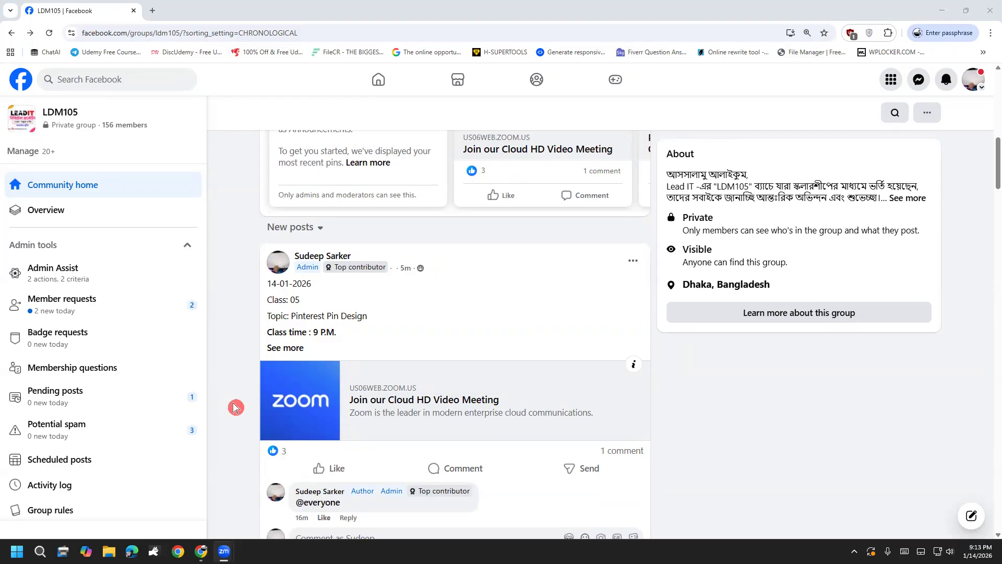
Examine the topics of the Class 05 and Class 04 posts in the LDM105 group.
drag(289, 301, 387, 319)
click(307, 311)
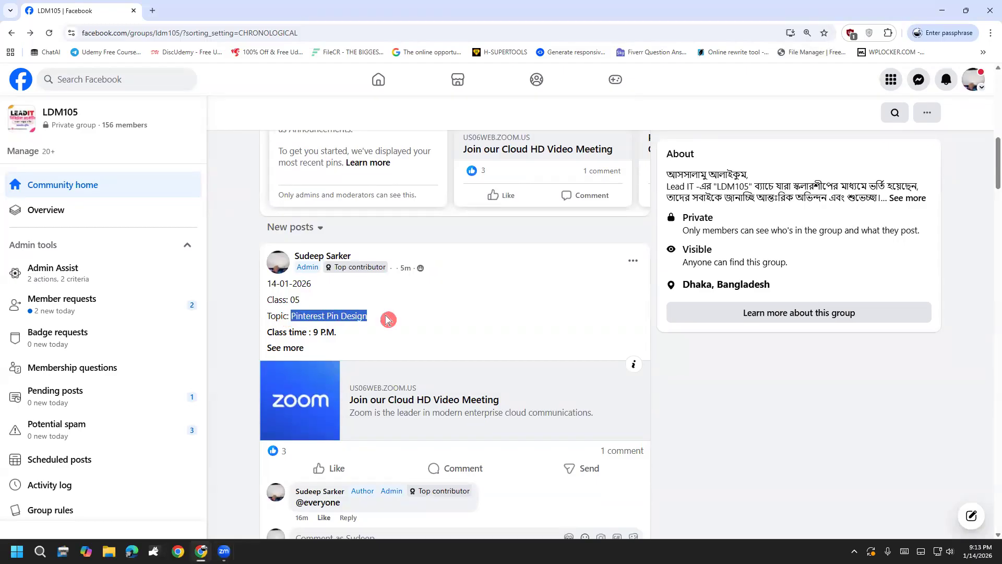
click(388, 319)
scroll(387, 319, down, 6)
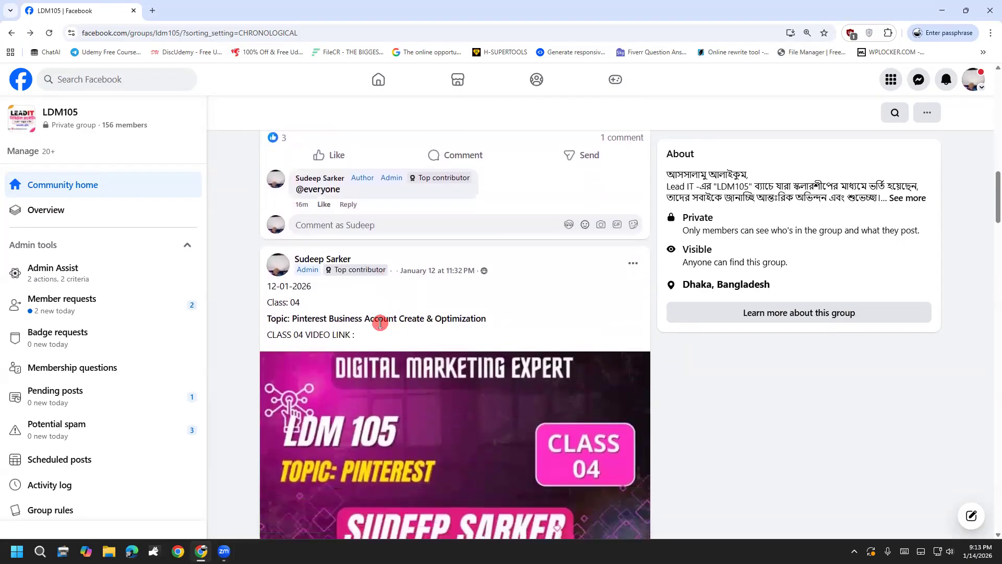
drag(293, 319, 426, 323)
click(426, 323)
scroll(292, 355, up, 6)
scroll(272, 370, up, 2)
scroll(287, 374, down, 2)
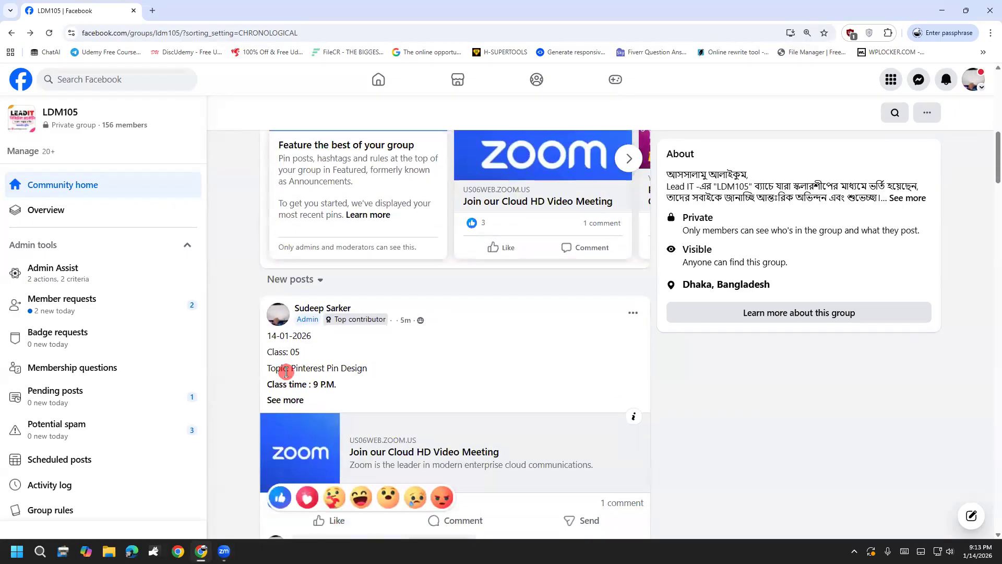
drag(293, 371, 376, 367)
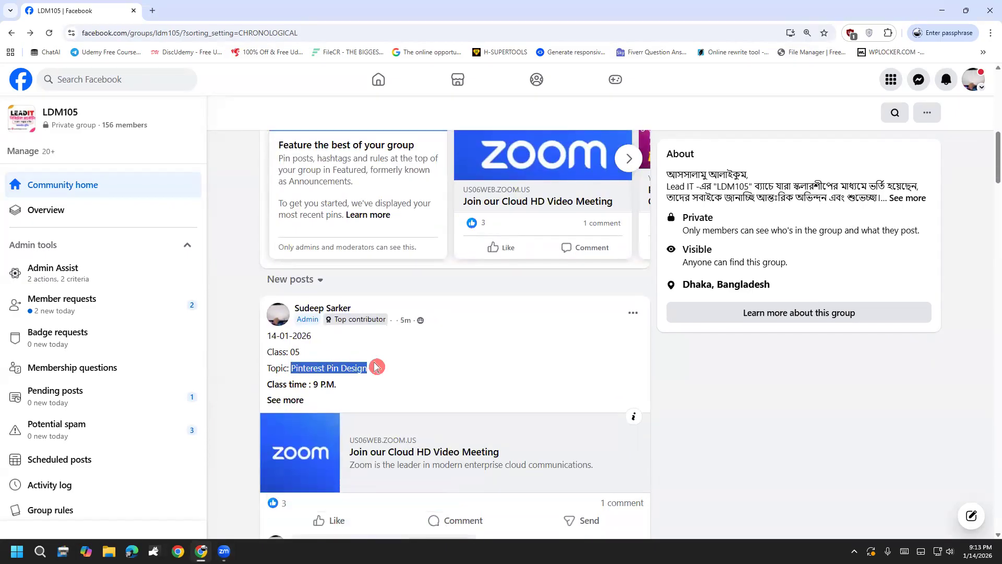
click(376, 366)
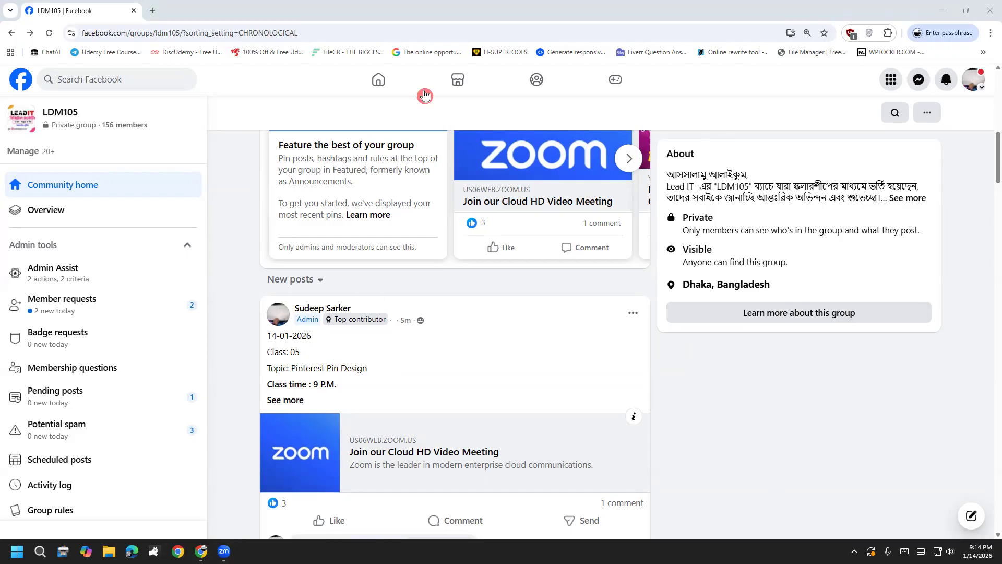
Switch to Notepad and start a new blank note alongside the notes already open.
key(super)
text(notepad)
click(126, 193)
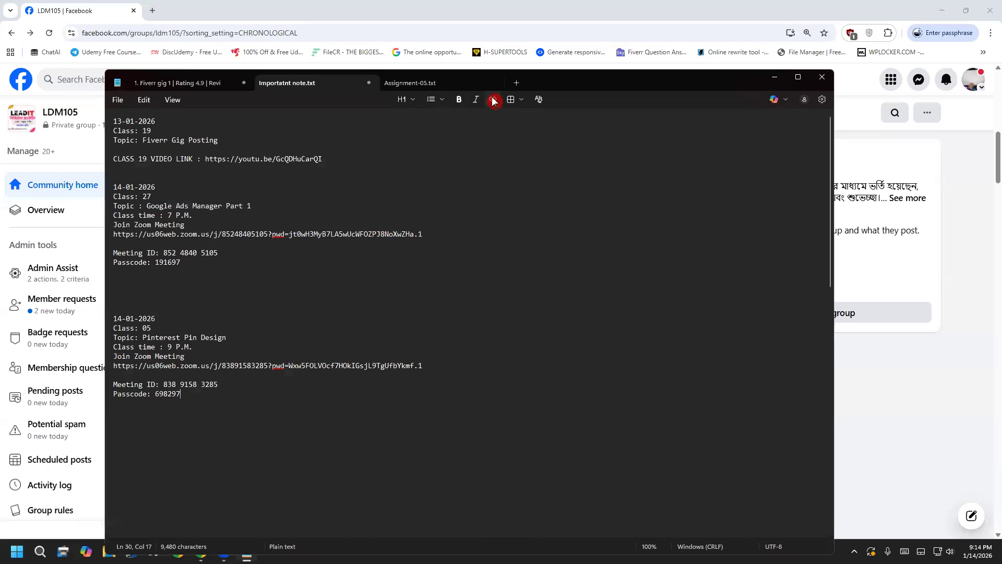
click(492, 83)
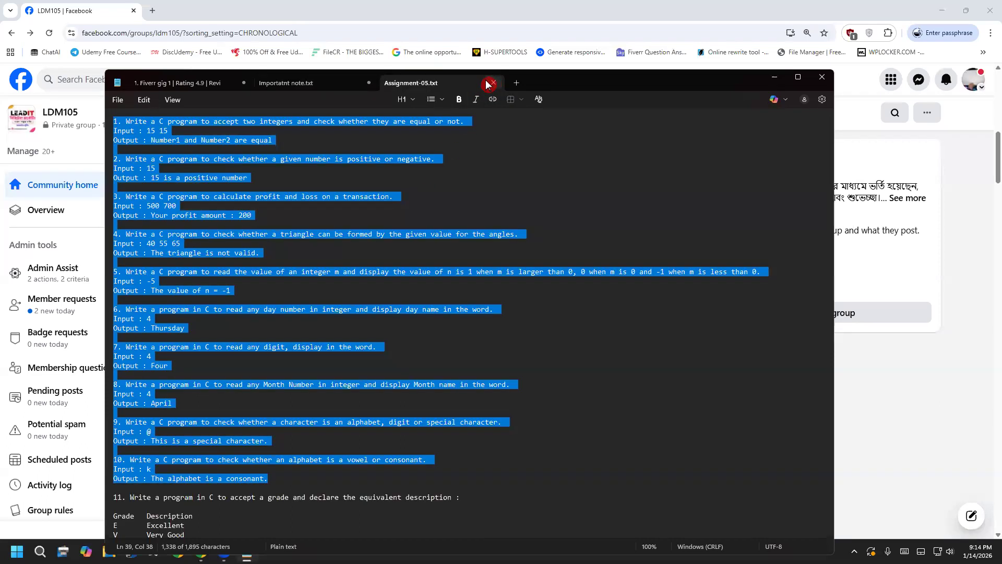
click(516, 84)
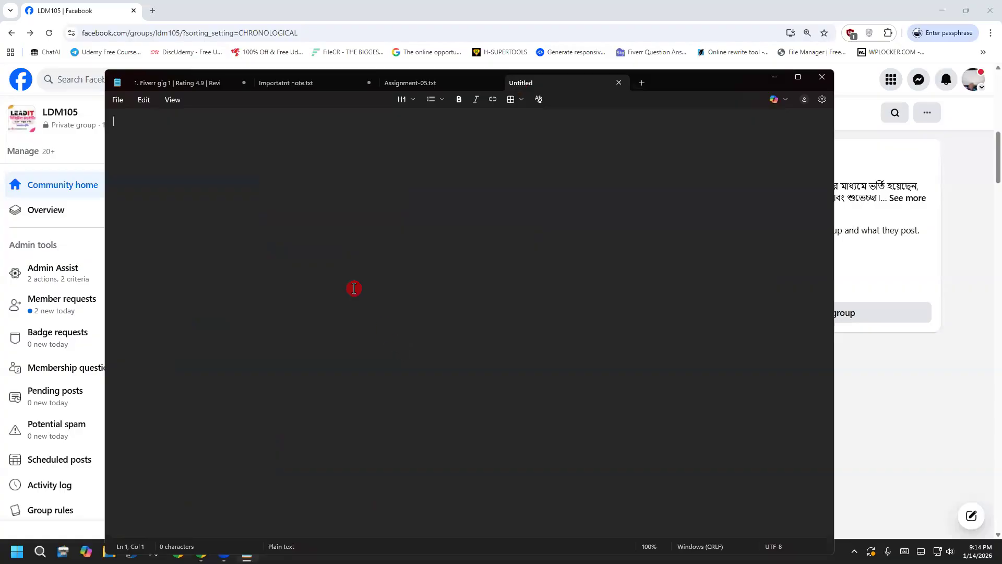
Enter the heading "Steps:" in the new note and leave a blank line below it.
scroll(335, 272, up, 14)
text(Steps)
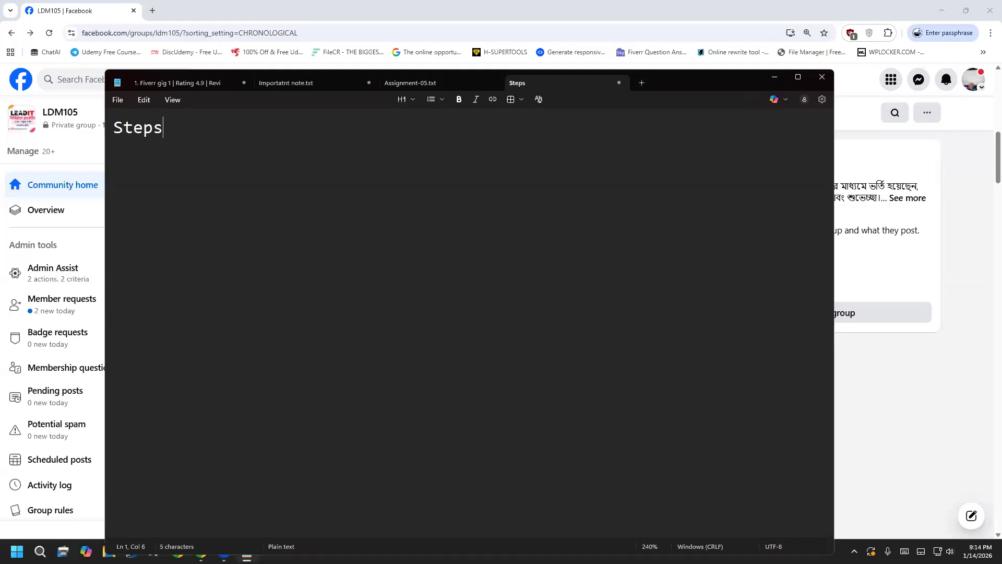
text(:)
key(Return)
key(Return)
Close the Assignment-05.txt note and return to the Steps note.
click(410, 83)
drag(348, 246, 365, 257)
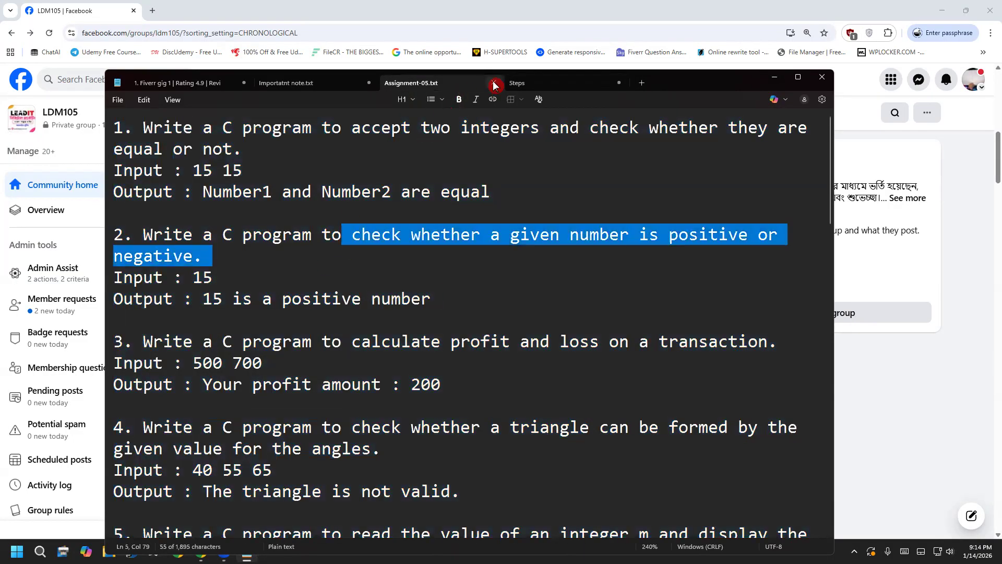
click(493, 82)
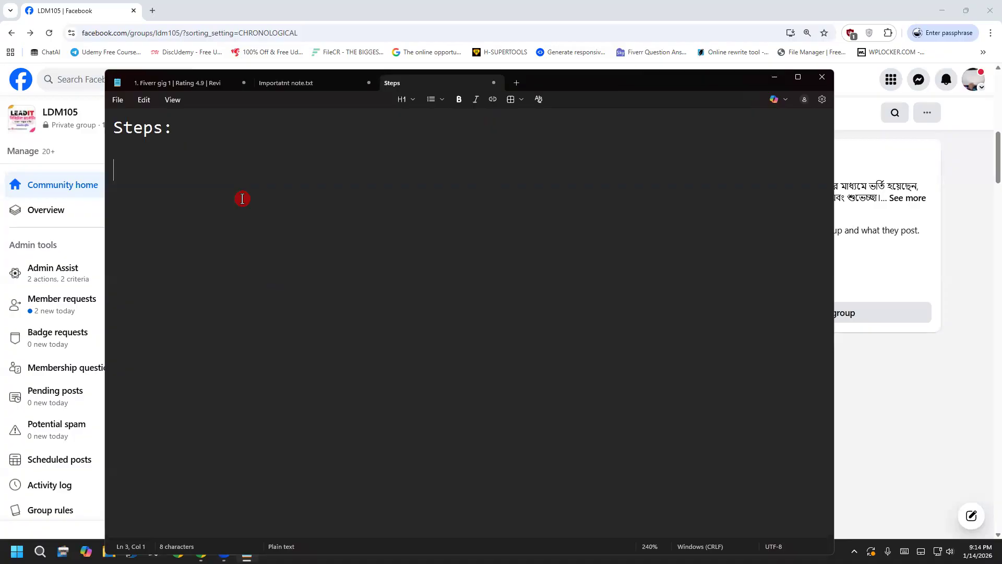
Enter "1. Product Research" as the first list item under the heading, followed by a blank line.
text(1.)
key(BackSpace)
text(Product Research)
key(Return)
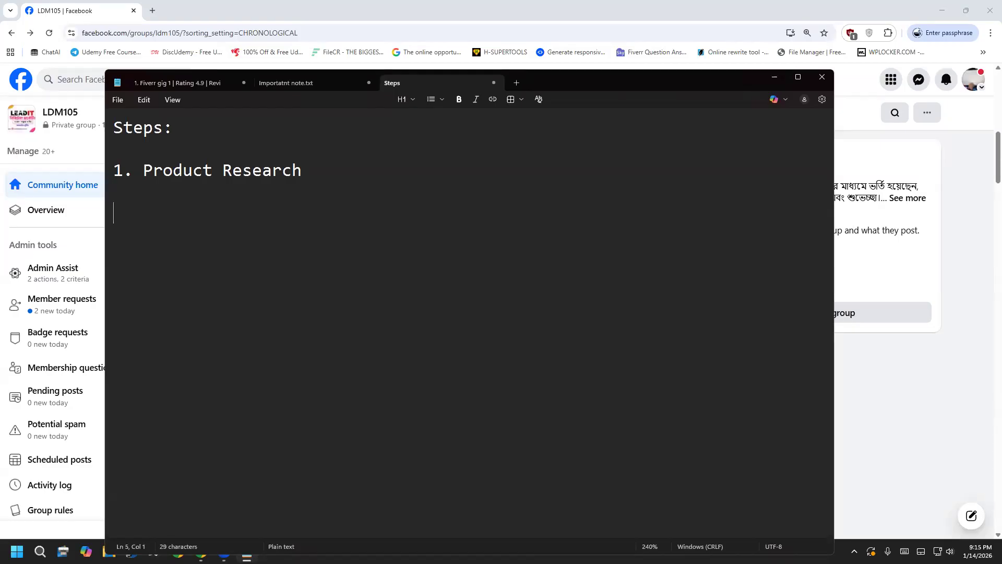
Enter "2. Pin Create" as the second list item.
text(20)
key(BackSpace)
text(. )
text(Pin )
text(Crde)
key(BackSpace)
key(BackSpace)
text(eate)
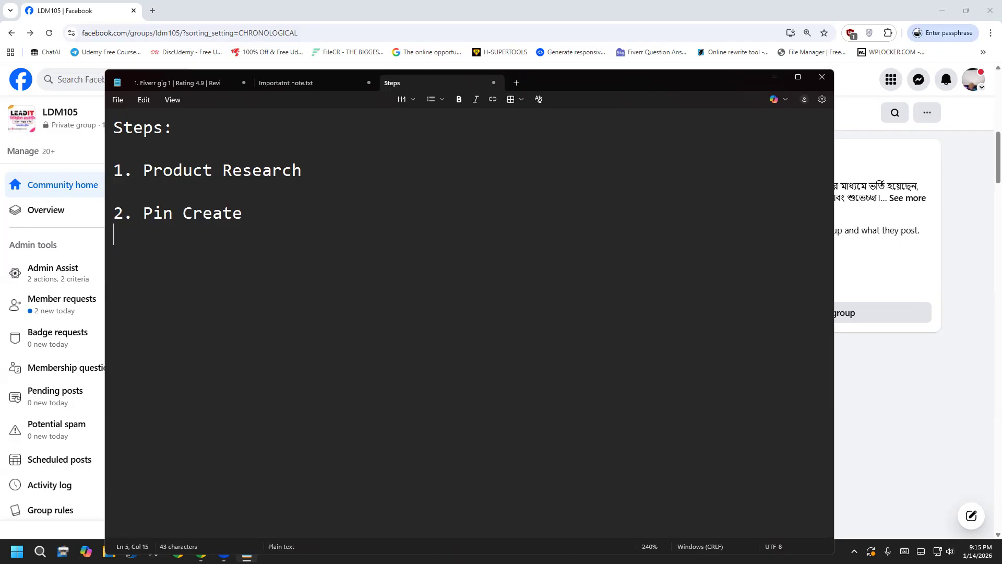
Append the pin size and design tool "(1000X1500)px Canva" to item 2.
text( (()
key(BackSpace)
text())
text(1)
text(000)
text(X)
text(1500)
text(0=)
key(BackSpace)
key(BackSpace)
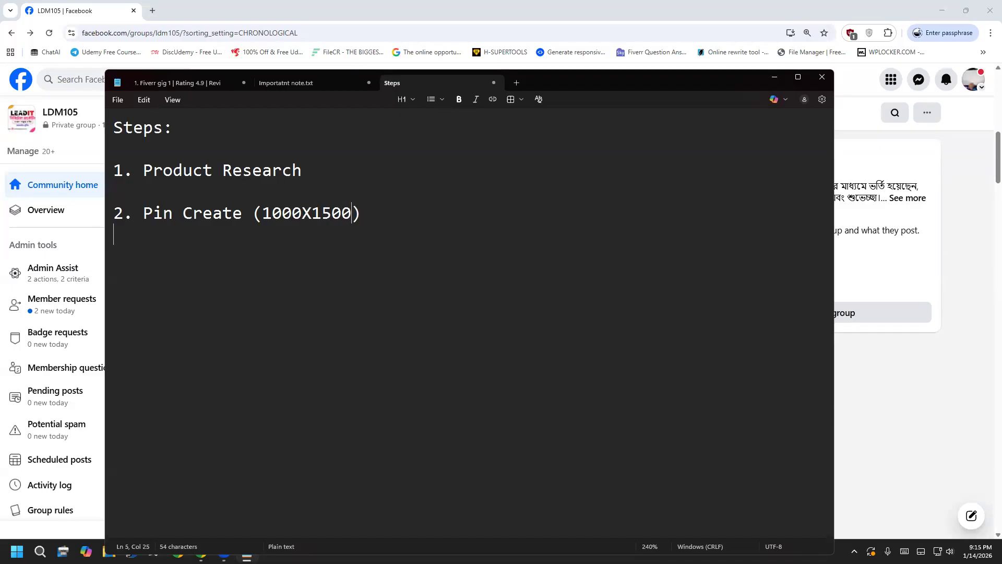
text(px Canva)
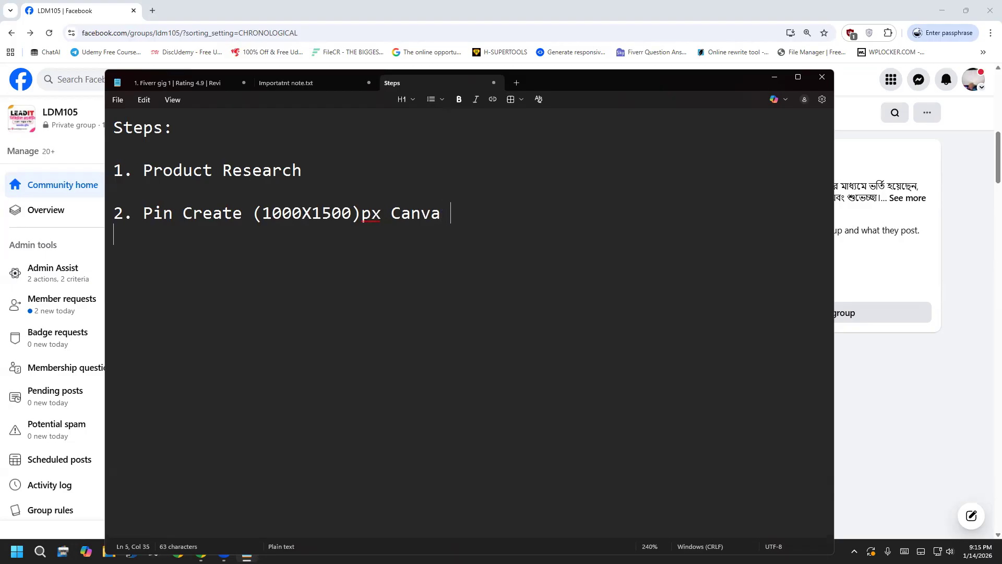
Finish item 2 with "+ Download" and leave a blank line below it.
text(+ Di)
key(BackSpace)
text(owbn)
key(BackSpace)
key(BackSpace)
text(nload)
key(Return)
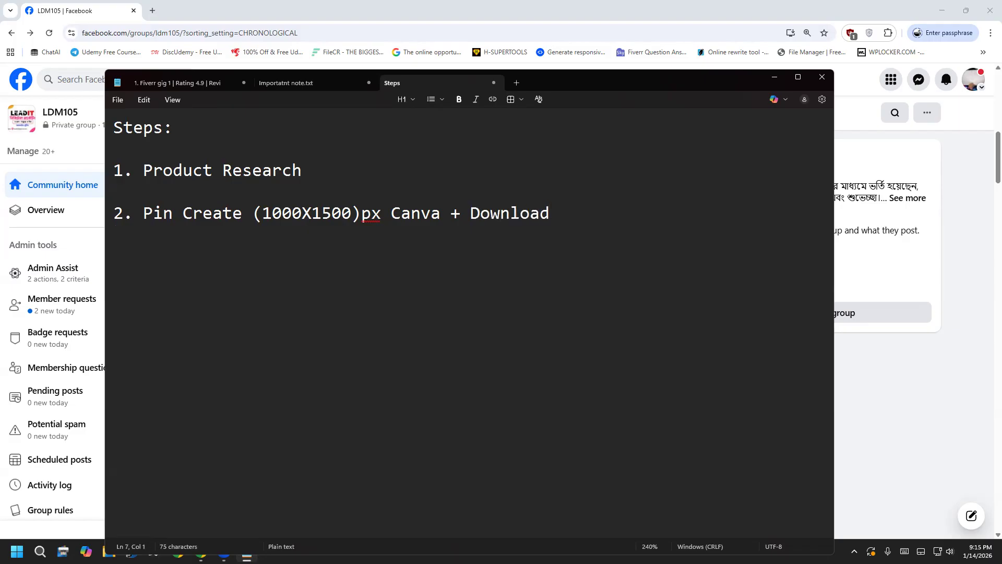
Add the list items "3. Pinterest" and "4. Create a Pin-board", separated by a blank line.
text(3. Pinterest )
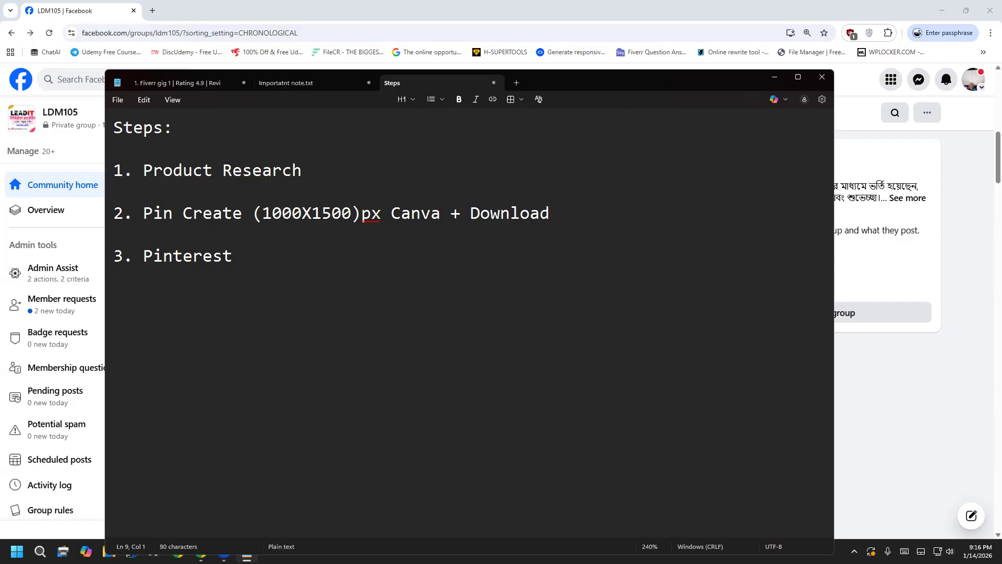
text(4. )
text(Pin)
key(BackSpace)
key(BackSpace)
key(BackSpace)
text(Create )
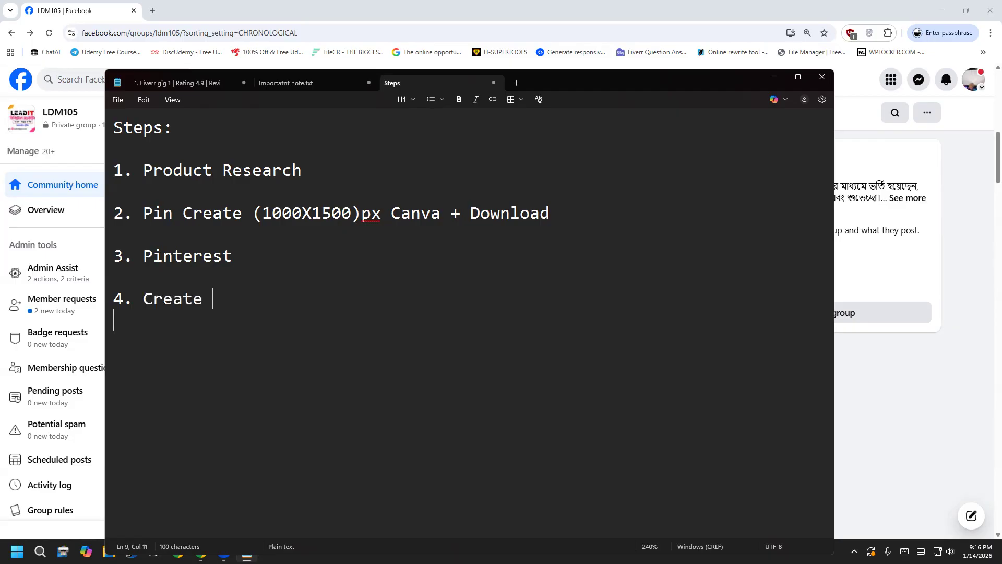
text(a Pin-board)
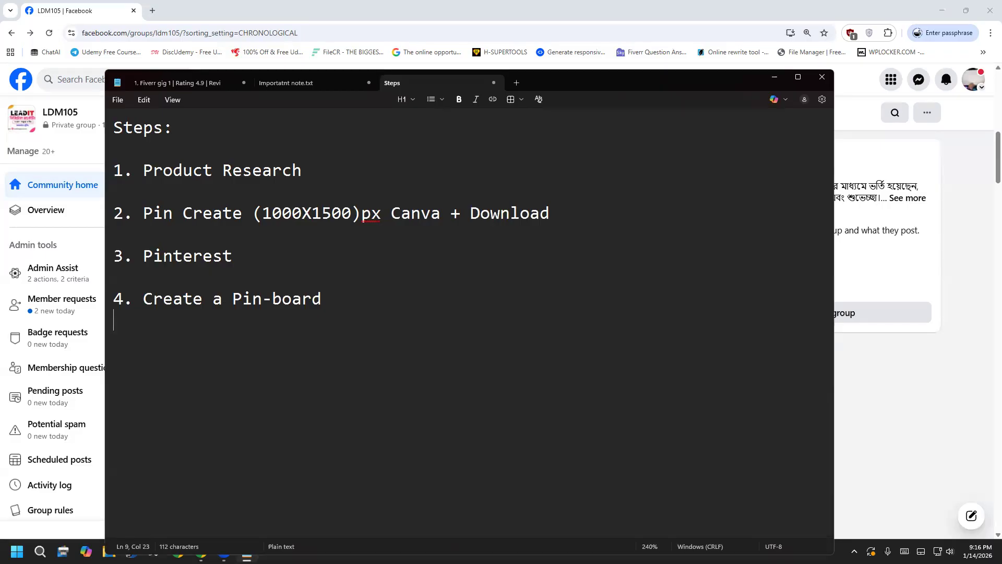
Start the fifth list item with "5. Edit the pin-board", one blank line below item 4.
key(Return)
key(Return)
text(5. )
text(Edu)
key(BackSpace)
key(BackSpace)
text(dit )
text(i)
key(BackSpace)
text(the )
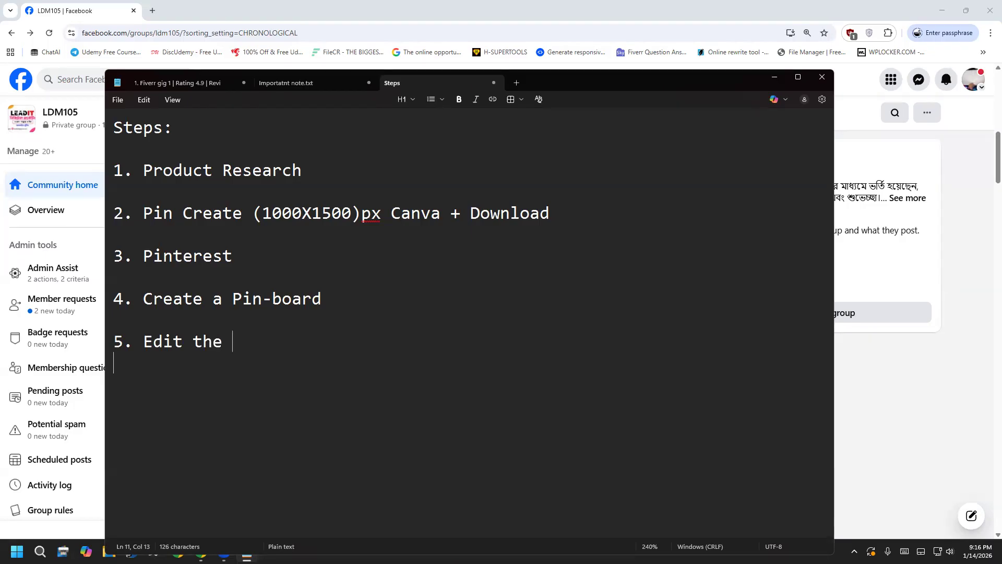
text(pin-board )
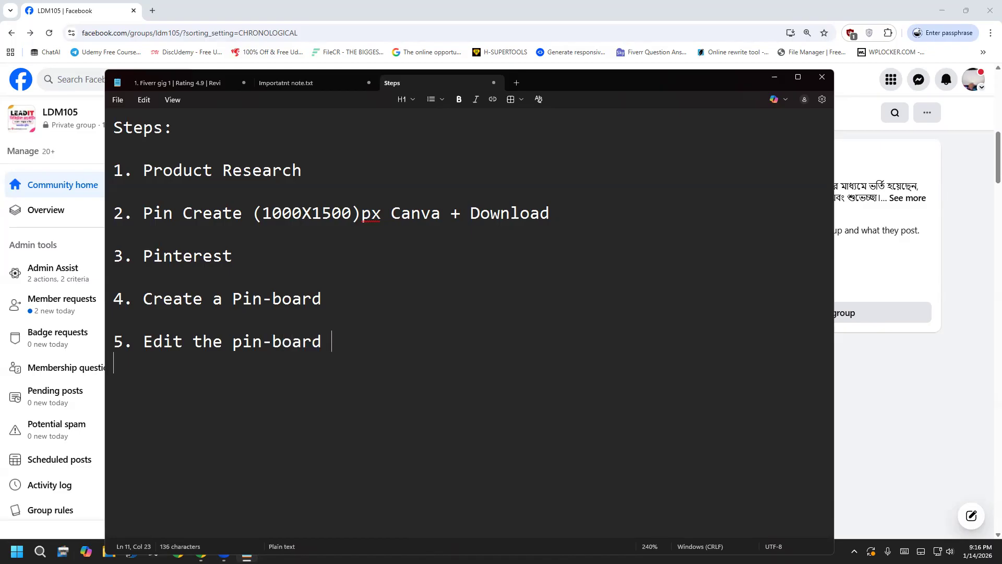
Complete item 5 with "and give the info about product".
text(and give the )
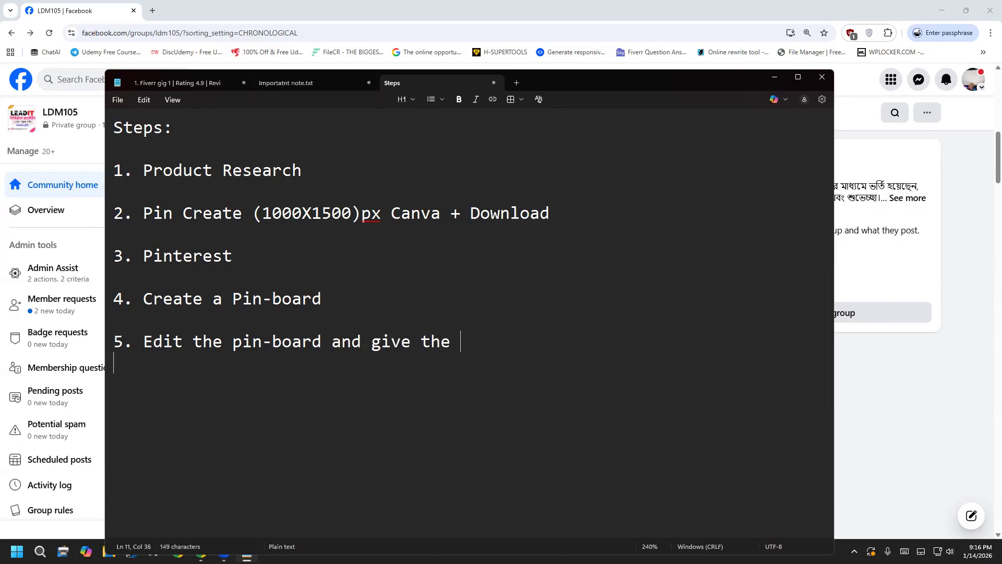
text(info about prof)
key(BackSpace)
text(d)
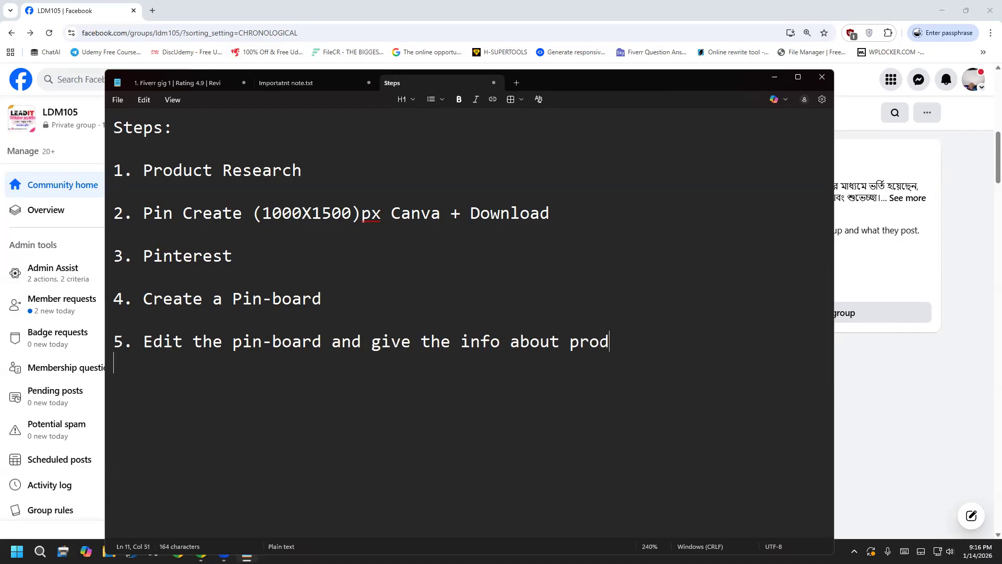
text(uct)
Add "6. Pin-board -> Pin Upload" as the sixth list item, one blank line below item 5.
key(Return)
key(Return)
text(6)
text(.)
text(in)
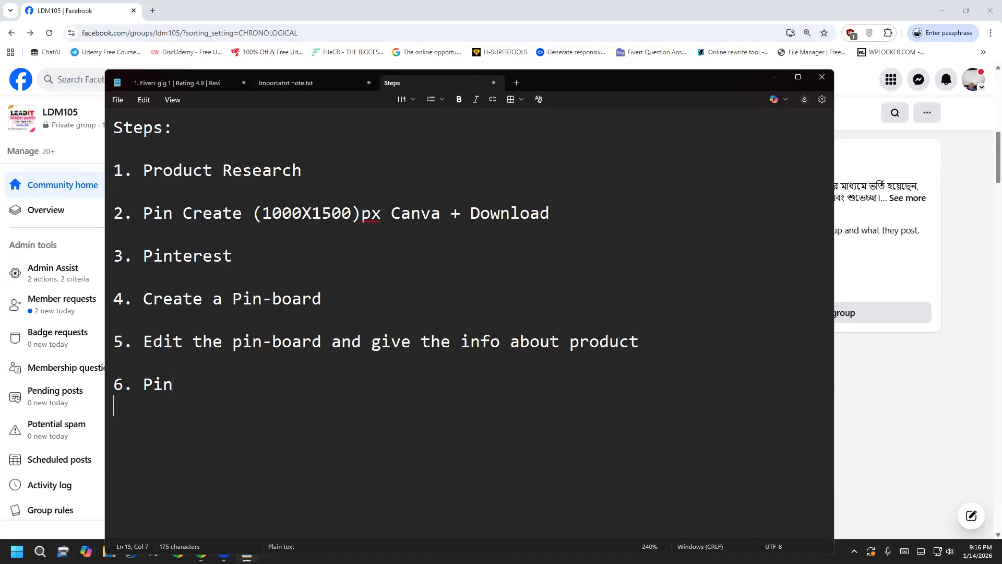
text(-board -> Pin B)
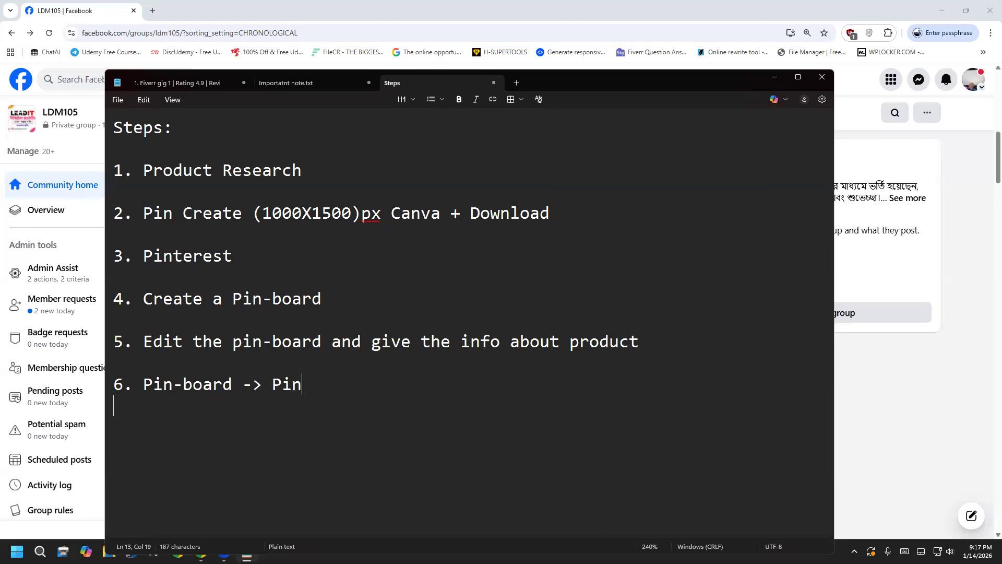
key(BackSpace)
text(Upload)
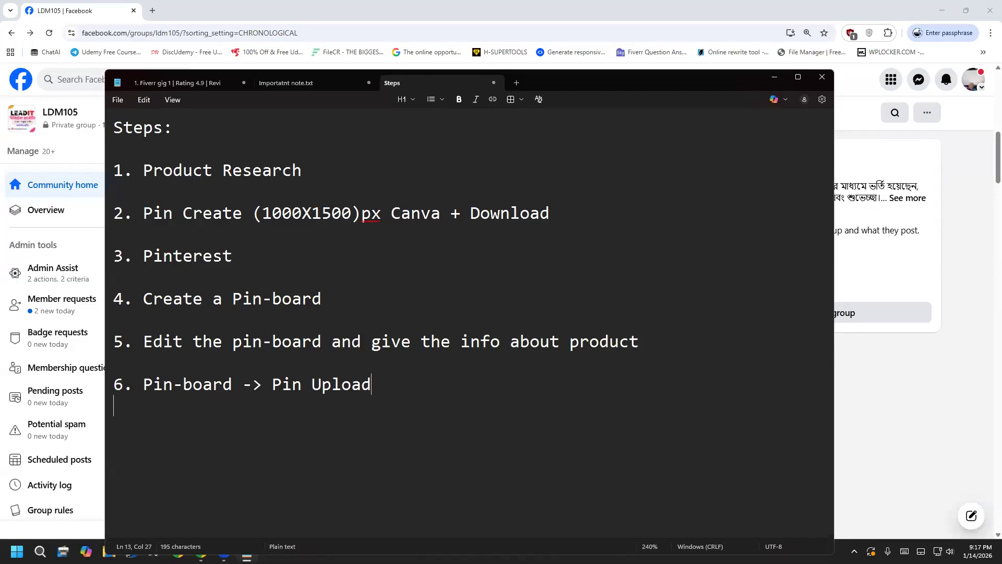
Append "+ Pin imformation" to the end of item 6.
text( + Pin)
text(imfor)
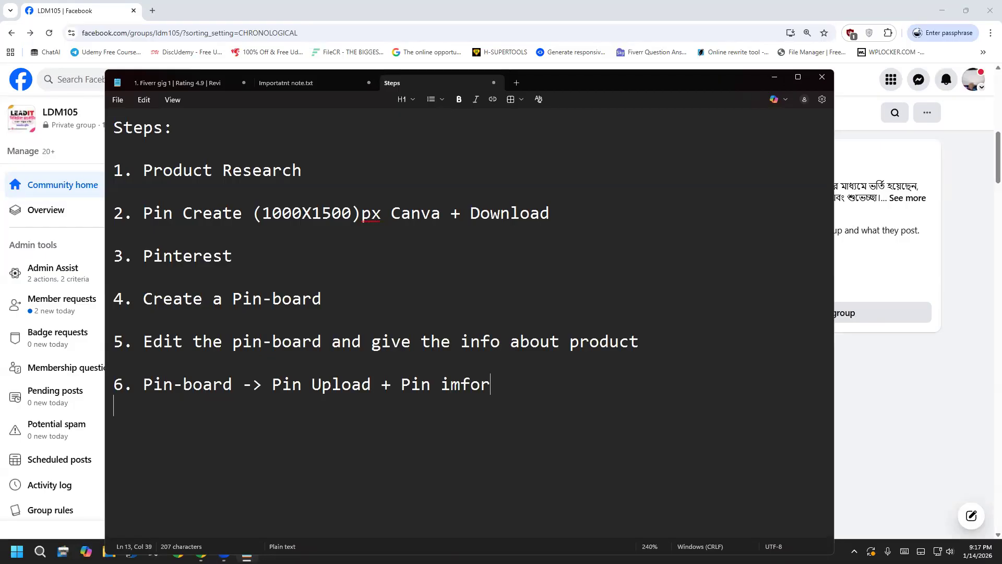
text(upload)
key(BackSpace)
key(BackSpace)
key(BackSpace)
key(BackSpace)
key(BackSpace)
key(BackSpace)
text(mation)
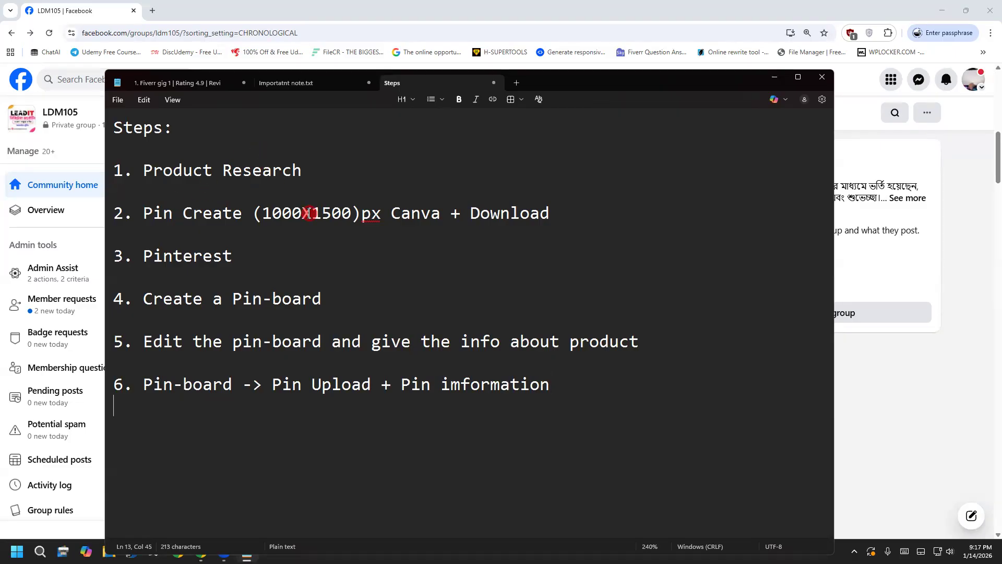
drag(550, 384, 101, 166)
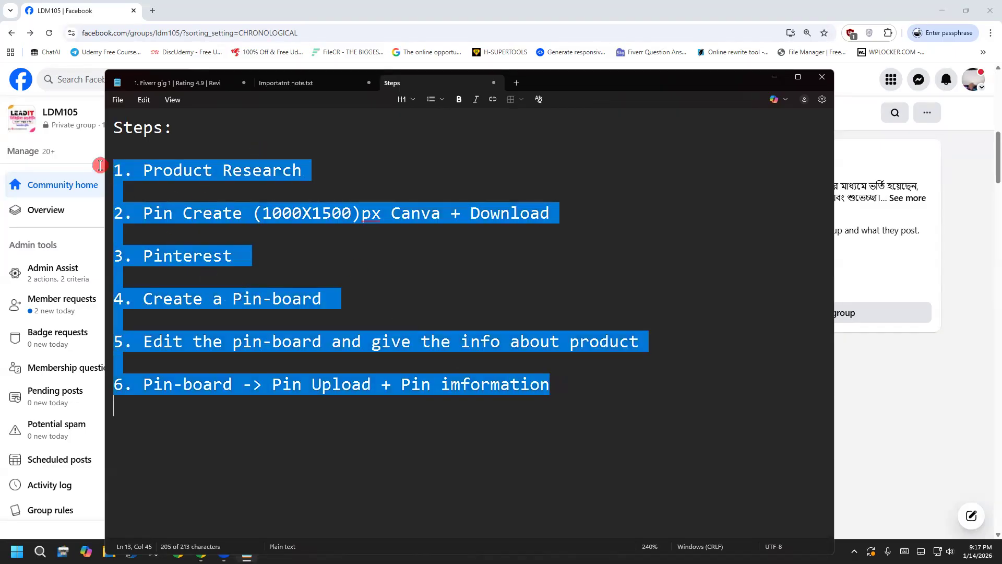
click(212, 384)
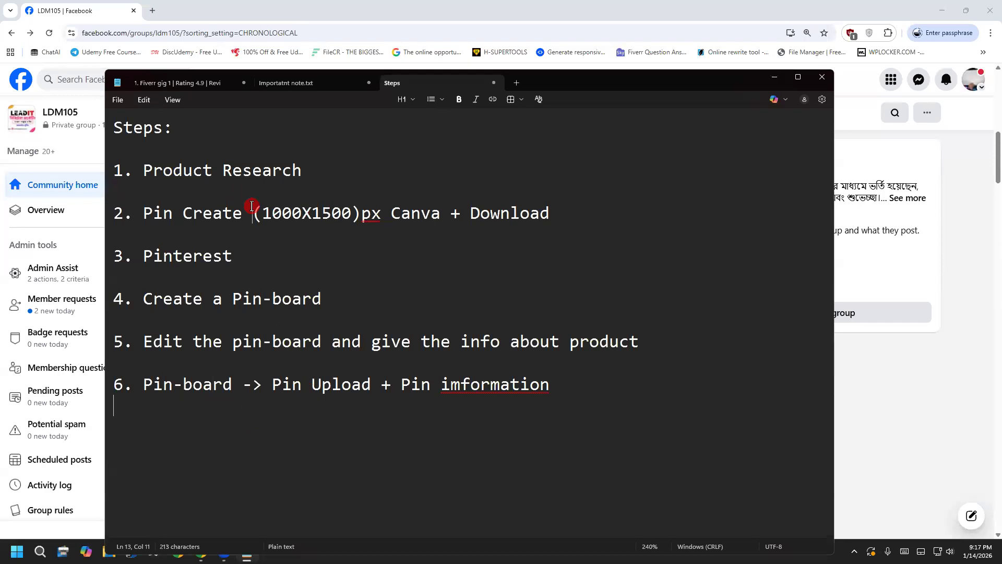
click(253, 261)
click(303, 346)
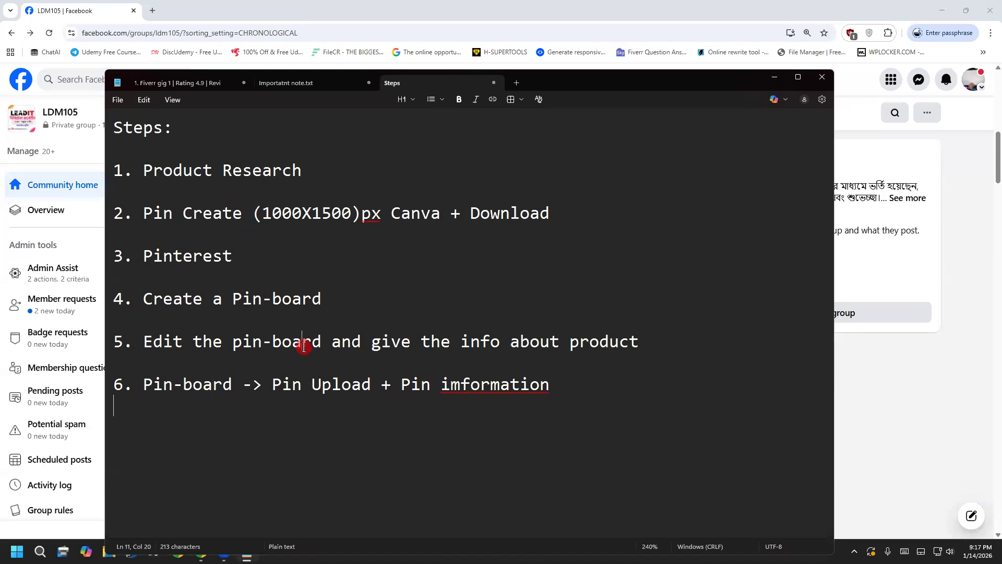
Correct the misspelled last word of item 6 to "information" and start a new line after a blank line below it.
right_click(471, 389)
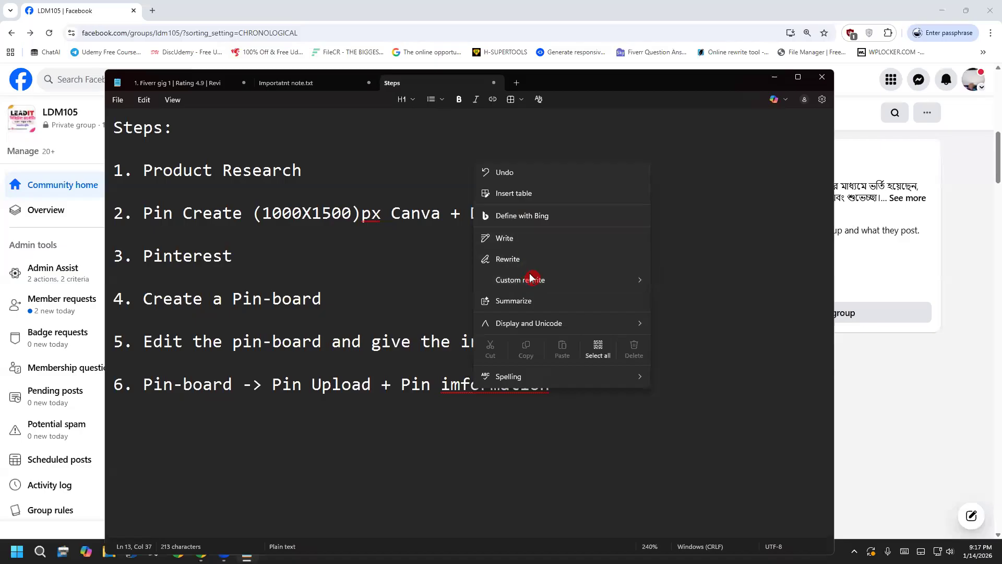
mouse_move(515, 386)
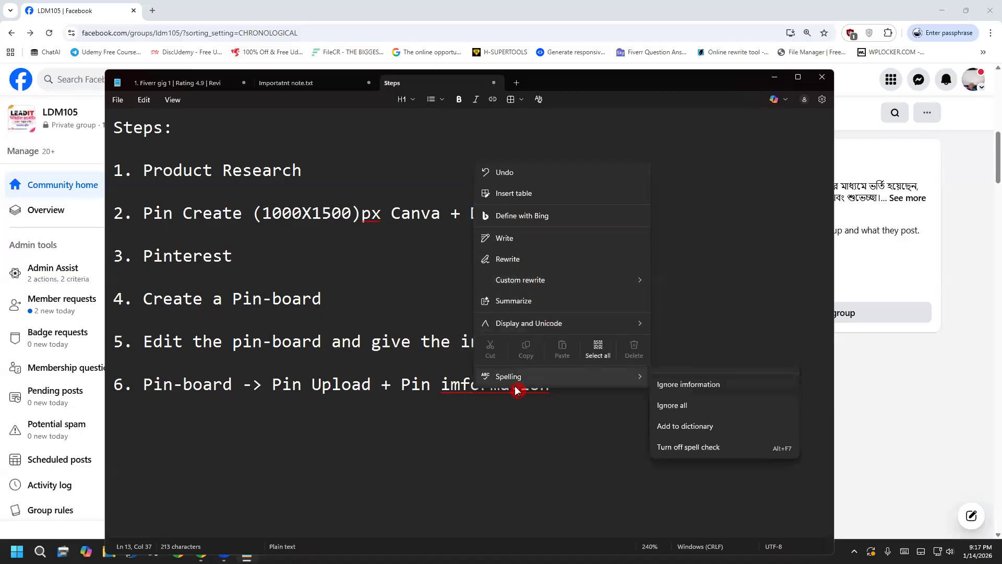
click(685, 379)
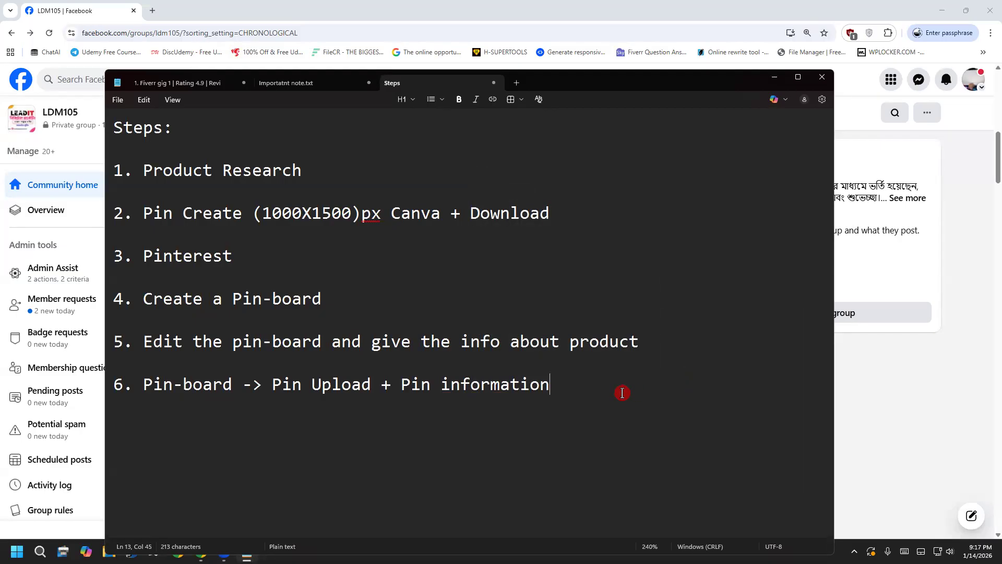
click(308, 168)
click(602, 395)
key(Return)
key(Return)
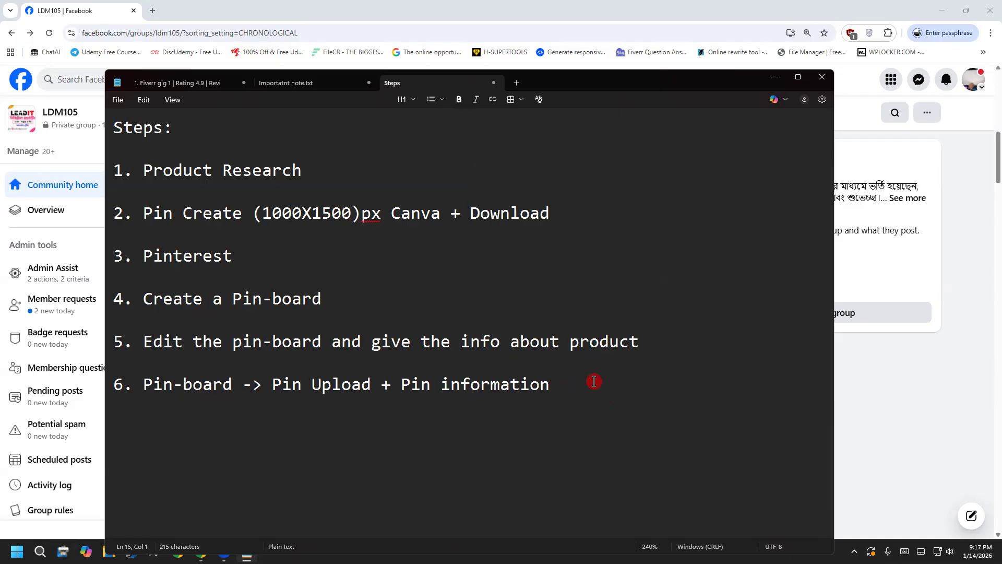
Open a blank browser tab, return to the steps note and highlight "Product Research" in item 1.
click(559, 408)
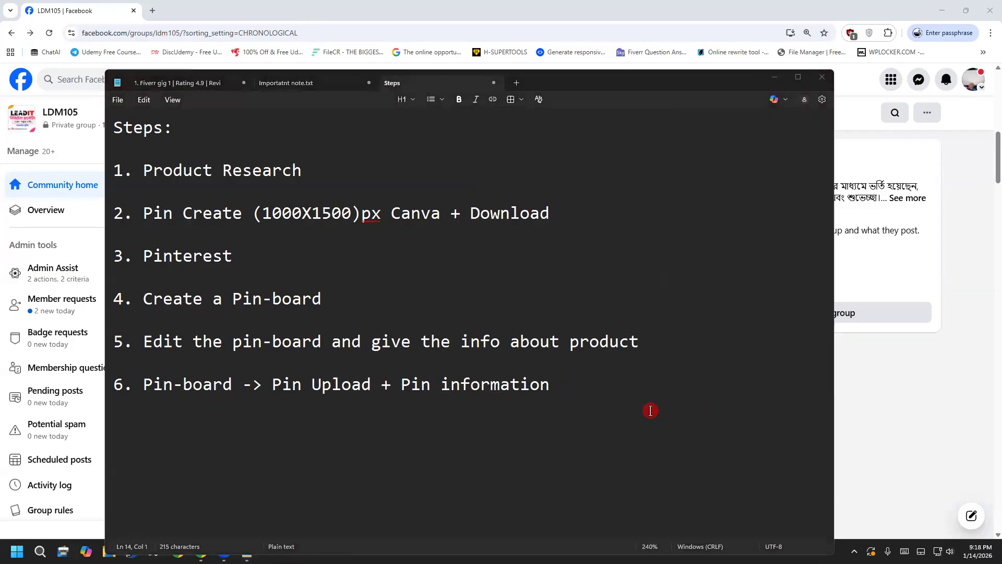
click(590, 384)
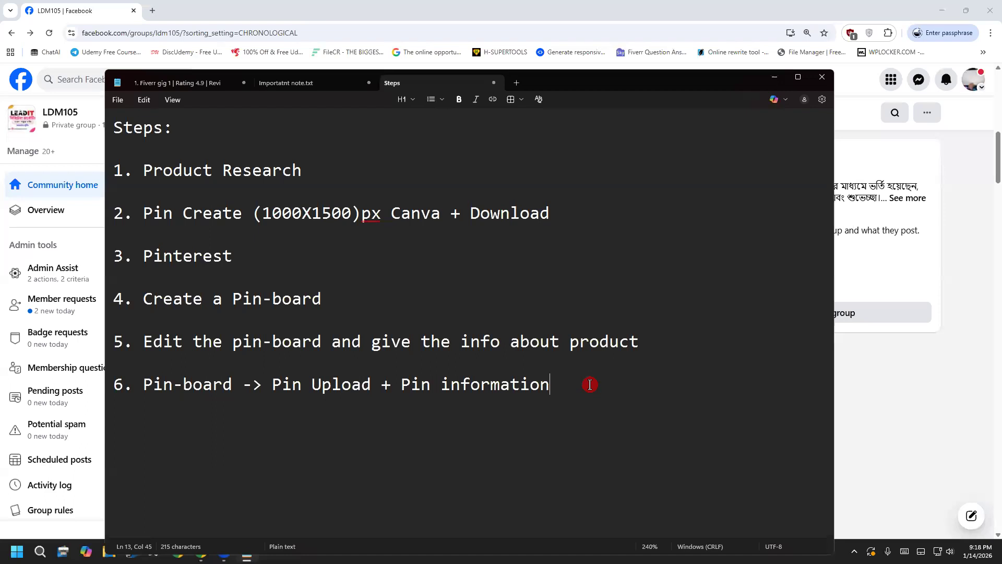
click(154, 9)
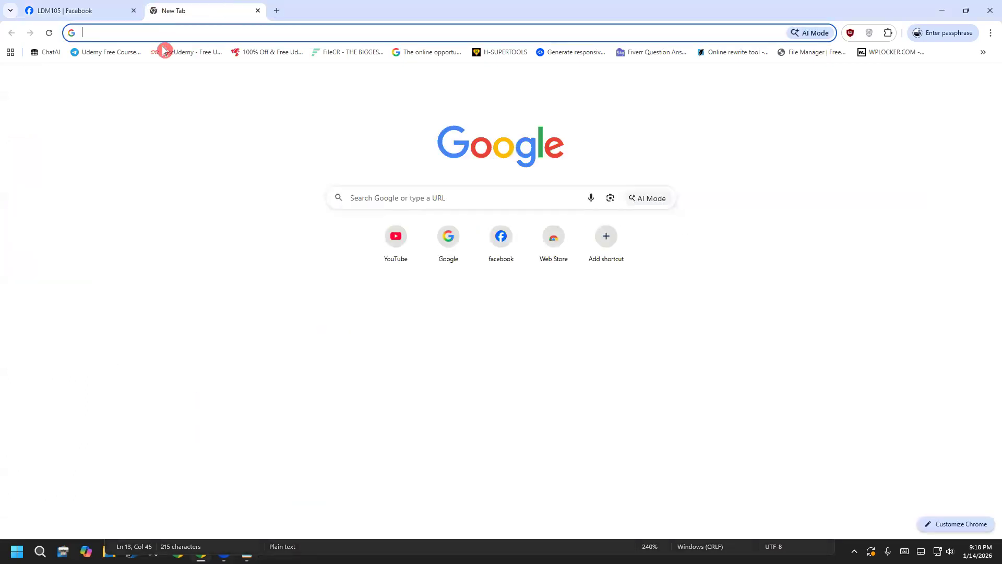
click(246, 553)
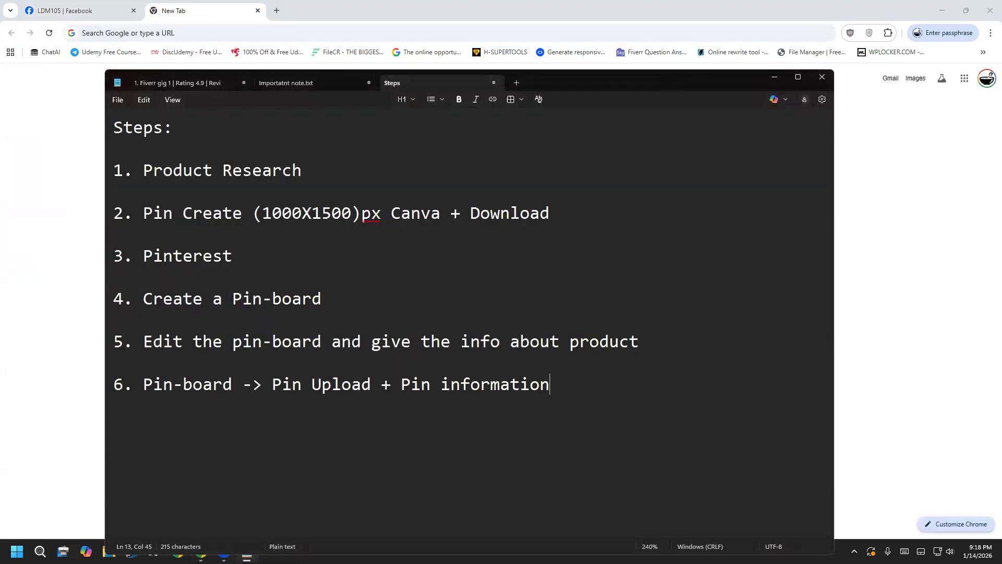
drag(323, 171, 140, 172)
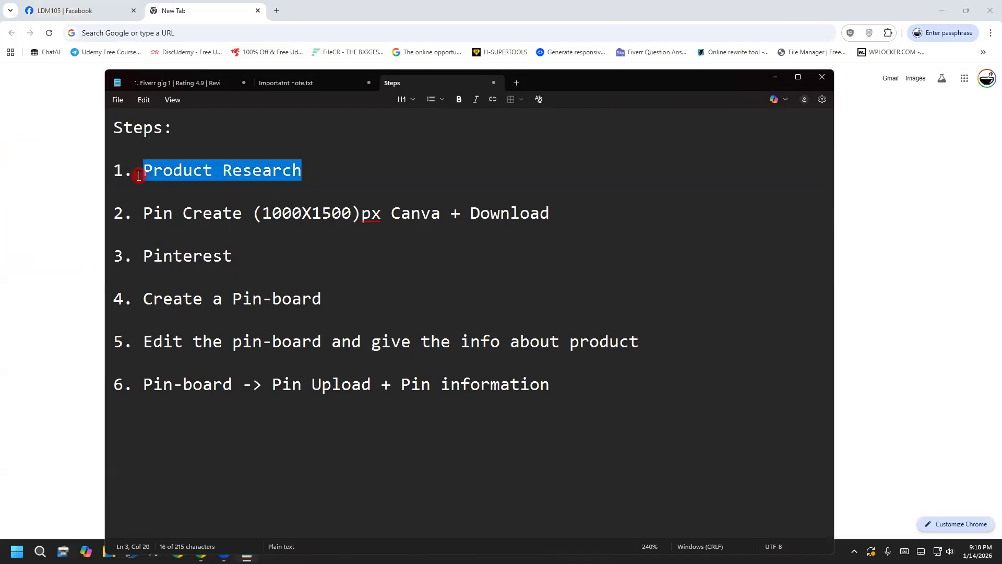
click(124, 310)
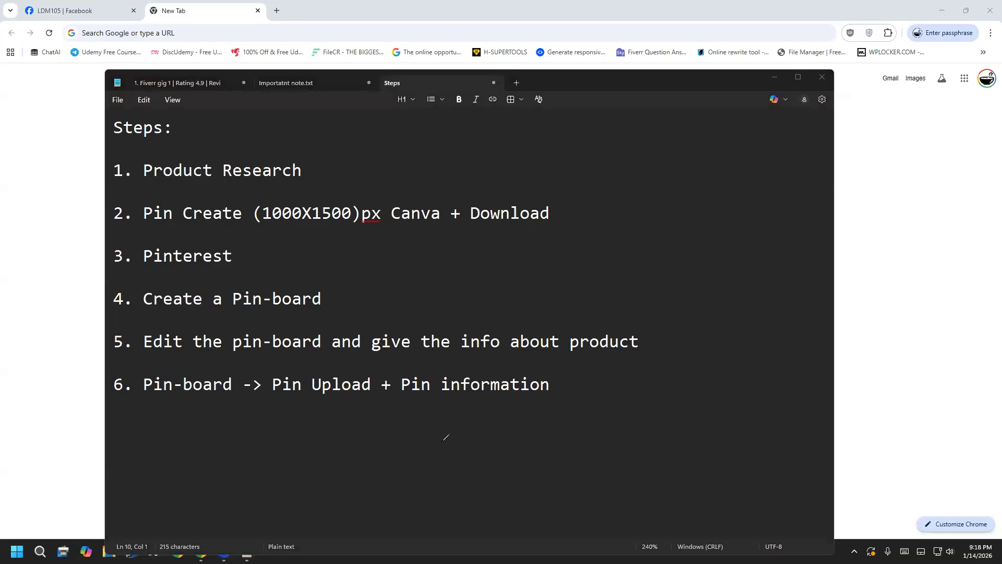
Handwrite the example products "headphone" and "smart watch" in red over the lower part of the steps note.
mouse_move(440, 429)
mouse_down()
mouse_move(467, 502)
mouse_move(464, 463)
mouse_move(476, 467)
mouse_move(489, 435)
mouse_move(499, 463)
mouse_move(524, 435)
mouse_move(532, 442)
mouse_move(552, 385)
mouse_move(567, 419)
mouse_move(573, 385)
mouse_move(568, 413)
mouse_move(648, 356)
mouse_up()
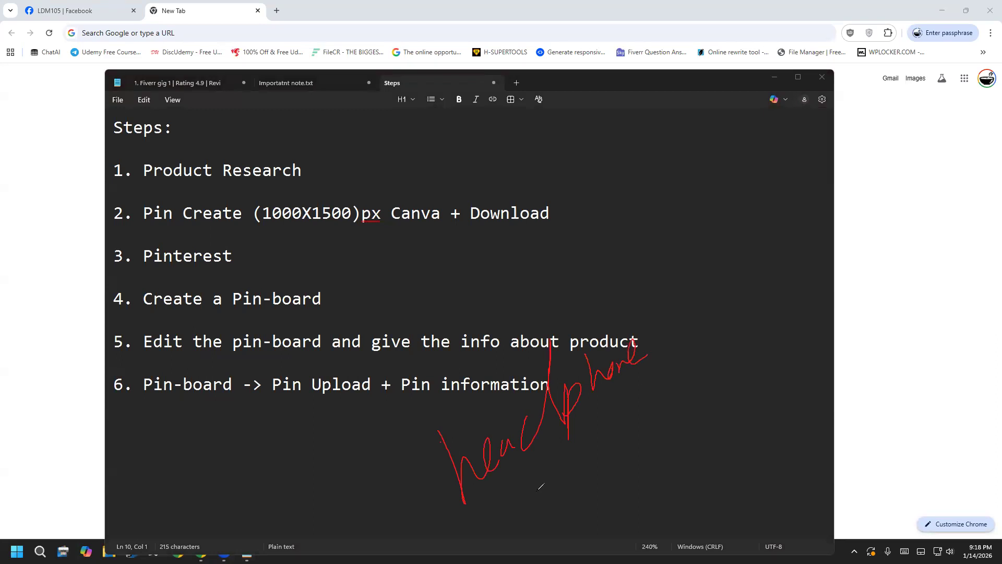
mouse_move(539, 476)
mouse_down()
mouse_move(566, 479)
mouse_move(592, 456)
mouse_move(594, 427)
mouse_up()
mouse_move(654, 383)
mouse_down()
mouse_move(670, 399)
mouse_move(691, 377)
mouse_move(695, 347)
mouse_move(692, 367)
mouse_move(720, 368)
mouse_up()
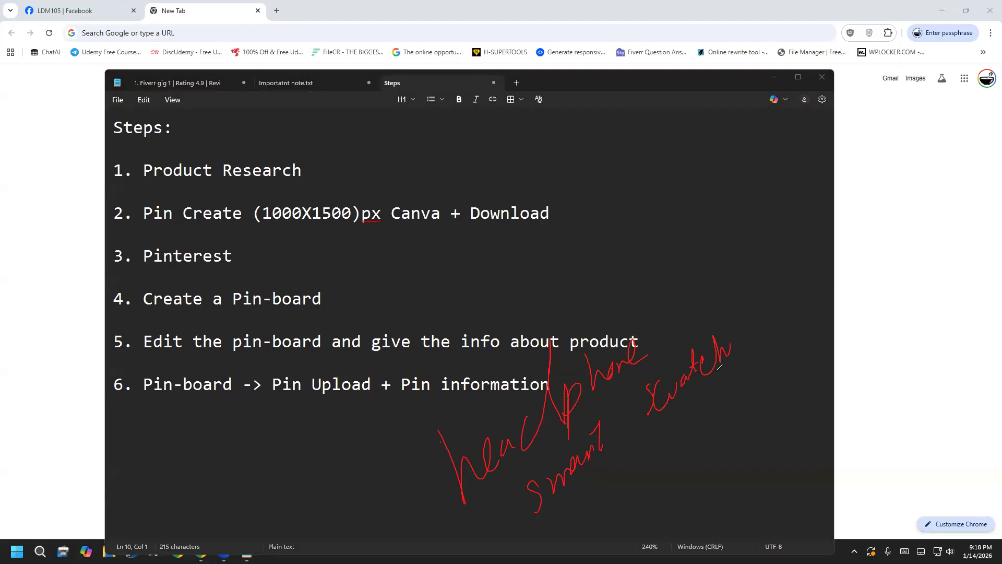
Handwrite further example products in red, including "makeup box", below the smart watch example.
drag(575, 502, 602, 488)
drag(678, 429, 694, 427)
mouse_move(688, 428)
mouse_down()
mouse_move(693, 444)
mouse_move(732, 409)
mouse_move(730, 398)
mouse_move(738, 409)
mouse_up()
mouse_move(624, 504)
mouse_down()
mouse_move(640, 520)
mouse_move(683, 474)
mouse_move(687, 454)
mouse_move(698, 475)
mouse_move(715, 459)
mouse_move(738, 479)
mouse_move(734, 441)
mouse_up()
mouse_move(747, 401)
mouse_down()
mouse_move(761, 434)
mouse_move(799, 403)
mouse_move(794, 392)
mouse_move(790, 419)
mouse_up()
drag(710, 517, 723, 531)
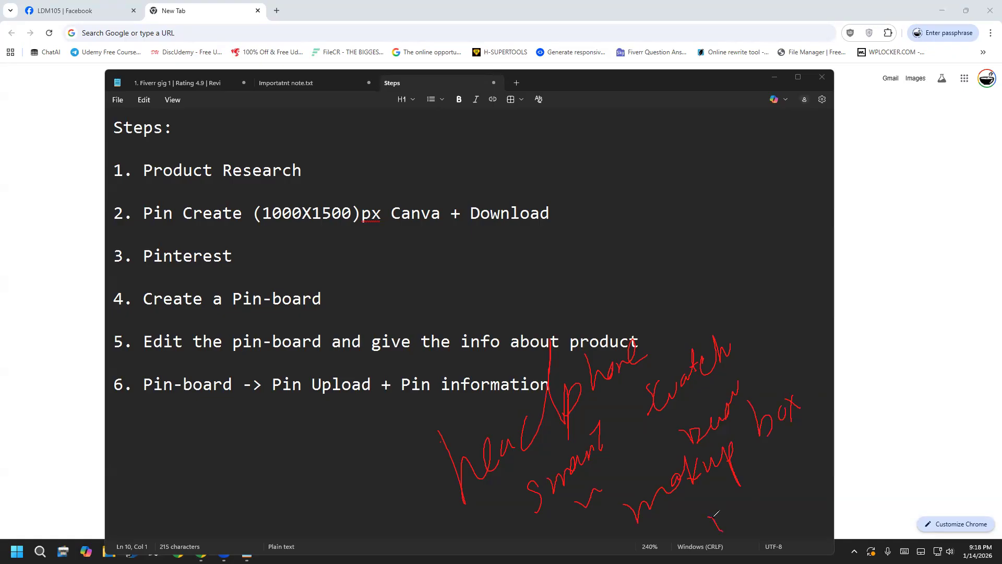
mouse_move(701, 500)
mouse_down()
mouse_move(715, 525)
mouse_move(720, 508)
mouse_move(742, 514)
mouse_move(756, 503)
mouse_move(754, 492)
mouse_move(784, 509)
mouse_up()
mouse_move(711, 510)
mouse_down()
mouse_move(746, 517)
mouse_move(770, 482)
mouse_move(794, 470)
mouse_move(807, 488)
mouse_move(836, 464)
mouse_move(834, 474)
mouse_move(848, 450)
mouse_up()
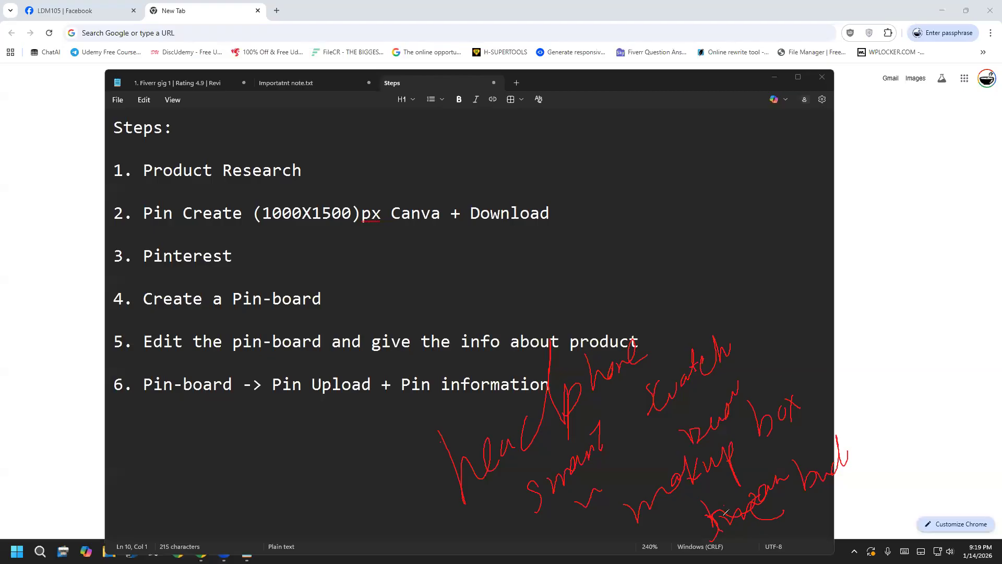
drag(707, 514, 772, 501)
drag(835, 454, 754, 510)
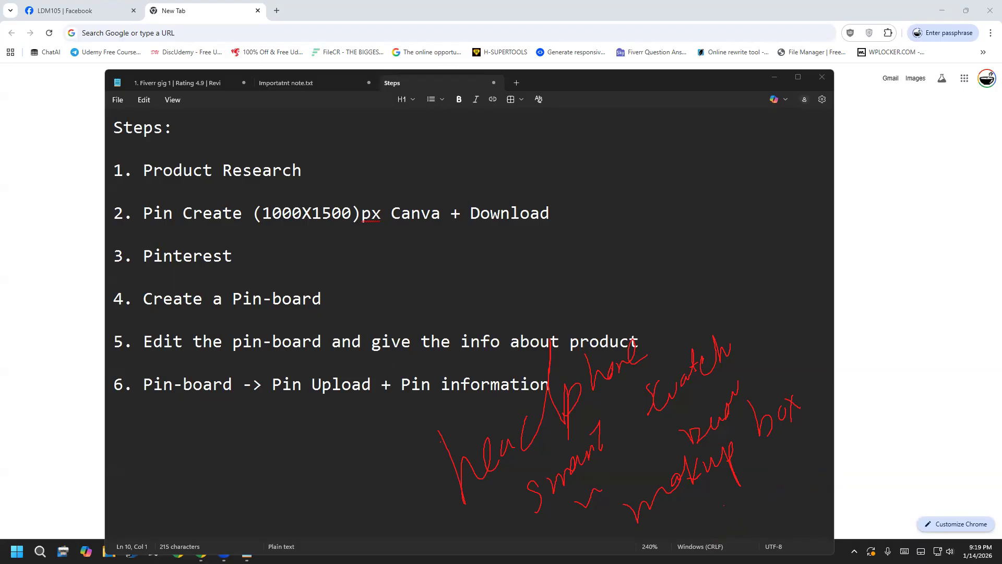
Handwrite "air buds" as the last example product, underline it and draw a loop around all the examples.
mouse_move(684, 514)
mouse_down()
mouse_move(704, 526)
mouse_move(724, 515)
mouse_up()
click(702, 506)
mouse_move(742, 466)
mouse_down()
mouse_move(775, 498)
mouse_move(804, 448)
mouse_move(801, 472)
mouse_up()
mouse_move(739, 542)
mouse_down()
mouse_move(772, 525)
mouse_move(820, 459)
mouse_up()
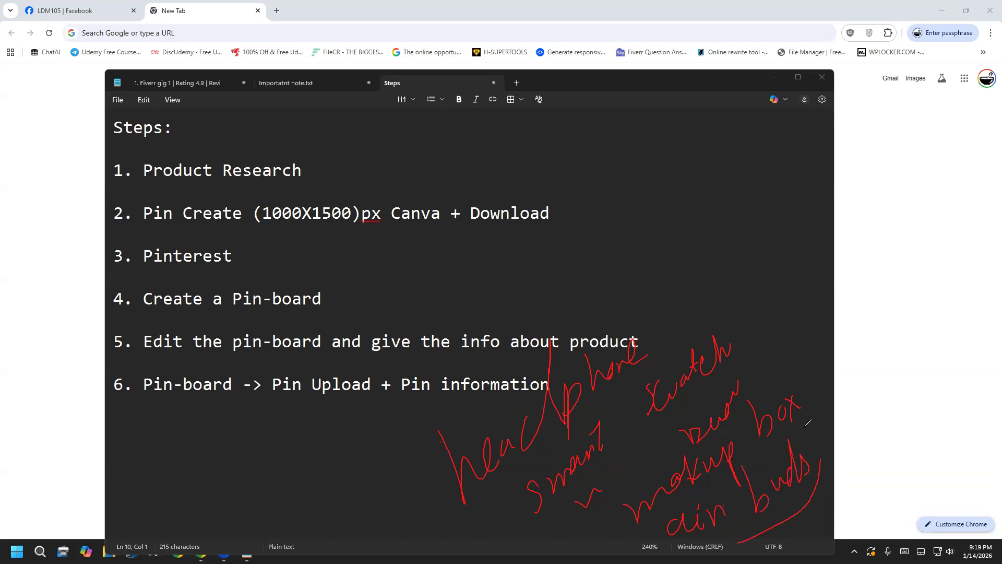
mouse_move(414, 517)
mouse_down()
mouse_move(462, 352)
mouse_move(725, 304)
mouse_move(808, 346)
mouse_move(848, 458)
mouse_move(805, 504)
mouse_up()
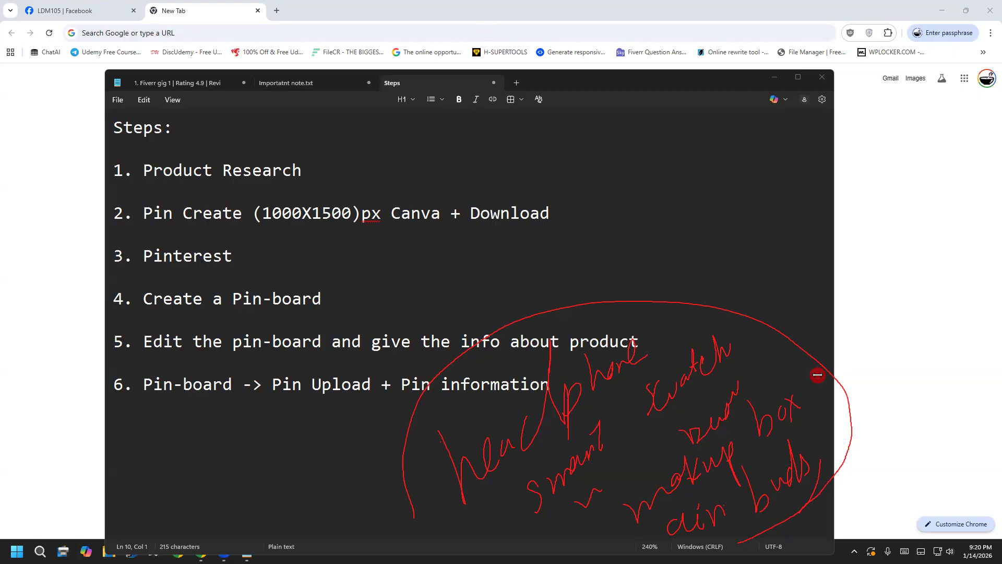
Clear all red annotations from the screen and place the text cursor at the end of item 1.
click(43, 337)
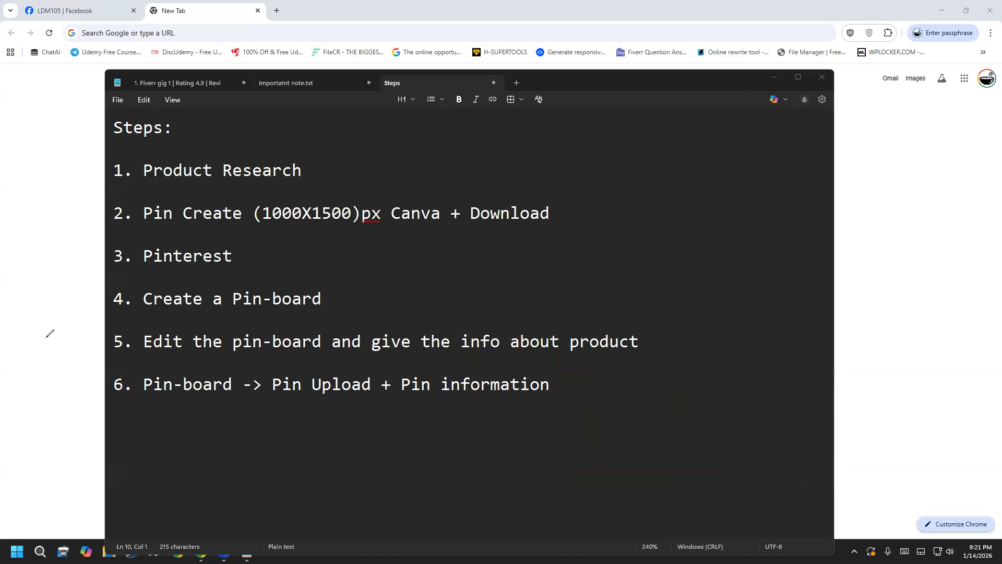
key(Escape)
click(572, 405)
click(573, 384)
click(579, 83)
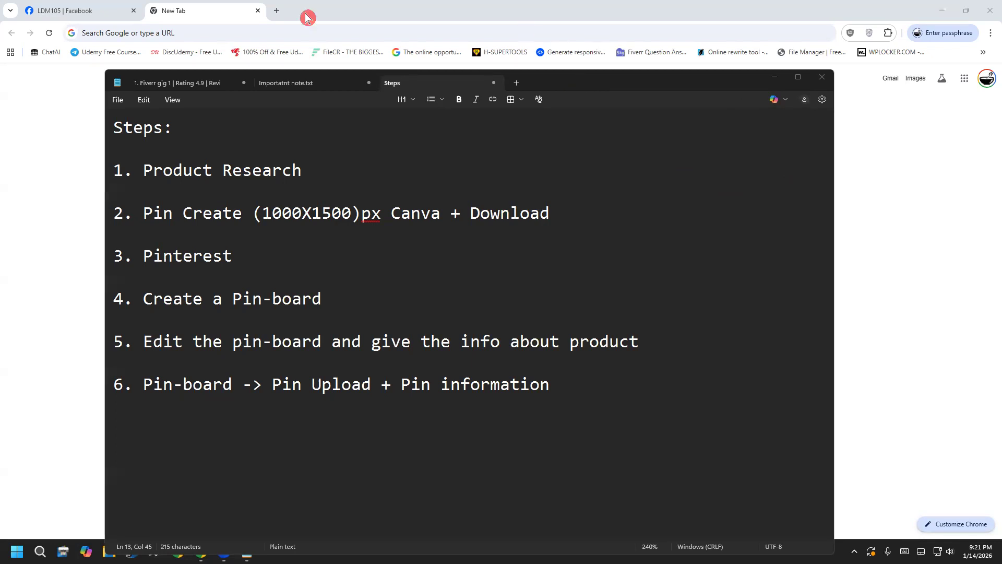
click(306, 172)
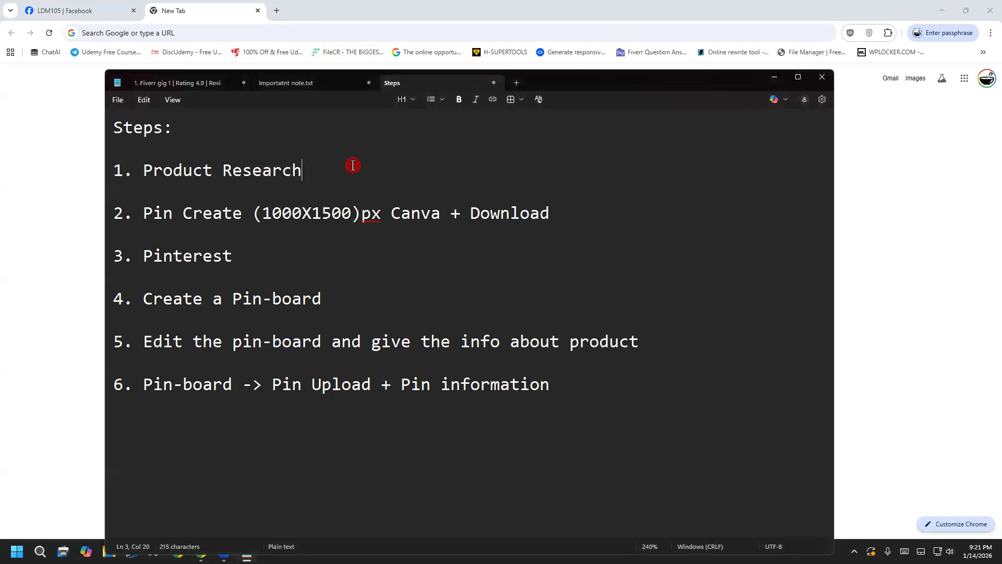
click(432, 60)
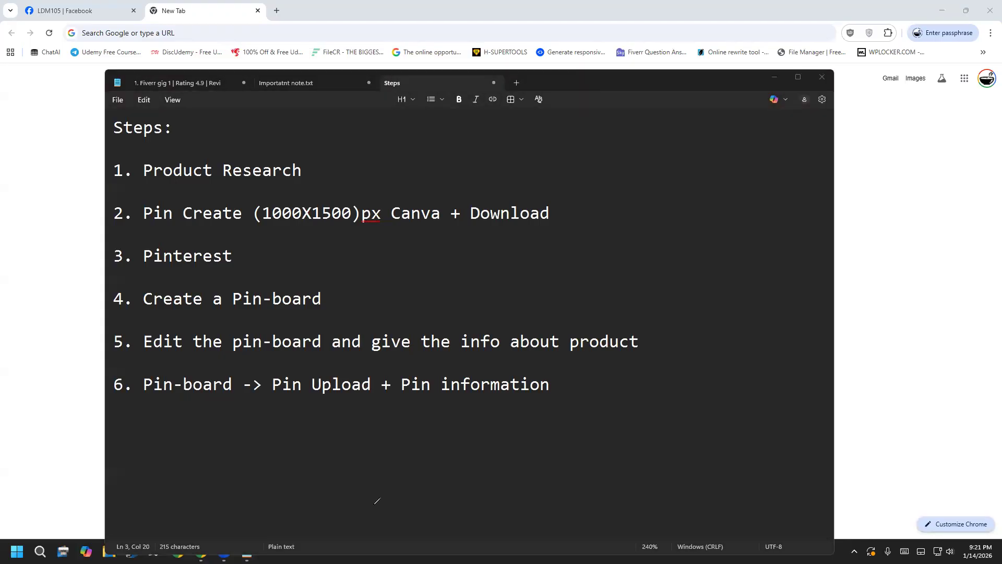
Sketch short freehand marks in the blank area below item 6 and erase them.
drag(390, 444, 395, 509)
mouse_move(391, 445)
mouse_down()
mouse_move(421, 507)
mouse_move(412, 481)
mouse_up()
mouse_move(450, 470)
mouse_down()
mouse_move(473, 476)
mouse_move(502, 455)
mouse_move(518, 464)
mouse_move(528, 441)
mouse_move(540, 444)
mouse_up()
mouse_move(419, 544)
mouse_down()
mouse_move(590, 438)
mouse_move(459, 388)
mouse_move(361, 472)
mouse_move(477, 534)
mouse_up()
click(37, 342)
click(38, 343)
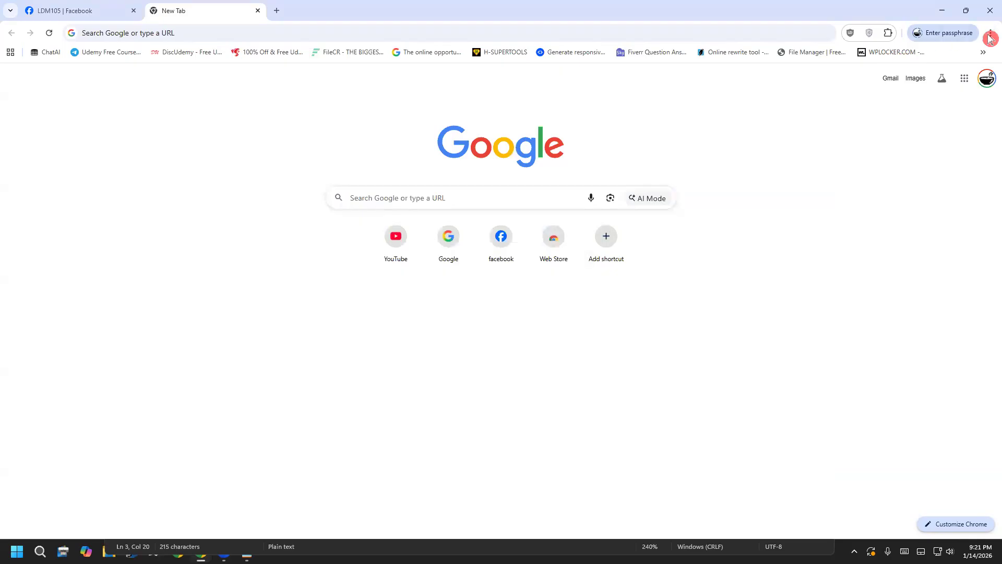
Open a new Incognito window in the browser and search for "google".
click(990, 33)
click(921, 83)
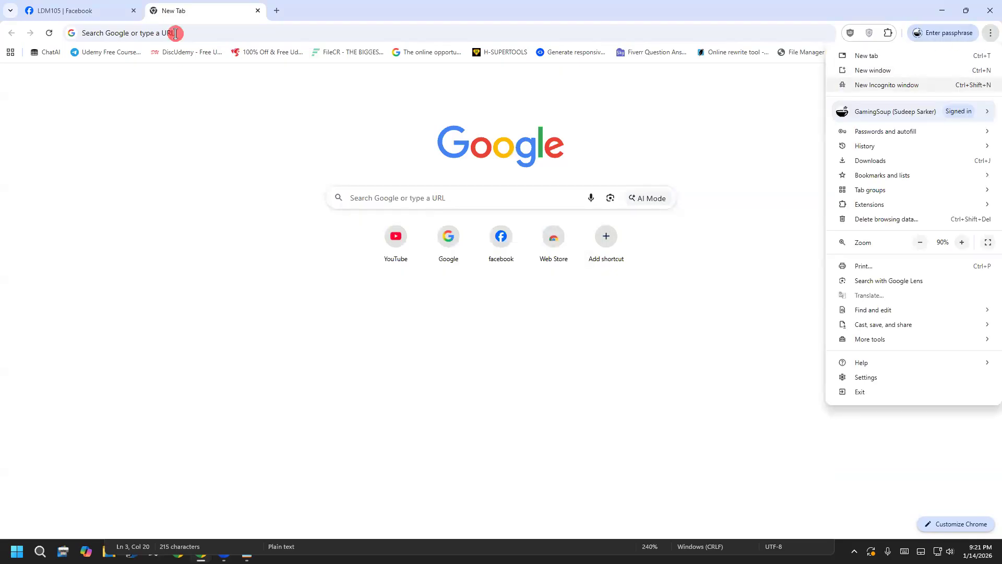
text(a)
key(BackSpace)
key(BackSpace)
text(google)
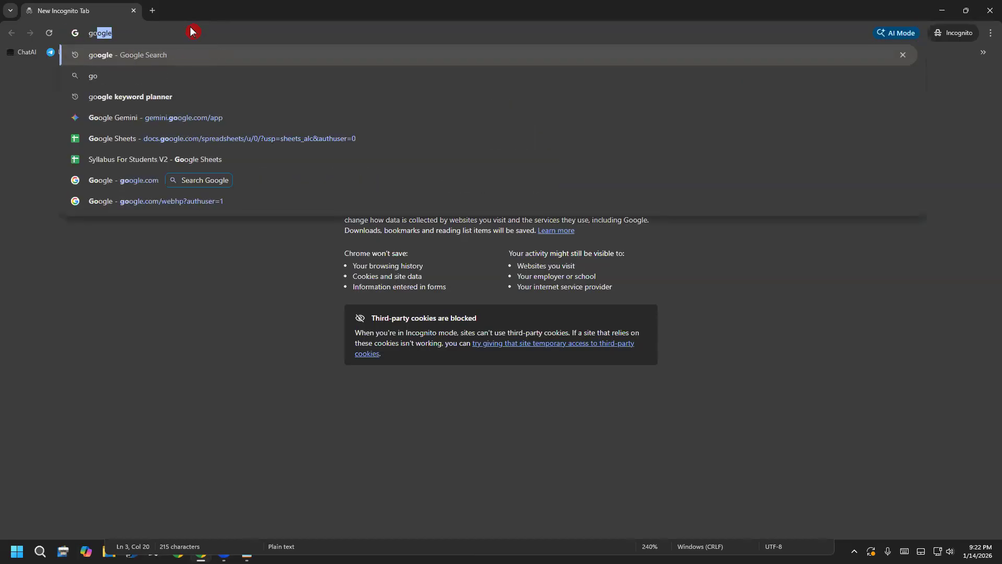
key(Return)
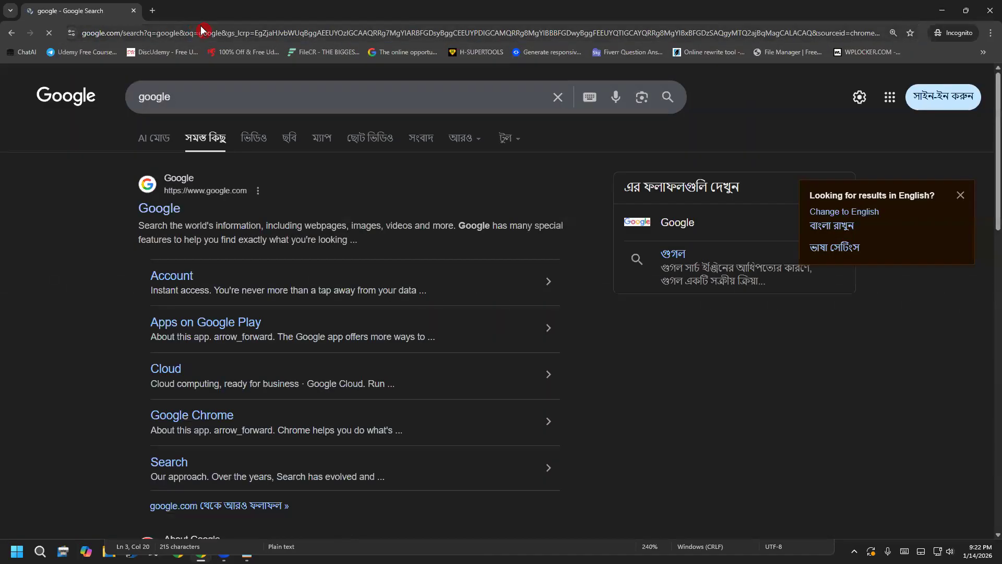
Replace the search query with "amazon" and run the search.
click(288, 93)
key(ctrl+a)
key(BackSpace)
text(am)
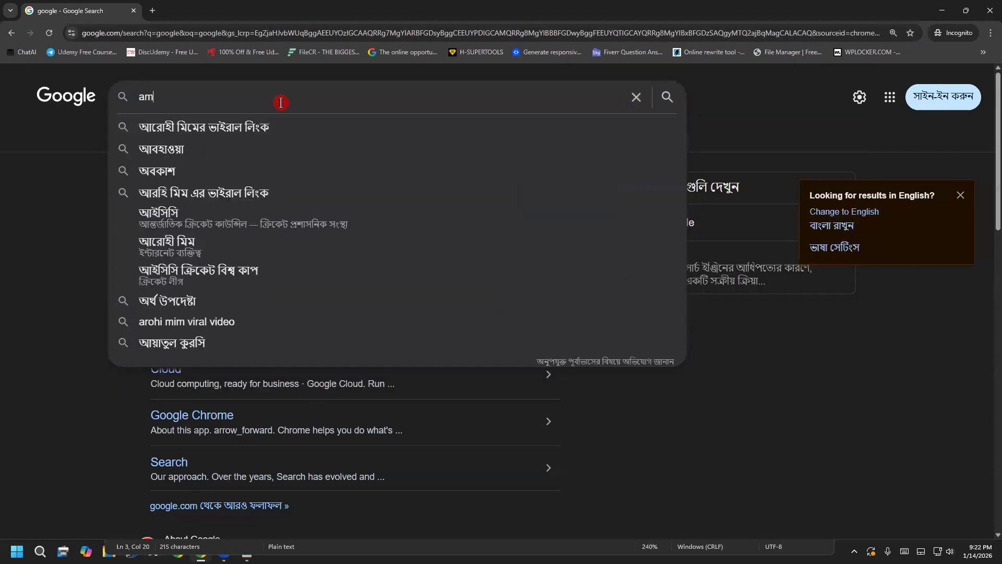
text(azon)
key(Return)
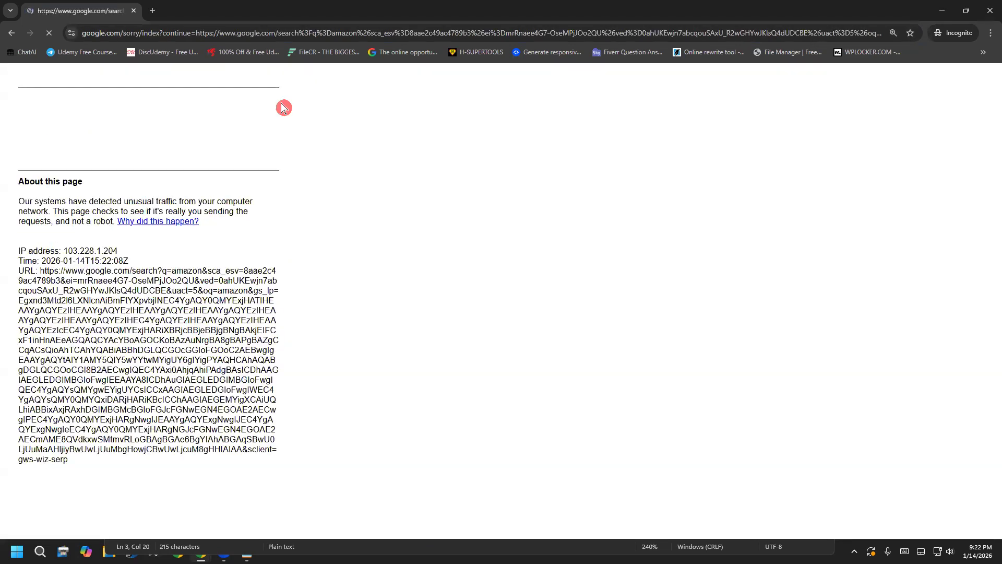
Start the human verification, select the bus images in the first challenge and submit it.
click(36, 131)
click(255, 193)
click(113, 211)
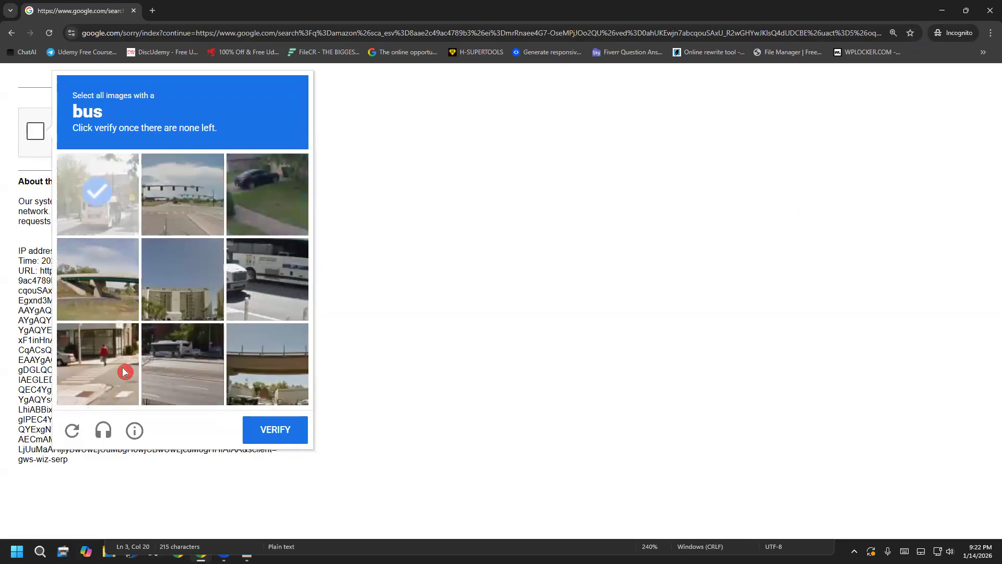
click(262, 293)
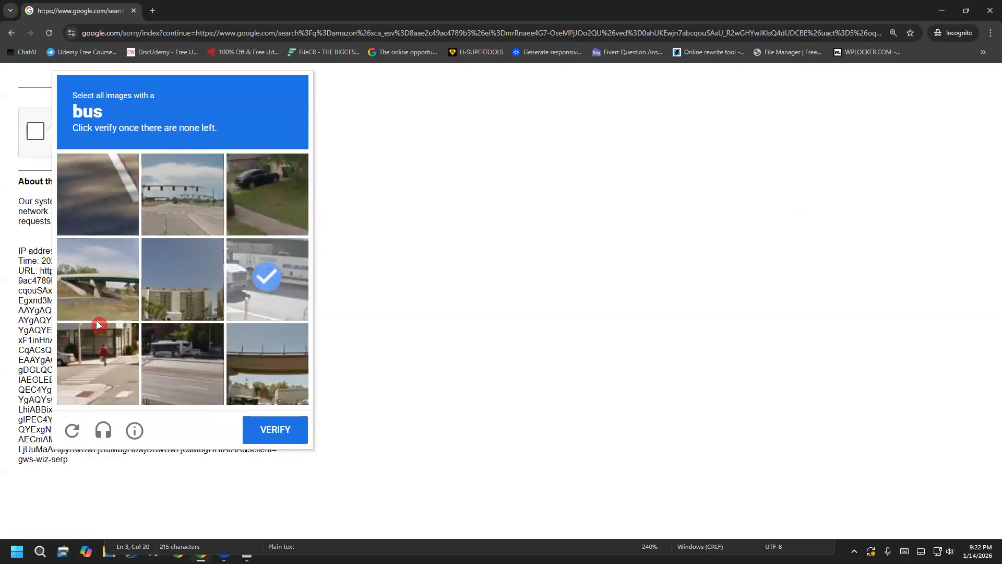
click(270, 287)
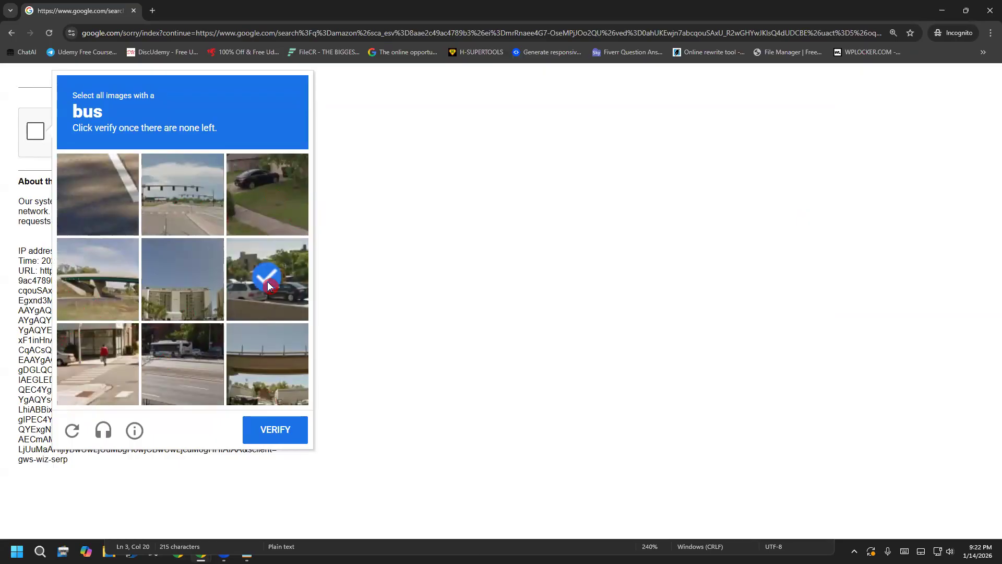
click(283, 291)
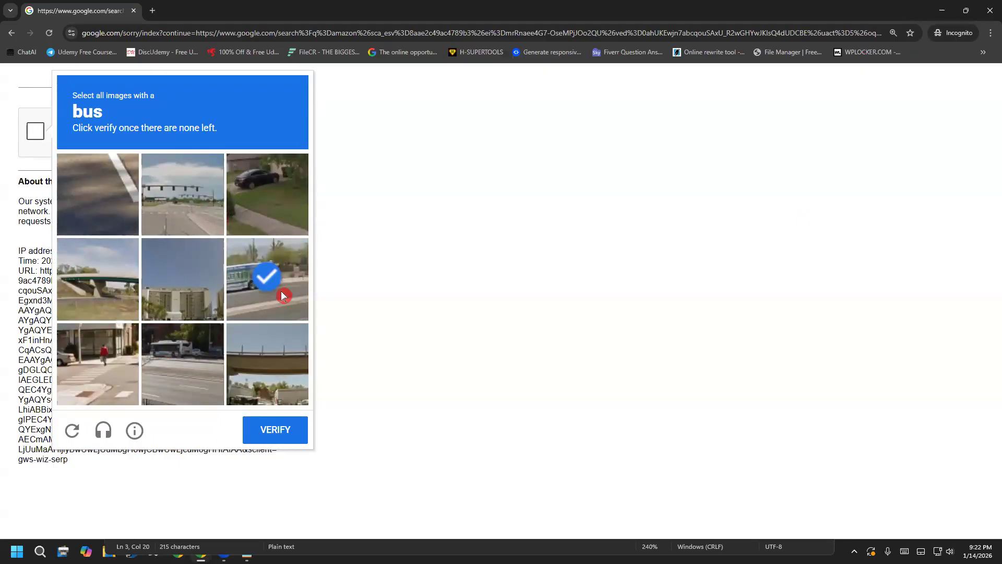
click(215, 356)
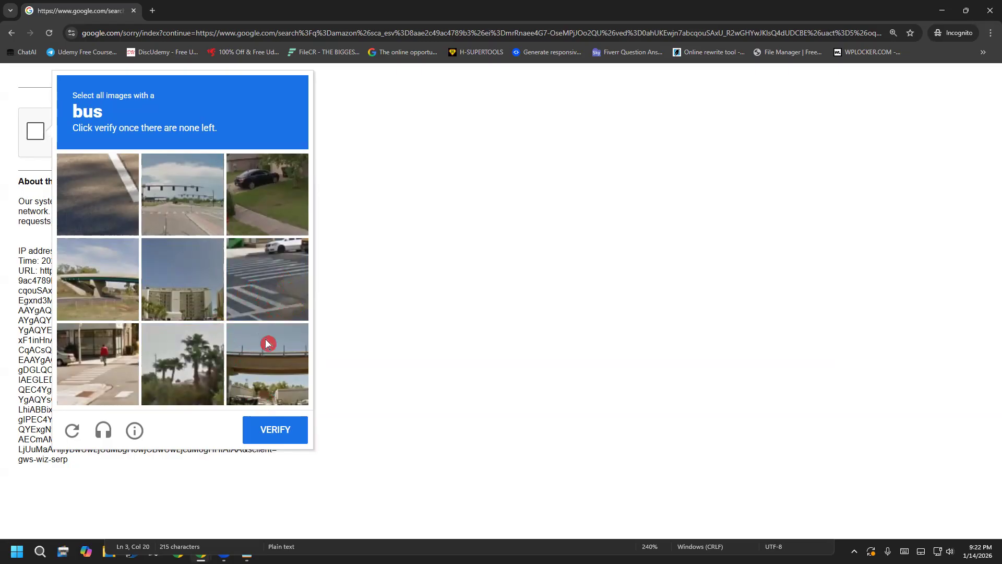
click(115, 289)
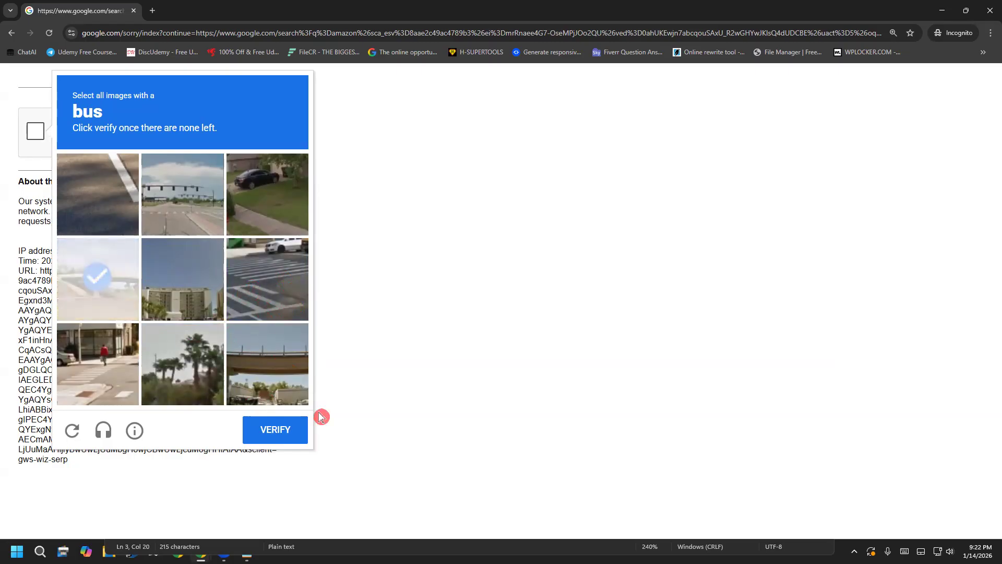
click(295, 402)
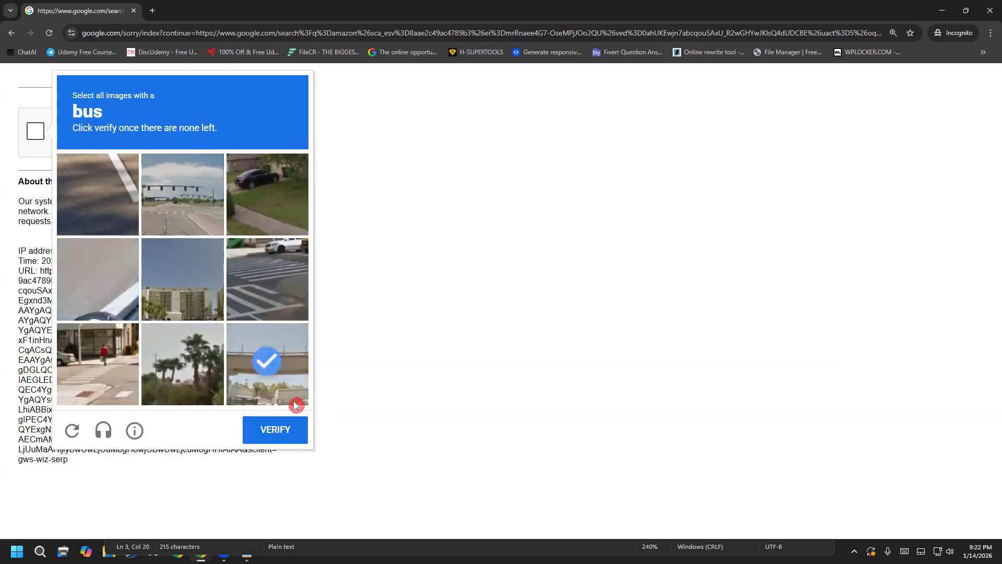
click(288, 432)
Submit the second challenge with its three bus images selected and open the Amazon.com search result.
click(77, 209)
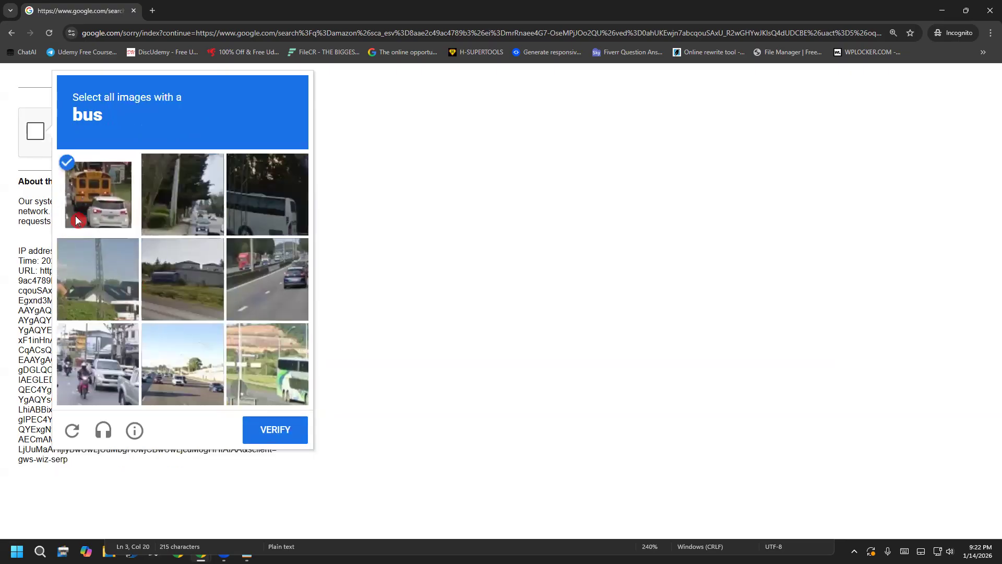
click(271, 220)
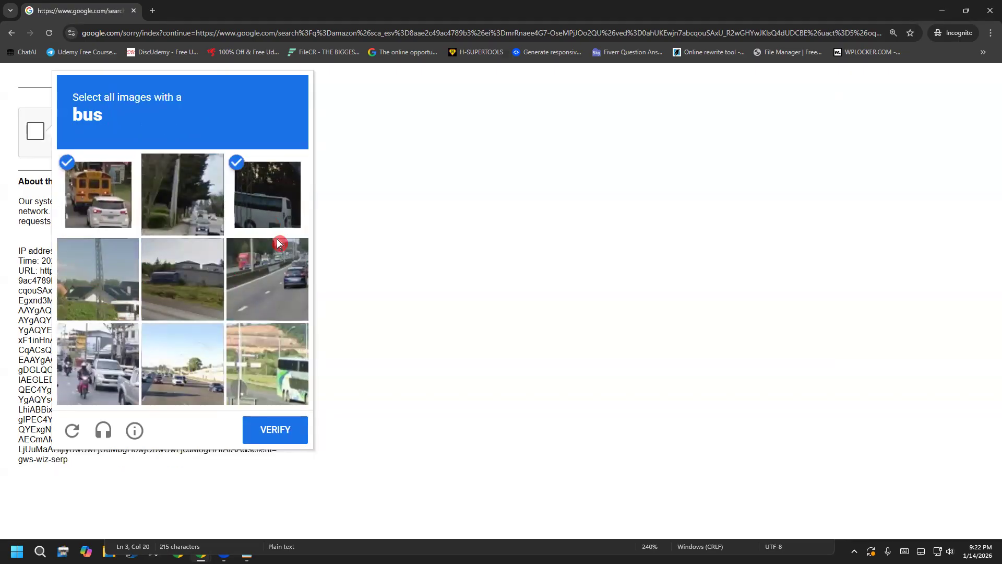
click(295, 386)
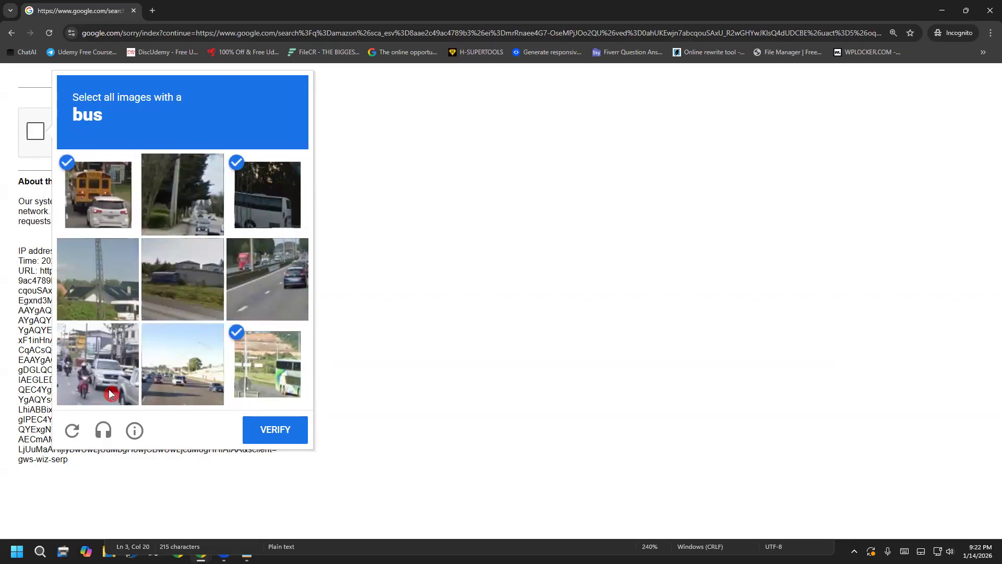
click(276, 428)
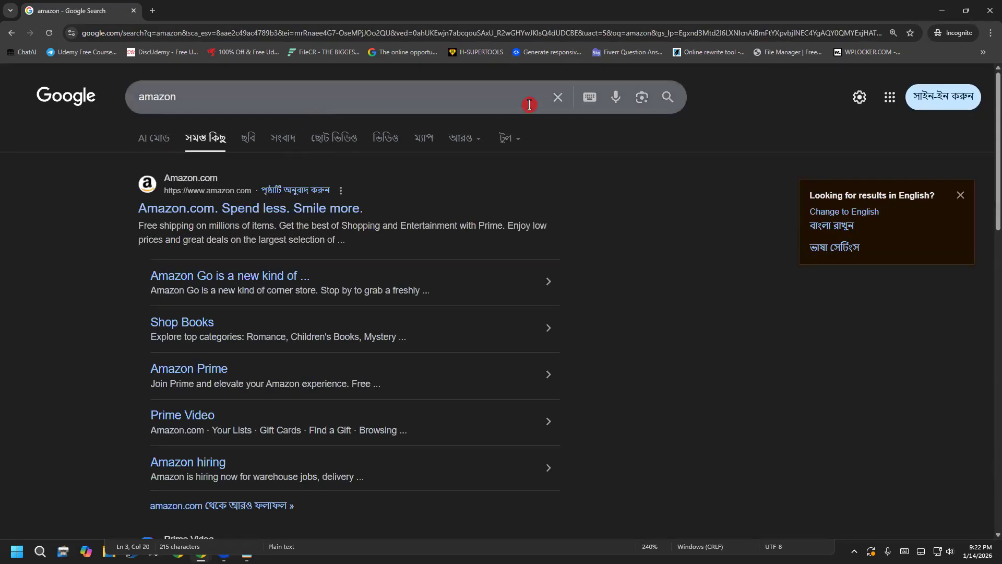
click(290, 207)
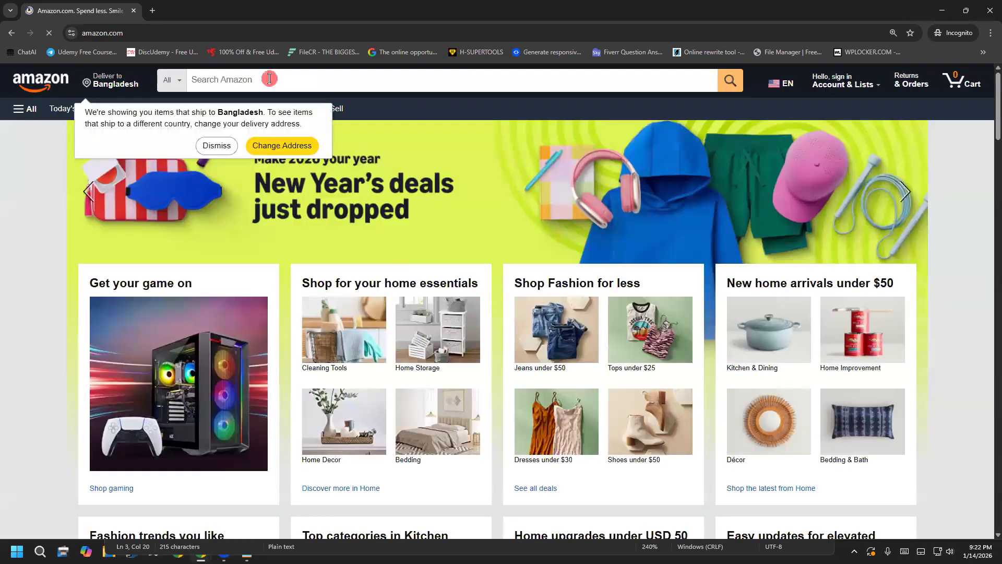
Search Amazon for "headphones".
click(273, 80)
text(headphones)
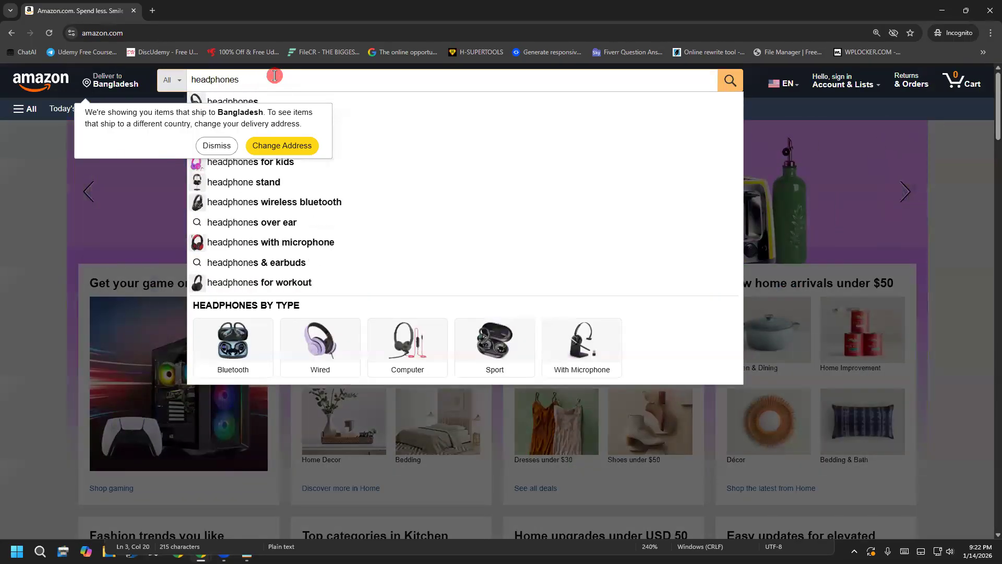
key(Return)
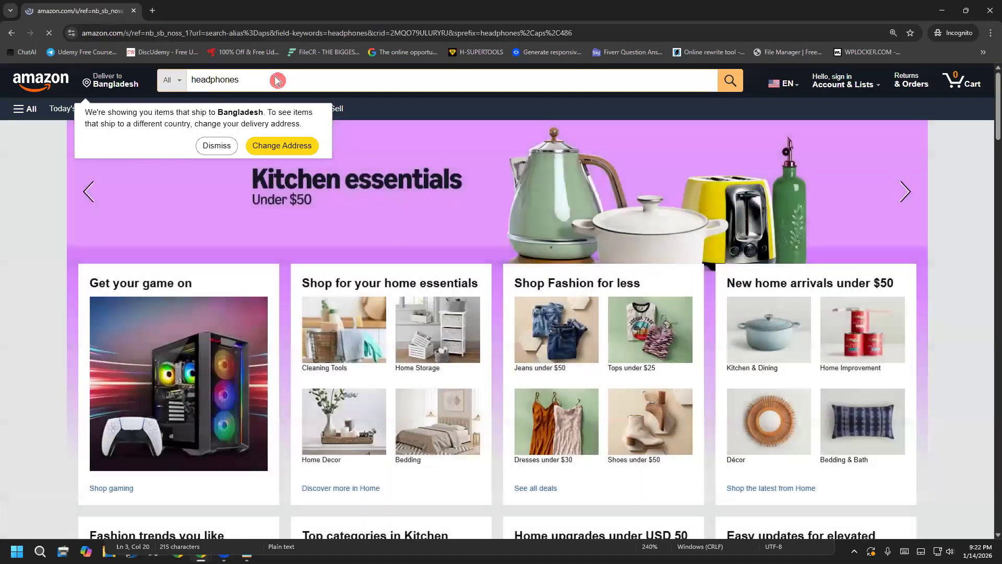
Open the blue Sony WH-CH520 Wireless Headphones from the search results in a new tab and switch to it.
scroll(503, 295, down, 9)
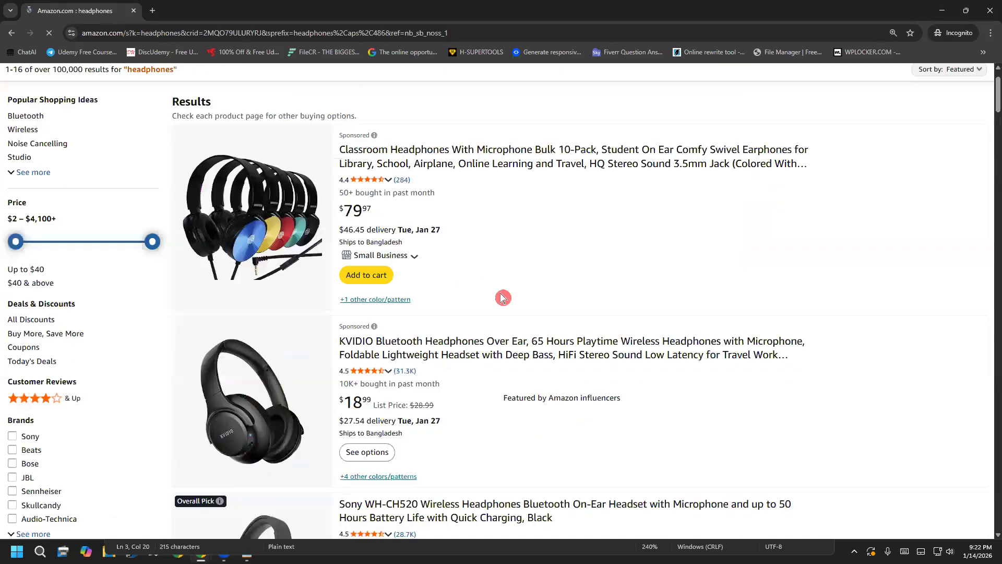
scroll(592, 356, down, 12)
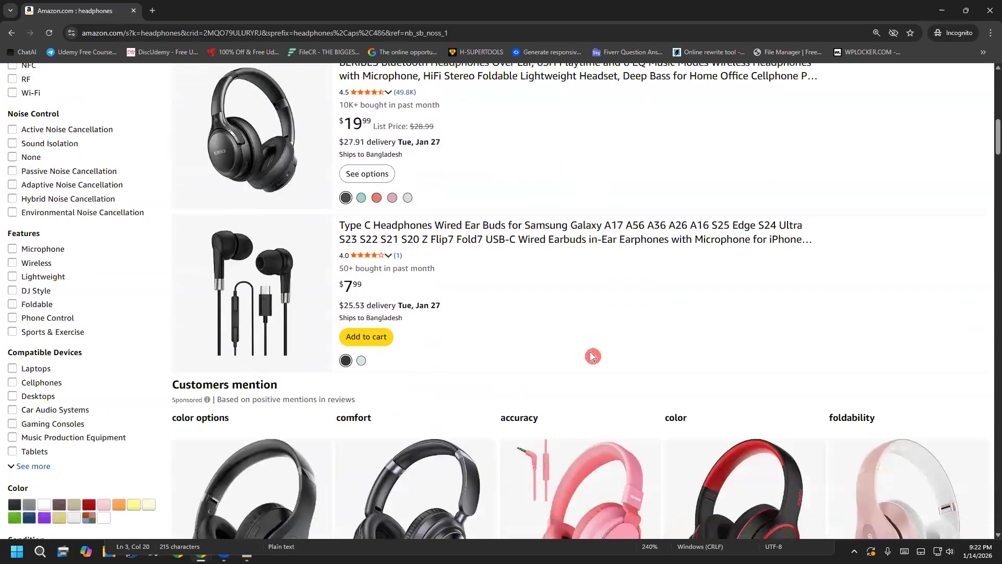
scroll(589, 351, down, 8)
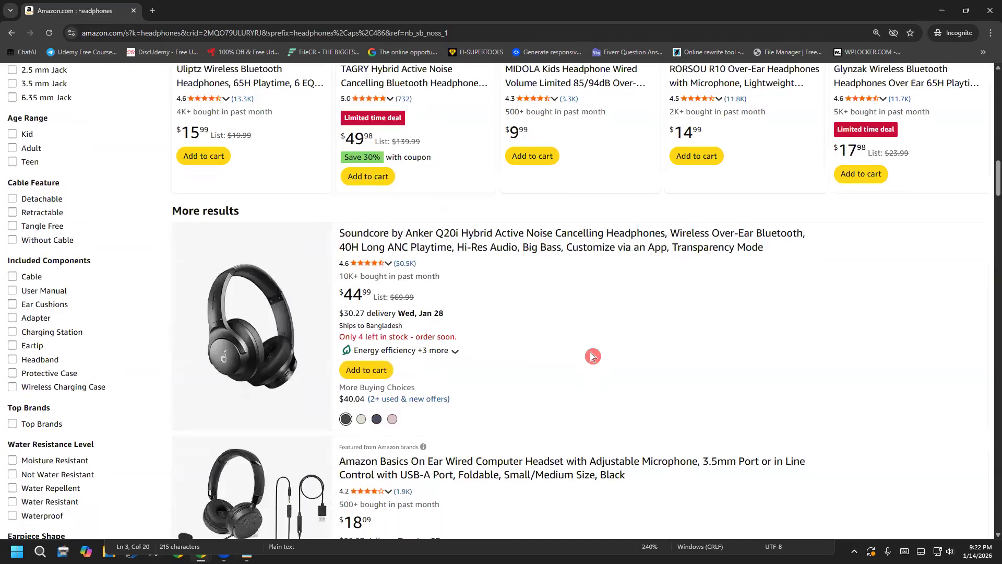
scroll(591, 357, down, 2)
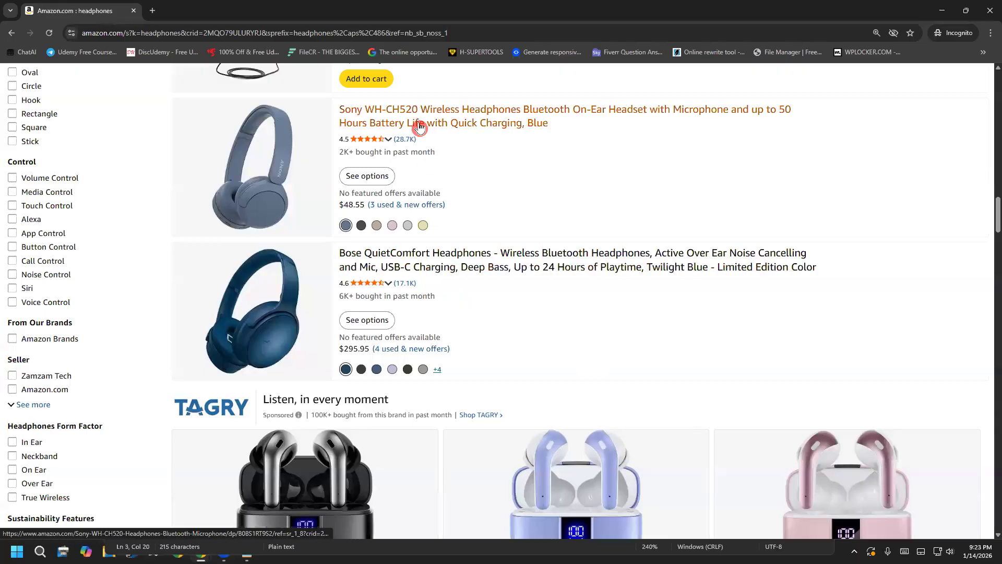
scroll(496, 249, up, 3)
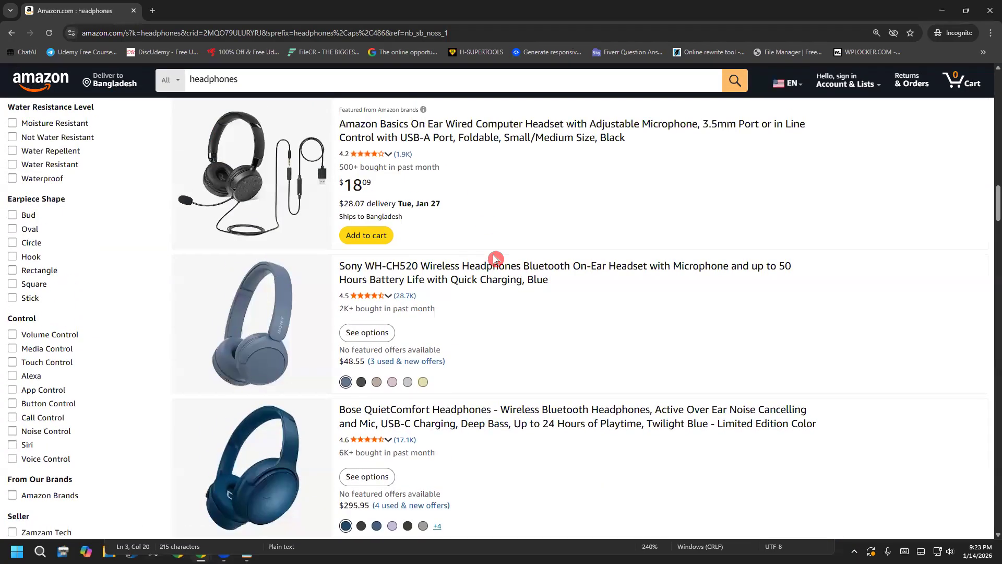
scroll(496, 249, down, 1)
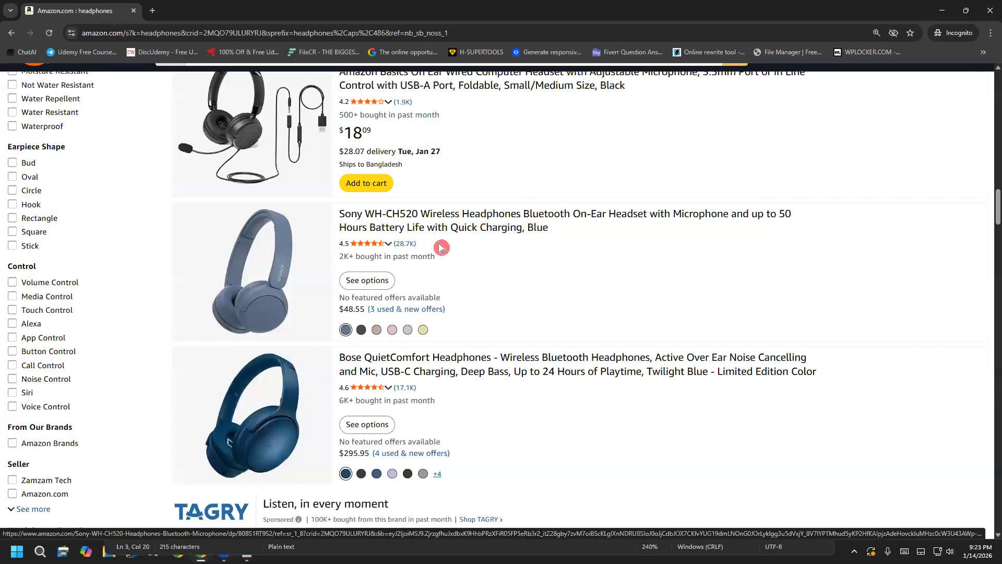
scroll(441, 248, down, 2)
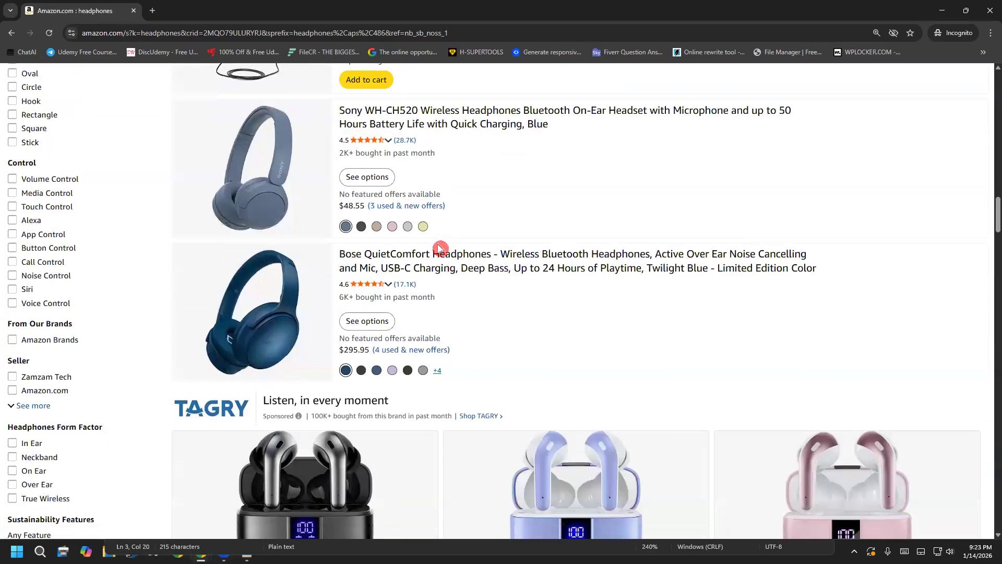
right_click(434, 125)
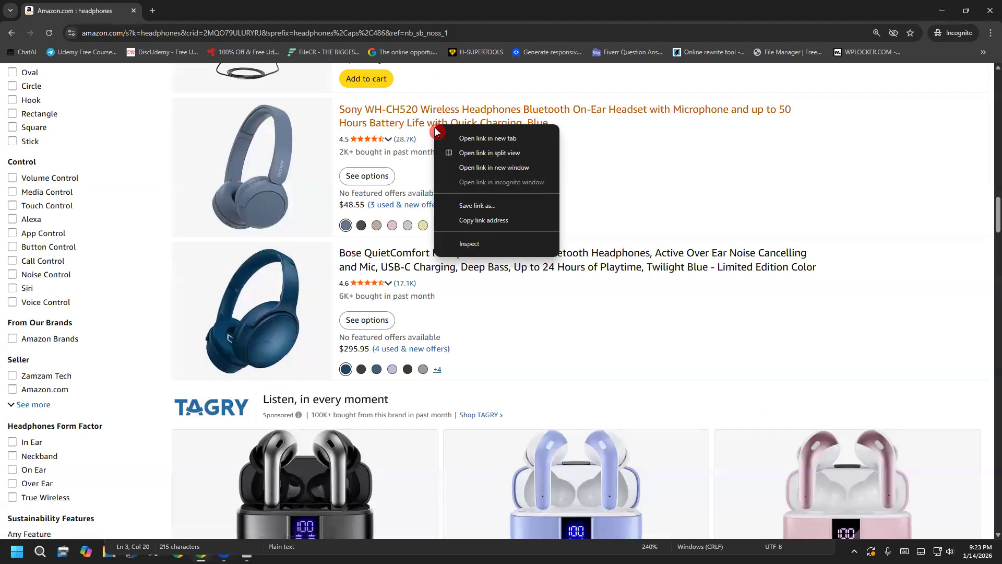
click(462, 140)
key(ctrl+Tab)
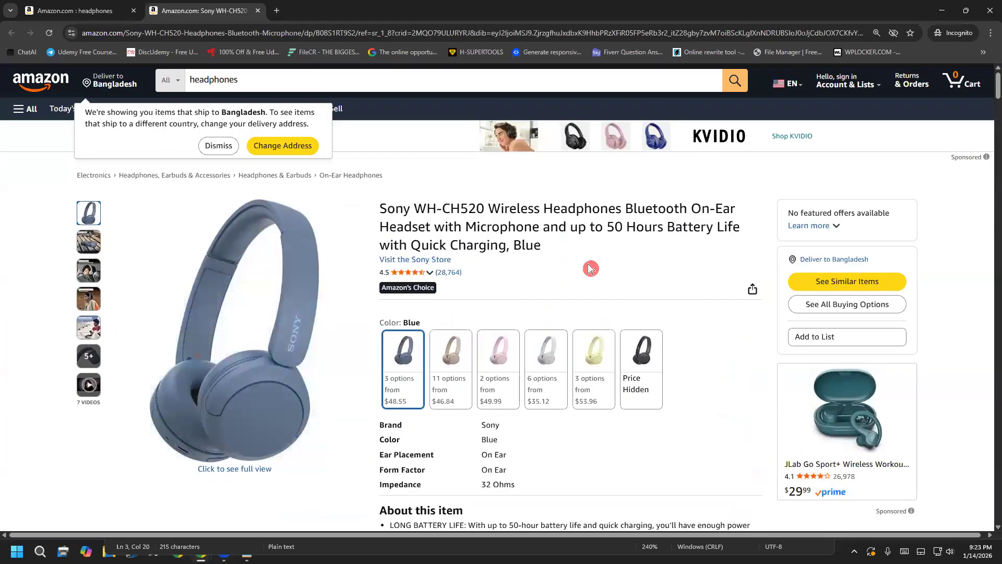
Look over the Sony headphones' product details and dismiss the delivery address notice.
scroll(422, 331, down, 3)
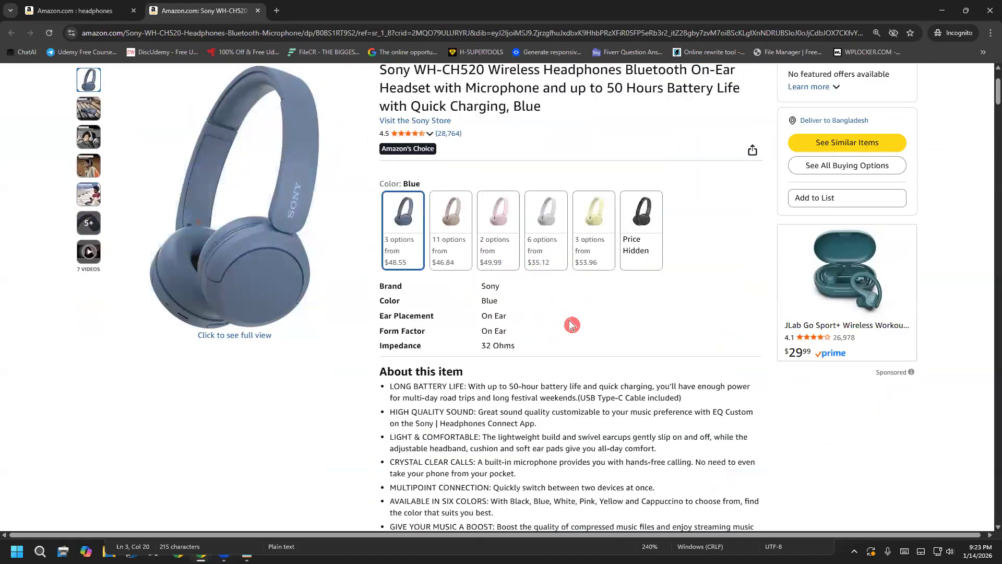
scroll(445, 279, up, 1)
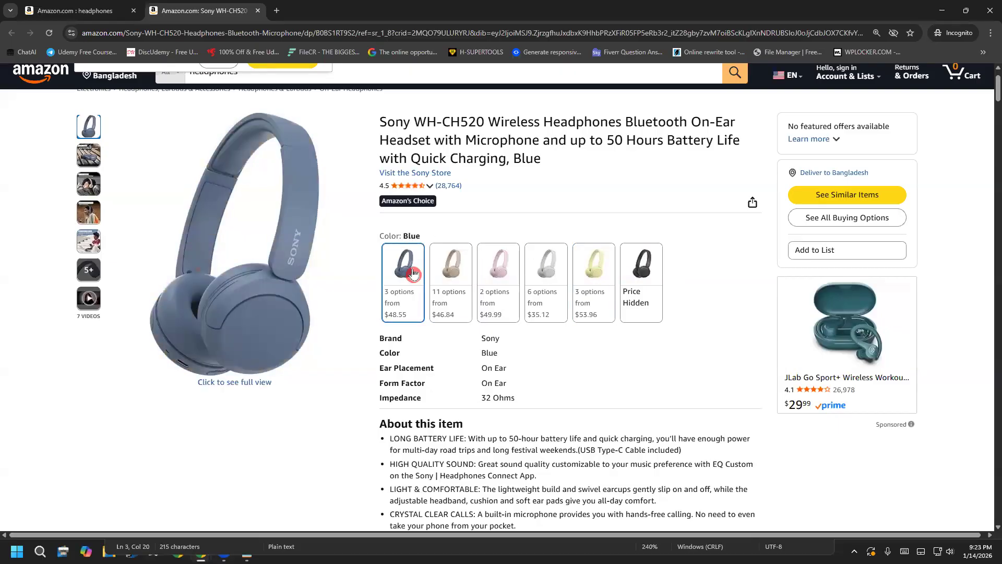
scroll(313, 366, up, 2)
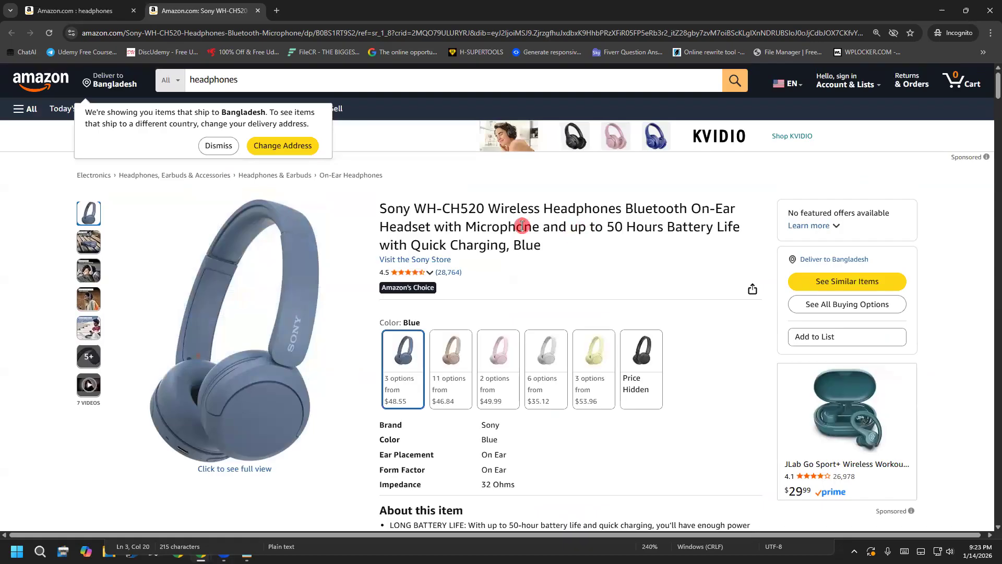
click(228, 150)
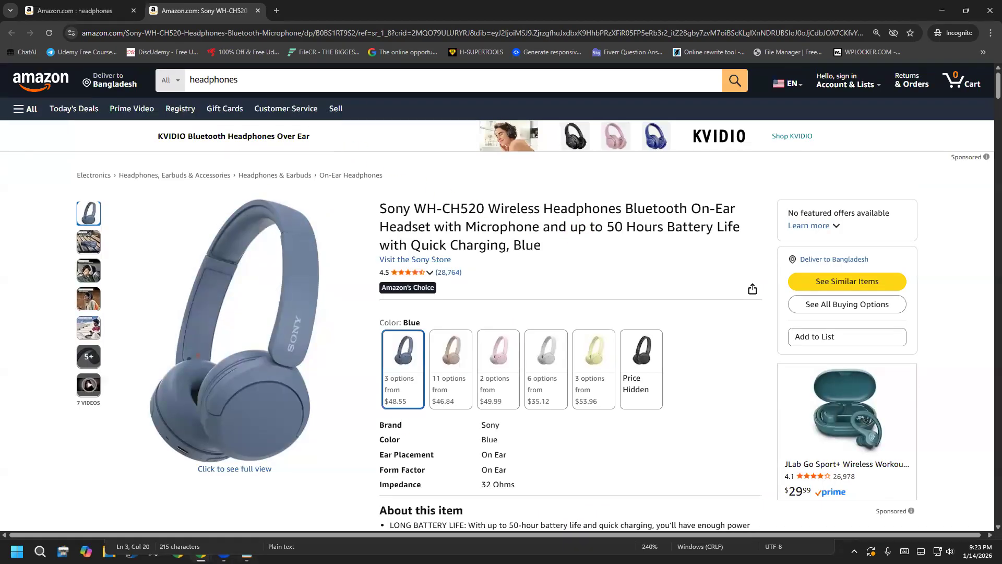
Open the main product image in full view, save it to the computer and close the image viewer.
click(247, 554)
click(299, 314)
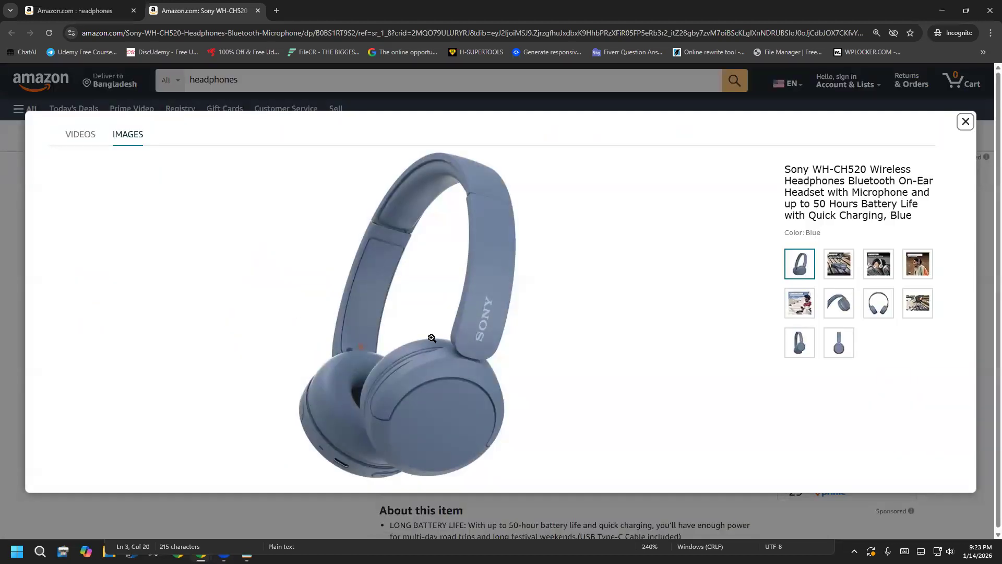
right_click(432, 338)
click(461, 373)
click(910, 517)
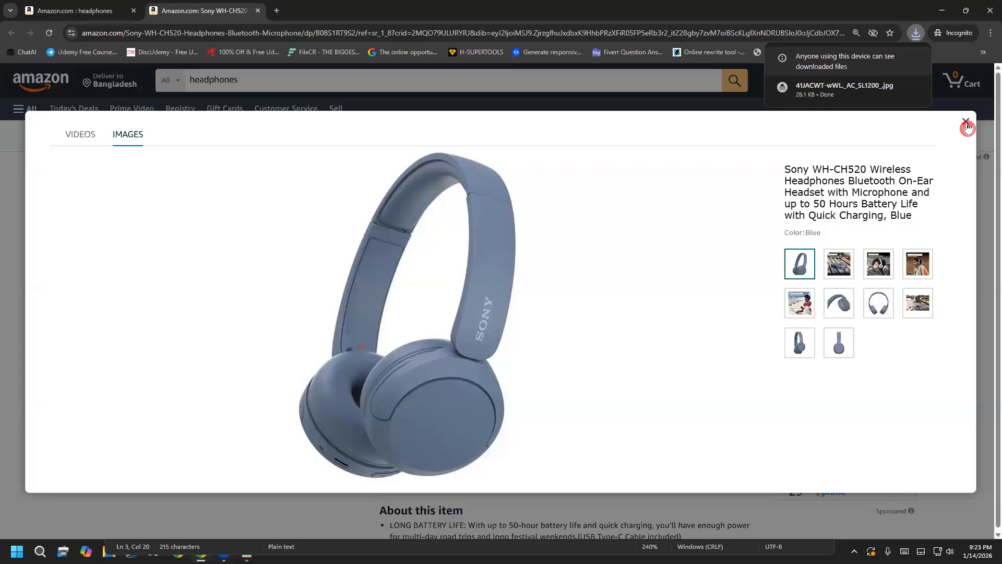
click(965, 121)
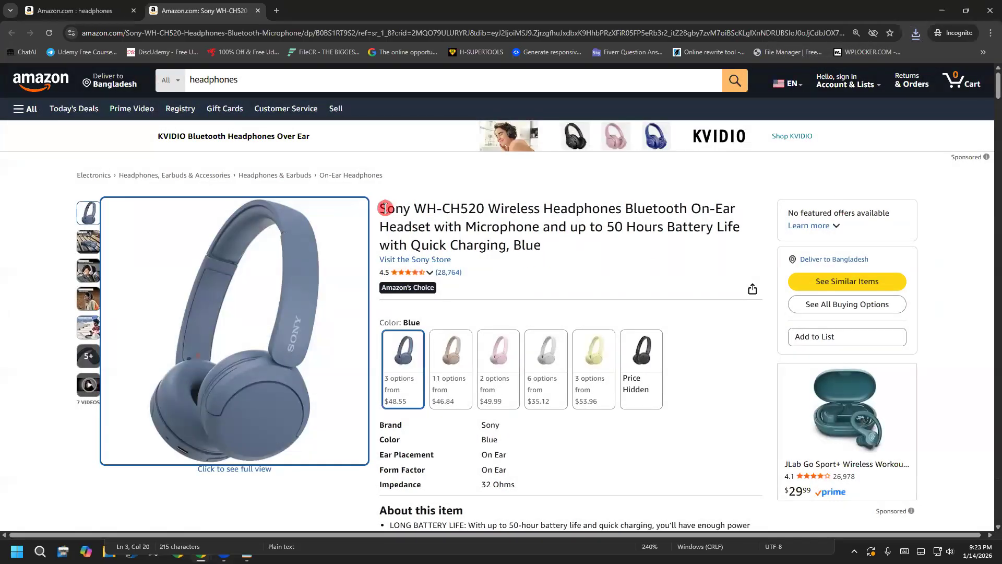
Copy the full product title of the Sony WH-CH520 headphones.
drag(383, 208, 544, 252)
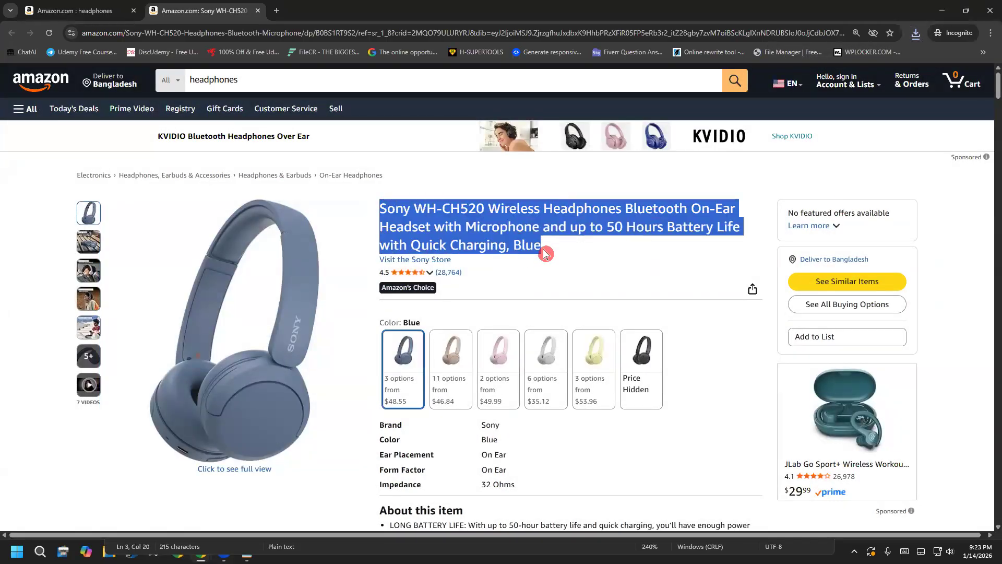
right_click(497, 232)
click(517, 250)
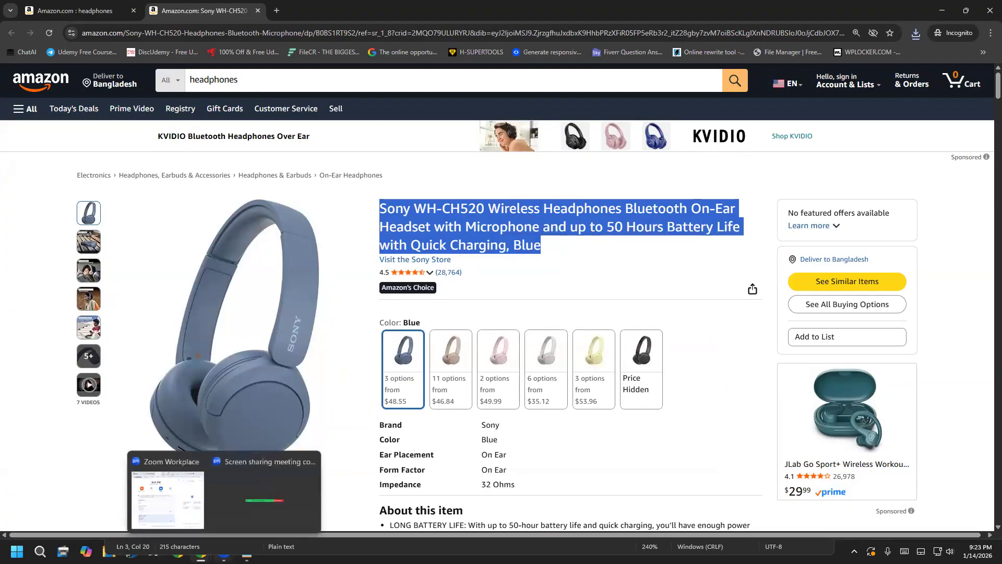
Open chatgpt.com in the regular Chrome window and paste the product title into the prompt, followed by blank lines.
click(201, 555)
click(181, 496)
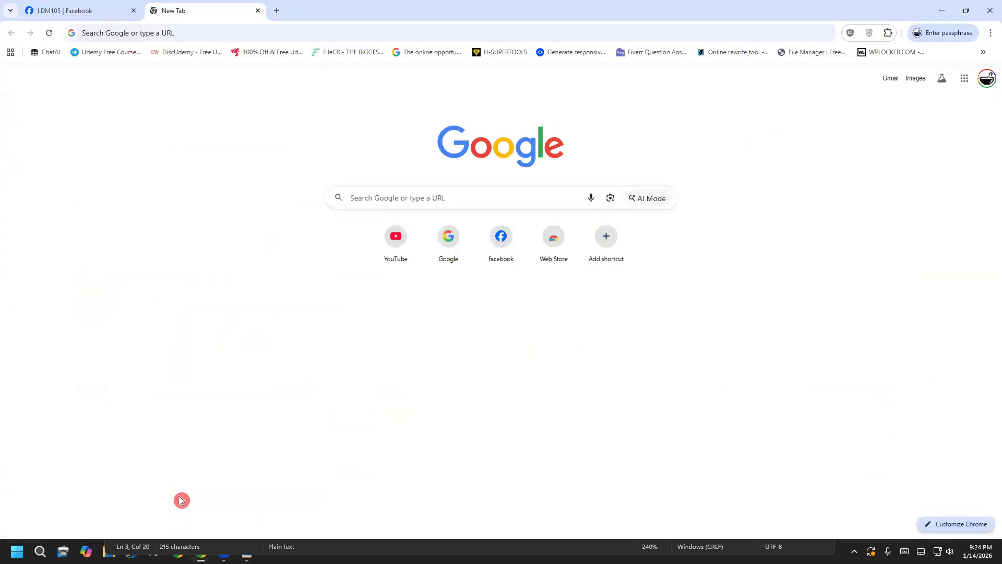
click(192, 35)
text(chatgpt.com)
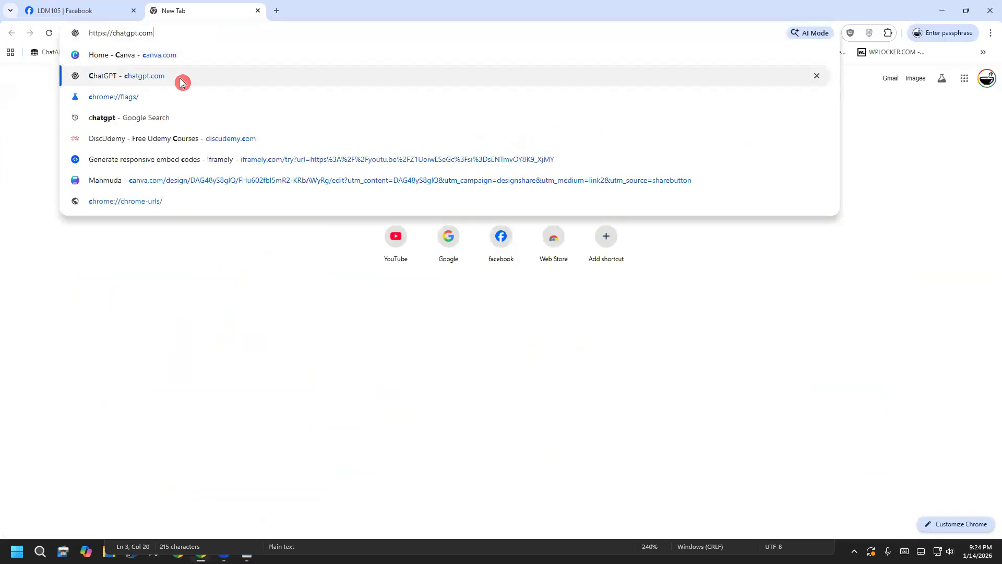
click(182, 80)
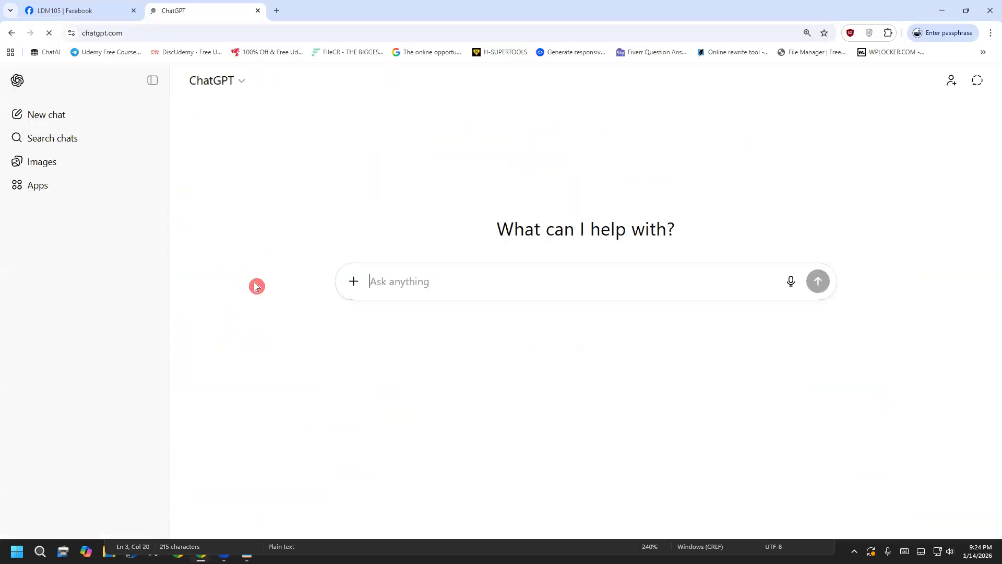
key(ctrl+v)
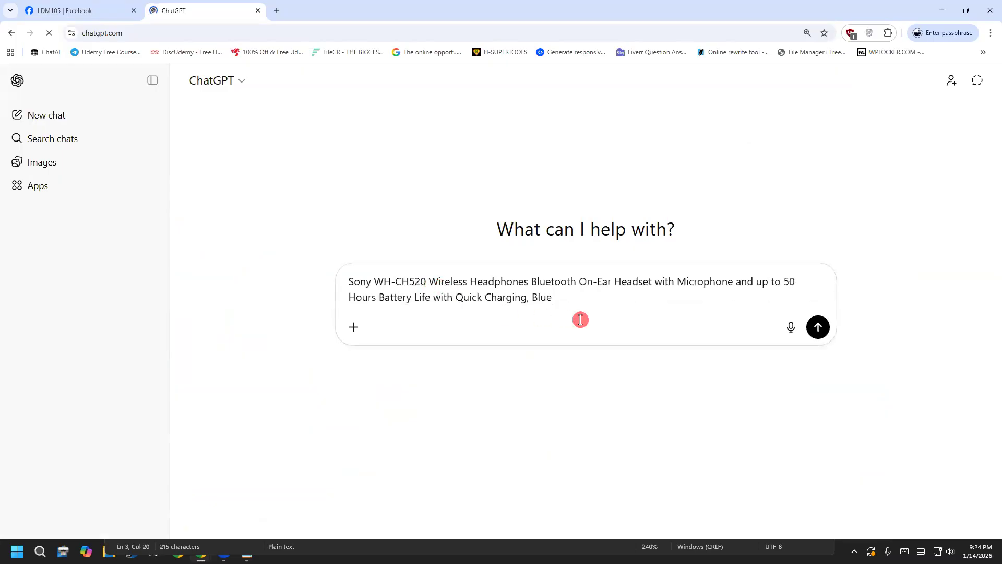
key(shift+Return)
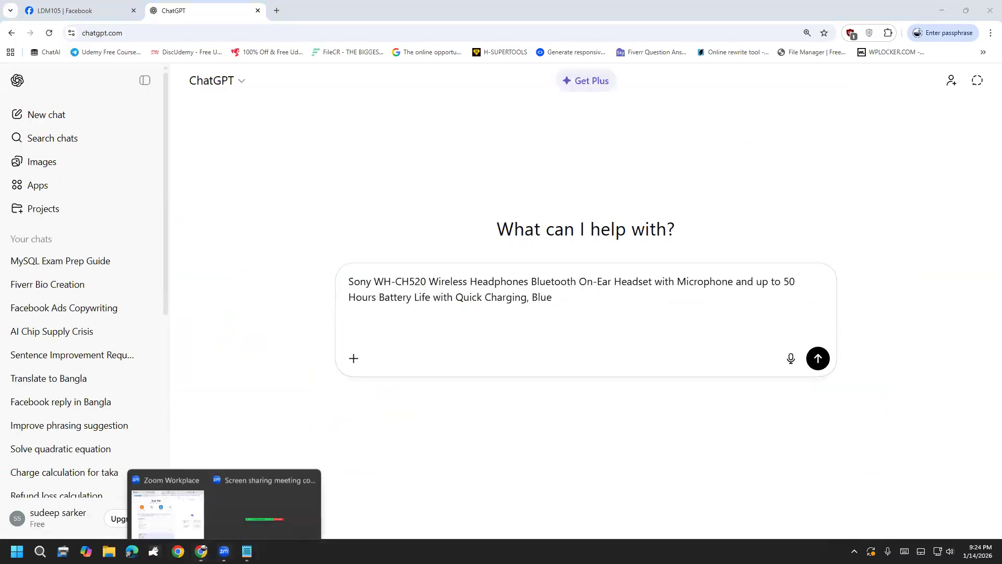
Return to the Amazon product page in the Incognito window and expand the full "About this item" list.
mouse_move(201, 551)
click(259, 490)
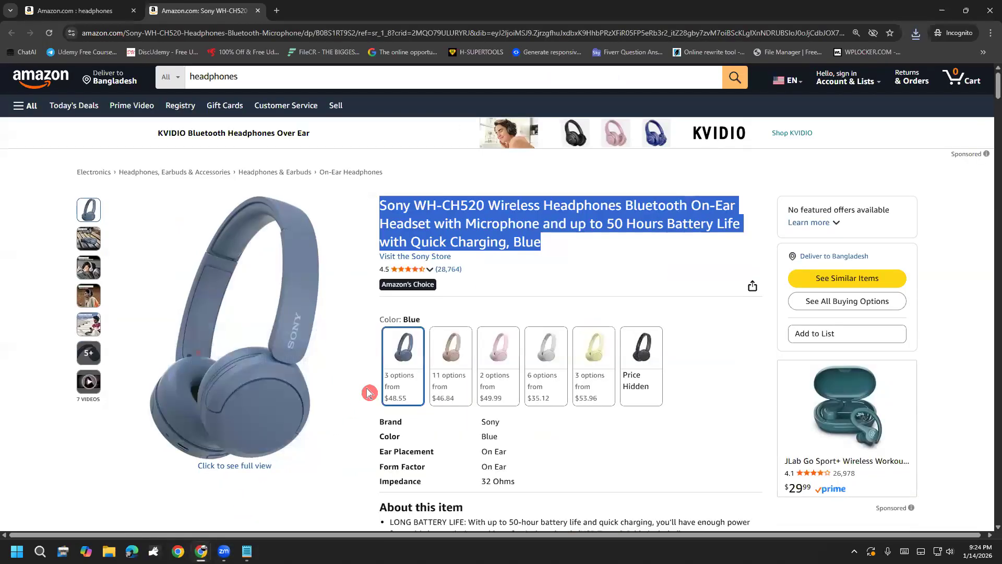
scroll(444, 393, down, 5)
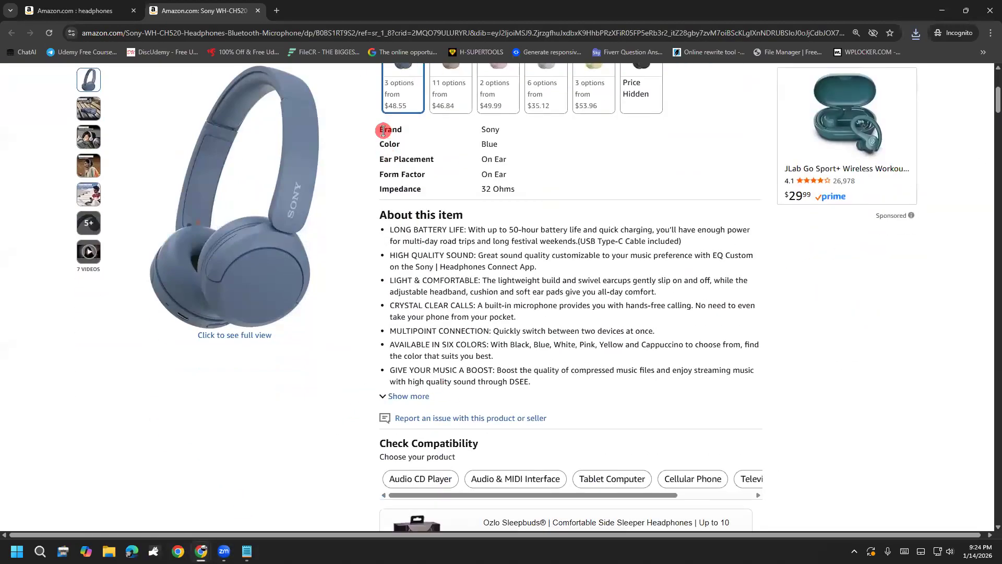
scroll(383, 130, up, 1)
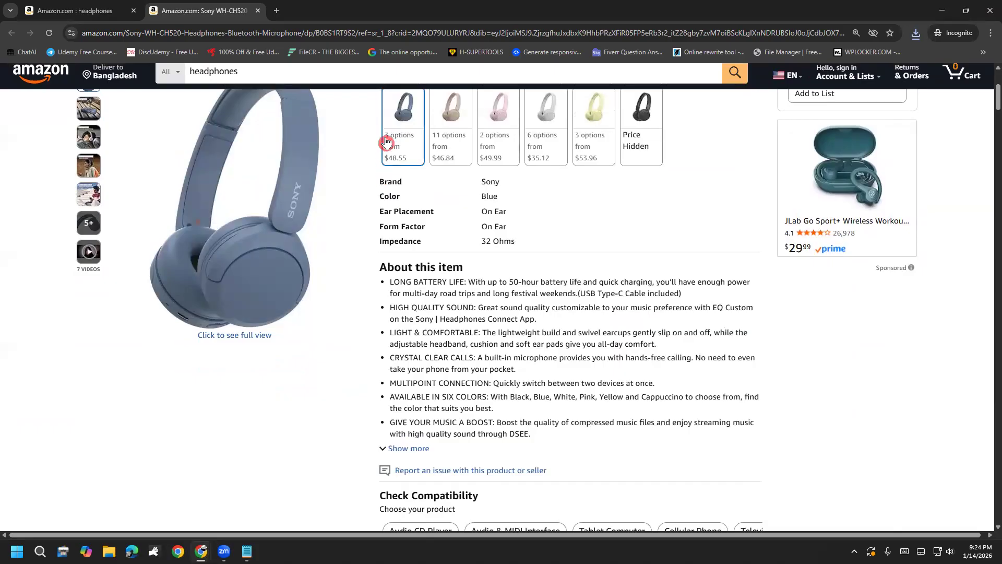
drag(376, 173, 490, 321)
click(583, 257)
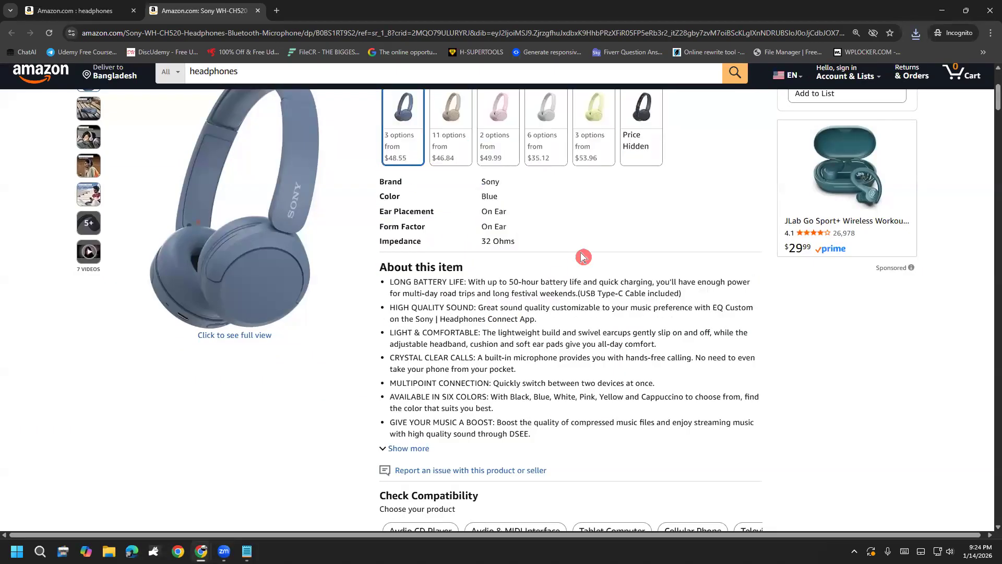
drag(369, 185, 548, 226)
scroll(532, 358, down, 4)
click(421, 240)
scroll(504, 251, up, 1)
click(503, 251)
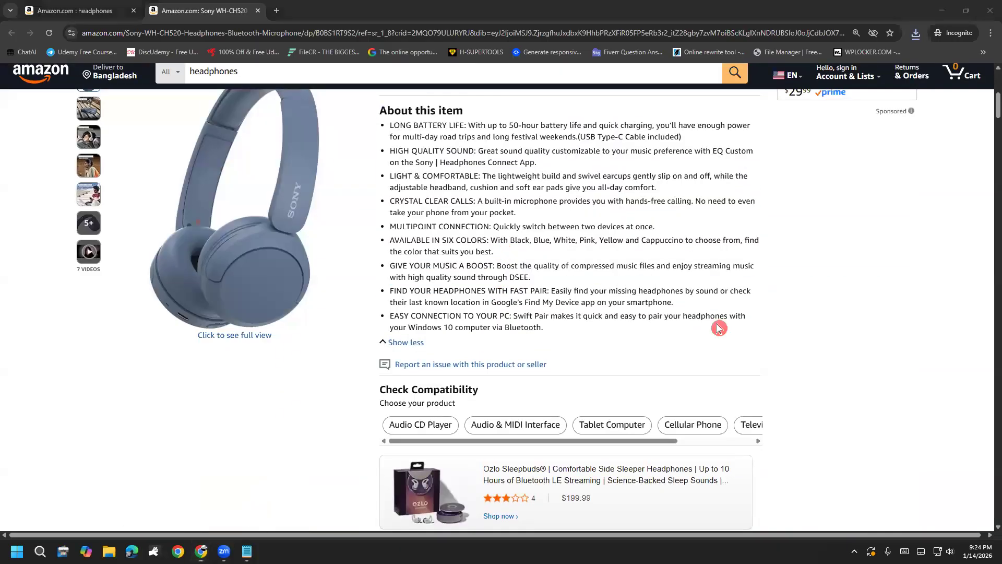
Copy the entire "About this item" section, from its heading through the "EASY CONNECTION TO YOUR PC" bullet.
scroll(436, 301, up, 2)
drag(380, 212, 555, 435)
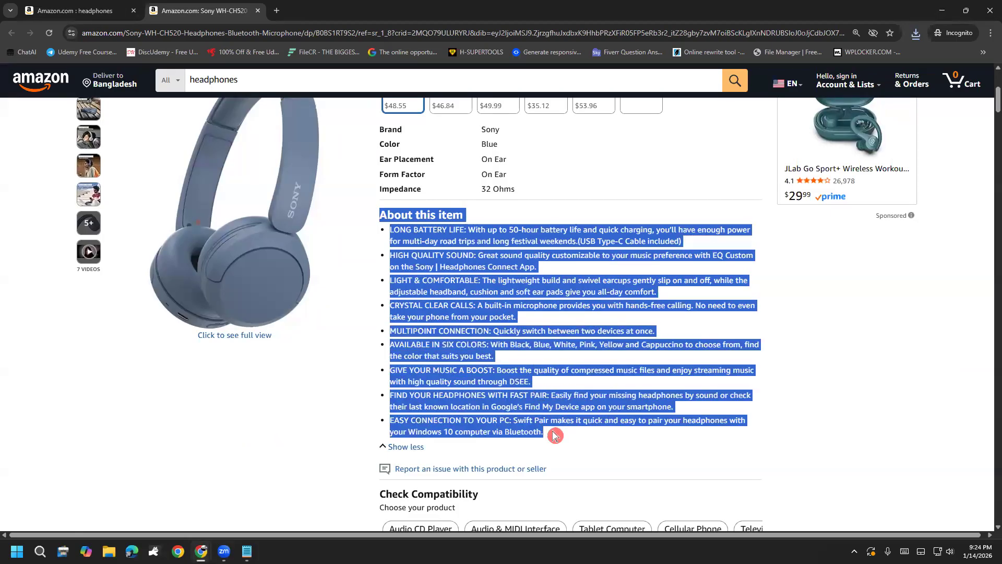
right_click(514, 343)
click(539, 353)
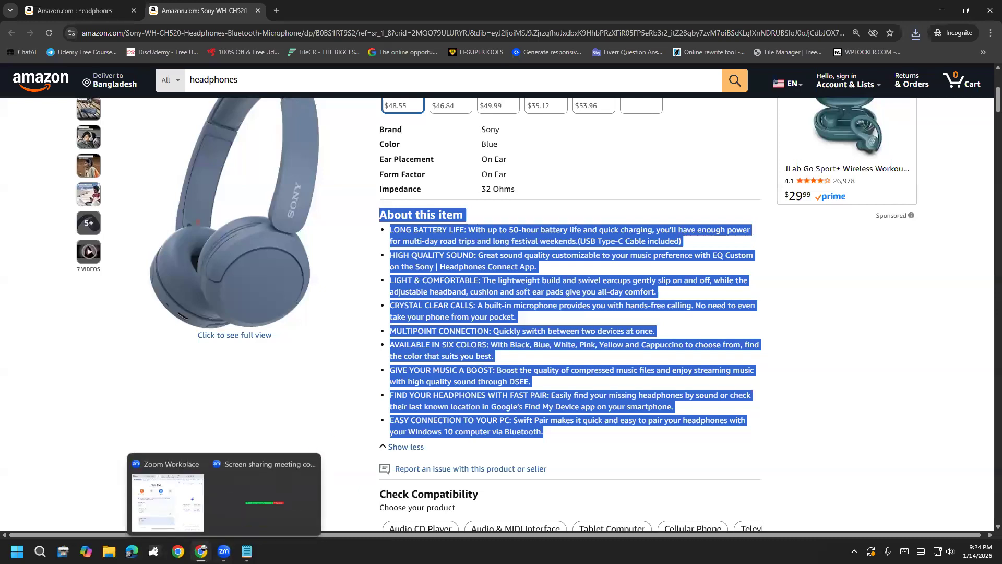
Switch back to ChatGPT and paste the product description below the title in the prompt, followed by blank lines.
click(151, 509)
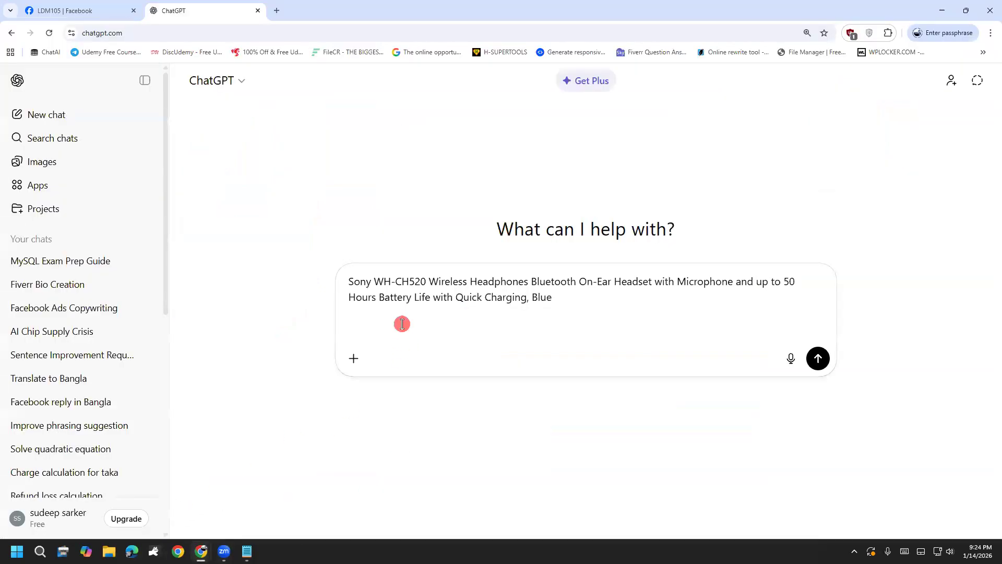
key(ctrl+v)
scroll(574, 397, down, 1)
scroll(574, 396, down, 3)
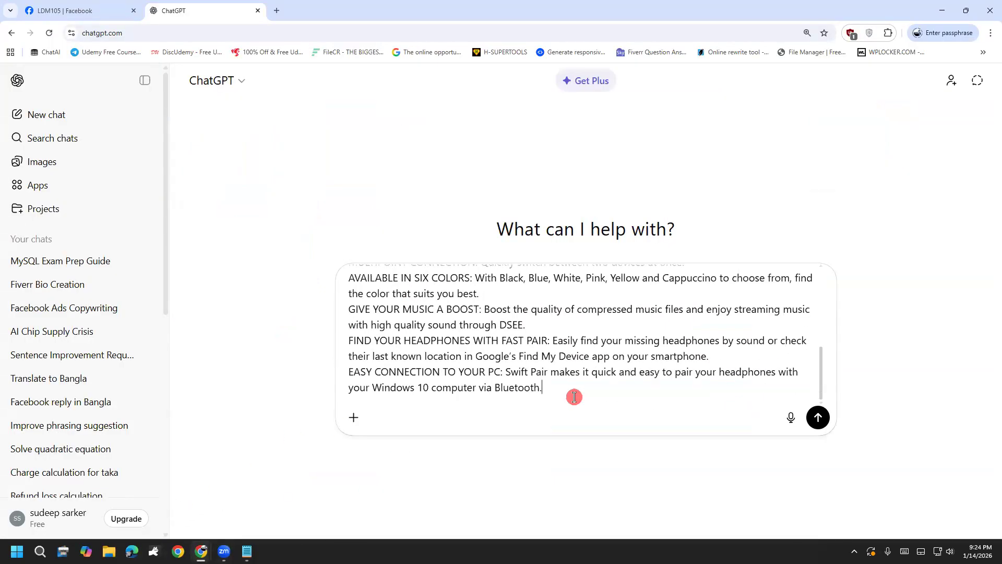
key(shift+Return)
key(shift+Return)
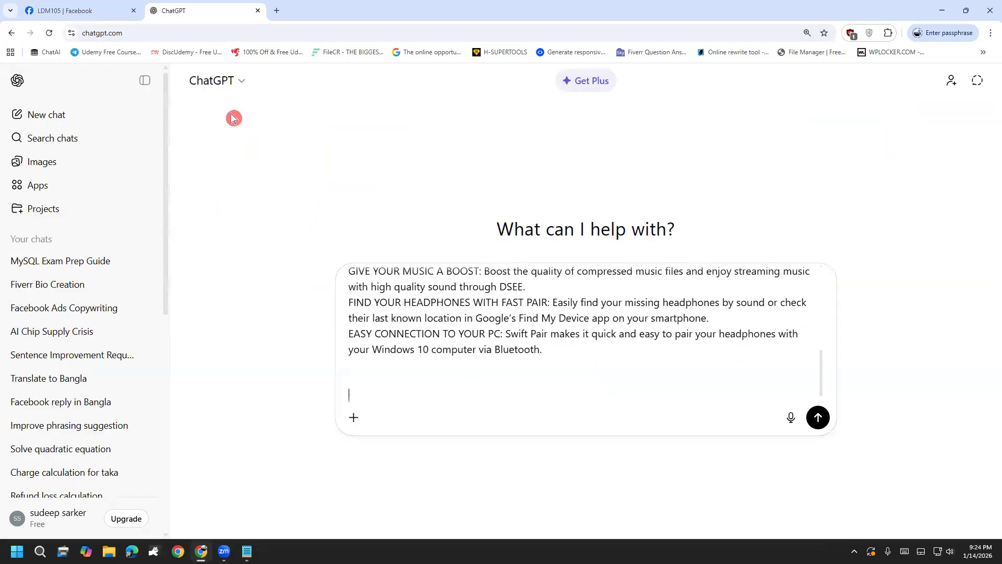
Close the ChatGPT tab and return to the Amazon product page in the Incognito window.
click(257, 11)
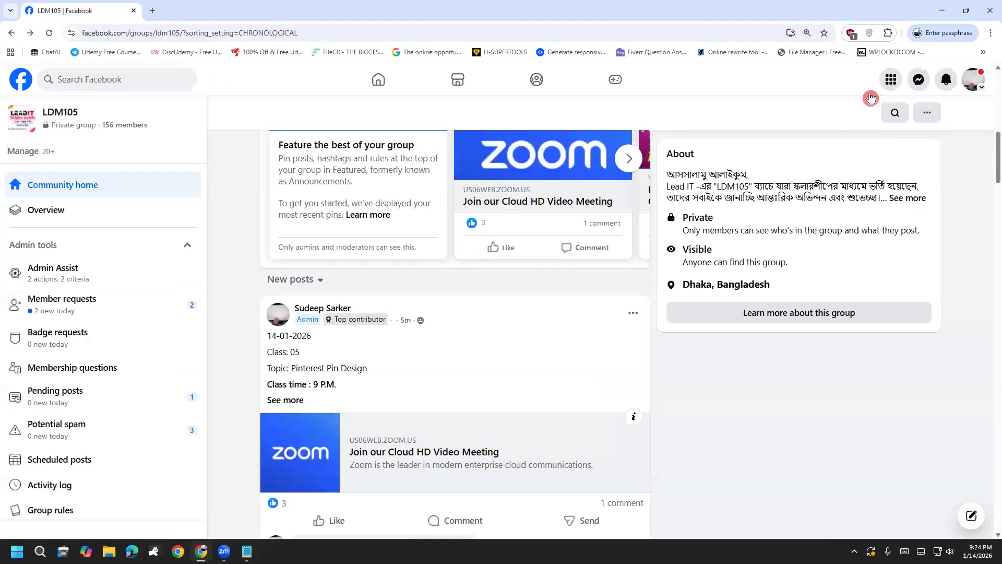
click(937, 10)
click(484, 334)
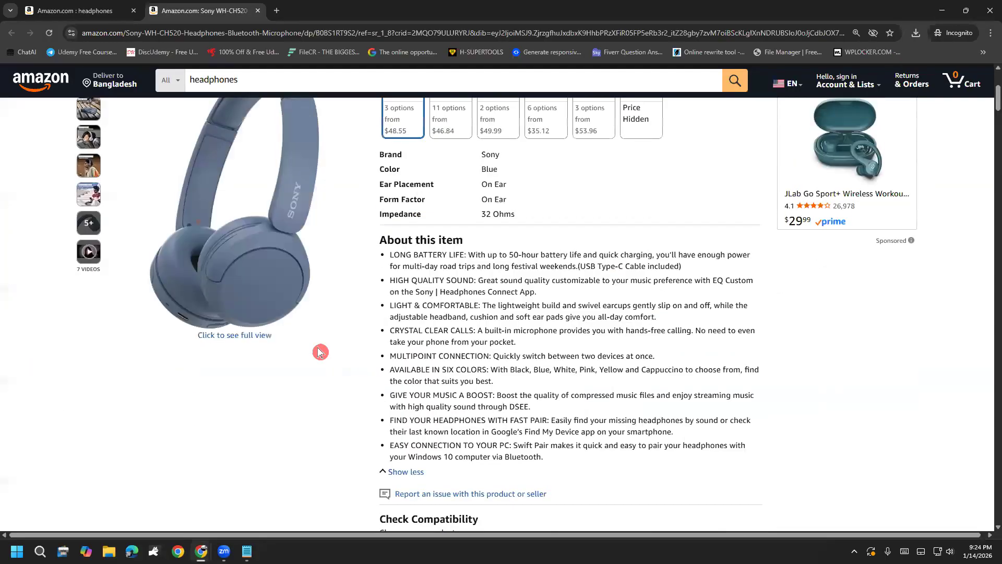
scroll(320, 352, up, 2)
Open the Steps note in Notepad and review items 1 and 2, covering product research and creating the pin in Canva.
mouse_move(224, 551)
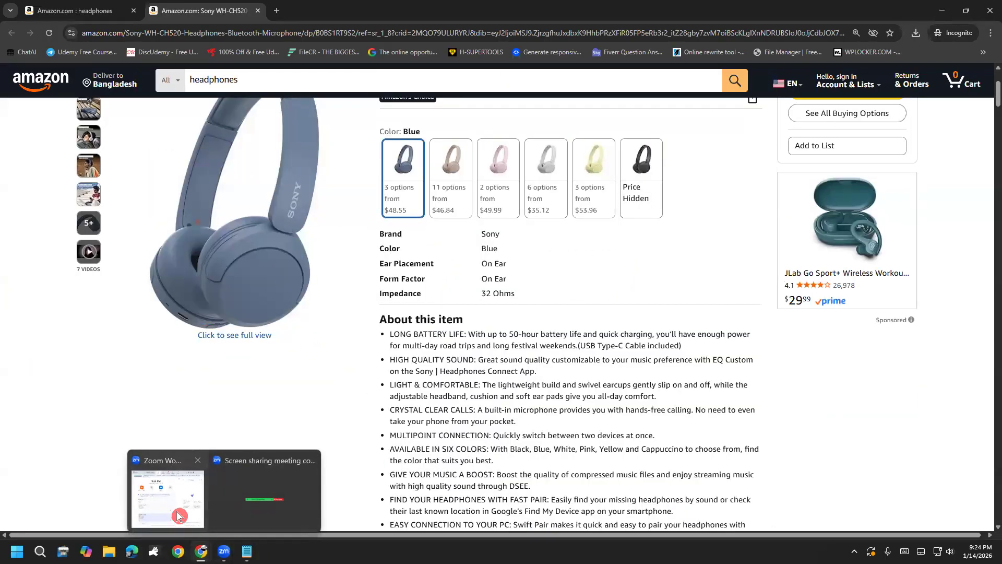
click(247, 551)
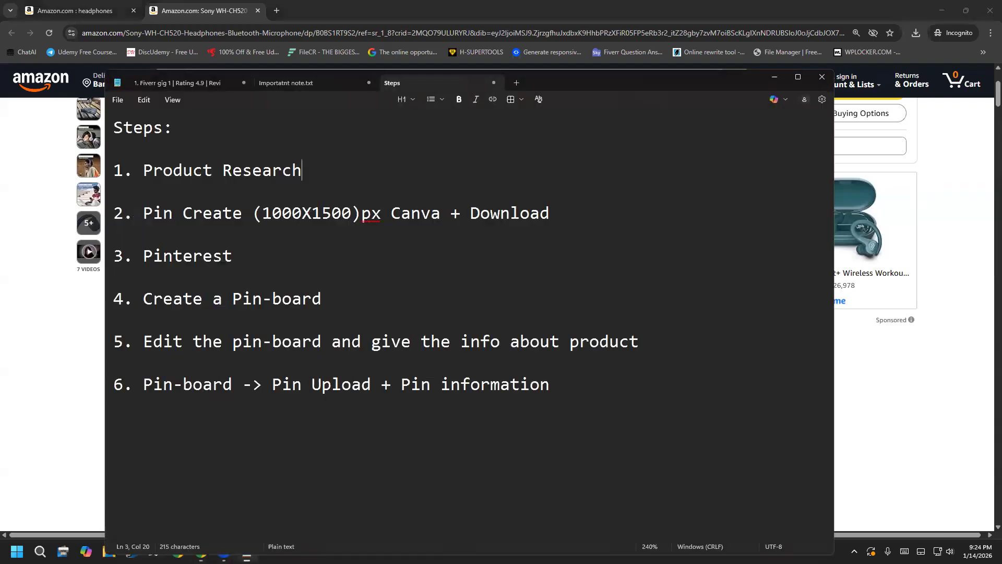
drag(149, 175, 302, 170)
click(303, 170)
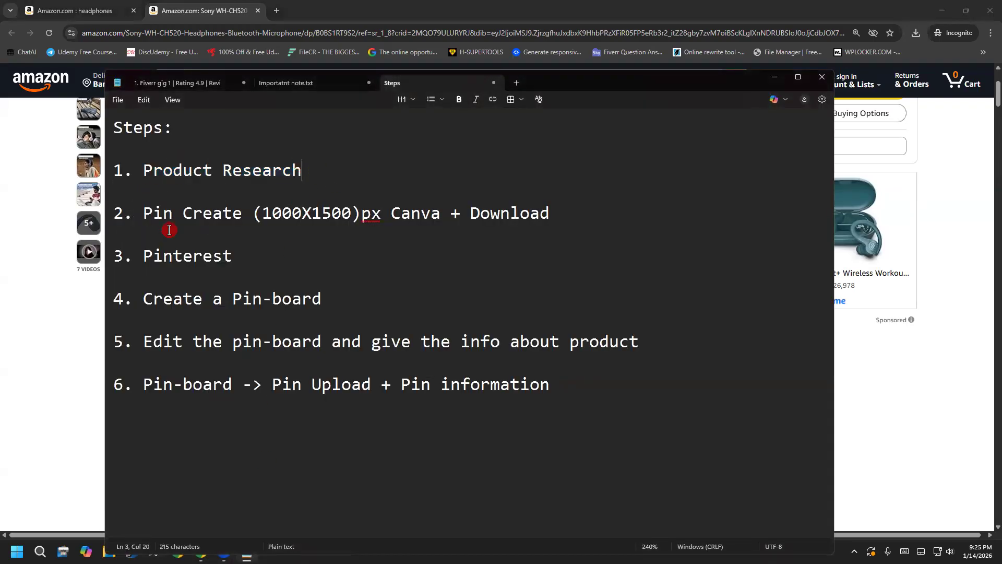
drag(145, 218, 562, 218)
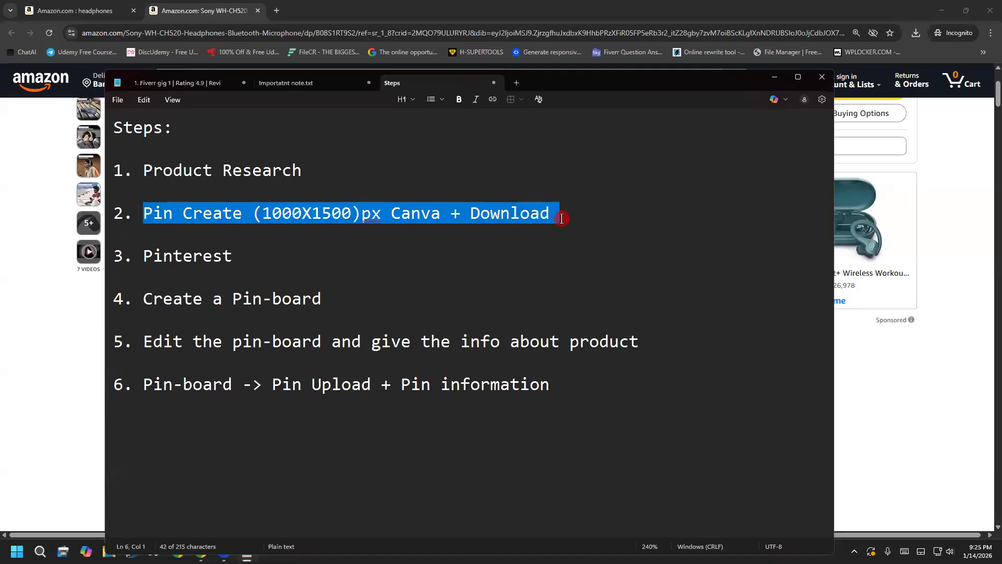
click(562, 218)
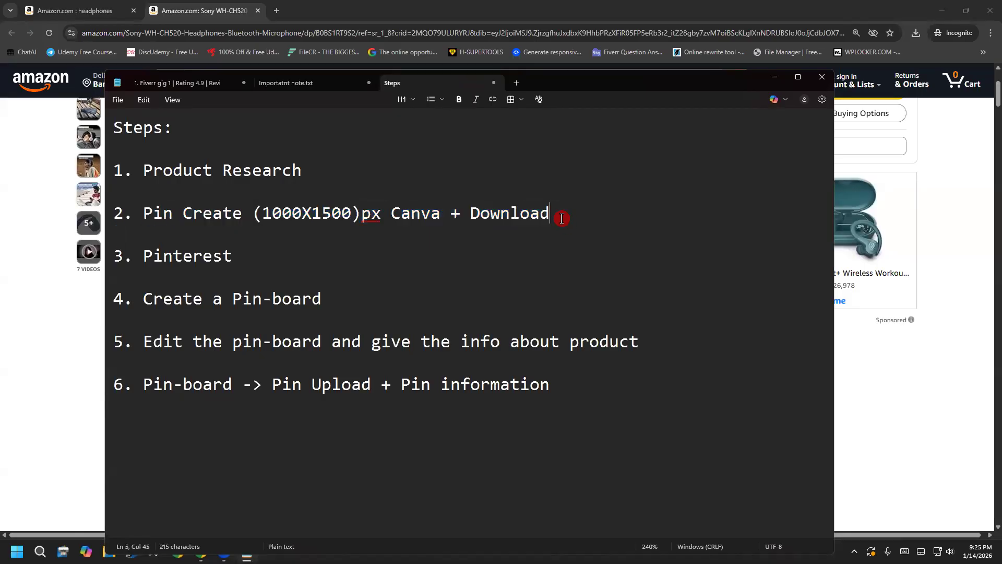
Switch to the regular Chrome window and open a new tab beside the Facebook group.
mouse_move(201, 552)
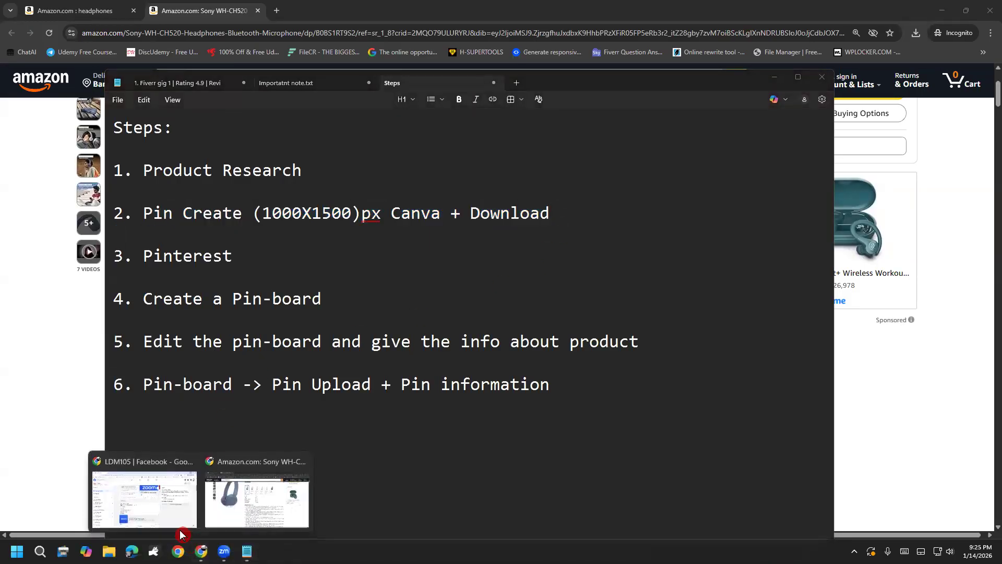
click(176, 516)
click(169, 9)
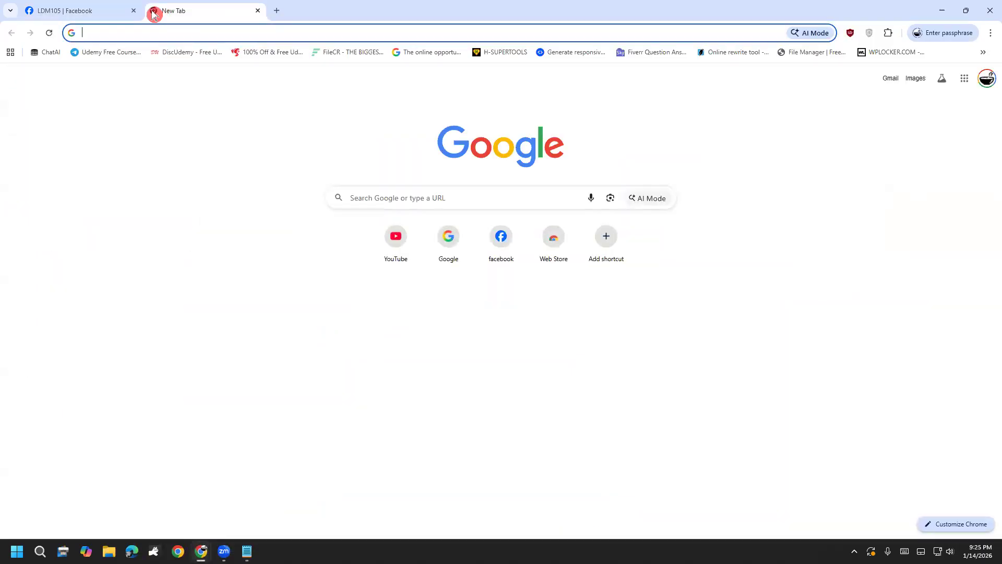
click(134, 31)
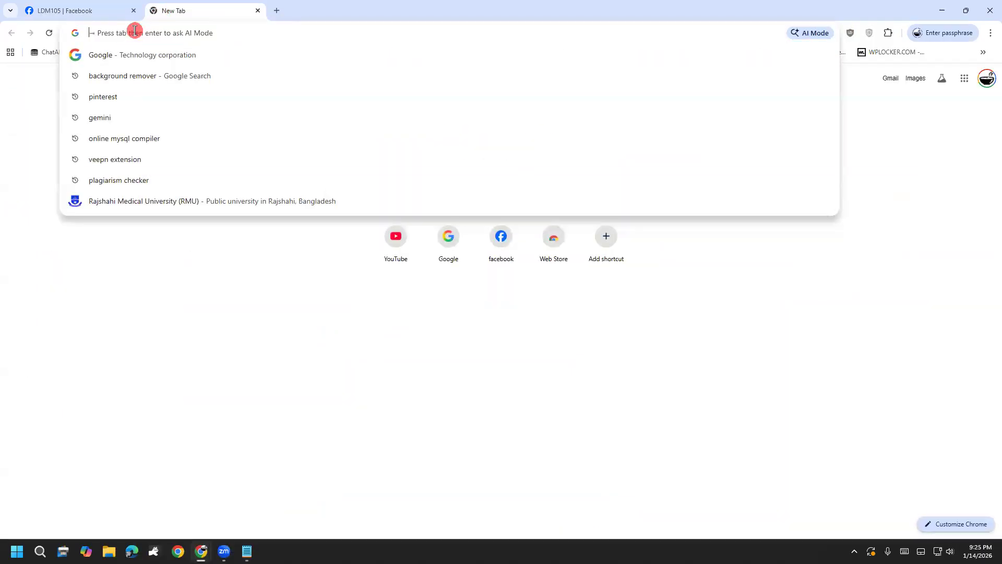
text(g)
click(150, 97)
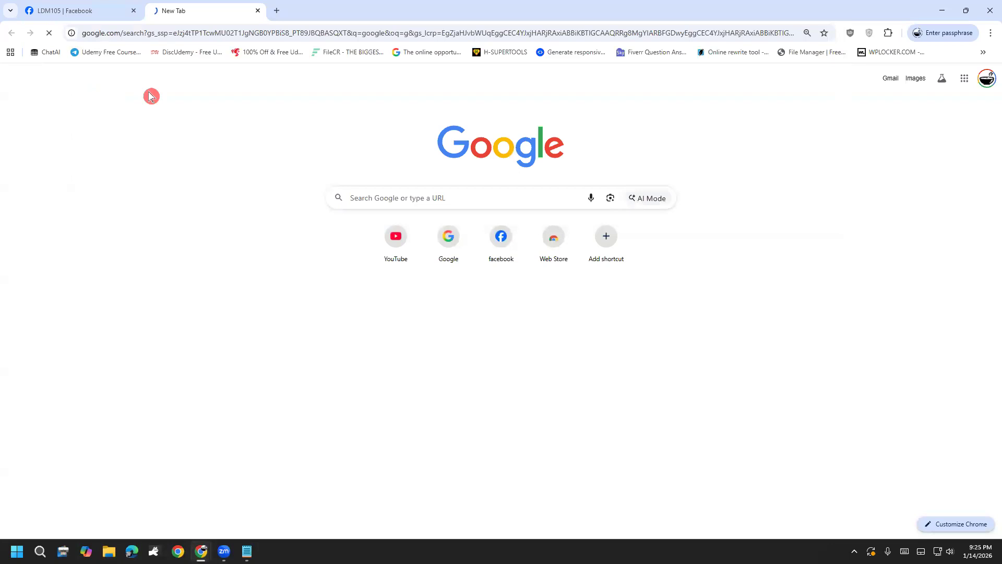
click(583, 97)
text(ca)
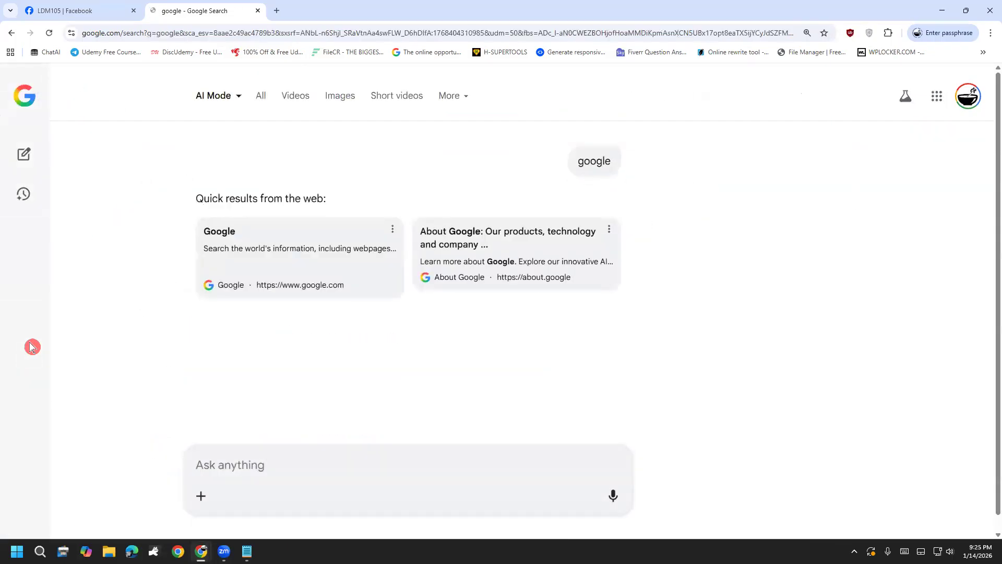
Replace the AI Mode tab with a fresh one and open Canva through a Google search.
click(275, 10)
click(262, 15)
click(257, 11)
click(172, 33)
key(Down)
click(154, 63)
click(580, 99)
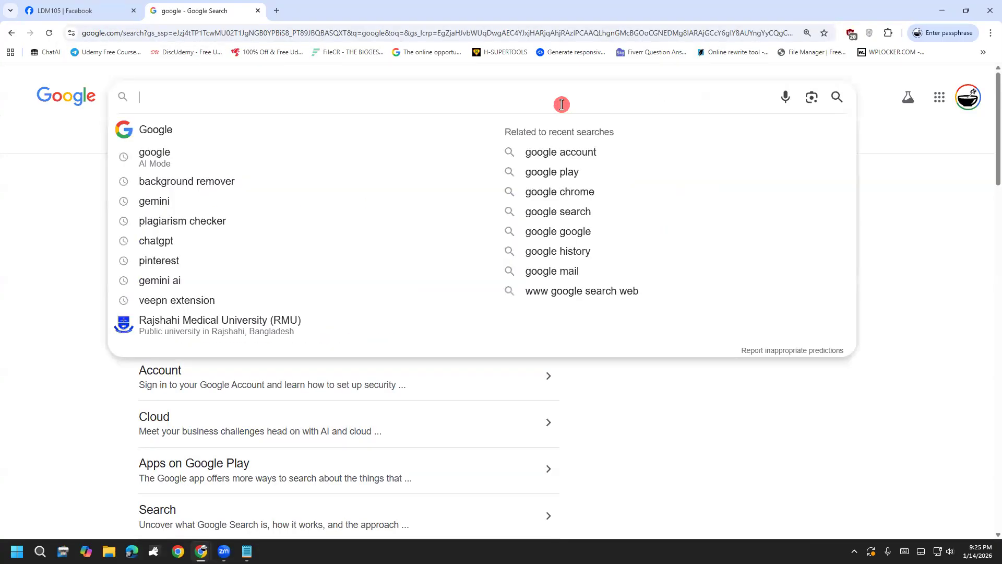
text(ca)
click(296, 130)
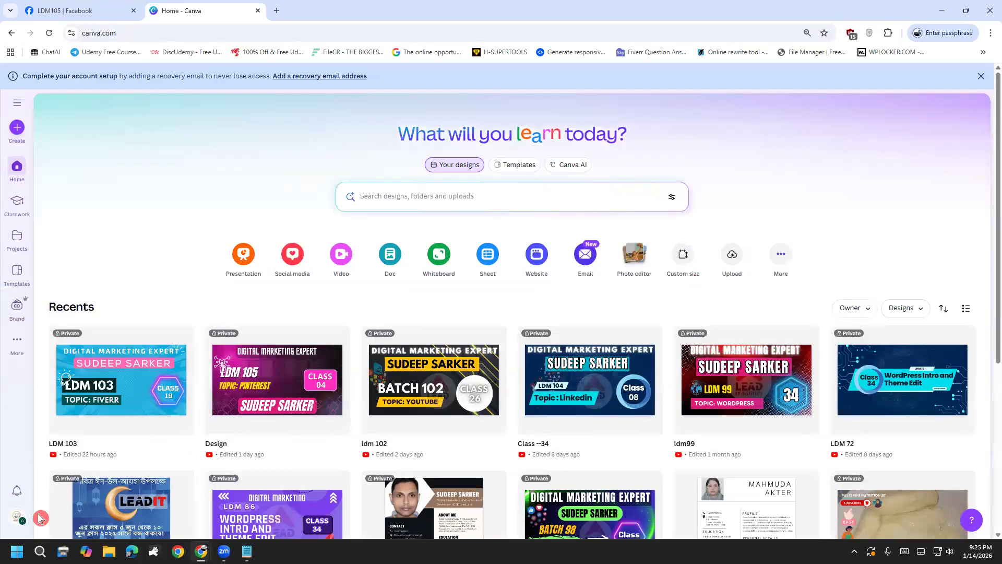
Switch Canva to the other signed-in account.
click(17, 516)
mouse_move(142, 321)
click(242, 351)
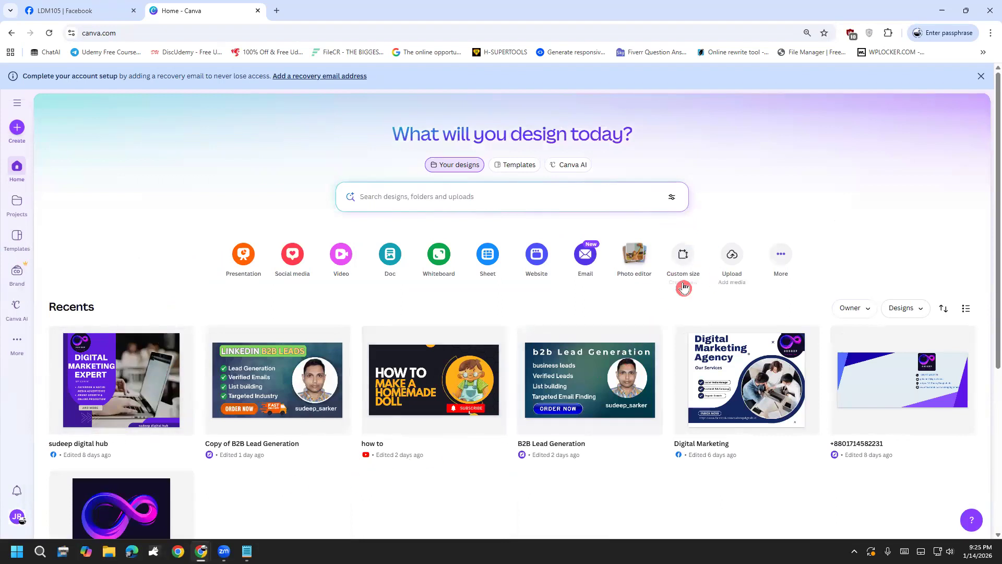
Create a Pinterest Pin (2:3) design from a custom size of 1000 × 1500 px, and close the Canva home tab.
click(684, 256)
click(245, 550)
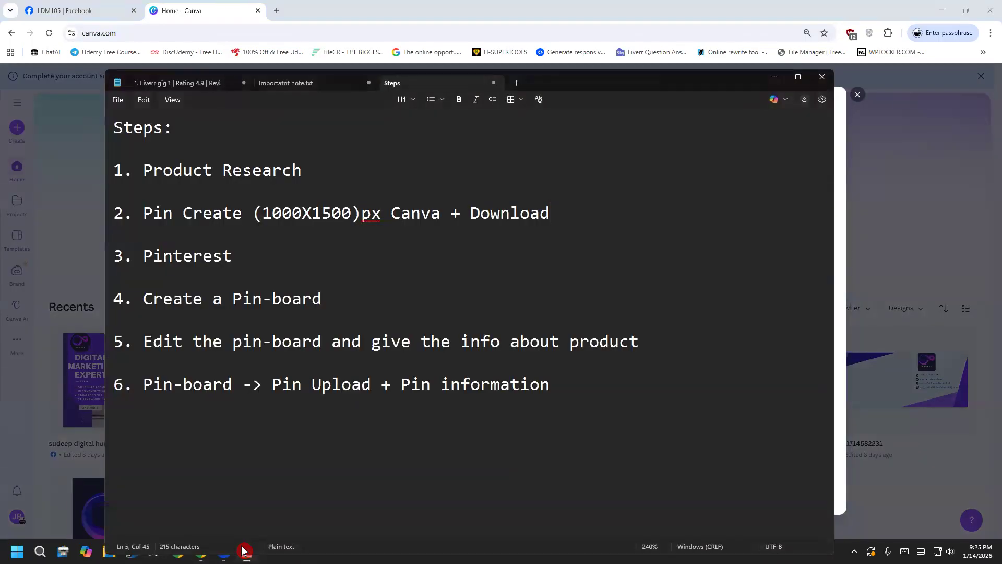
click(247, 550)
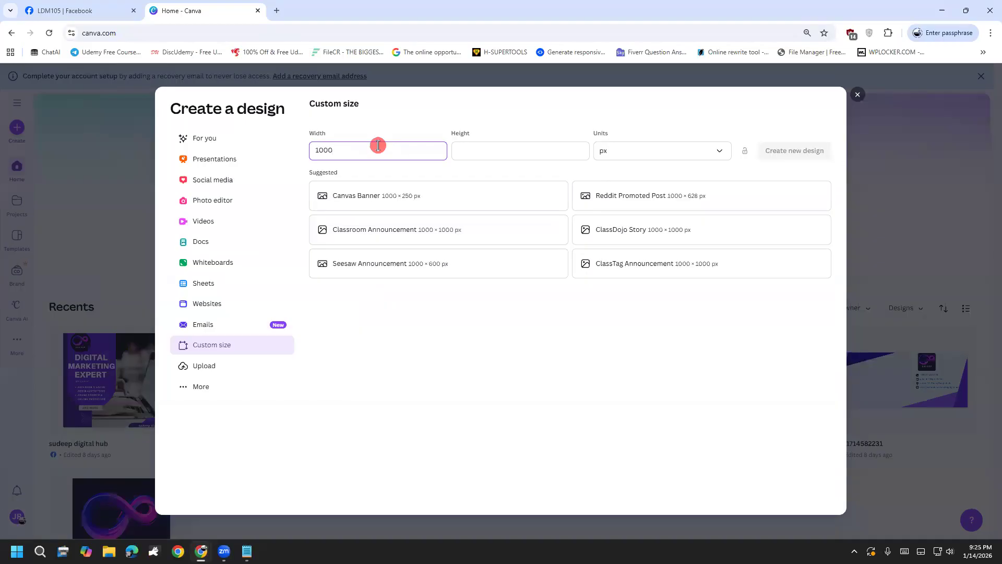
click(505, 152)
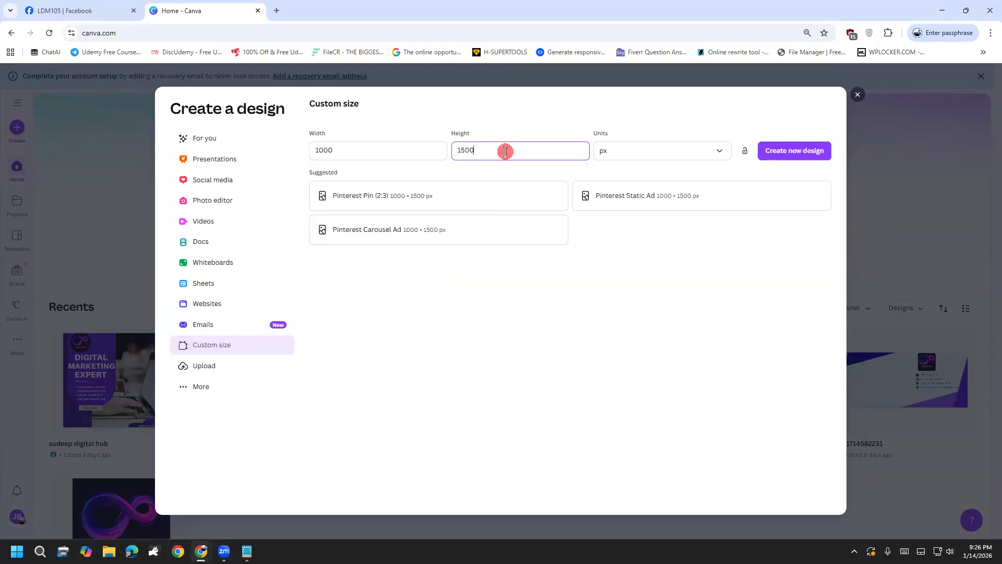
click(365, 204)
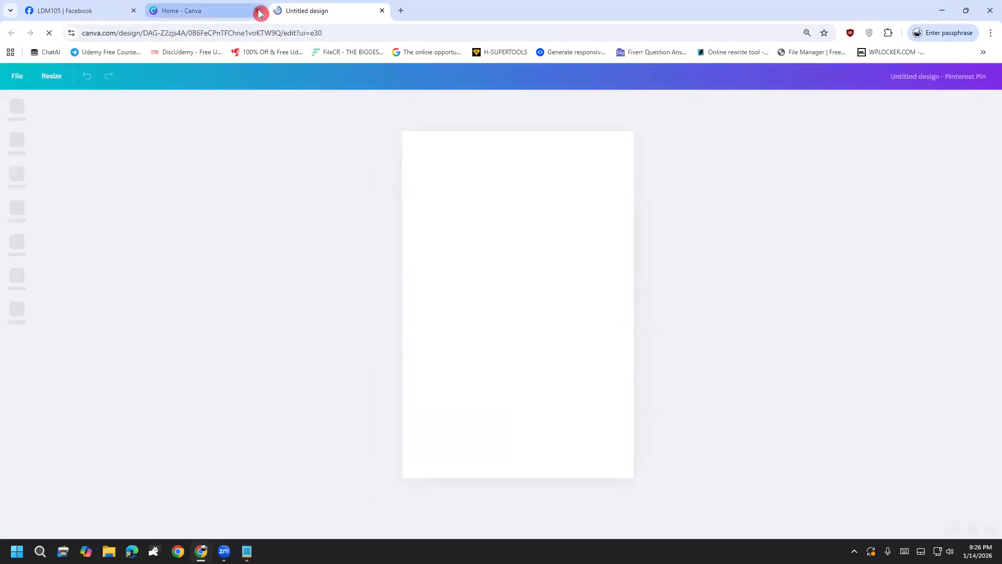
click(261, 14)
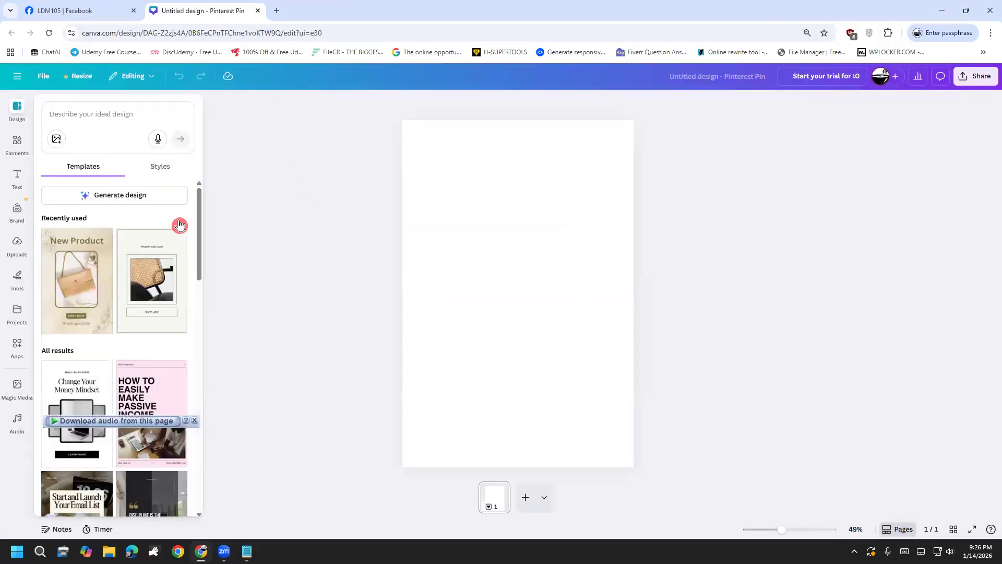
Search the design templates for "product".
click(111, 119)
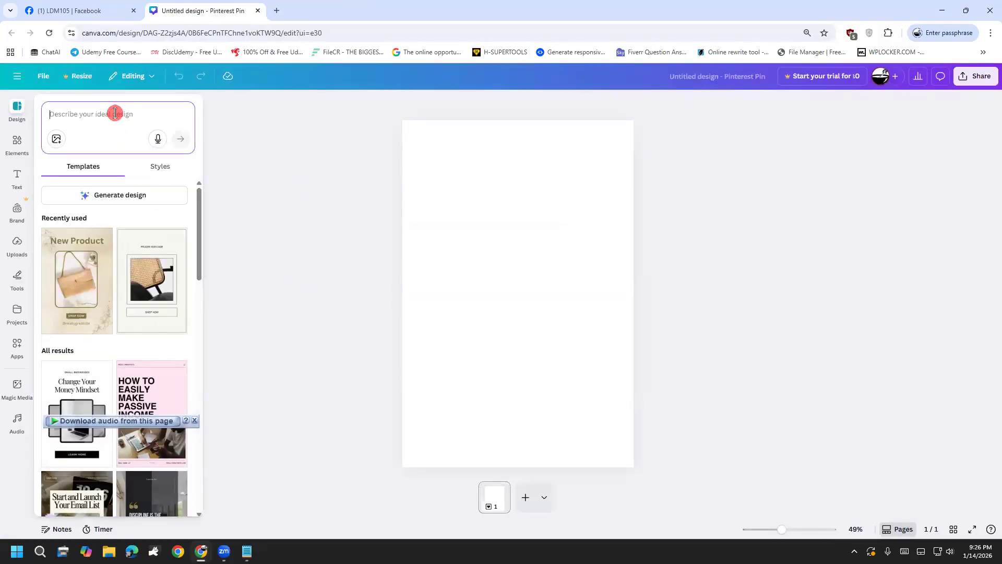
text(product)
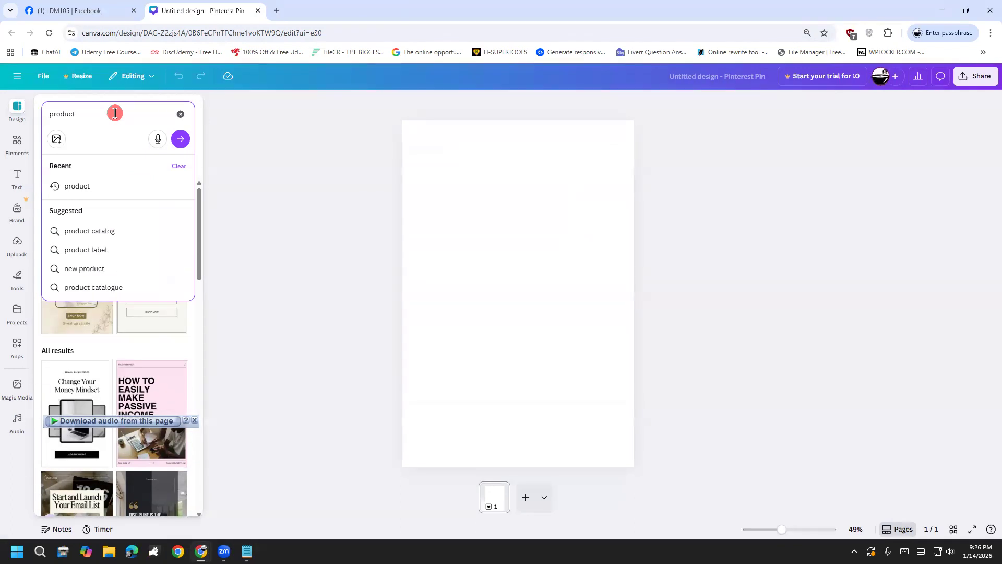
key(Return)
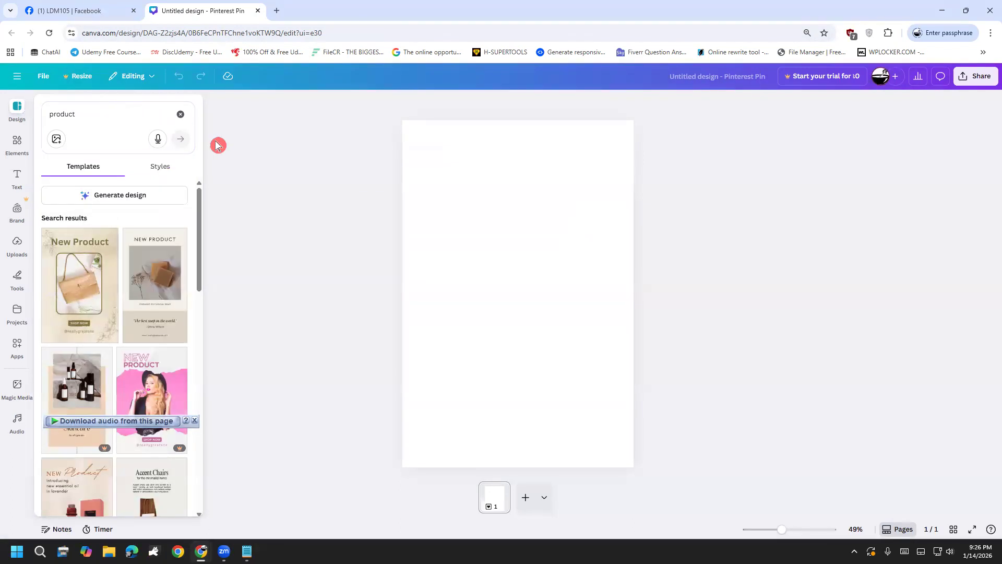
Browse the "product" template results for a simple layout with a central product image.
scroll(195, 263, down, 1)
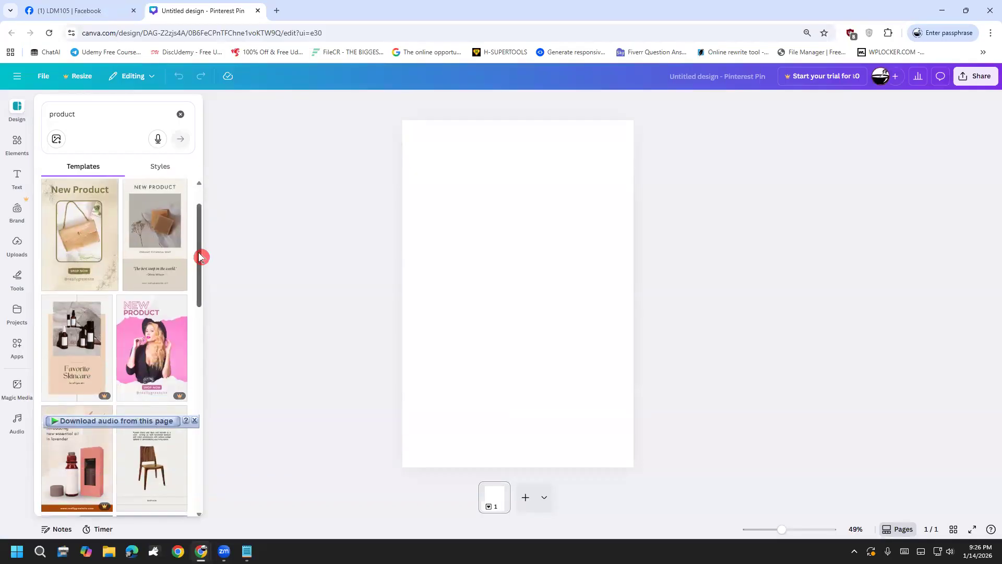
drag(200, 256, 200, 258)
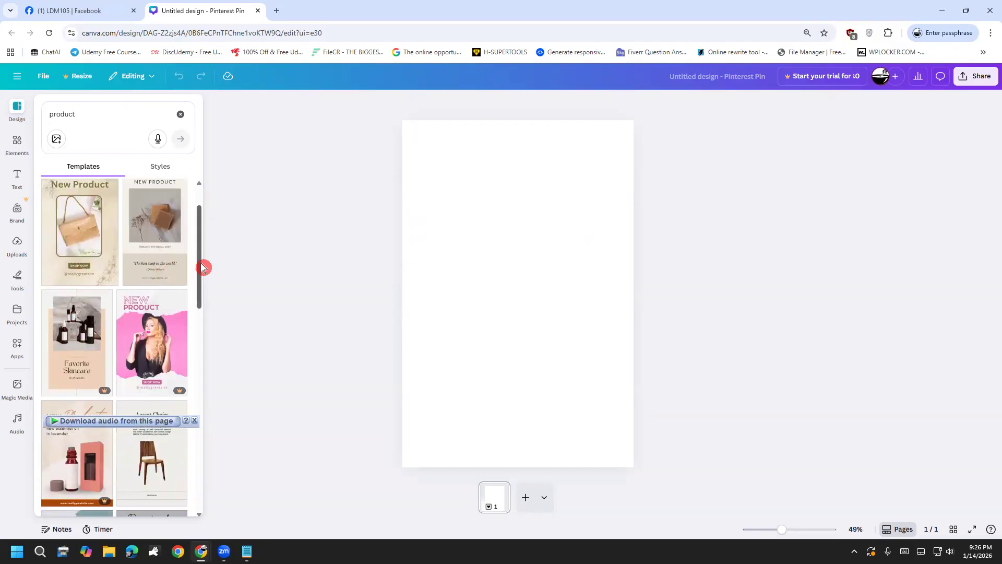
scroll(202, 267, down, 1)
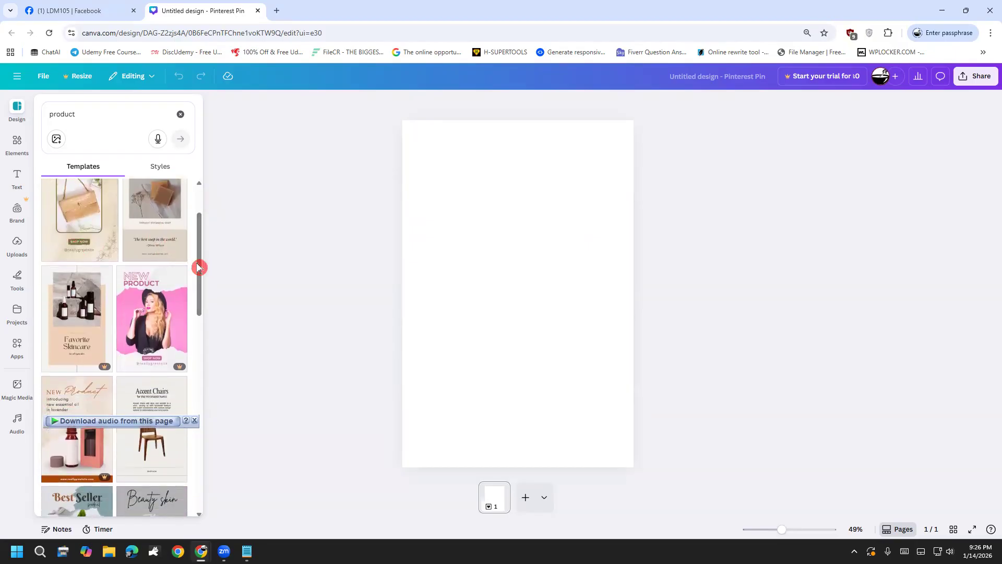
scroll(197, 267, down, 1)
click(205, 265)
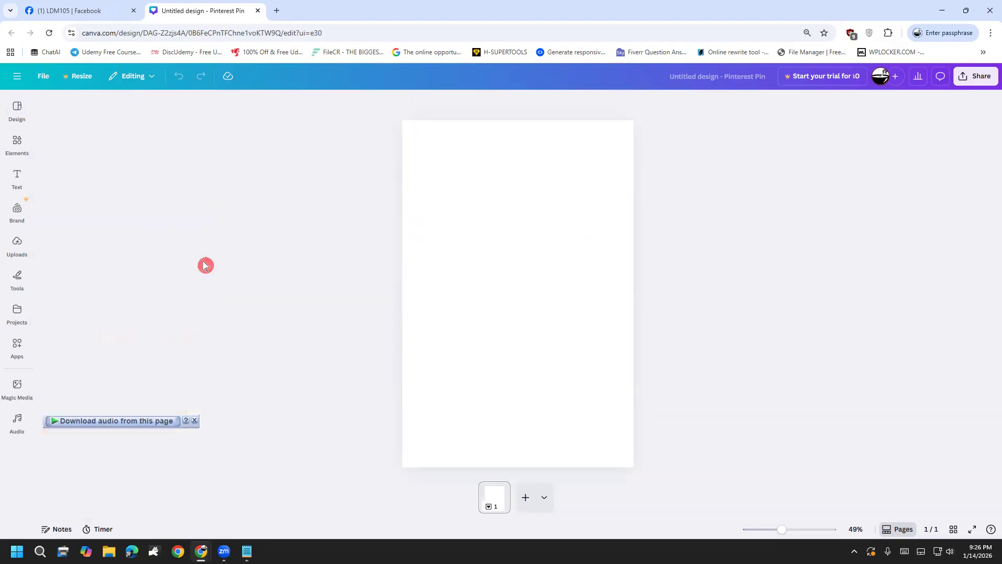
click(27, 140)
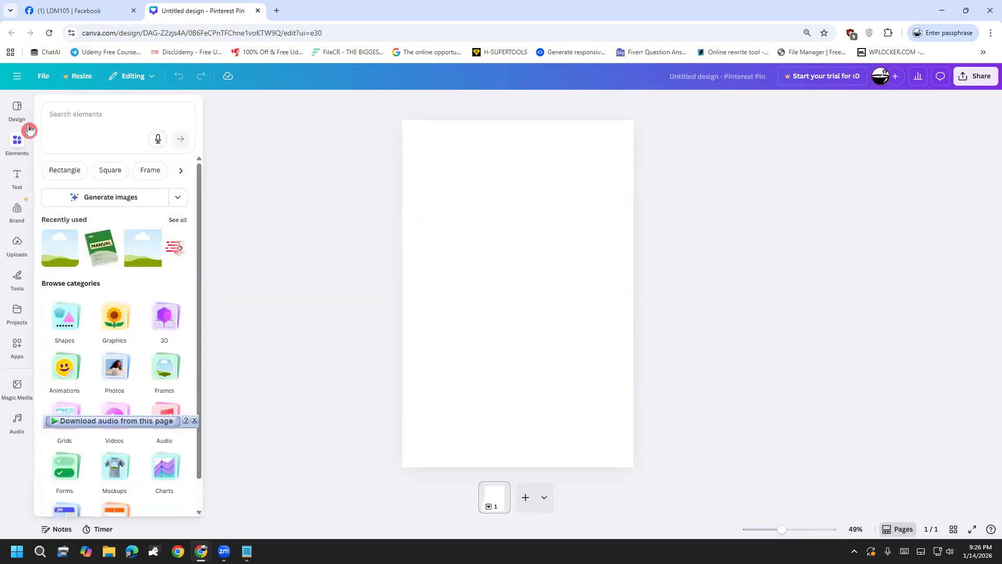
click(23, 120)
drag(198, 232, 198, 428)
click(72, 308)
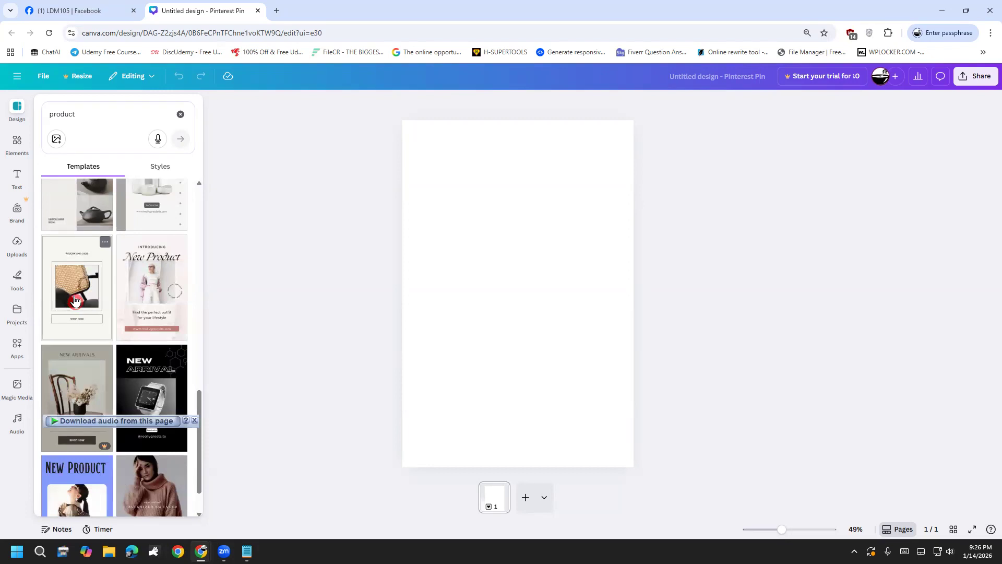
drag(77, 301, 198, 408)
click(16, 209)
click(16, 176)
click(19, 143)
click(16, 109)
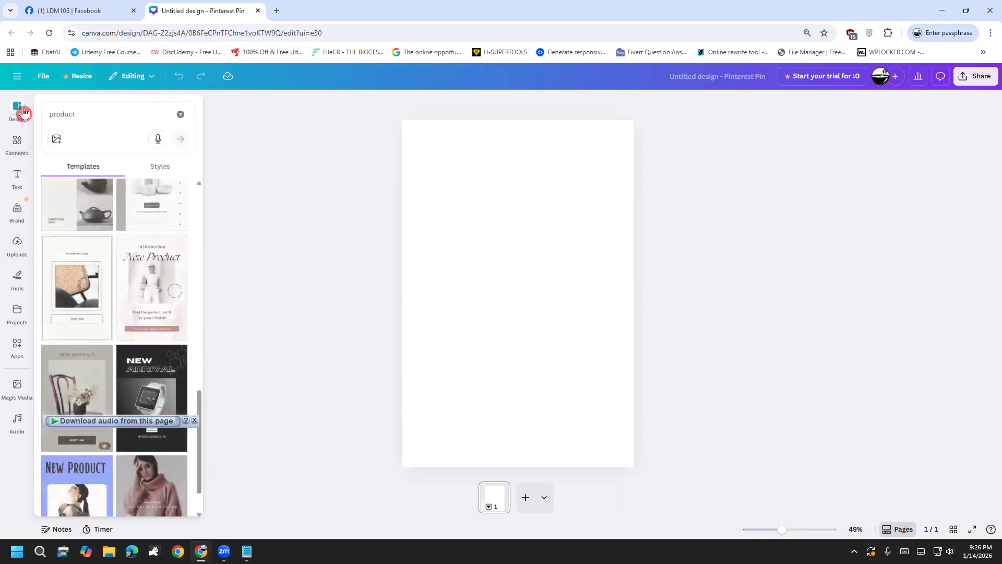
scroll(201, 421, down, 2)
drag(200, 421, 200, 428)
click(17, 179)
click(19, 155)
click(23, 123)
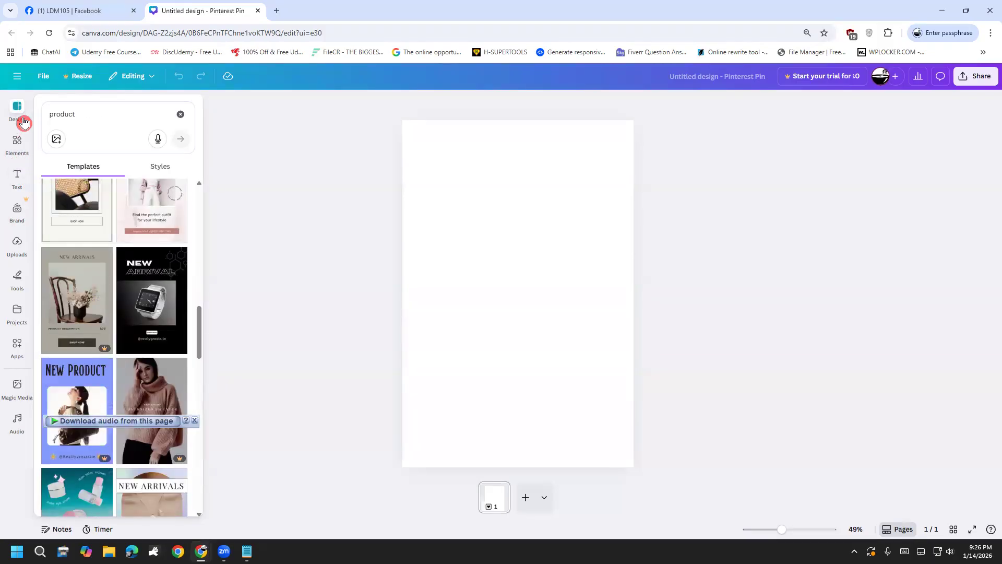
drag(197, 340, 196, 419)
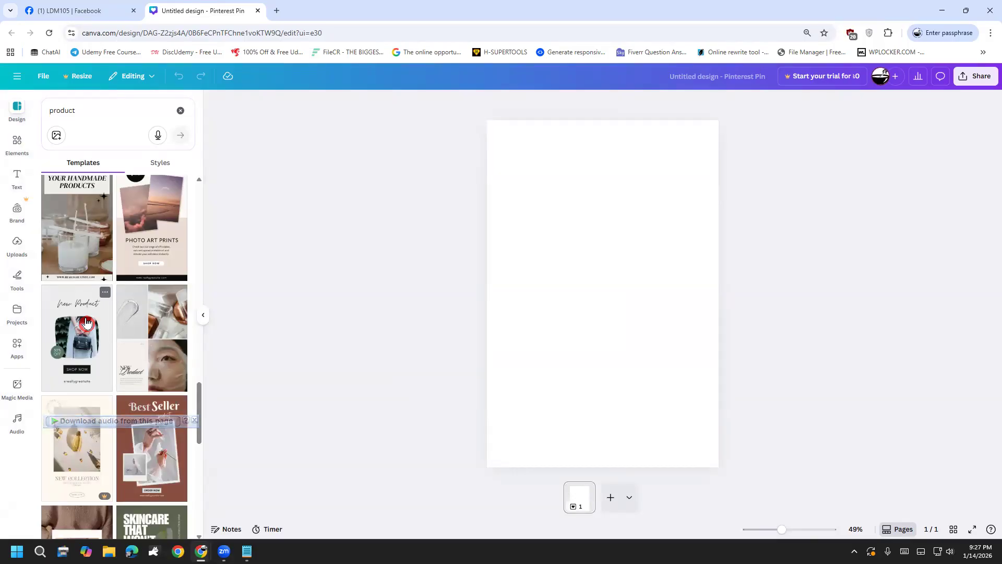
Apply the Cream Minimal Line Product Shop template with the woven chair photo to the blank page.
scroll(87, 322, up, 8)
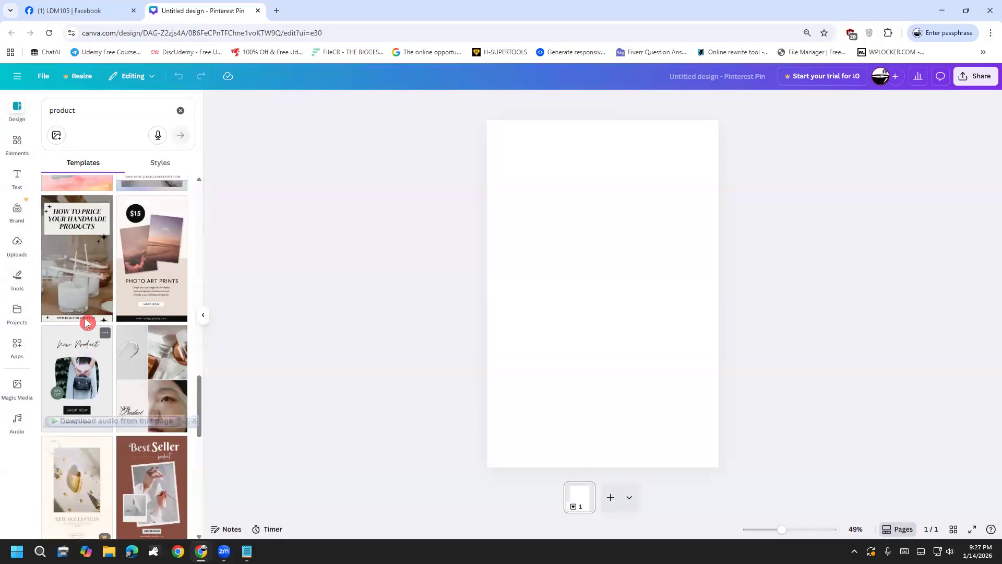
scroll(86, 325, up, 5)
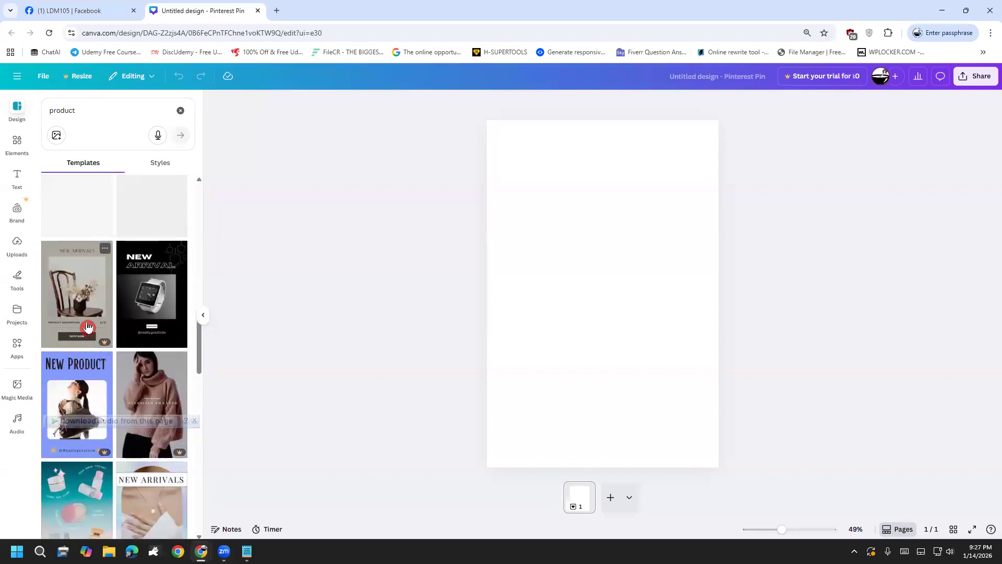
scroll(89, 331, up, 1)
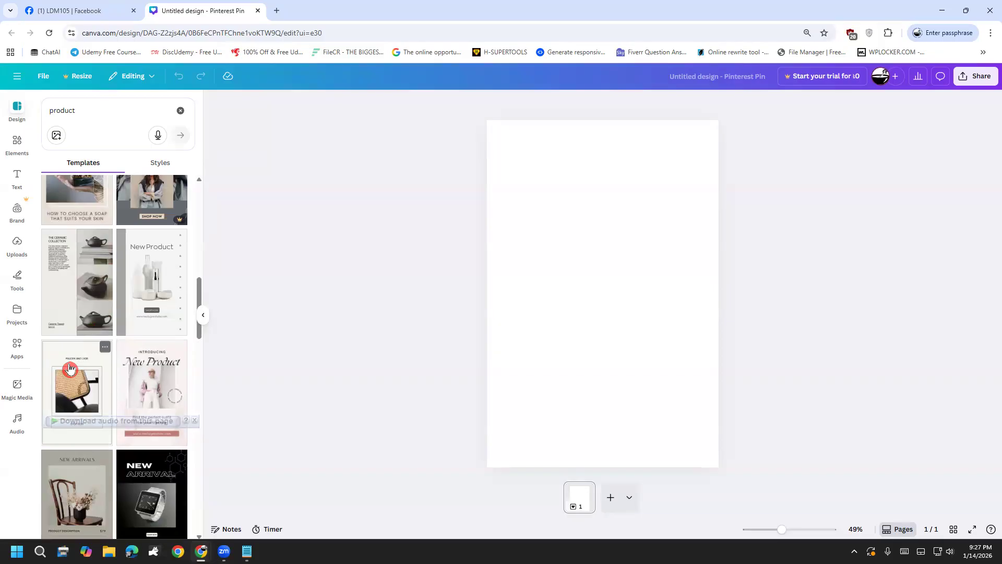
click(70, 369)
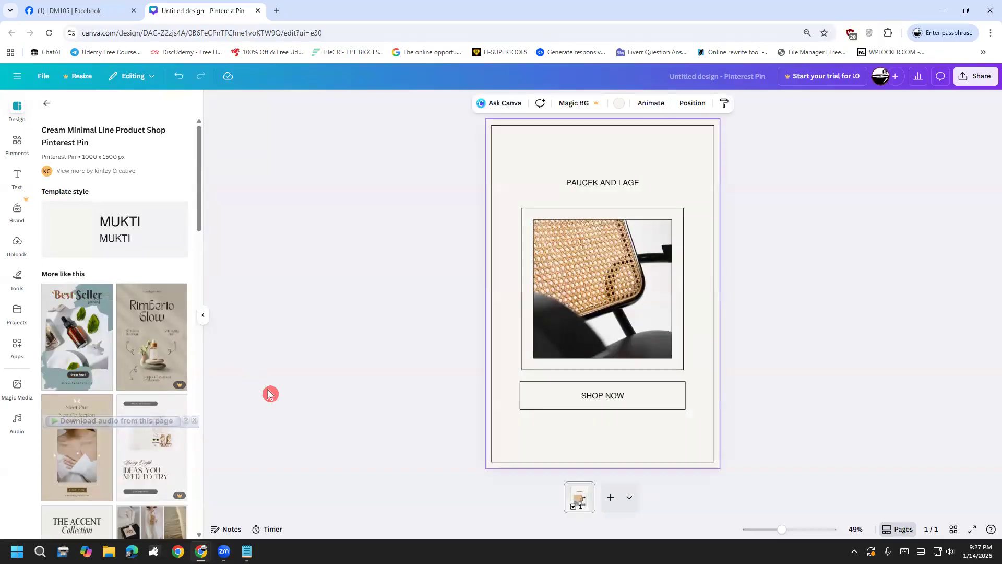
click(300, 416)
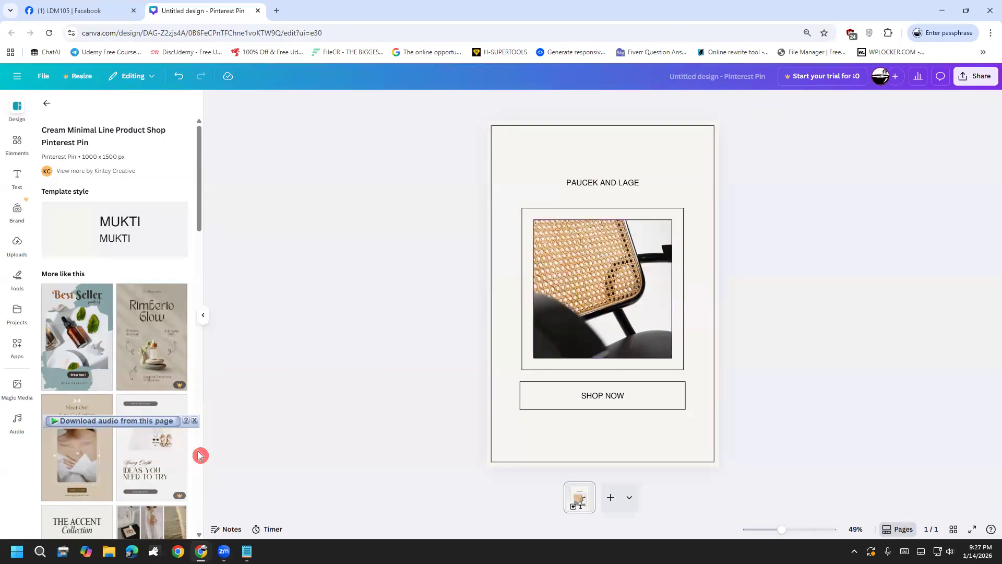
Switch to the Amazon window to review the Sony WH-CH520 headphones listing, and return to Canva.
mouse_move(201, 549)
click(236, 507)
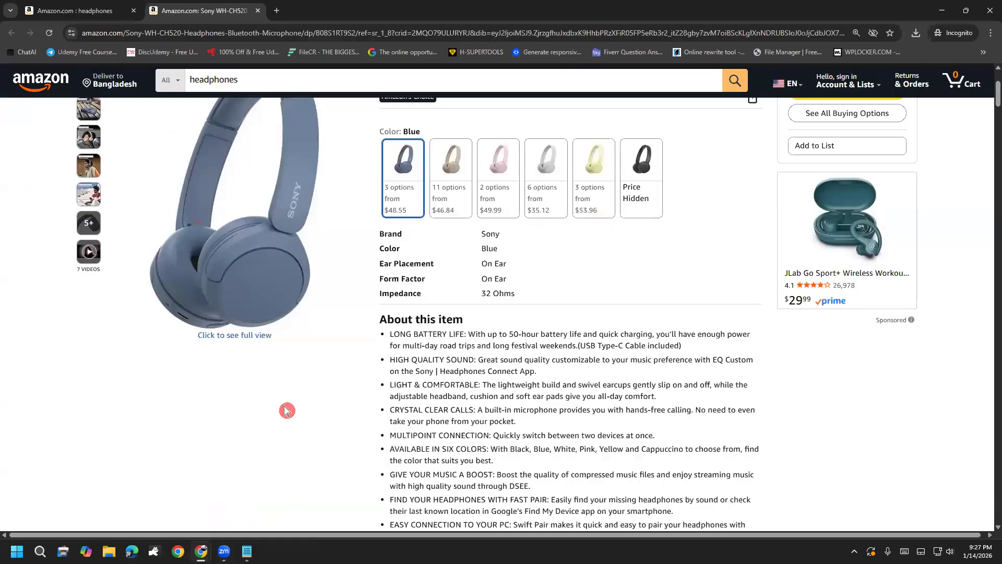
scroll(315, 431, up, 2)
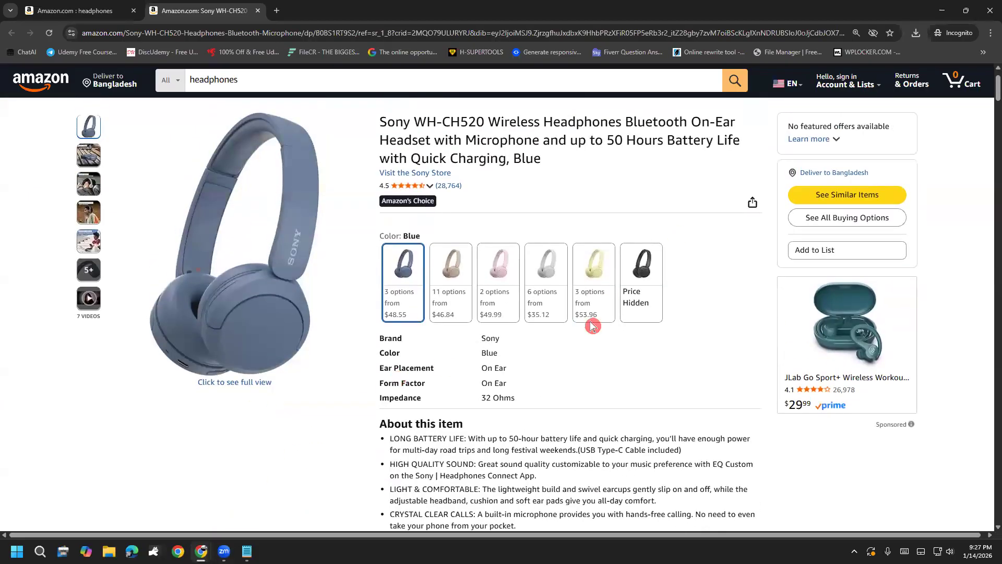
key(alt+Tab)
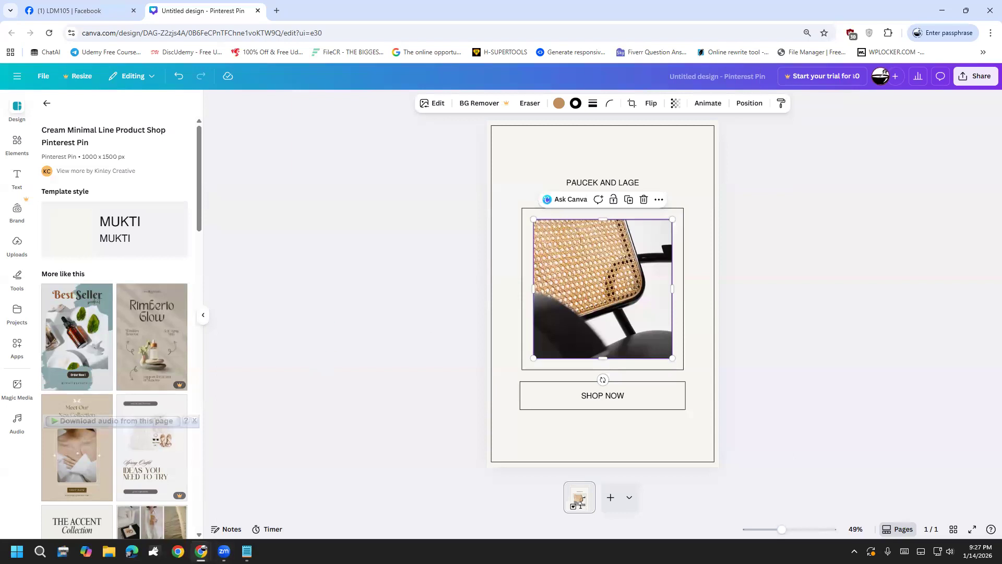
Delete the woven chair photo from the template's central square.
click(322, 305)
click(573, 299)
click(658, 199)
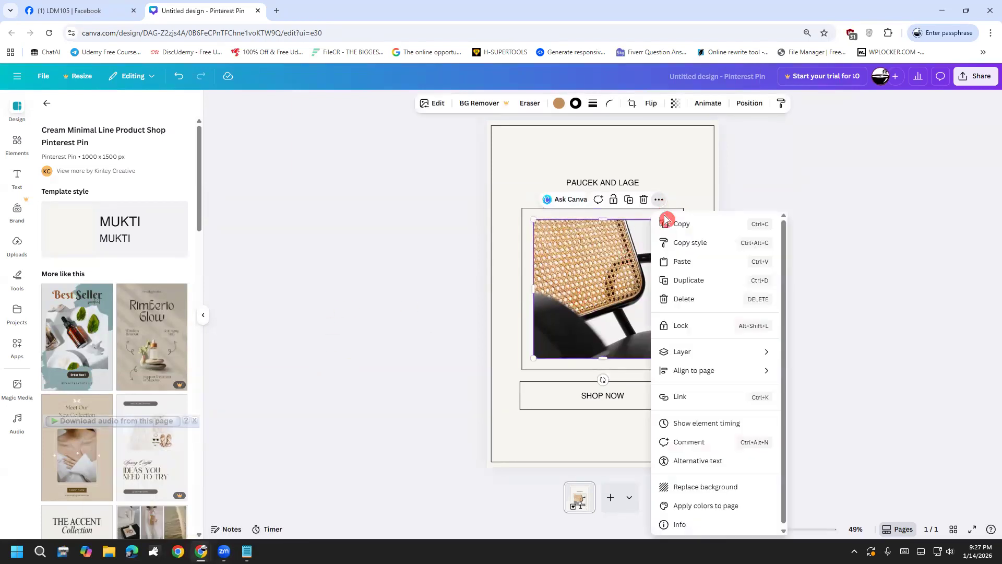
click(683, 300)
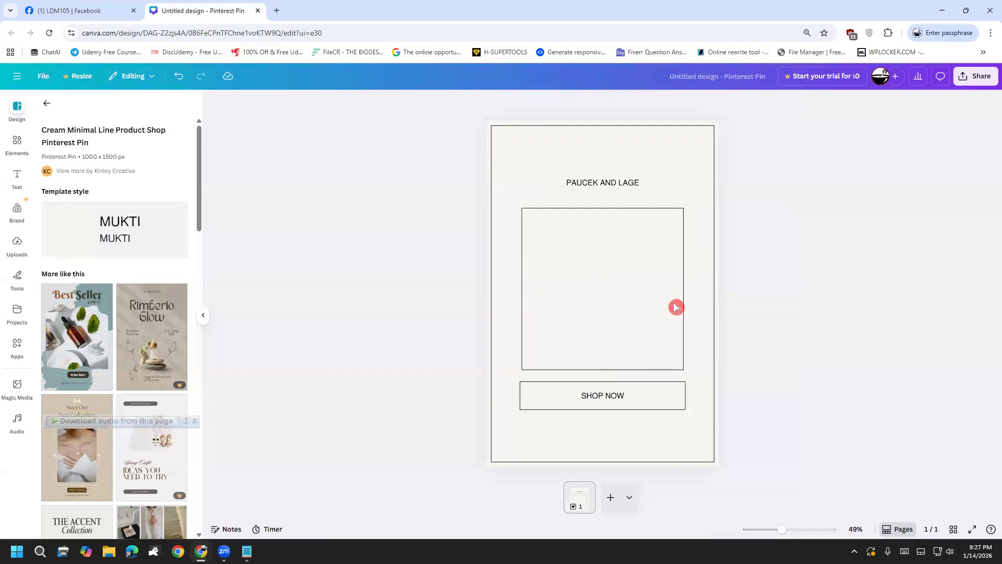
Insert a recently used square picture frame and fit it to the square outline above the SHOP NOW box.
click(676, 307)
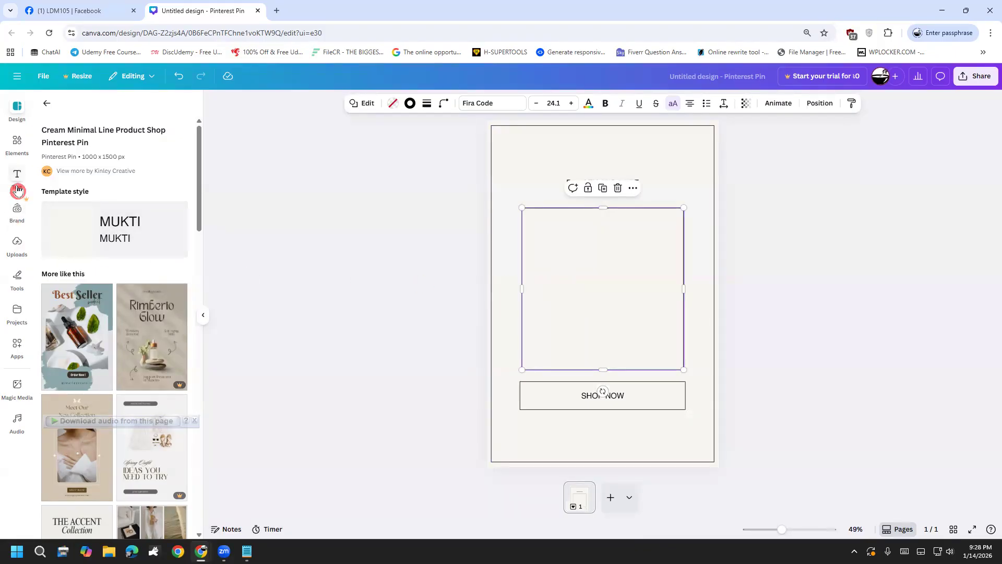
click(18, 146)
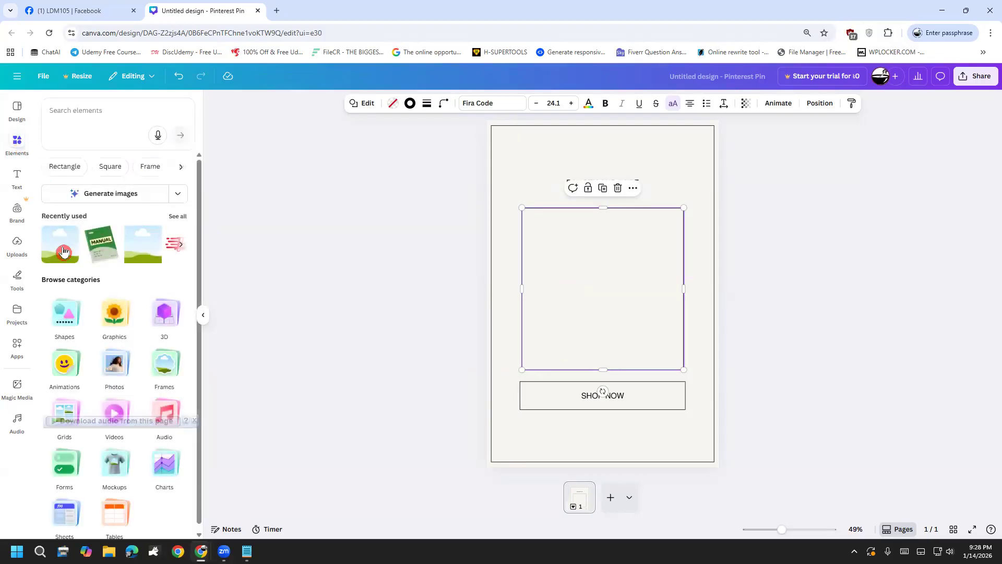
click(136, 251)
drag(568, 300, 544, 270)
drag(640, 326, 683, 374)
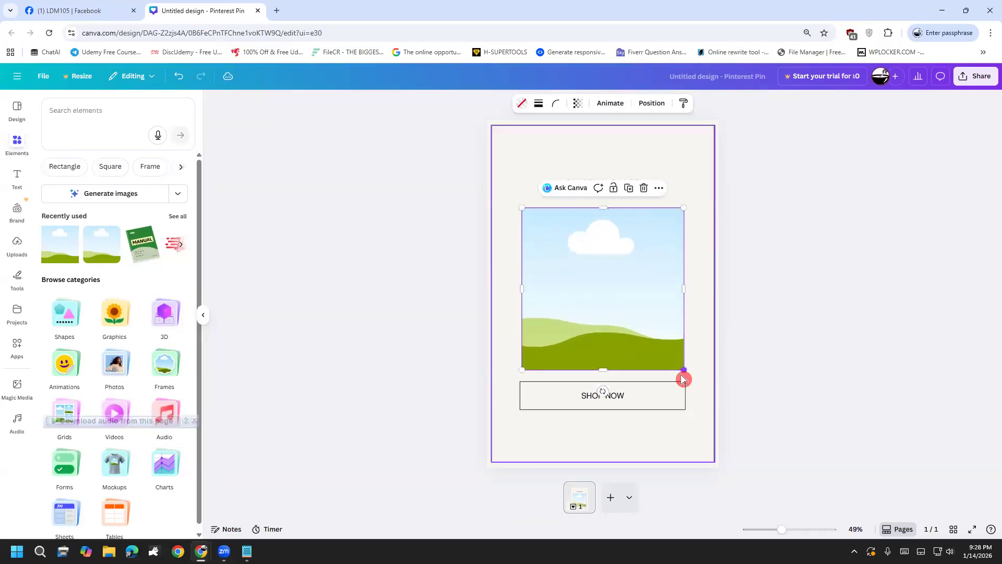
click(320, 374)
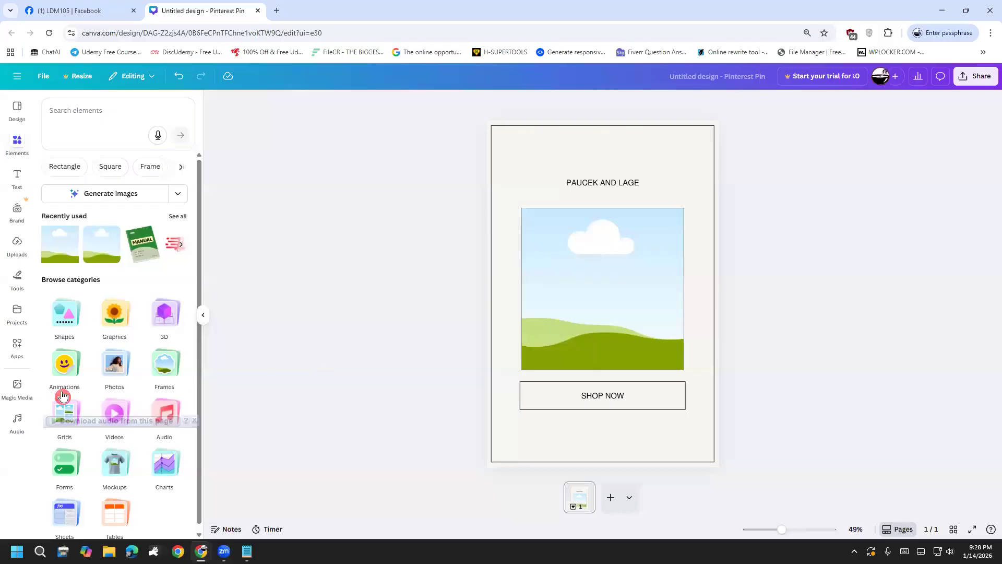
Upload the blue headphone image 41JACWT-wWL._AC_SL1200_.jpg from the Desktop folder.
click(15, 255)
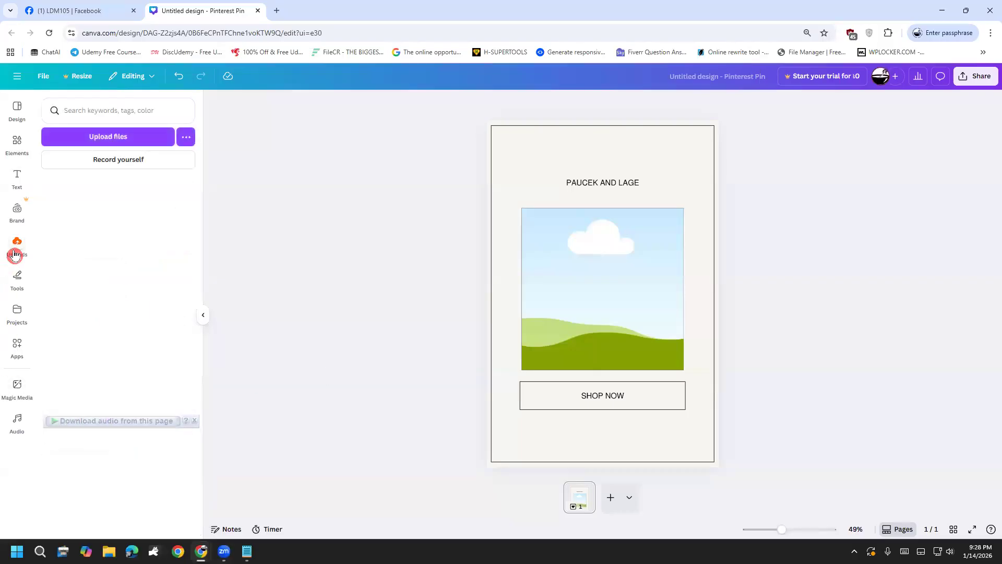
click(115, 137)
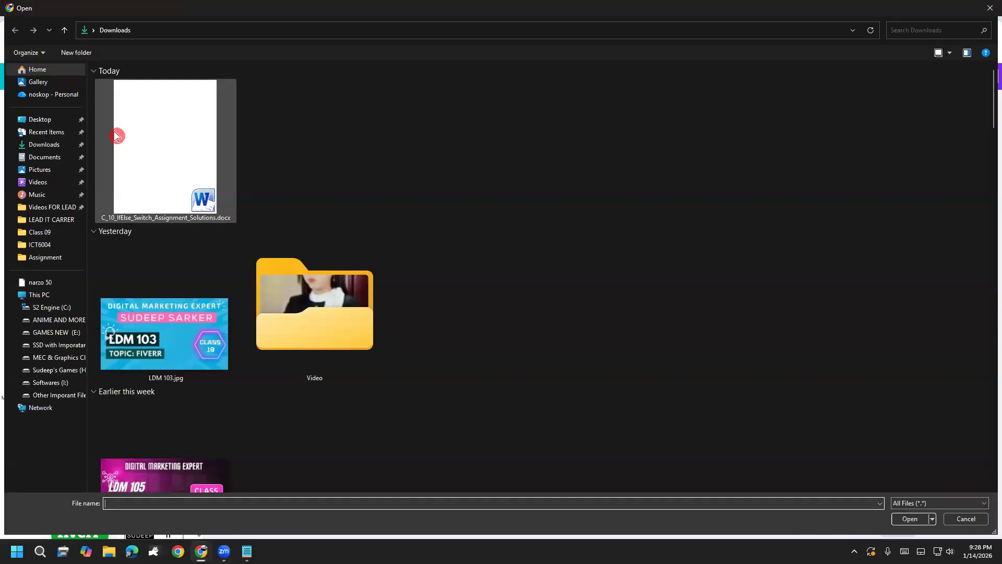
click(45, 124)
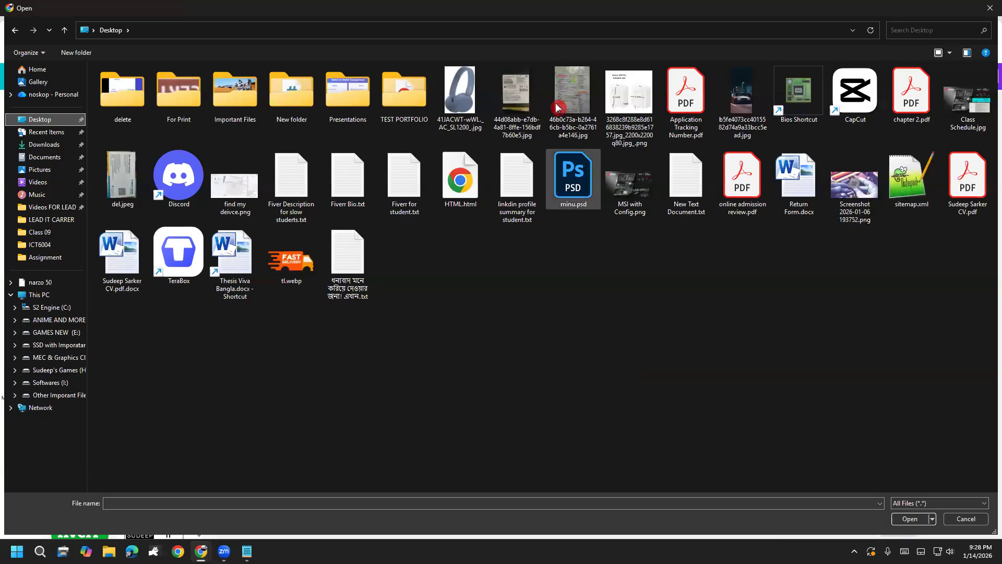
double_click(459, 90)
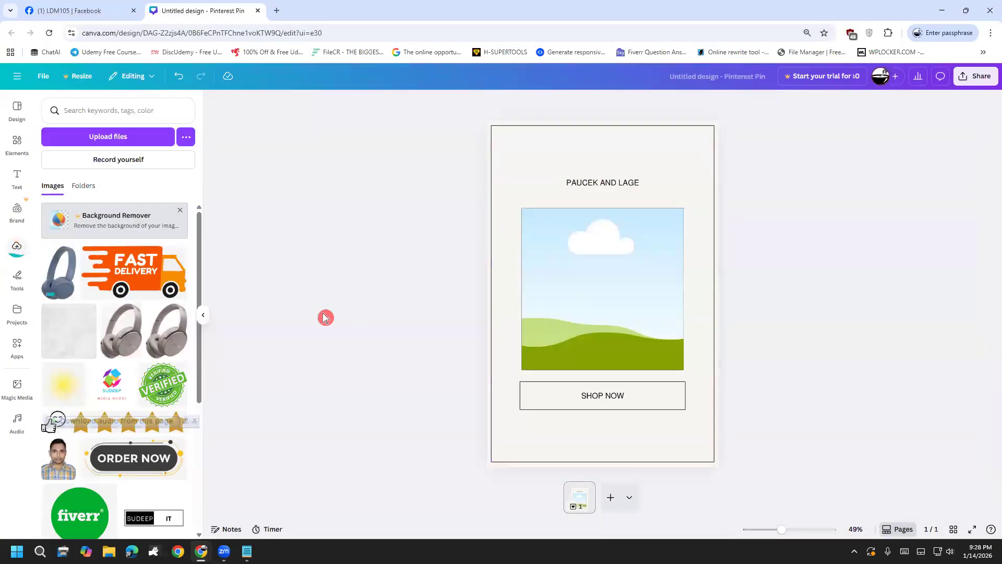
Try to move the rectangular border around the whole page, and undo the move.
click(601, 396)
drag(600, 396, 585, 436)
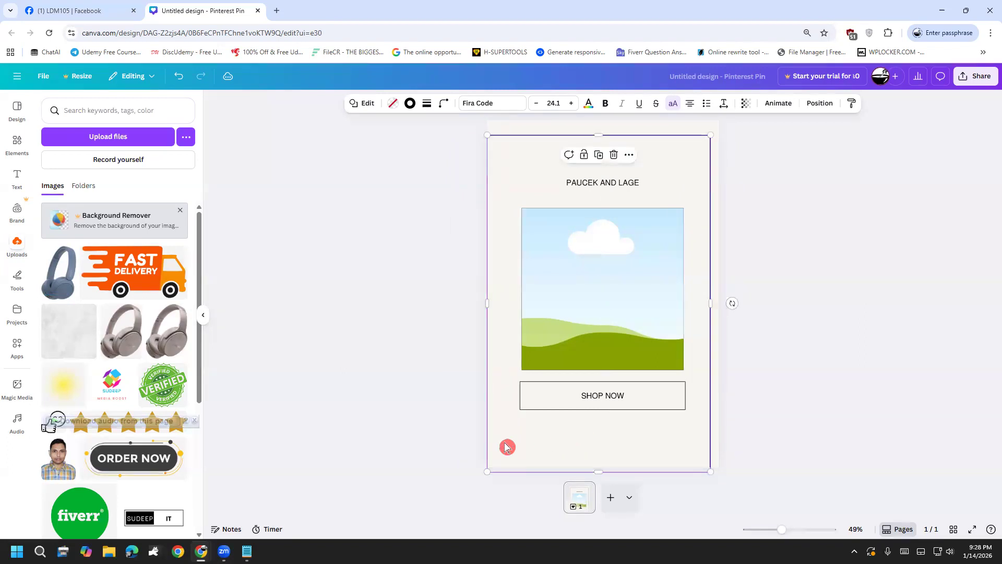
key(ctrl+z)
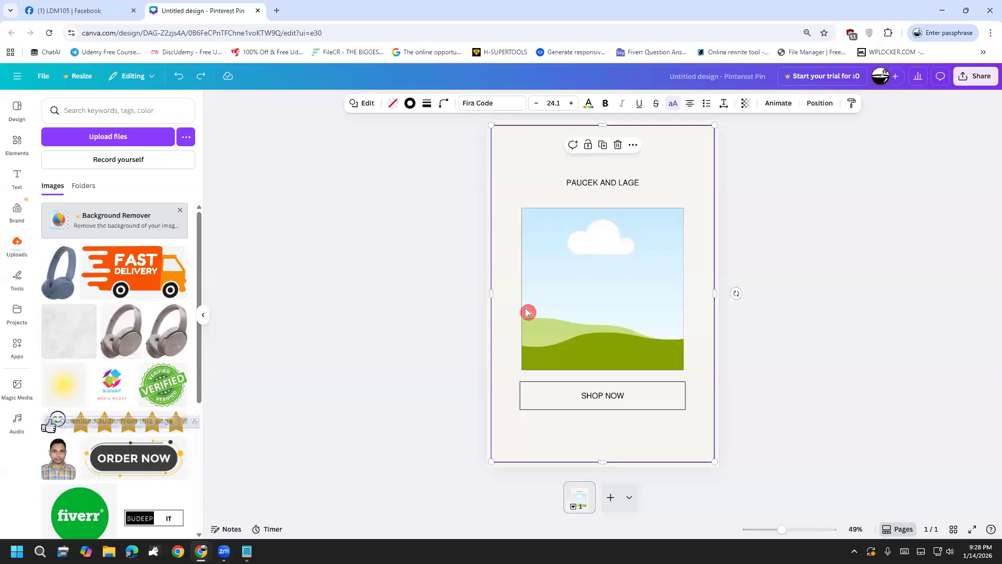
Lock the rectangular border around the whole page so it cannot be moved.
click(635, 145)
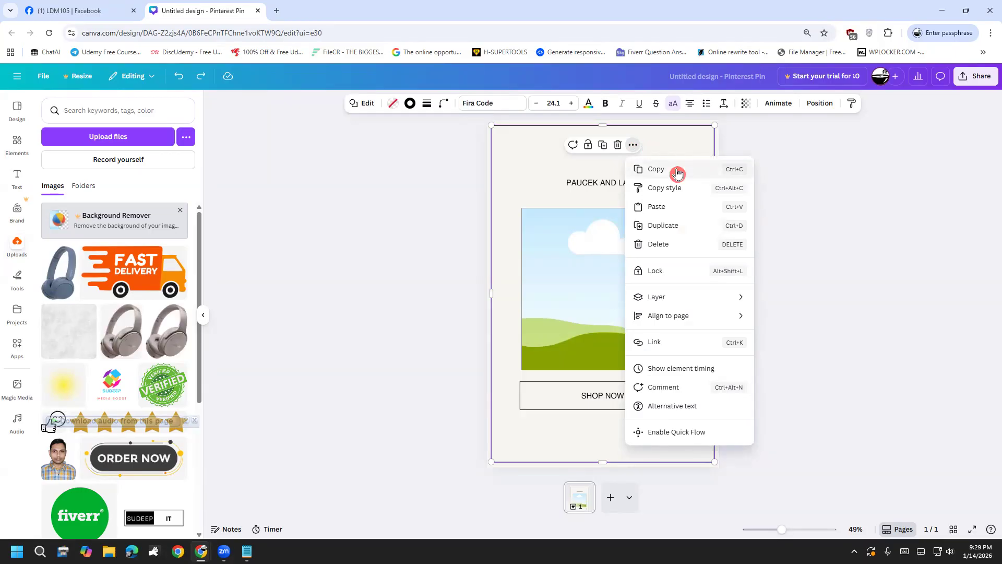
click(407, 253)
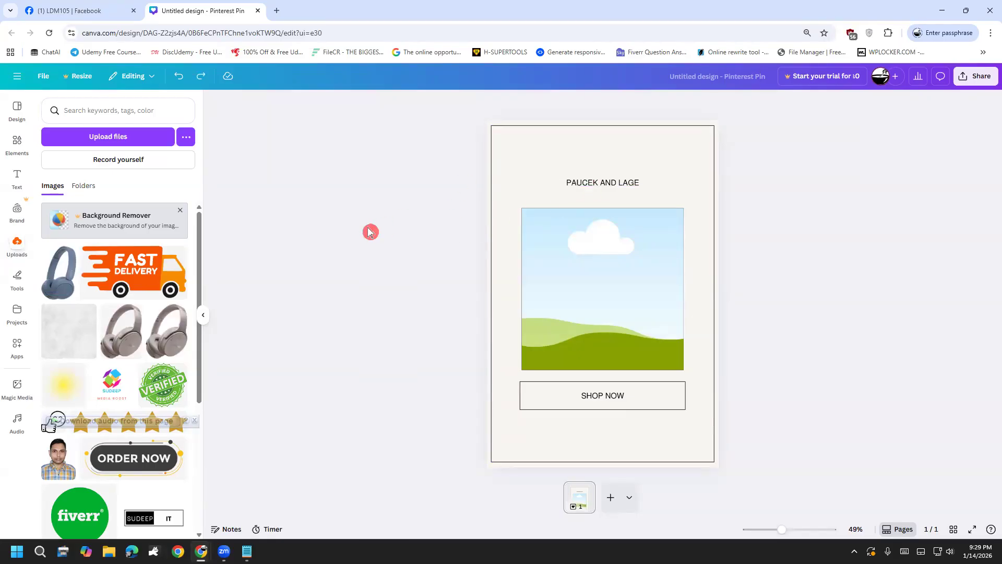
click(493, 188)
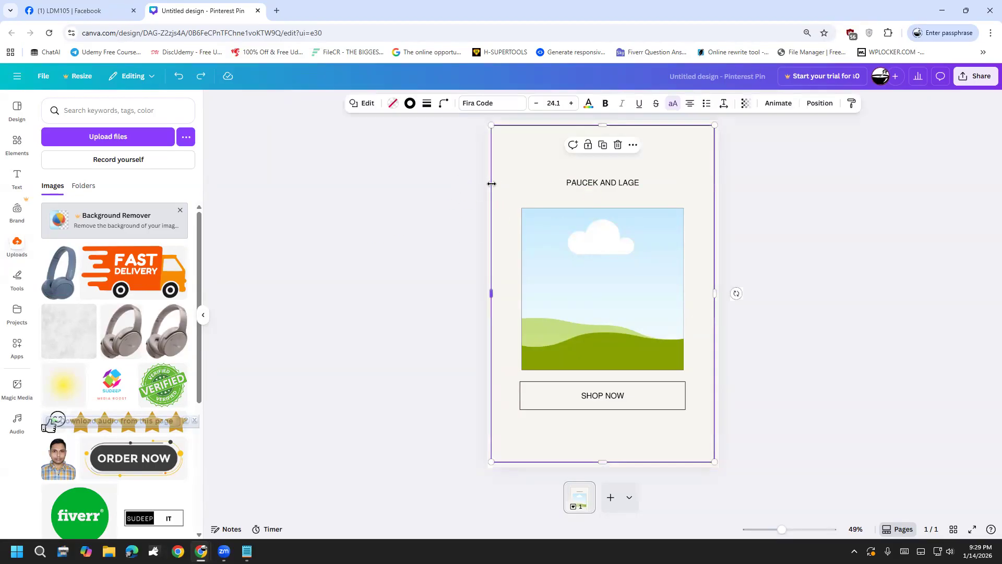
click(633, 146)
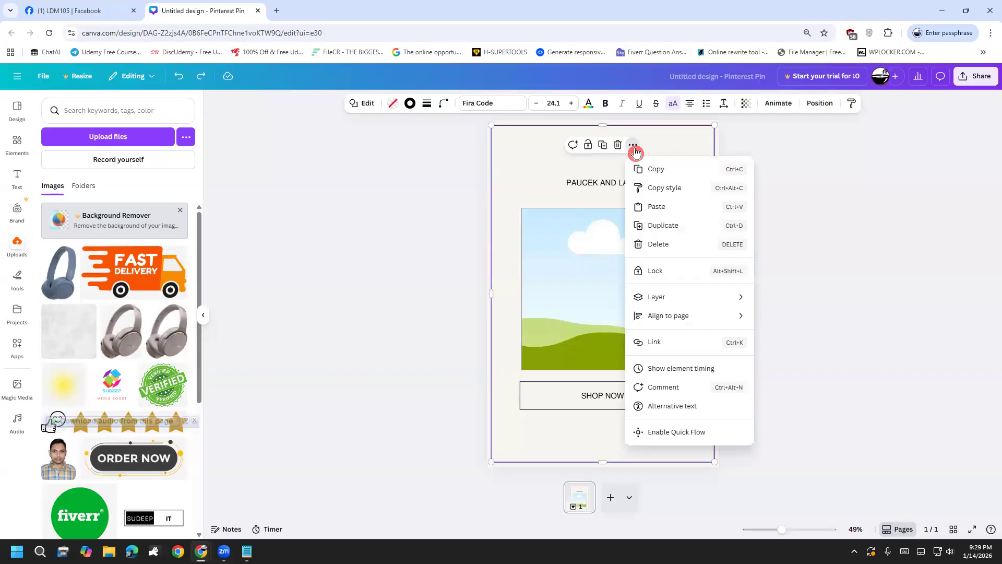
click(654, 269)
click(467, 214)
click(489, 175)
click(491, 173)
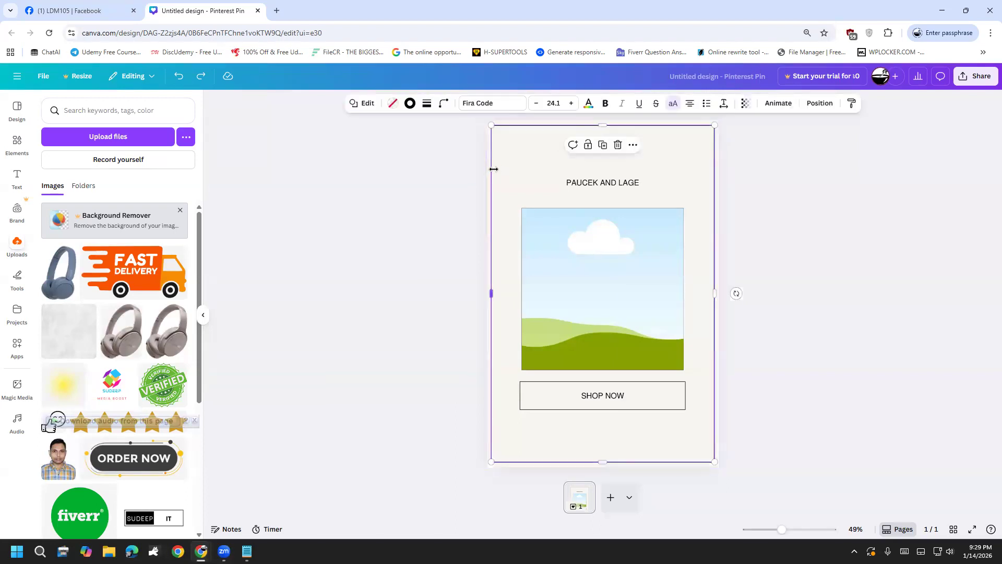
click(636, 150)
mouse_move(662, 296)
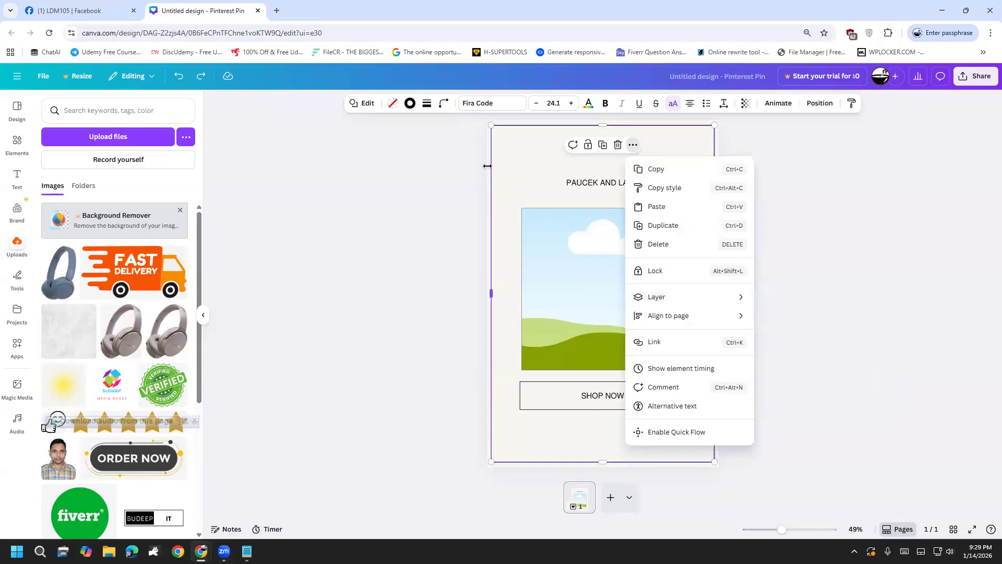
click(645, 277)
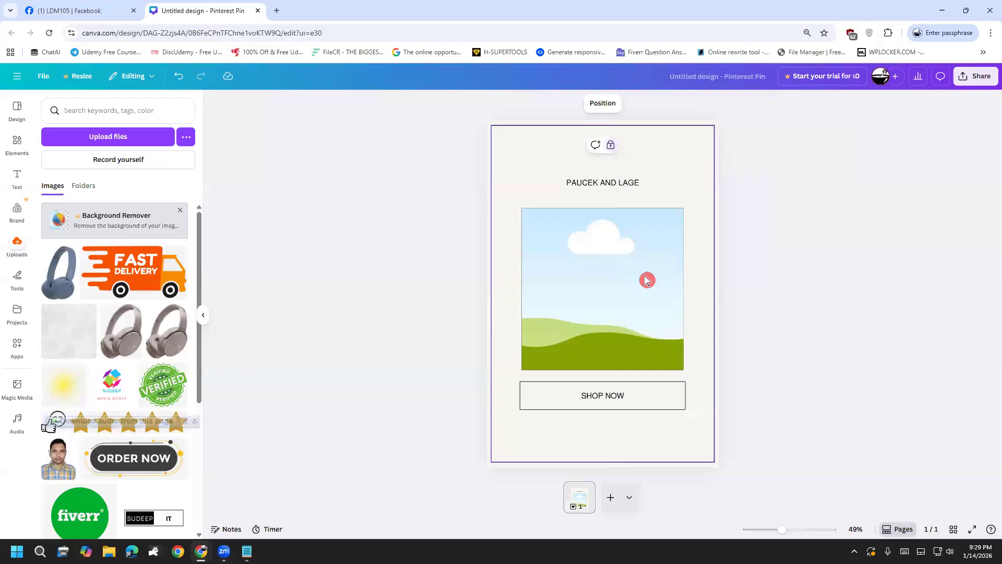
click(462, 261)
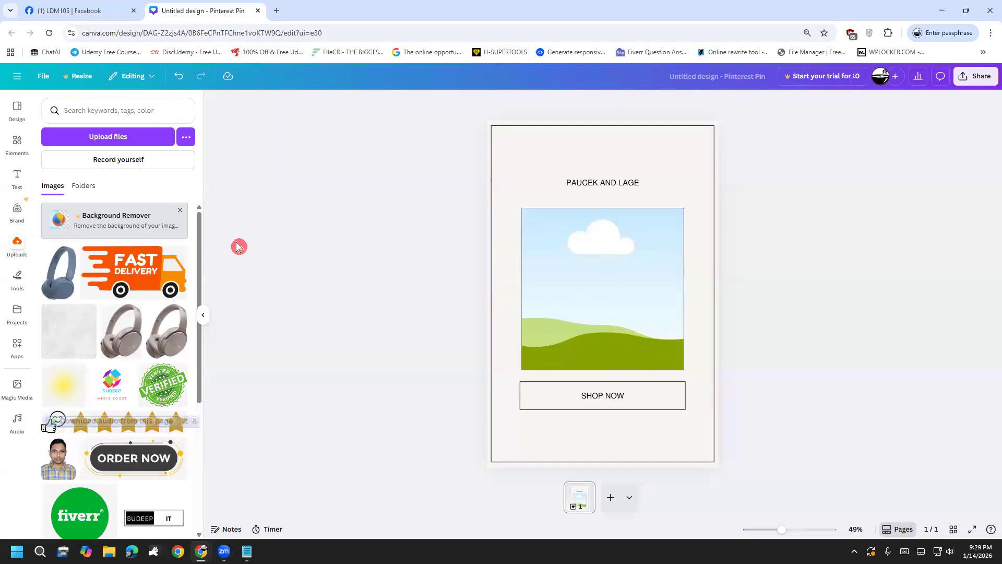
Place the uploaded blue headphone image into the square picture frame.
drag(60, 290, 564, 298)
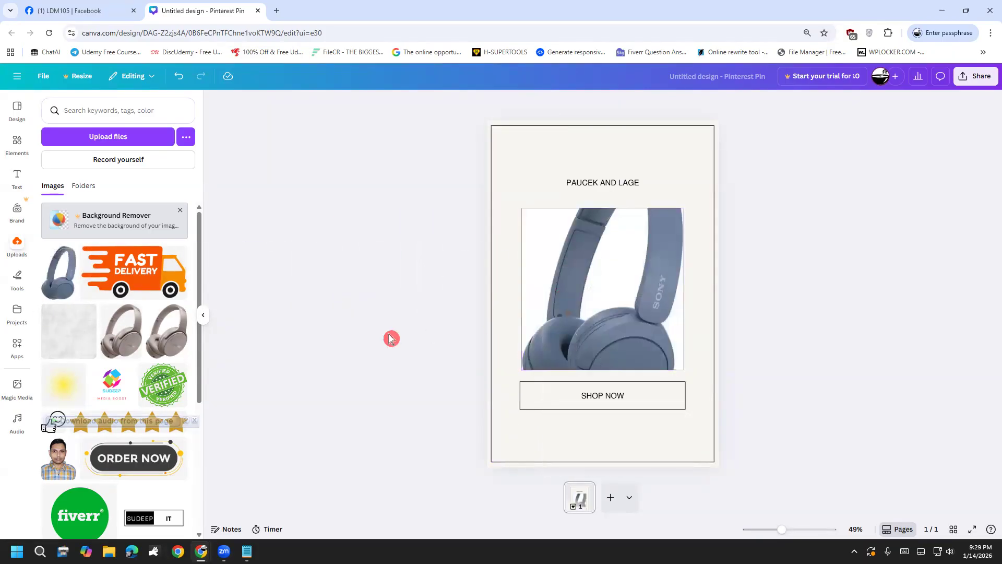
click(561, 283)
click(675, 167)
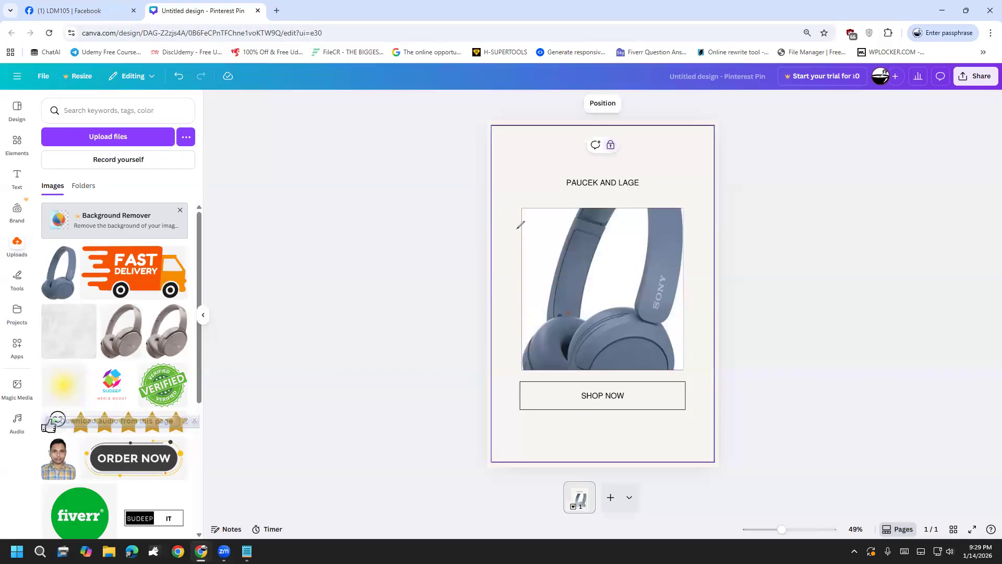
drag(513, 185, 547, 165)
drag(524, 223, 540, 204)
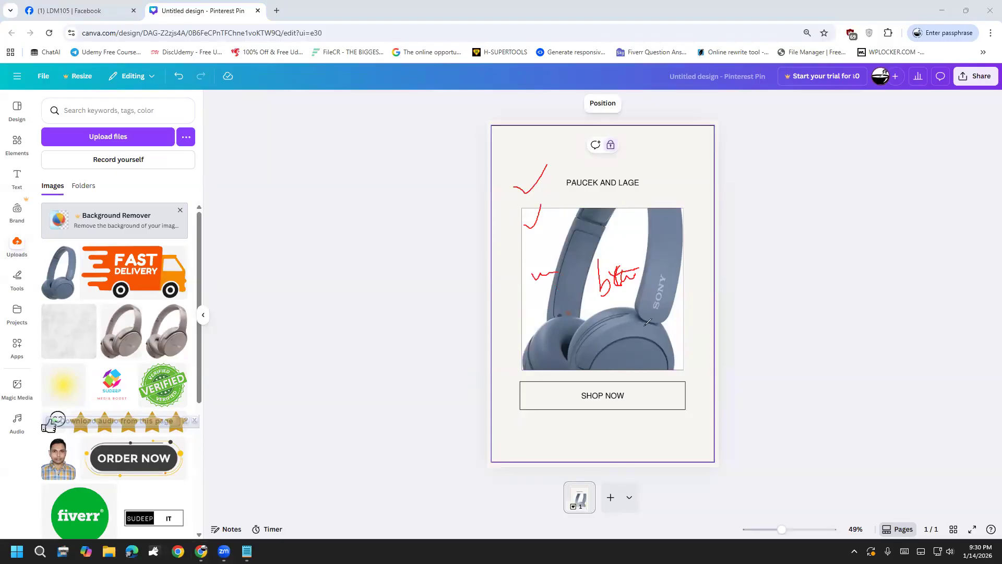
click(6, 314)
mouse_move(233, 271)
mouse_down()
mouse_move(231, 318)
mouse_move(238, 268)
mouse_move(253, 265)
mouse_move(236, 293)
mouse_move(252, 256)
mouse_move(286, 281)
mouse_move(288, 270)
mouse_move(542, 269)
mouse_up()
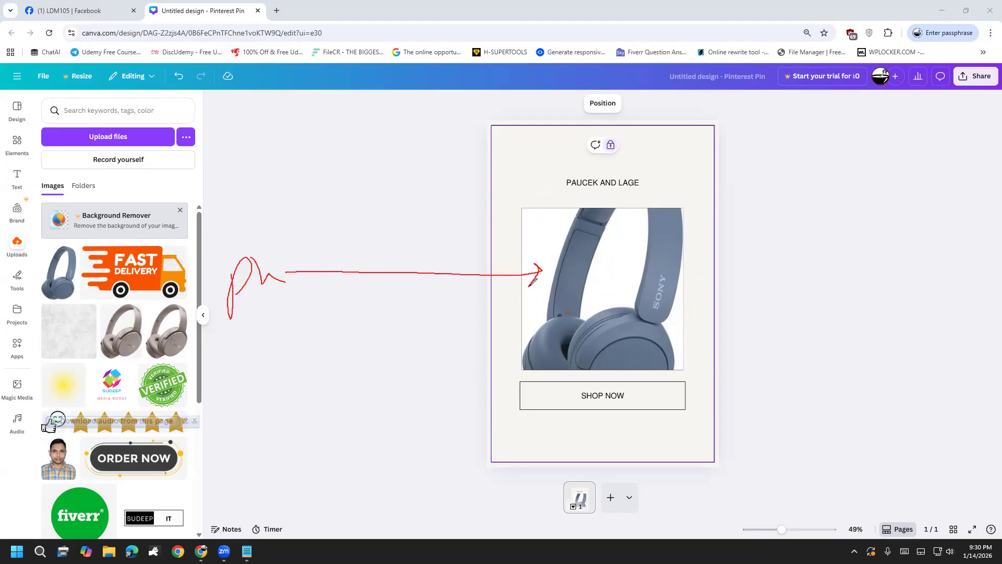
click(43, 340)
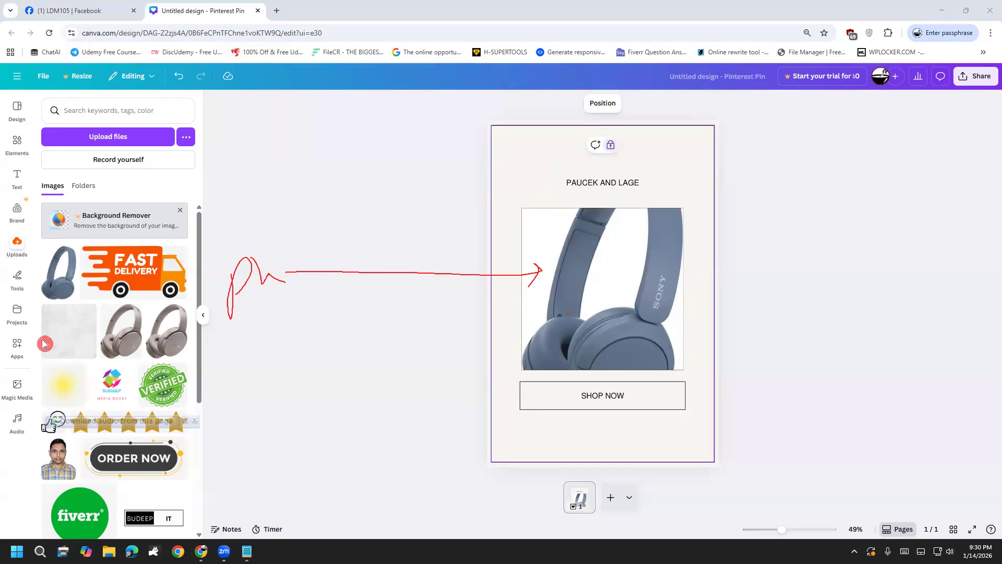
Move the uploaded blue headphone image to the trash and delete its copy from the square frame, keeping the frame.
click(70, 258)
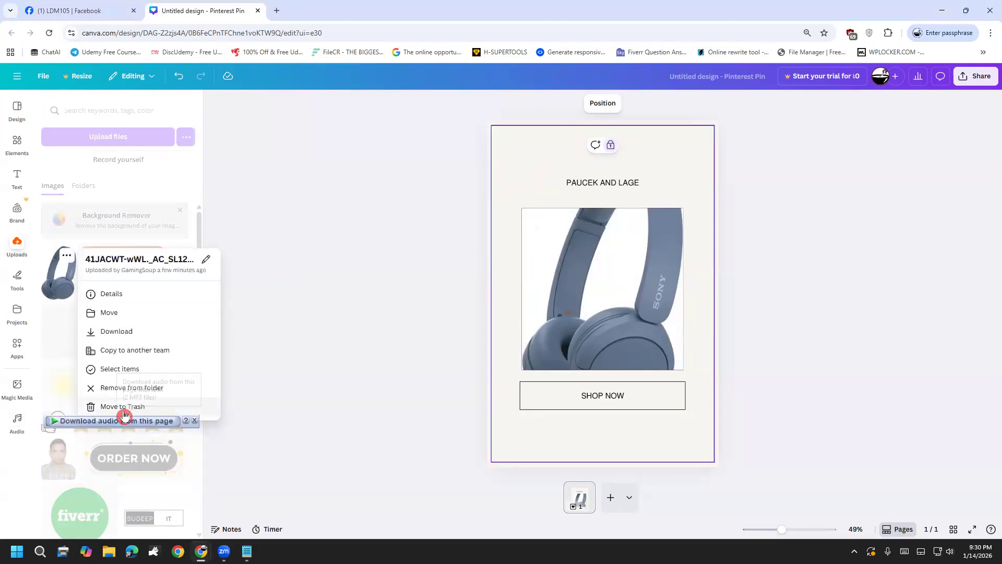
click(113, 405)
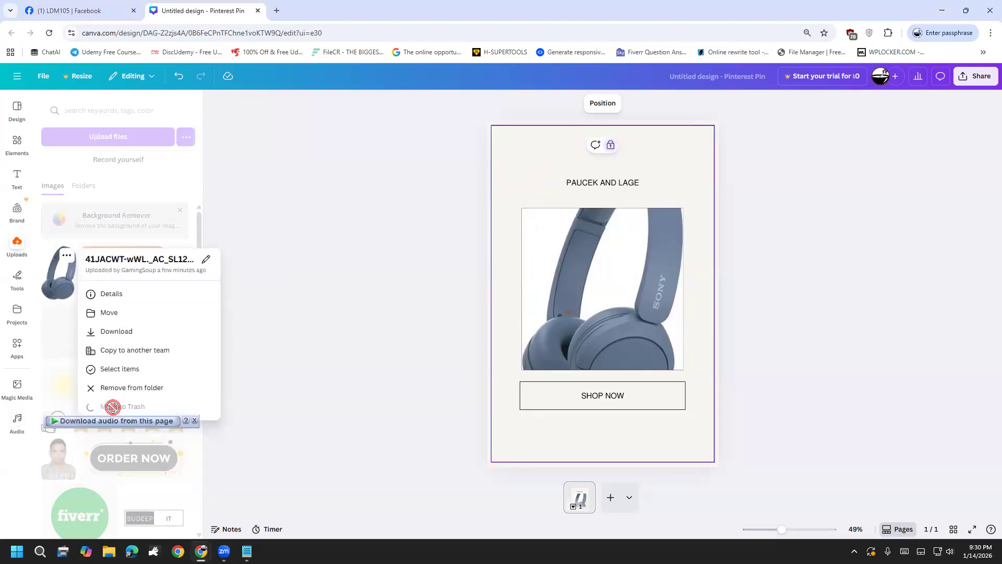
click(599, 310)
click(644, 188)
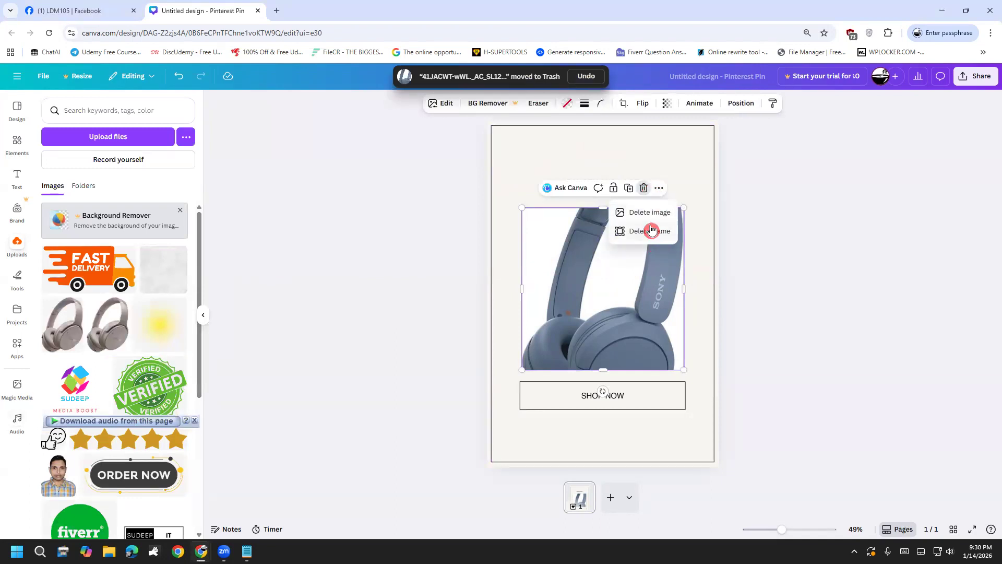
click(649, 218)
click(409, 331)
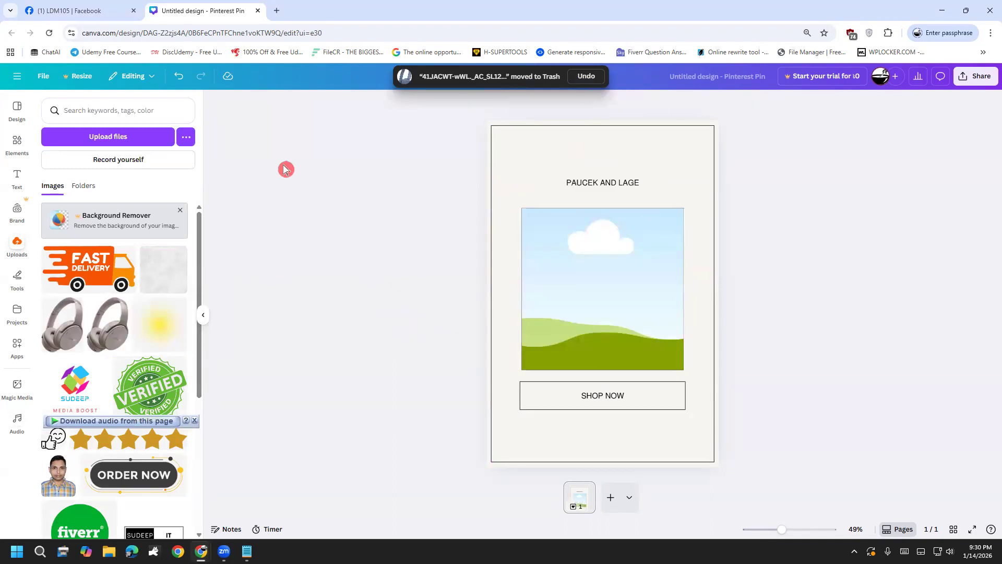
Move the two grey headphone images in the uploads to the trash.
click(278, 11)
click(230, 11)
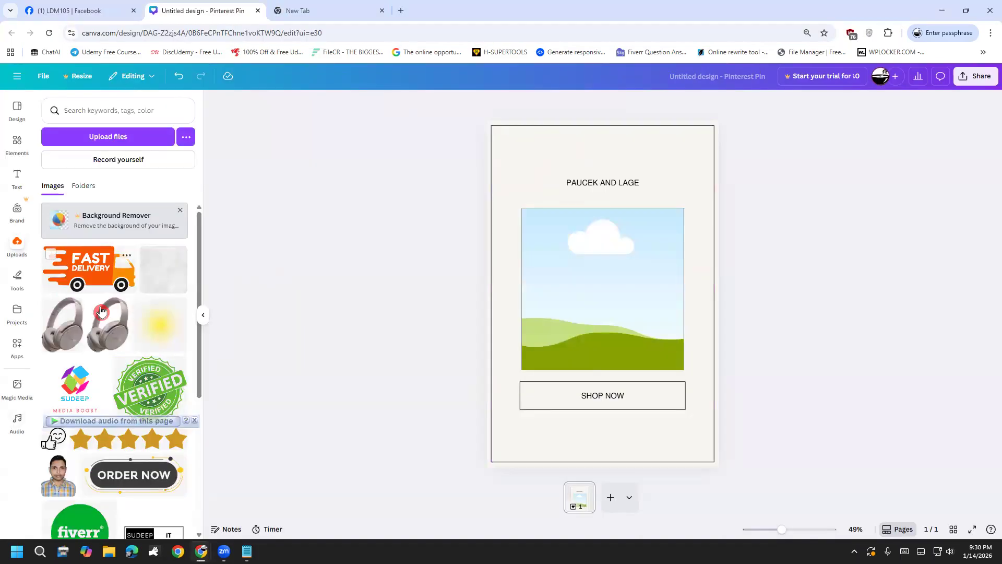
click(119, 306)
click(201, 461)
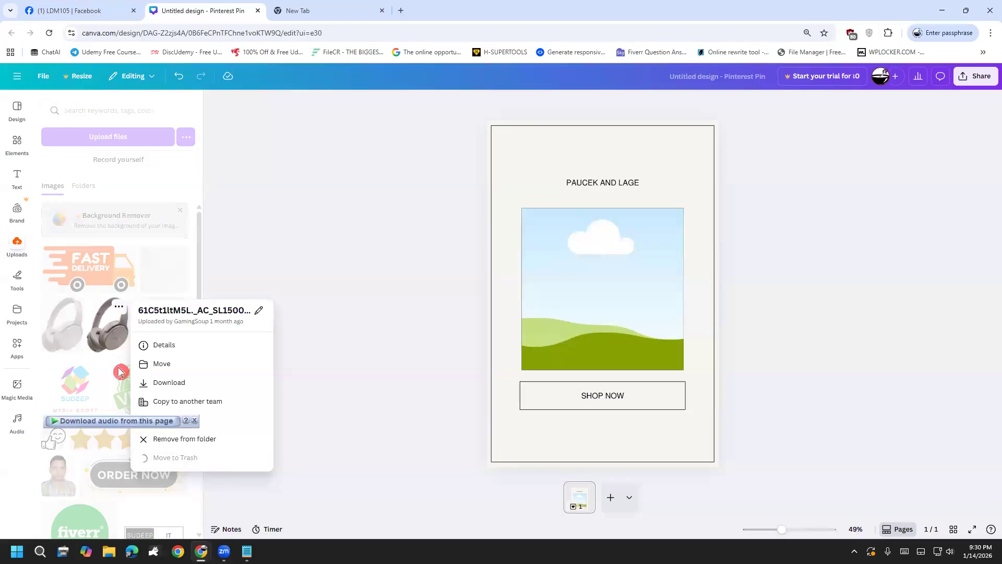
click(72, 309)
click(112, 454)
Search Google for "background remover" in a new browser tab and open remove.bg.
click(323, 15)
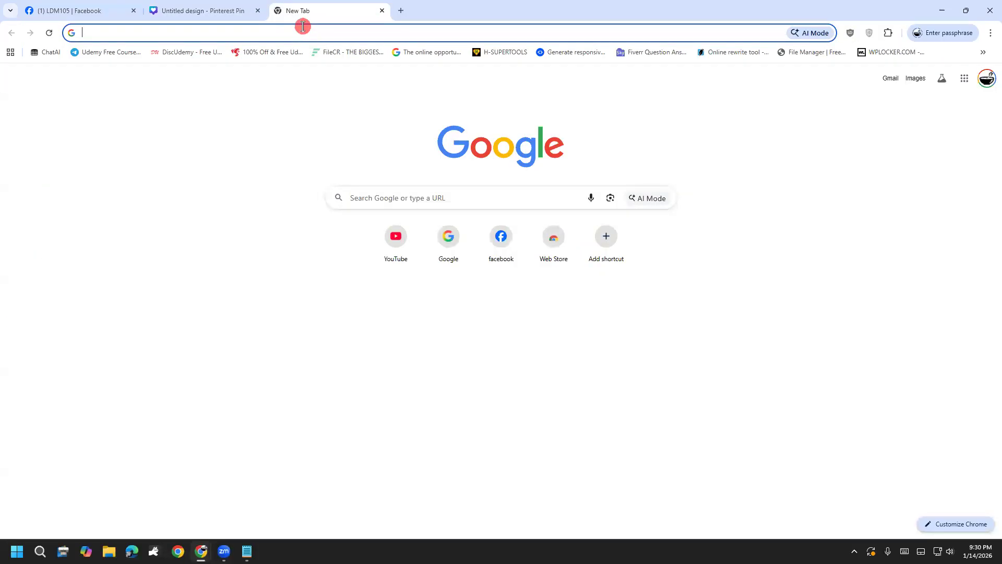
click(302, 30)
click(228, 55)
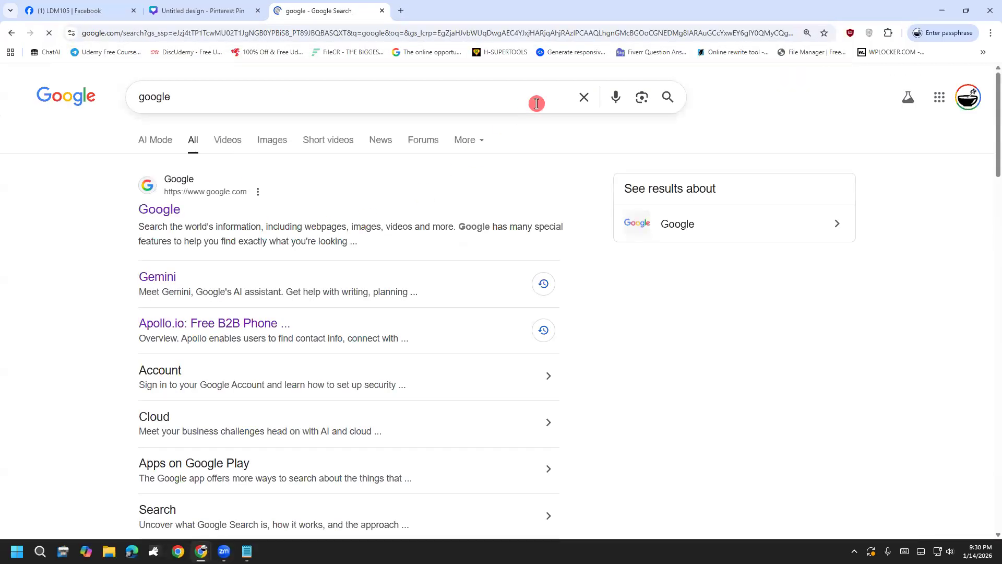
click(576, 95)
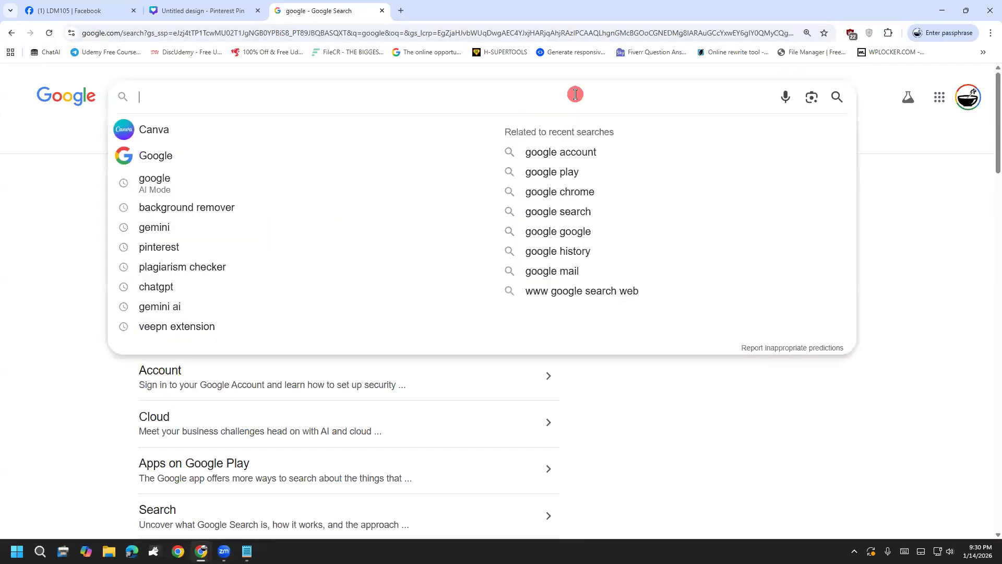
text(backg)
key(Down)
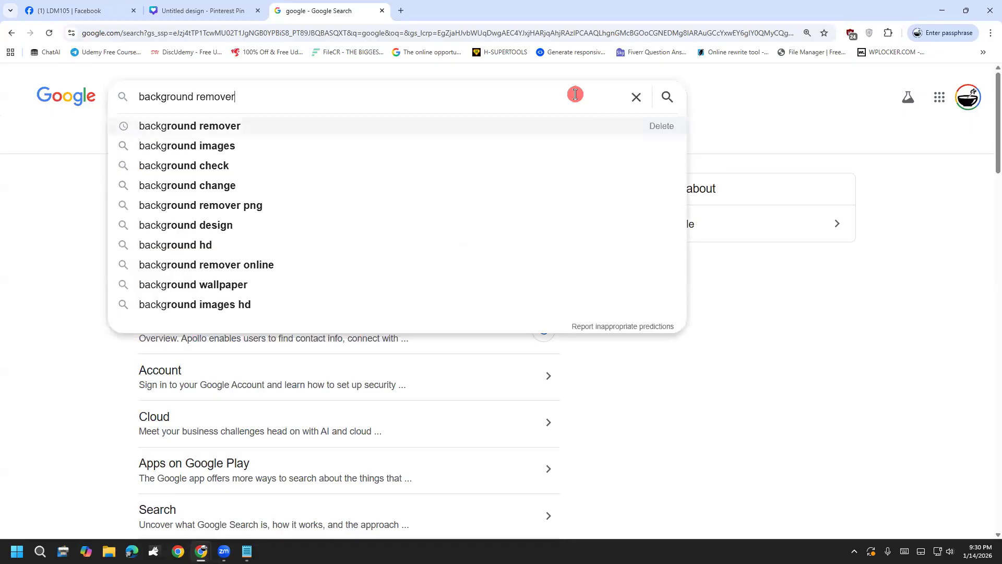
key(Return)
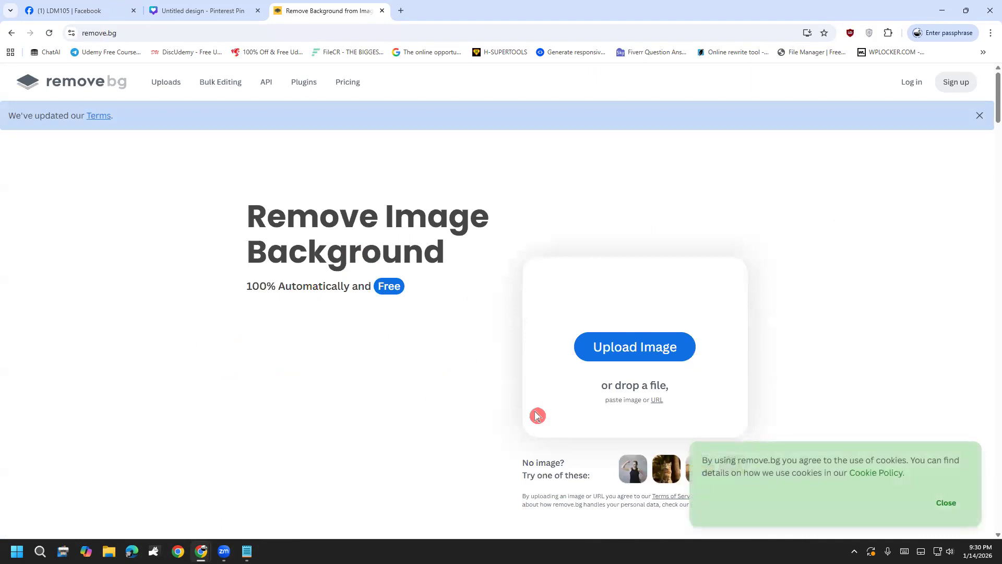
Remove the background from 41JACWT-wWL._AC_SL1200_.jpg, download the free Preview version, and return to the Canva pin design.
click(599, 347)
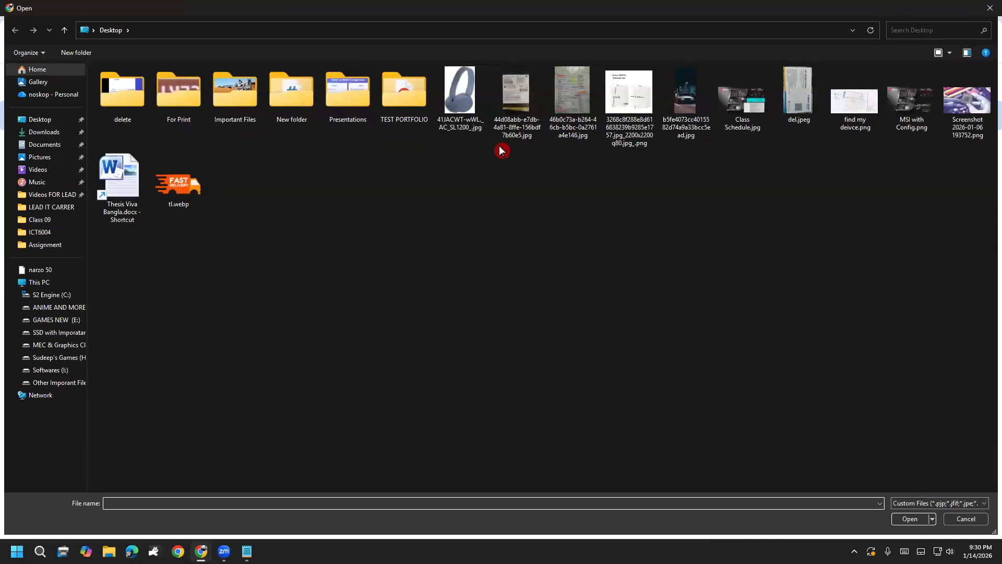
double_click(476, 99)
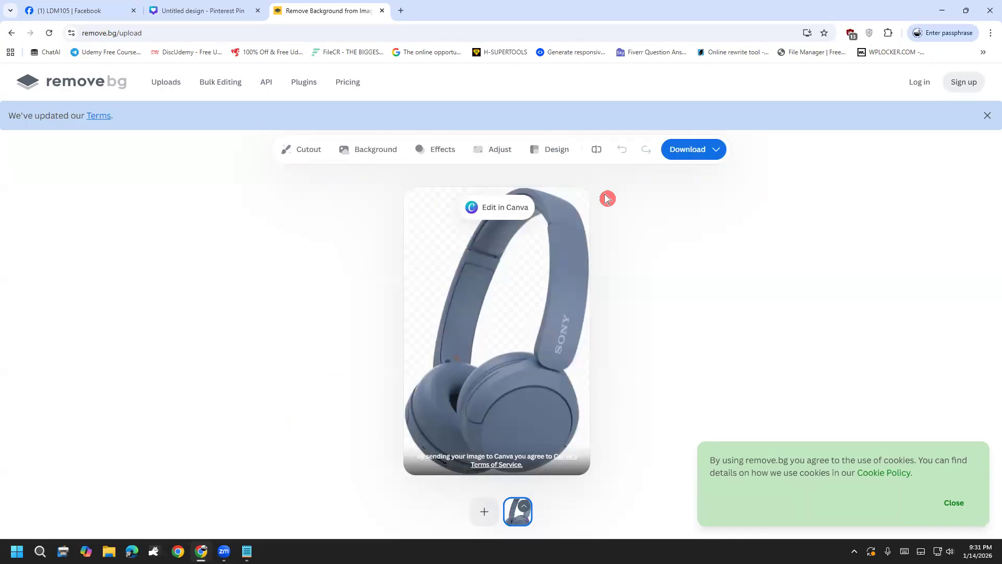
click(697, 148)
click(666, 182)
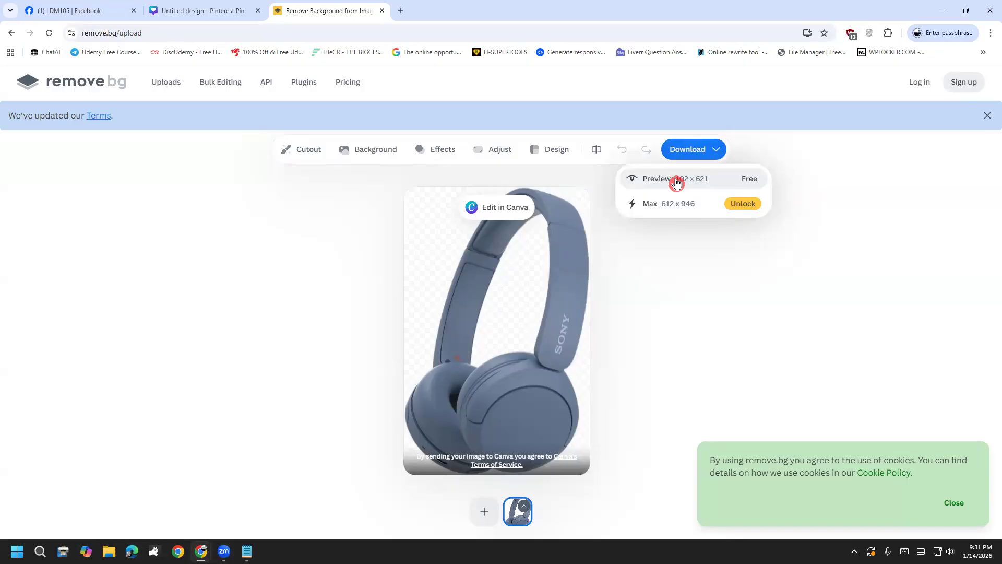
click(382, 10)
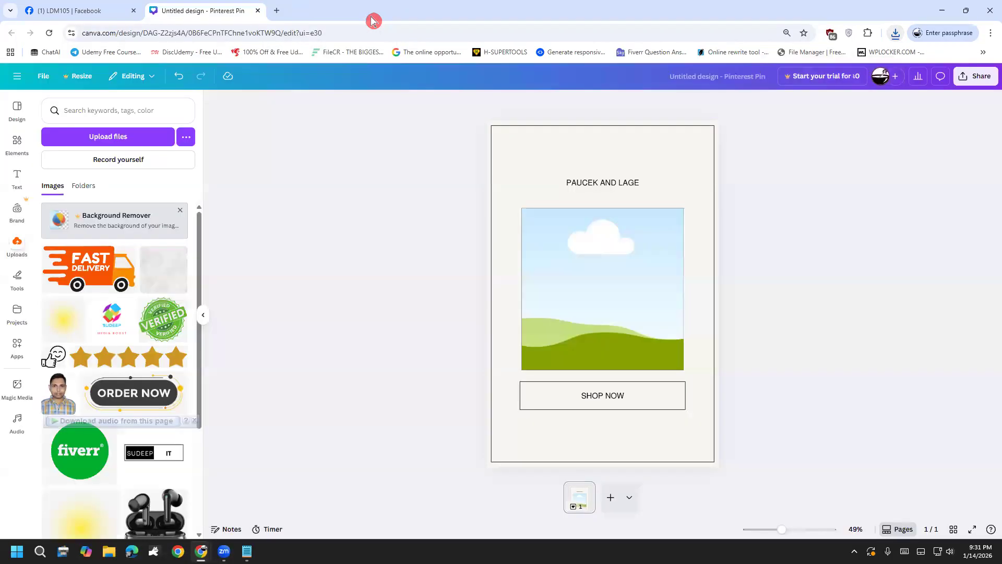
Upload 41JACWT-wWL._AC_SL1200_-removebg-preview.png from the Downloads folder and place it in the square picture frame.
click(119, 146)
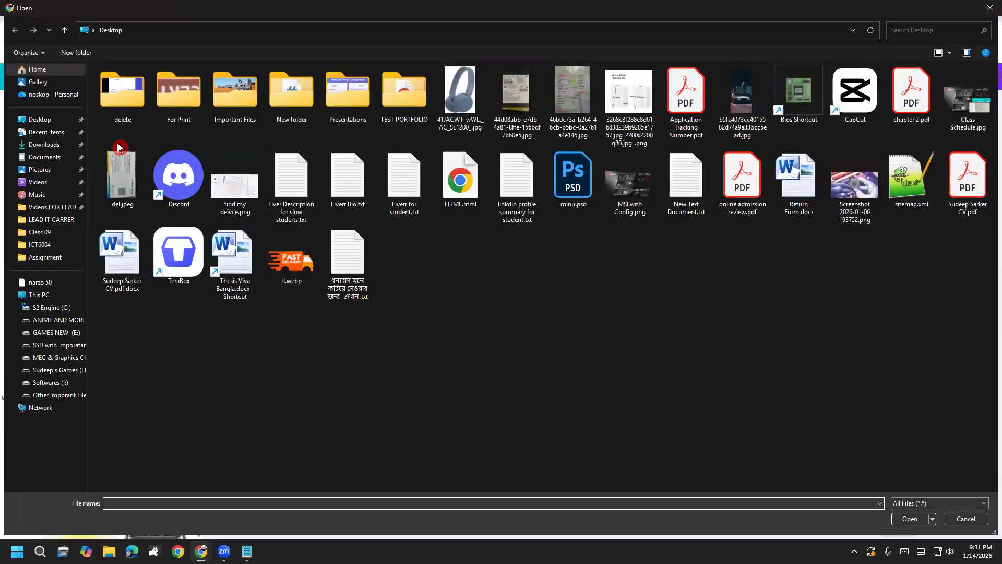
click(49, 143)
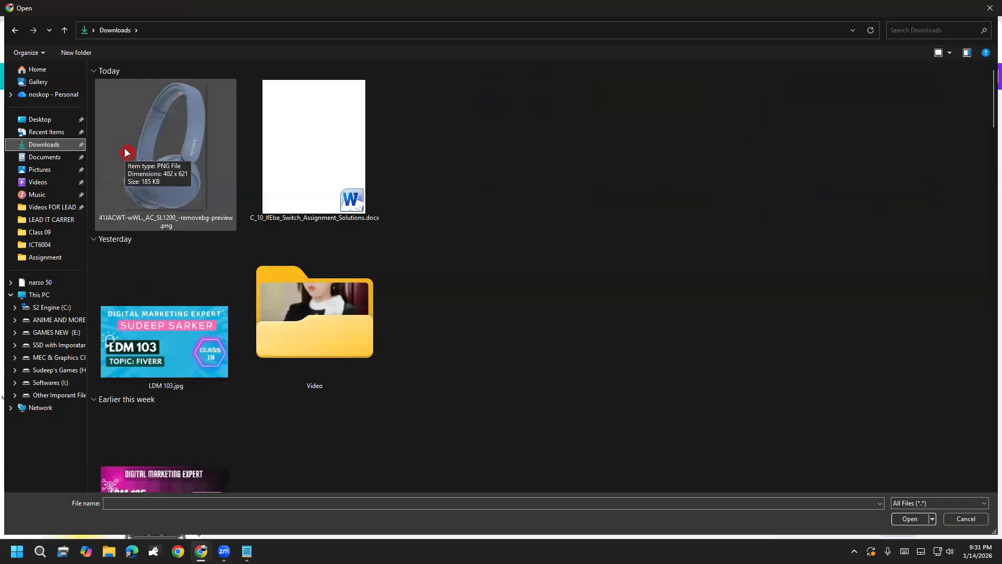
double_click(125, 152)
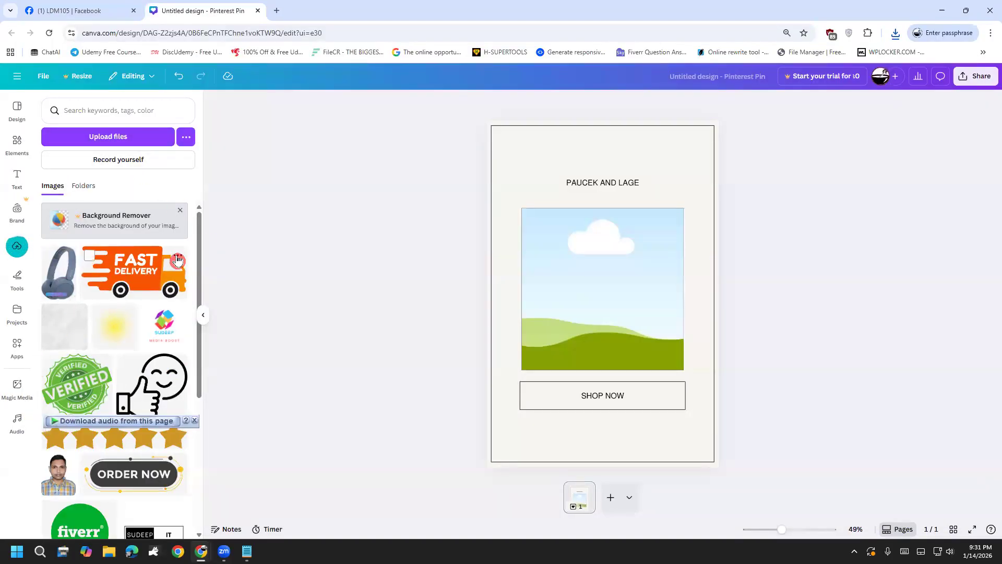
drag(58, 274, 577, 282)
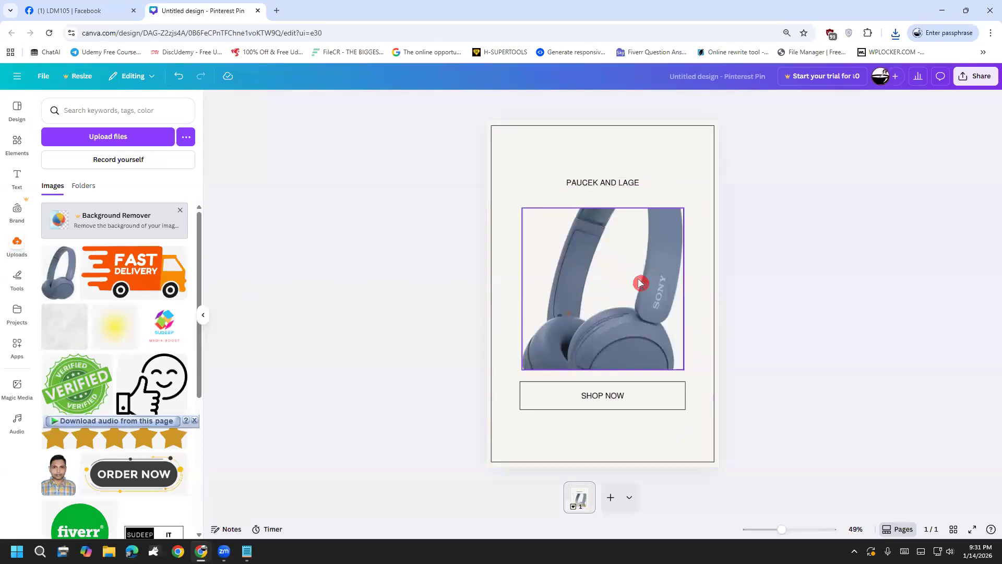
Move the SHOP NOW box lower on the page and the PAUCEK AND LAGE title higher.
drag(639, 424, 590, 422)
click(543, 163)
click(583, 186)
drag(583, 185, 579, 155)
Stretch the headphone's picture frame to fit the whole headphone, and raise the top edge of the square outline behind it.
click(598, 226)
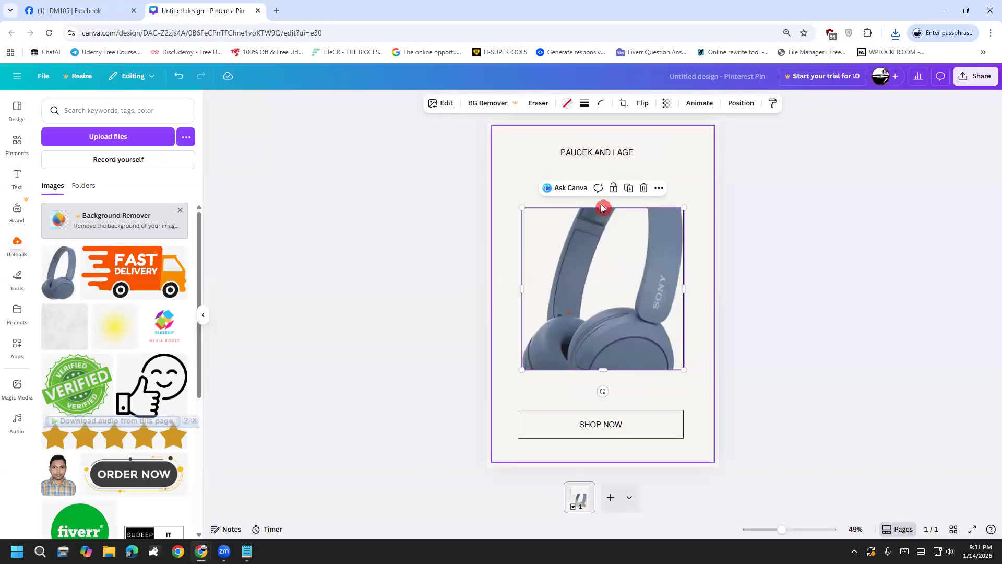
drag(603, 207, 604, 178)
drag(608, 233, 601, 305)
click(574, 218)
click(568, 208)
drag(574, 208, 574, 171)
drag(604, 308, 610, 271)
mouse_move(601, 367)
mouse_down()
mouse_move(602, 411)
mouse_move(604, 351)
mouse_up()
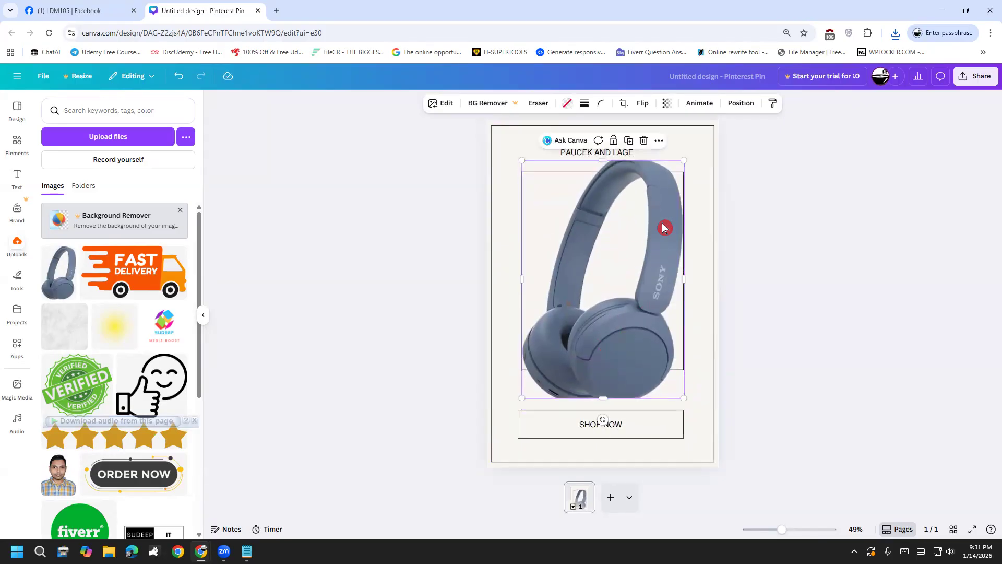
Scale down the headphone picture and centre it within the square outline, clear of the SHOP NOW box.
double_click(630, 254)
drag(684, 152, 677, 167)
click(718, 266)
drag(632, 265, 635, 274)
drag(604, 173, 604, 146)
drag(609, 227, 606, 247)
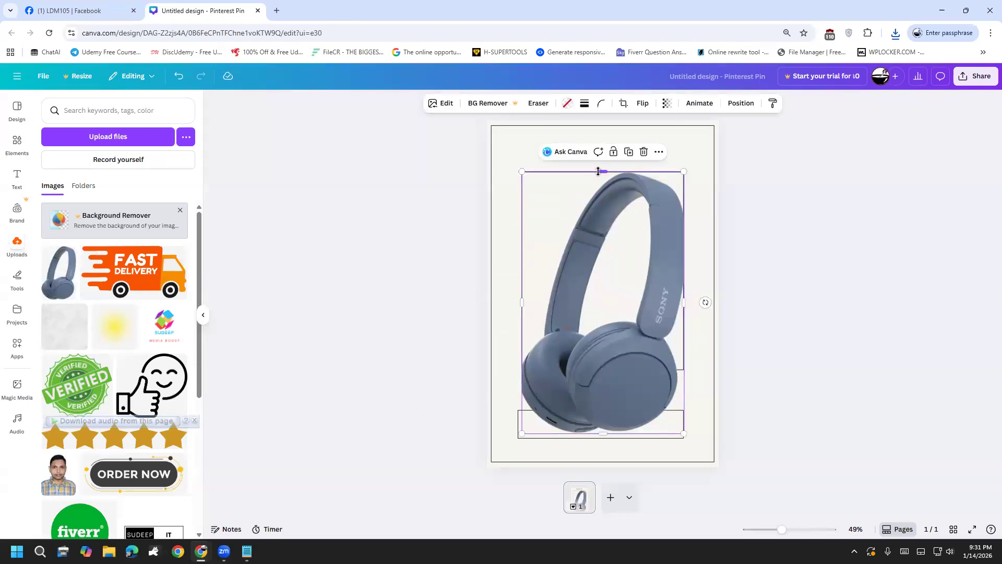
mouse_move(598, 172)
mouse_down()
mouse_move(599, 186)
mouse_move(599, 177)
mouse_up()
drag(684, 177, 651, 231)
drag(610, 312, 618, 253)
drag(591, 336, 587, 329)
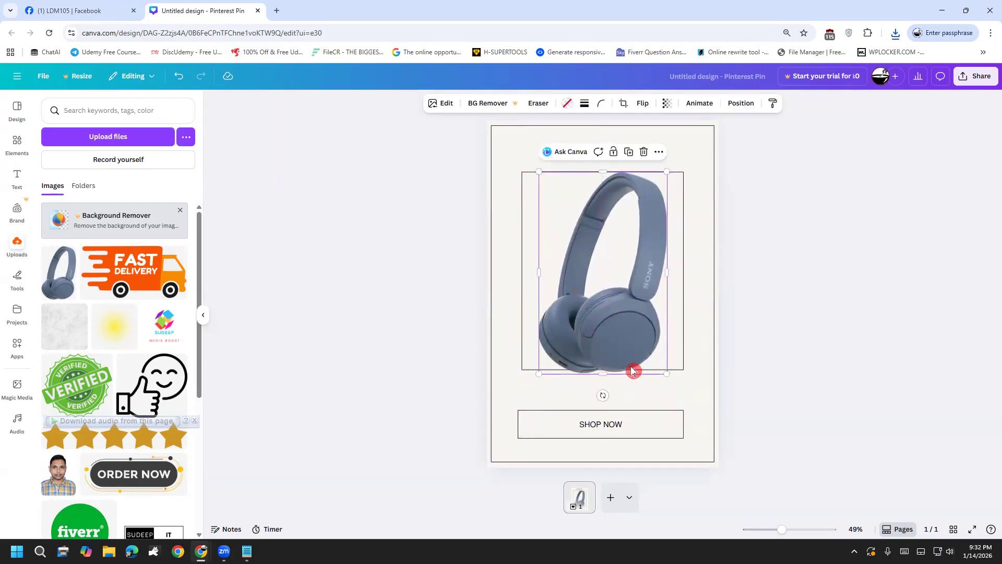
Tilt the headphone clockwise and lower both it and the square outline so the headphone sits inside the outline.
drag(603, 395, 558, 391)
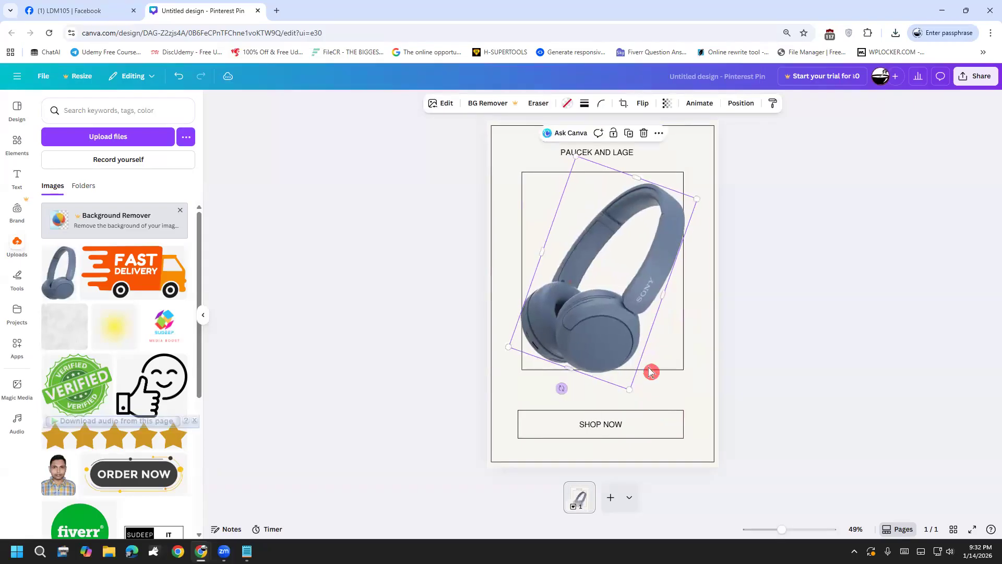
click(660, 364)
drag(620, 335, 614, 333)
click(660, 351)
drag(668, 364, 671, 358)
click(633, 347)
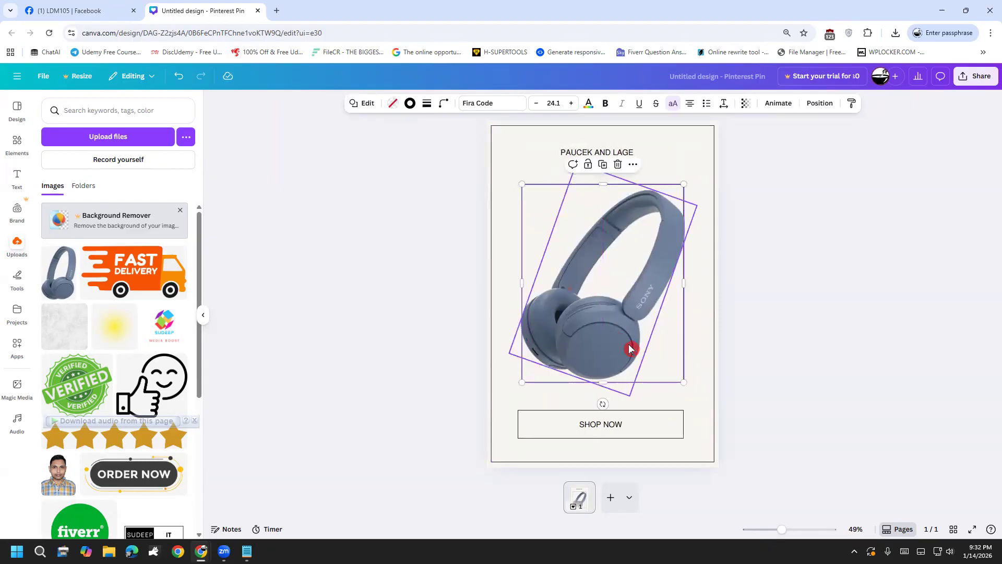
drag(629, 395, 628, 389)
drag(607, 341, 611, 348)
click(756, 288)
Nudge the square outline slightly right and down around the tilted headphone.
click(681, 376)
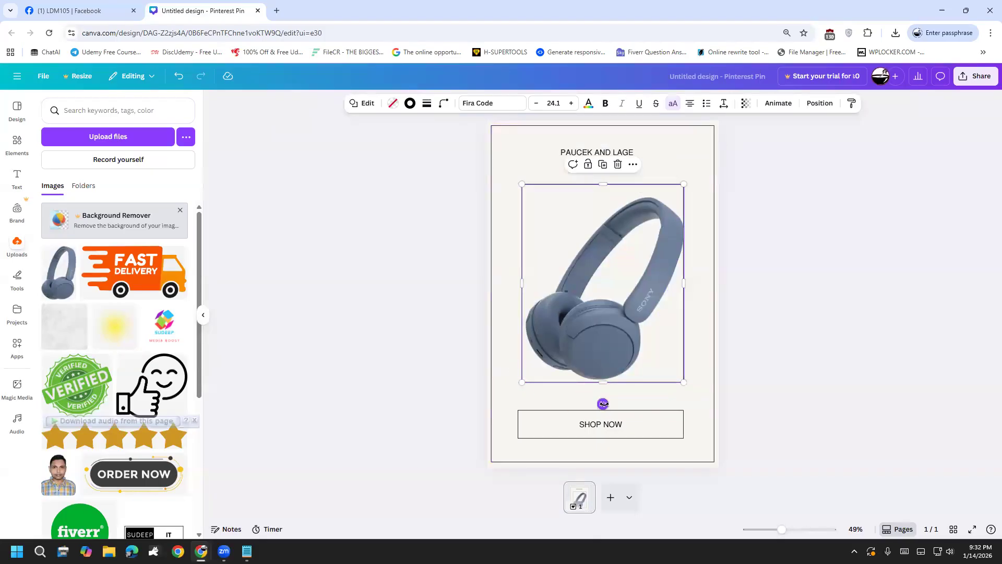
click(496, 390)
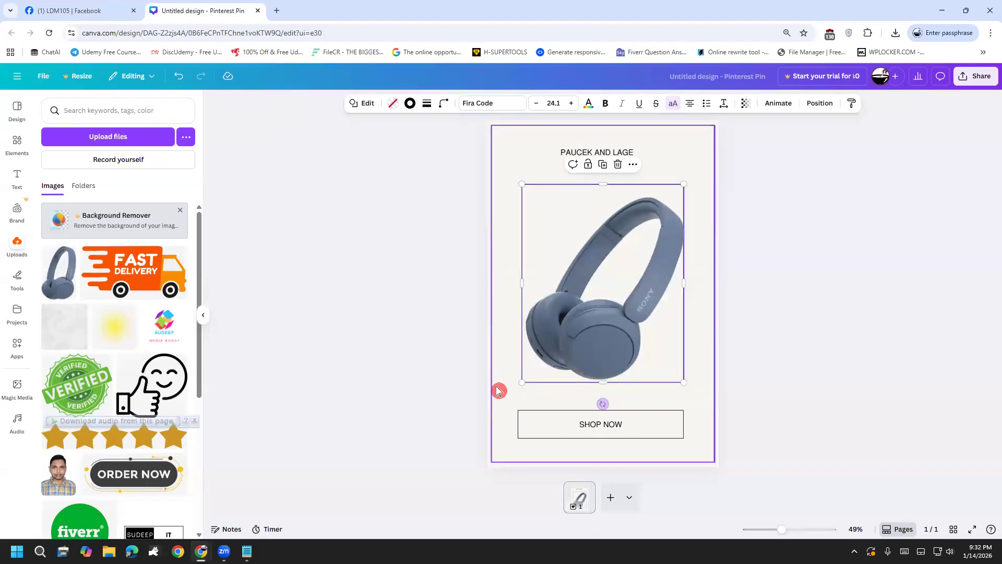
click(524, 385)
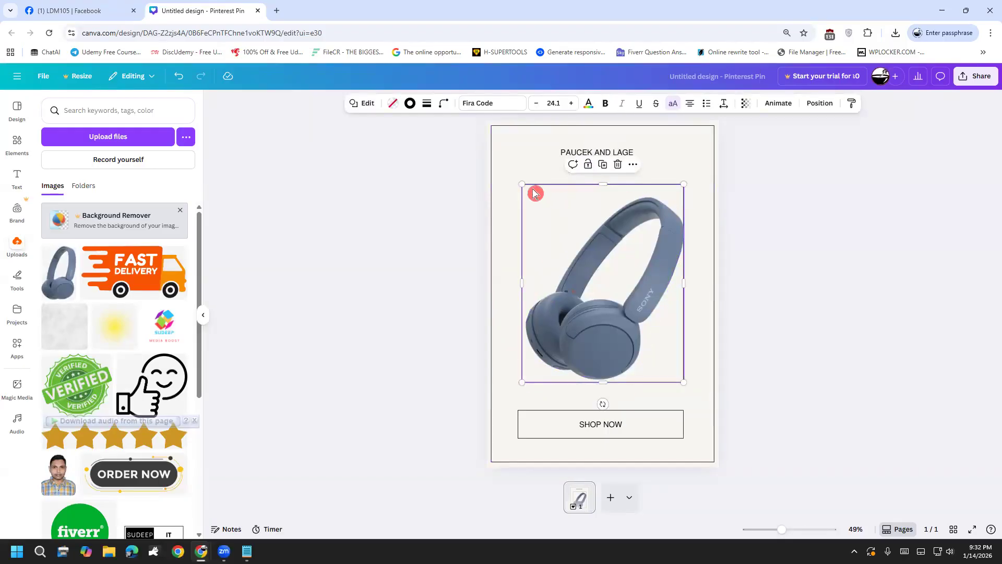
click(500, 285)
key(Right)
key(Right)
key(Right)
key(Right)
key(Right)
key(Right)
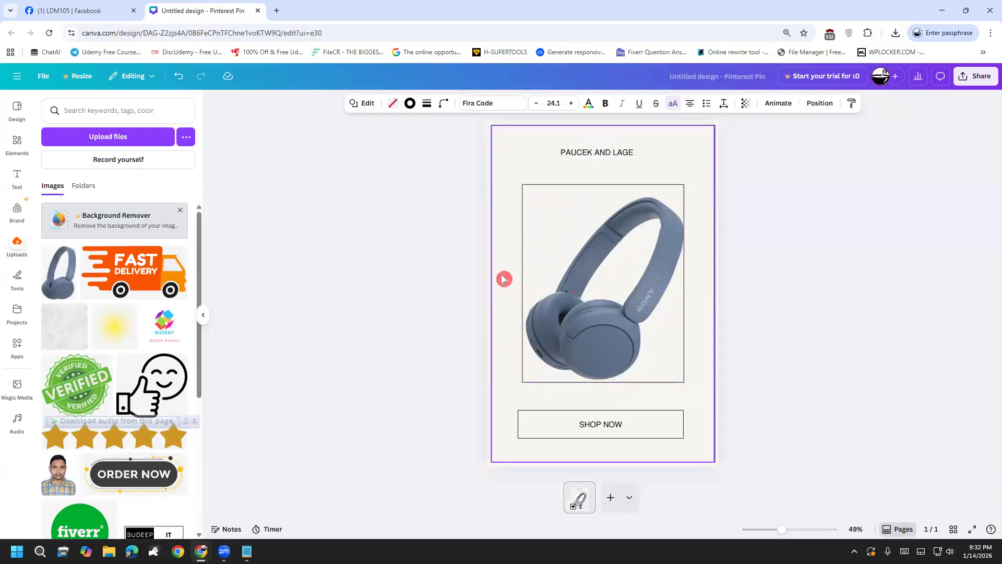
key(Down)
key(Down)
key(Down)
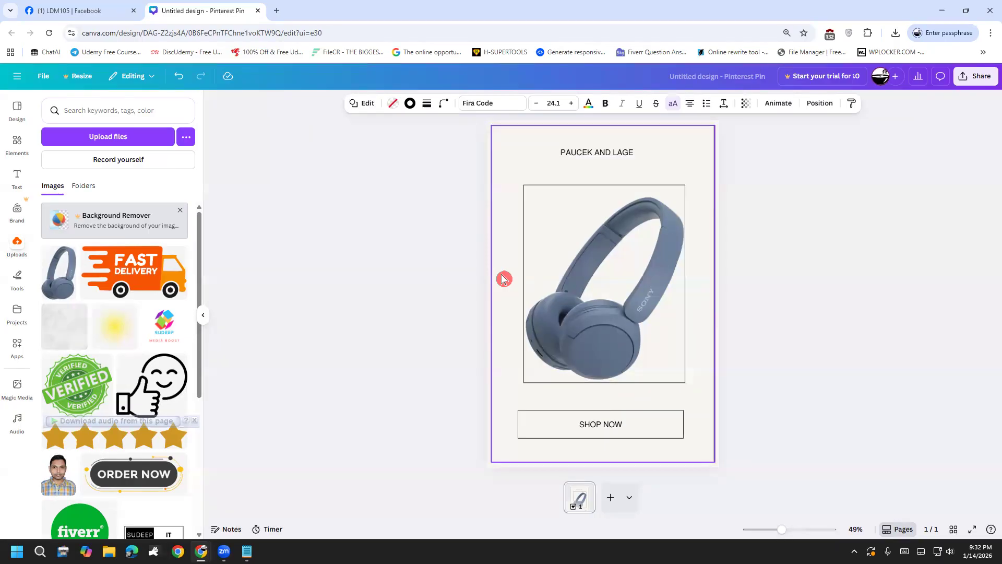
key(Right)
key(Right)
key(Down)
key(Down)
key(Down)
key(Left)
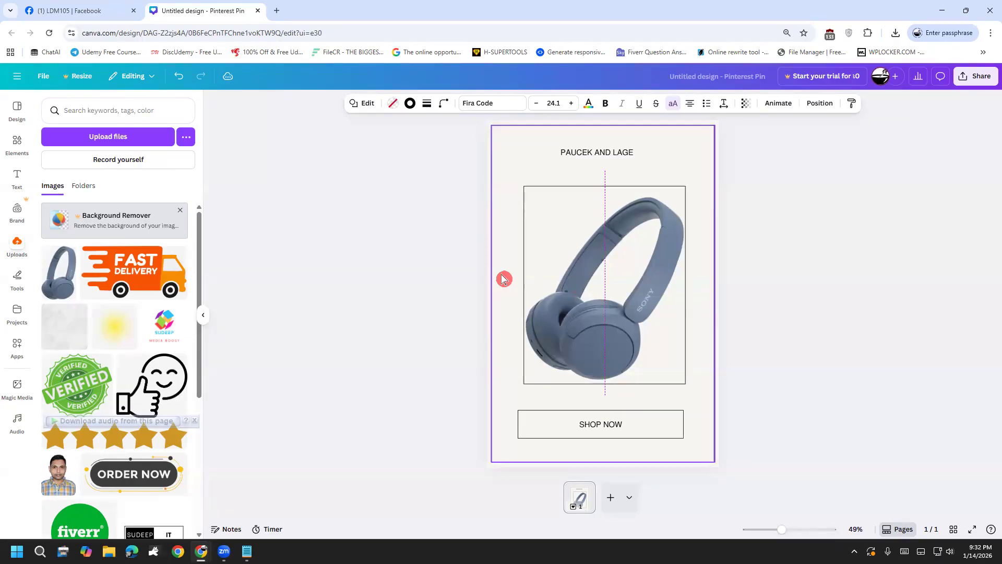
key(Right)
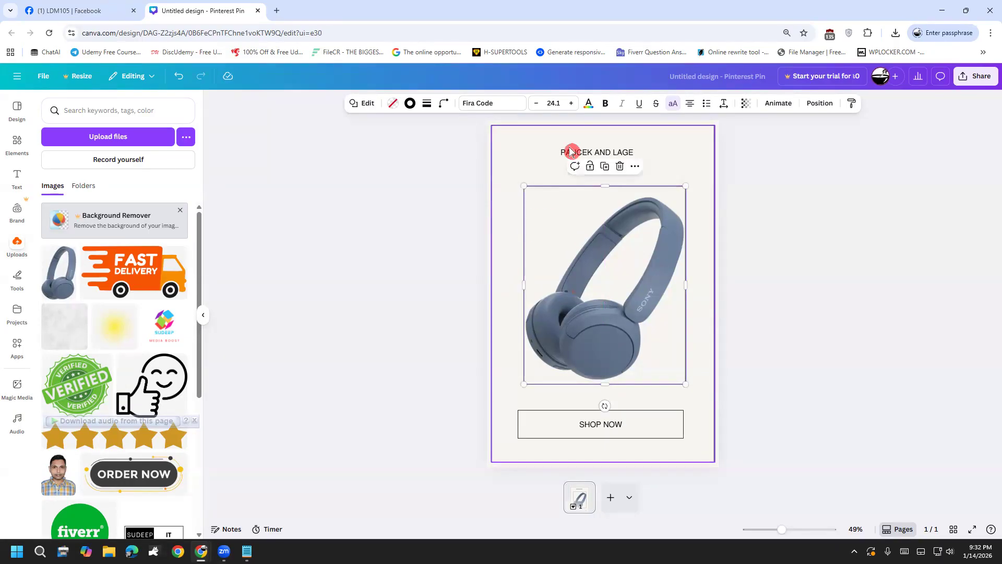
Shift the PAUCEK AND LAGE title slightly right and down so it is centred above the square outline.
drag(568, 152, 575, 157)
click(432, 252)
click(593, 223)
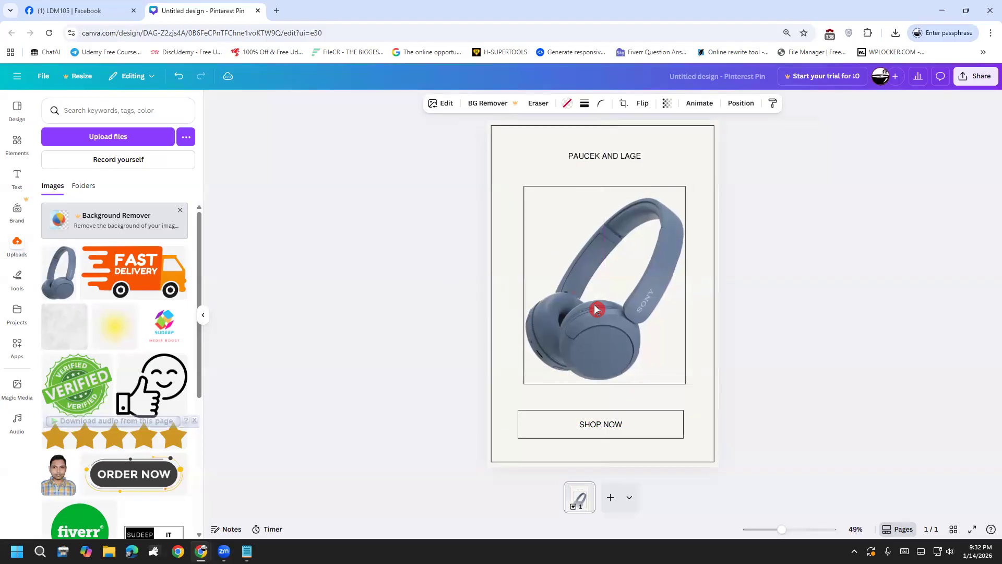
click(587, 309)
click(412, 365)
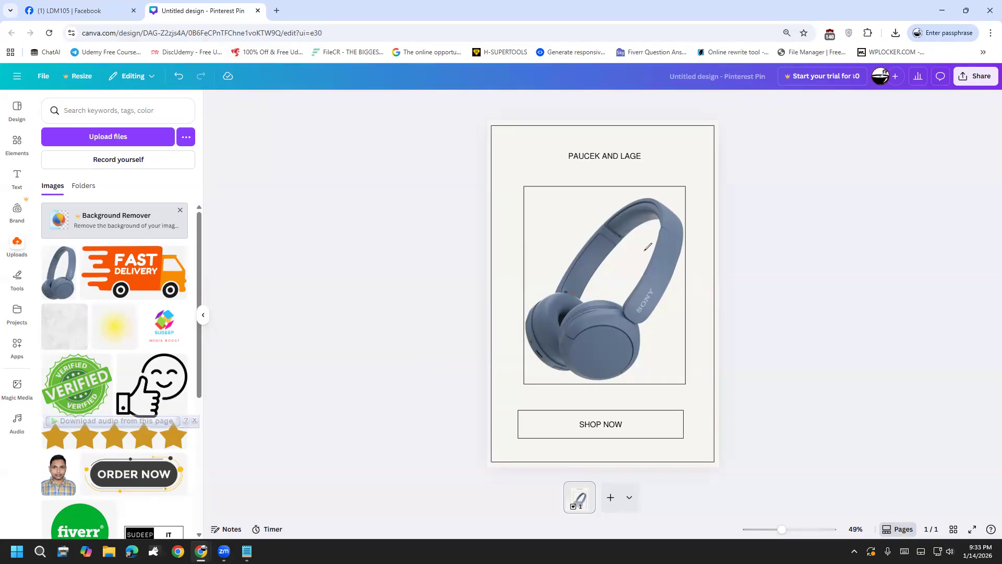
drag(676, 145, 714, 136)
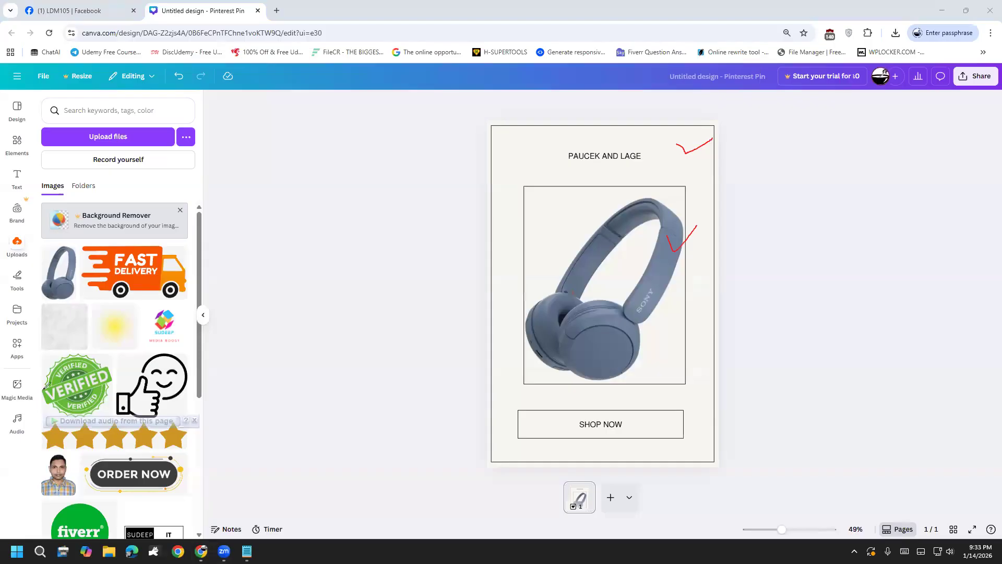
Try a gray gradient for the page background and settle on the gray blue photo color #7e90a7.
click(488, 168)
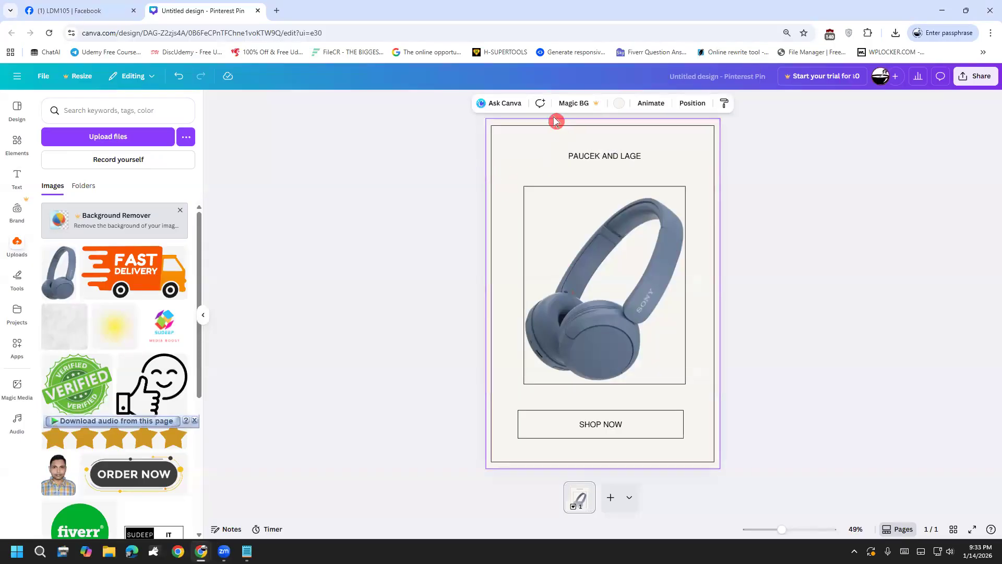
click(619, 106)
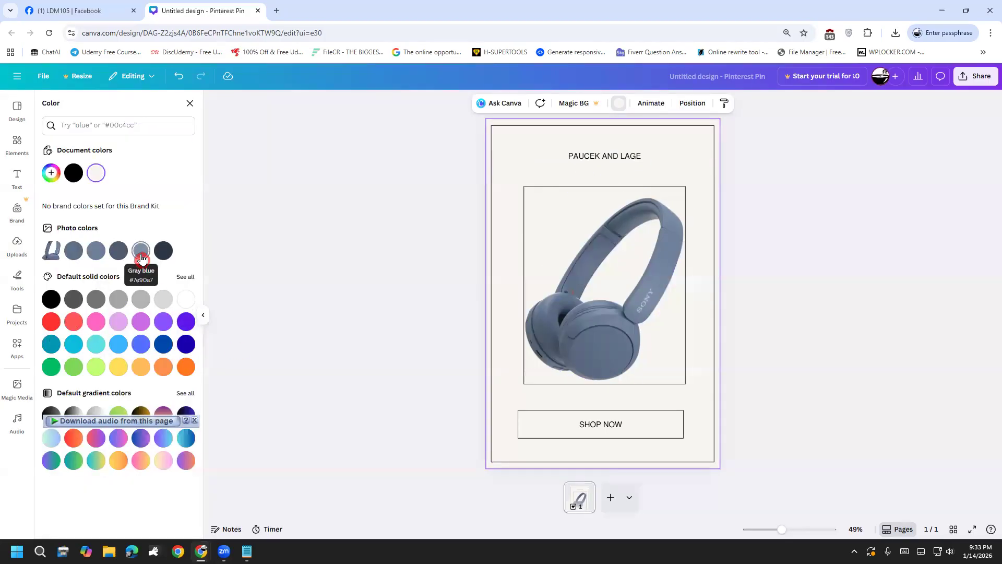
click(141, 252)
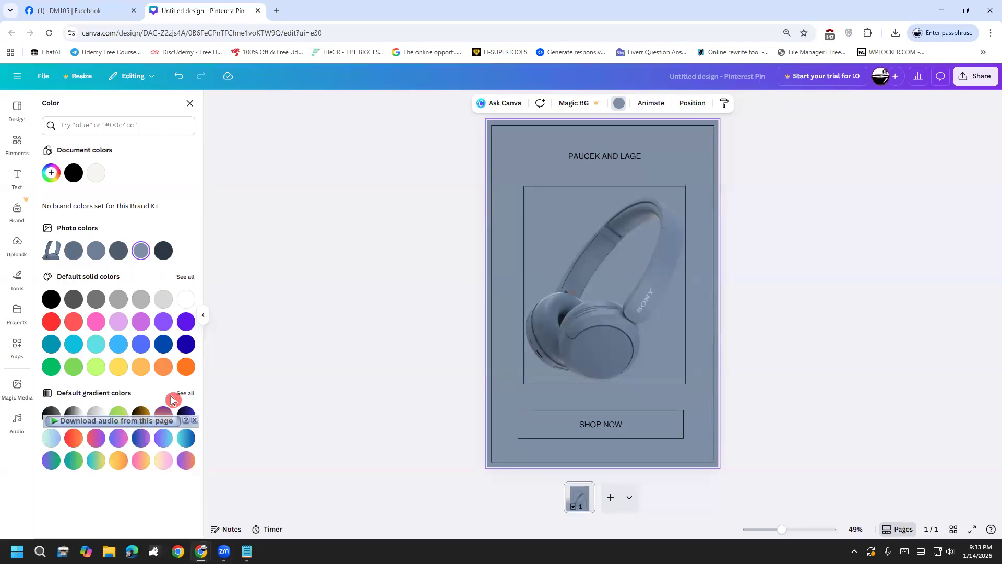
click(95, 414)
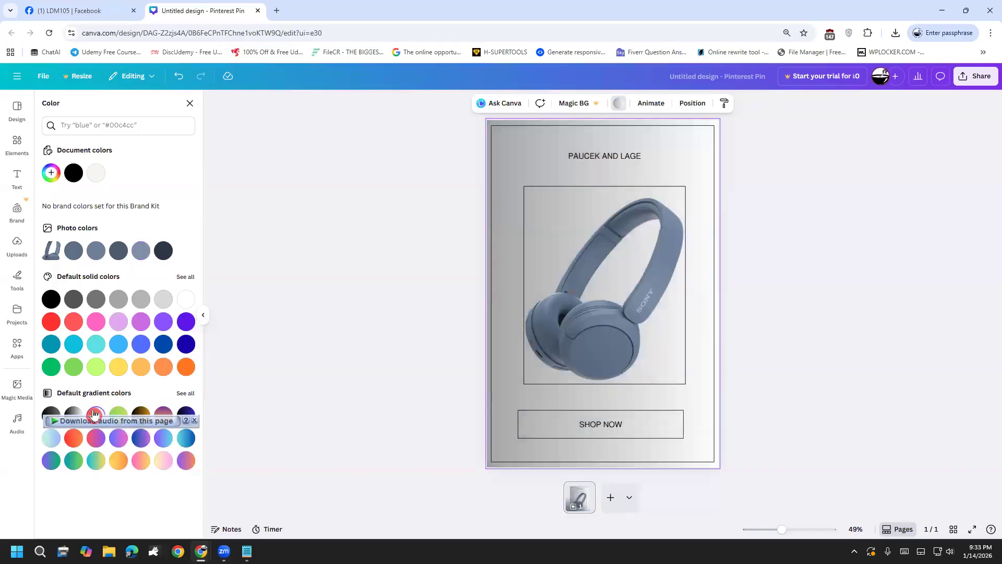
click(140, 252)
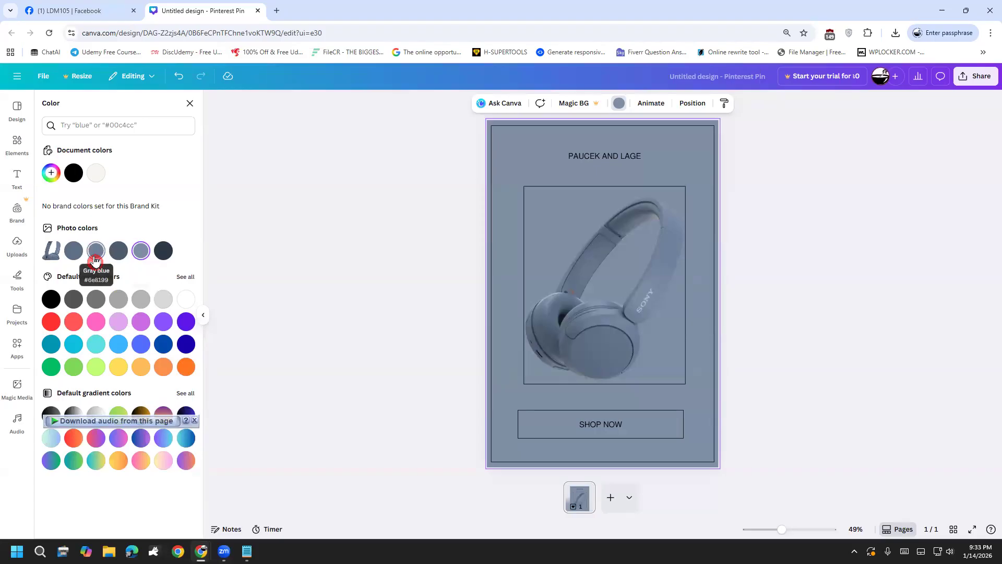
click(97, 252)
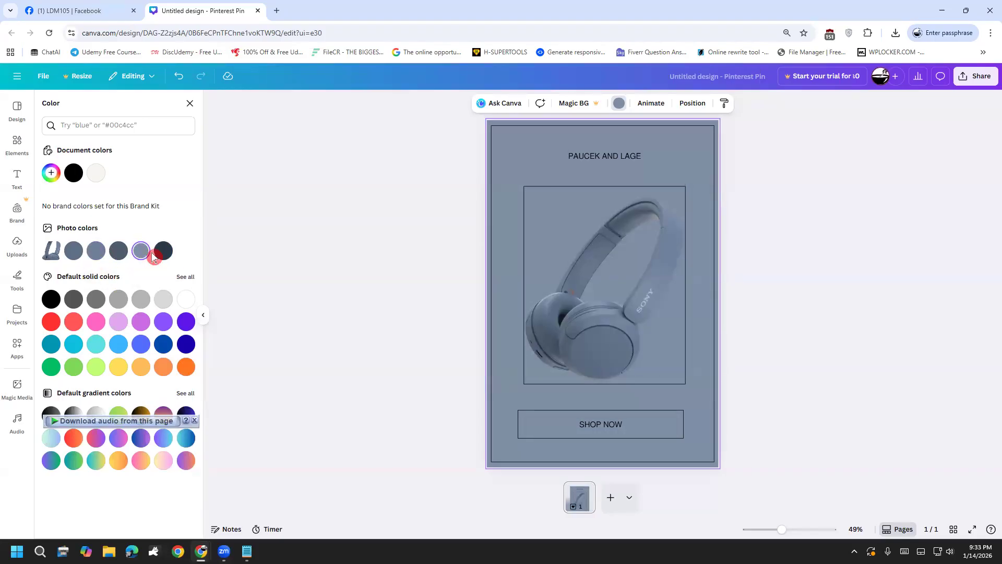
Fine-tune the page background to the custom solid color #899DB6.
click(50, 174)
drag(80, 233, 73, 232)
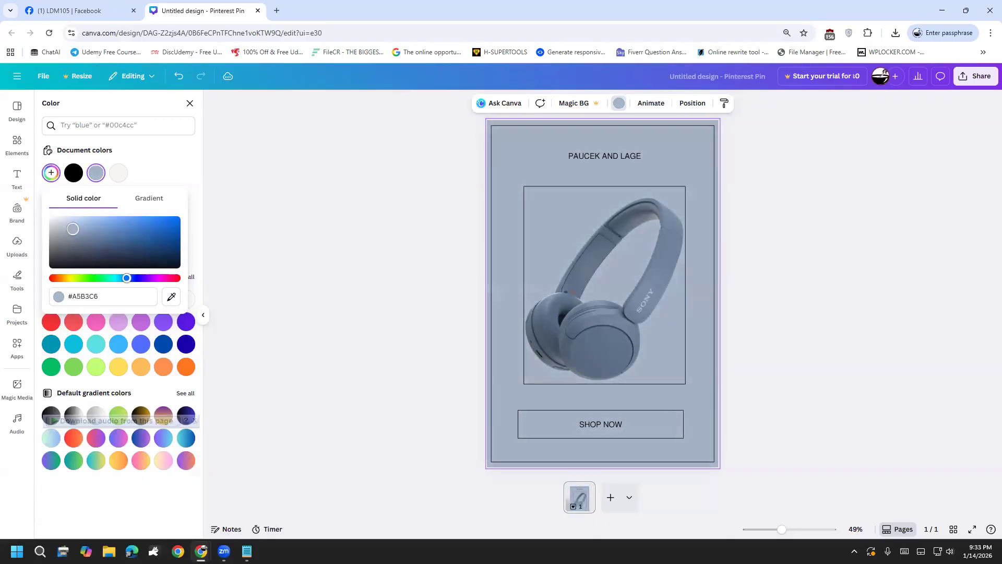
drag(71, 233, 70, 235)
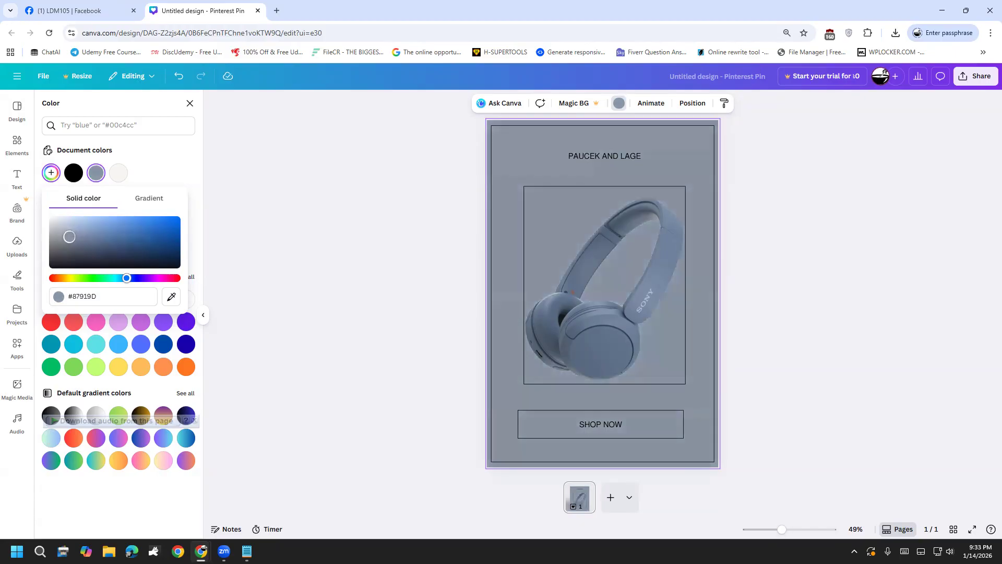
drag(69, 237, 72, 231)
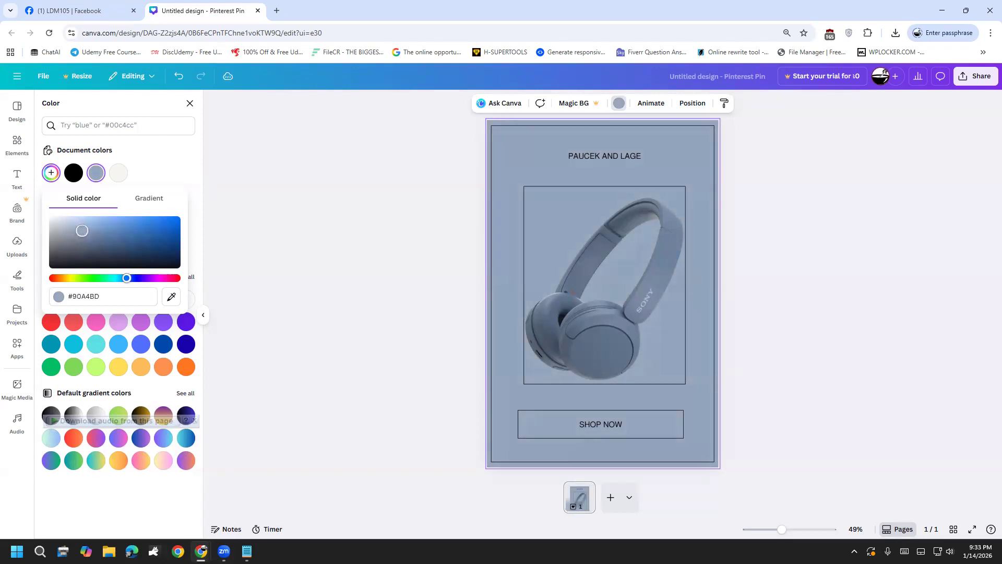
drag(83, 231, 83, 232)
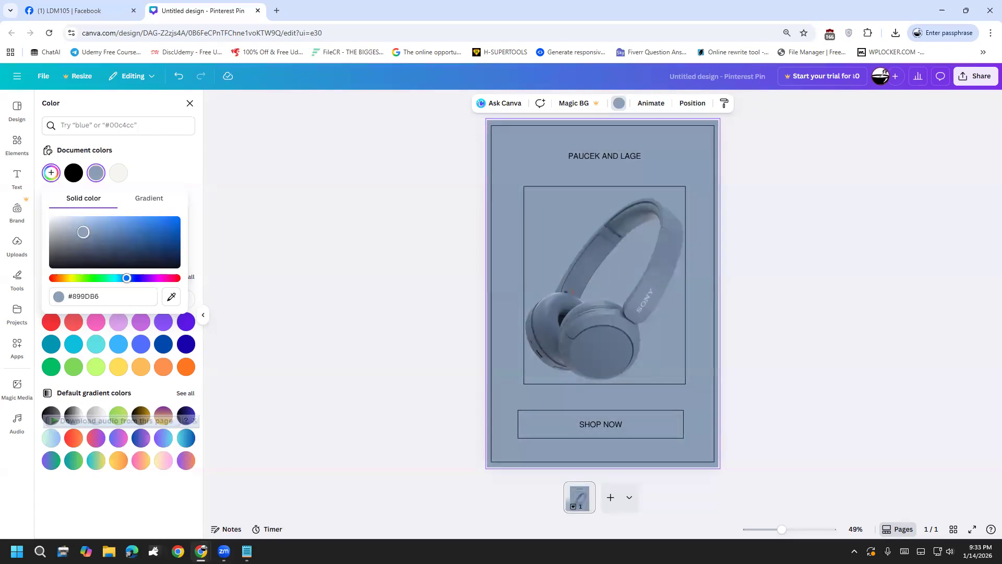
click(258, 213)
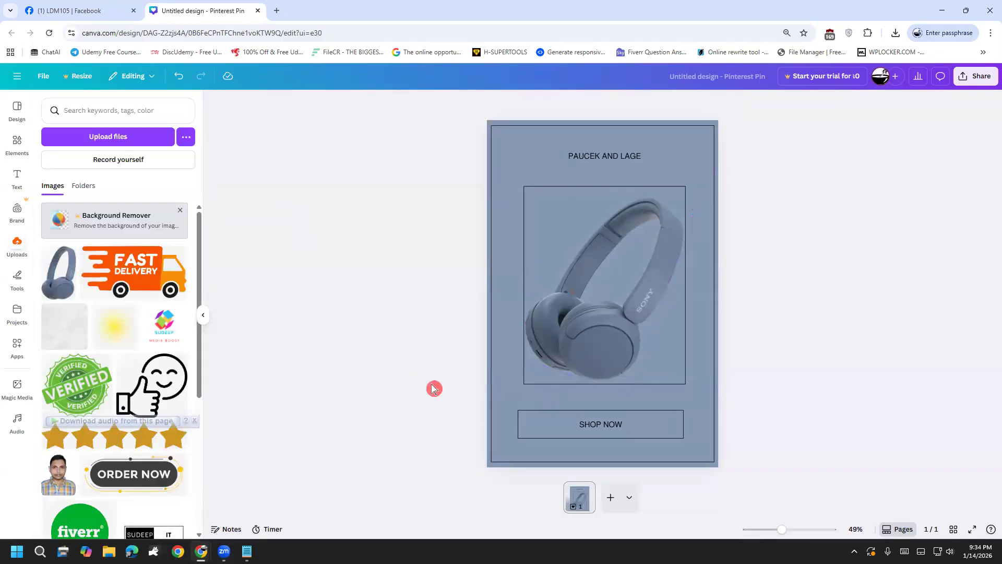
Give the square outline around the headphone a white stroke with a weight of 5.
click(577, 336)
click(378, 377)
click(535, 381)
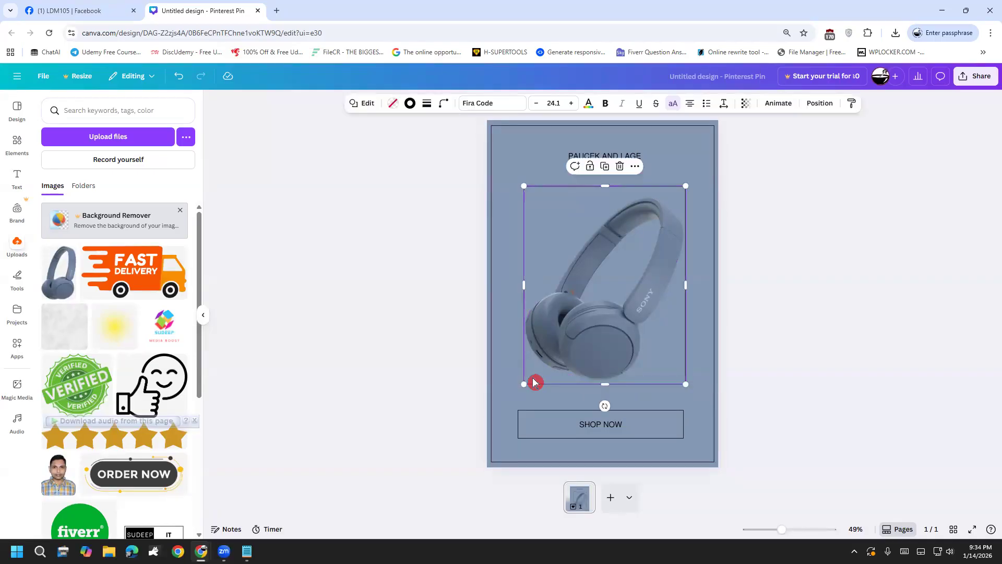
click(409, 103)
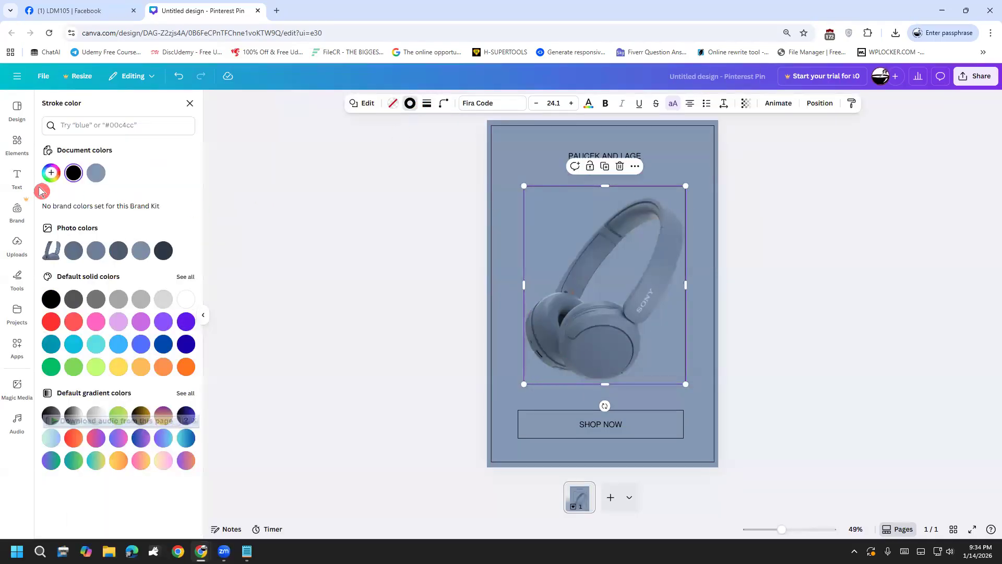
click(186, 300)
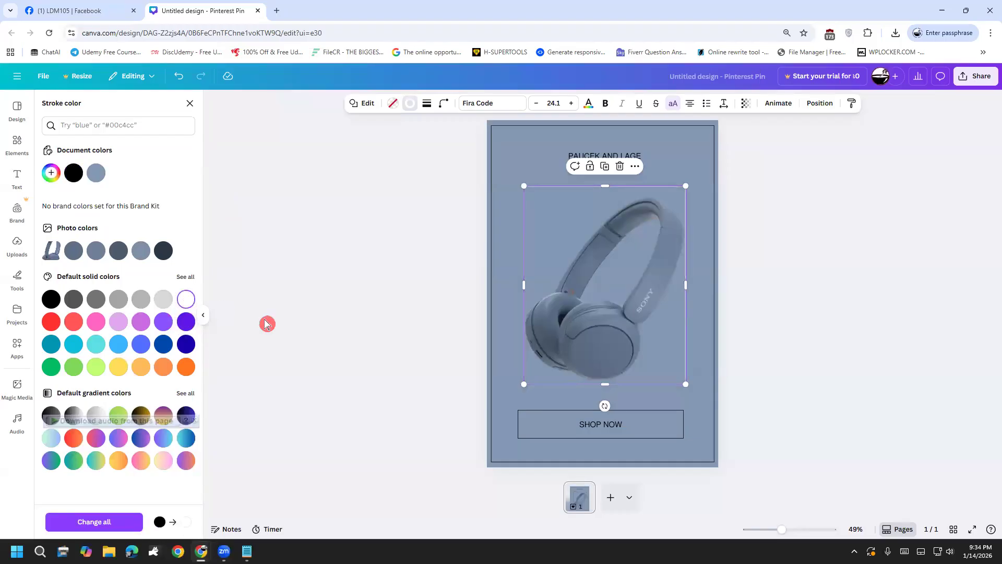
click(426, 103)
drag(371, 170, 373, 174)
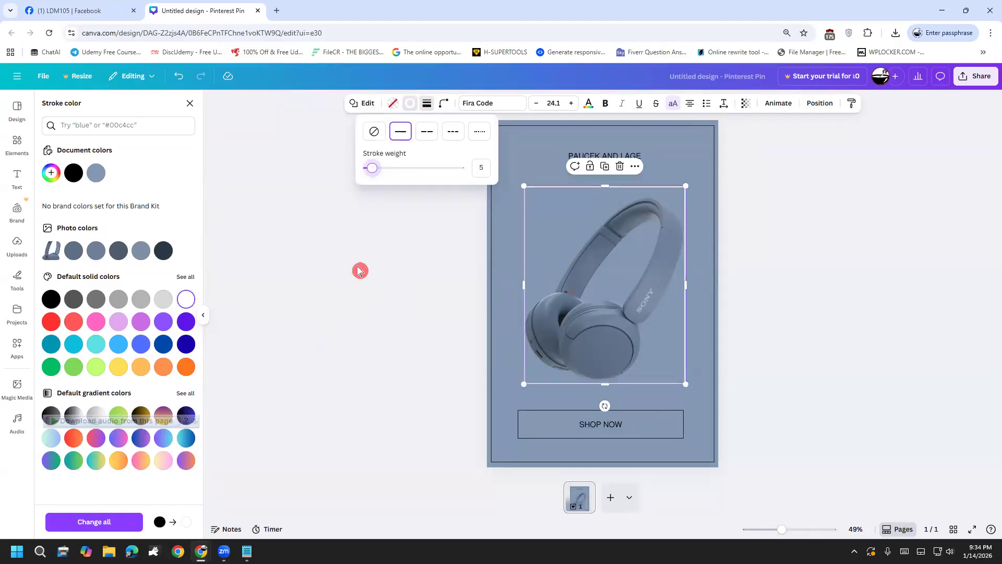
key(Escape)
click(294, 306)
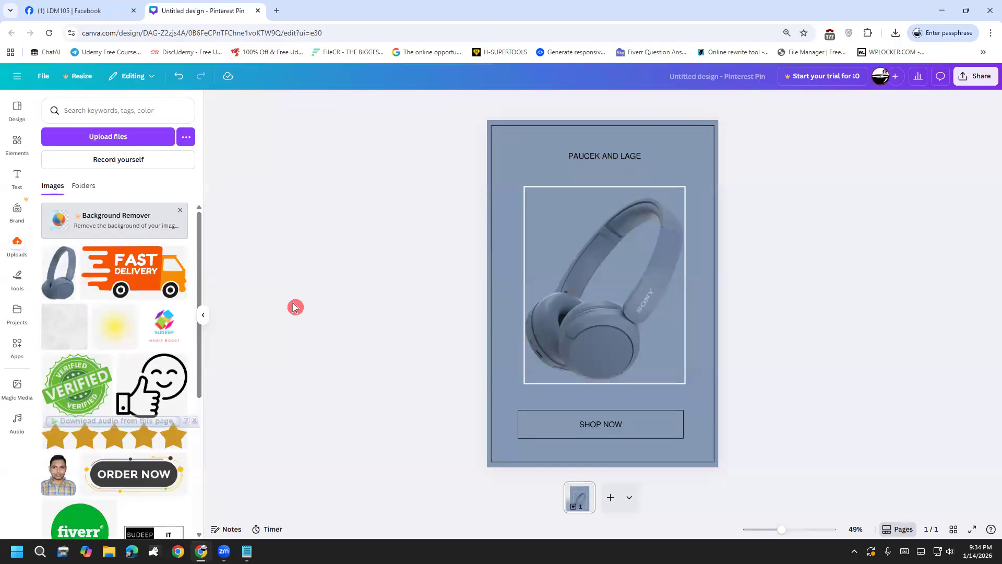
Recolor the square outline's stroke with the darkest color taken from the headphone photo.
click(524, 218)
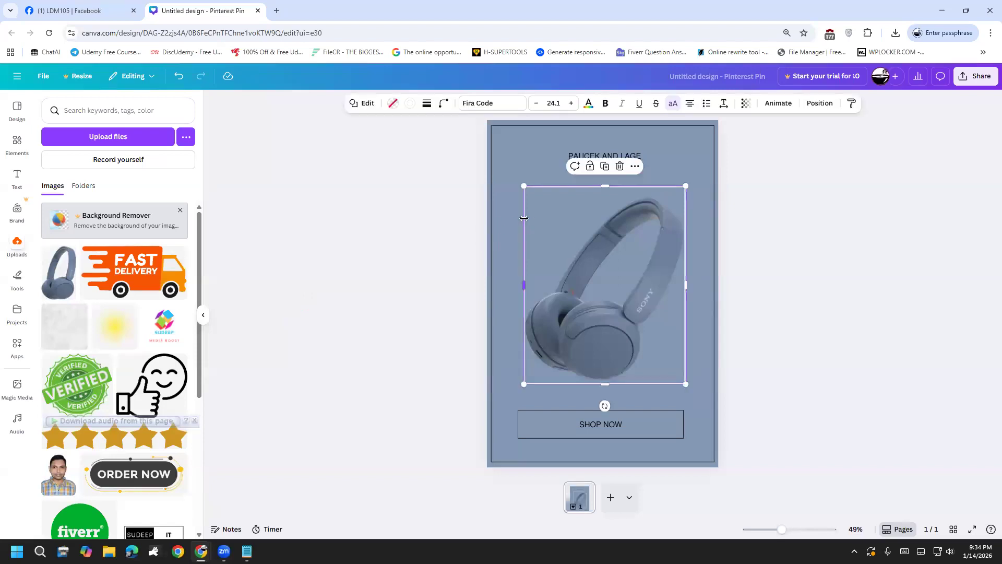
click(410, 107)
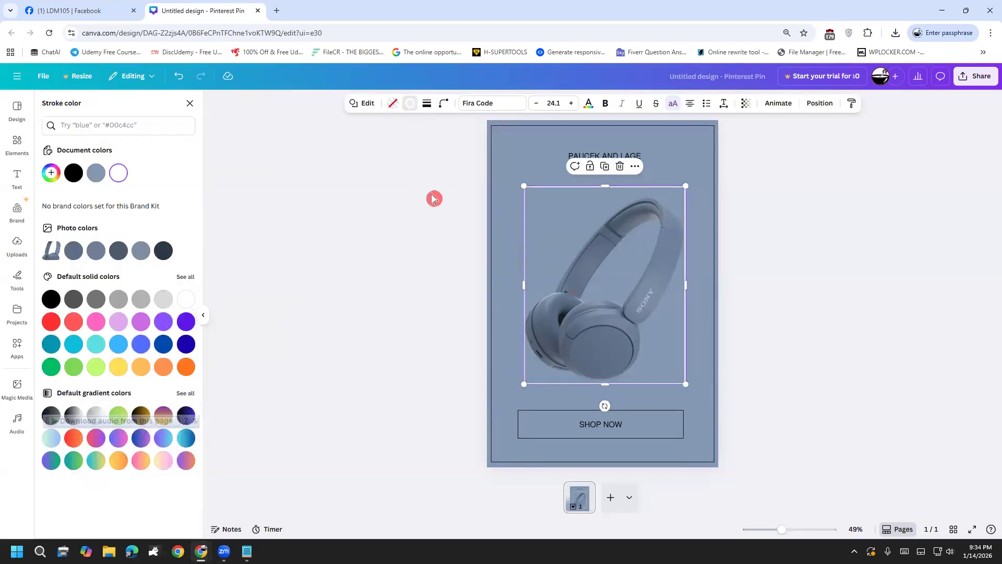
click(409, 112)
click(424, 106)
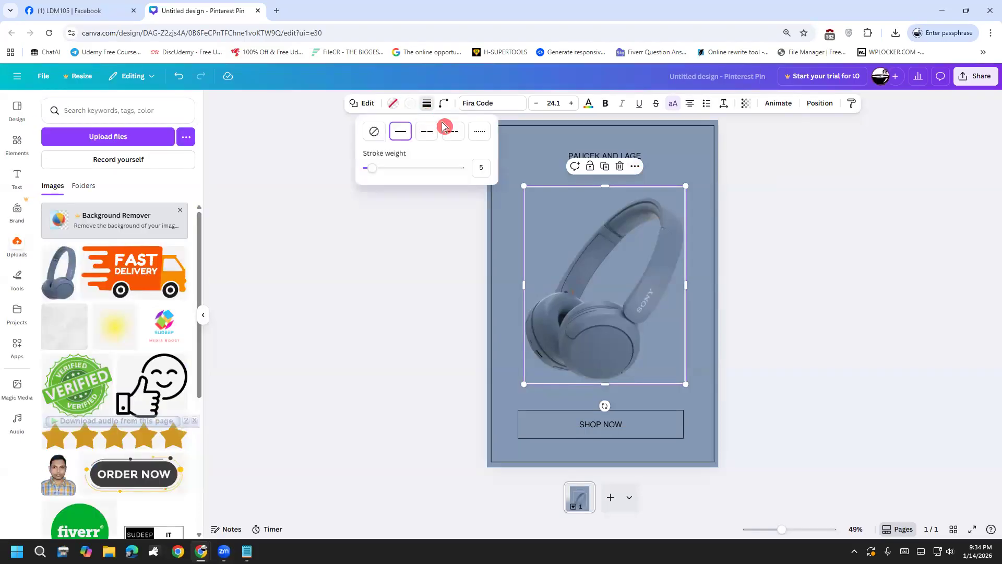
click(405, 108)
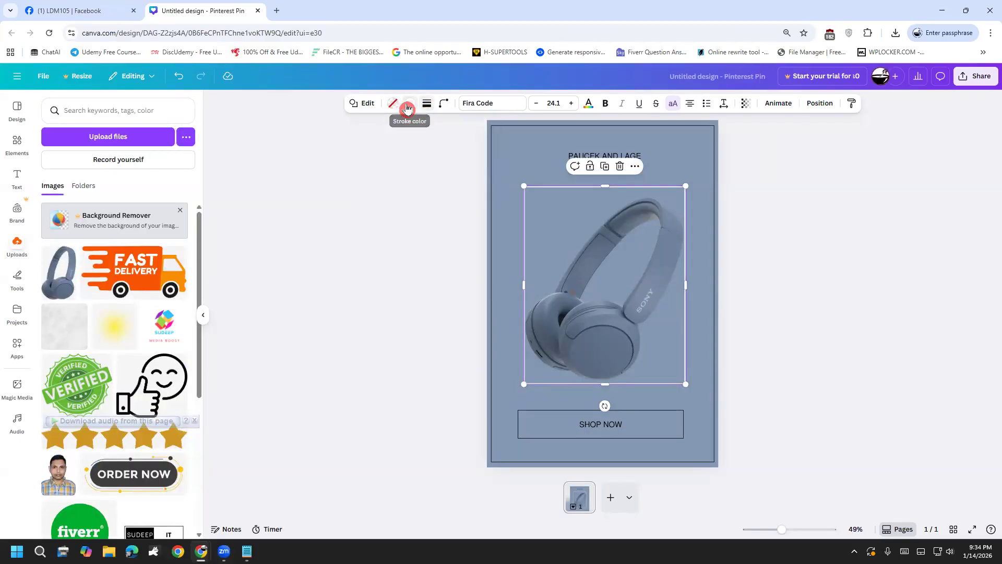
click(164, 251)
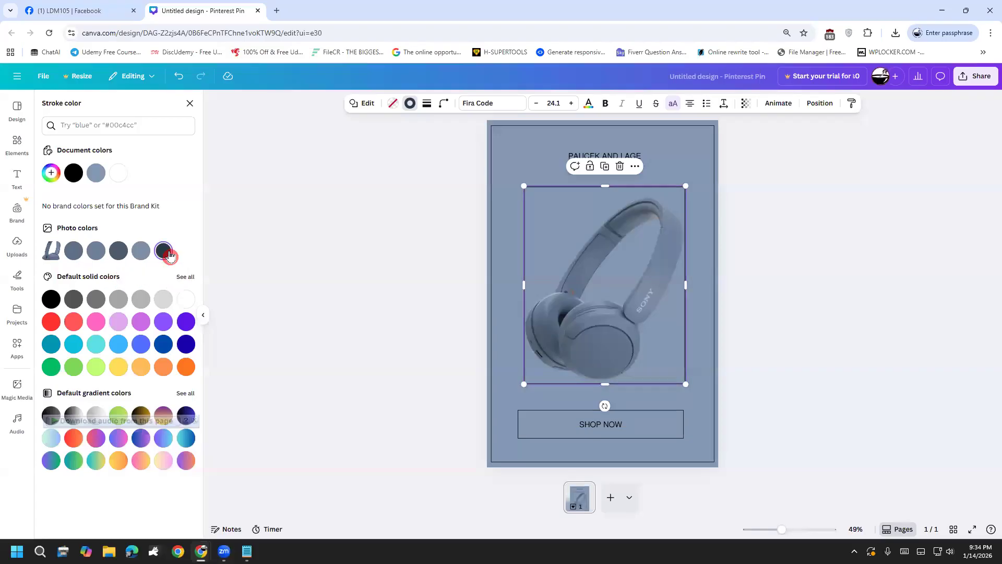
Try a gray-blue photo color and red for the square outline's stroke, settling on the dark slate photo color.
click(73, 252)
click(259, 243)
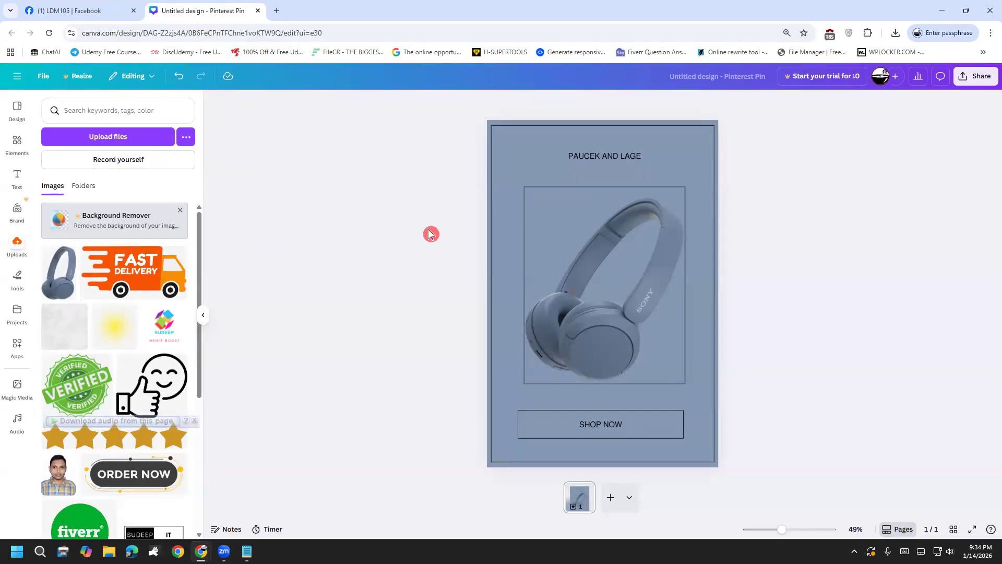
click(526, 228)
click(410, 104)
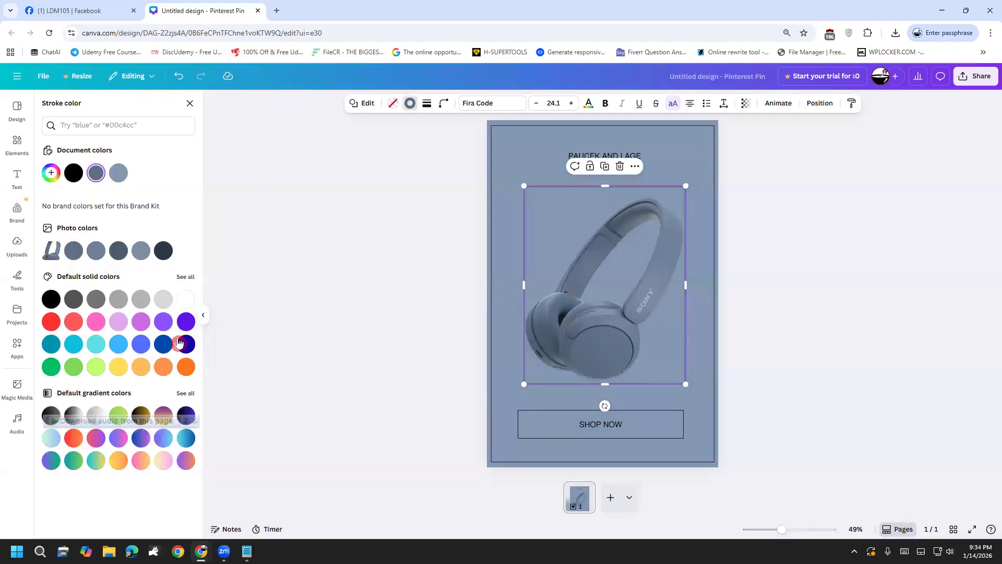
click(47, 324)
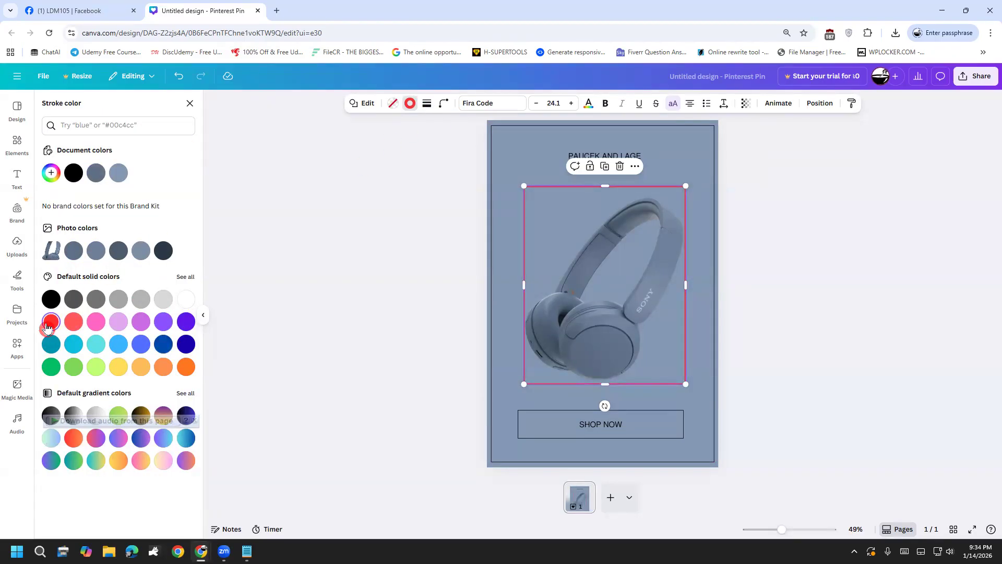
click(124, 253)
click(292, 248)
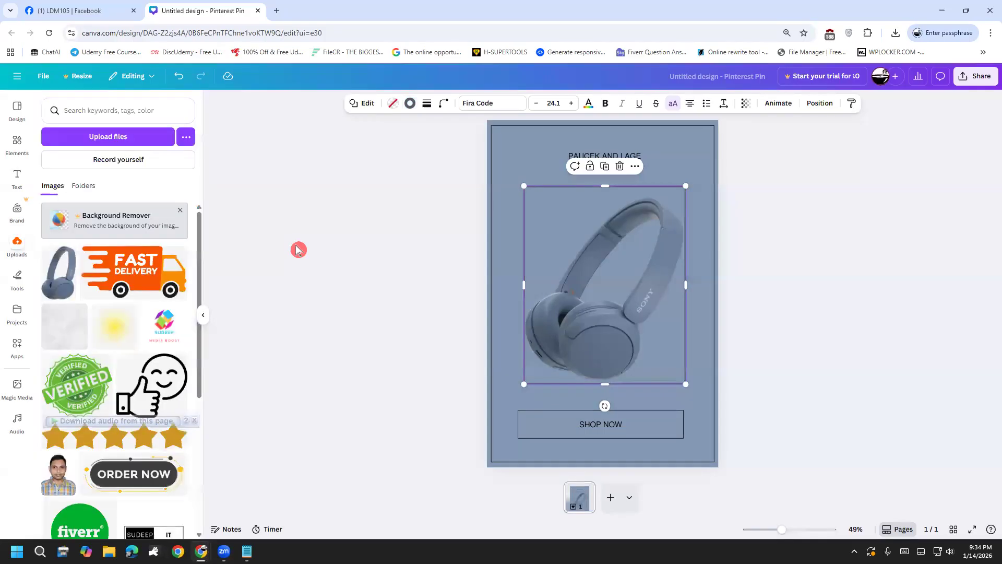
Unlock the outer page border and recolor its stroke with the first solid gray-blue photo color.
click(493, 248)
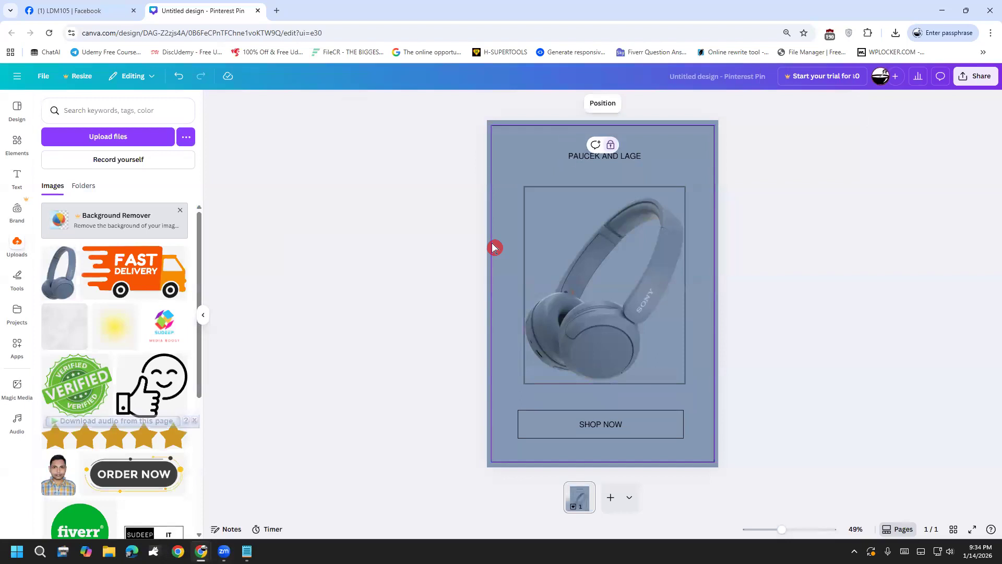
click(611, 150)
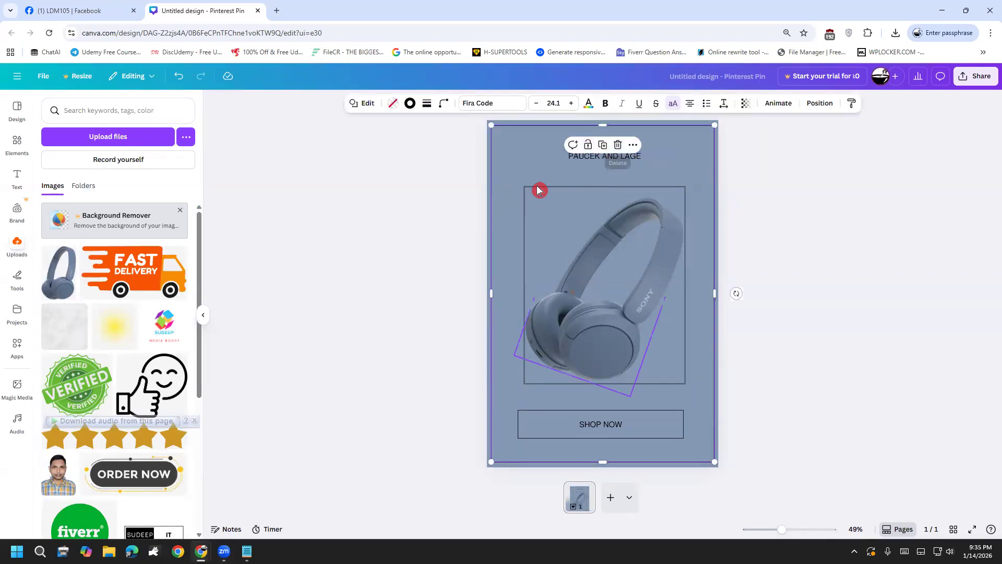
click(410, 104)
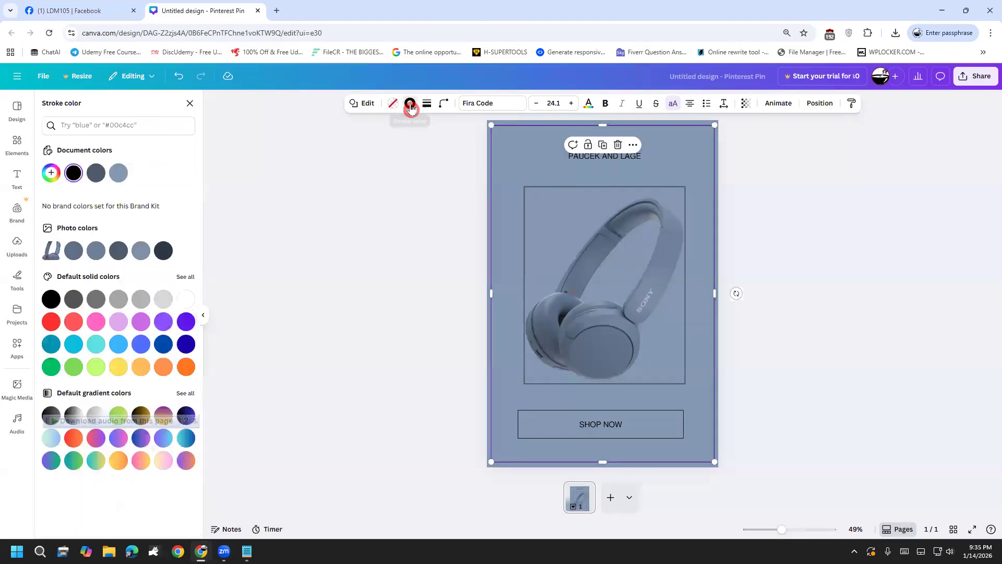
click(73, 251)
click(307, 257)
click(310, 261)
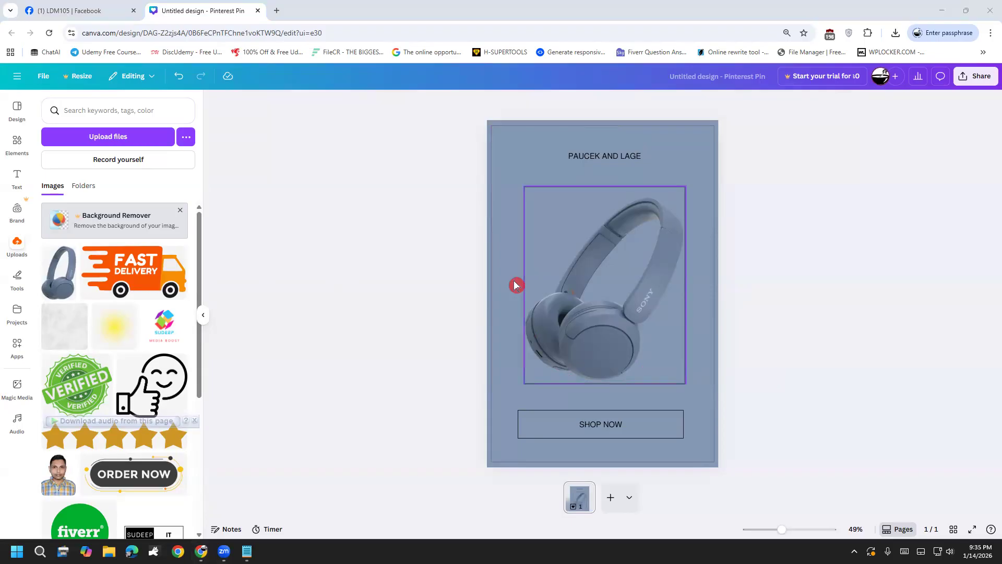
Try deleting the square outline around the headphone, then undo the deletion.
click(525, 247)
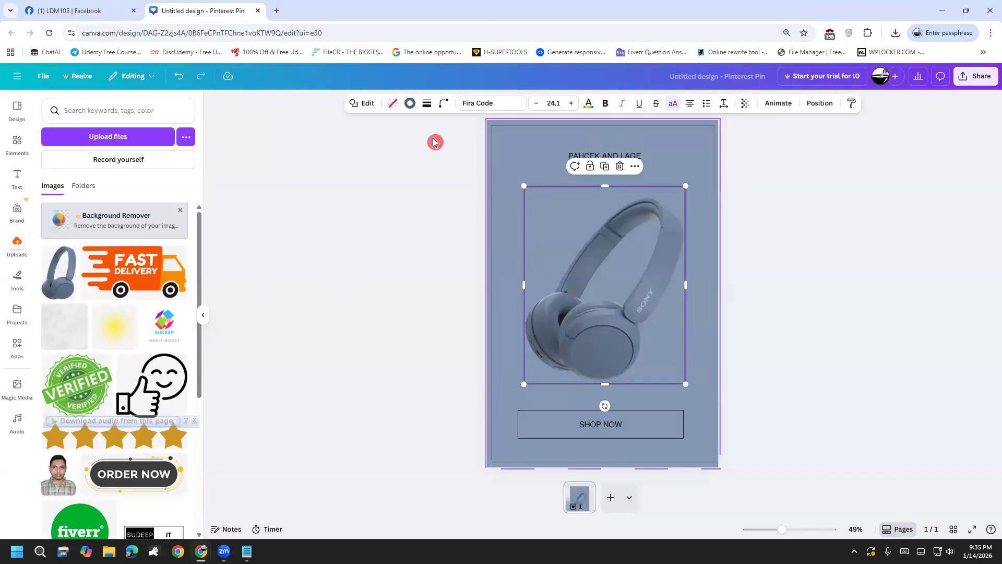
click(622, 167)
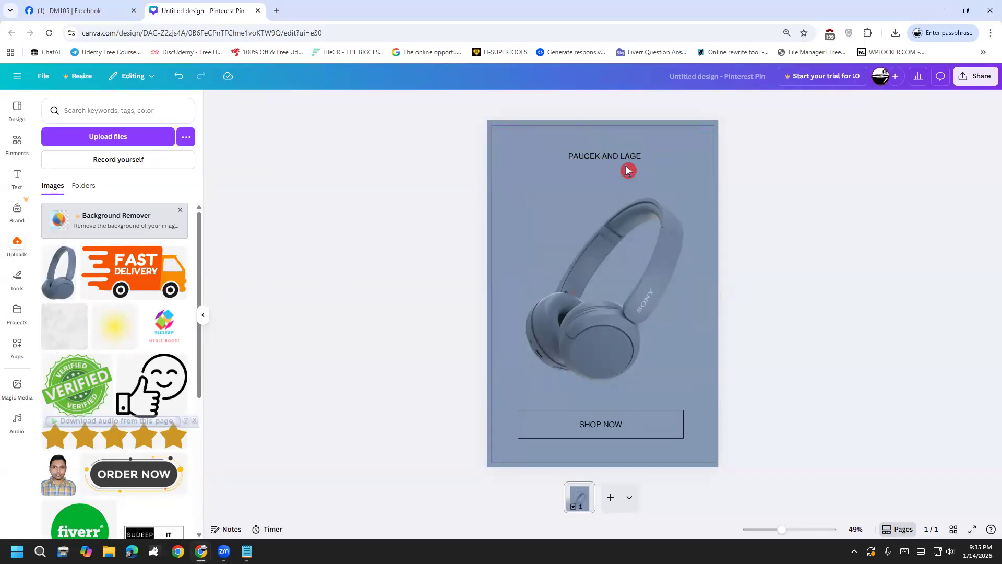
click(672, 242)
click(761, 184)
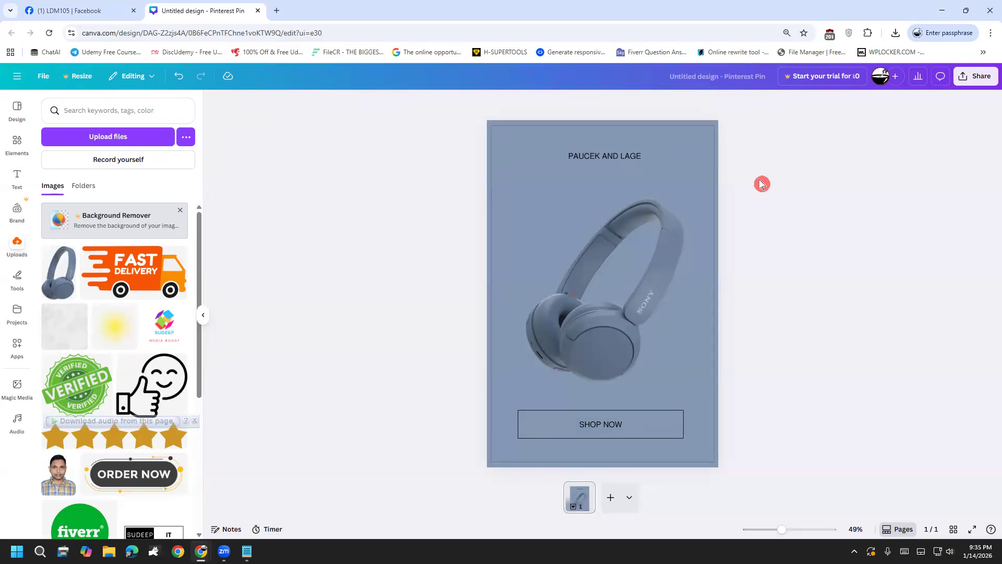
key(ctrl+z)
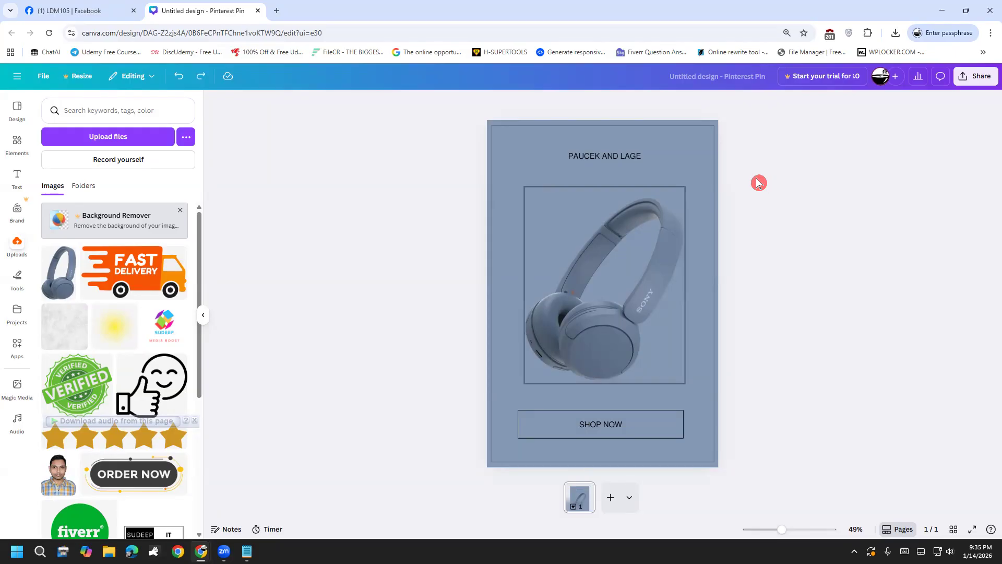
Set the square outline's corner rounding to 36, trying 3 sides before returning it to 4 sides.
click(681, 189)
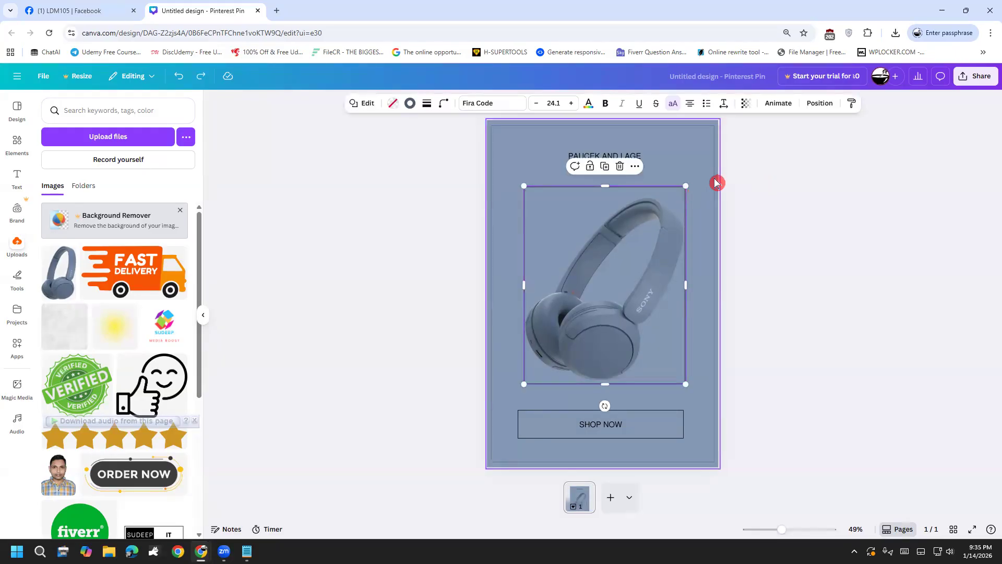
click(733, 162)
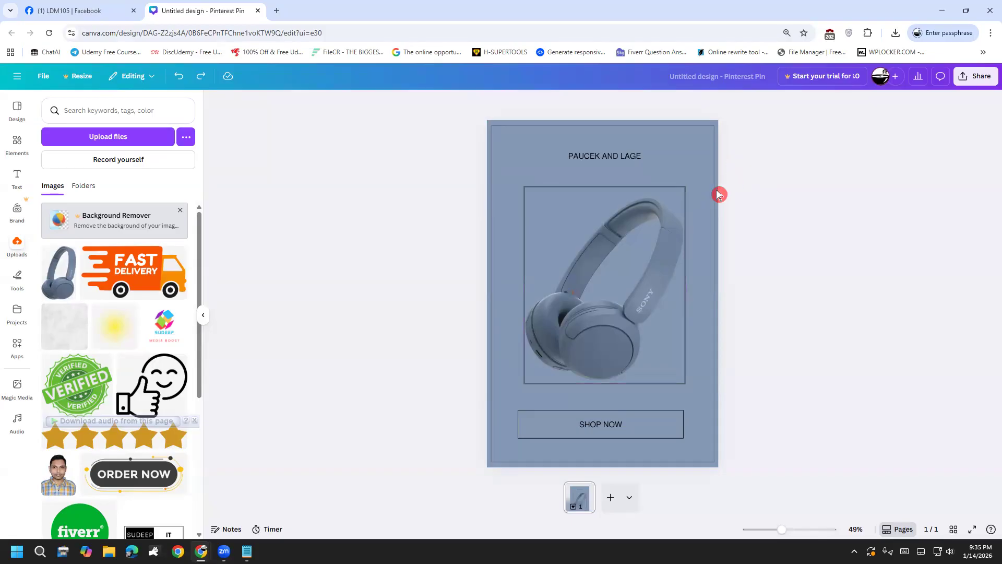
click(686, 206)
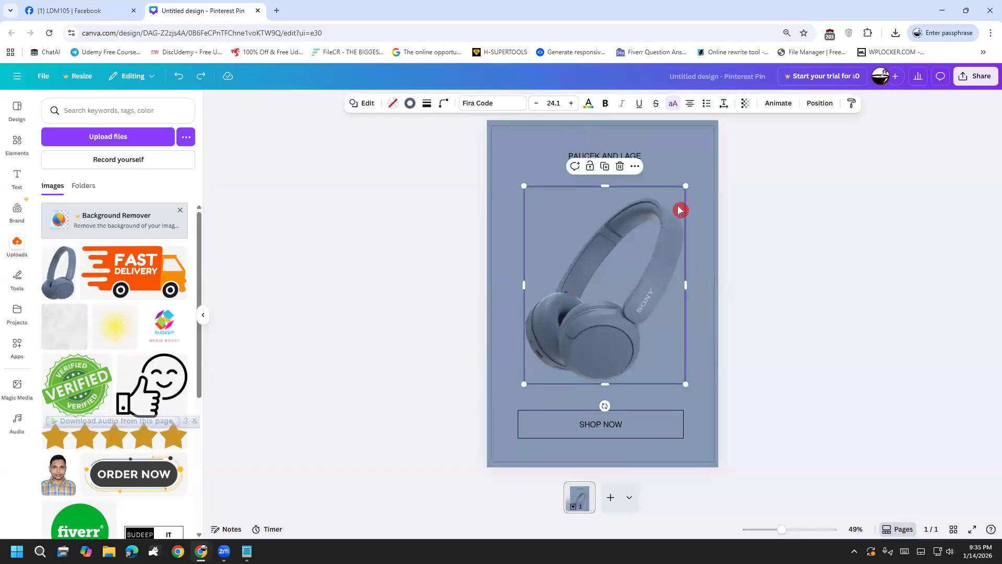
click(443, 103)
drag(400, 144, 398, 144)
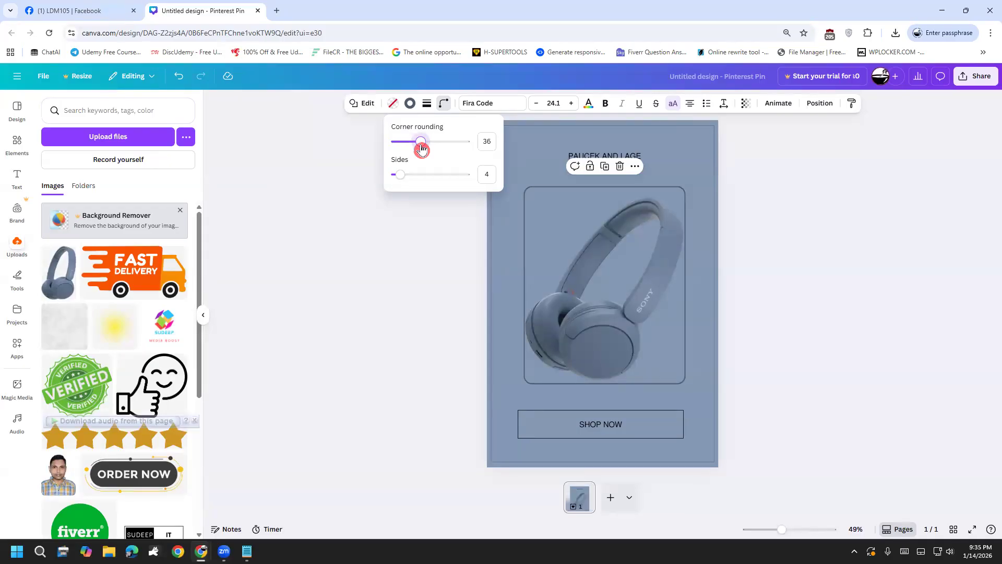
drag(421, 146, 420, 147)
drag(397, 181, 398, 182)
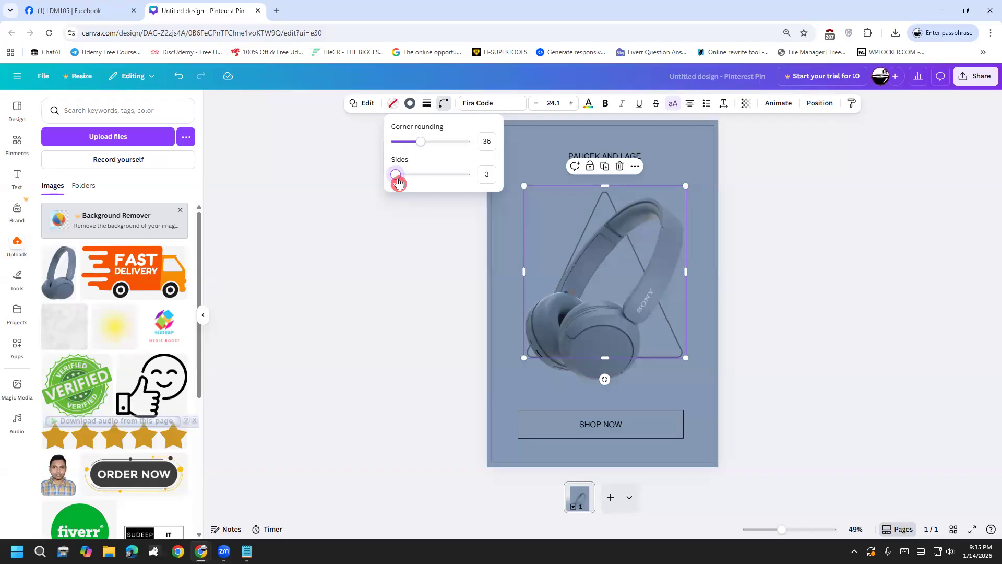
drag(394, 183, 399, 184)
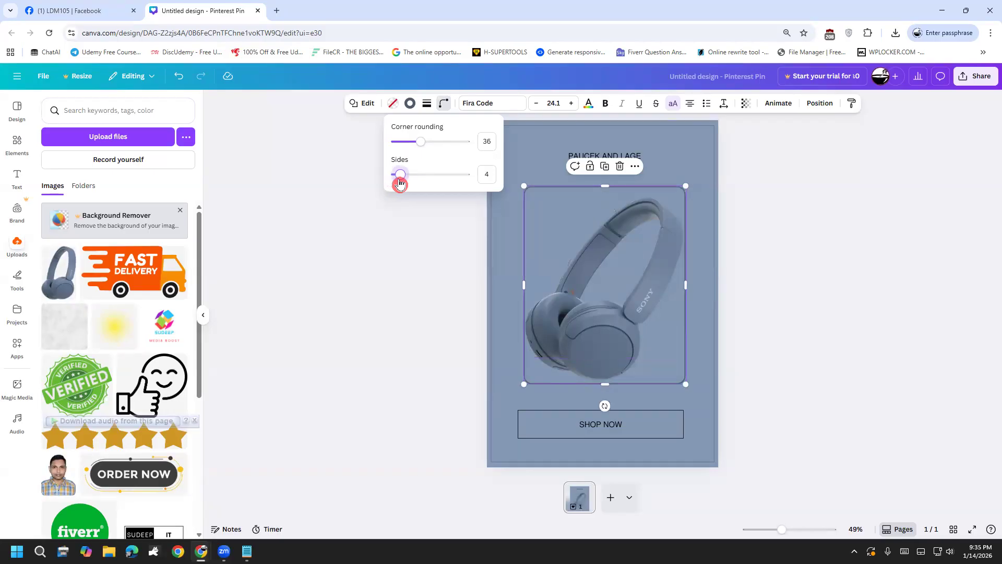
click(374, 275)
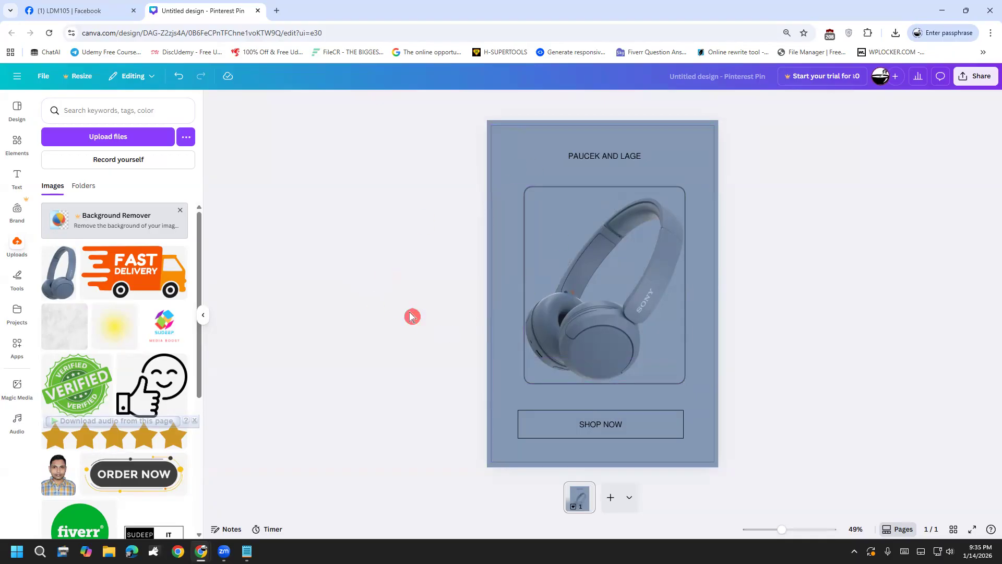
Try purple and orange strokes on the rounded outline, settling on the default black-to-blue gradient.
click(529, 190)
click(410, 106)
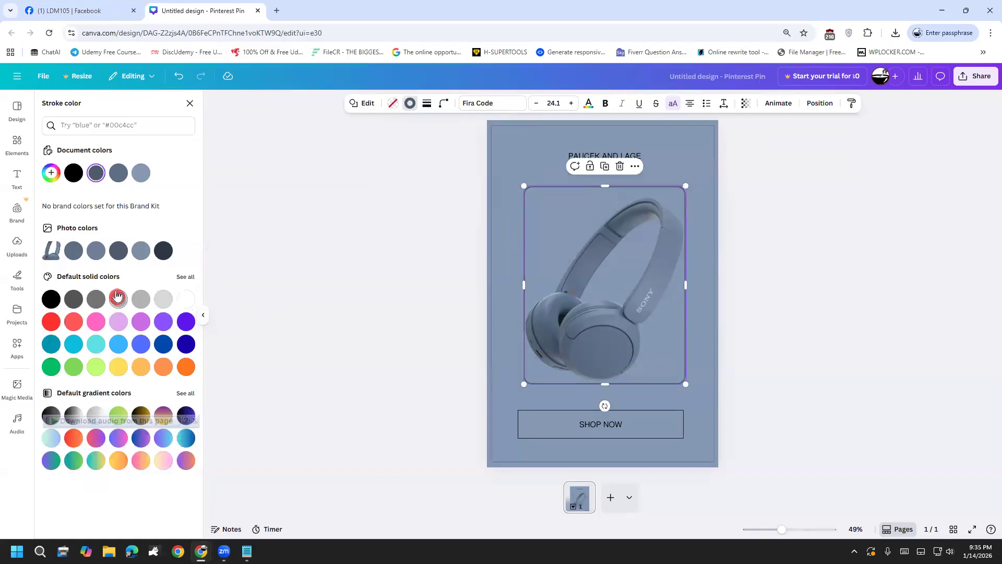
click(163, 322)
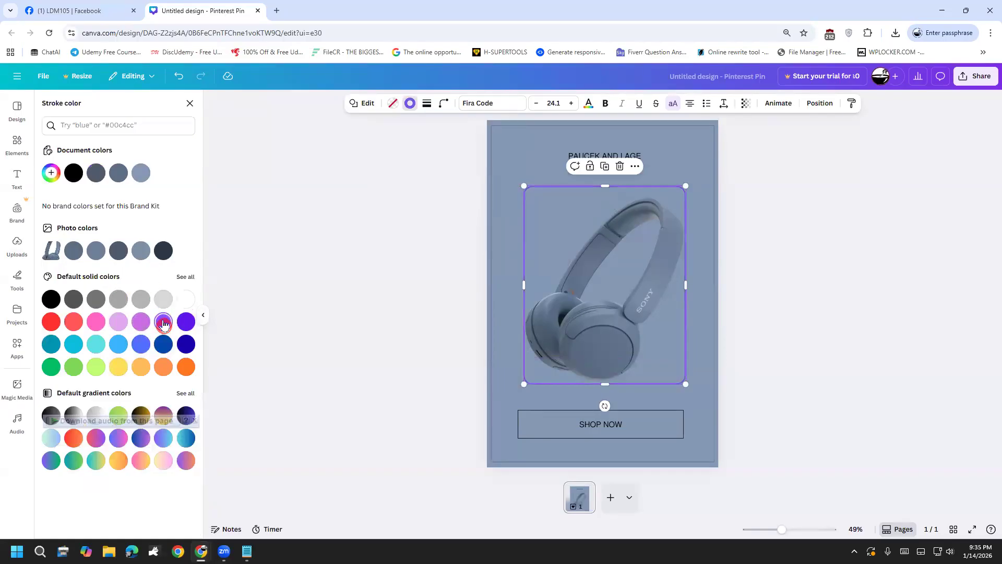
click(182, 328)
click(187, 370)
click(163, 373)
click(186, 415)
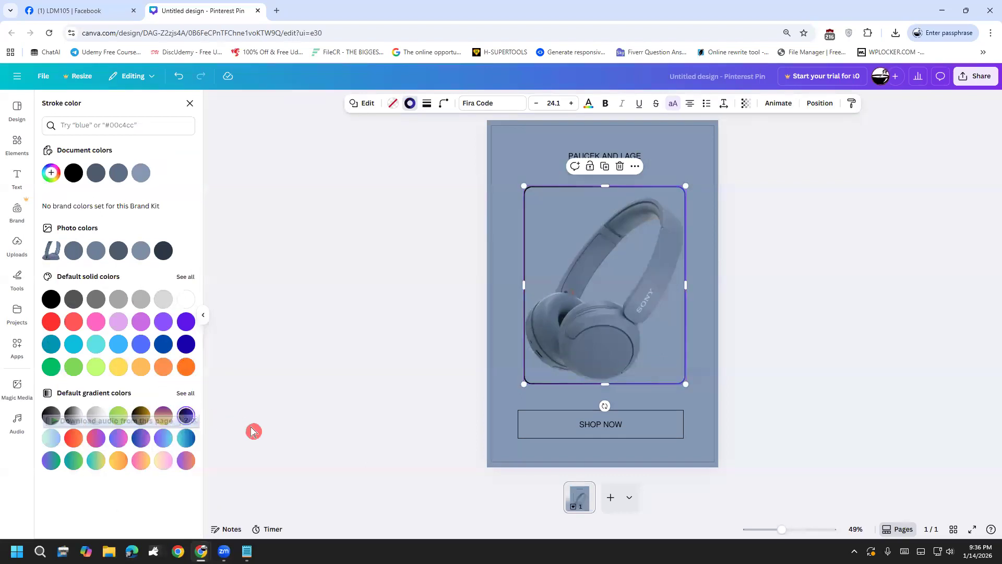
Try black-to-blue, yellow-to-pink, pink-to-yellow and yellow-to-orange gradients for the page background.
click(498, 346)
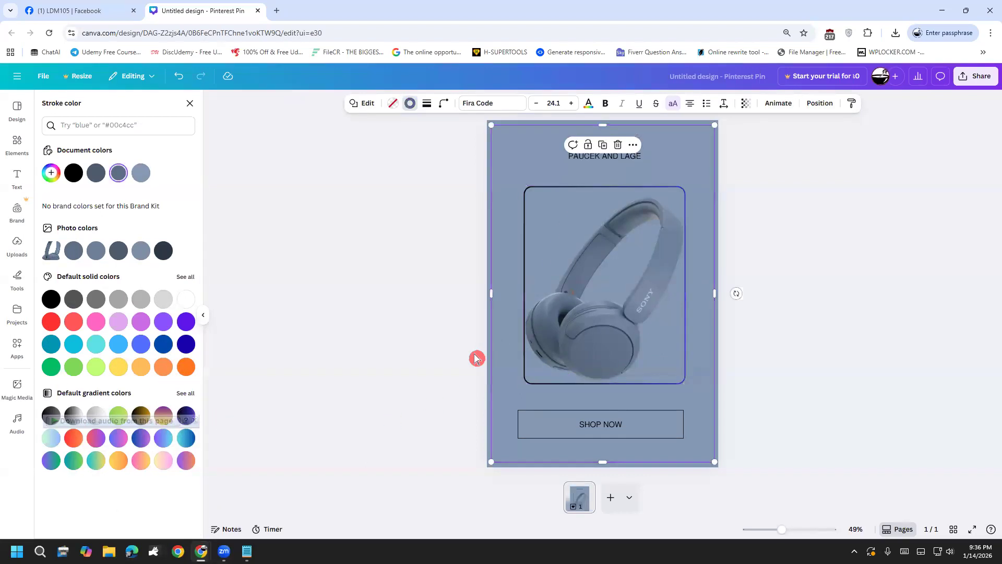
click(486, 357)
click(488, 357)
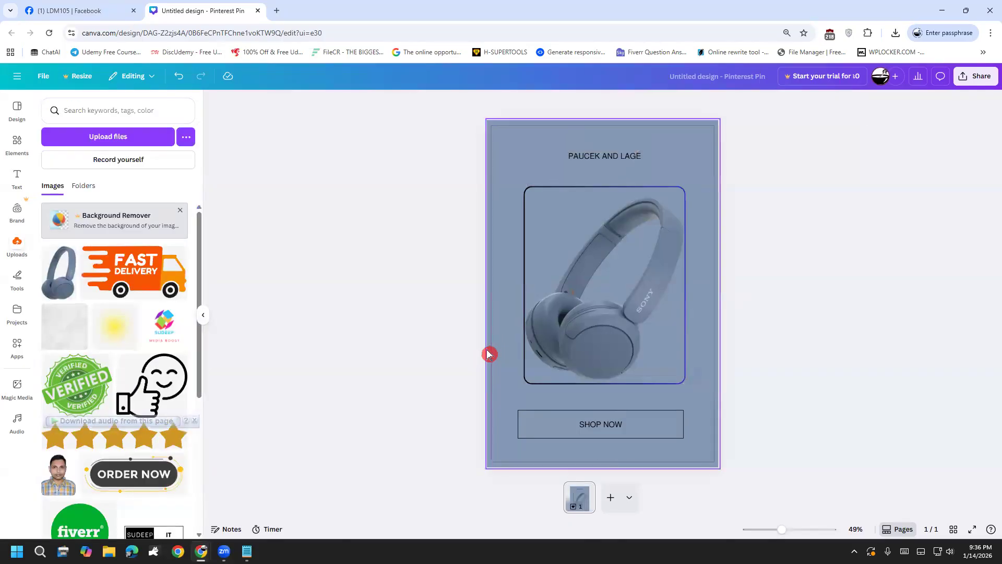
click(619, 103)
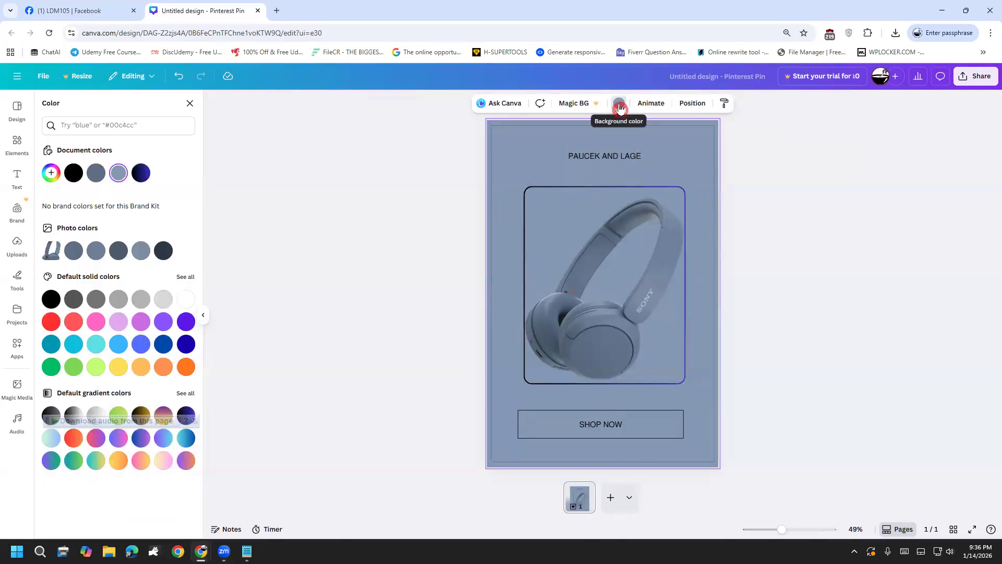
click(153, 174)
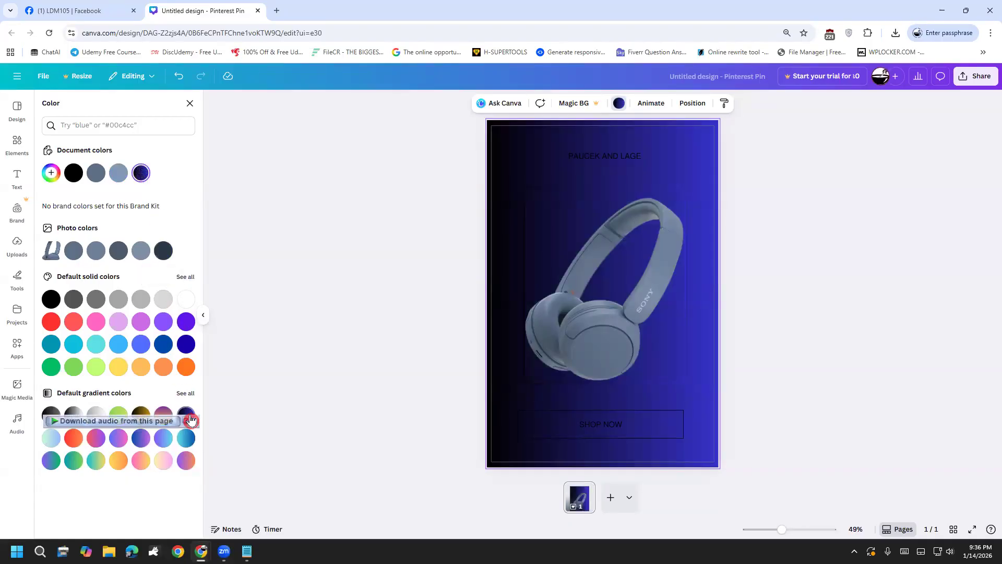
click(188, 459)
click(164, 460)
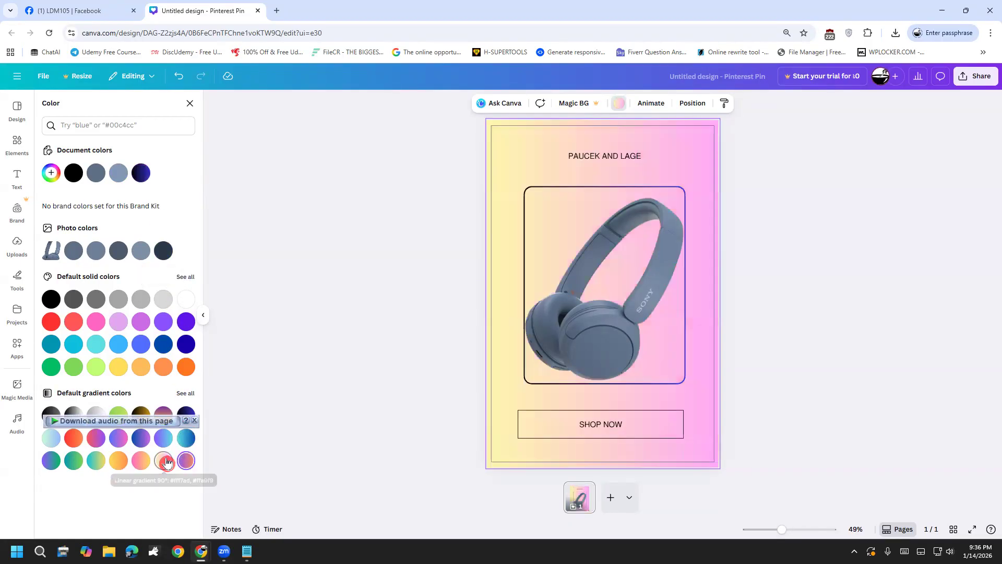
click(143, 462)
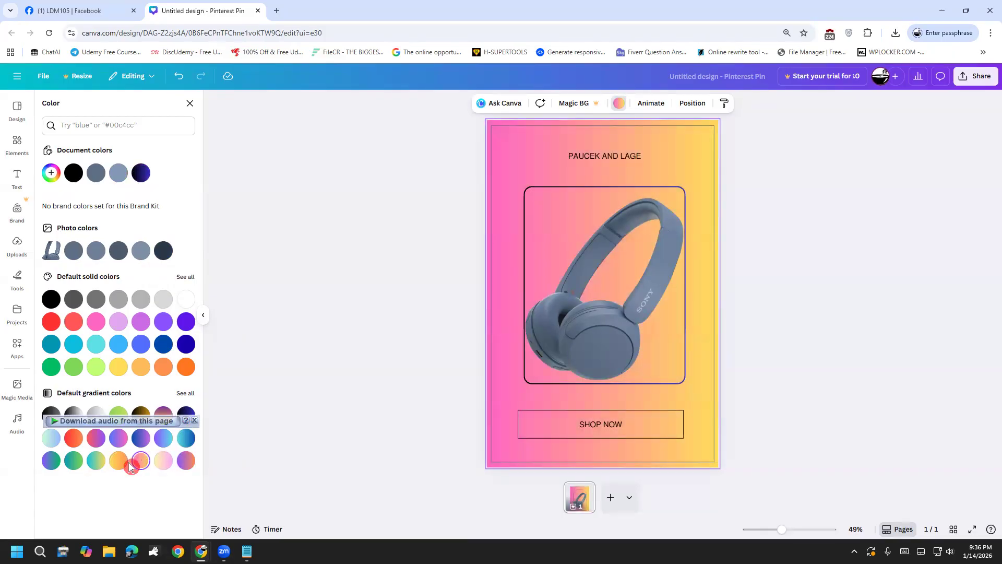
click(124, 465)
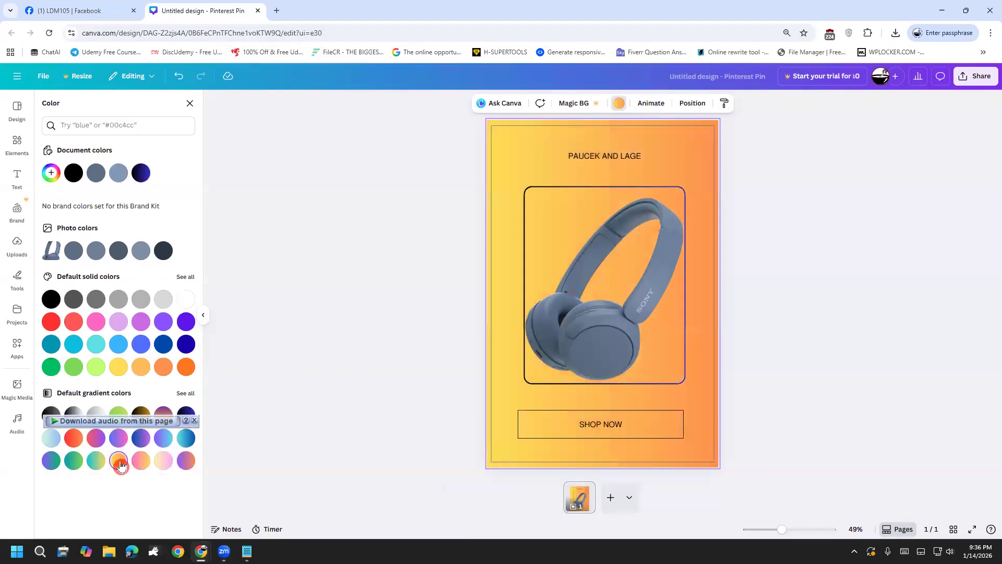
click(186, 415)
Try the darker headphone photo colors and black #000000 as the solid page background.
click(163, 253)
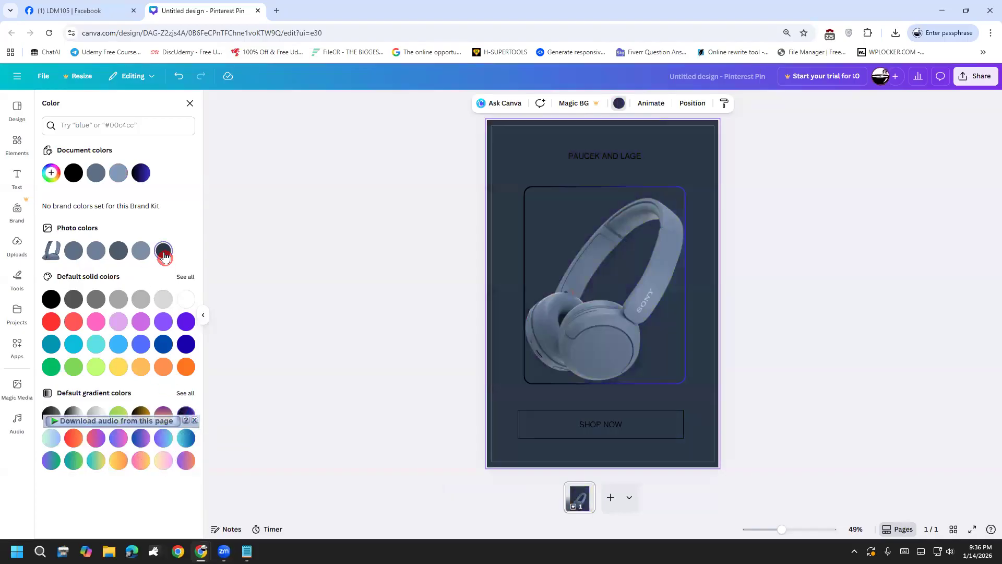
click(123, 253)
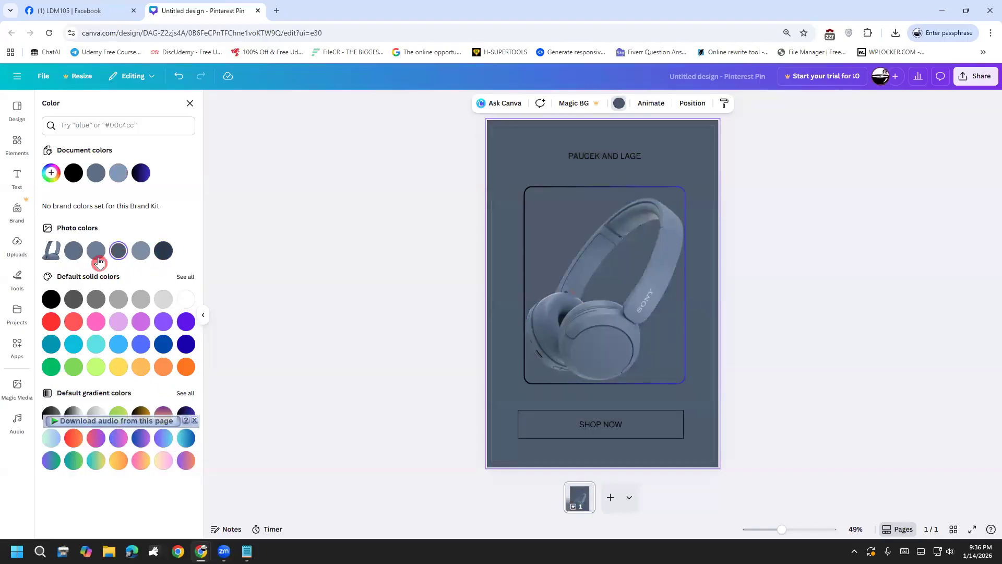
click(76, 255)
click(76, 174)
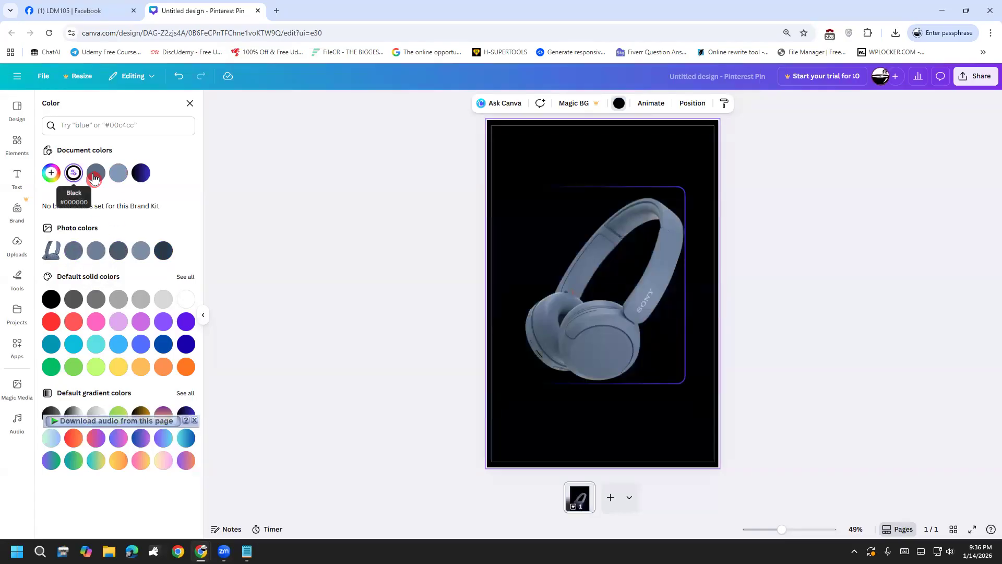
Undo the trial background colors back to the solid gray-blue page background.
click(317, 242)
key(ctrl+z)
key(ctrl+z)
key(ctrl+z)
key(ctrl+z)
key(ctrl+z)
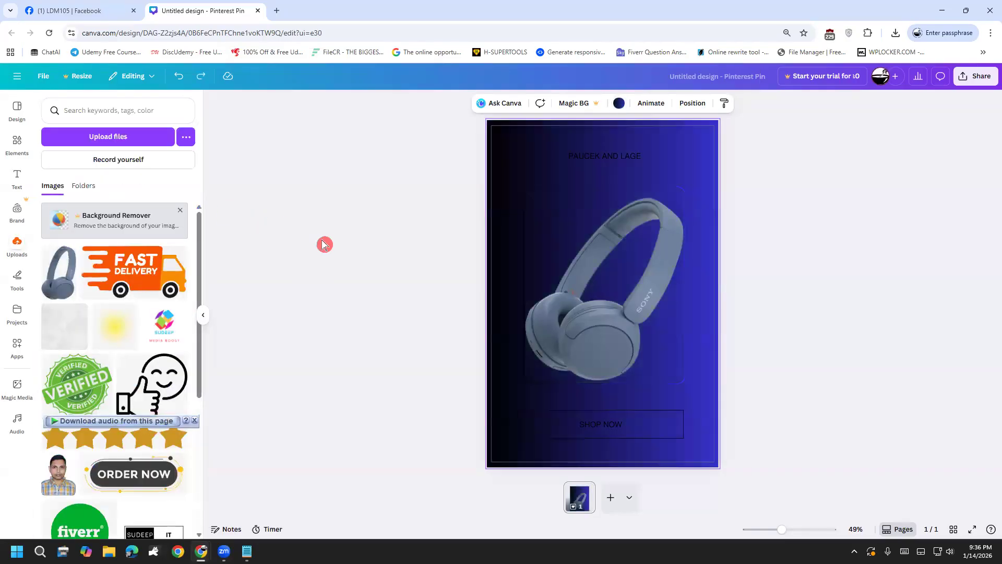
key(ctrl+y)
key(ctrl+y)
key(ctrl+y)
key(ctrl+y)
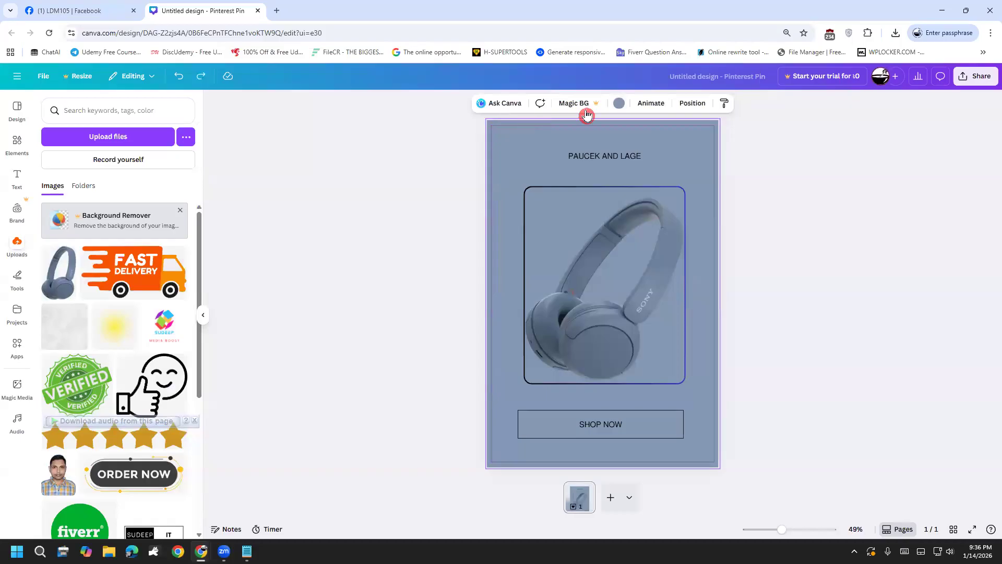
Try blue-to-purple and cyan-to-blue gradients, solid blue and purple, and the darker headphone photo colors for the page background.
click(620, 104)
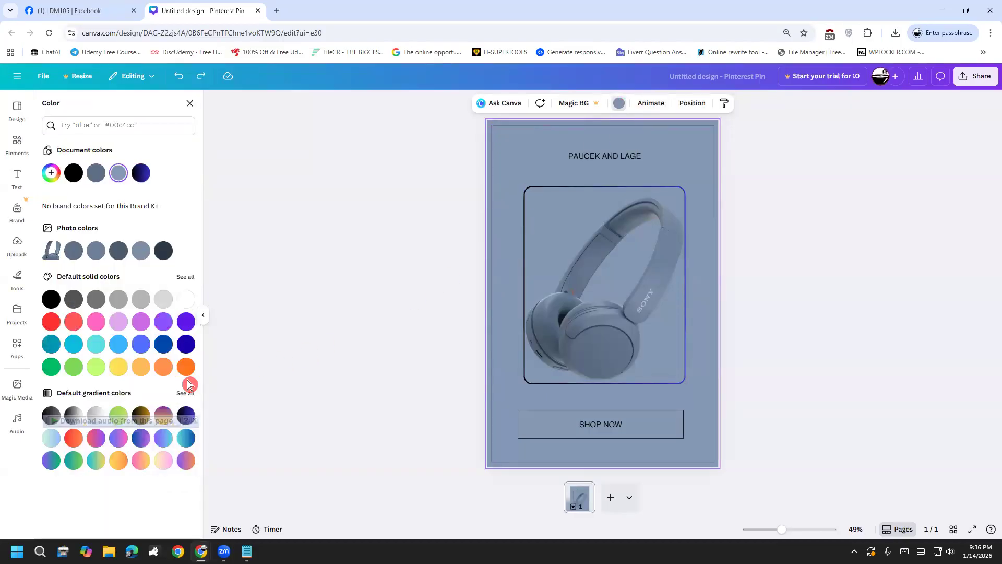
click(143, 444)
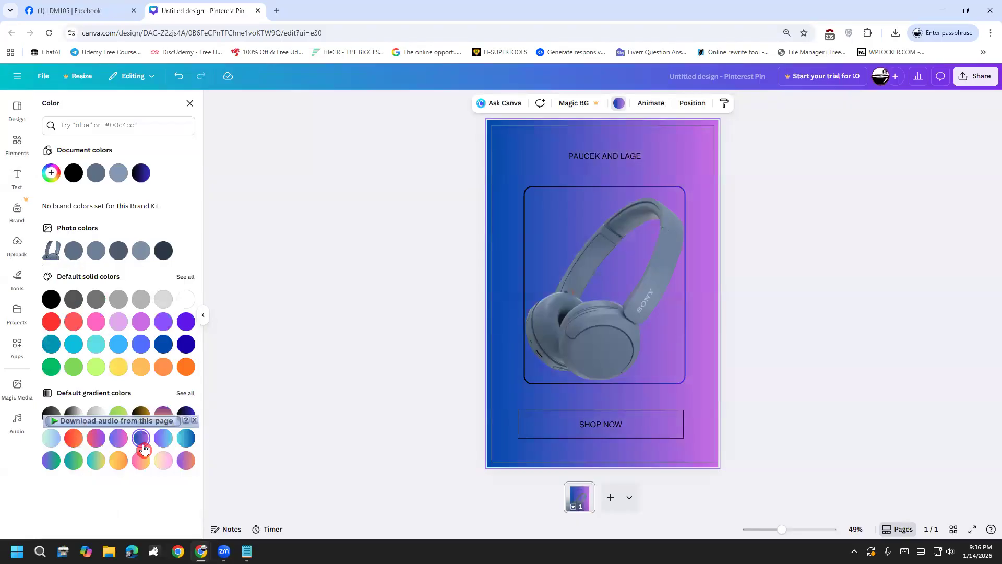
click(185, 441)
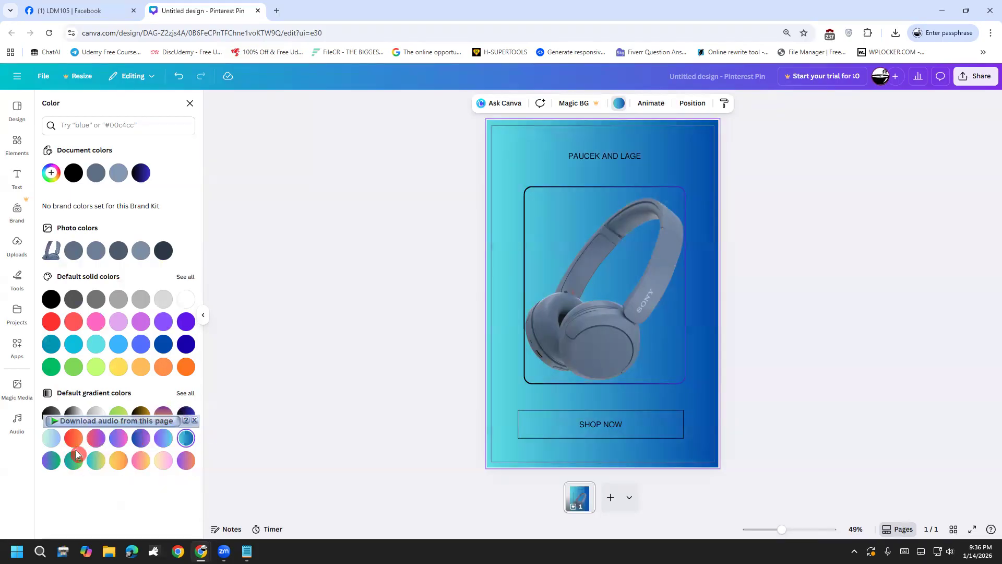
click(142, 345)
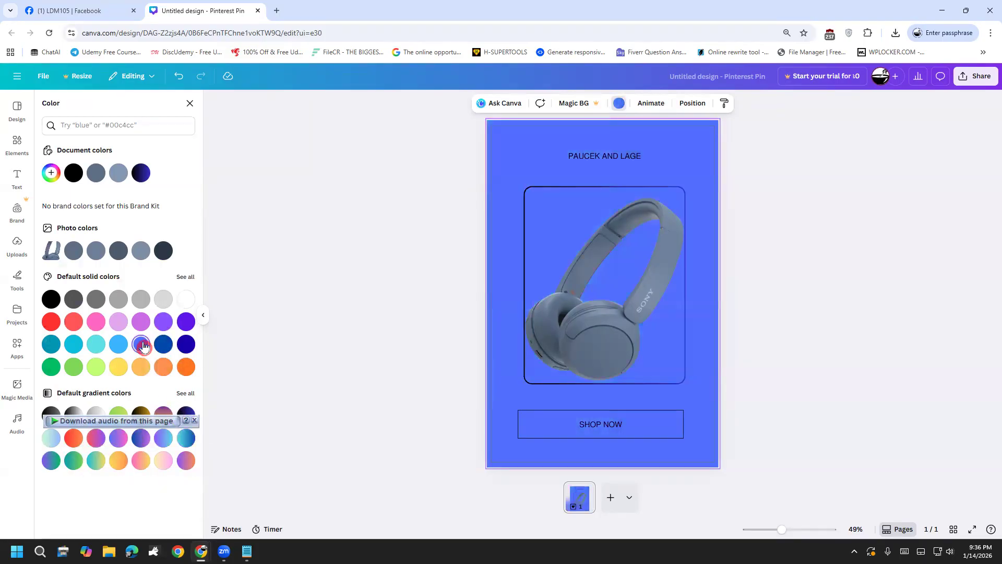
click(184, 327)
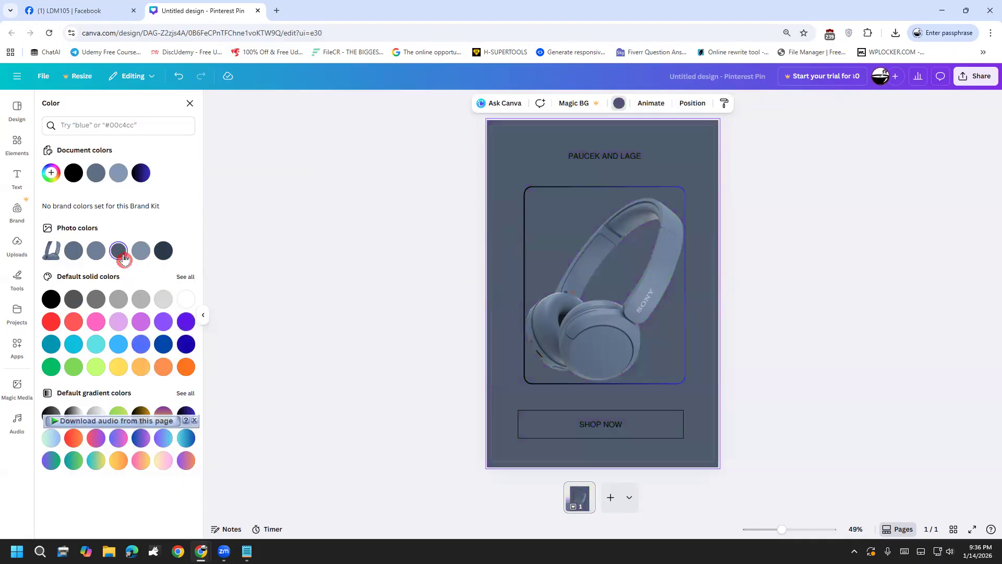
click(164, 251)
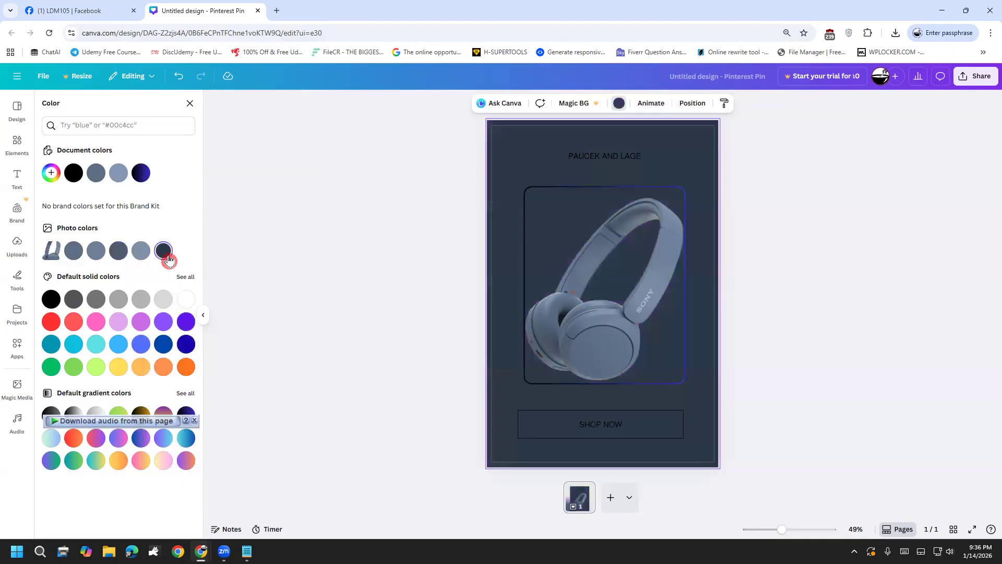
Try a custom muted gray-blue, #798899, as the solid page background.
click(50, 175)
click(79, 233)
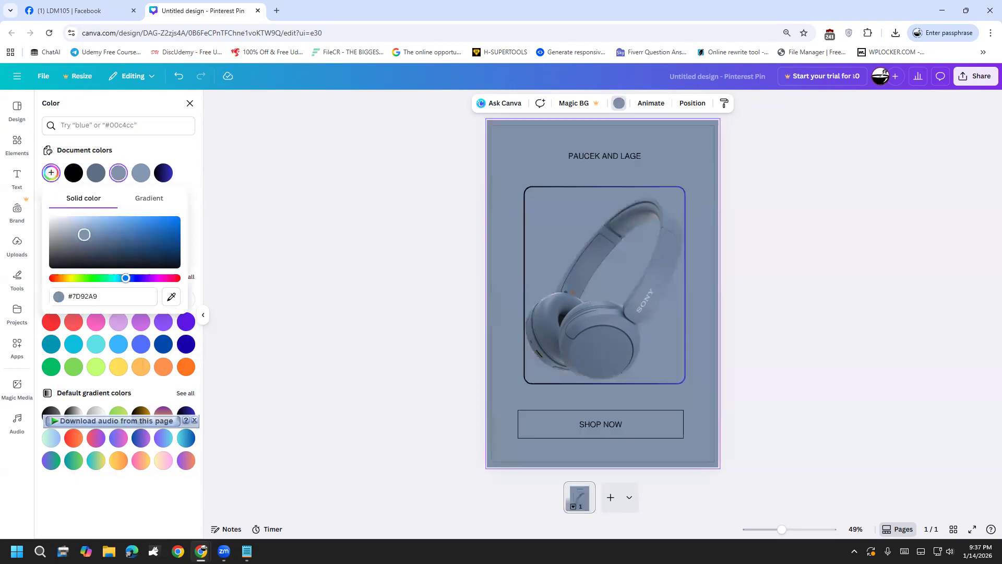
mouse_move(80, 234)
mouse_down()
mouse_move(71, 229)
mouse_move(76, 236)
mouse_up()
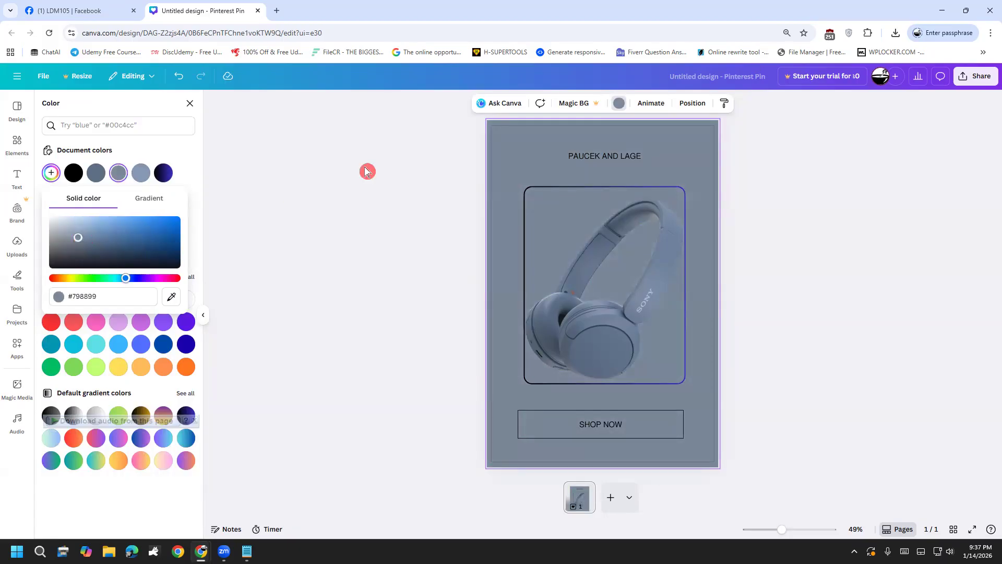
Try #7689A2, sampled with the eyedropper from the headphone's lighter band, as the page background.
click(52, 174)
click(52, 174)
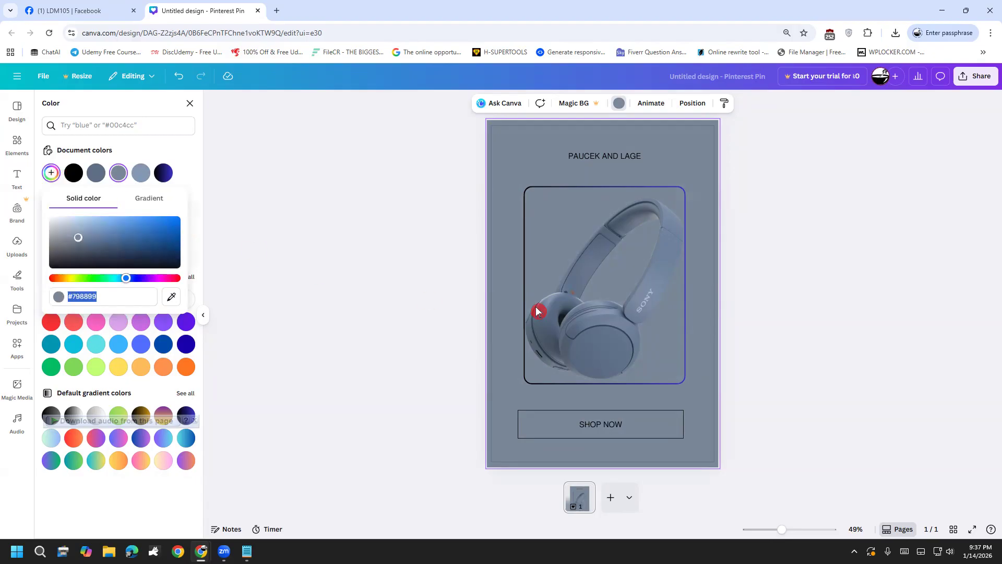
click(171, 296)
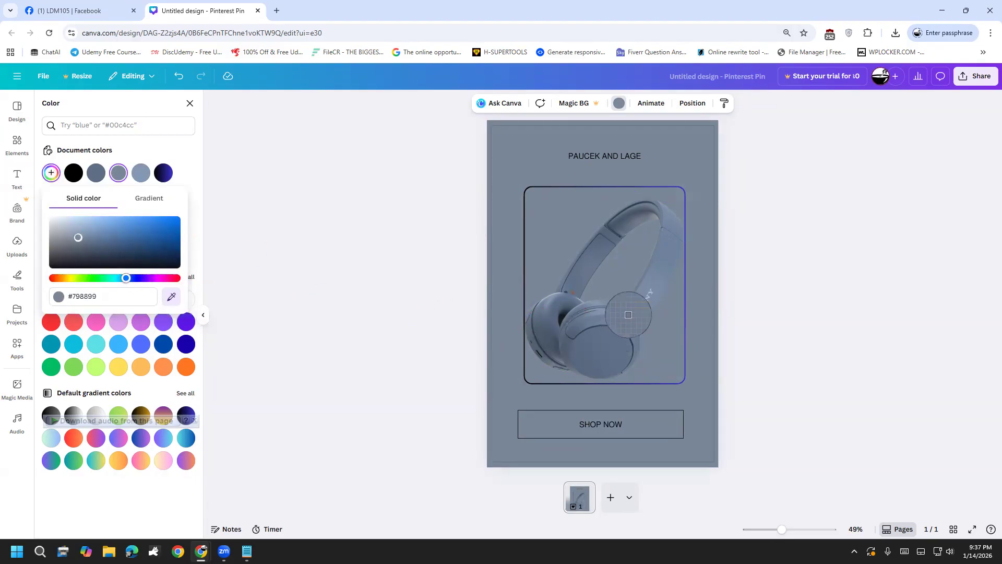
click(654, 282)
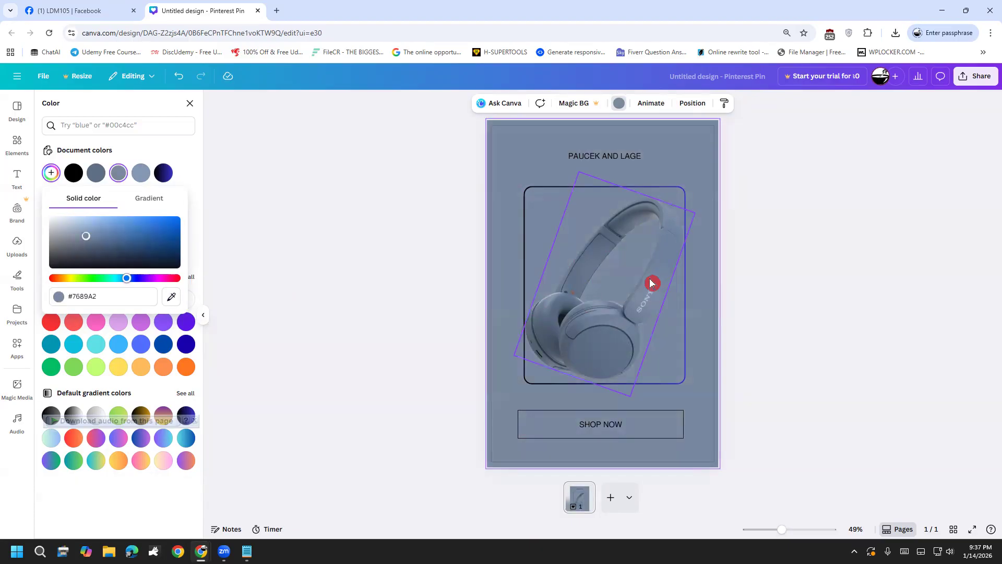
click(330, 300)
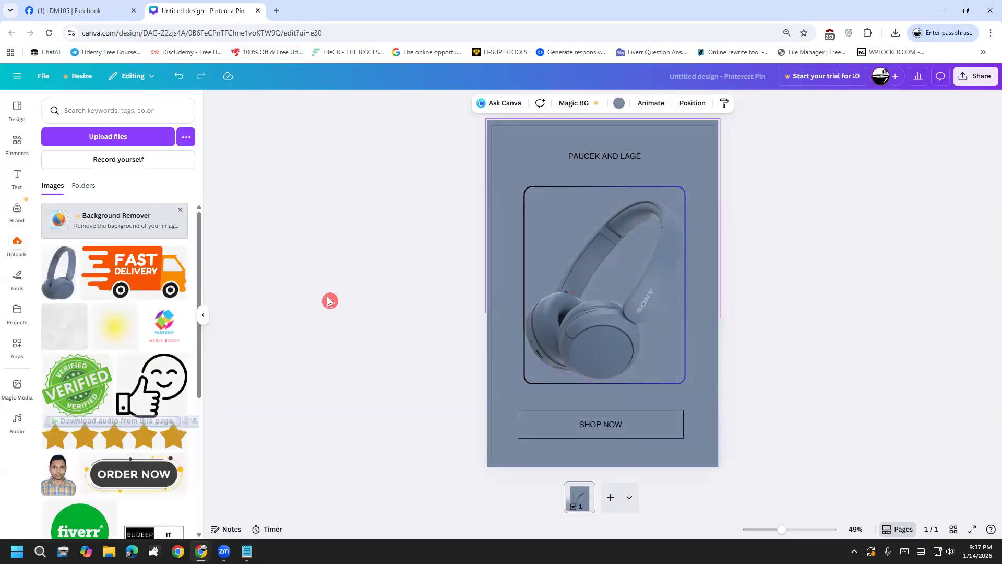
Set the page background to dark navy #2E4055, sampled with the eyedropper from the shadow above the headphone's ear cup.
click(534, 193)
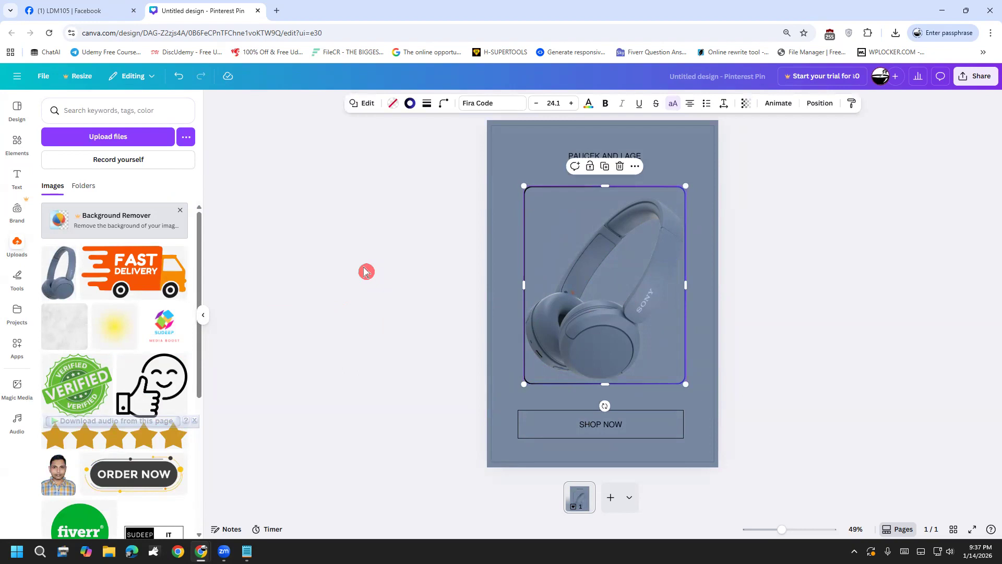
click(433, 254)
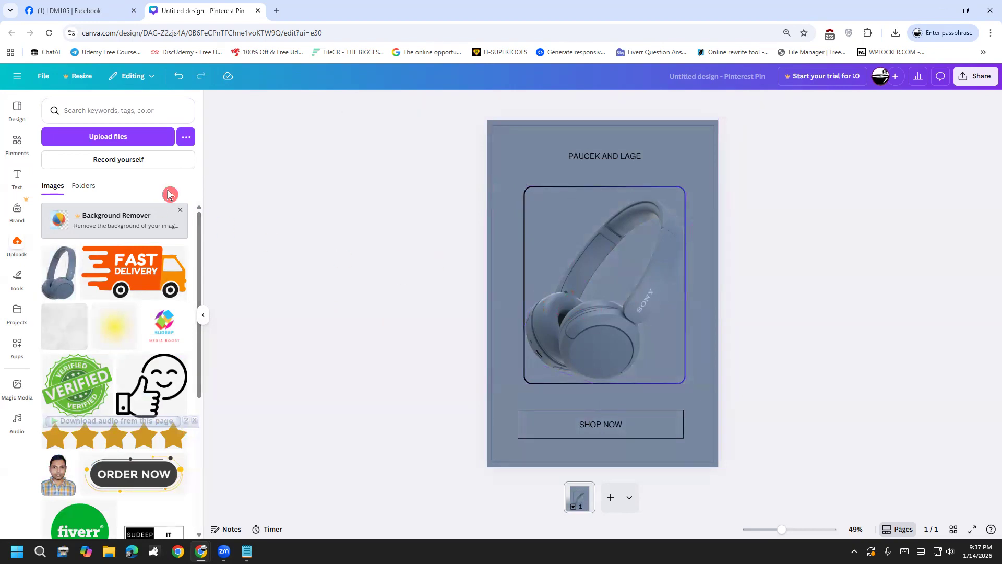
click(500, 127)
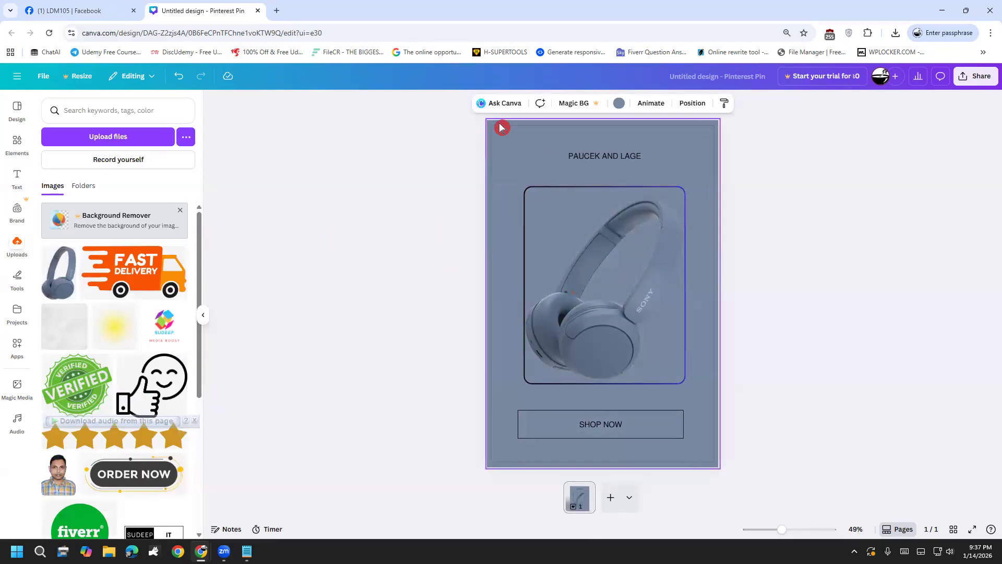
click(618, 103)
click(51, 172)
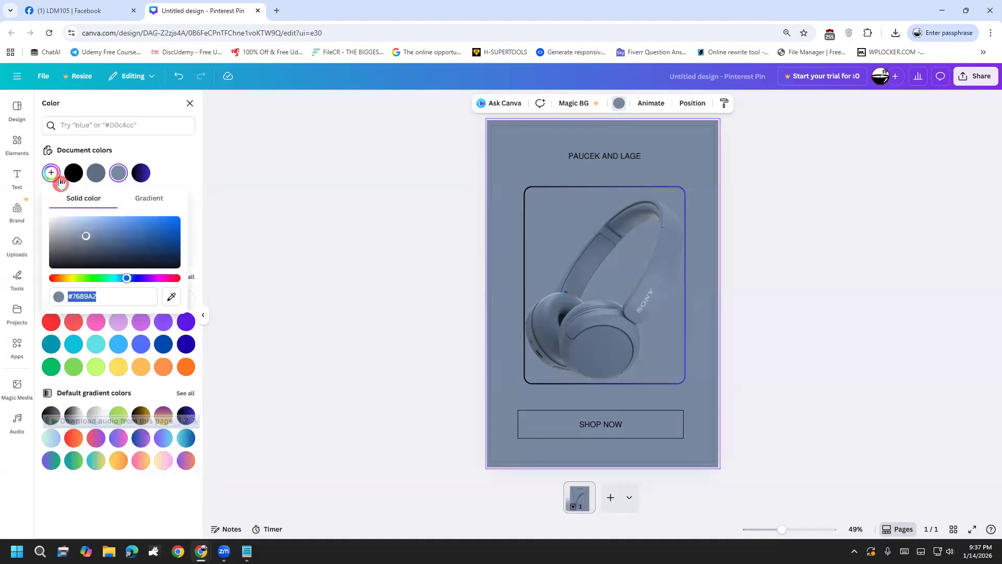
click(171, 296)
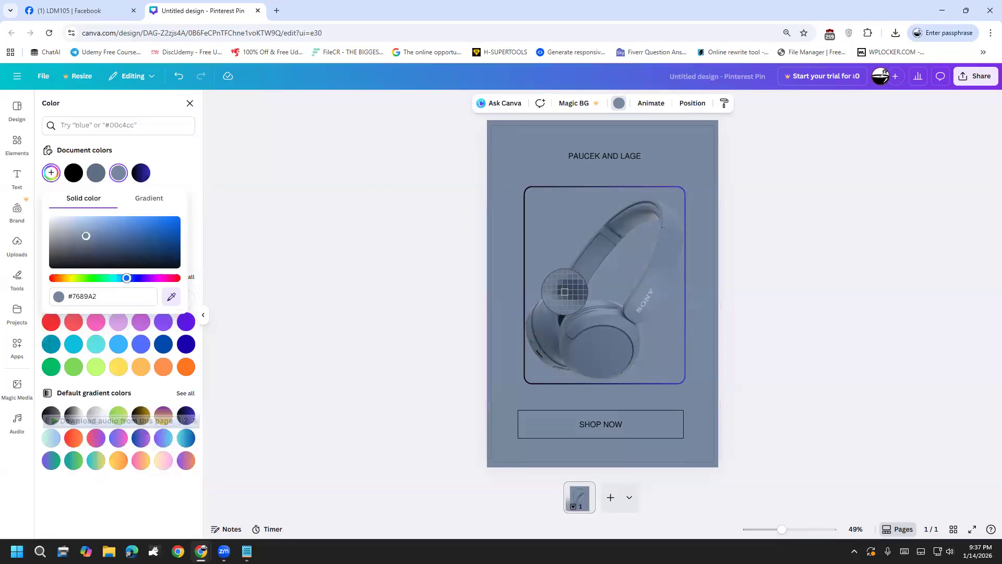
click(565, 292)
click(479, 331)
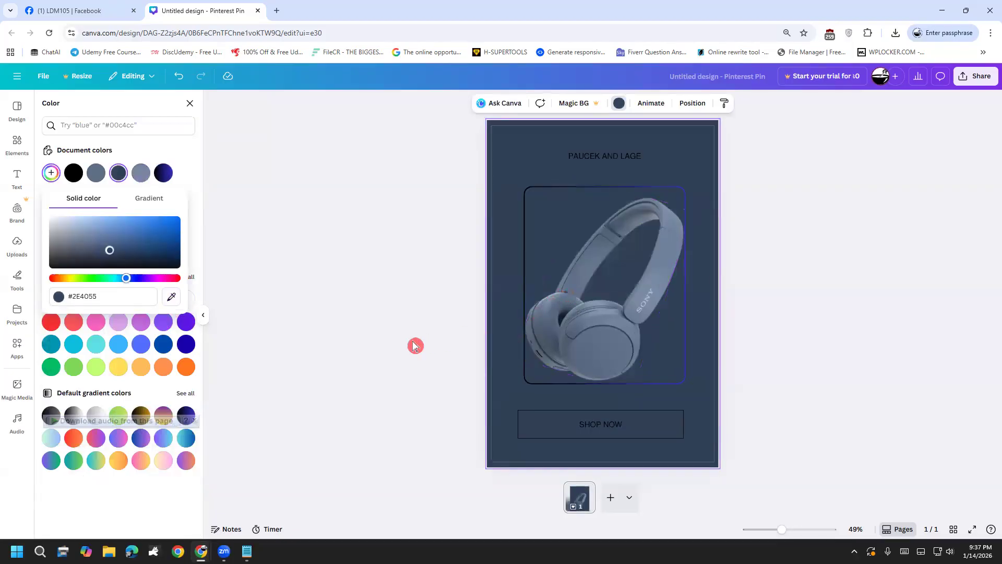
click(338, 369)
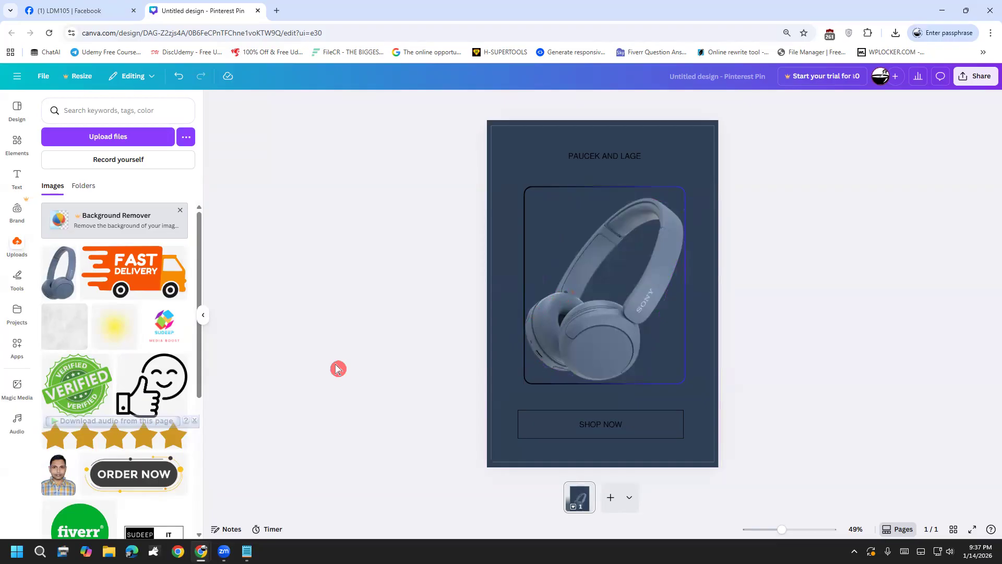
Change the PAUCEK AND LAGE heading text color to white.
click(574, 156)
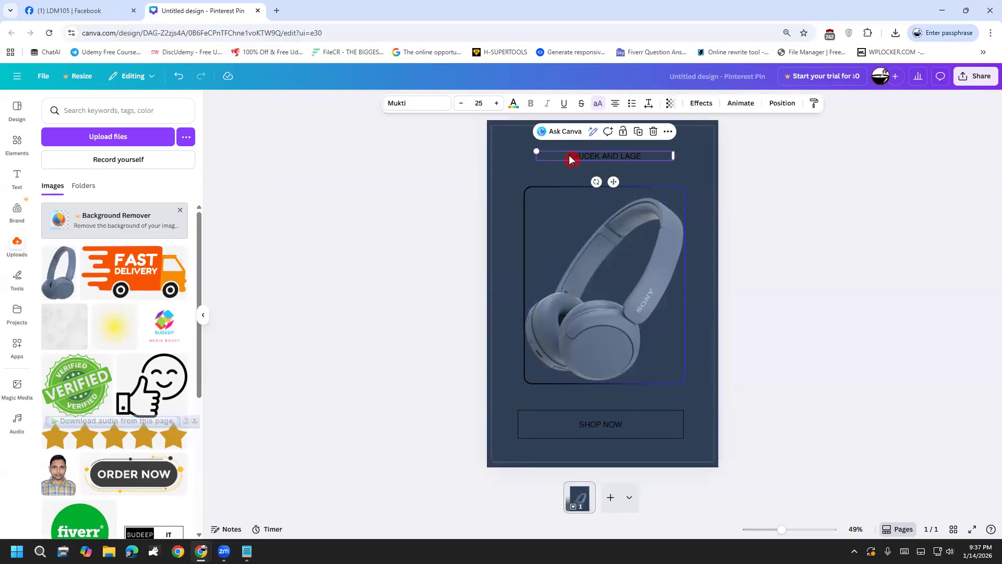
click(520, 110)
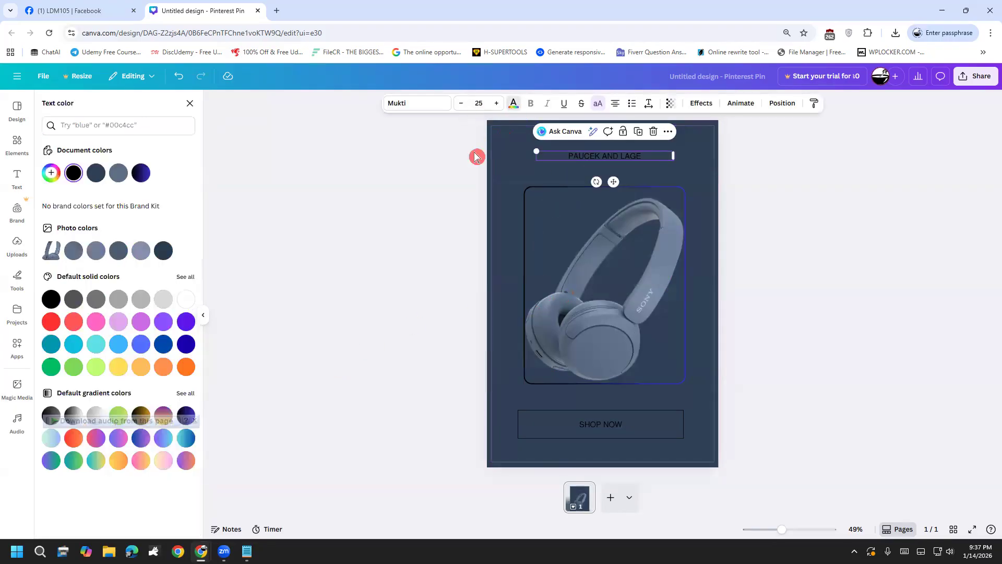
click(185, 303)
key(Escape)
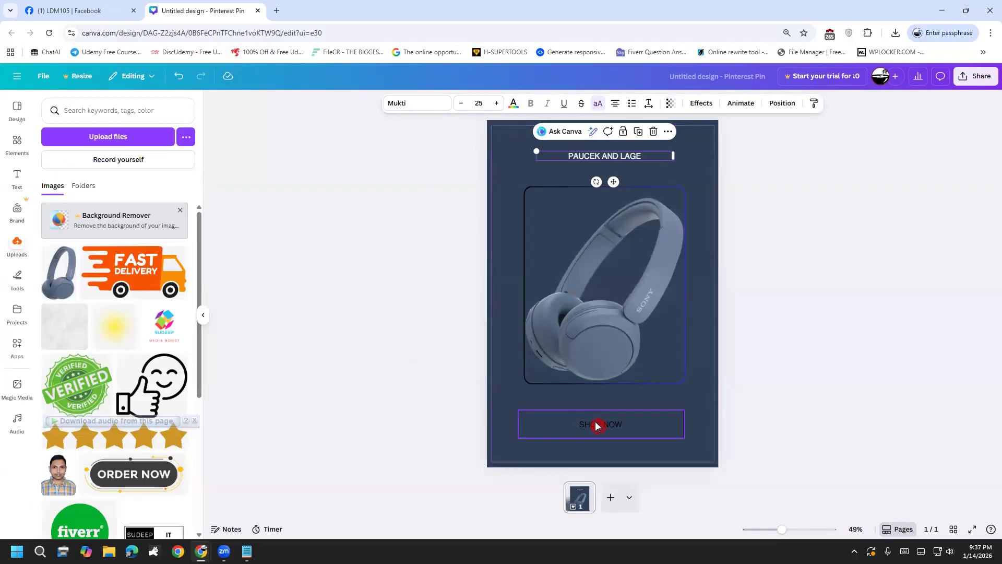
Give the SHOP NOW box a white outline and nudge it slightly up and to the right, centering it on the page.
click(597, 426)
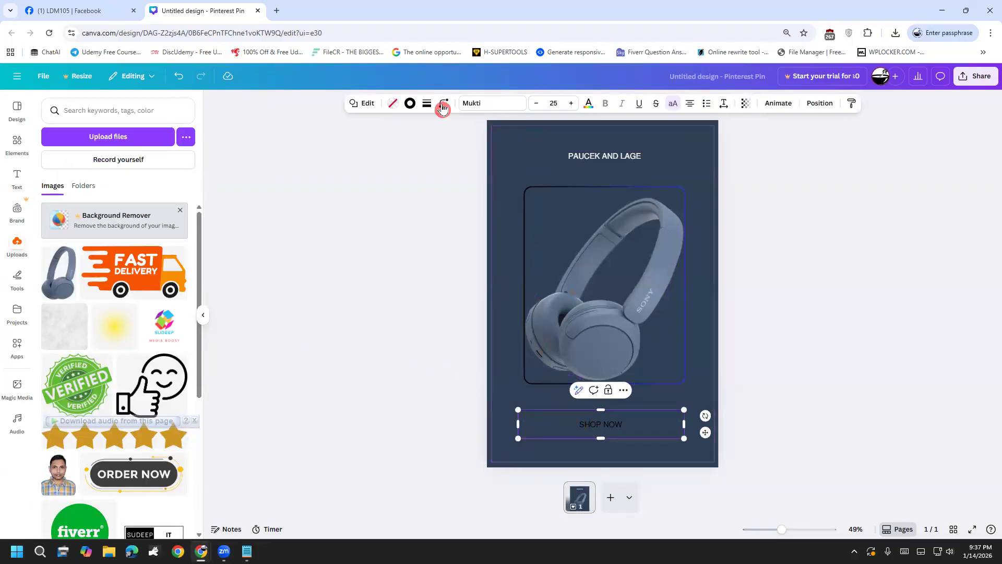
click(410, 103)
click(141, 178)
drag(526, 415, 529, 409)
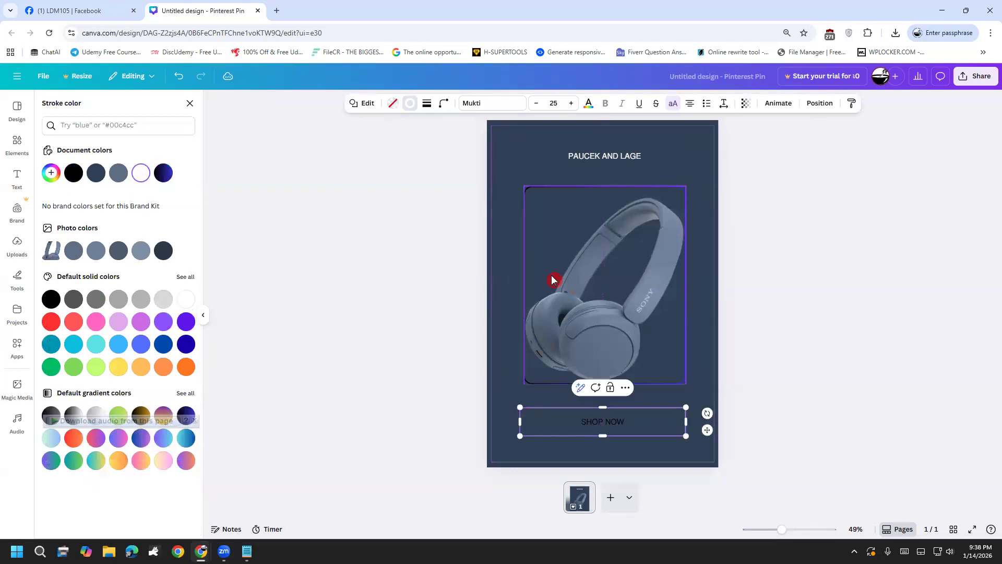
Change the SHOP NOW label's text color to white.
click(588, 104)
click(141, 173)
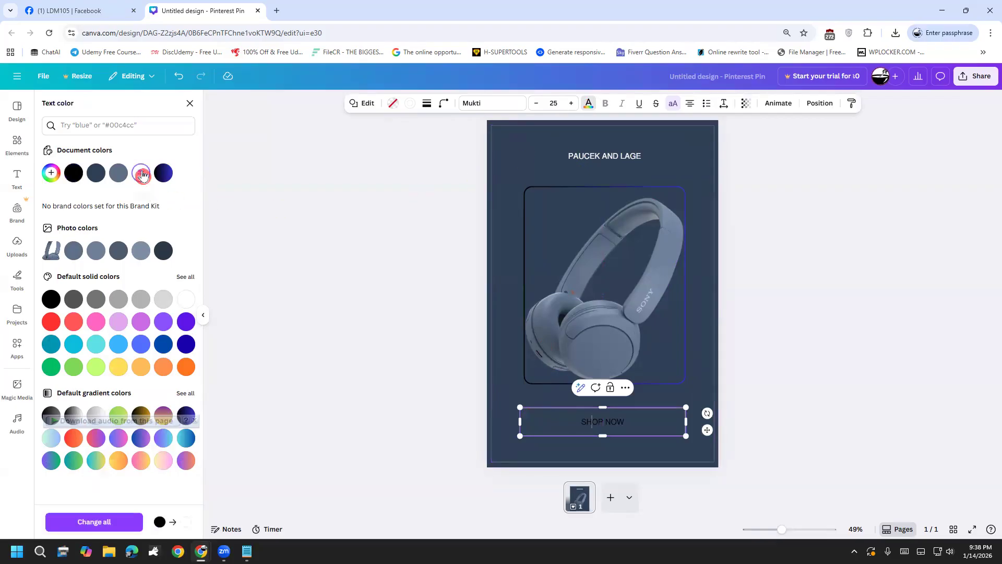
click(557, 409)
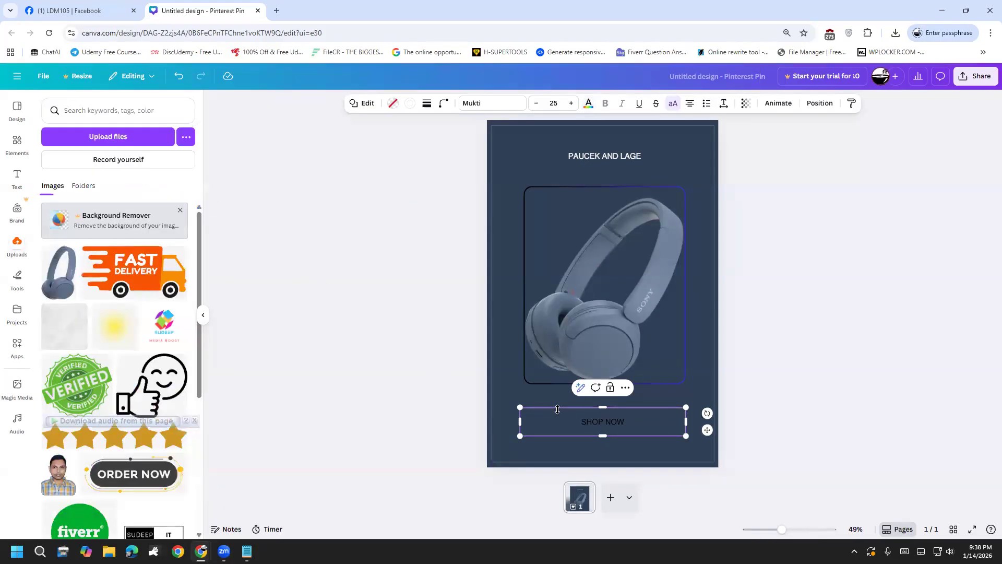
drag(570, 420, 637, 431)
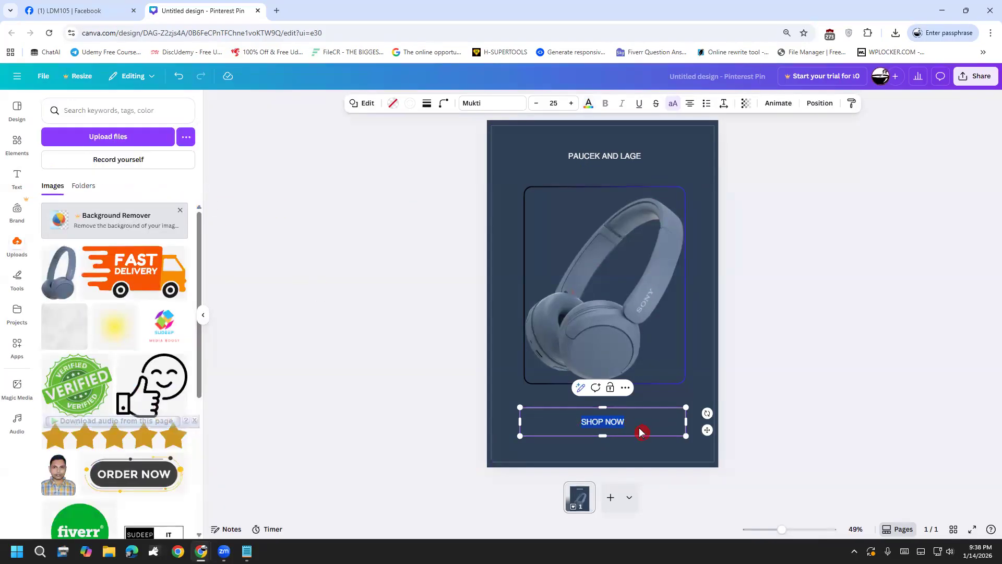
click(411, 108)
click(588, 104)
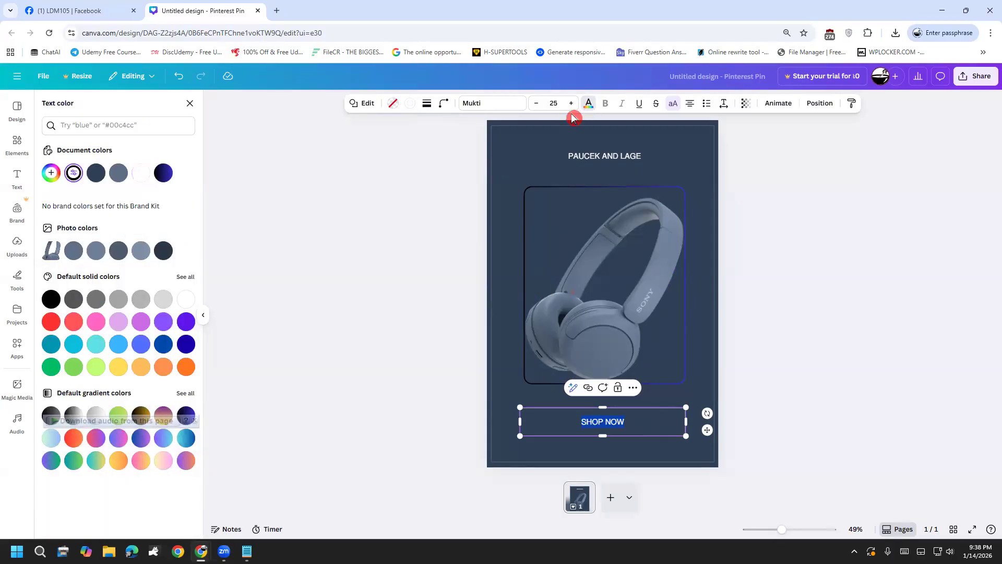
click(137, 173)
click(327, 280)
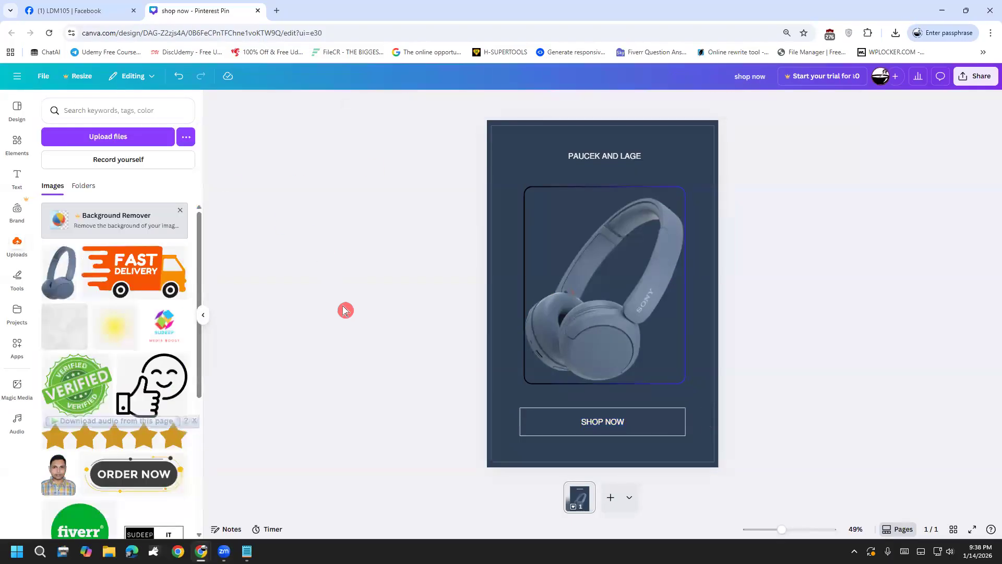
Recolor the rounded outline around the headphone to white #ffffff.
click(525, 199)
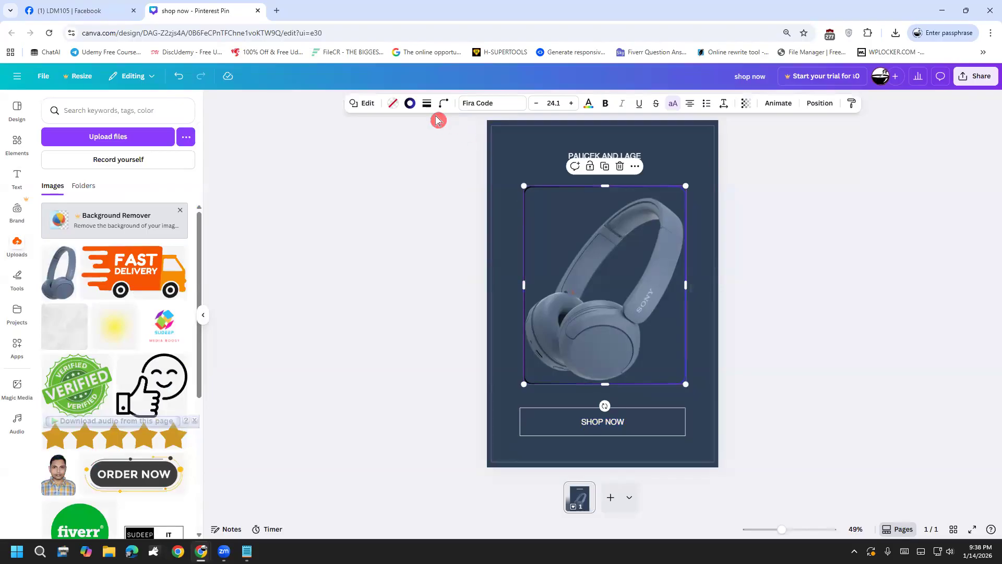
click(411, 103)
click(141, 170)
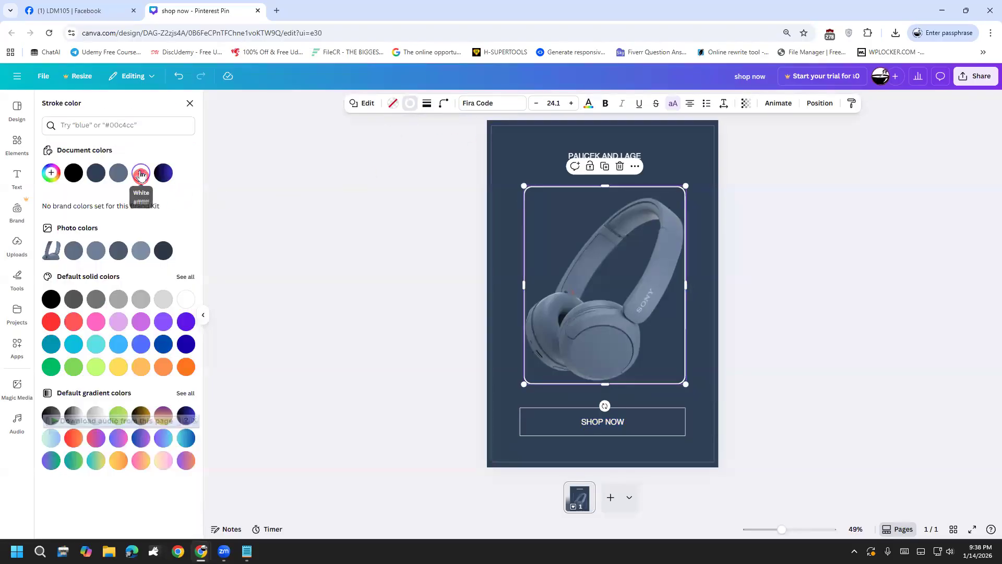
click(316, 233)
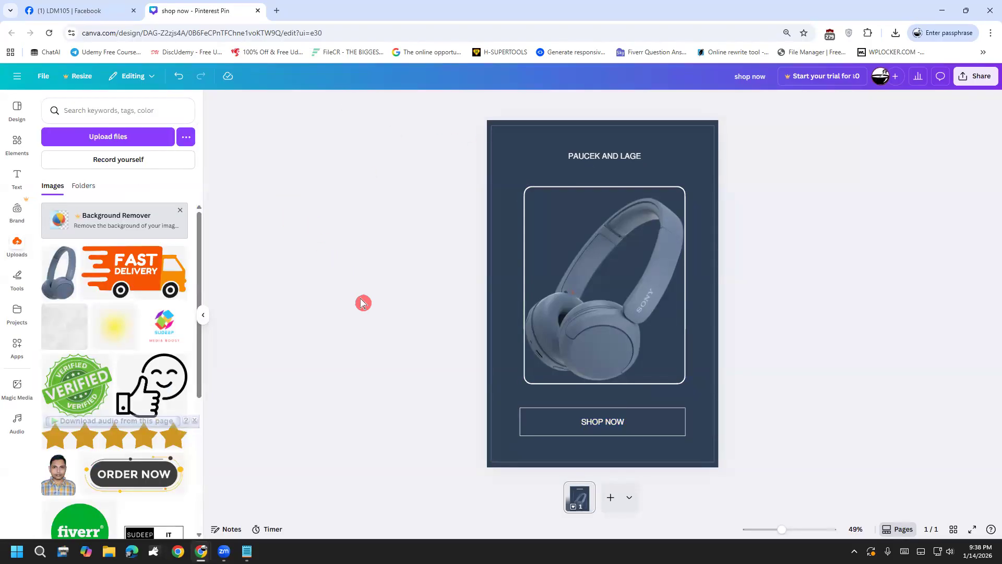
Recolor the thin border rectangle around the page edge to white.
click(704, 349)
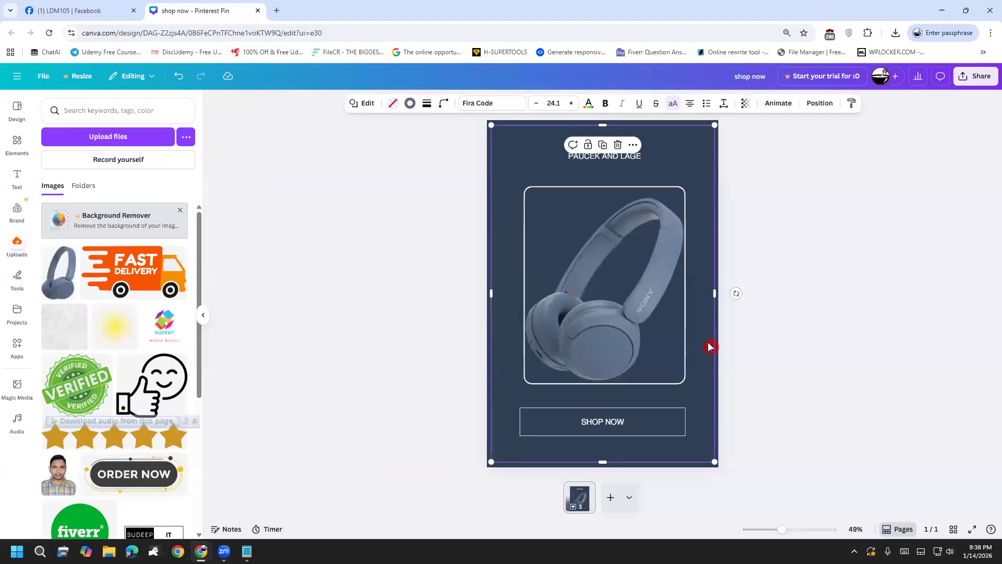
click(750, 246)
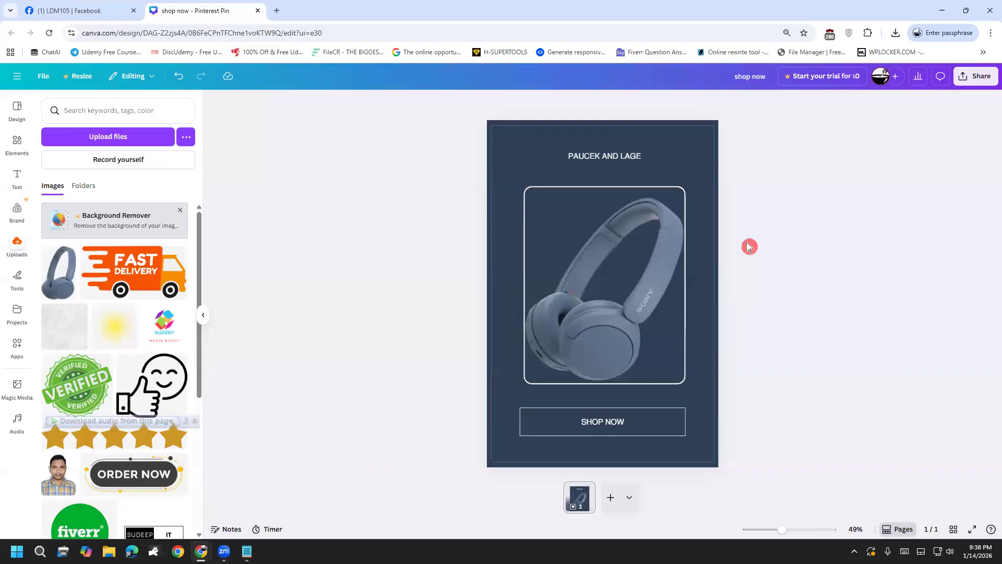
click(507, 147)
click(409, 103)
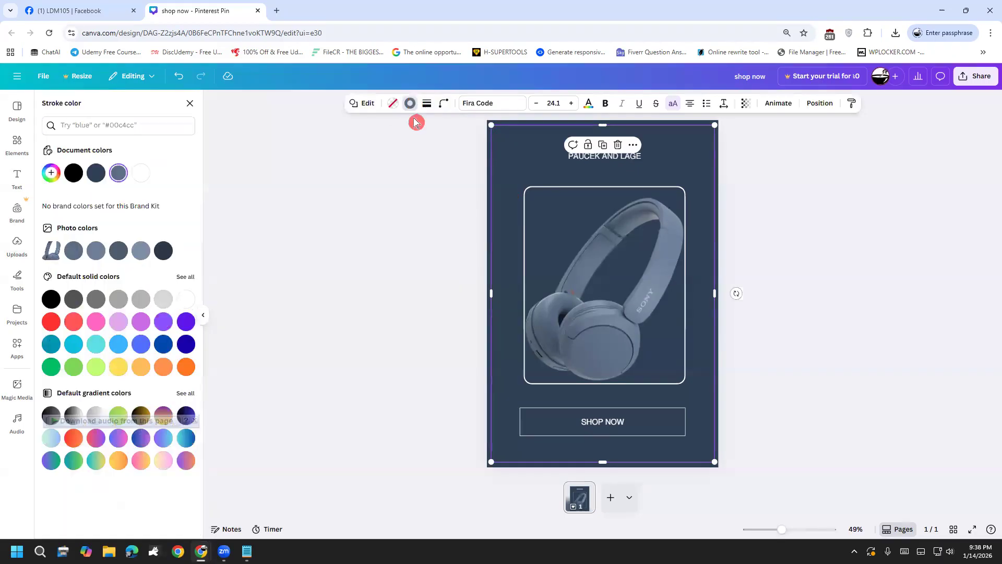
click(376, 214)
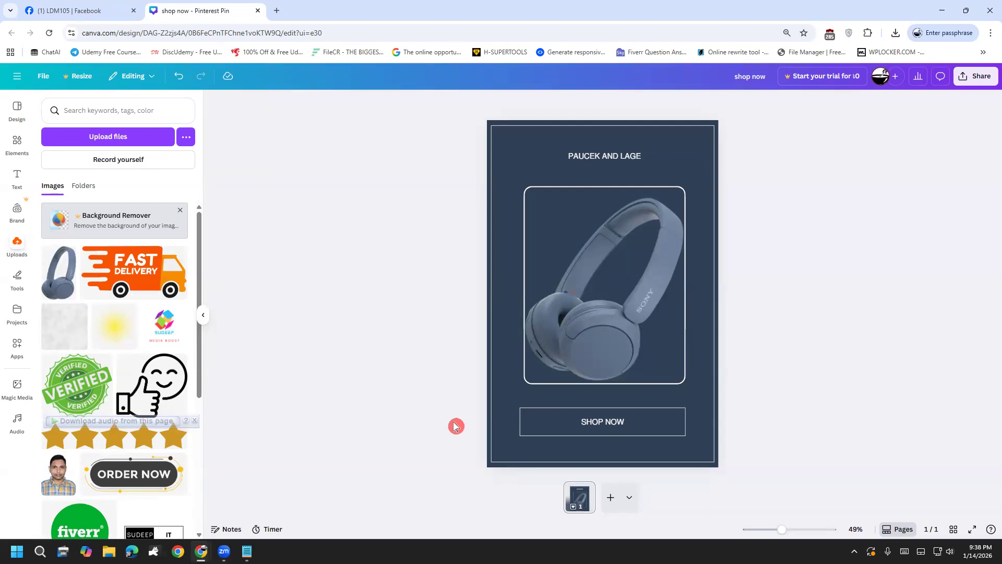
click(489, 136)
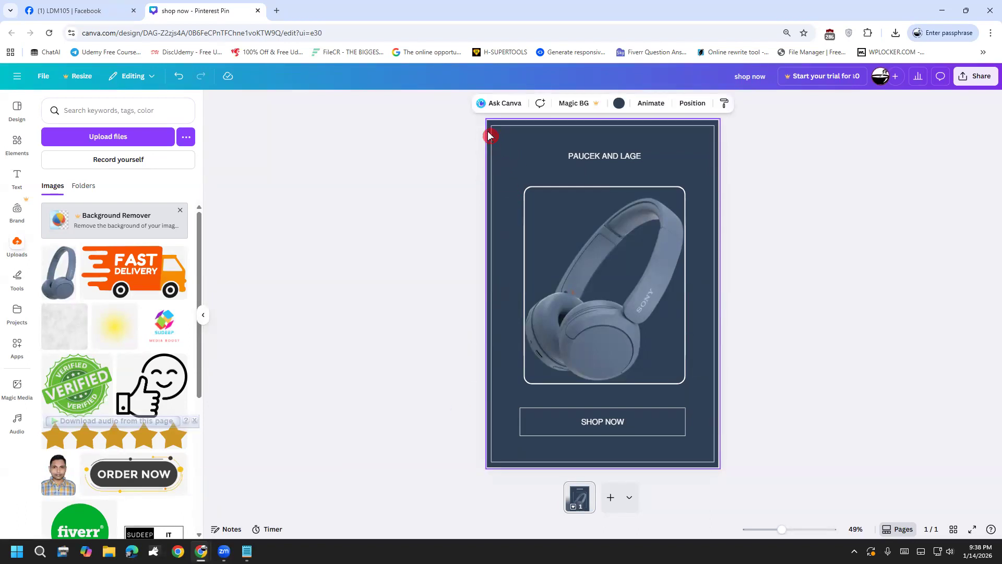
click(620, 107)
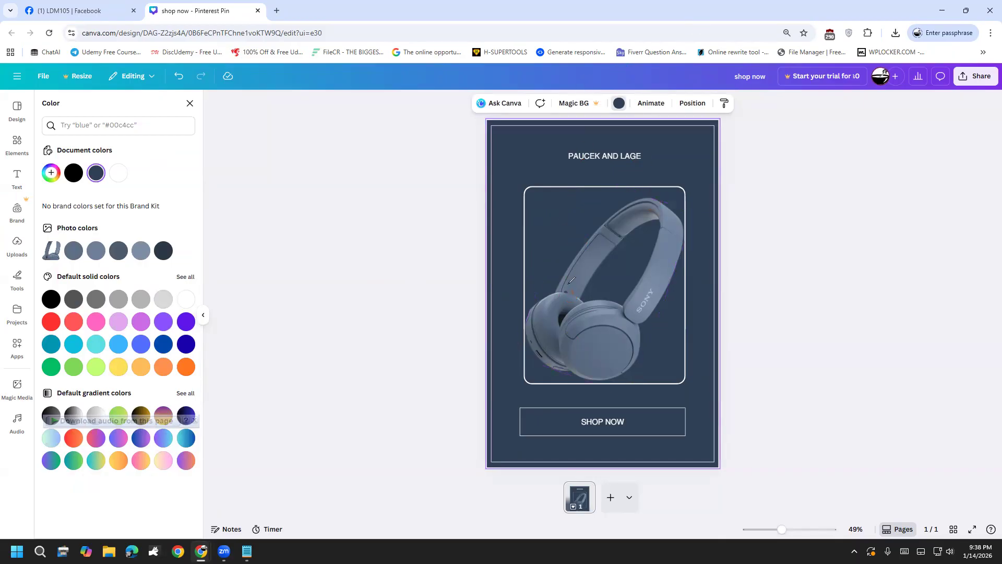
drag(583, 305, 569, 283)
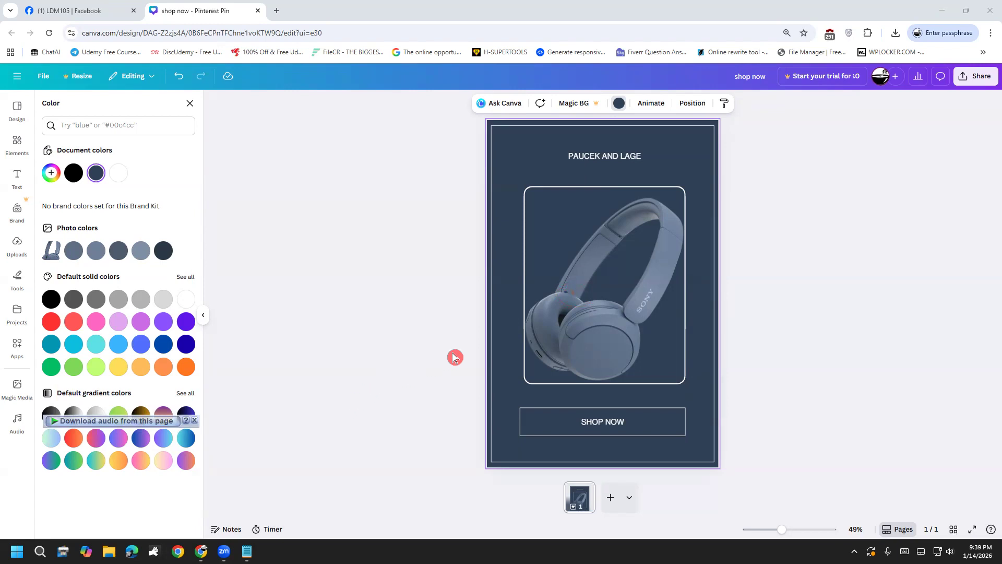
click(415, 355)
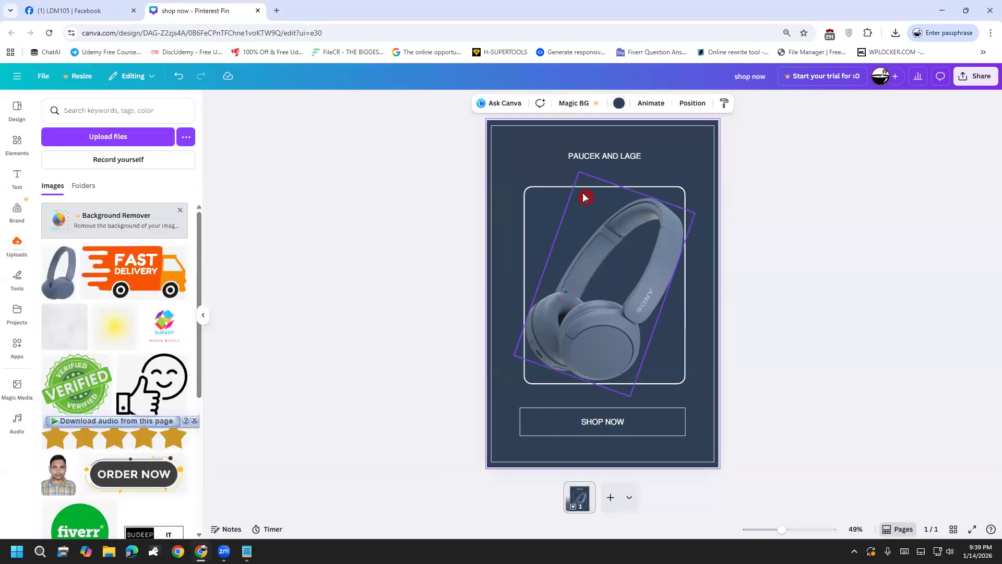
Move the PAUCEK AND LAGE heading slightly up and left, closer to the design's top border.
click(573, 157)
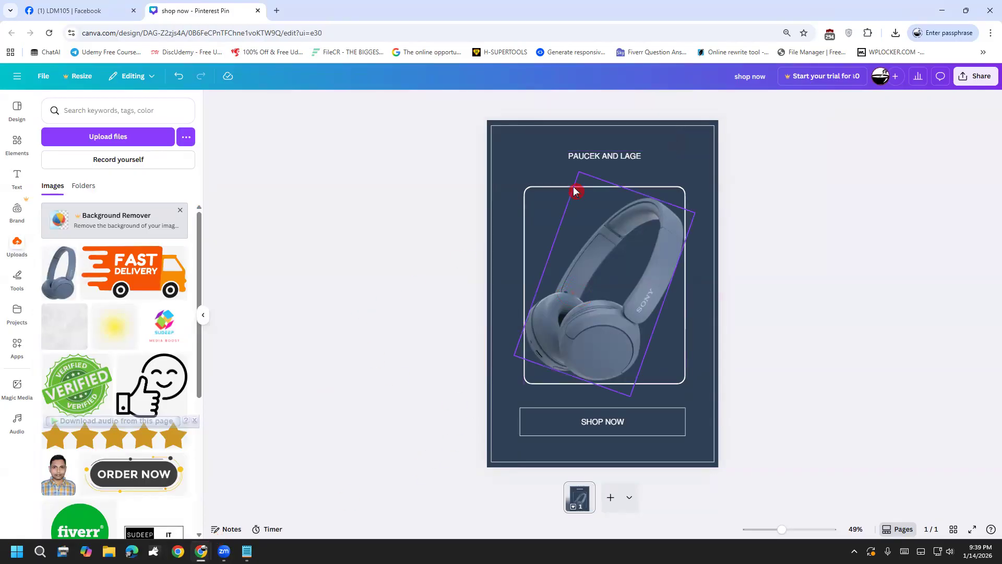
mouse_move(579, 157)
mouse_down()
mouse_move(554, 144)
mouse_move(573, 145)
mouse_up()
Switch to the Amazon product page and copy "Sony WH-CH520 Wireless Headphones" from the product title.
mouse_move(201, 550)
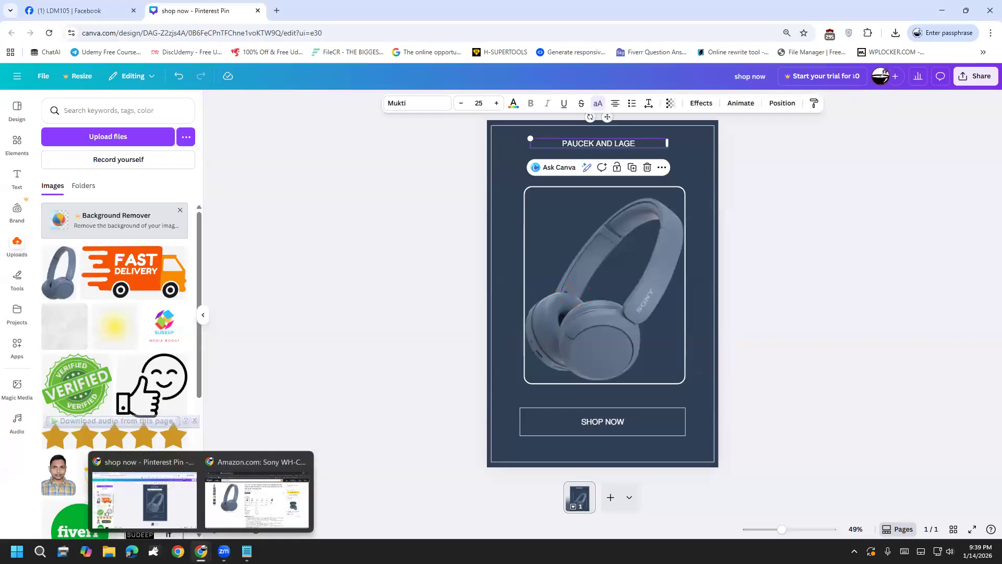
click(251, 490)
scroll(381, 329, up, 2)
drag(379, 207, 619, 213)
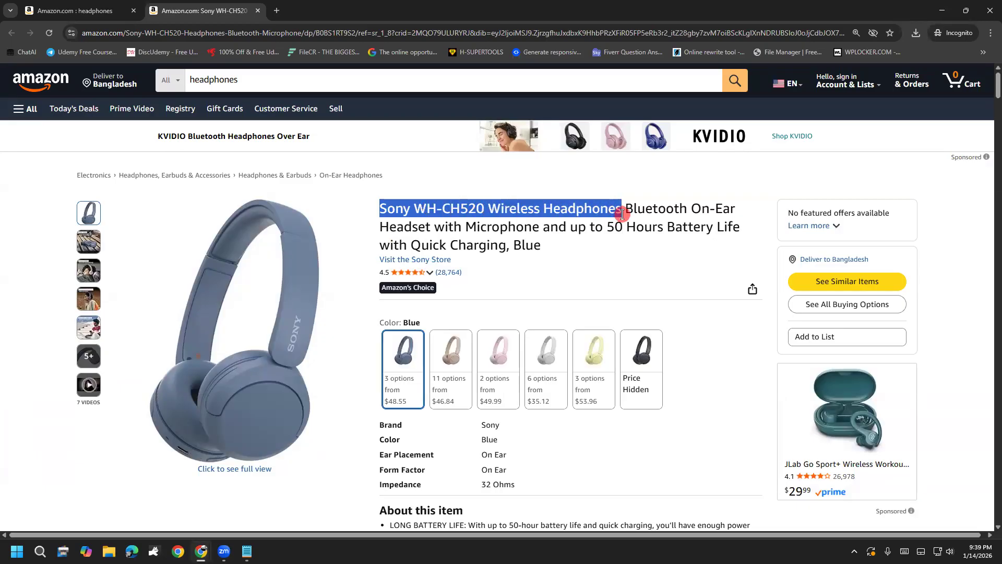
right_click(605, 209)
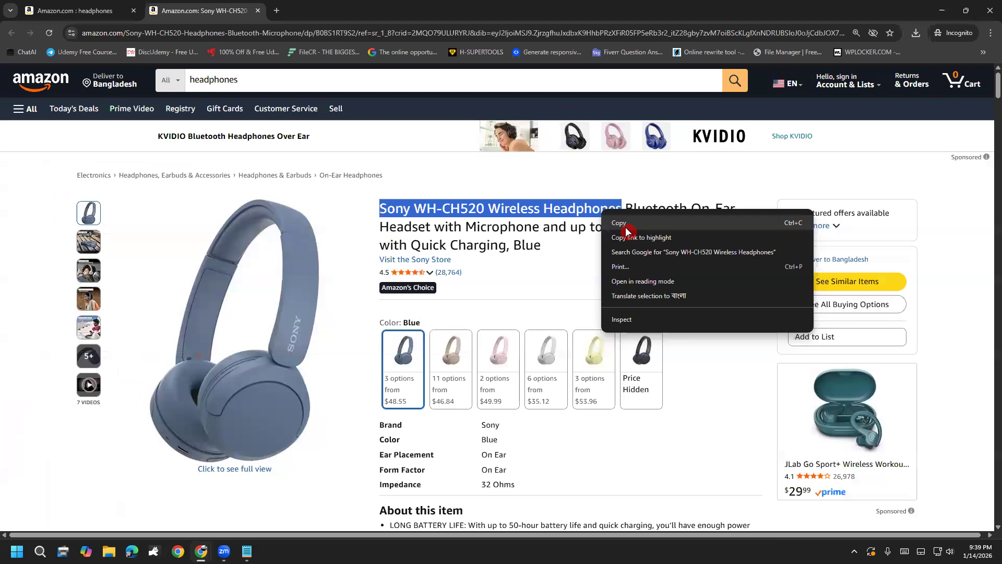
click(626, 229)
Return to the Canva design and replace the heading text with the copied product name, without a trailing blank line.
mouse_move(201, 552)
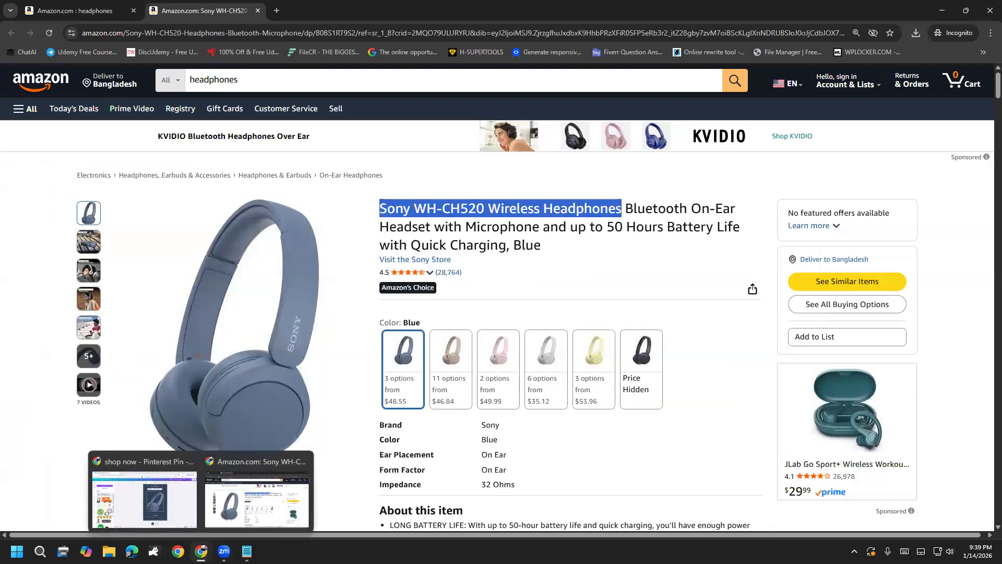
click(144, 499)
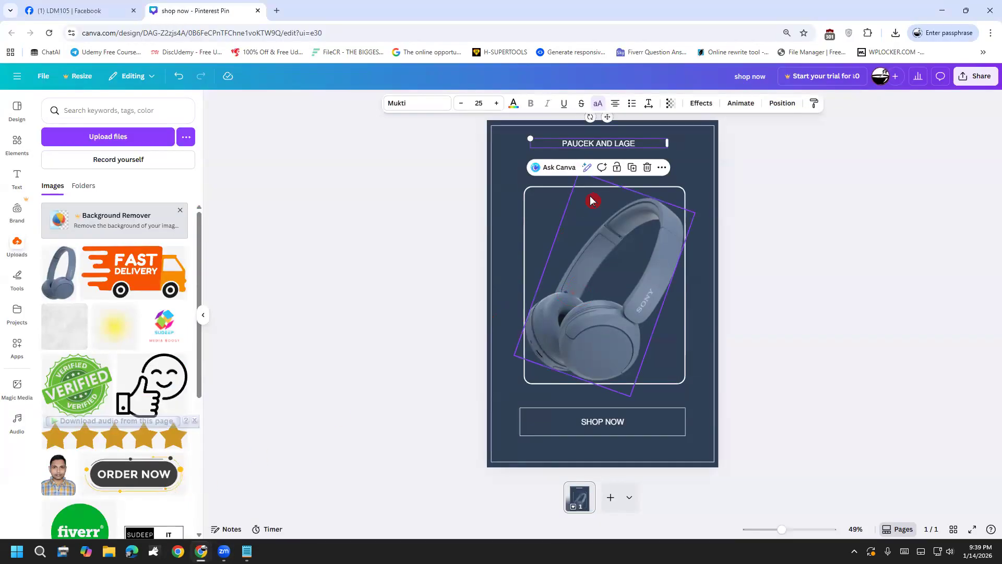
click(587, 146)
click(634, 145)
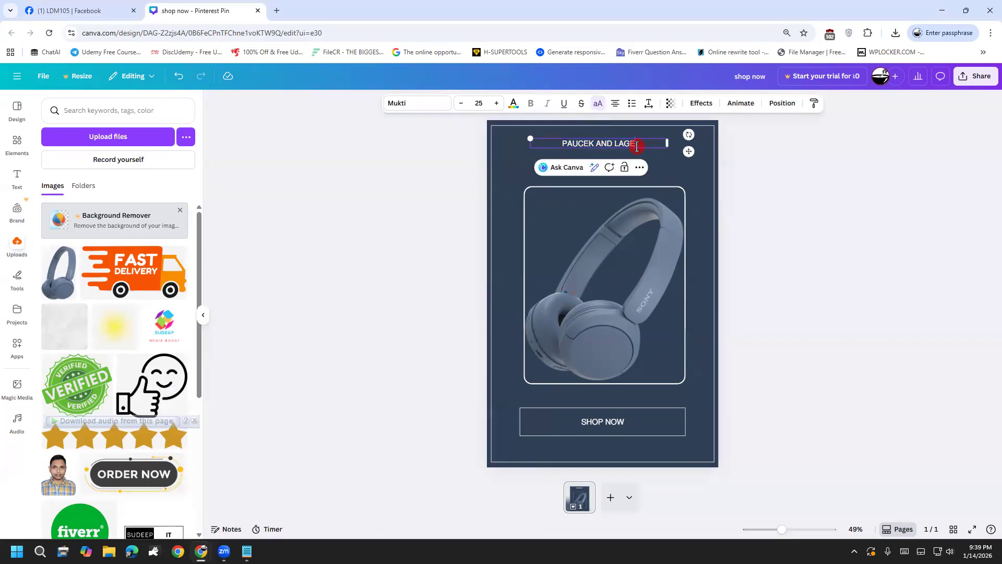
key(BackSpace)
key(BackSpace)
key(BackSpace)
key(BackSpace)
key(BackSpace)
key(BackSpace)
key(BackSpace)
key(BackSpace)
key(BackSpace)
key(BackSpace)
key(BackSpace)
key(BackSpace)
key(BackSpace)
key(BackSpace)
key(BackSpace)
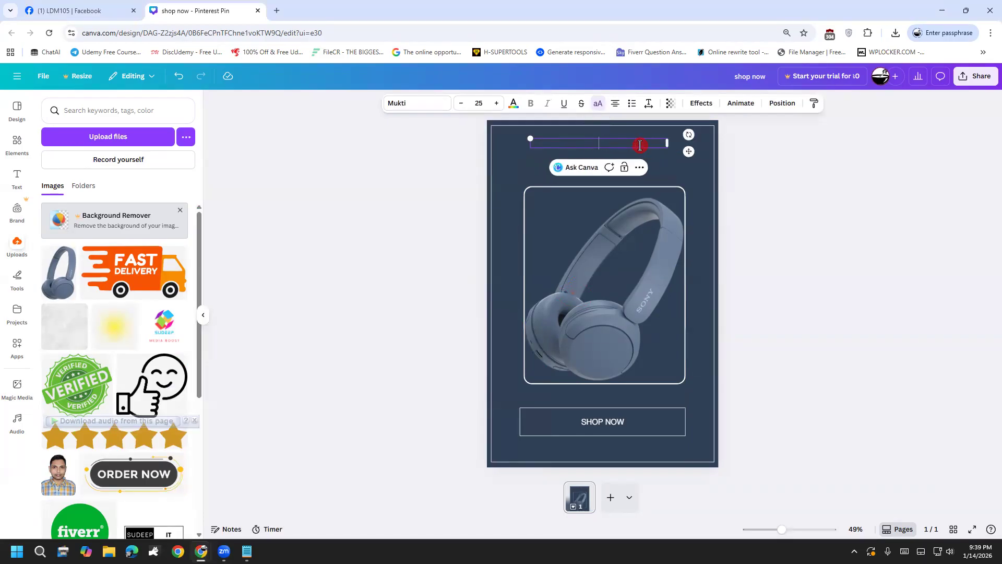
key(ctrl+v)
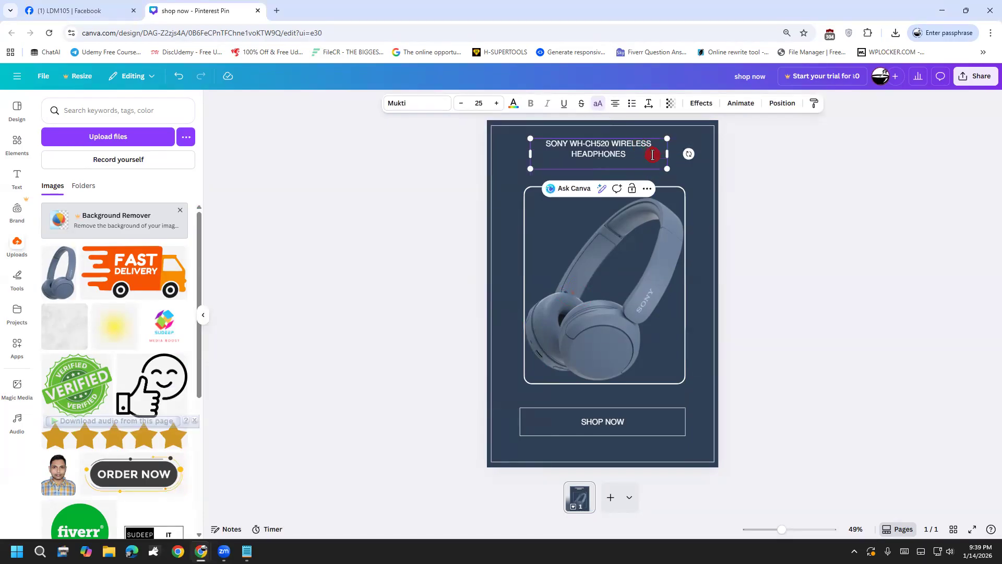
key(BackSpace)
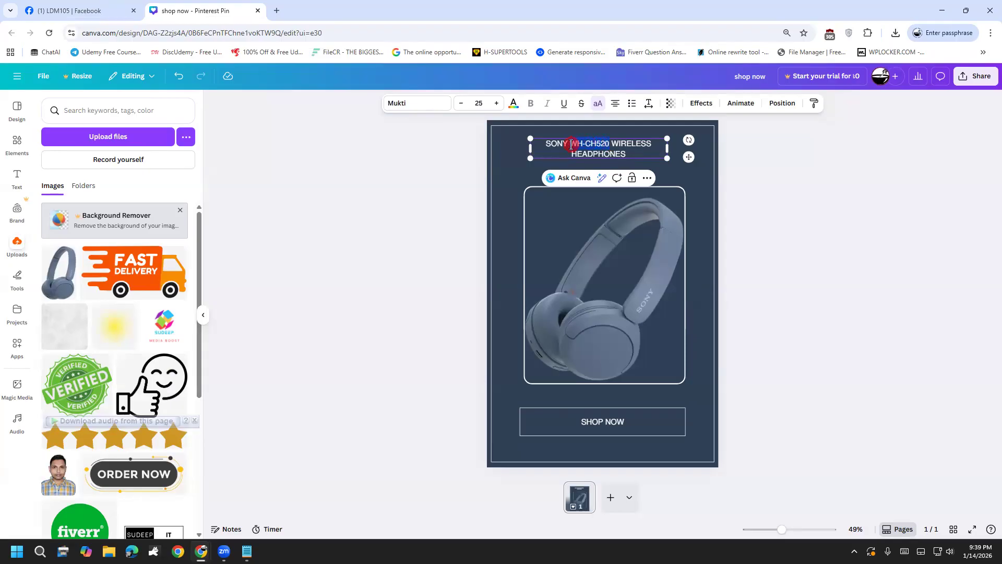
Delete the model number WH-CH520 from the heading so it reads SONY WIRELESS HEADPHONES.
key(BackSpace)
key(BackSpace)
click(741, 177)
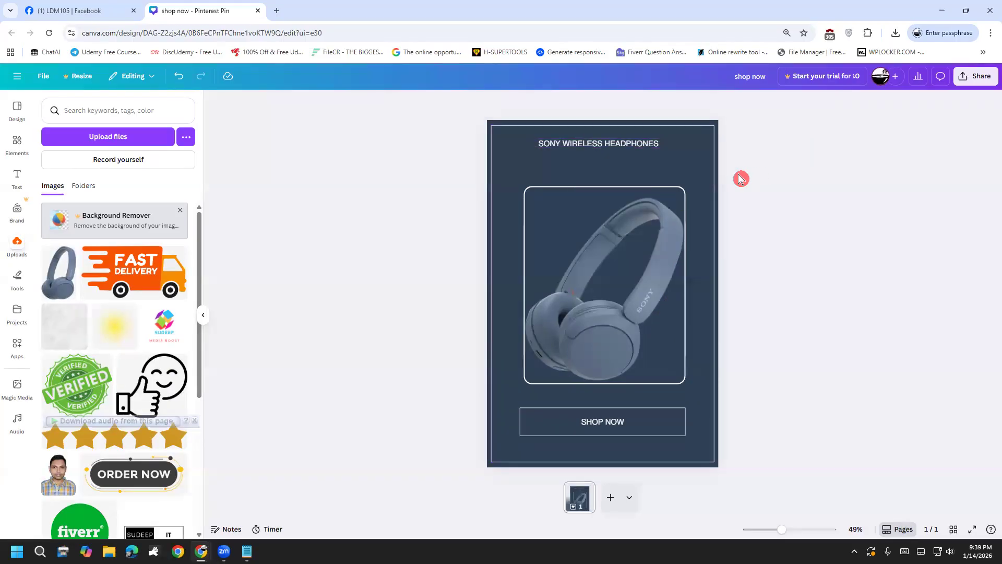
Set the heading's font size to 27 and widen its text box to span the page width.
click(645, 145)
drag(658, 146, 523, 176)
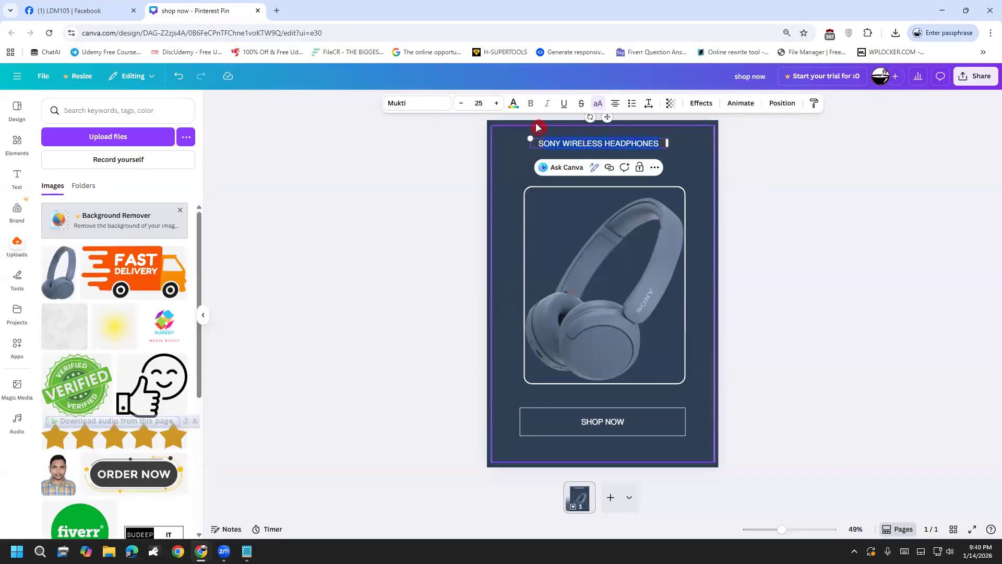
click(496, 102)
click(497, 103)
drag(668, 146, 709, 154)
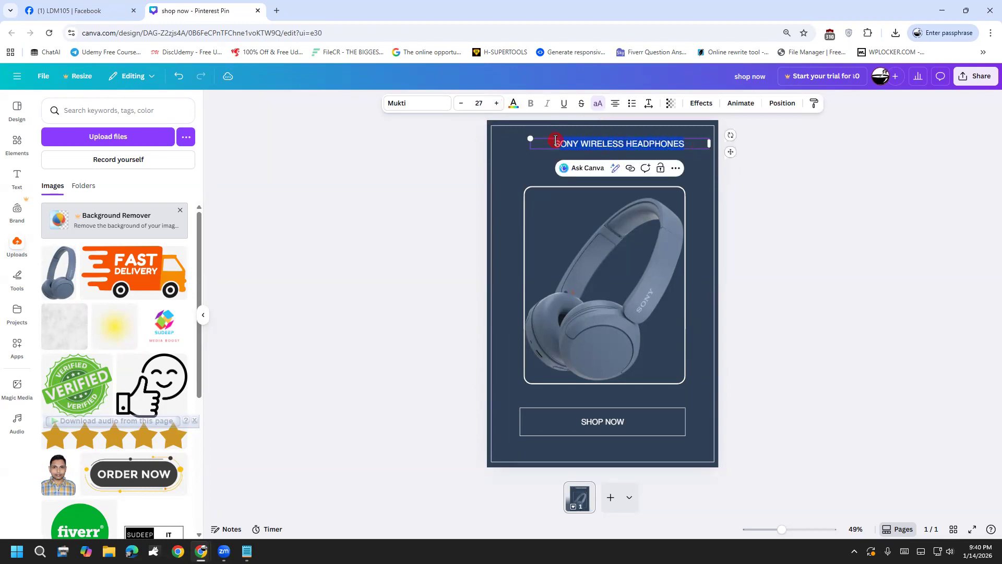
drag(525, 150, 483, 150)
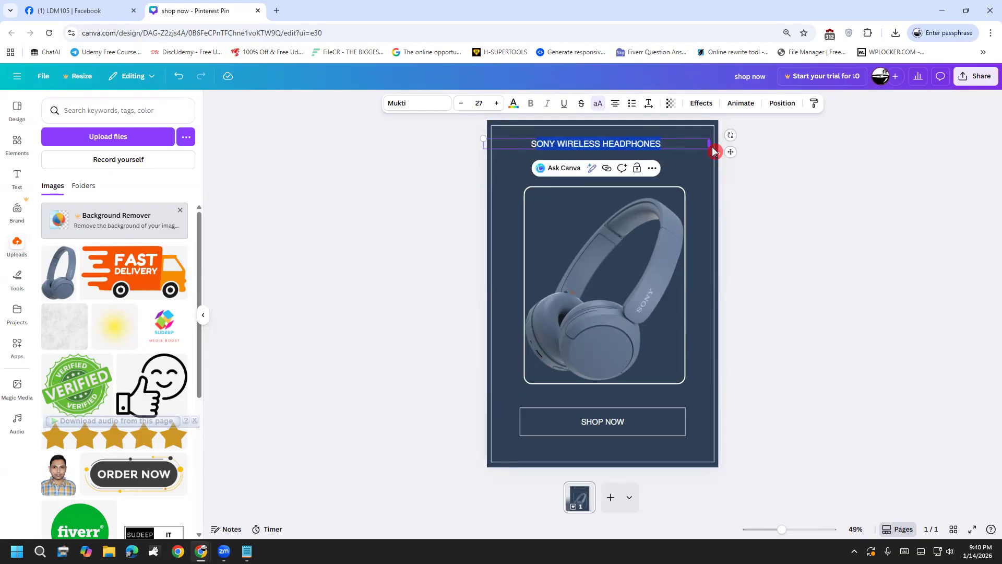
drag(714, 151, 718, 151)
Increase the heading's font size to 37 and reposition it just below the design's top border.
click(497, 103)
click(497, 102)
click(496, 102)
click(497, 102)
click(502, 106)
click(502, 106)
click(502, 106)
click(502, 106)
click(502, 106)
click(504, 108)
click(415, 190)
click(565, 145)
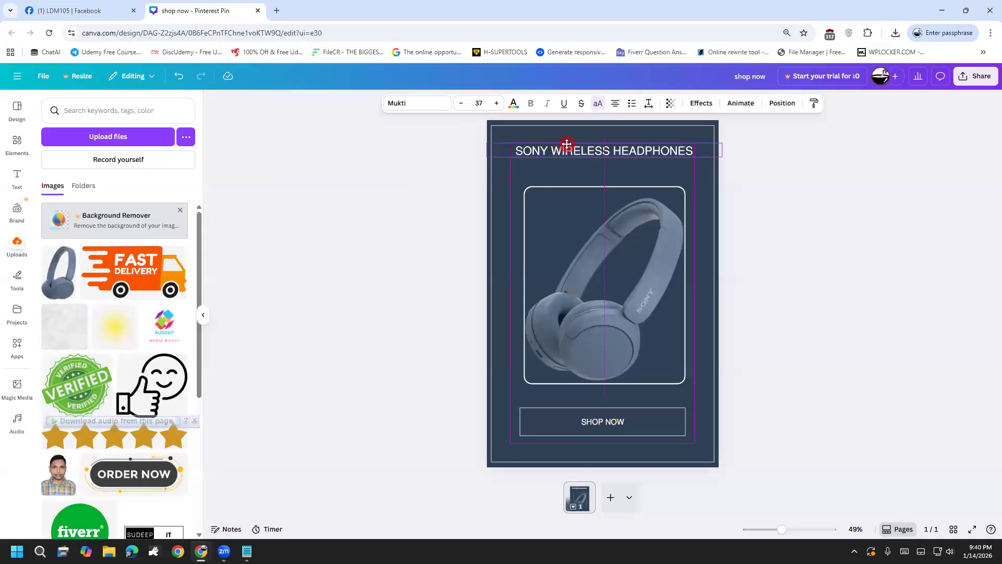
drag(565, 145, 563, 139)
Change the heading's font to Open Sauce and make it bold.
click(432, 103)
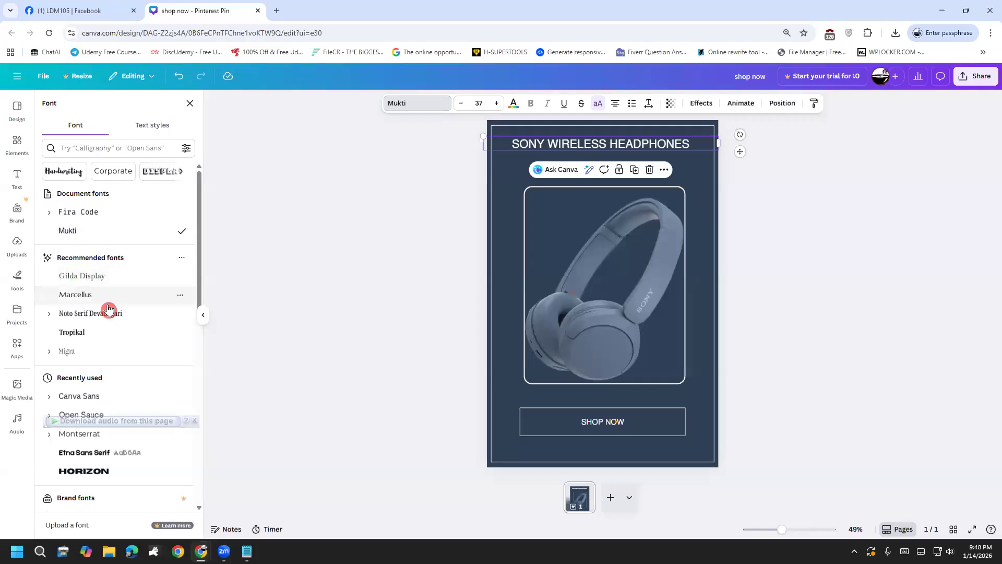
scroll(107, 331, down, 3)
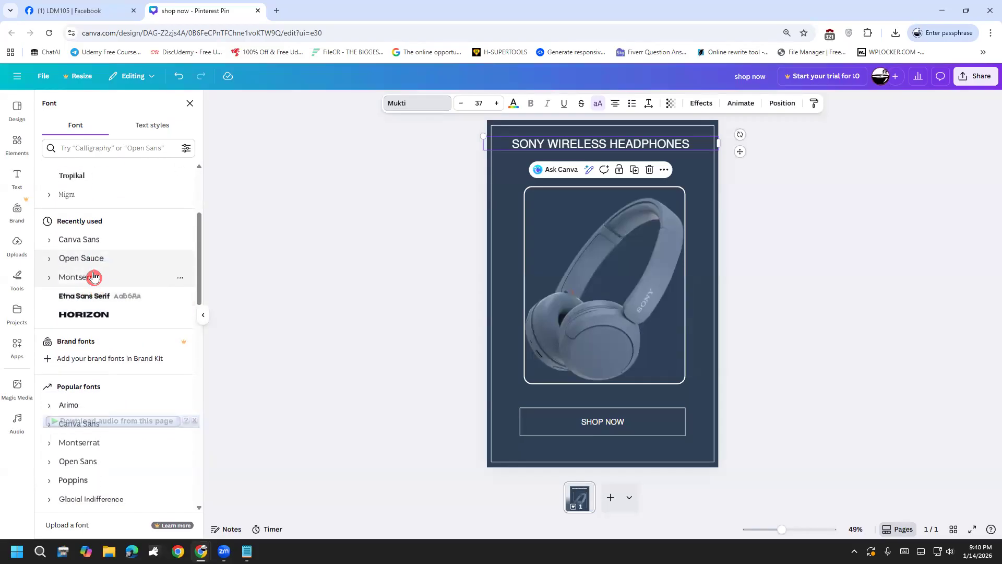
click(87, 245)
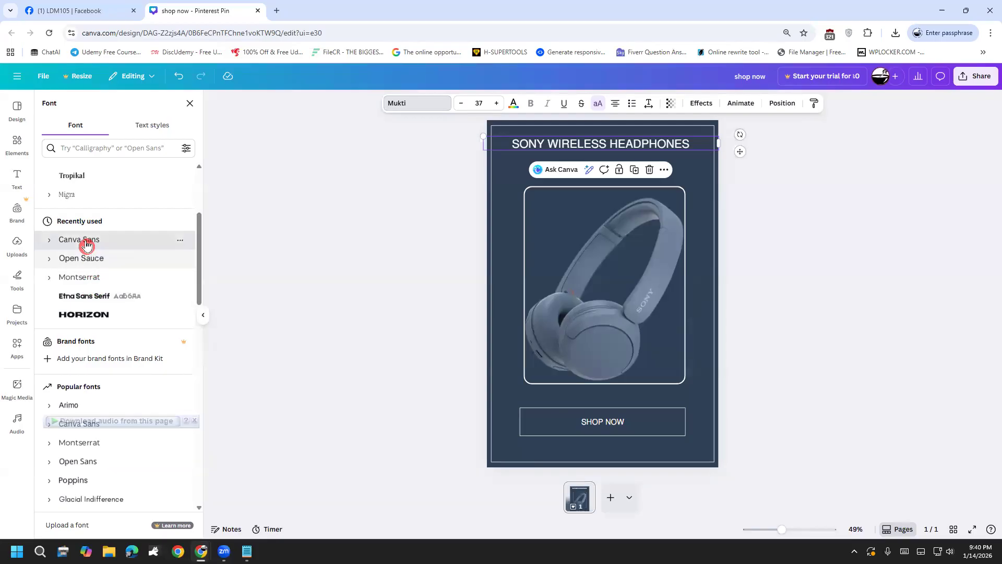
click(530, 103)
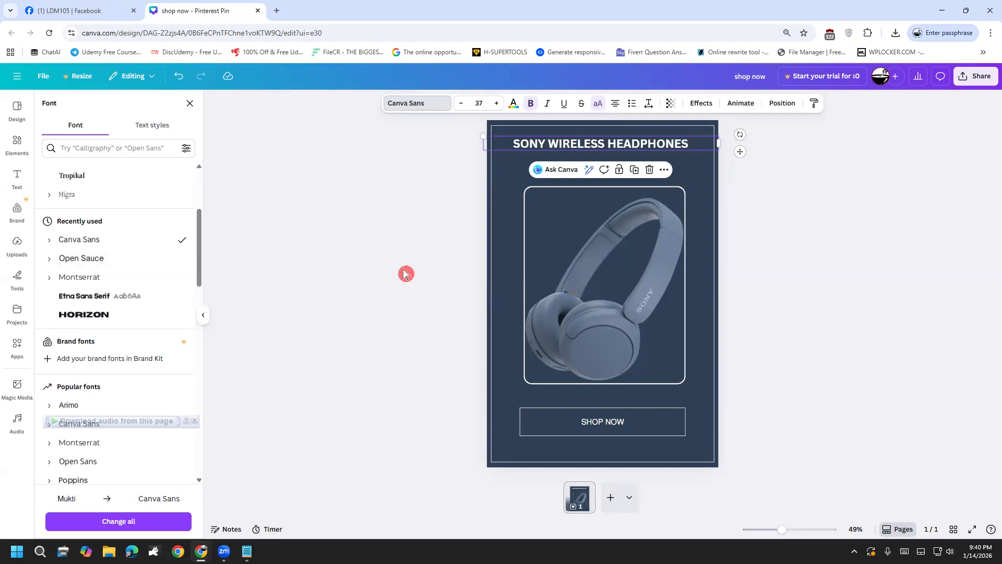
click(102, 259)
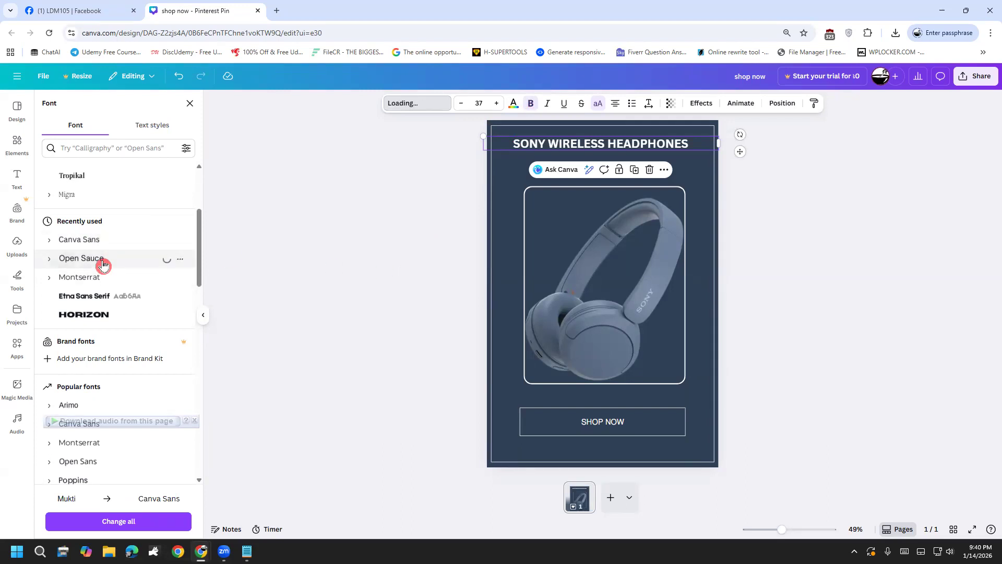
click(530, 102)
click(371, 251)
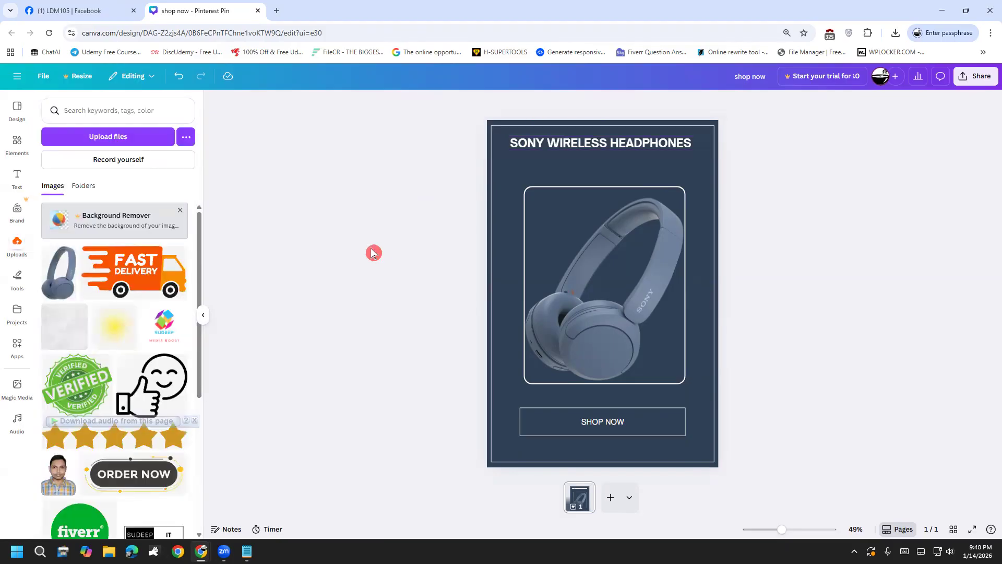
Shift the heading and the rounded frame around the headphones slightly downward.
click(552, 144)
drag(561, 138, 563, 139)
click(501, 184)
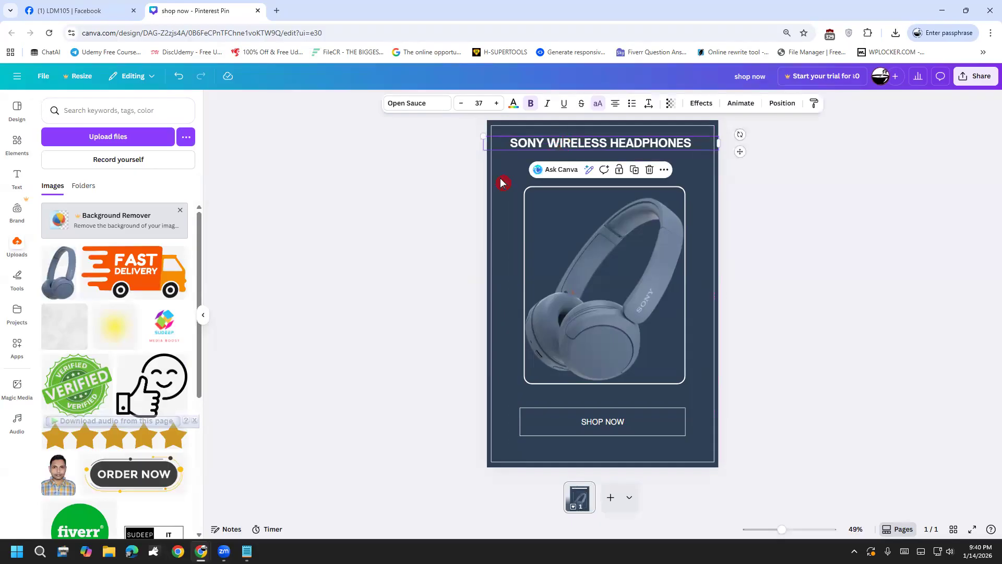
click(441, 217)
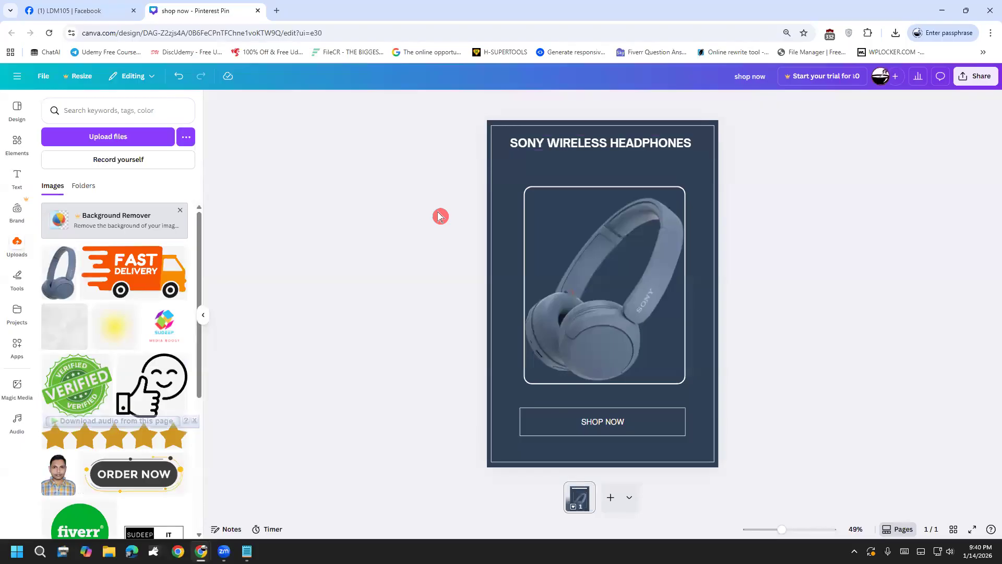
click(560, 146)
drag(559, 146, 560, 147)
click(552, 194)
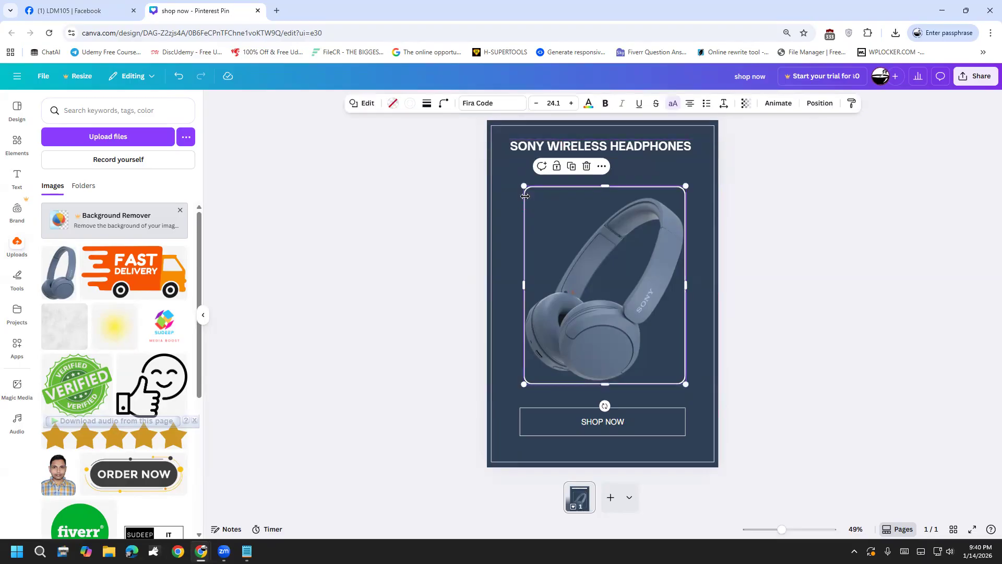
mouse_move(552, 195)
mouse_down()
mouse_move(547, 187)
mouse_move(546, 195)
mouse_up()
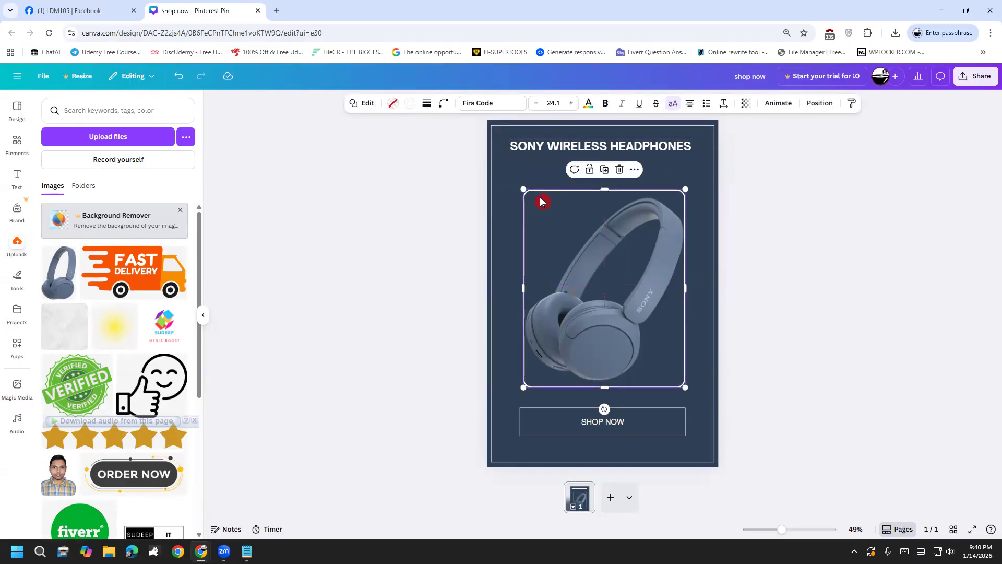
Switch to the Amazon product page and copy the model number WH-CH520 from the product title.
click(224, 528)
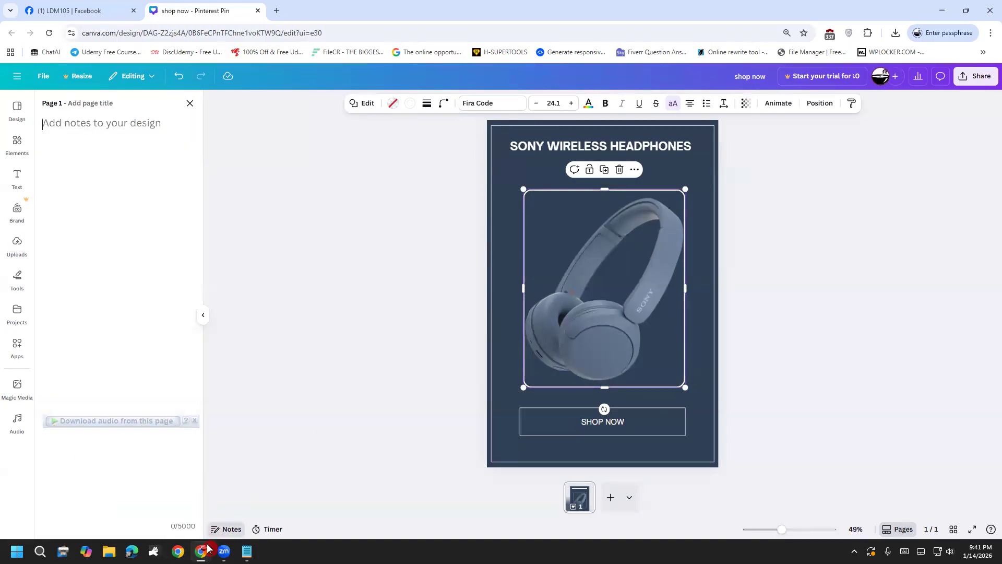
mouse_move(201, 551)
click(257, 500)
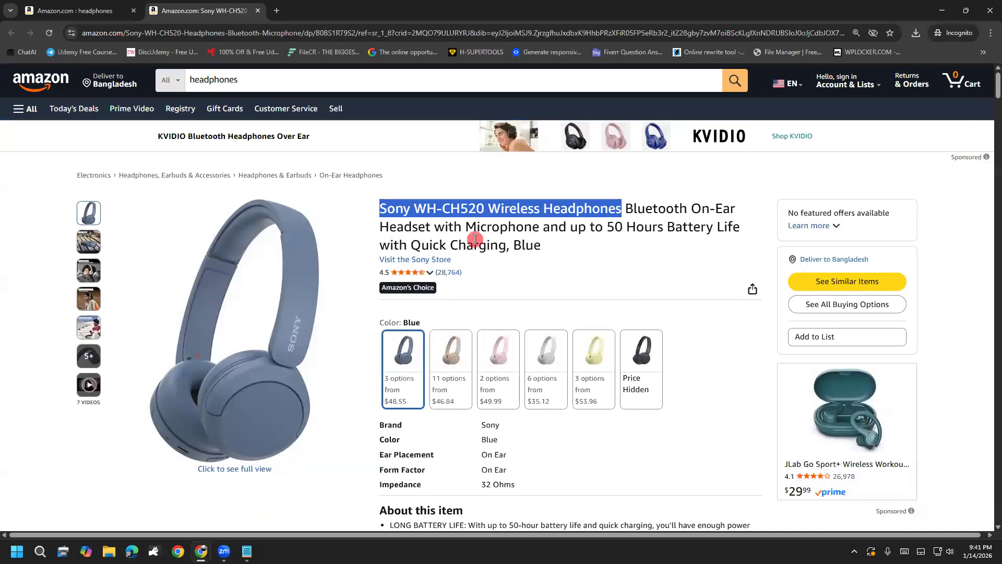
click(473, 236)
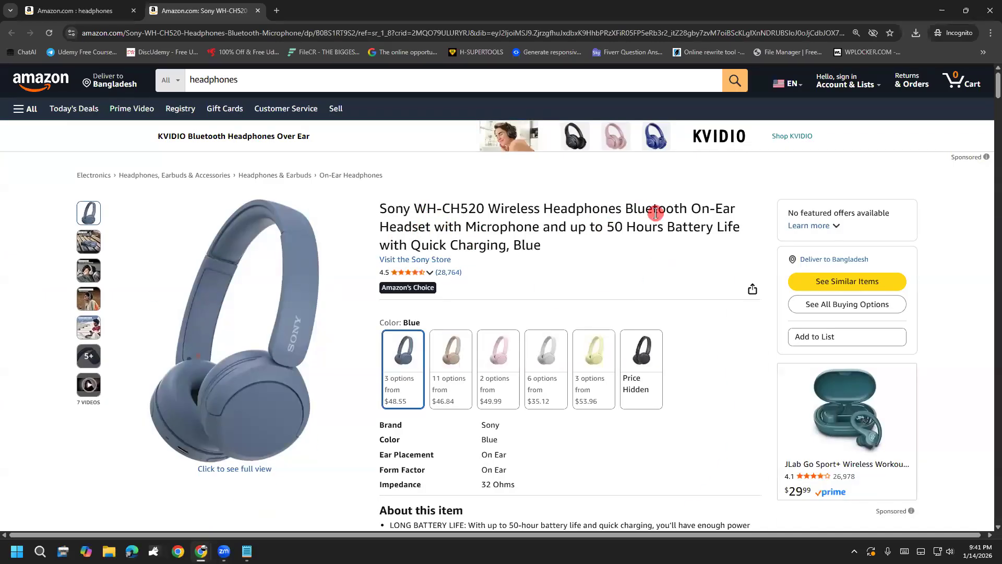
drag(626, 210, 722, 209)
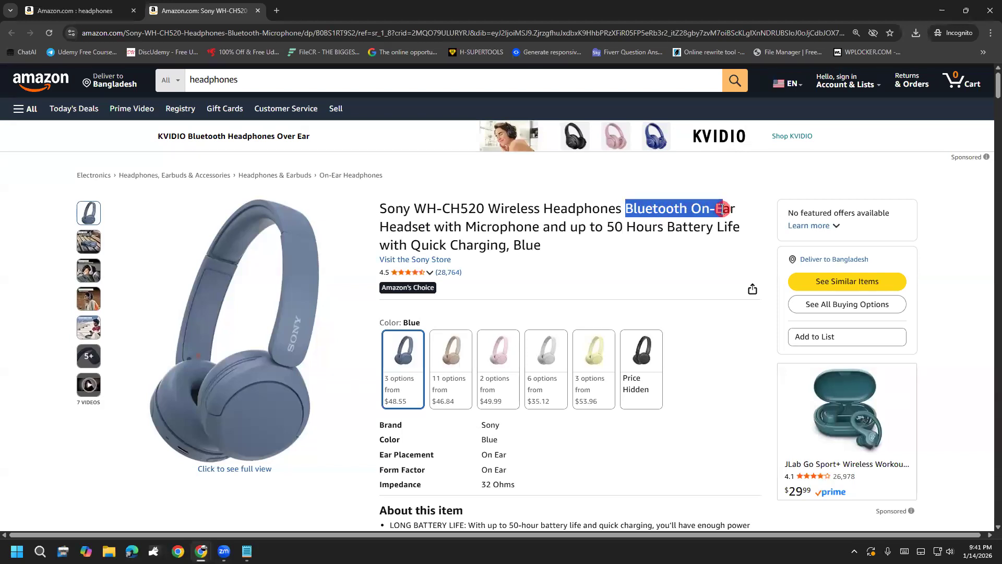
click(568, 228)
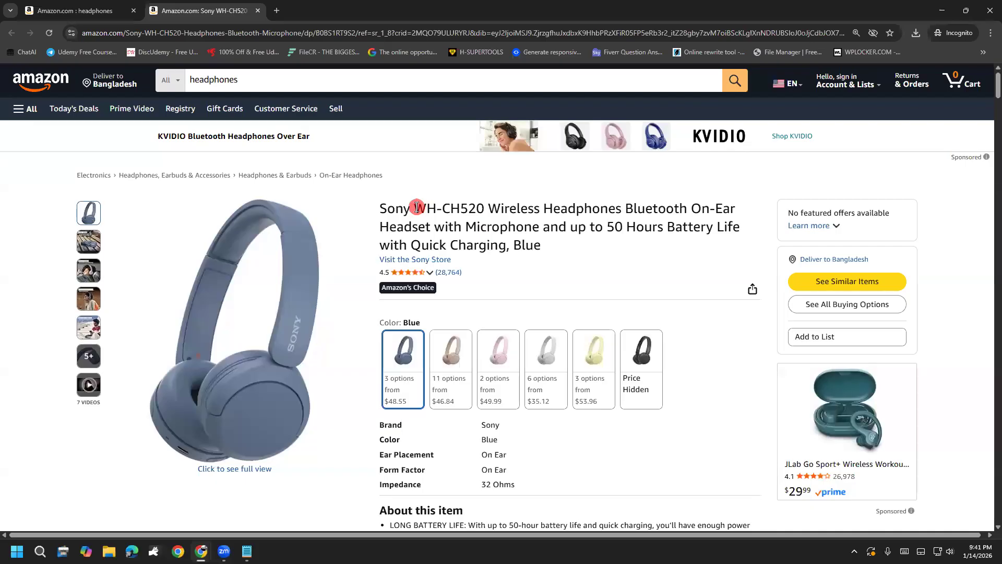
drag(416, 206, 484, 209)
right_click(478, 212)
click(494, 223)
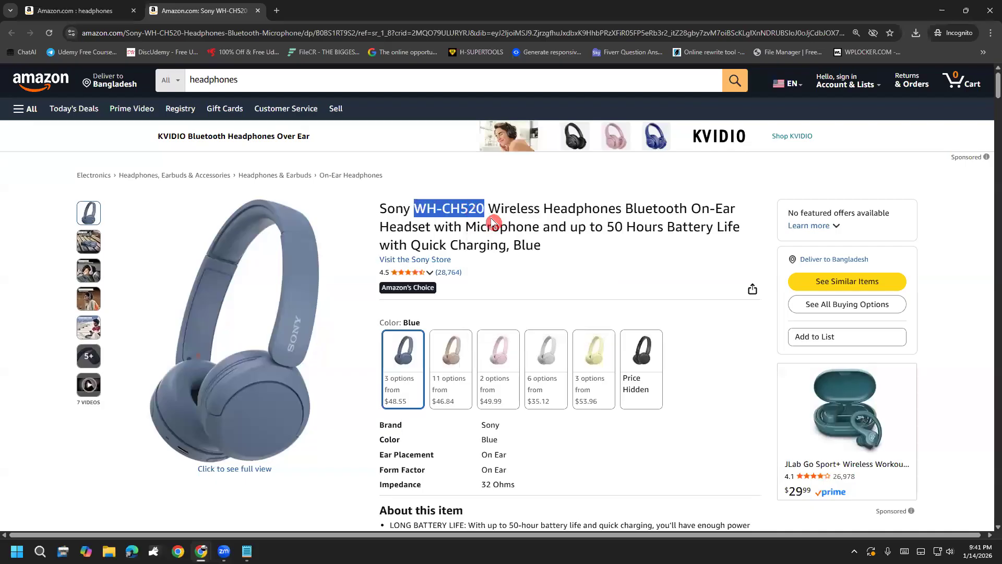
Return to the Canva design and replace WIRELESS in the heading with WH-CH520, keeping the heading on one line.
click(201, 549)
click(237, 510)
click(206, 548)
click(146, 512)
click(628, 149)
click(601, 144)
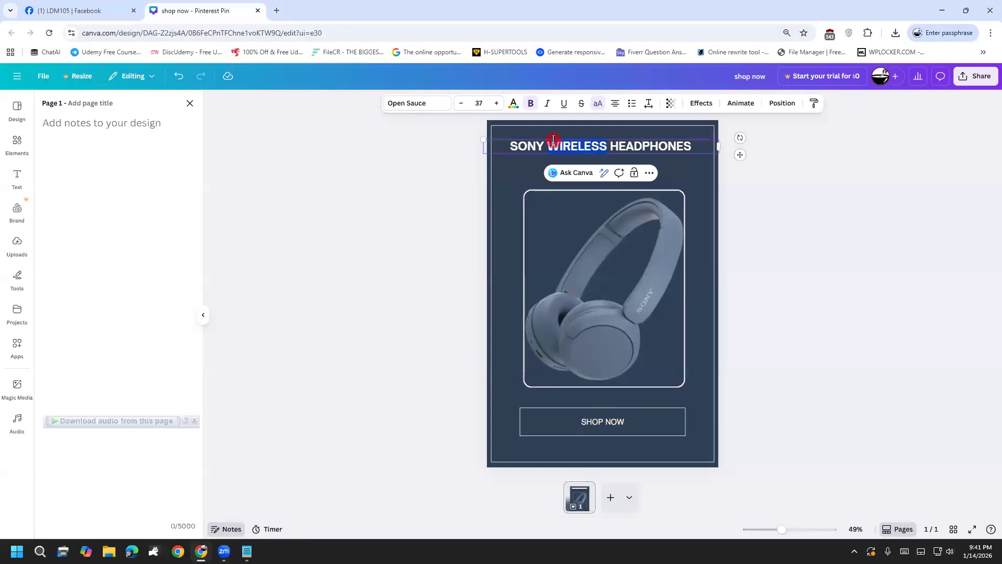
key(ctrl+v)
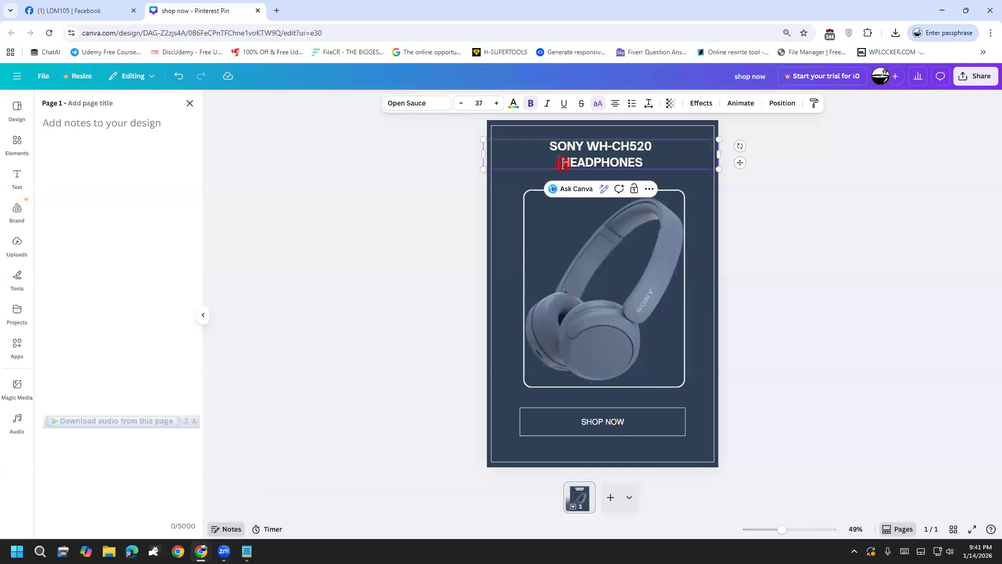
key(BackSpace)
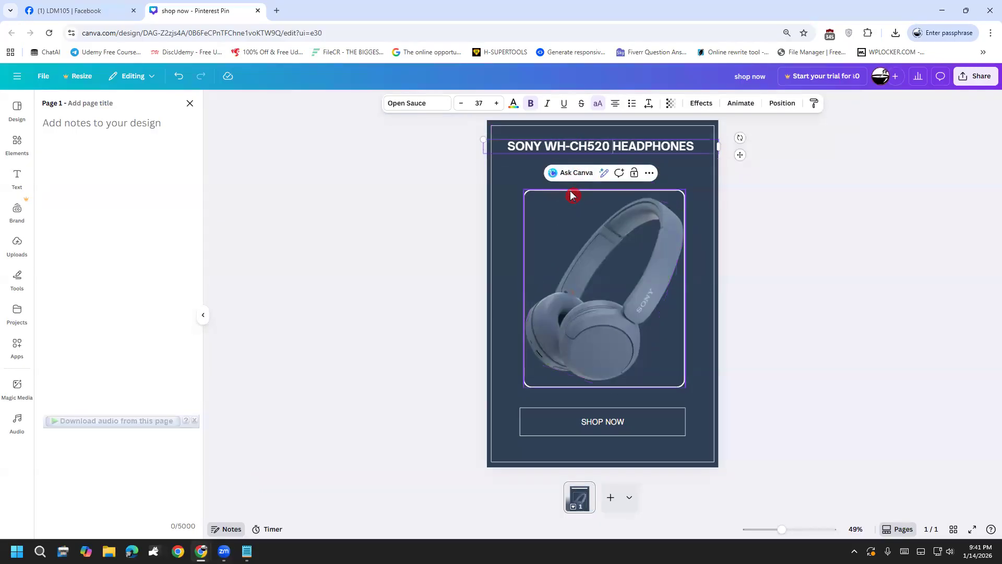
Nudge the heading slightly right and up to centre it horizontally on the page.
click(756, 211)
click(634, 150)
click(647, 160)
key(Right)
key(Right)
key(Right)
key(Right)
key(Right)
key(Right)
key(Down)
key(Up)
key(Up)
key(Left)
key(Left)
key(Left)
key(Left)
key(Up)
key(Up)
click(608, 148)
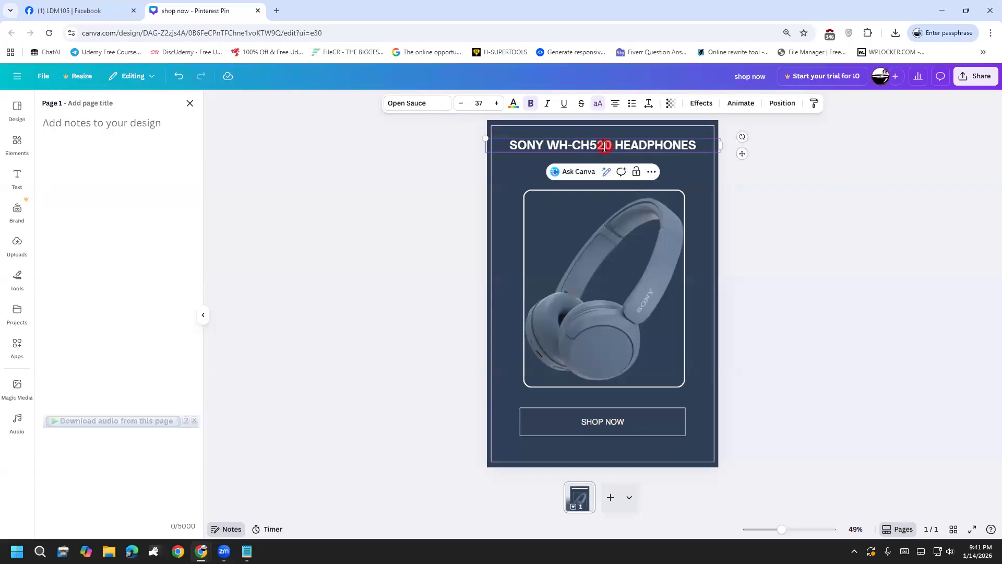
click(639, 172)
click(666, 173)
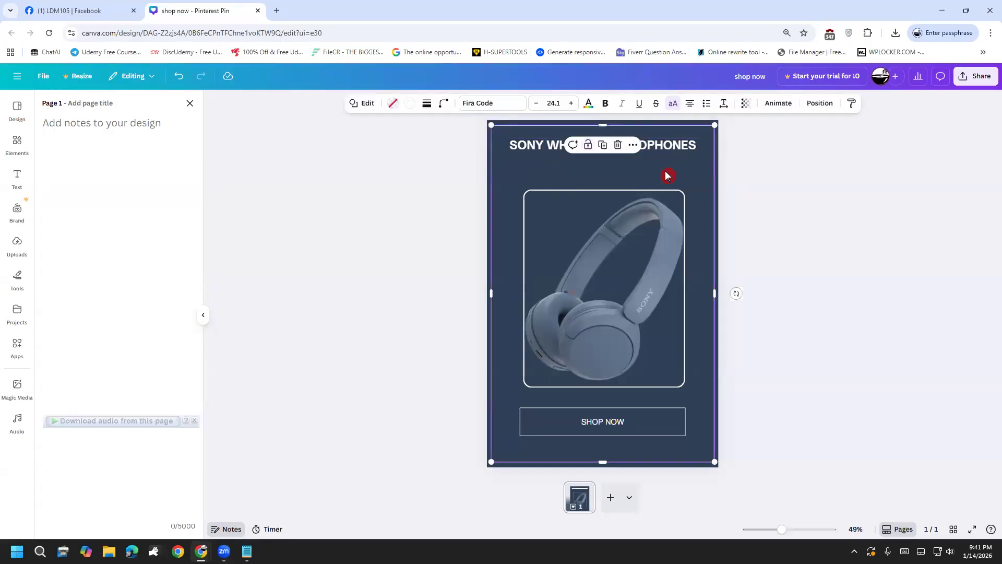
click(632, 146)
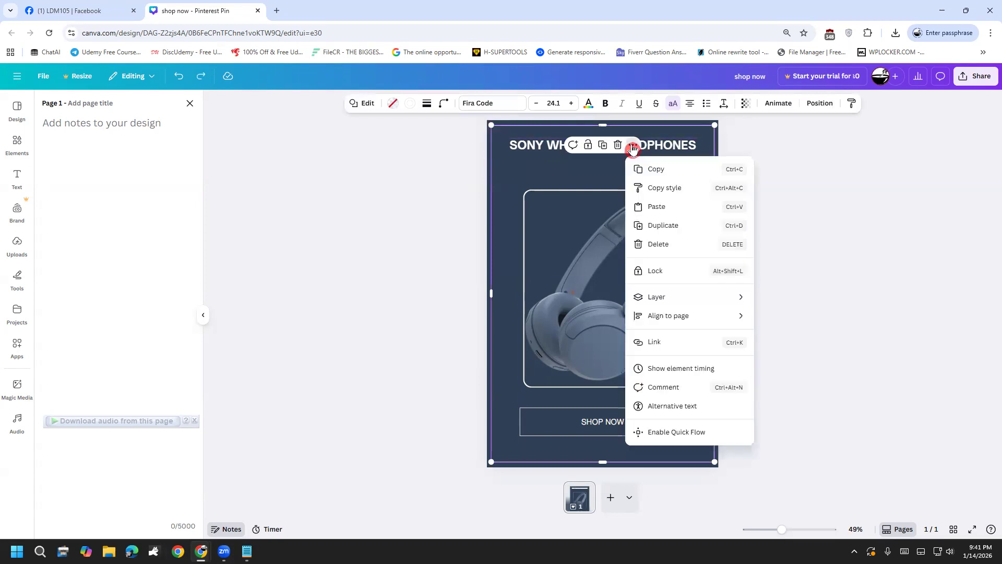
click(573, 165)
click(637, 146)
click(516, 166)
click(539, 145)
click(637, 173)
click(725, 174)
Duplicate the SONY WH-CH520 HEADPHONES heading, place the copy directly beneath the original and select the copy's text.
click(690, 151)
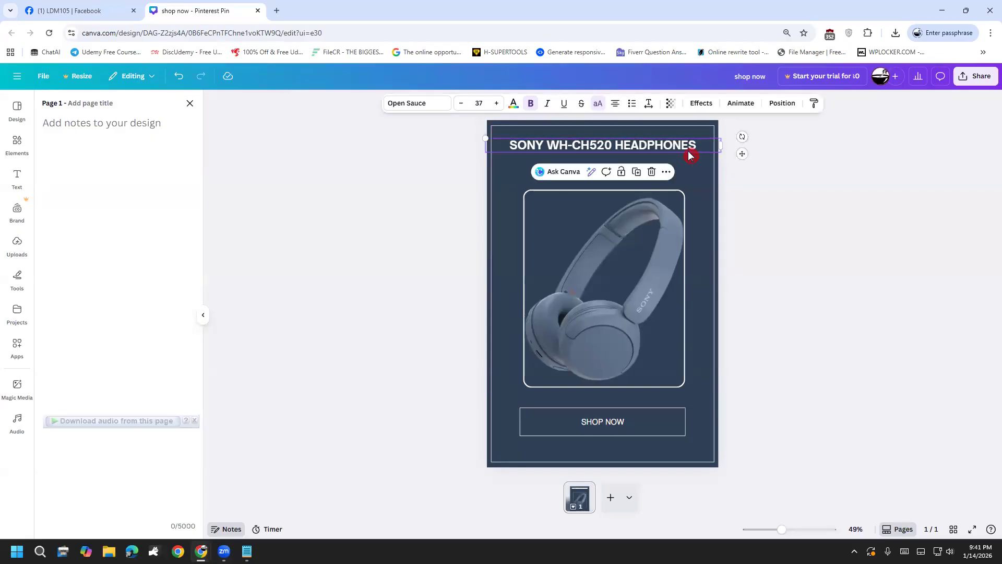
click(668, 172)
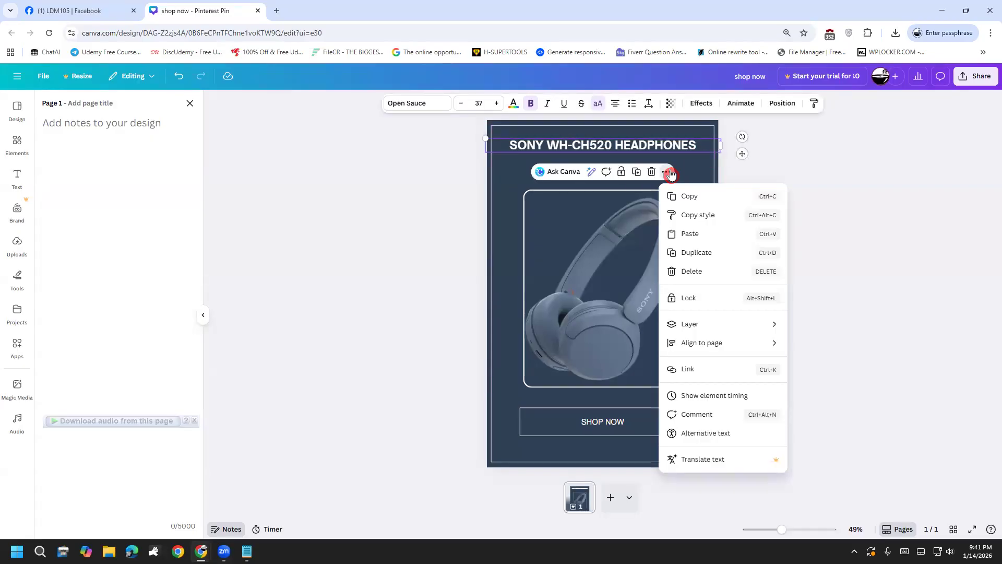
click(702, 253)
drag(662, 161, 657, 170)
double_click(645, 165)
Switch to the Amazon product page and copy "Wireless Headphones Bluetooth" from the product title.
mouse_move(200, 550)
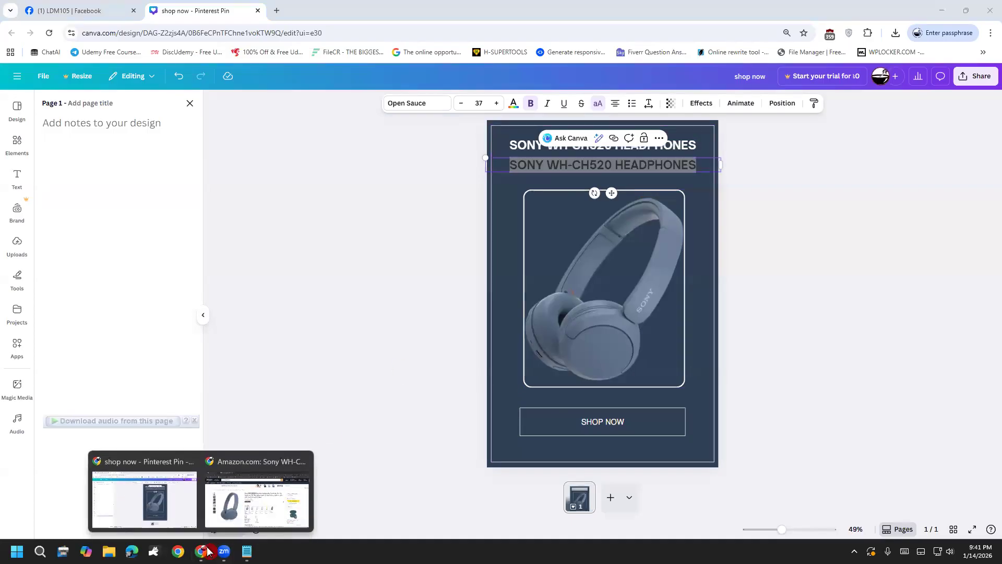
click(257, 496)
click(622, 215)
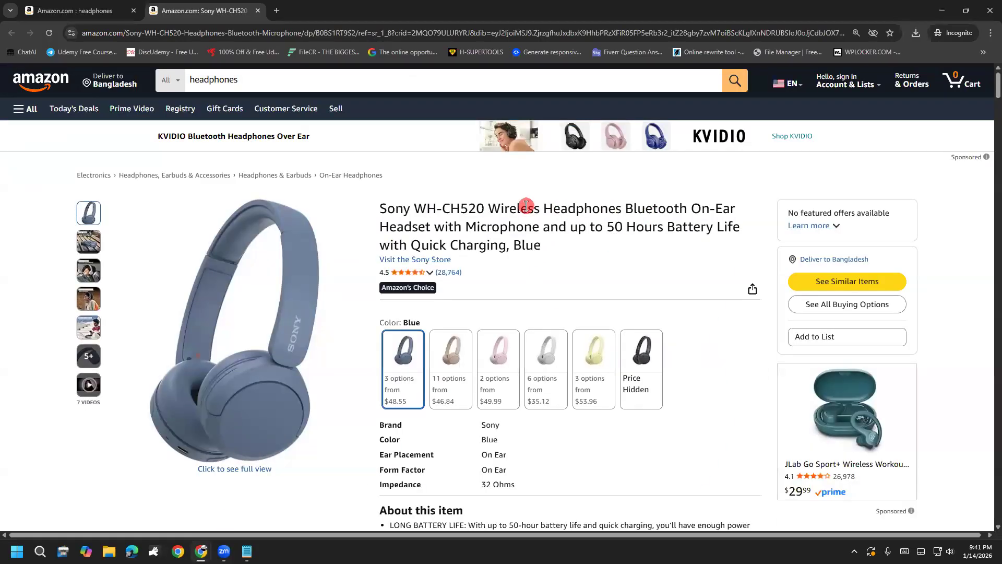
drag(489, 209, 687, 210)
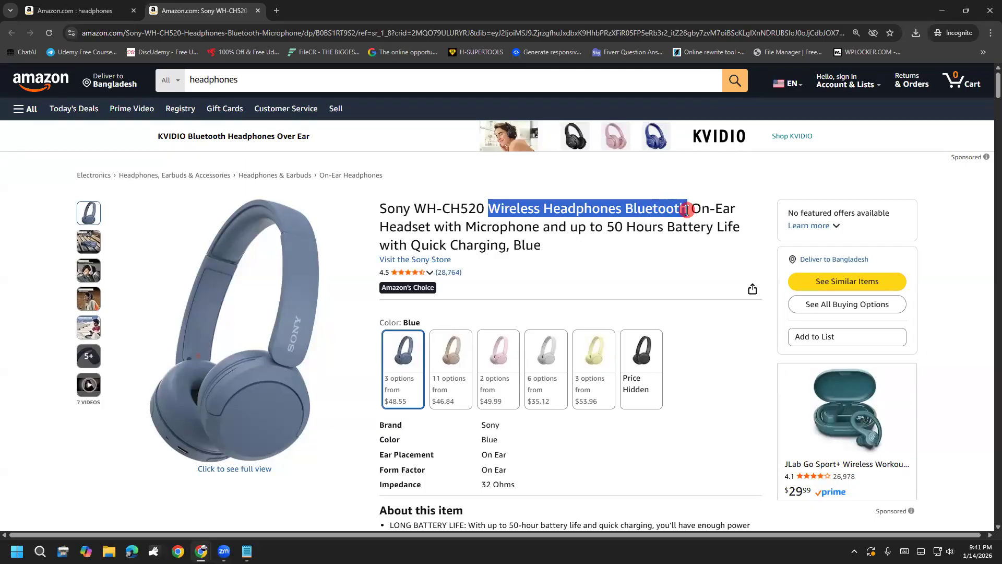
right_click(674, 210)
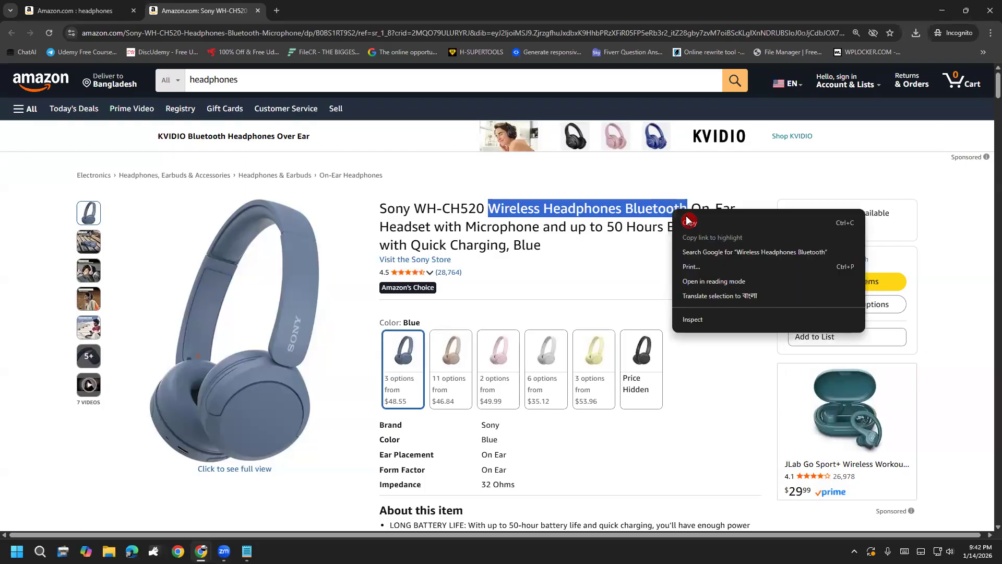
click(690, 224)
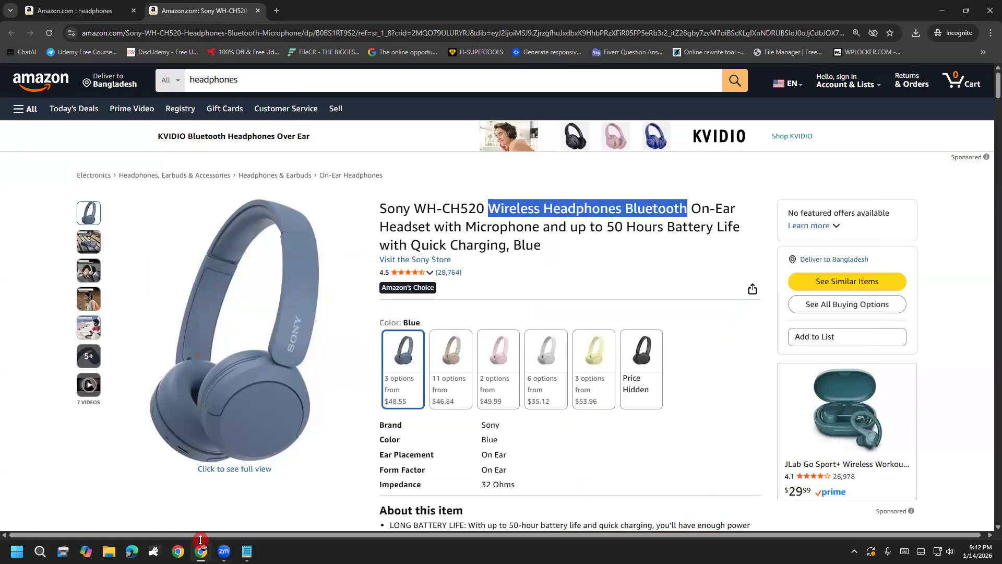
click(633, 224)
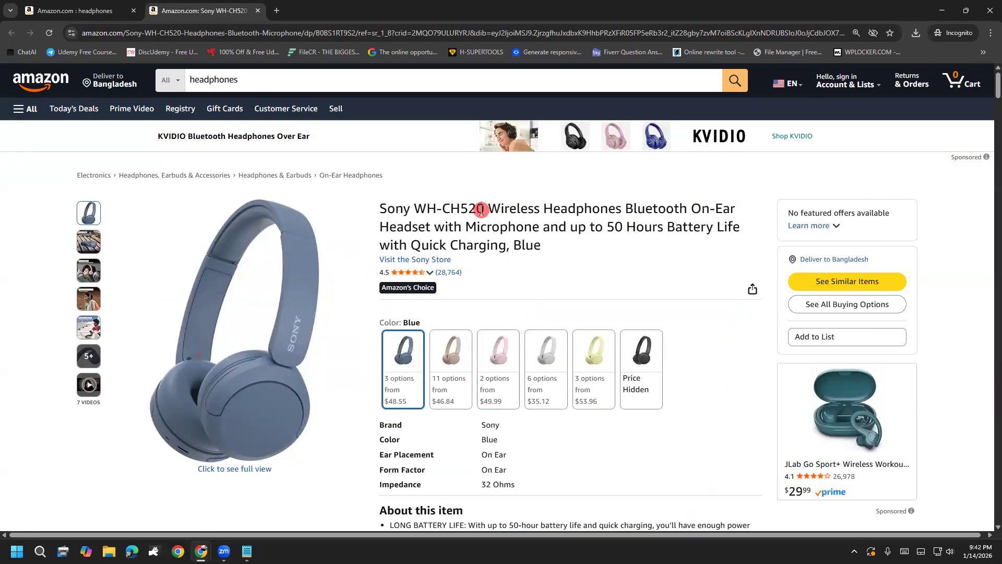
drag(492, 209, 687, 212)
right_click(687, 213)
click(704, 227)
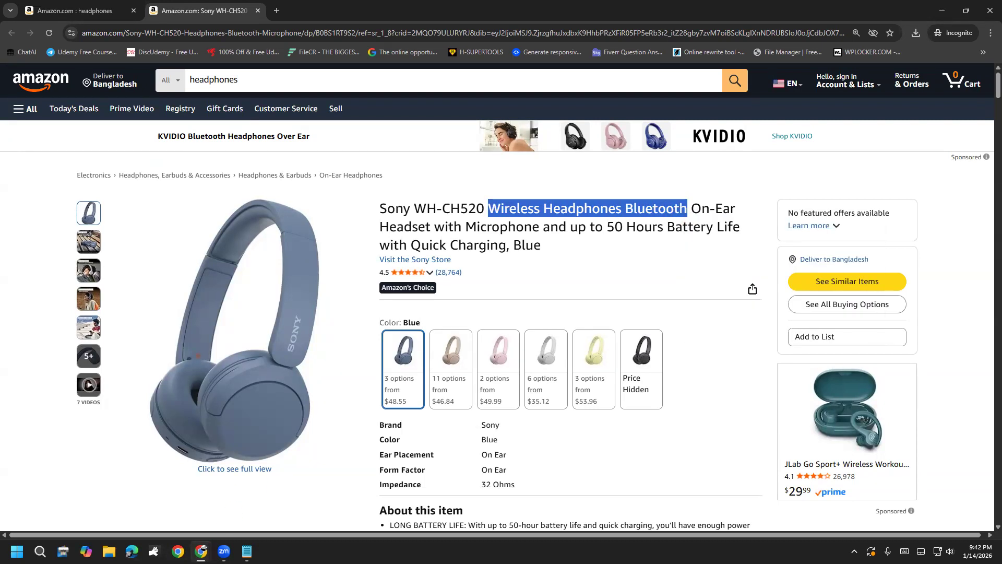
Return to the Canva design and replace the duplicated heading's text with the copied "Wireless Headphones Bluetooth".
mouse_move(201, 551)
click(183, 508)
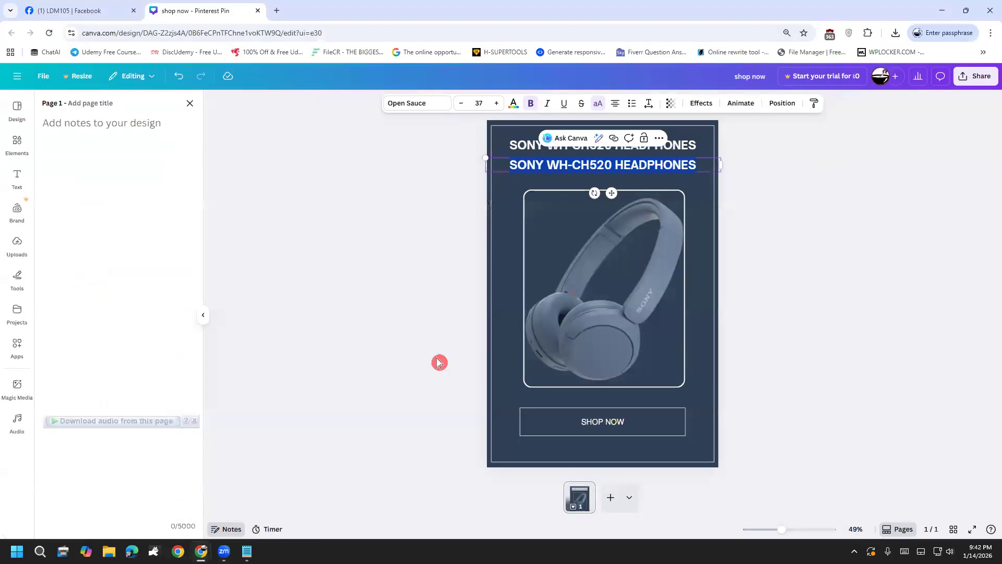
click(595, 158)
drag(694, 167, 516, 160)
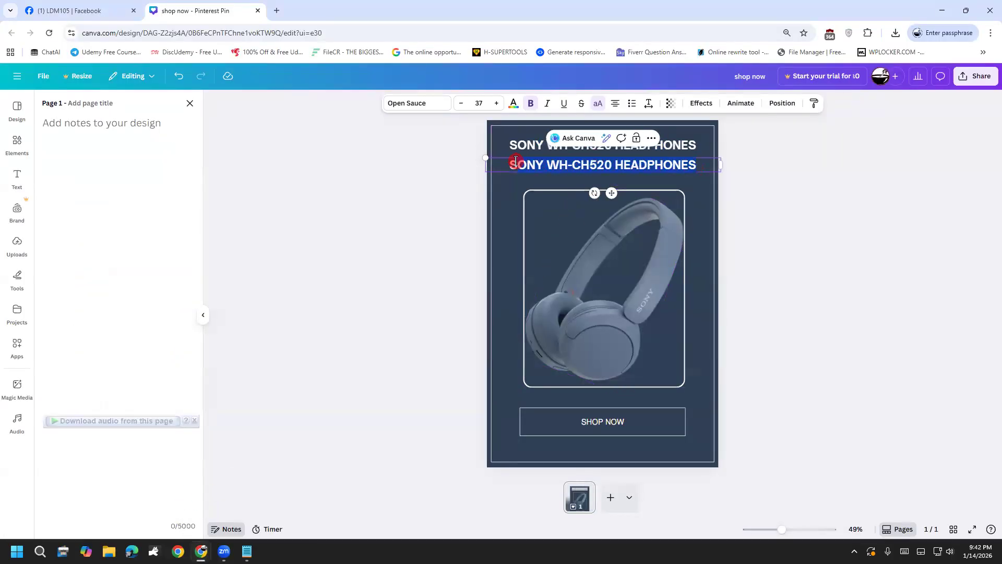
key(ctrl+v)
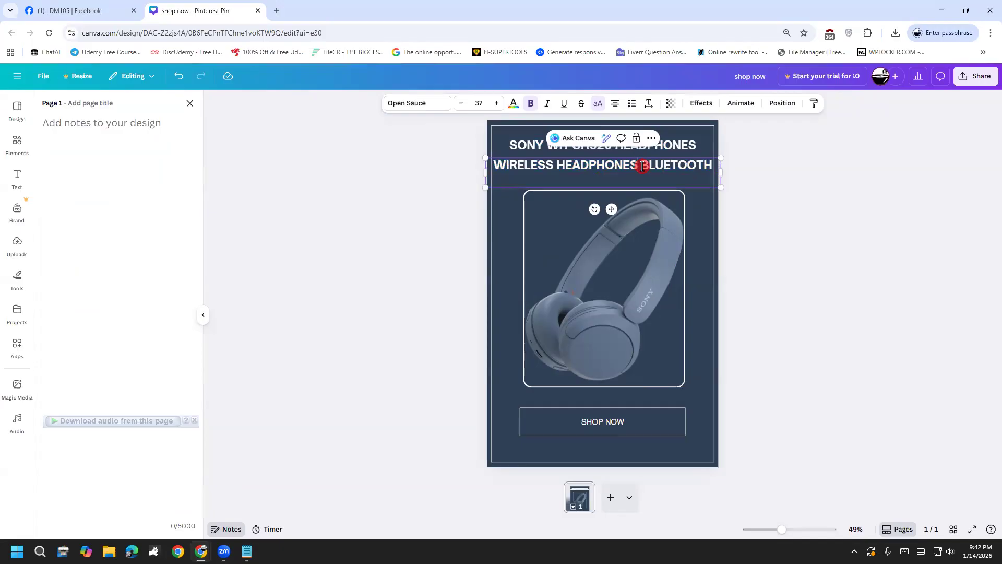
Replace HEADPHONES with & in the second text line so it reads WIRELESS & BLUETOOTH.
drag(635, 166, 556, 166)
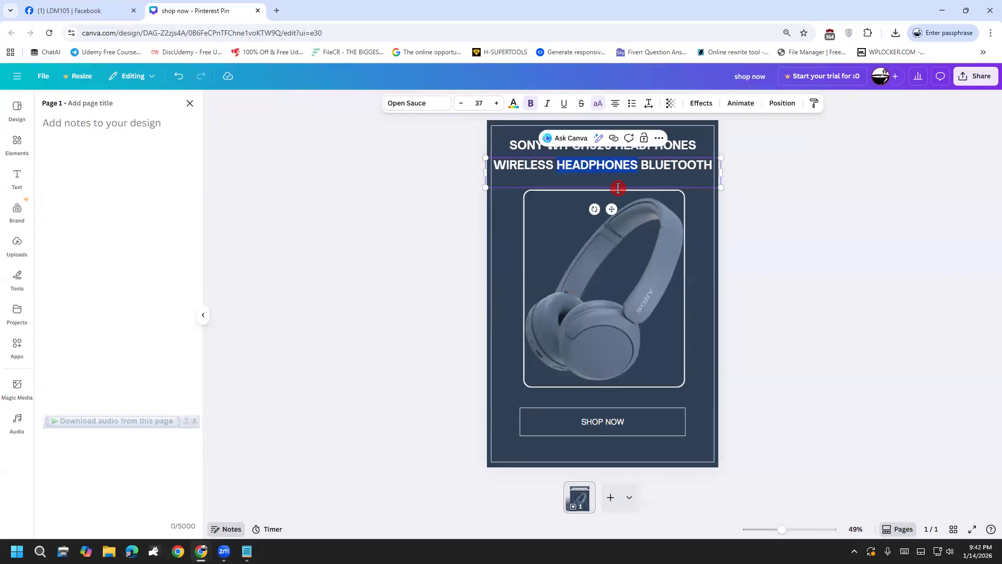
key(BackSpace)
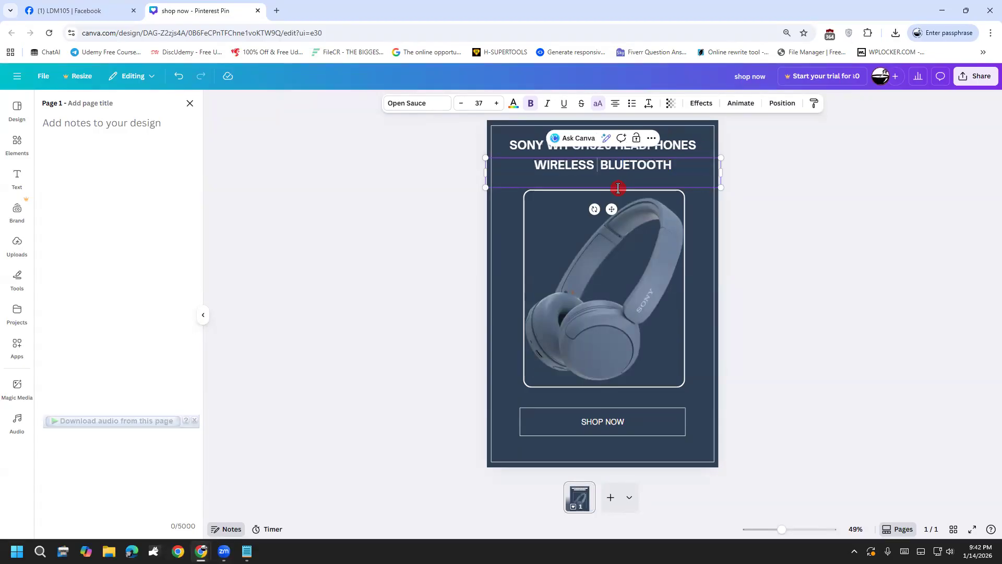
text(AND)
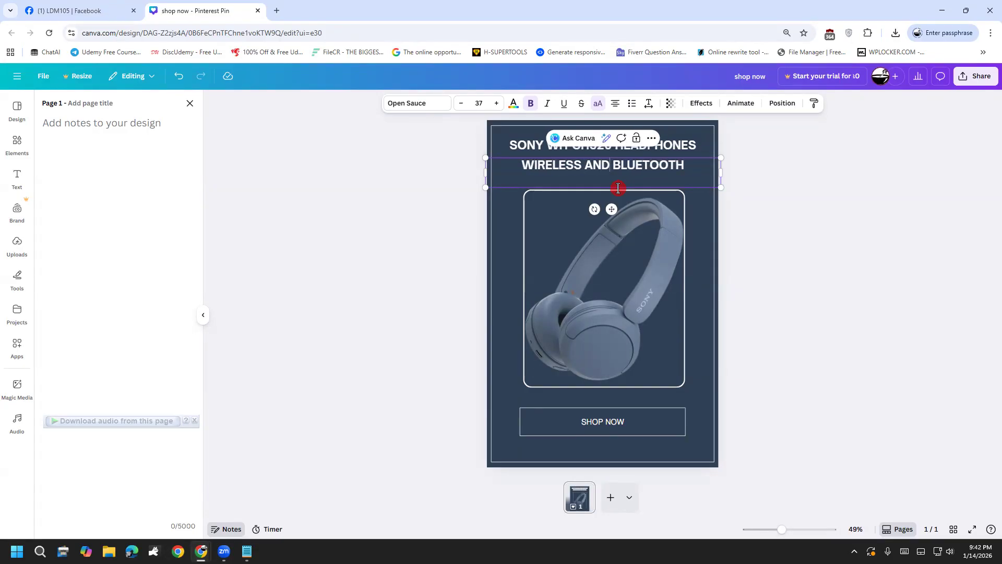
key(BackSpace)
key(BackSpace)
key(BackSpace)
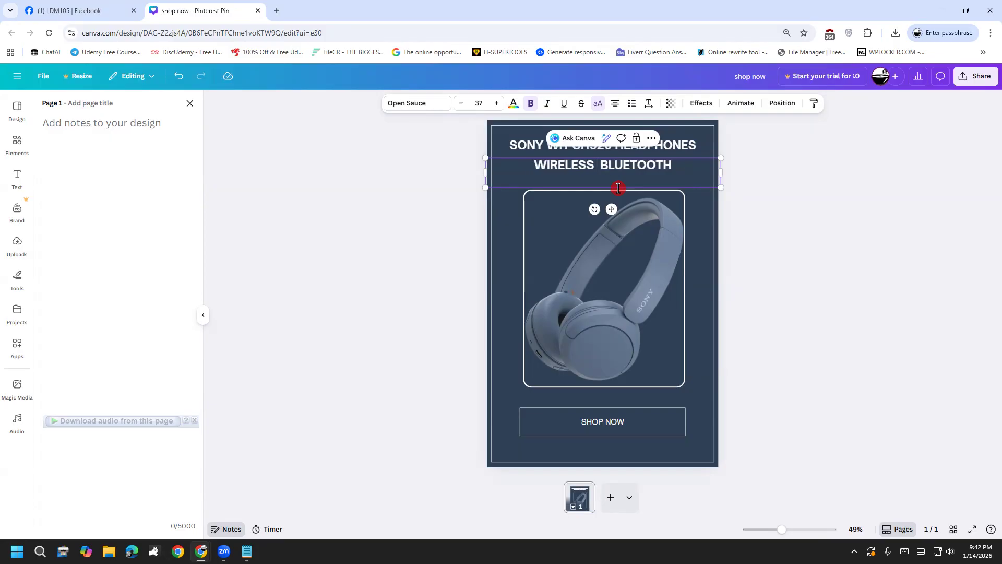
text(&)
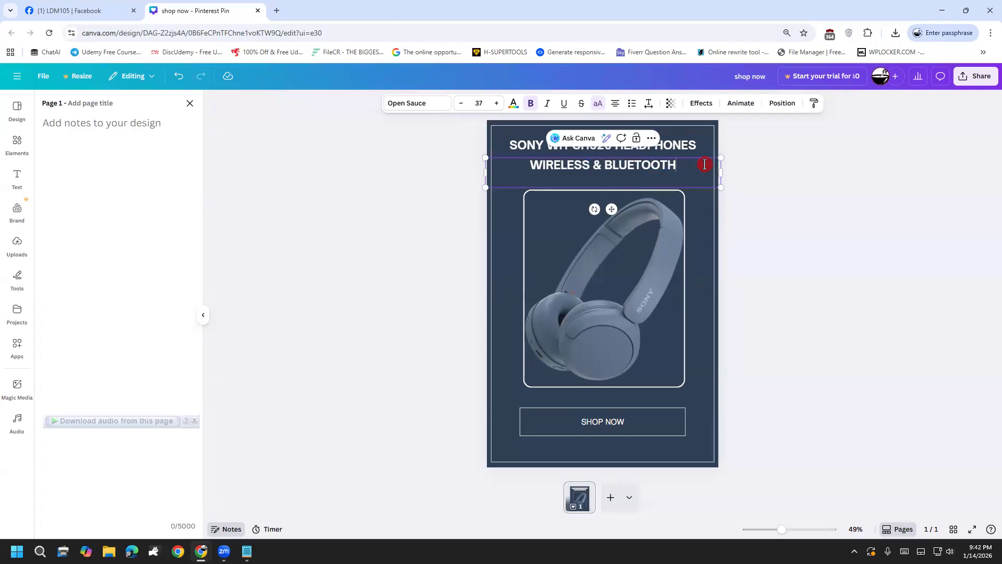
Reduce the font size of the WIRELESS & BLUETOOTH subheading to 29.
click(461, 106)
click(462, 106)
click(462, 106)
click(462, 106)
click(462, 106)
click(461, 106)
click(461, 106)
click(463, 106)
Add WITH to the end of the WIRELESS & BLUETOOTH subheading and start a new line below it.
click(690, 165)
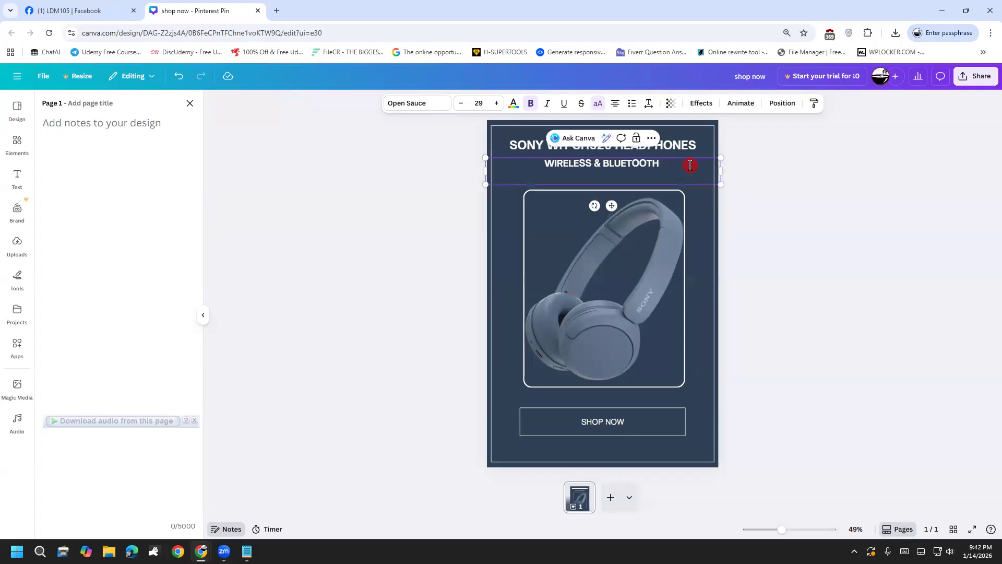
key(BackSpace)
text(QIT)
key(BackSpace)
key(BackSpace)
key(BackSpace)
text(WITH)
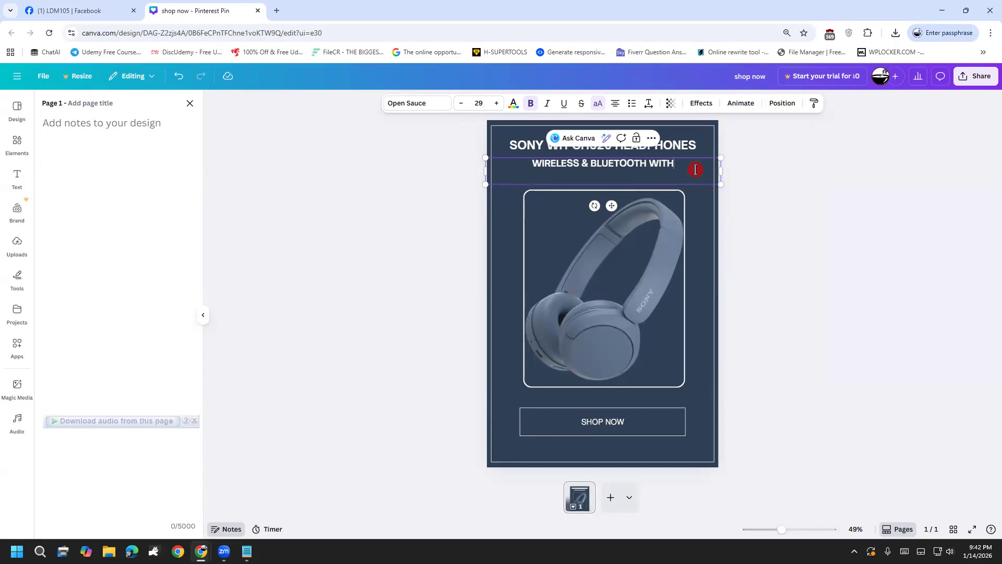
key(Return)
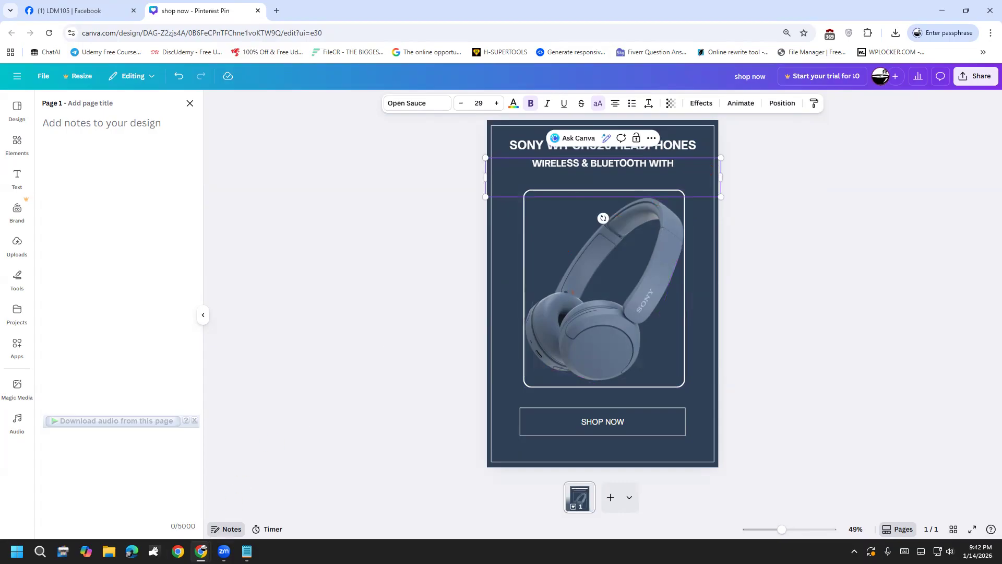
Switch to the Amazon product page and copy "up to 50 Hours Battery Life" from the product title.
mouse_move(201, 550)
click(246, 501)
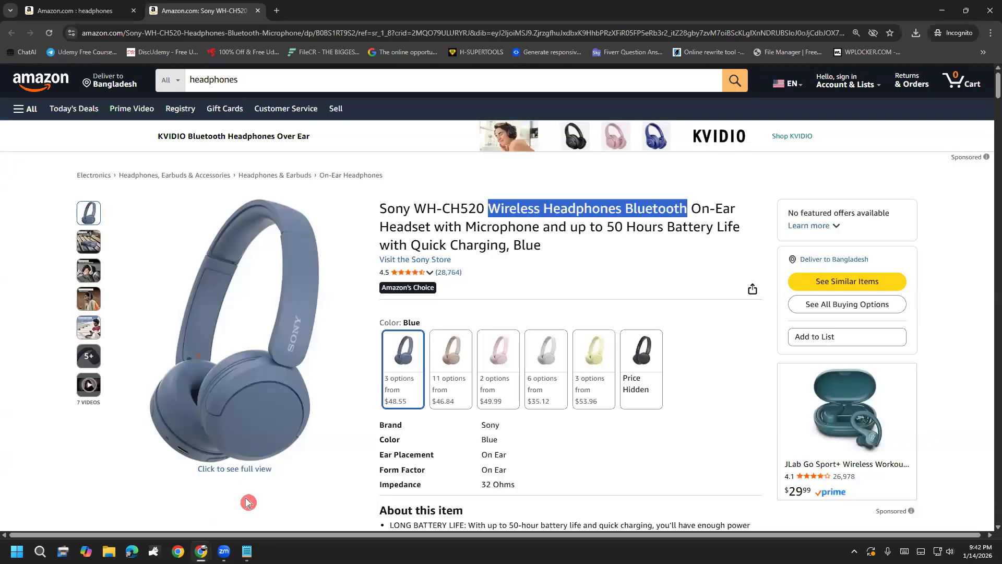
click(610, 232)
drag(610, 232, 715, 226)
right_click(715, 226)
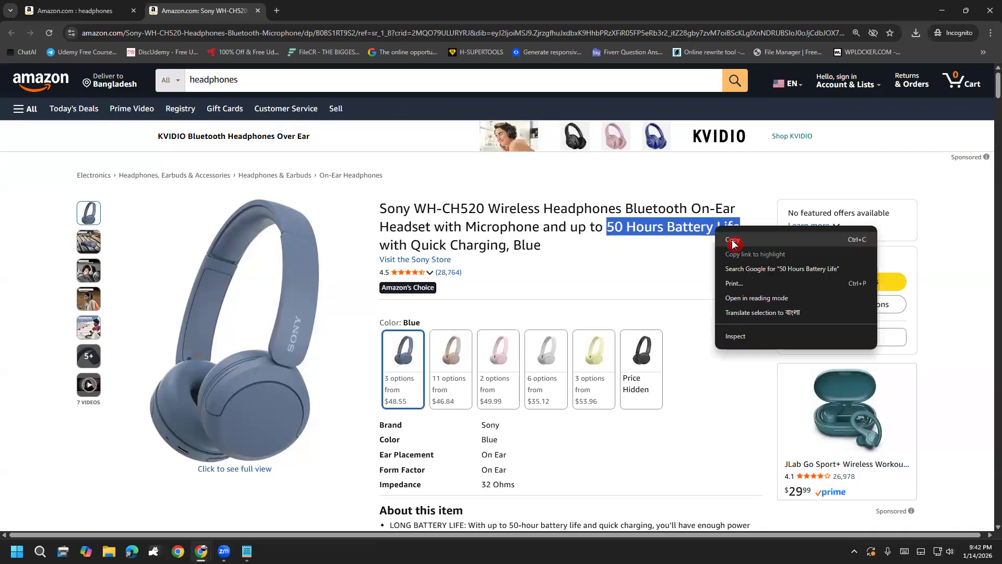
click(574, 226)
drag(574, 228, 744, 236)
right_click(695, 222)
click(719, 241)
Return to the Canva design and paste "up to 50 Hours Battery Life" as the second line of the subheading.
click(201, 550)
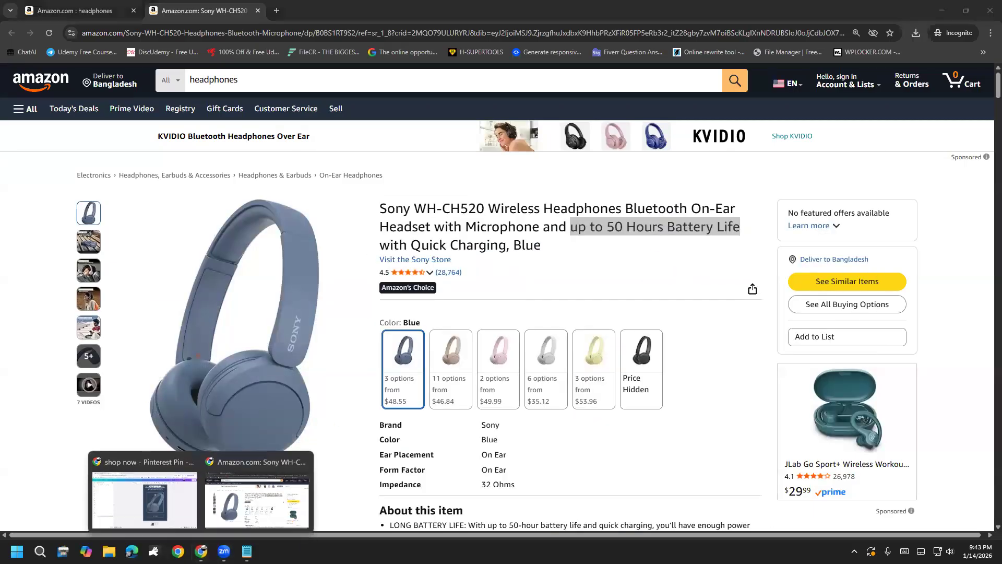
click(178, 506)
key(Return)
key(ctrl+v)
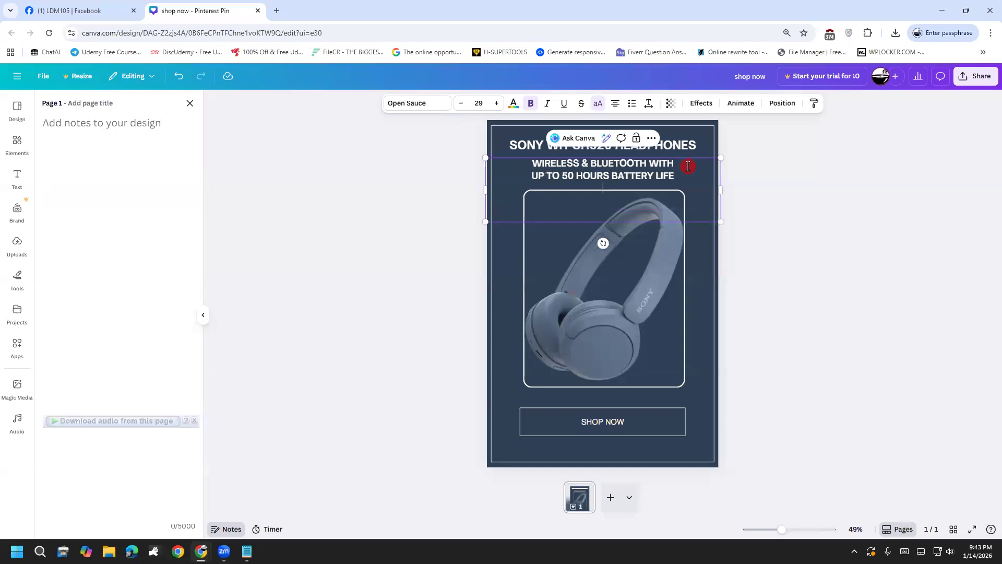
click(769, 165)
click(658, 180)
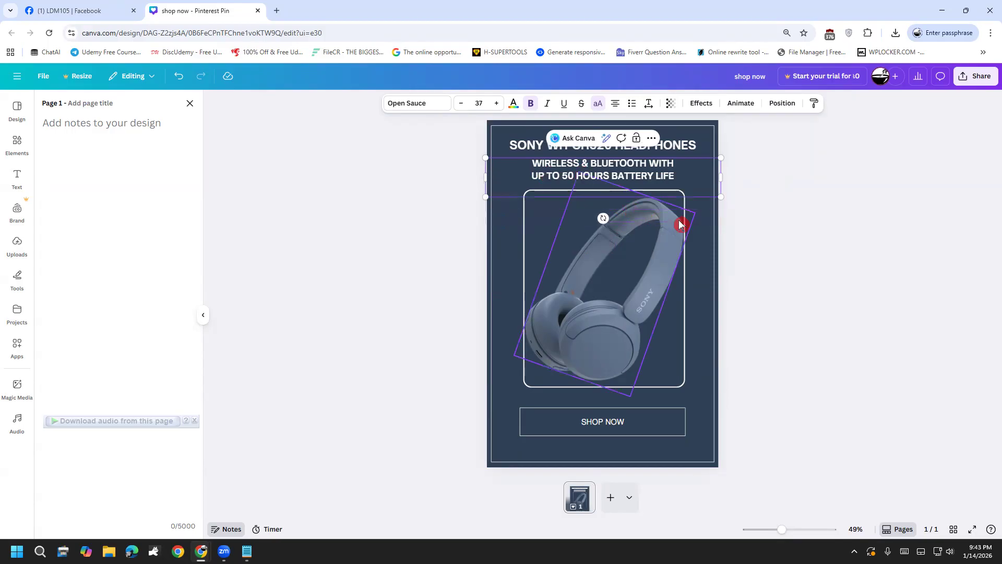
Nudge the two-line subheading slightly upward so it sits closer beneath the heading and clear of the headphones frame.
click(751, 181)
click(664, 175)
key(Up)
key(Up)
key(Up)
key(Up)
click(635, 165)
click(732, 176)
click(700, 167)
key(Up)
key(Up)
key(Up)
key(Up)
key(Up)
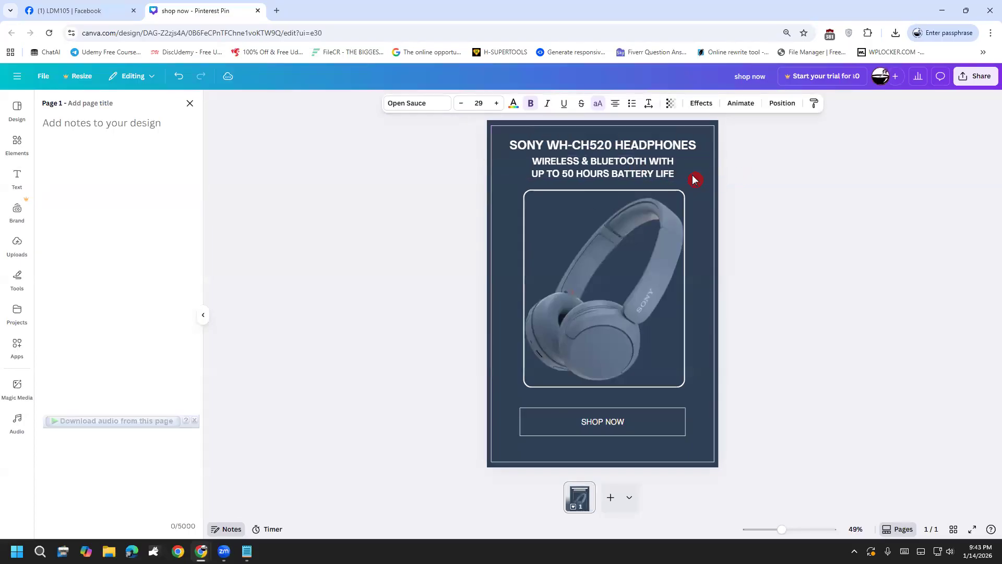
click(753, 177)
click(680, 170)
key(Down)
key(Down)
click(756, 179)
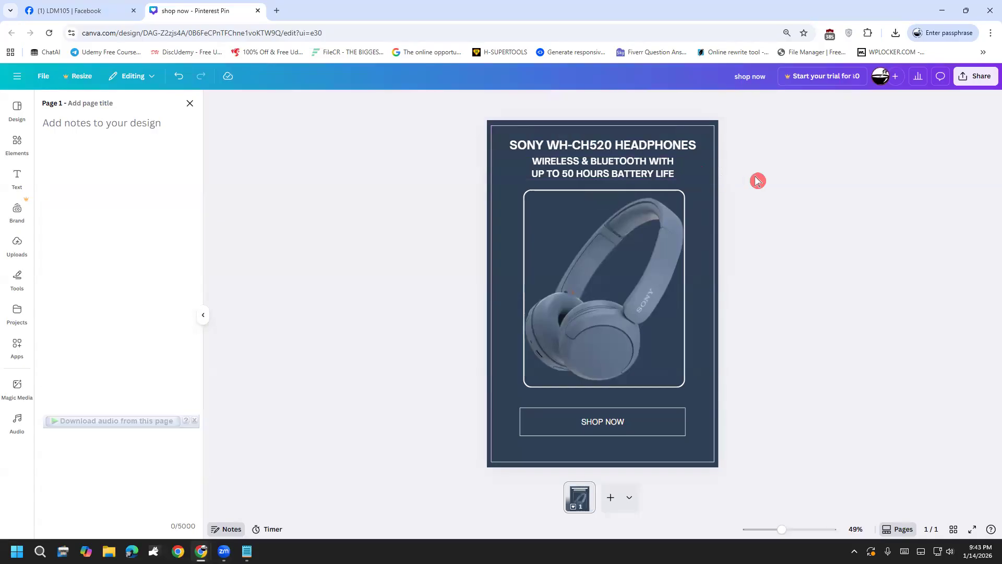
Increase the font size of the SHOP NOW button text to 48.
click(621, 423)
click(630, 423)
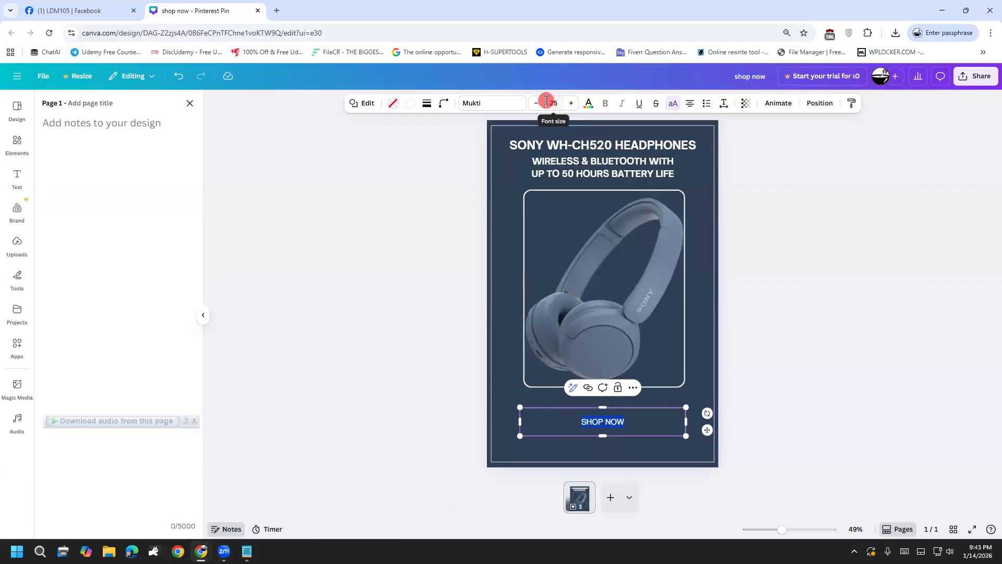
click(572, 104)
click(572, 103)
click(571, 103)
click(572, 104)
click(572, 104)
click(572, 106)
click(572, 106)
click(572, 106)
click(572, 106)
click(572, 106)
click(572, 106)
click(572, 106)
click(572, 106)
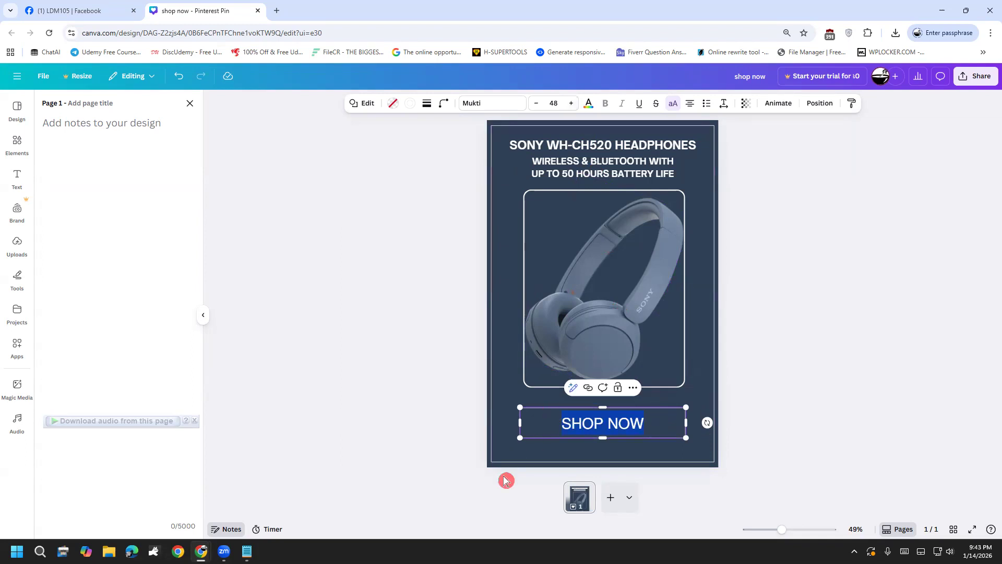
key(BackSpace)
click(425, 438)
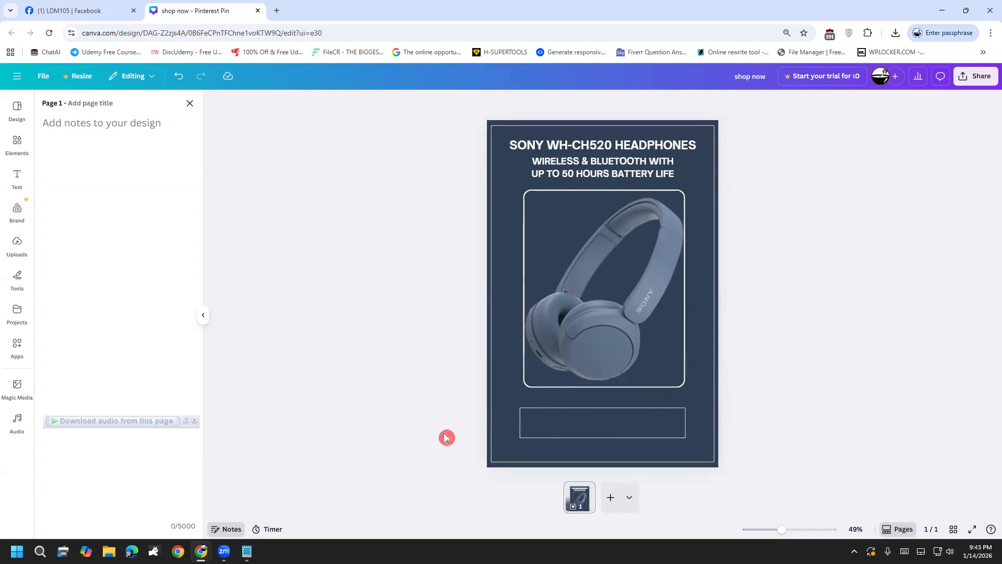
click(569, 434)
click(570, 433)
click(549, 432)
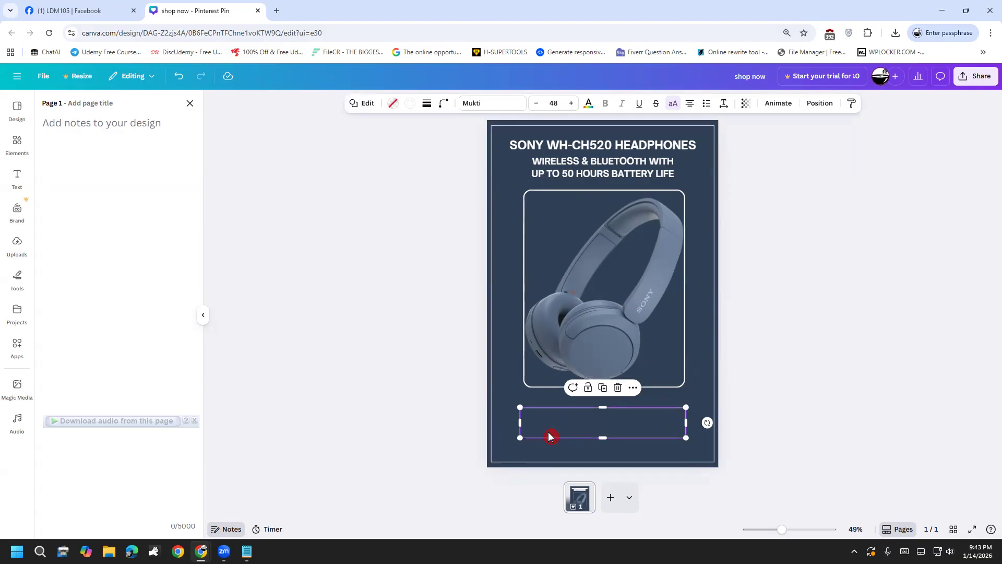
key(ctrl+z)
Fill the SHOP NOW button's background with black.
click(493, 427)
click(545, 423)
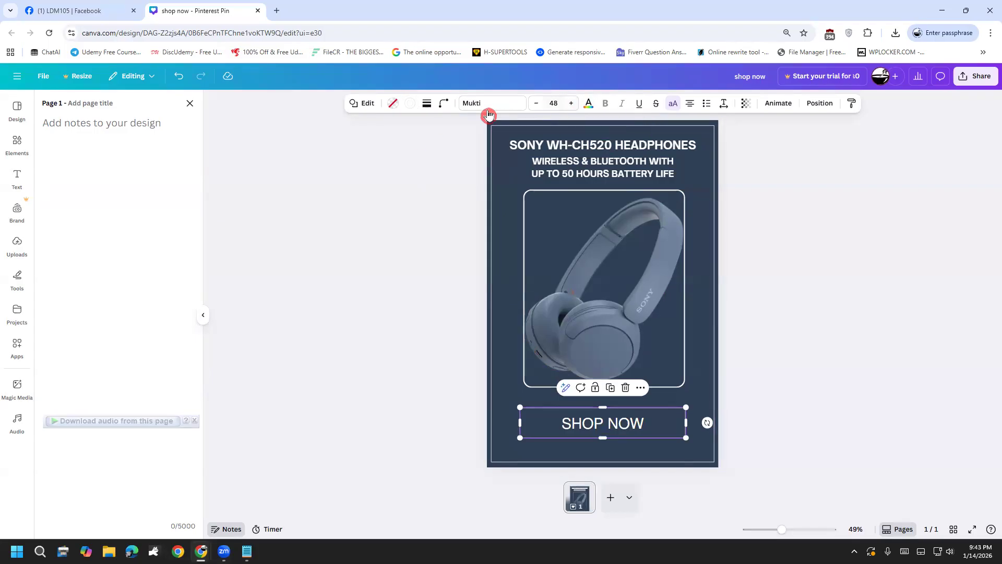
click(393, 109)
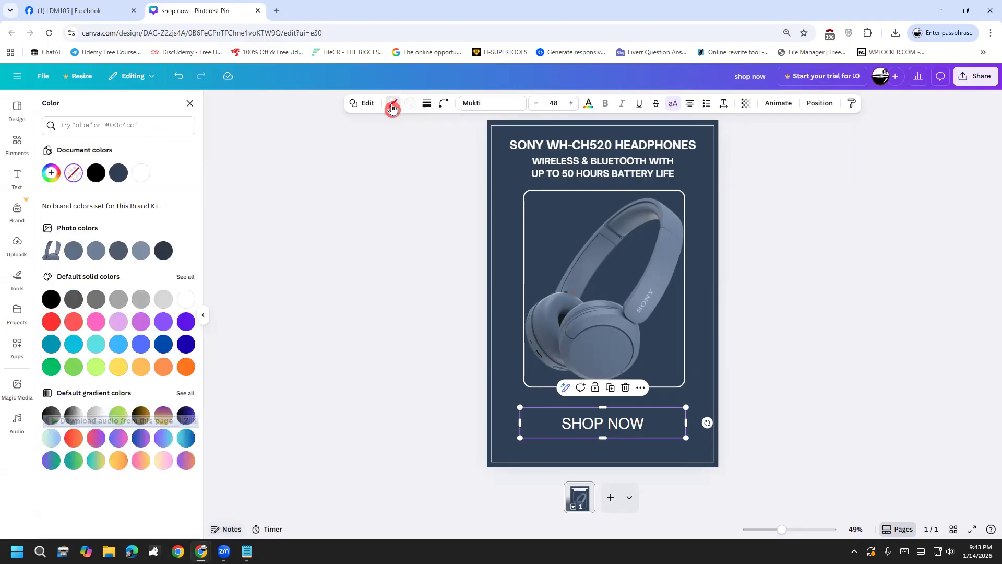
click(94, 175)
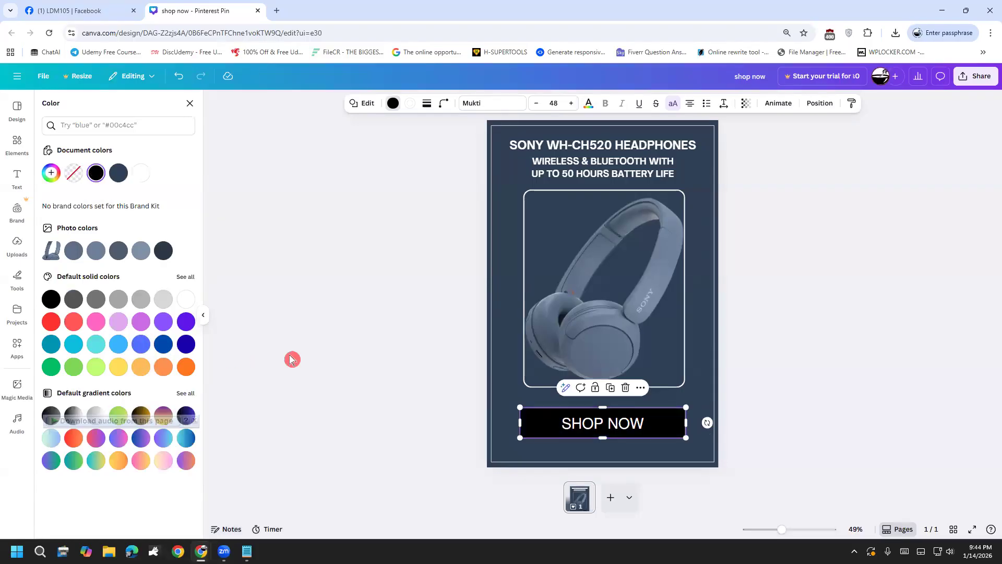
Check the blue variant's price on the Amazon product page and return to the Canva design.
click(562, 422)
drag(562, 423, 652, 428)
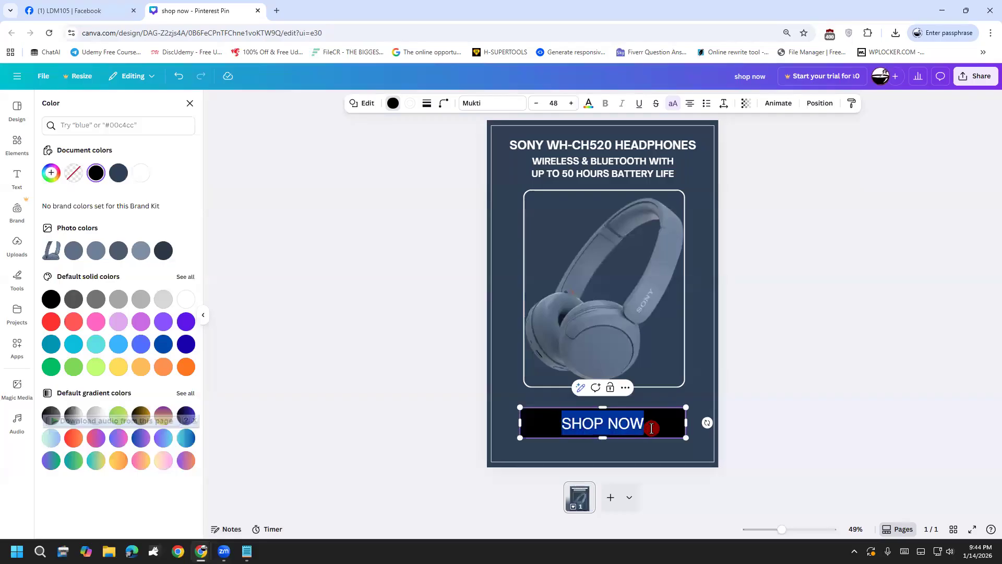
click(201, 551)
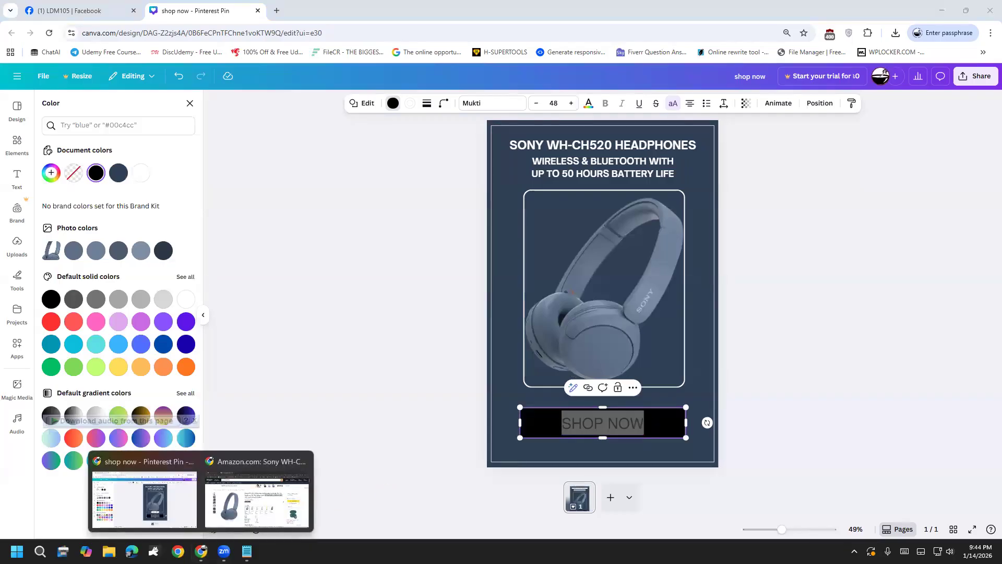
click(256, 496)
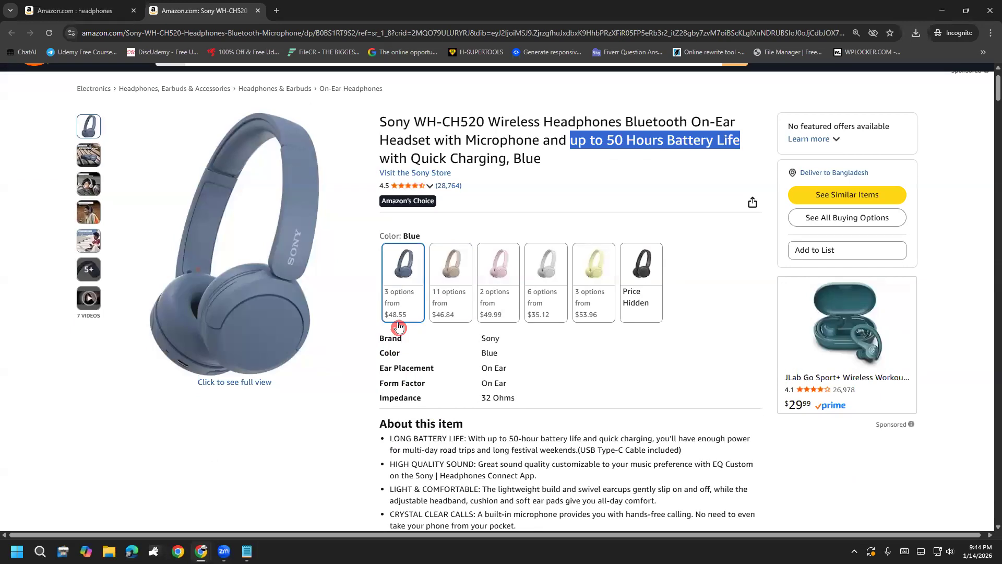
click(201, 550)
click(179, 513)
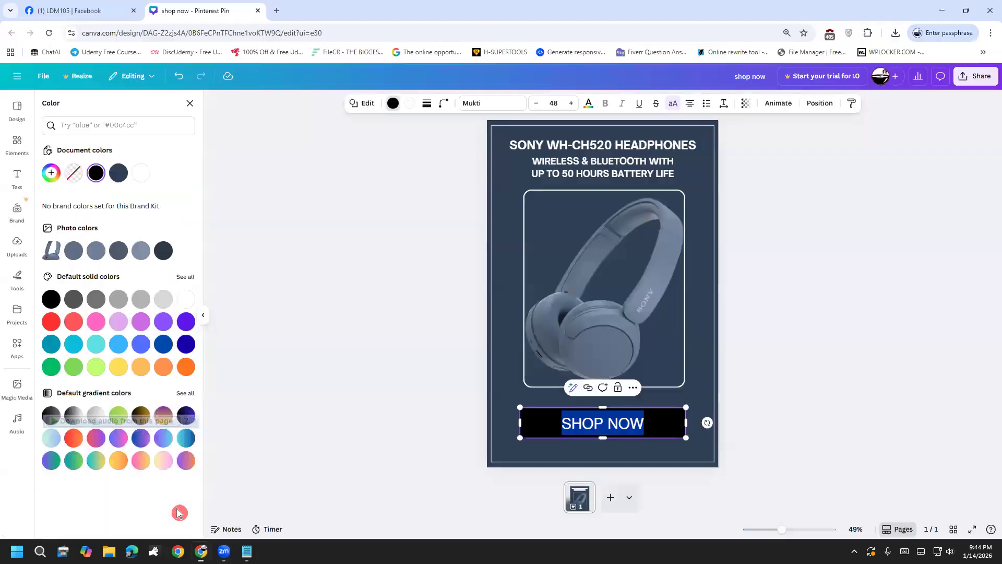
Insert the price "$46.55" before SHOP NOW in the button text.
drag(642, 424, 524, 421)
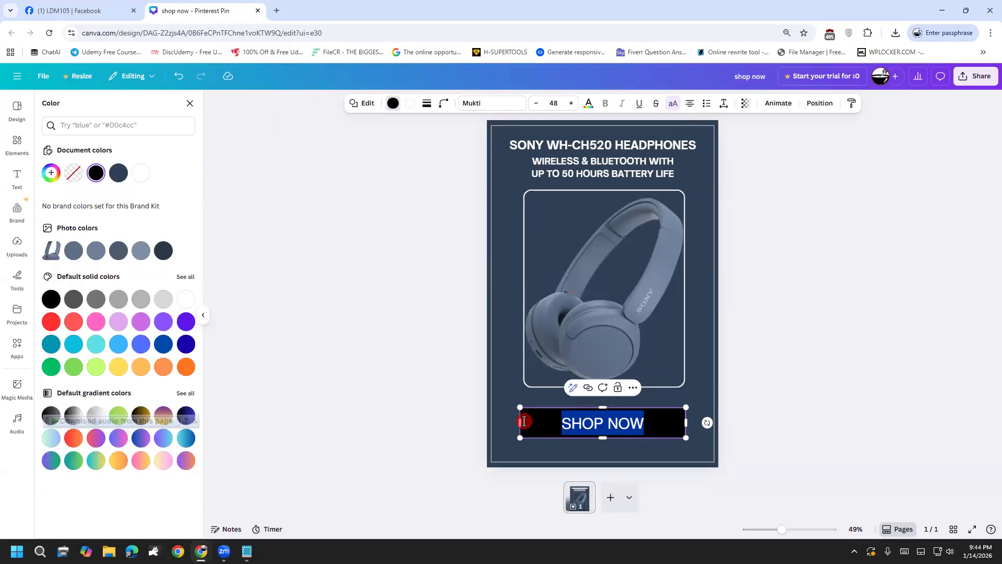
click(524, 421)
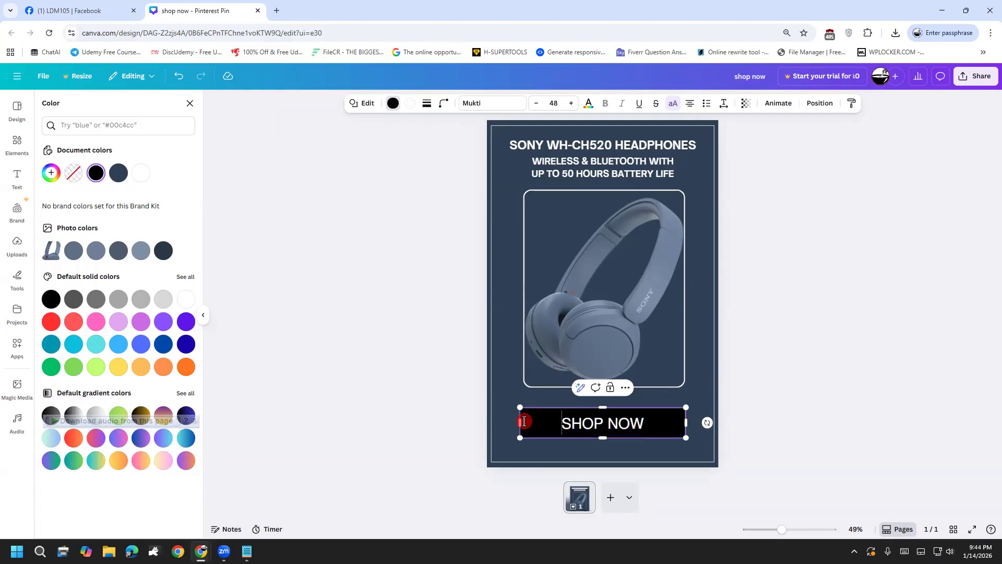
text($4)
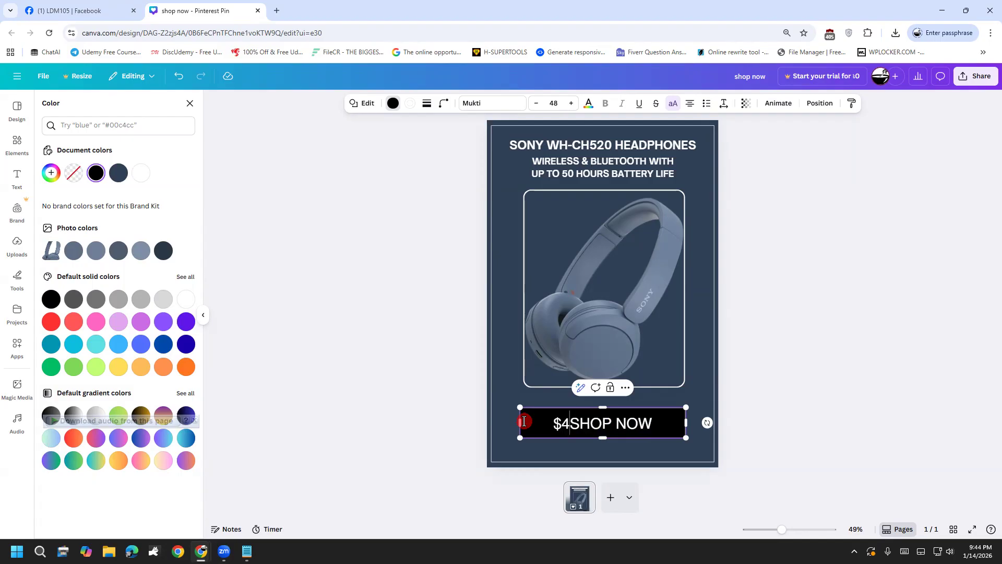
text(5.99)
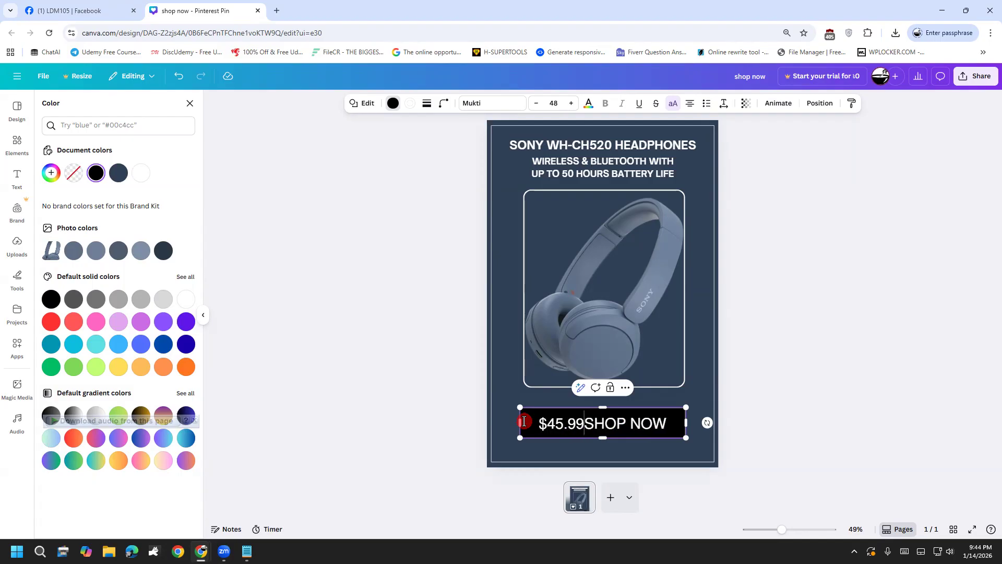
key(BackSpace)
key(BackSpace)
text(55)
key(BackSpace)
text(6)
Recheck the blue variant's price on Amazon, correct the button price to $48.55 and separate it from SHOP NOW with a single "|".
mouse_move(201, 550)
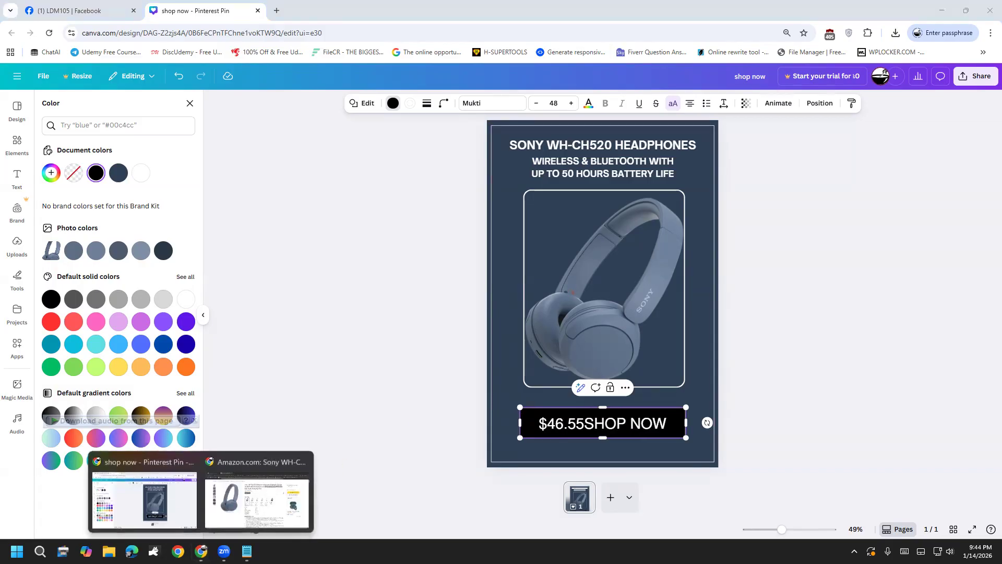
click(224, 517)
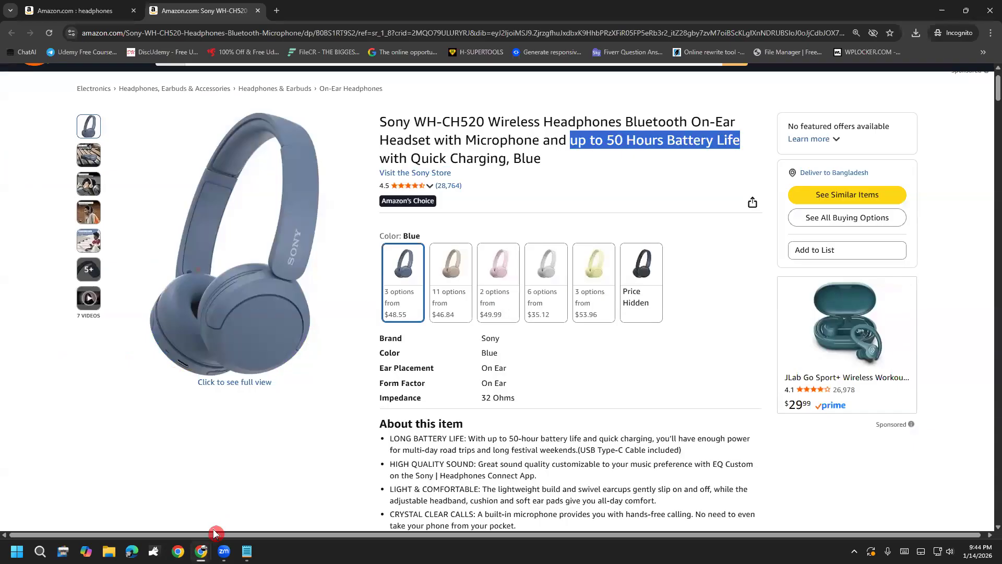
mouse_move(201, 550)
click(186, 516)
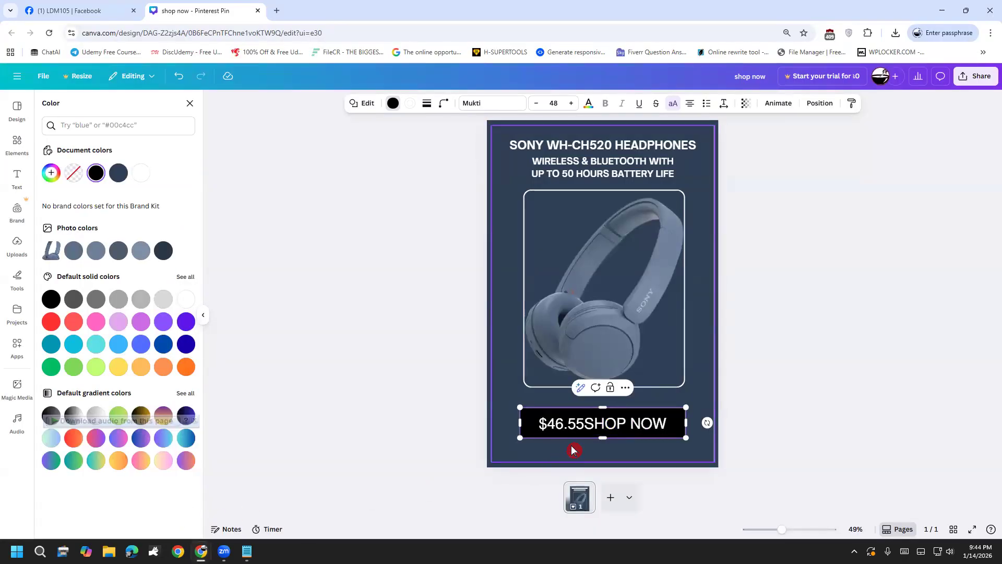
key(BackSpace)
text(8)
text(|)
click(577, 422)
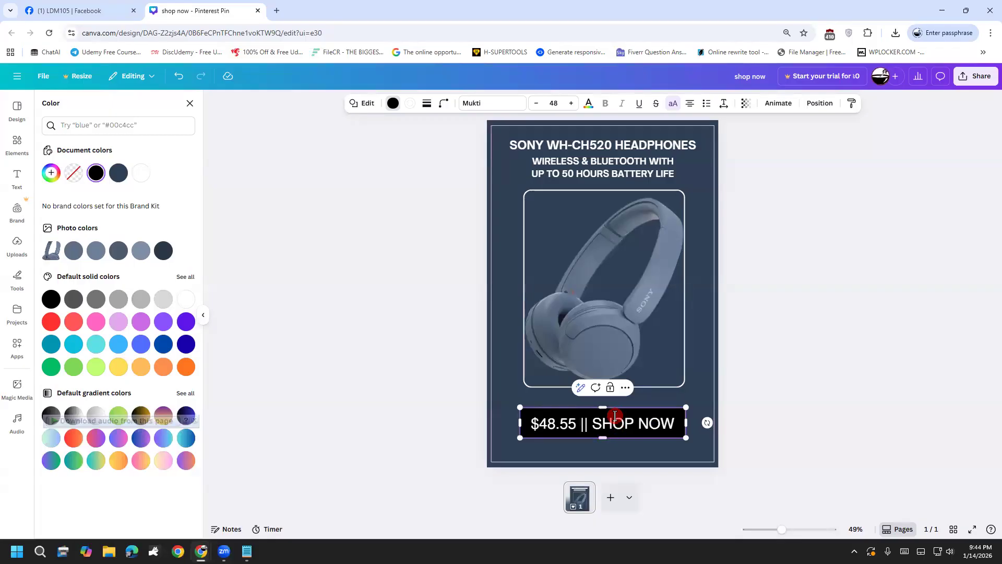
key(Delete)
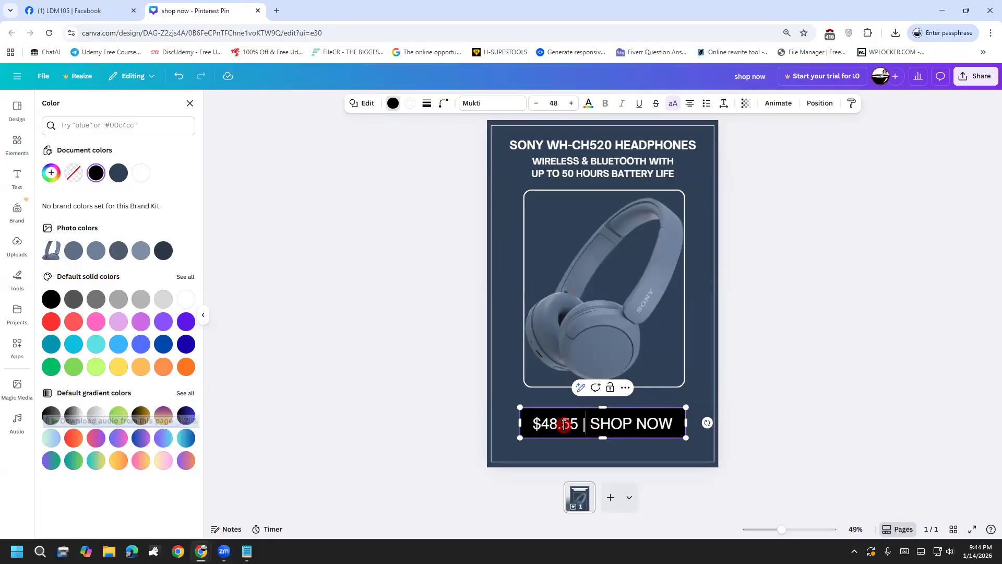
Add a leading space before $48.55 in the button text and deselect the button.
click(533, 426)
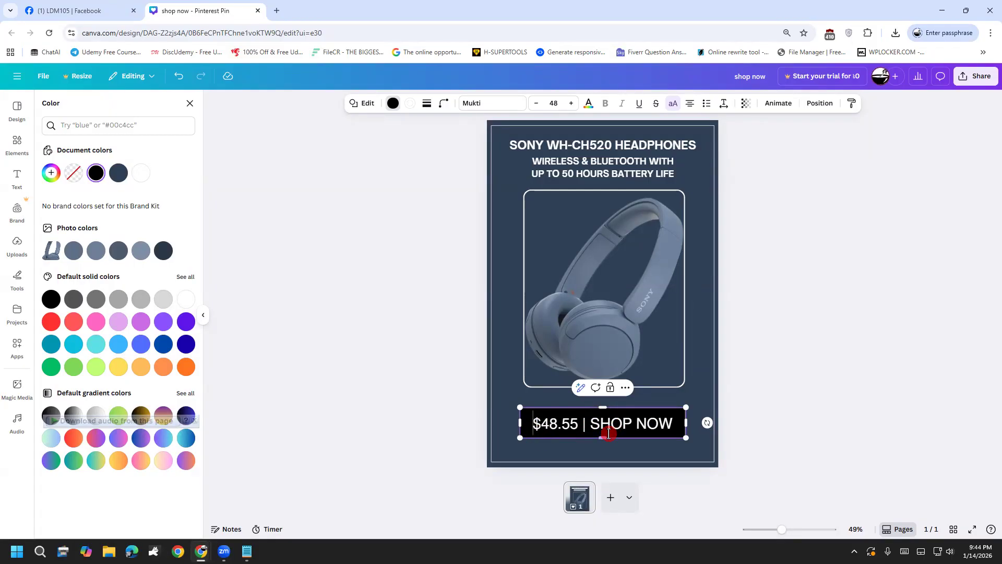
click(735, 383)
click(661, 428)
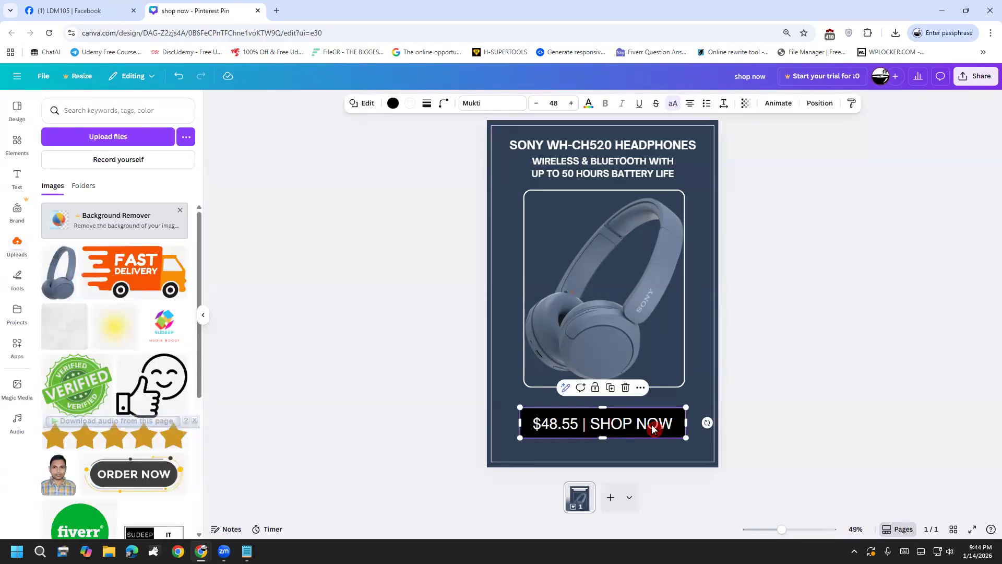
click(536, 422)
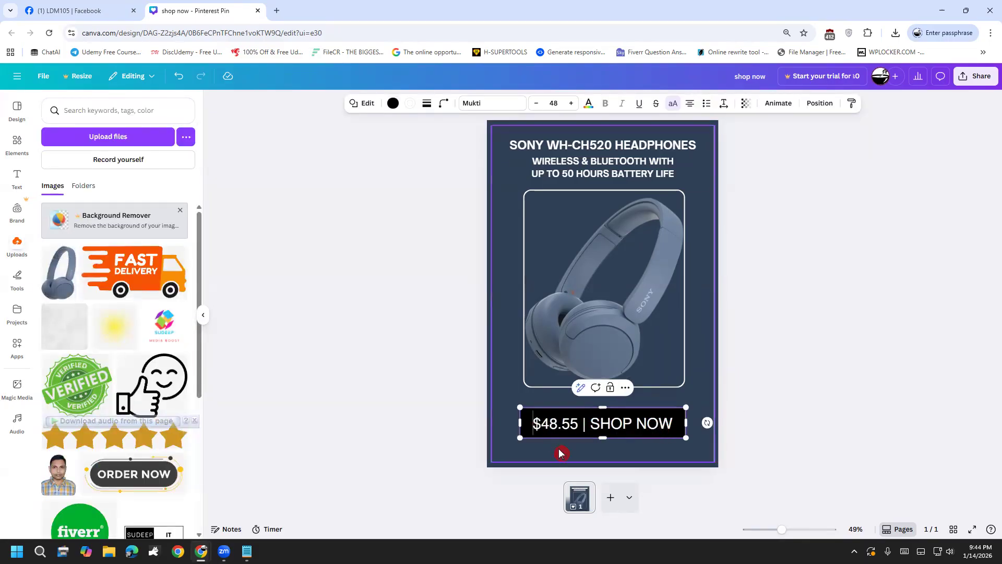
click(439, 406)
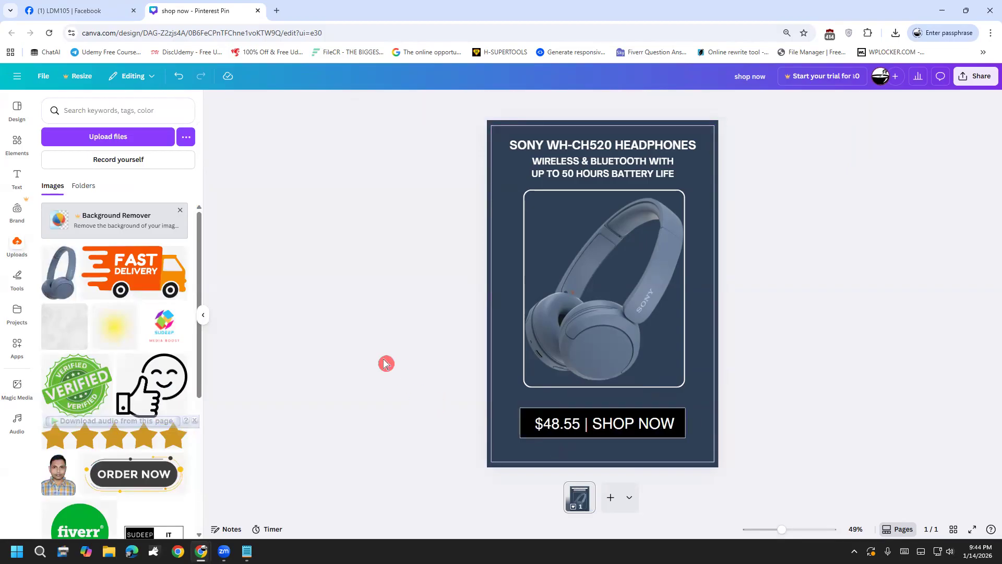
Nudge the two-line subheading slightly down to widen the gap beneath the heading.
click(599, 178)
key(Down)
key(Down)
key(Down)
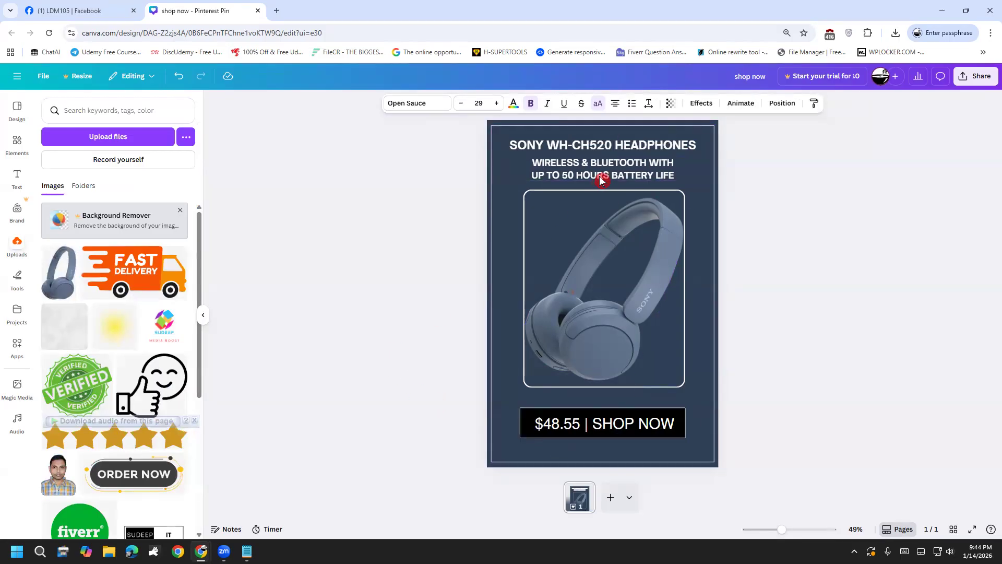
click(396, 240)
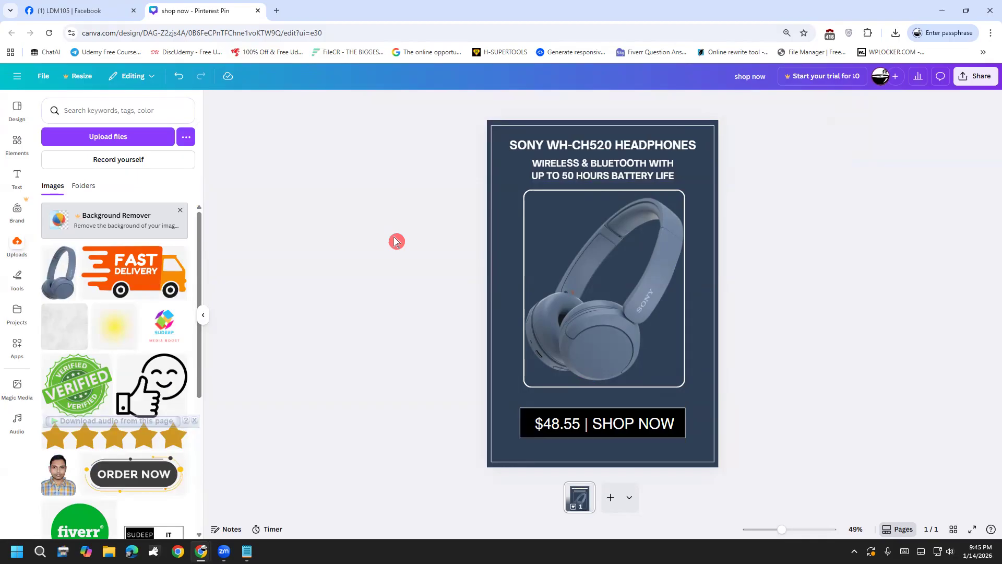
Nudge the headphones image and its rounded frame slightly left to refine their alignment on the pin.
click(625, 295)
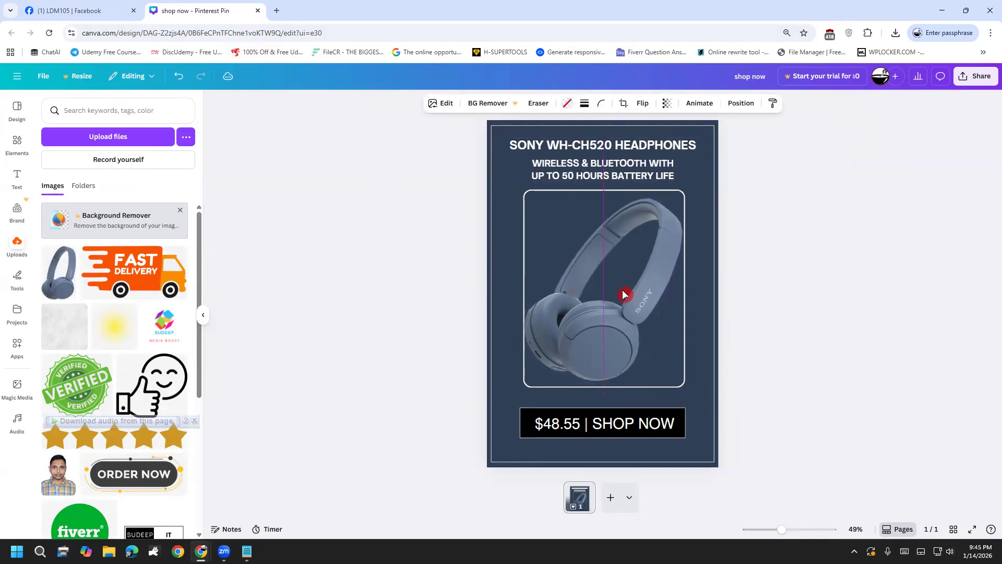
click(685, 340)
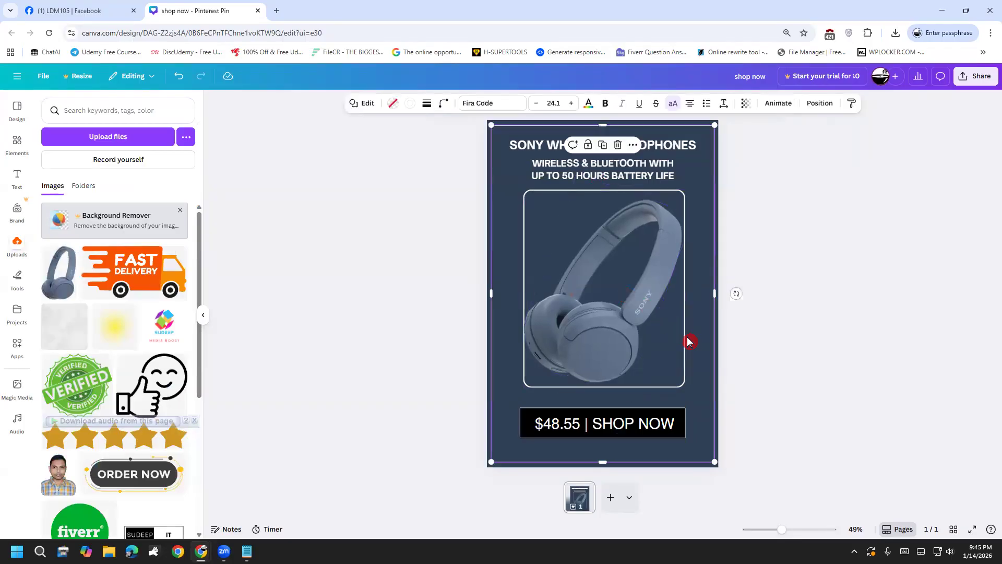
click(433, 357)
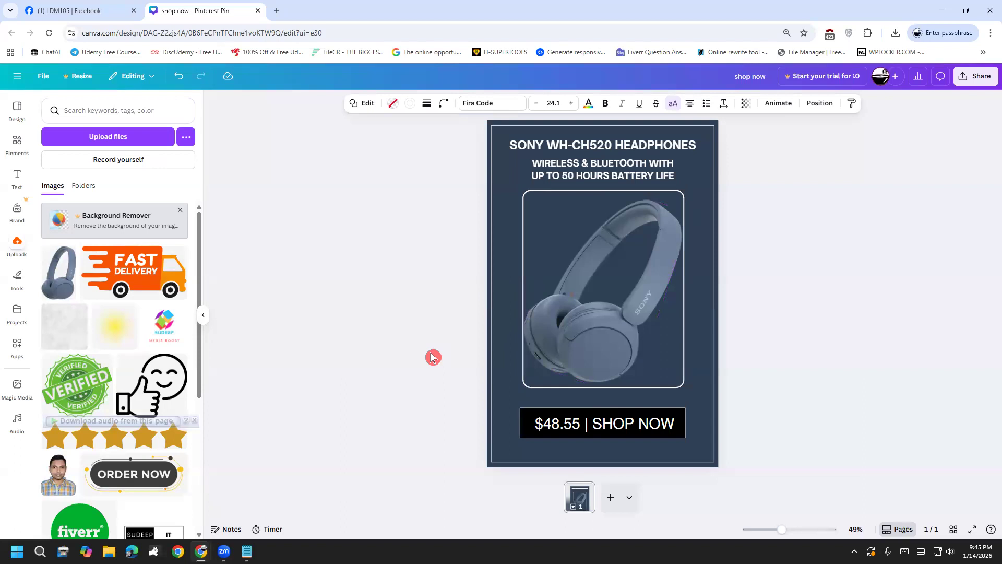
click(580, 375)
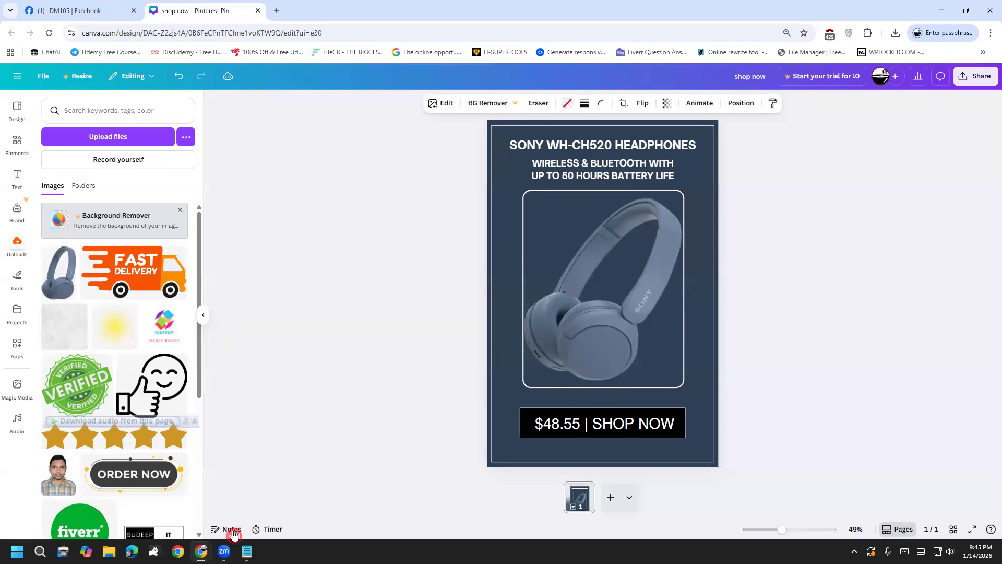
Switch to the Amazon product page and copy "Quick Charging" from the product title.
mouse_move(201, 550)
click(248, 492)
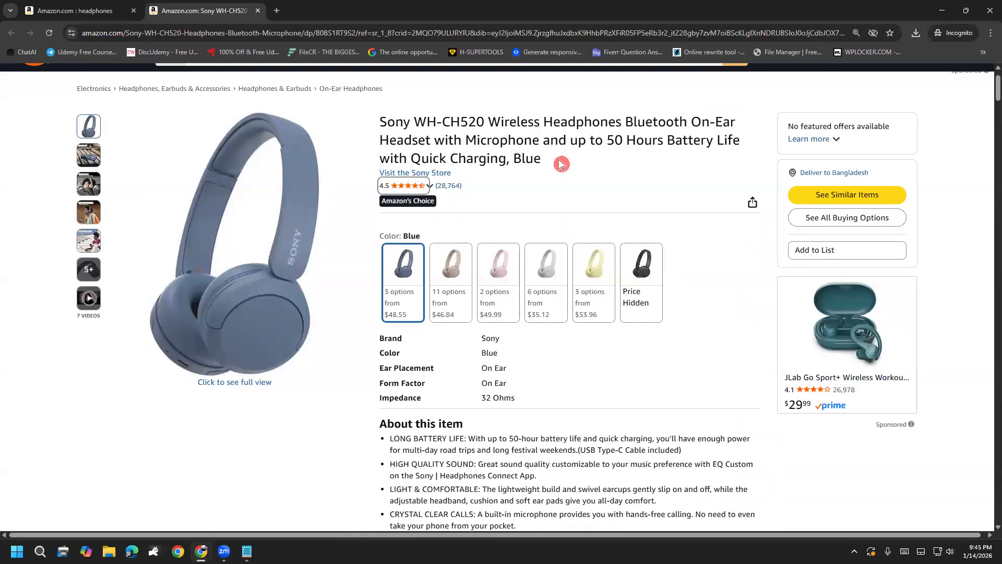
drag(410, 160, 507, 161)
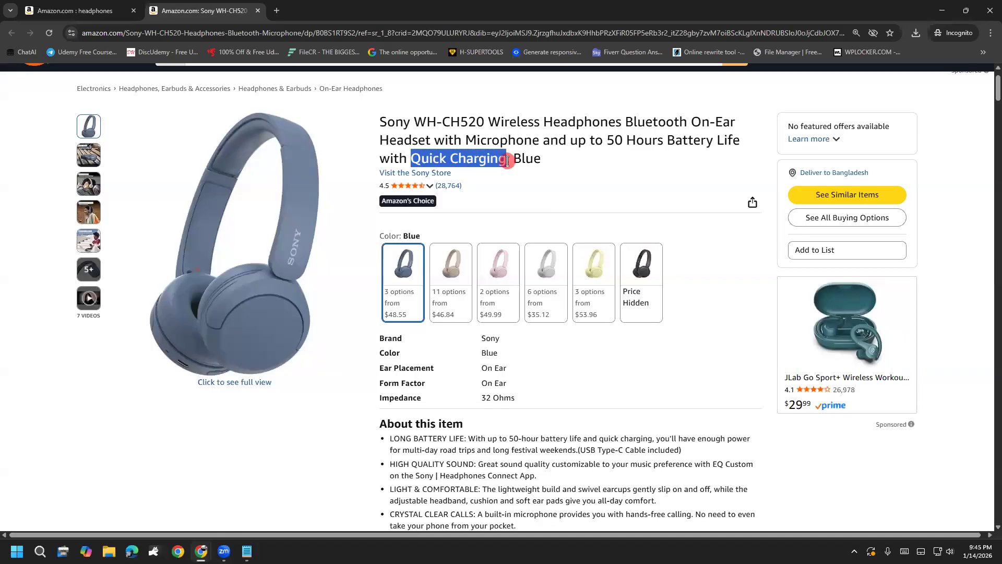
Switch back to the Canva pin design and search the elements for "badge", showing all graphics results.
click(206, 550)
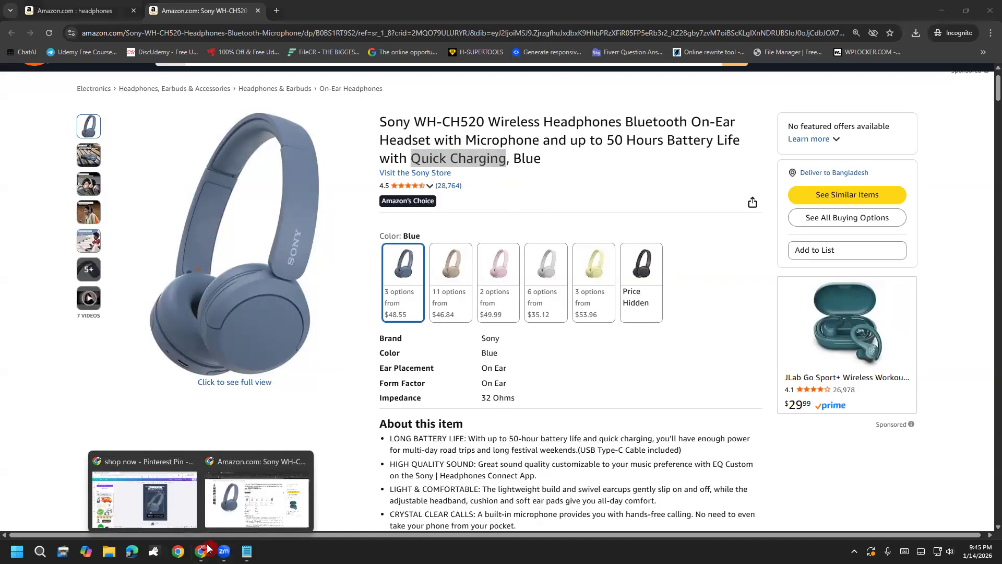
click(189, 493)
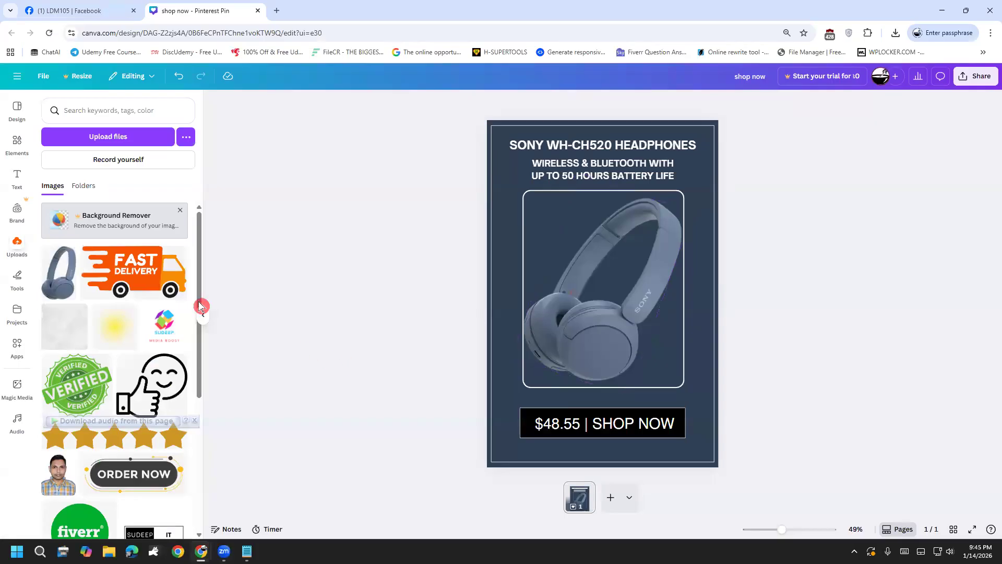
click(17, 143)
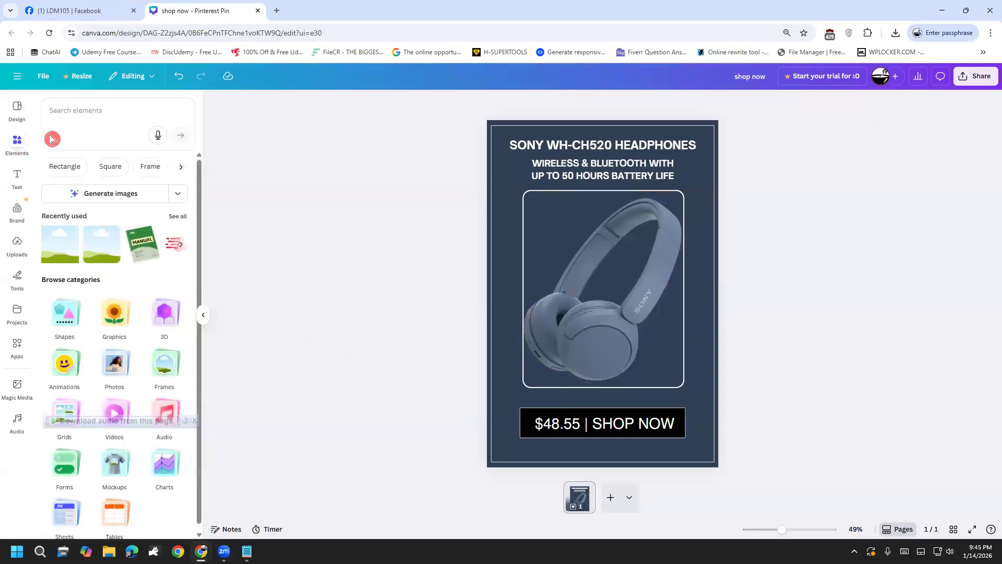
click(96, 111)
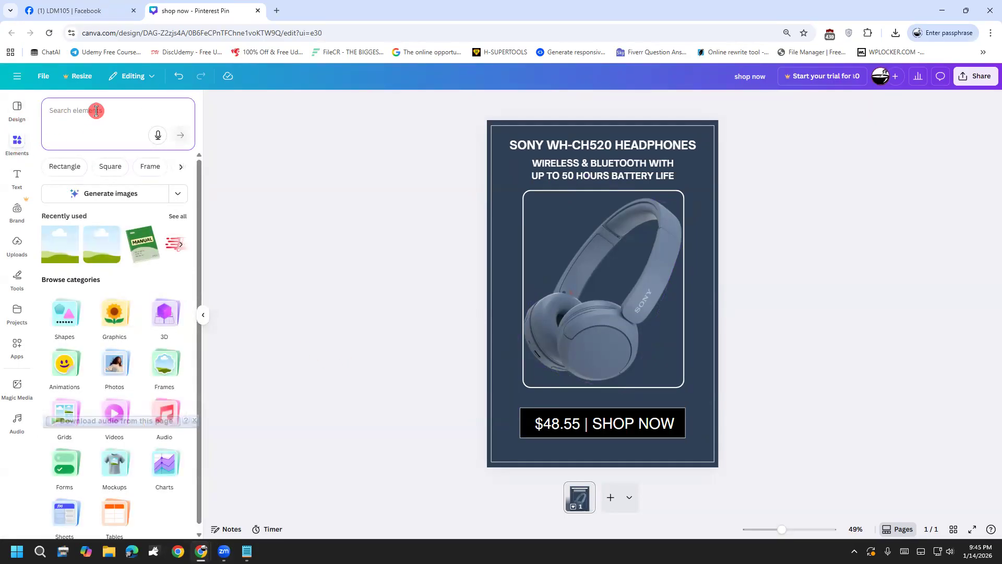
text(badge)
key(Return)
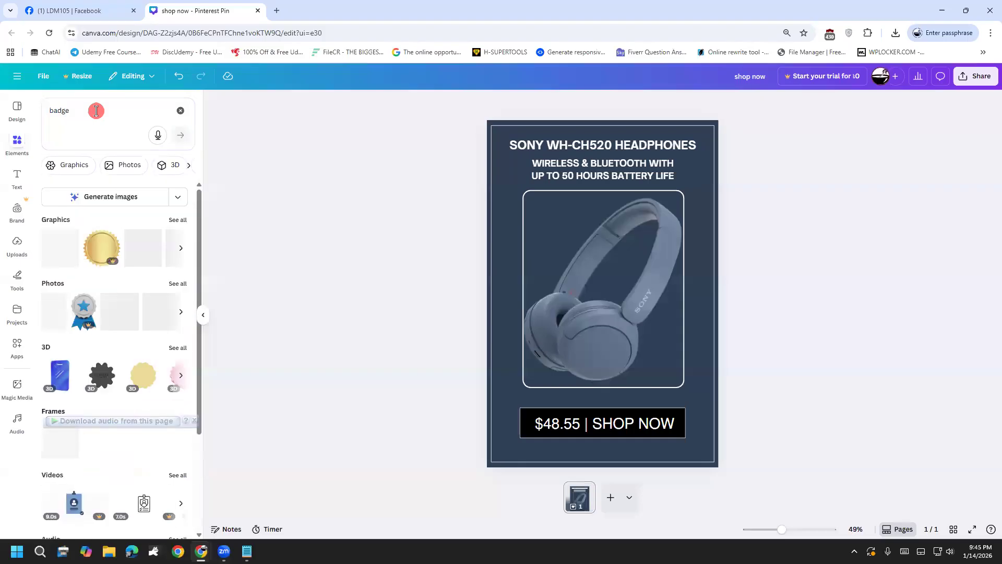
click(178, 220)
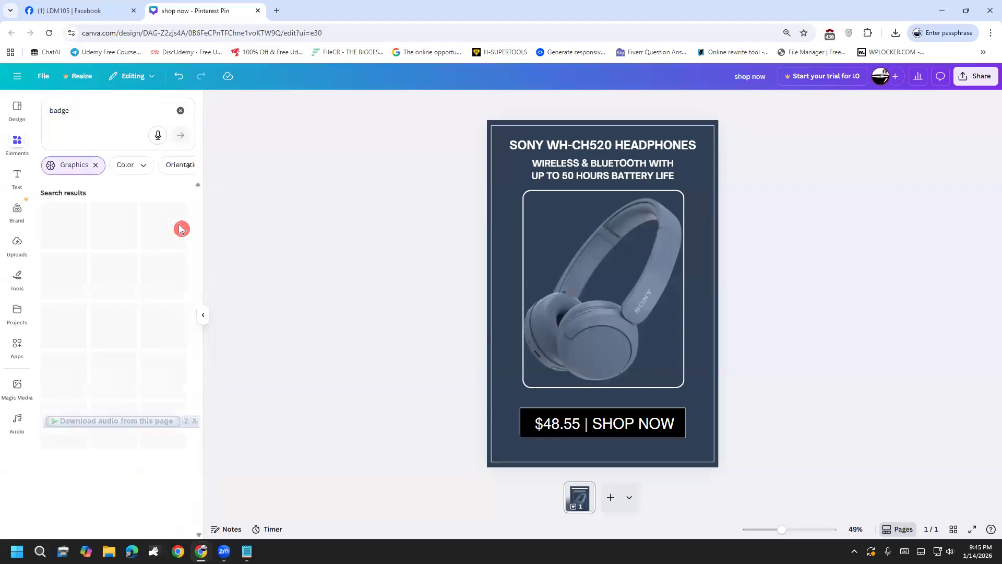
scroll(181, 261, down, 2)
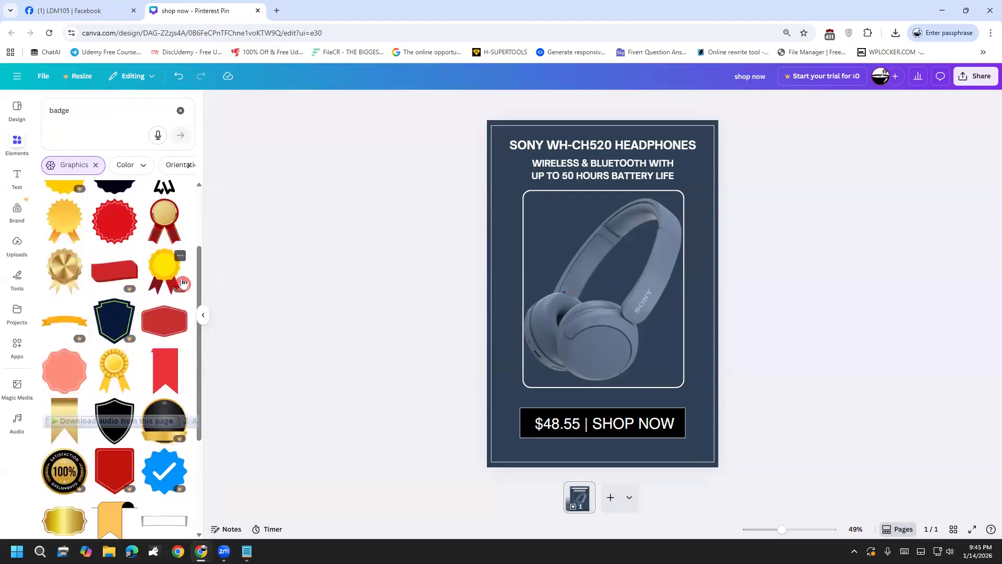
scroll(182, 282, down, 2)
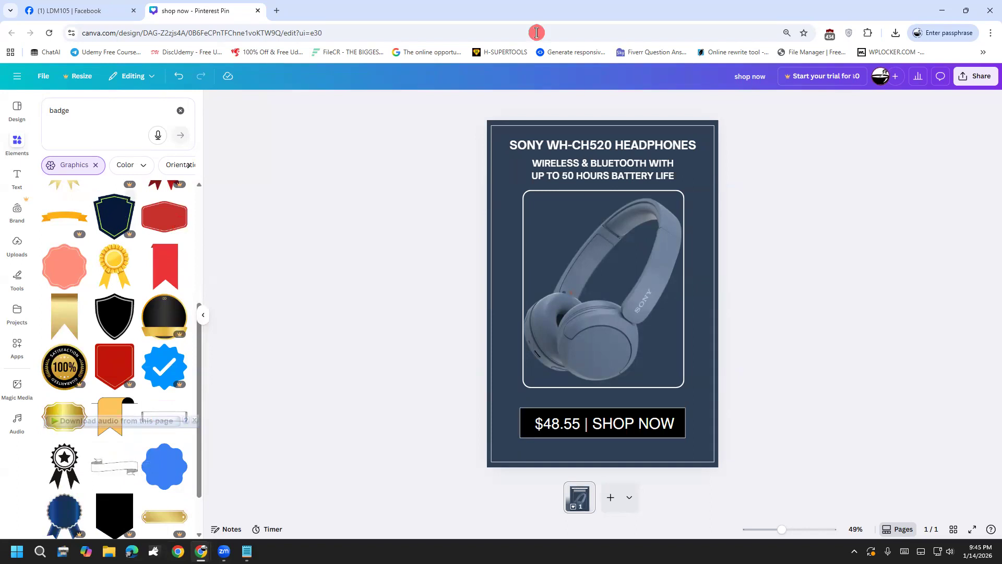
drag(250, 230, 317, 237)
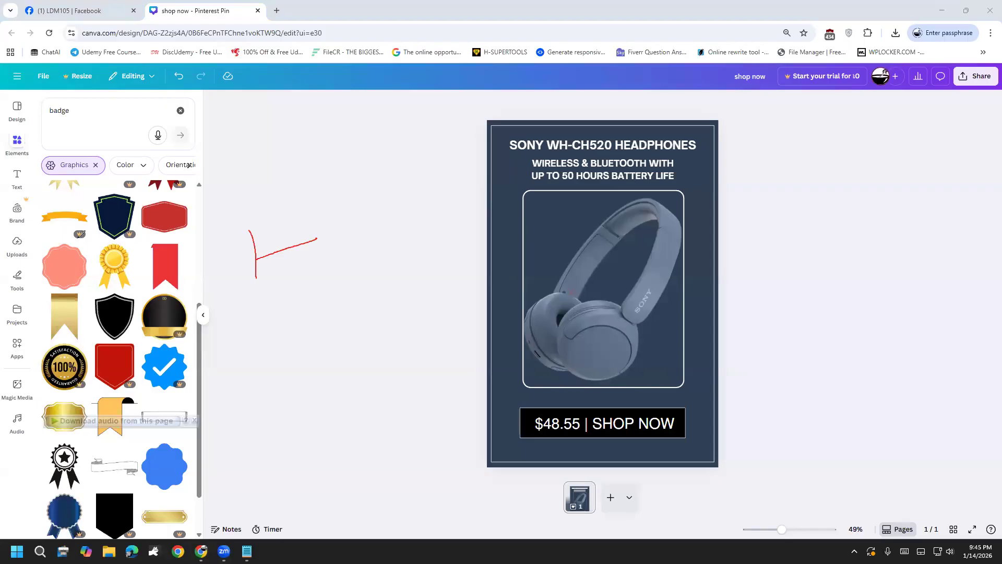
mouse_move(73, 198)
mouse_down()
mouse_move(37, 199)
mouse_move(25, 222)
mouse_up()
mouse_move(71, 251)
mouse_down()
mouse_move(107, 210)
mouse_move(50, 191)
mouse_up()
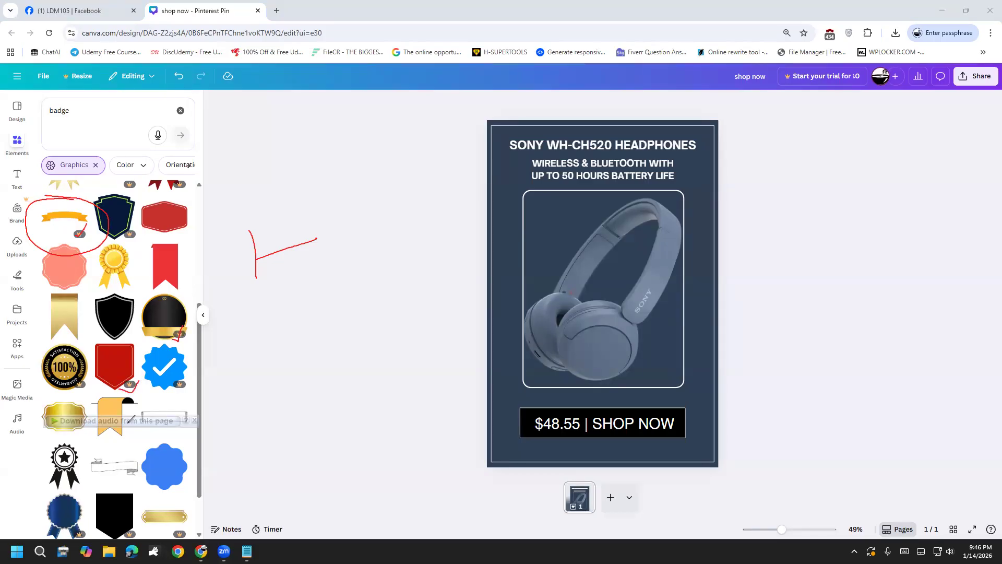
click(5, 367)
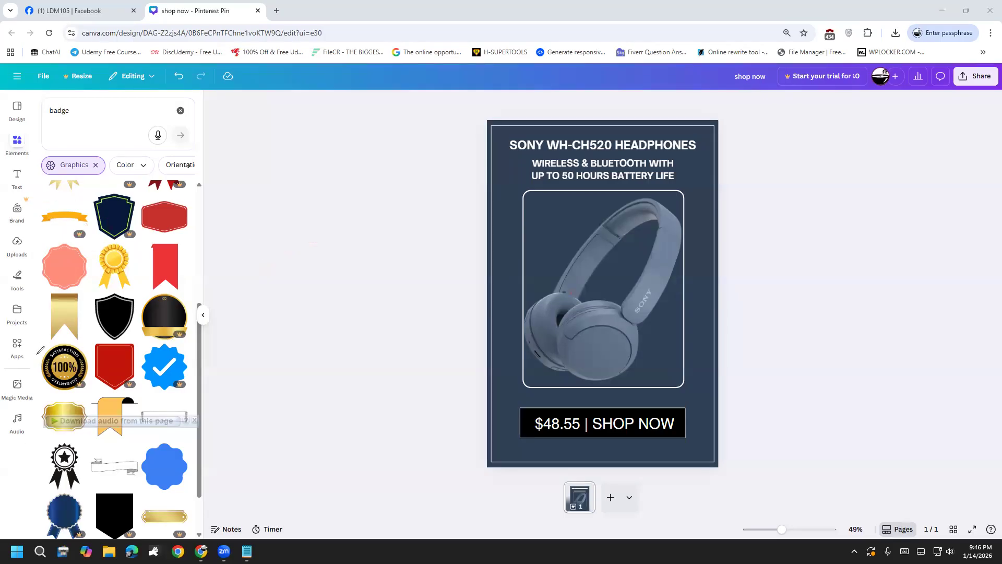
Look through the badge graphics for a plain, free badge shape that suits a short text.
scroll(187, 339, up, 4)
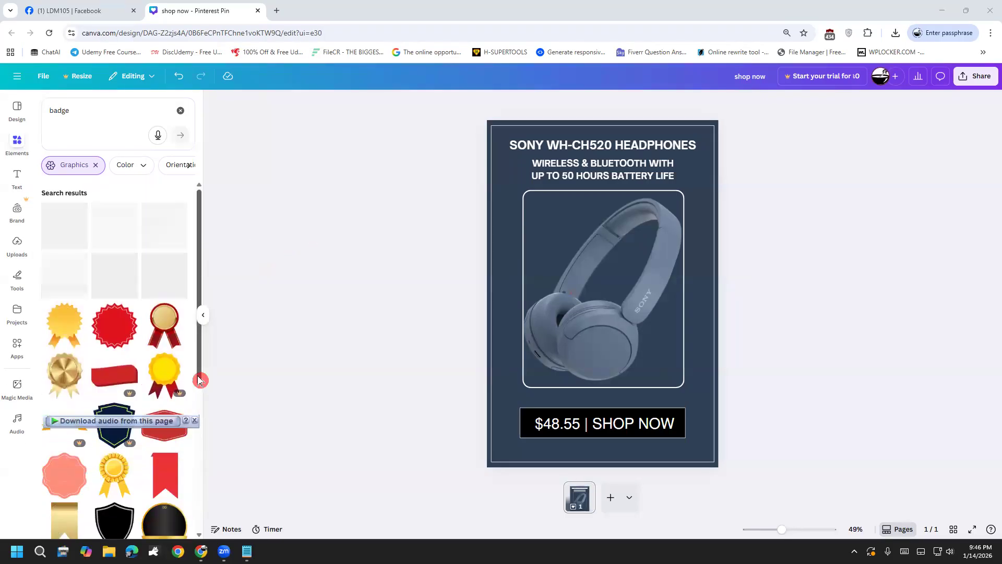
scroll(183, 334, down, 3)
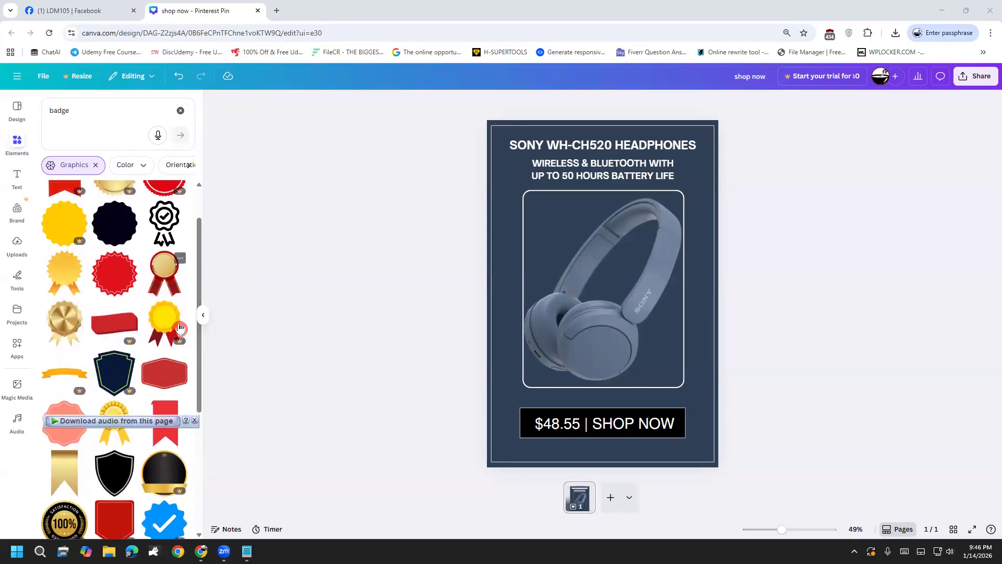
scroll(177, 328, down, 4)
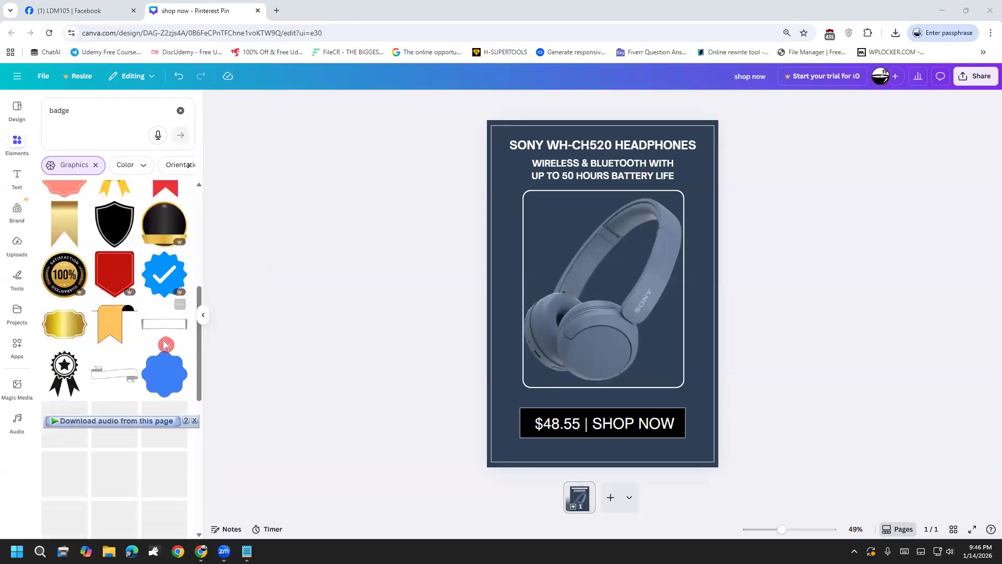
scroll(110, 425, down, 4)
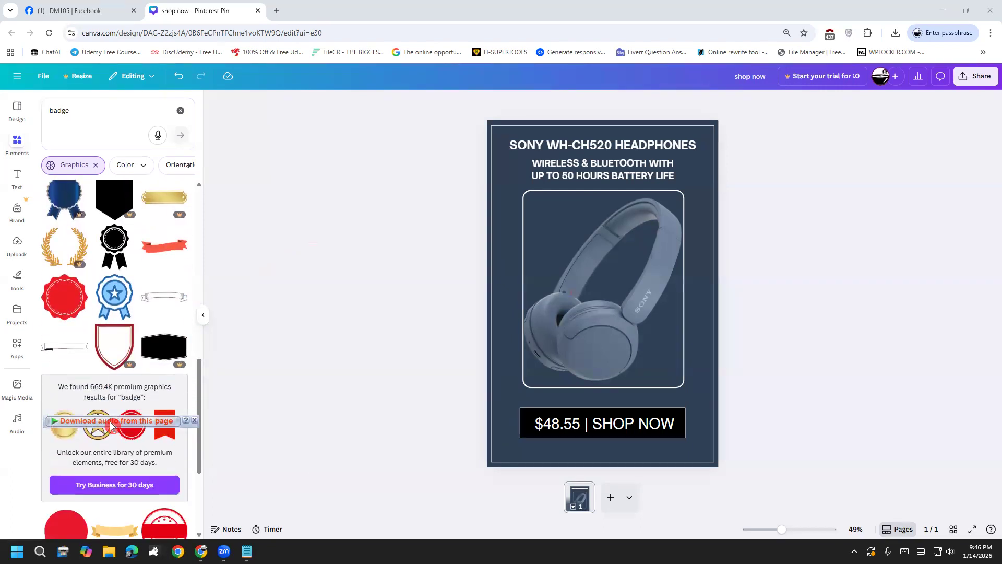
scroll(111, 425, down, 1)
scroll(111, 425, down, 4)
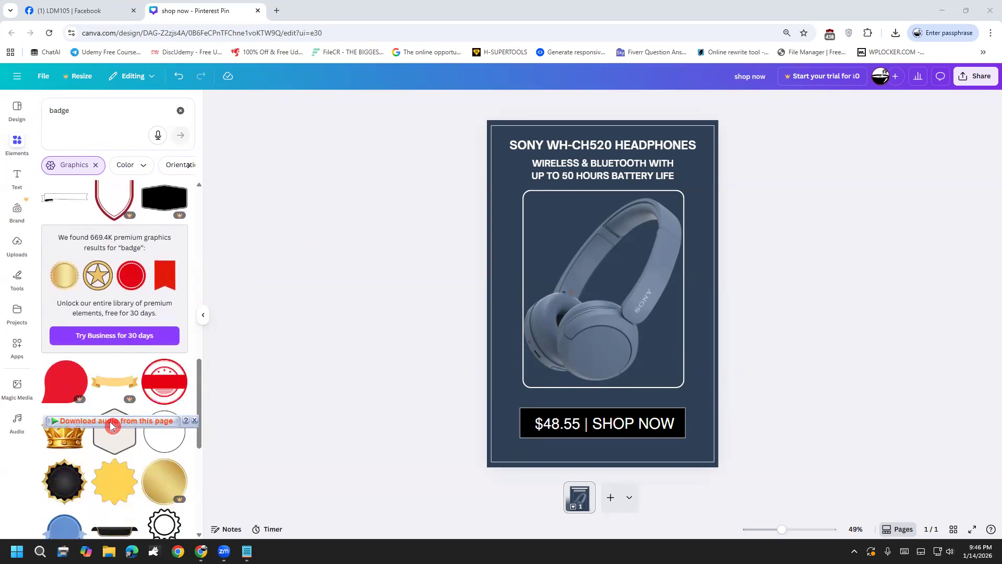
scroll(110, 425, down, 1)
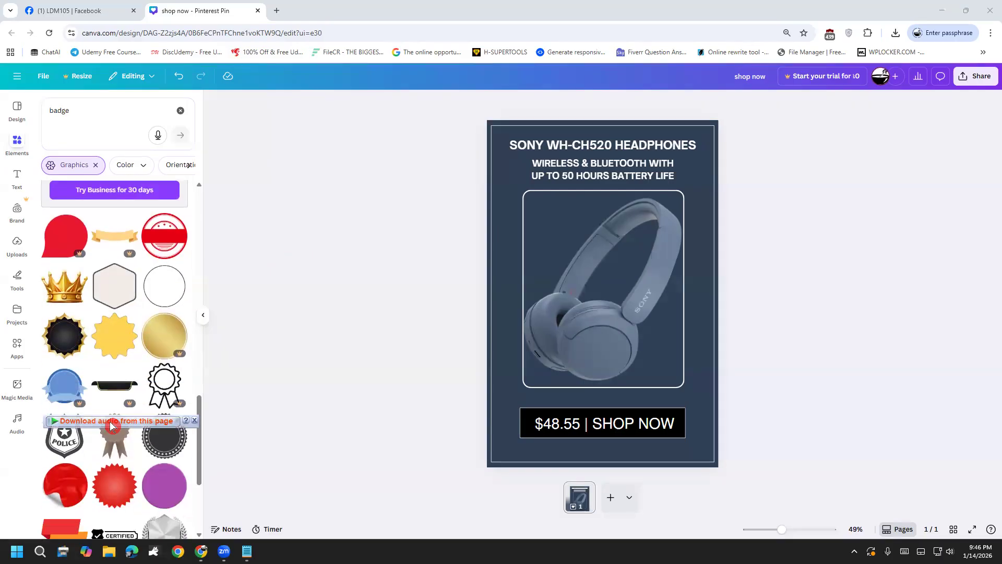
scroll(111, 426, down, 2)
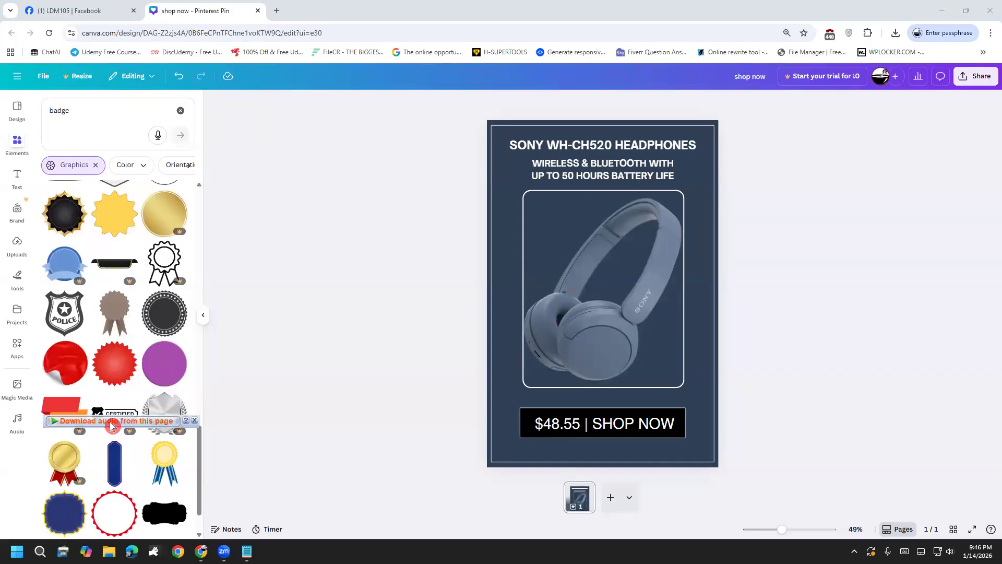
scroll(112, 425, down, 5)
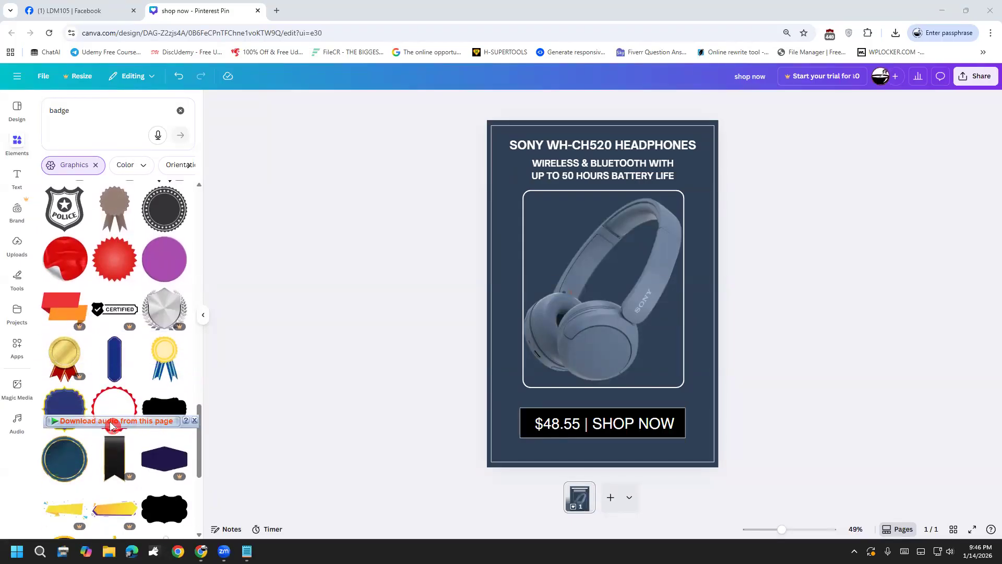
scroll(111, 425, down, 1)
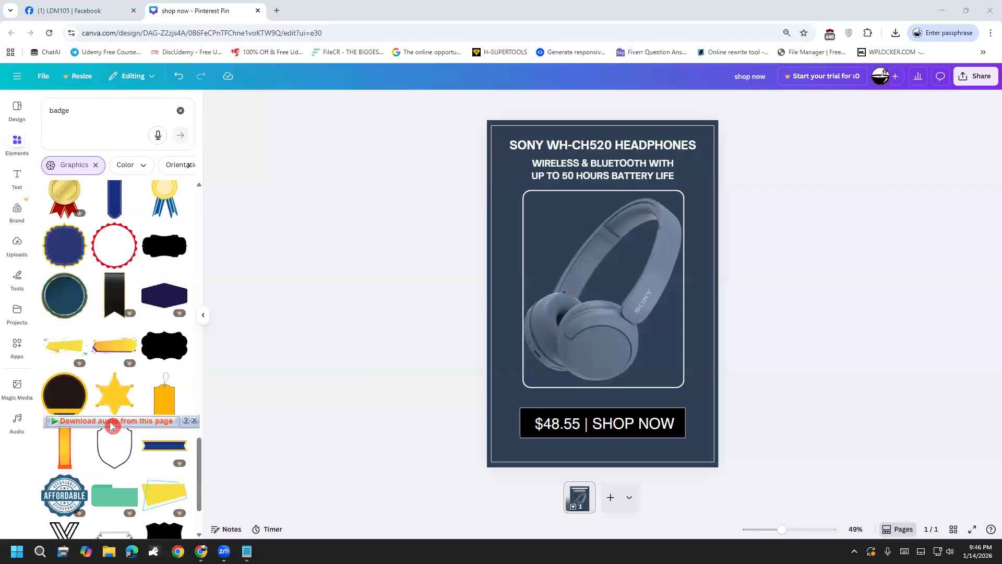
scroll(111, 425, down, 1)
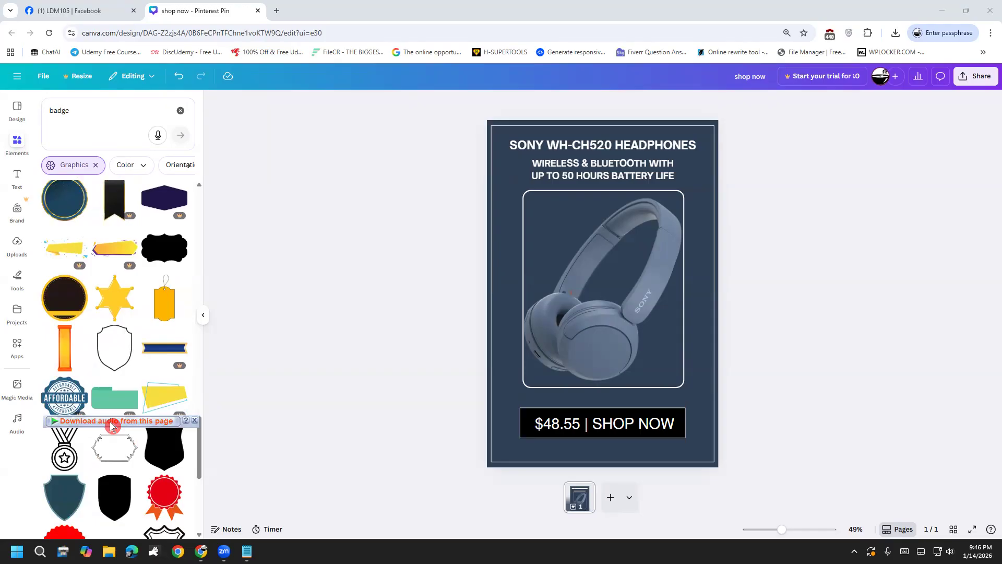
scroll(111, 426, down, 2)
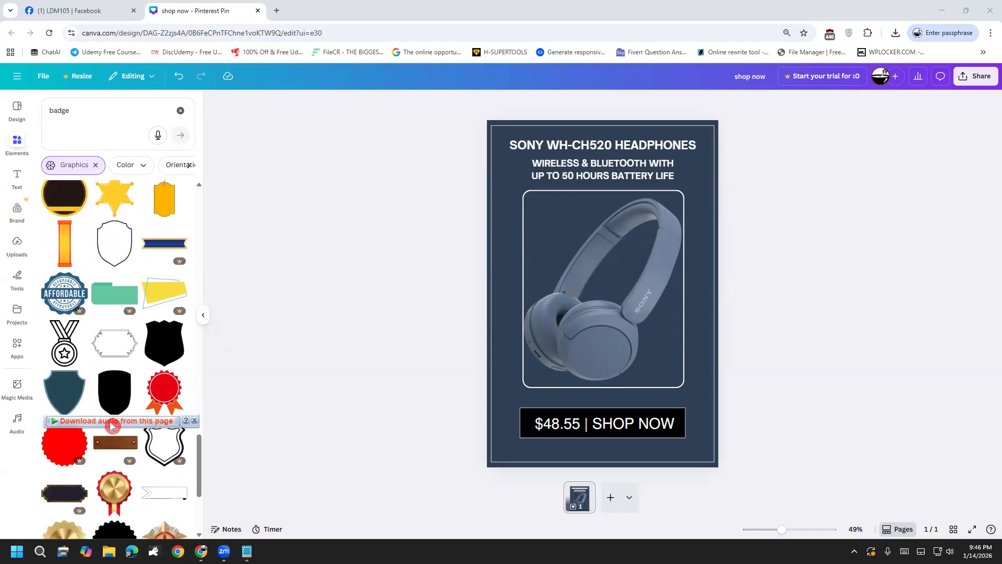
scroll(111, 426, down, 1)
scroll(111, 425, down, 1)
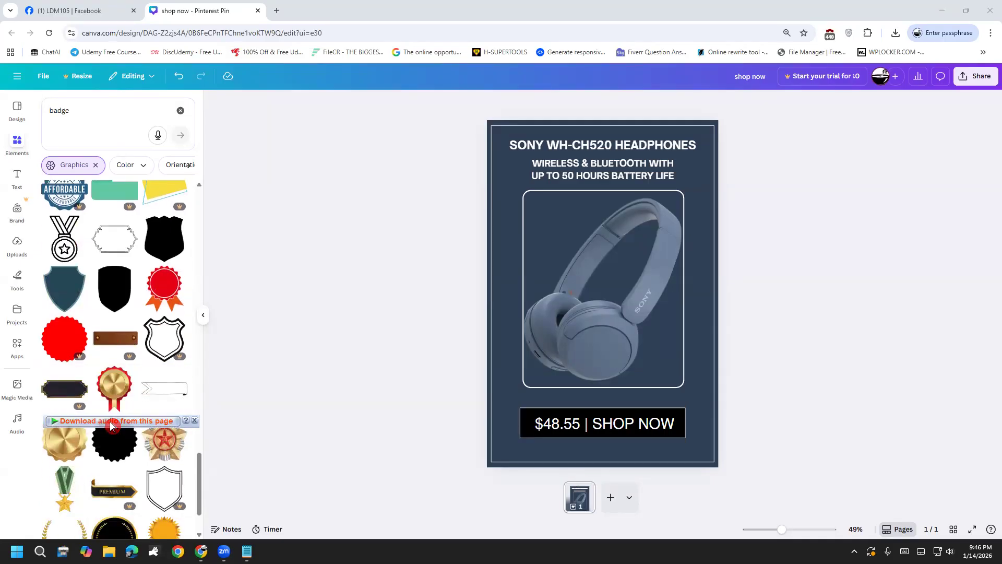
click(77, 326)
drag(576, 312, 511, 339)
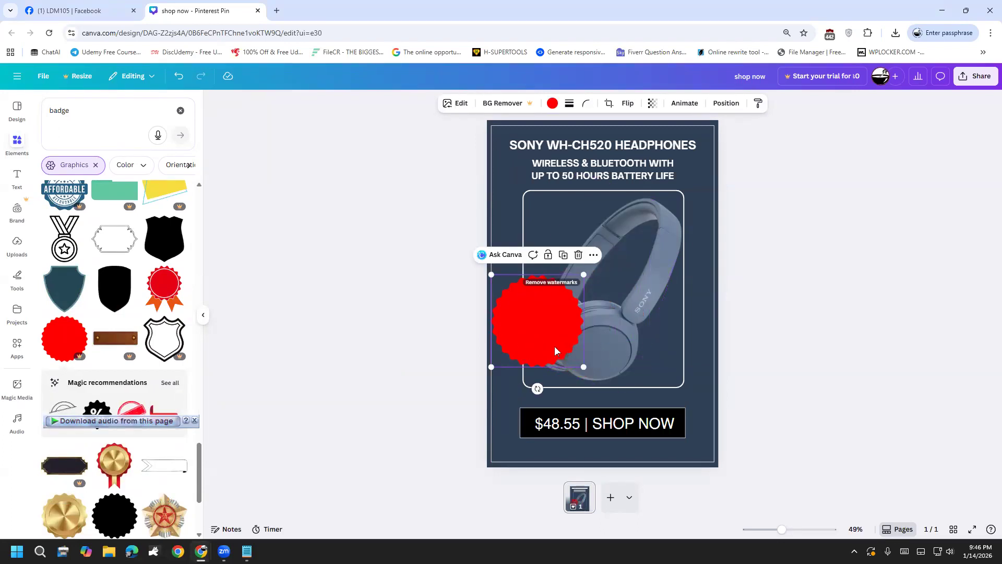
key(Delete)
Add the free black scalloped round badge to the pin and place it over the left edge of the headphones frame.
scroll(119, 338, down, 3)
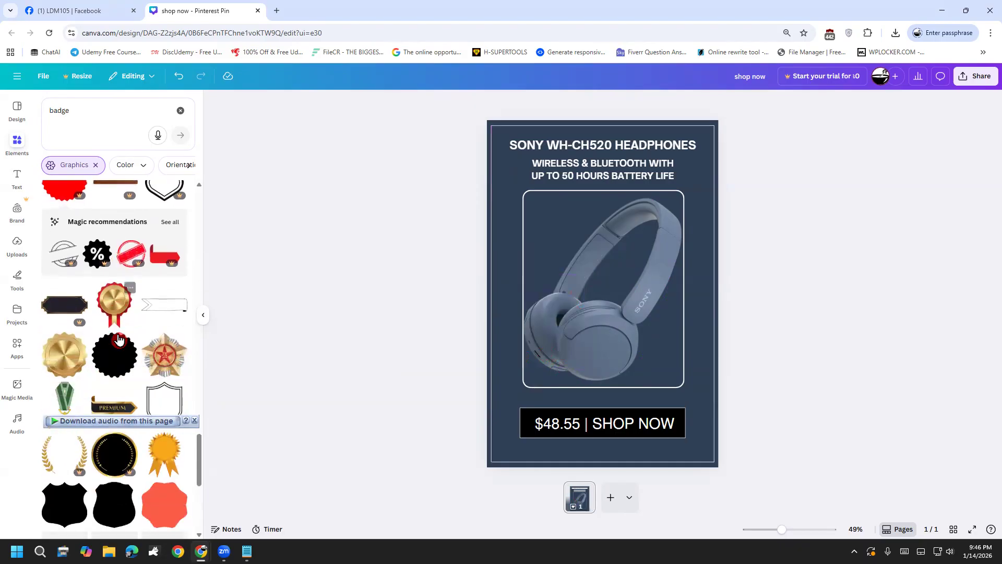
scroll(119, 338, down, 2)
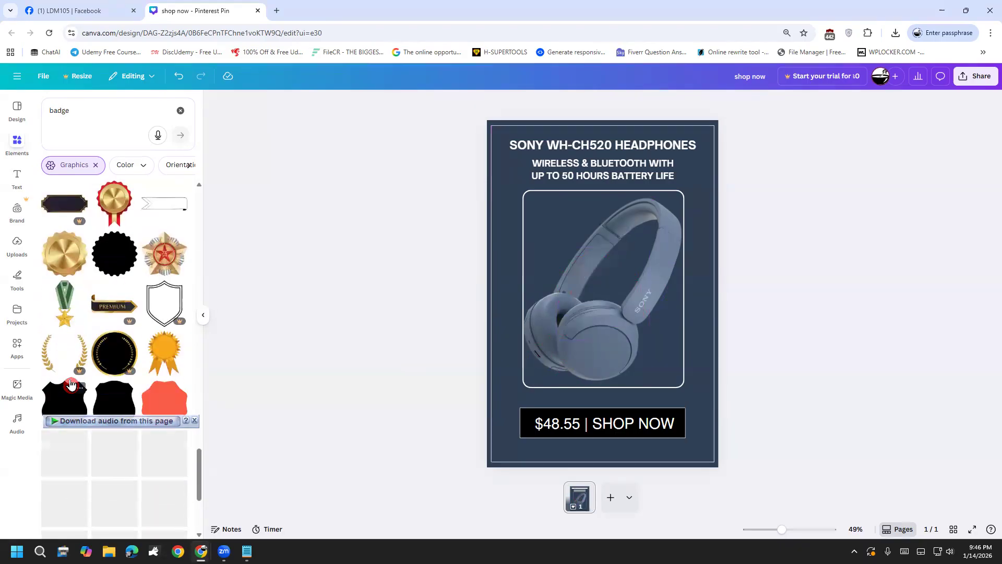
click(120, 265)
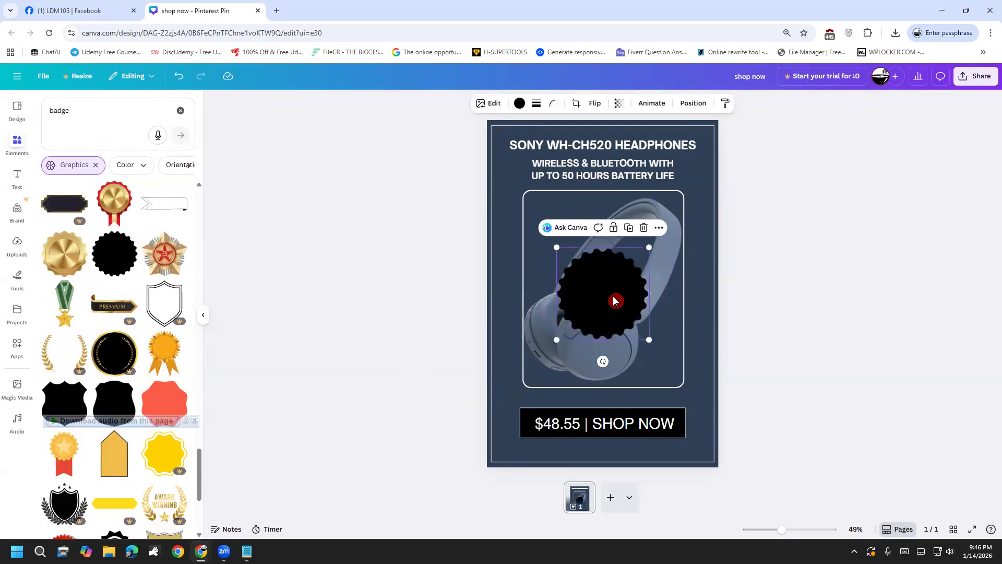
drag(608, 301, 549, 313)
Recolor the scalloped badge white, shrink it and move it up along the left edge of the headphones frame.
click(519, 103)
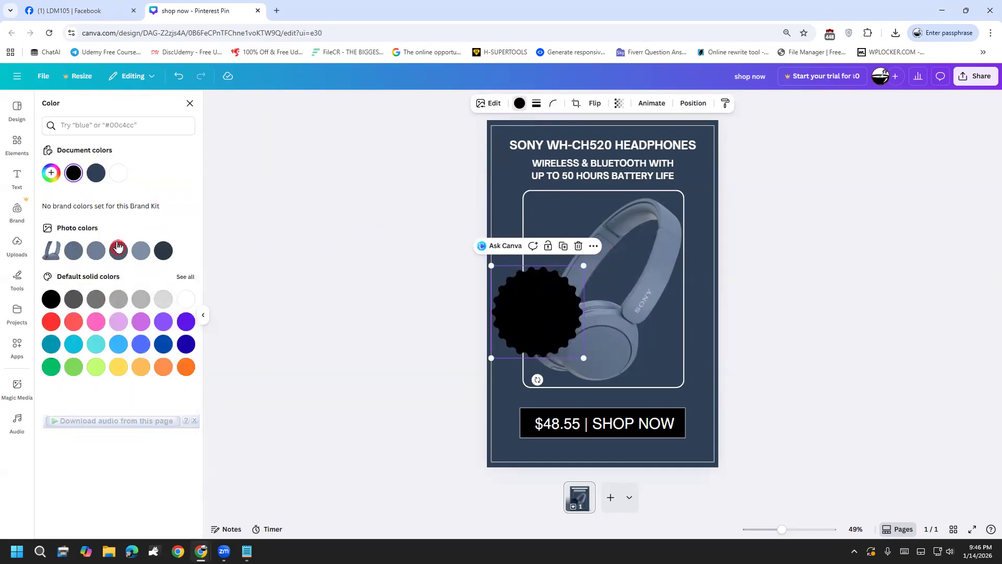
click(123, 176)
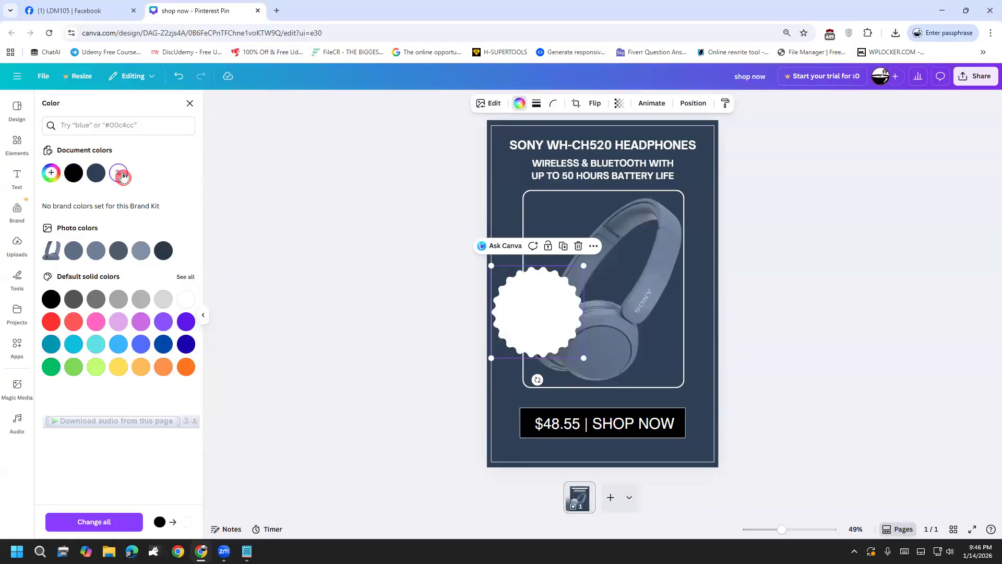
drag(578, 270, 551, 298)
drag(530, 334, 550, 295)
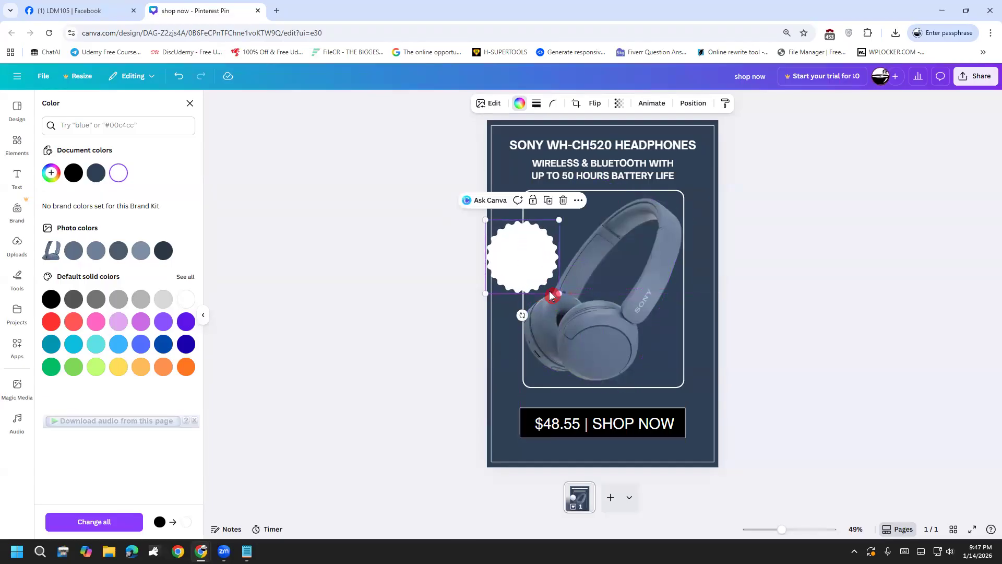
Duplicate the two-line subheading and move the copy just above the white badge.
click(577, 177)
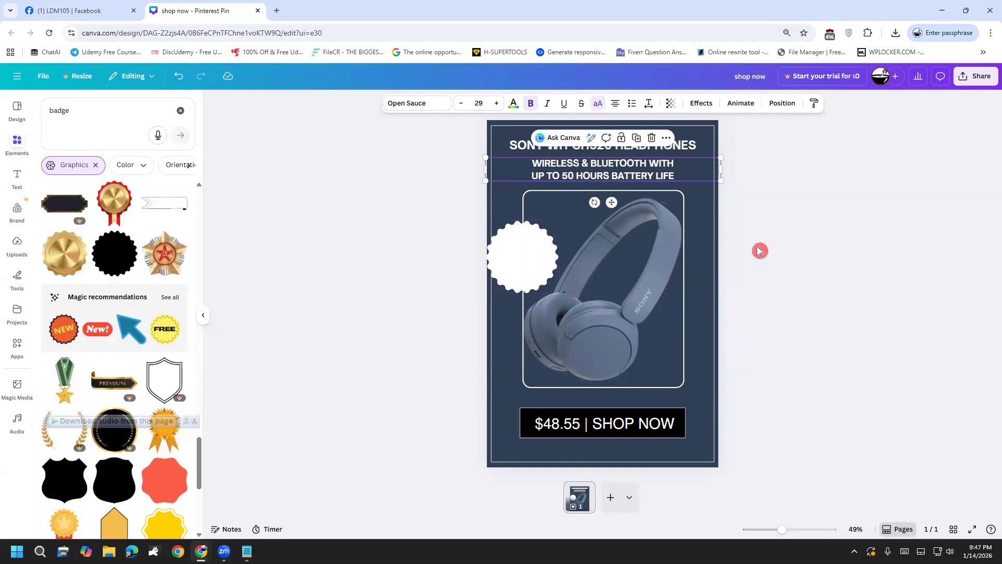
key(ctrl+d)
drag(653, 180, 605, 207)
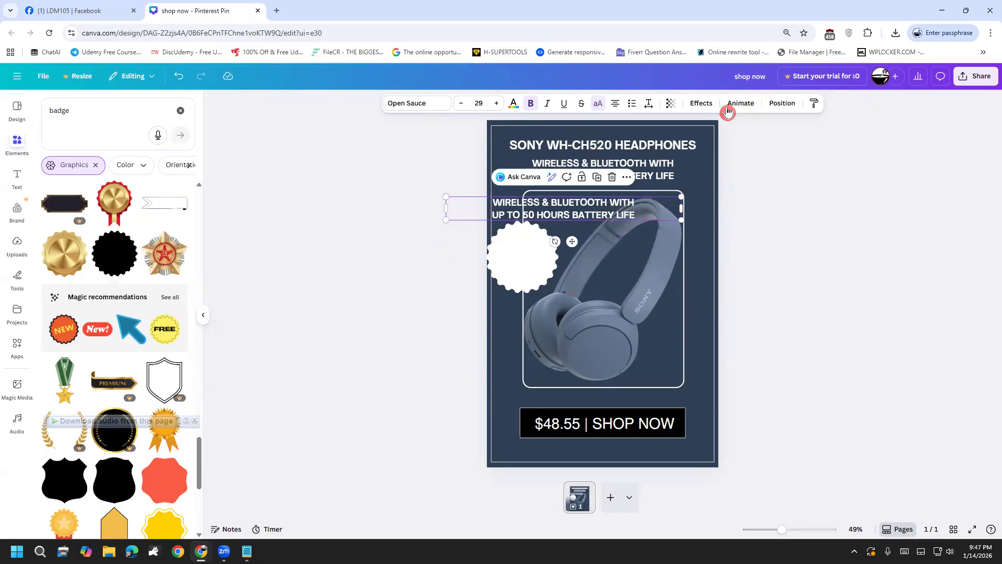
Recolor the duplicated subheading black and move it onto the white scalloped badge.
click(792, 107)
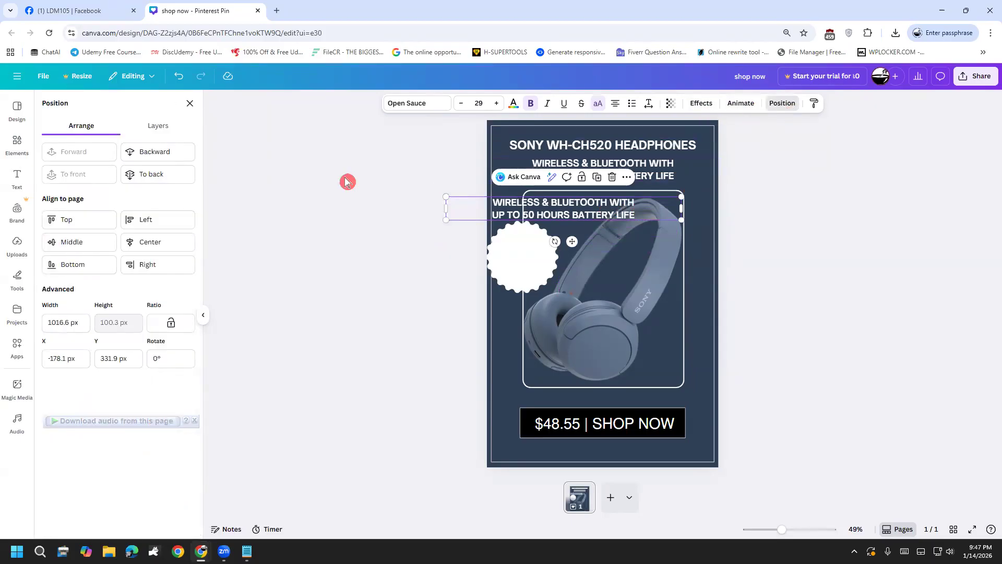
click(158, 127)
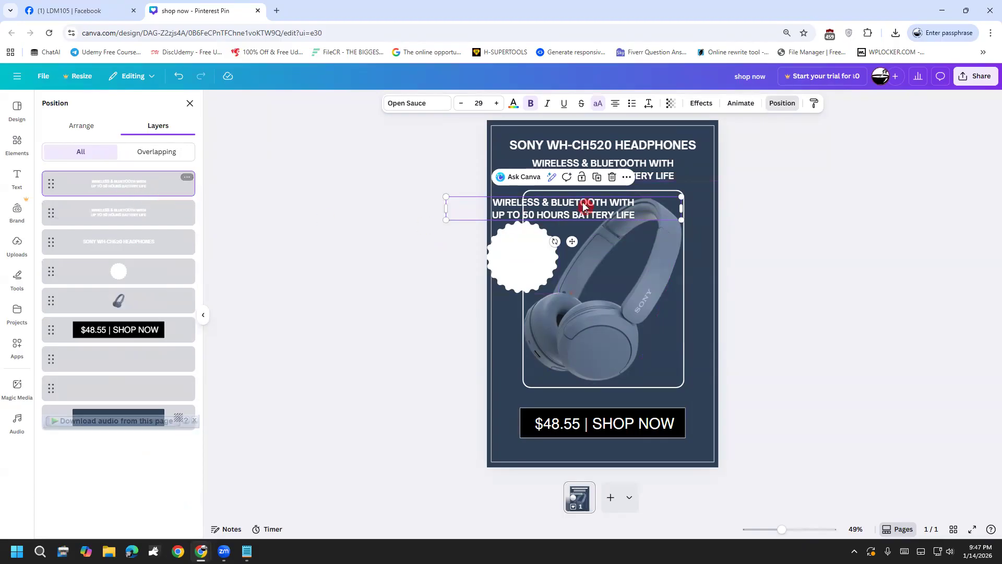
click(513, 103)
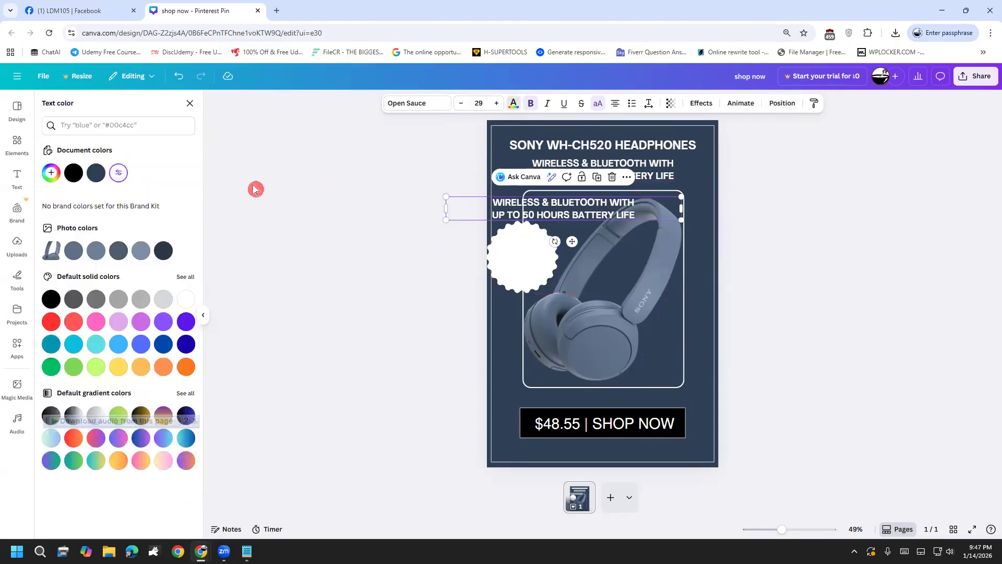
click(74, 173)
drag(555, 209, 535, 257)
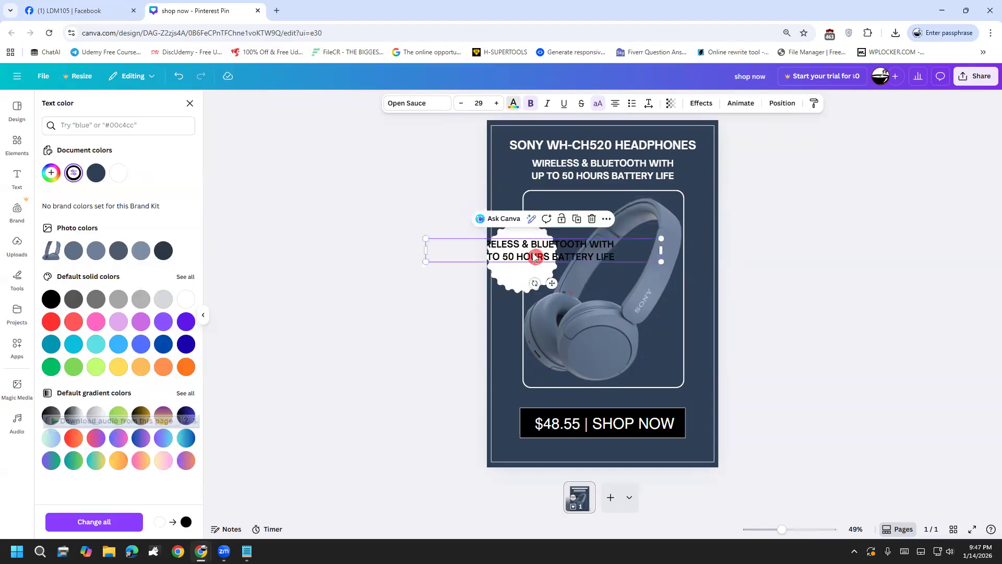
Replace the duplicated subheading's wording with "QUICK CHARGE" on two lines.
double_click(535, 256)
text(Q)
key(Tab)
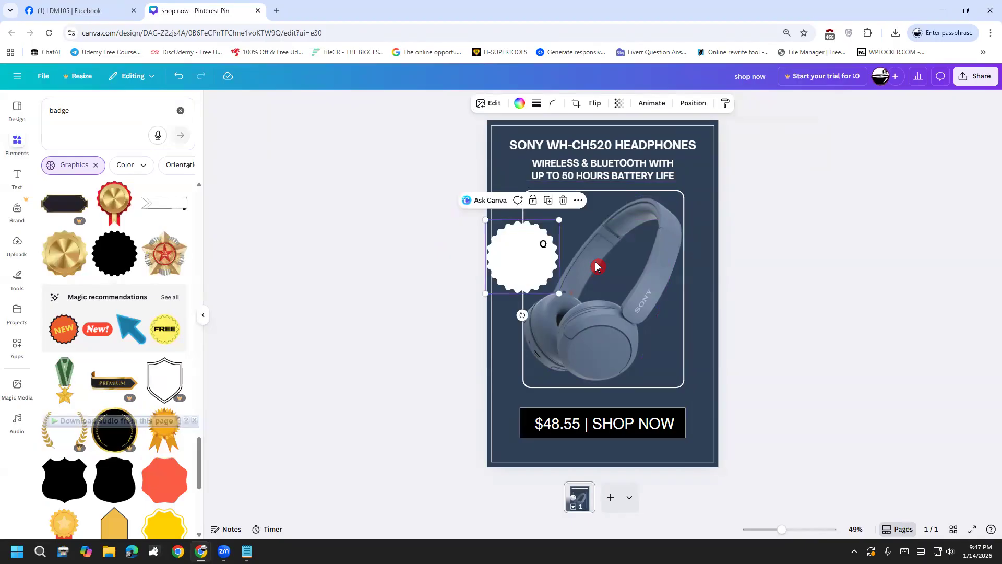
click(581, 256)
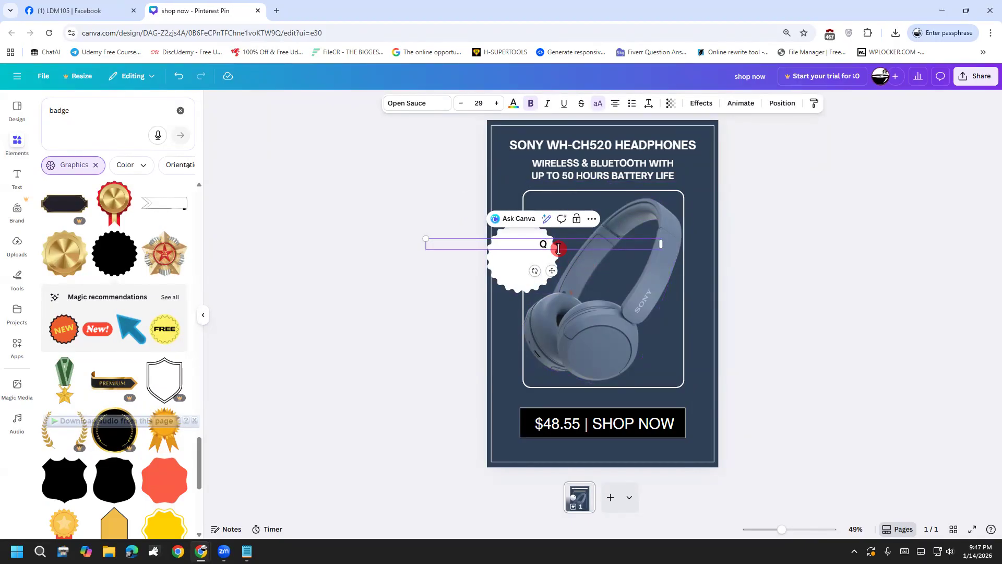
key(Return)
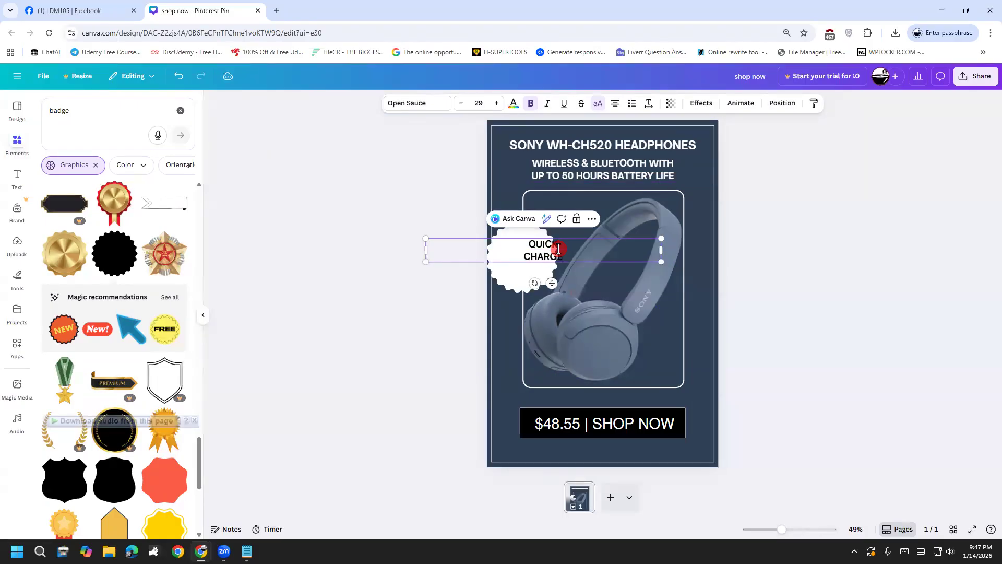
Center the "QUICK CHARGE" text on the badge, narrow its text box and enlarge it to size 41.3.
drag(549, 251, 520, 258)
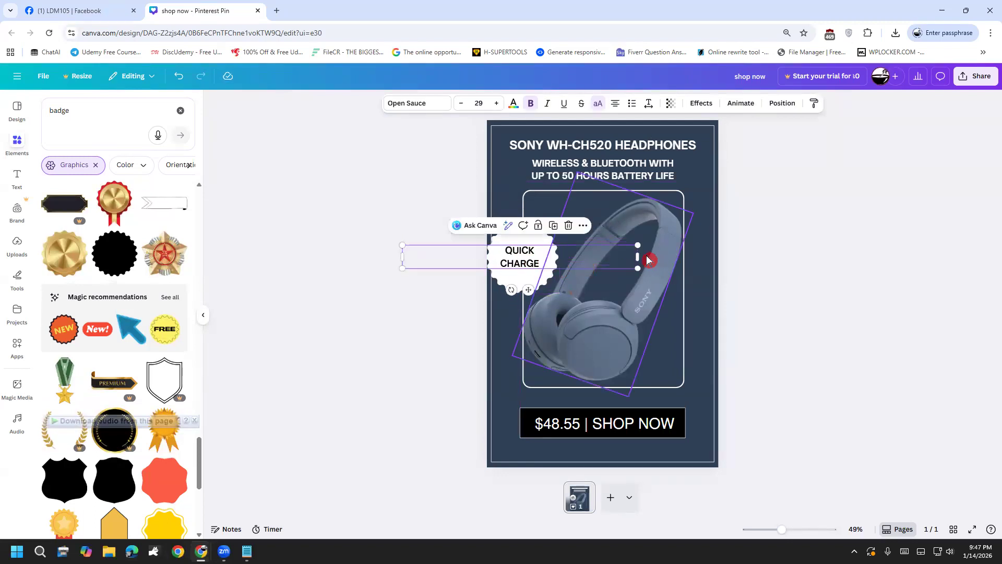
drag(600, 251, 586, 272)
drag(557, 267, 543, 268)
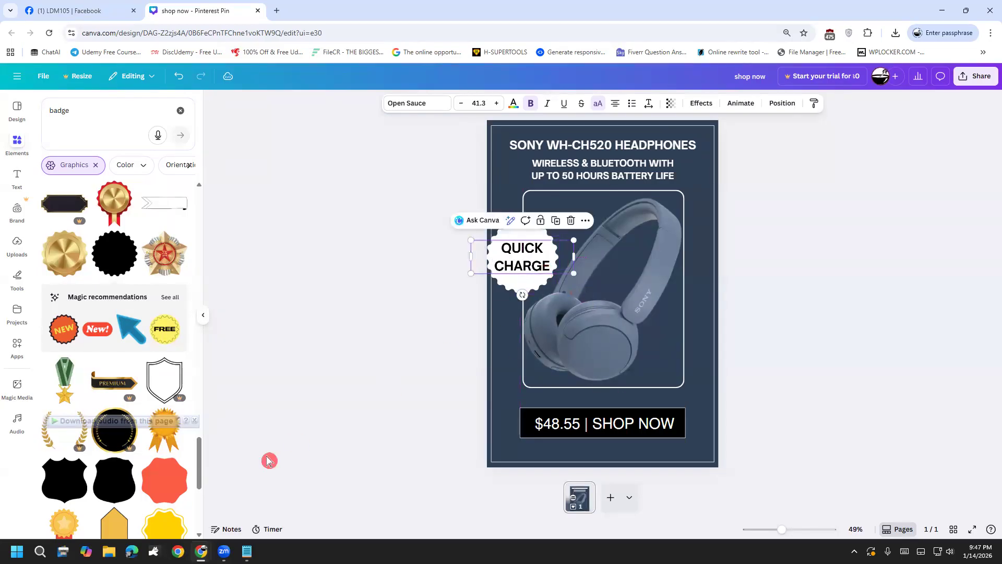
Switch to the Amazon product page to check the quick charging wording, and return to the Canva design.
mouse_move(201, 550)
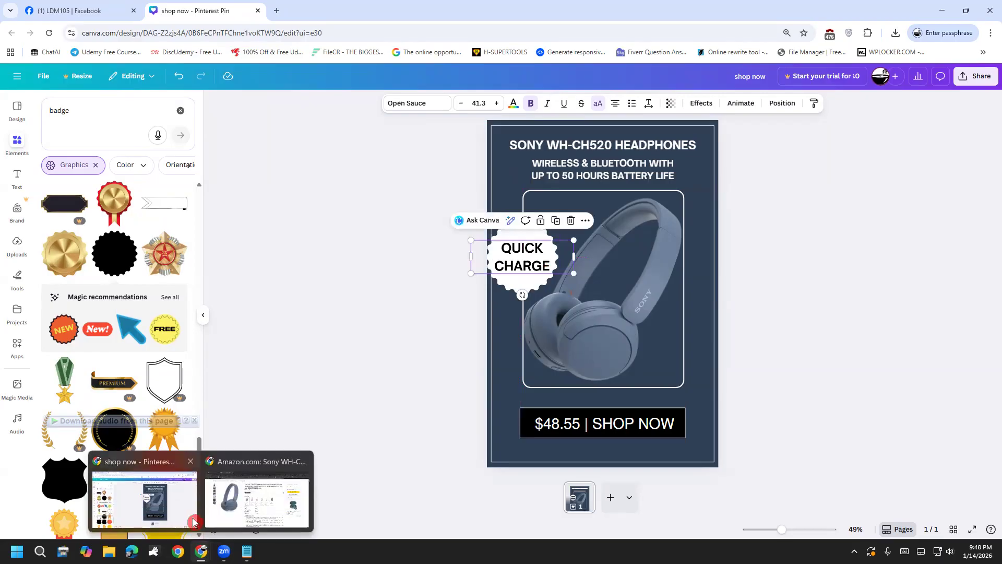
click(219, 513)
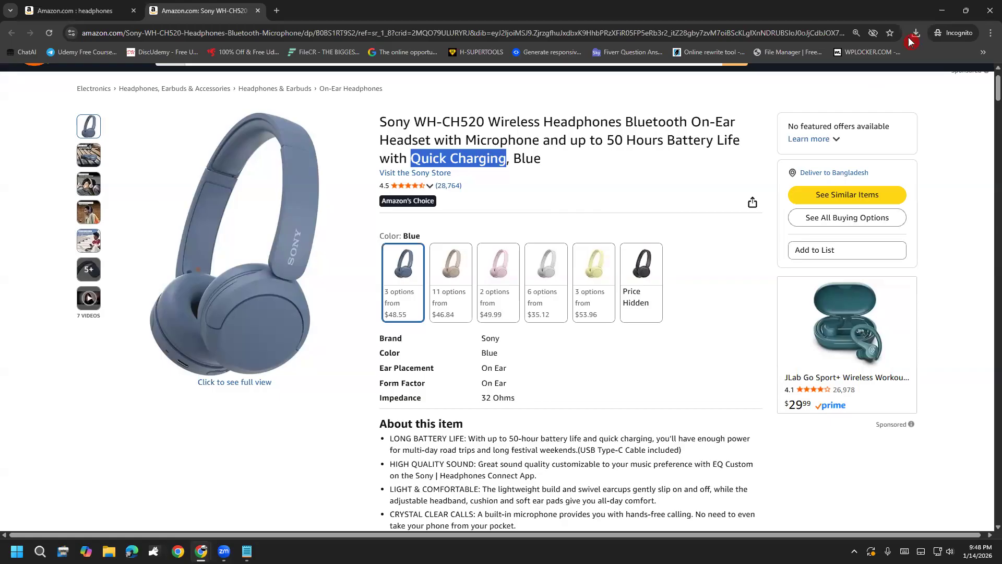
click(948, 10)
Add "WITH" as a line above "QUICK CHARGE" and move the three-line text up to fit the badge.
click(522, 249)
click(522, 249)
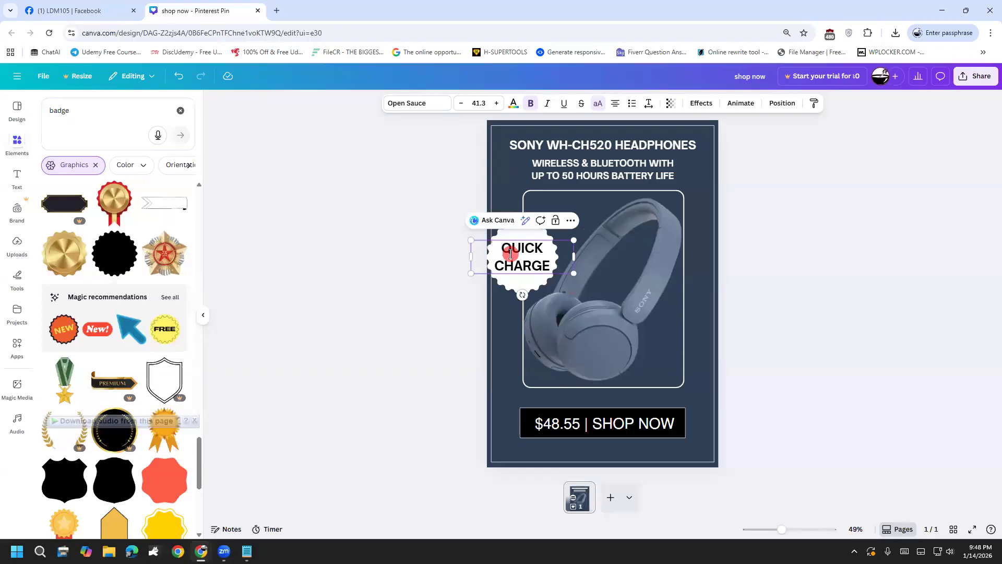
key(Return)
text(WITH)
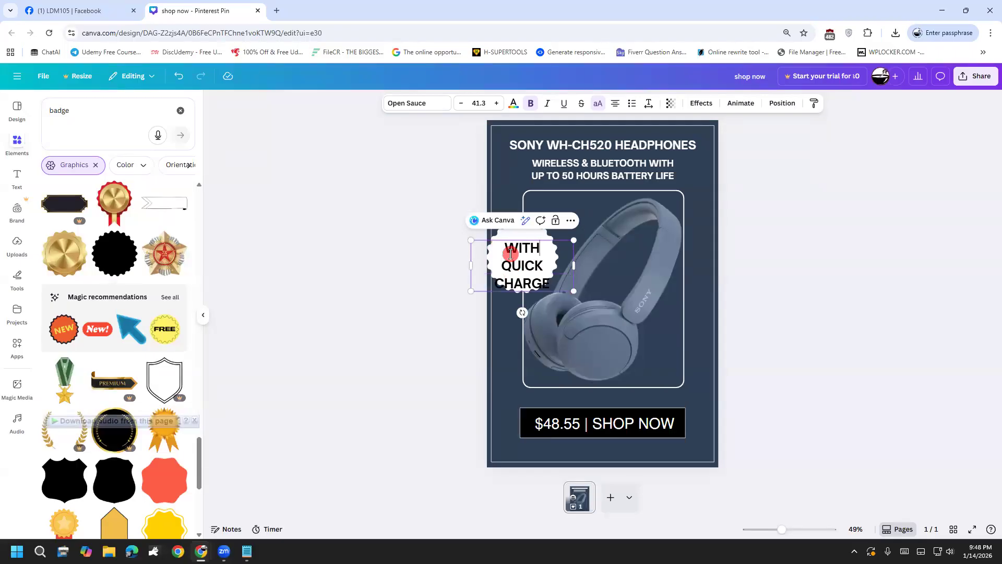
click(759, 213)
drag(546, 280, 544, 270)
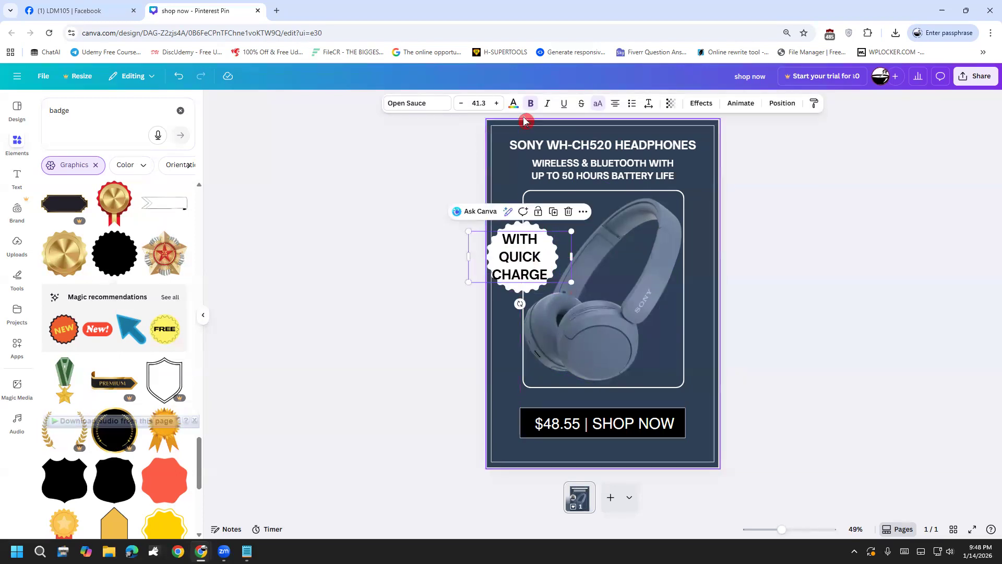
Set the badge text's font size to 38.
click(463, 107)
click(478, 103)
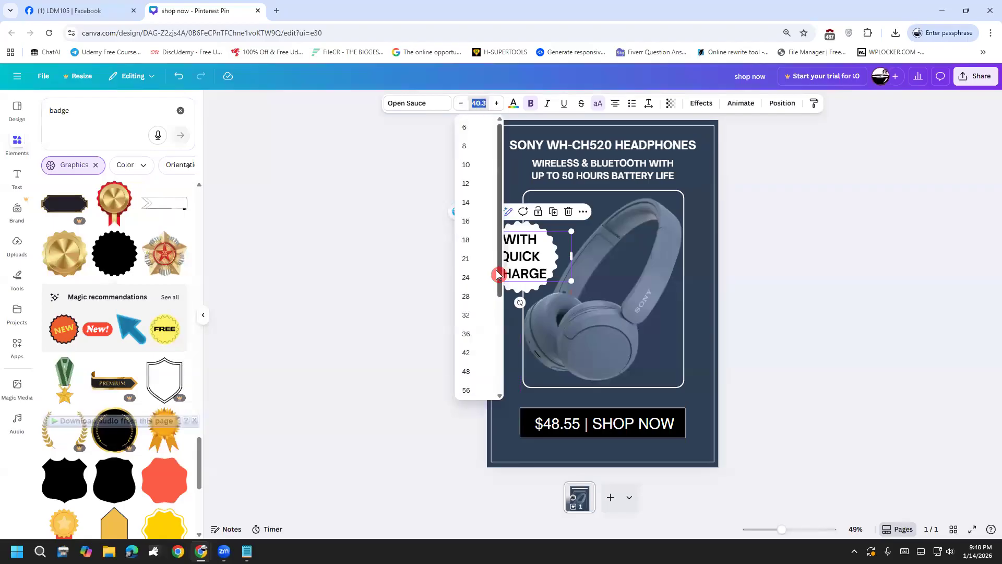
scroll(493, 292, down, 3)
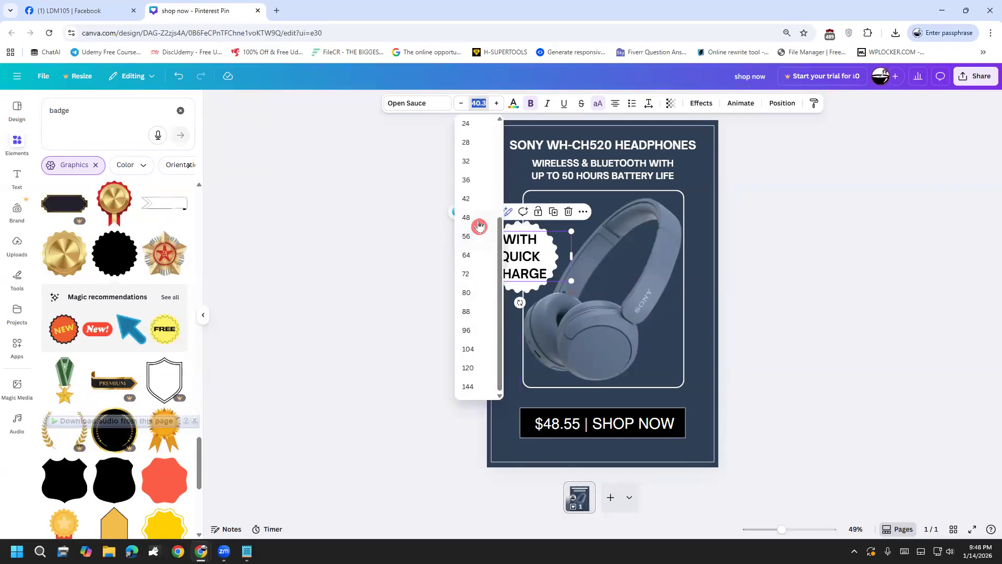
click(475, 198)
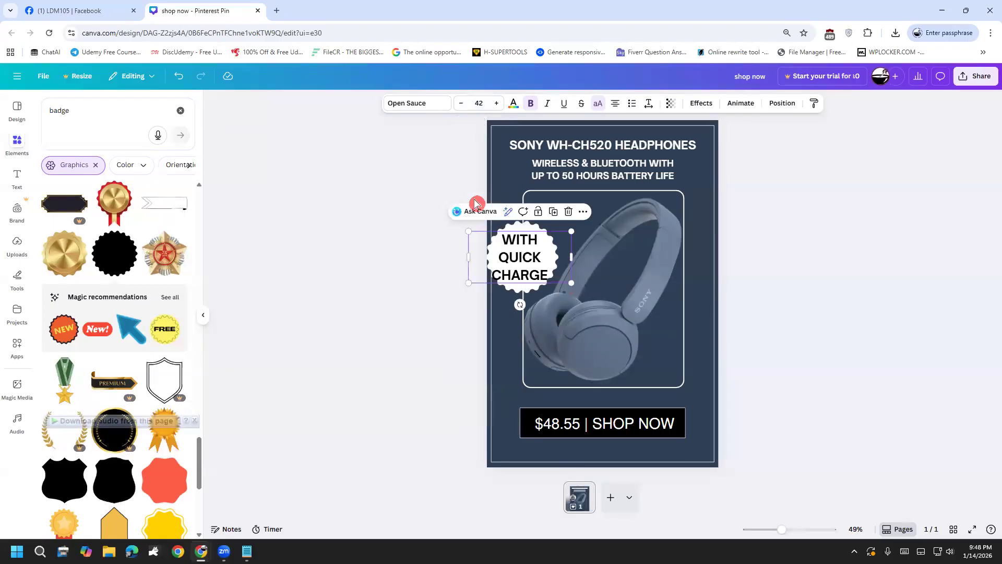
click(462, 104)
click(462, 105)
click(462, 104)
click(462, 104)
Center the "WITH QUICK CHARGE" text on the white badge.
click(409, 293)
click(530, 271)
drag(530, 270, 512, 268)
click(525, 291)
click(469, 300)
click(510, 268)
click(477, 290)
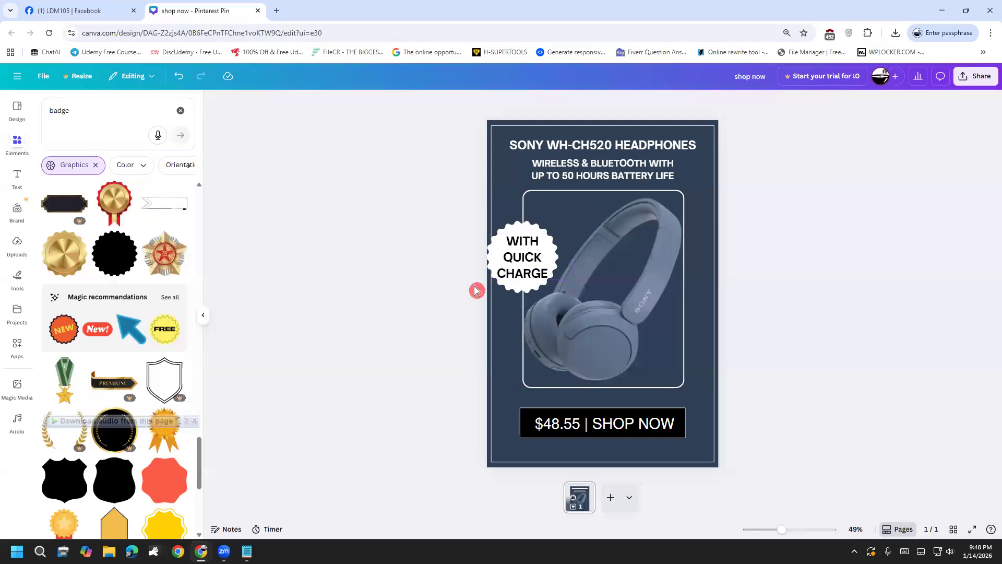
Nudge the white badge slightly right and up so it clears the pin's left border line.
click(512, 232)
click(569, 260)
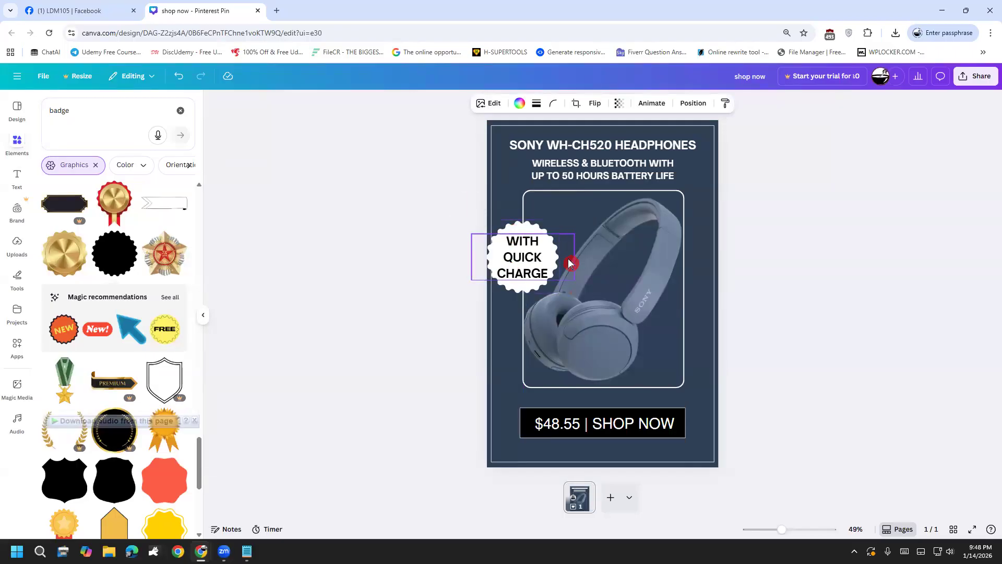
key(Right)
key(Right)
key(Right)
key(Right)
key(Right)
key(Right)
key(Right)
key(Right)
key(Right)
key(Right)
key(Right)
key(Right)
key(Right)
key(Right)
key(Right)
key(Right)
key(Right)
key(Right)
key(Right)
key(Right)
key(Up)
key(Up)
key(Up)
key(Up)
key(Up)
key(Up)
key(Up)
key(Up)
key(Up)
key(Up)
key(Up)
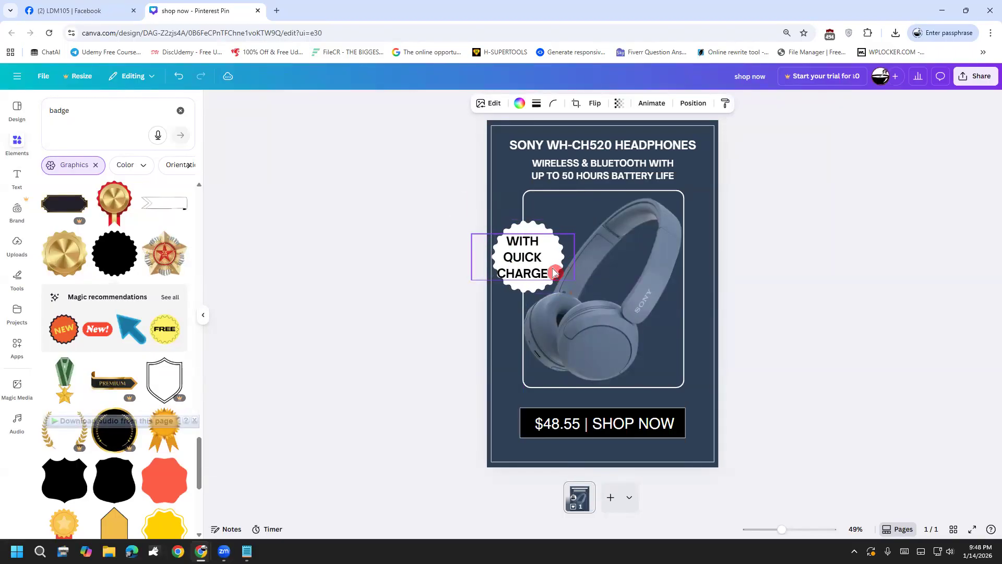
Move the "WITH QUICK CHARGE" text onto the shifted badge and align it with the badge's center.
click(524, 261)
drag(519, 258, 541, 251)
click(470, 278)
click(410, 281)
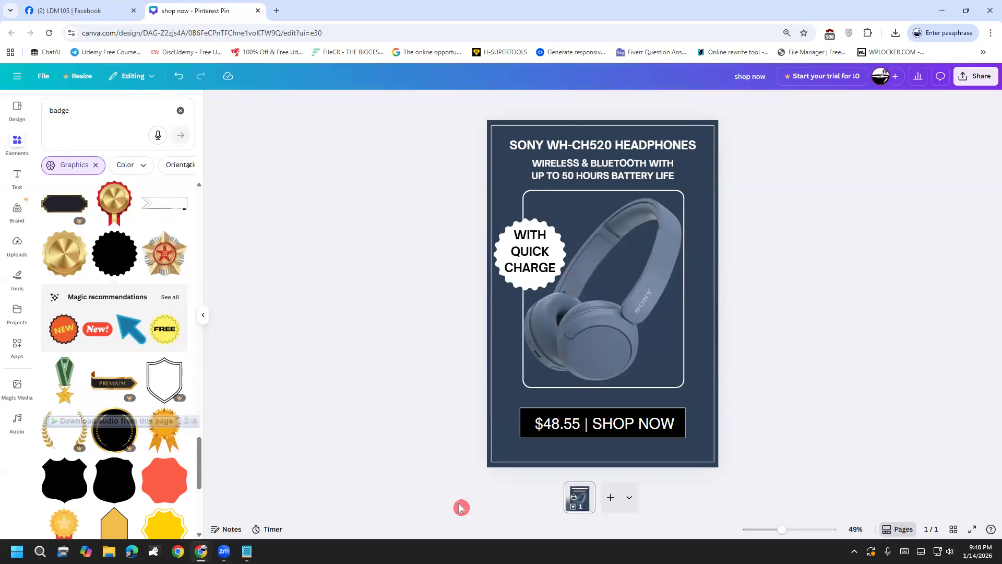
click(490, 130)
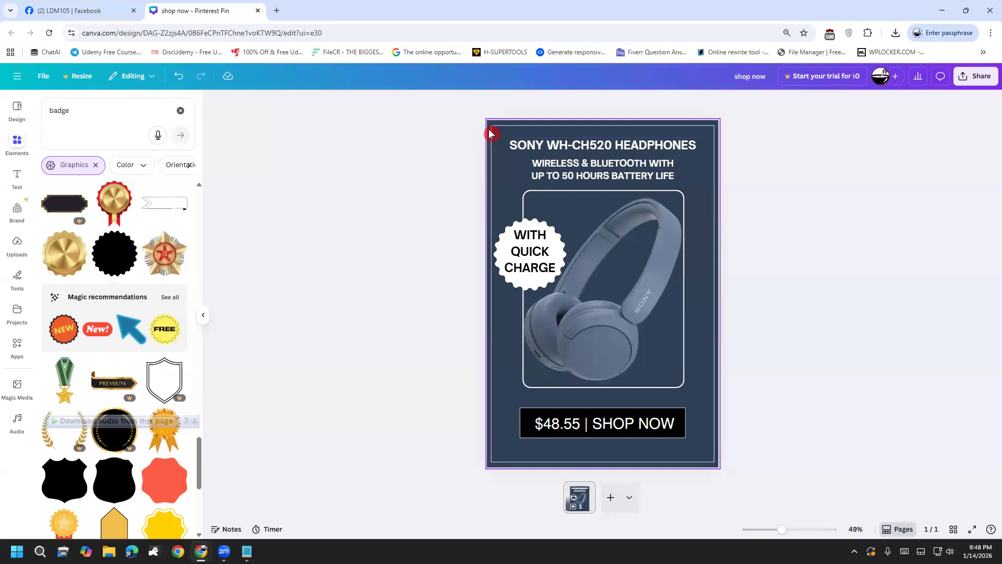
click(465, 272)
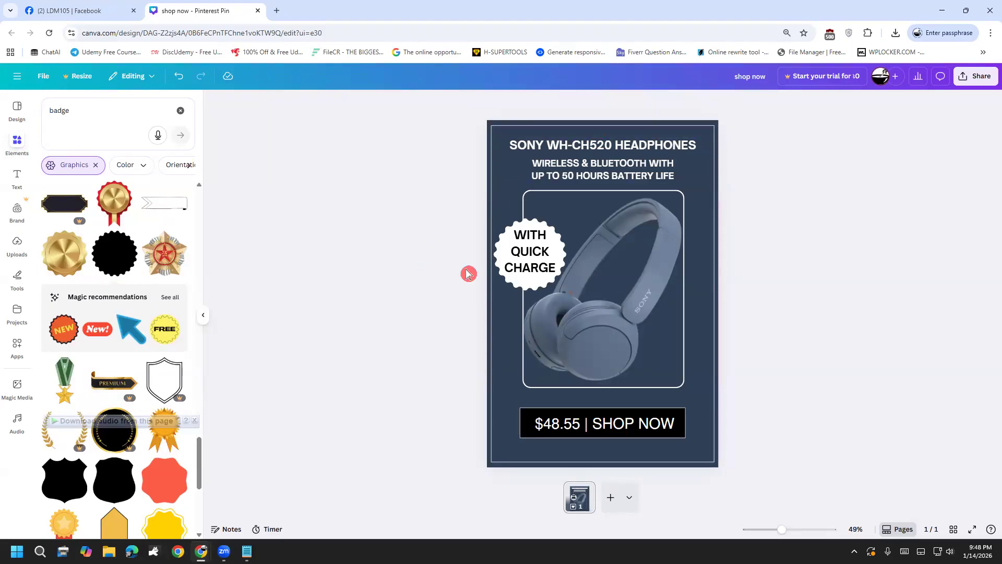
click(533, 261)
drag(533, 263, 522, 267)
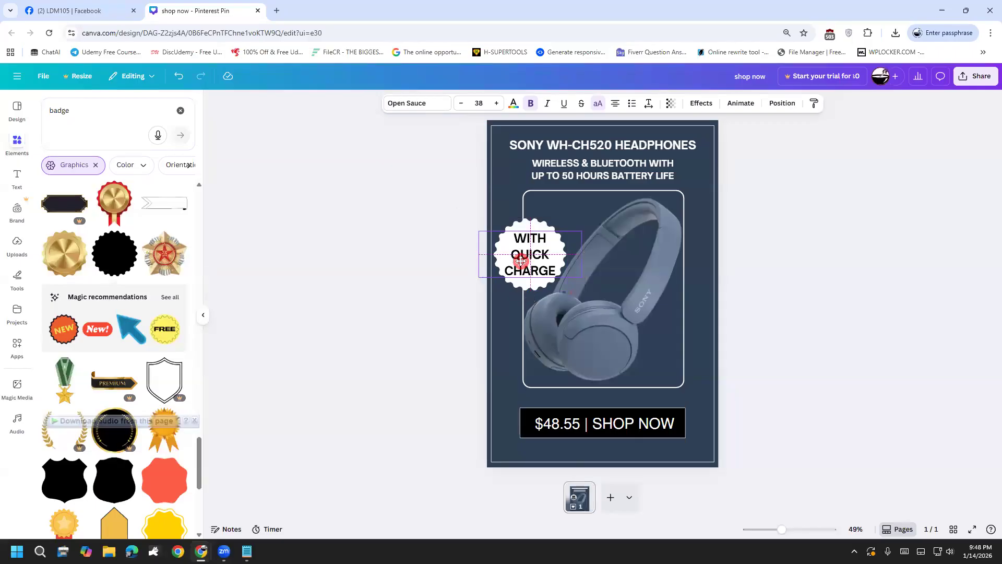
Try coral red and light purple on the badge, and recolor it violet.
click(518, 229)
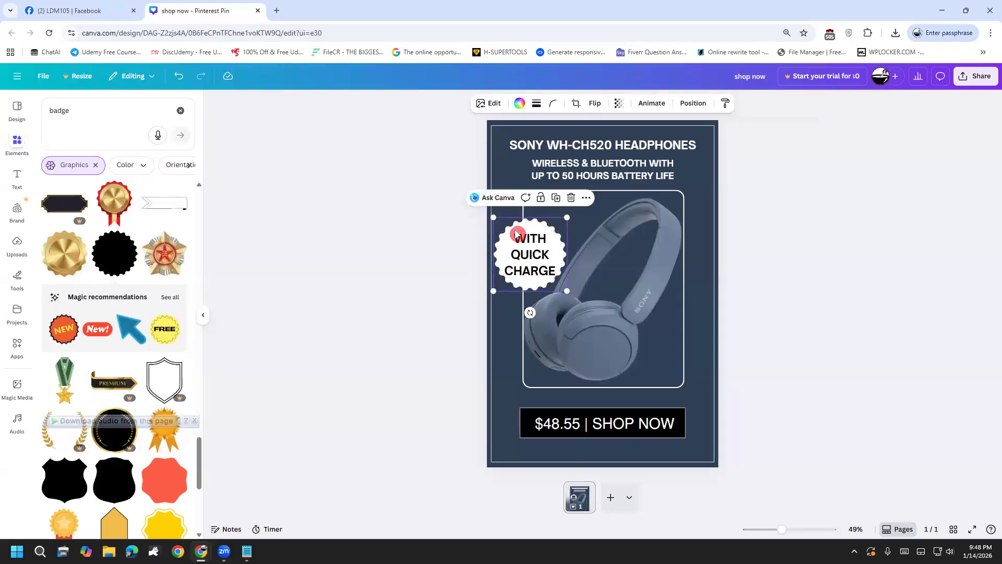
click(519, 103)
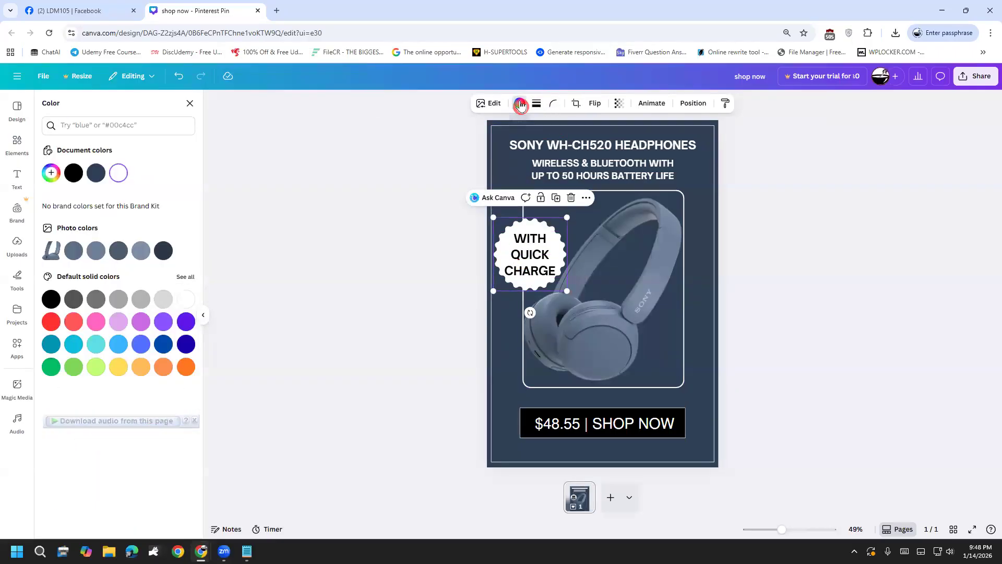
click(80, 324)
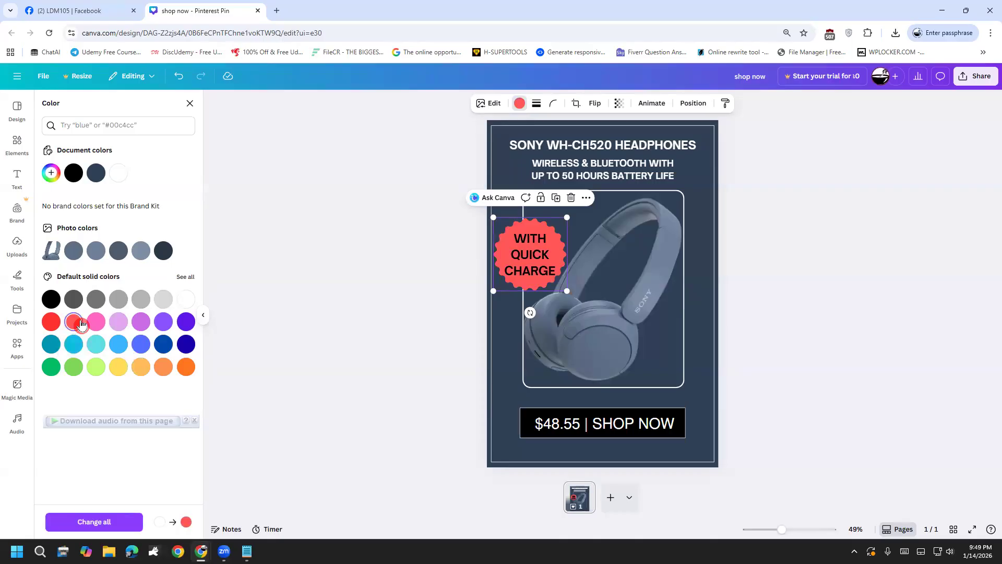
click(118, 322)
click(165, 327)
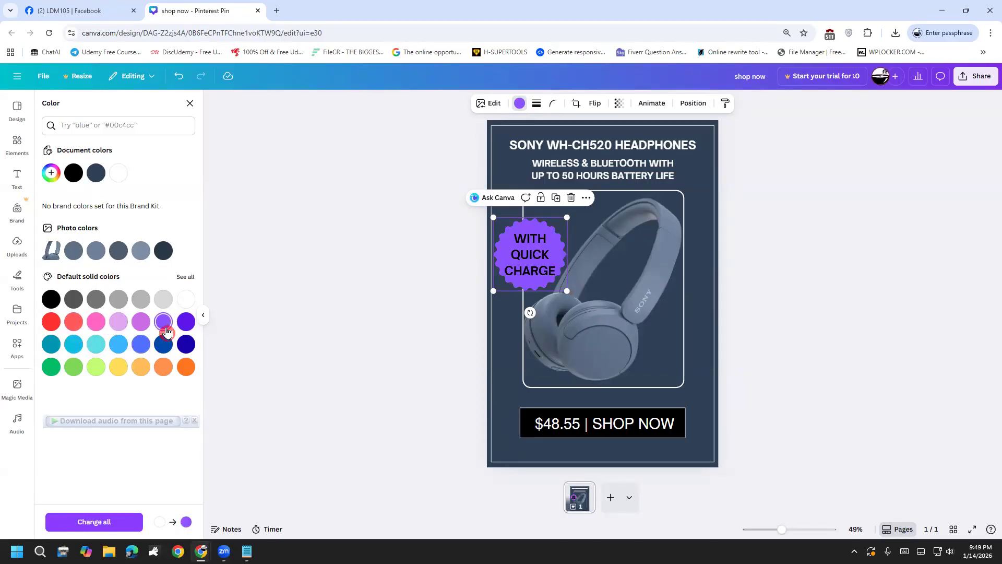
Recolor all of the "WITH QUICK CHARGE" text white.
click(543, 258)
drag(556, 272, 509, 241)
click(513, 102)
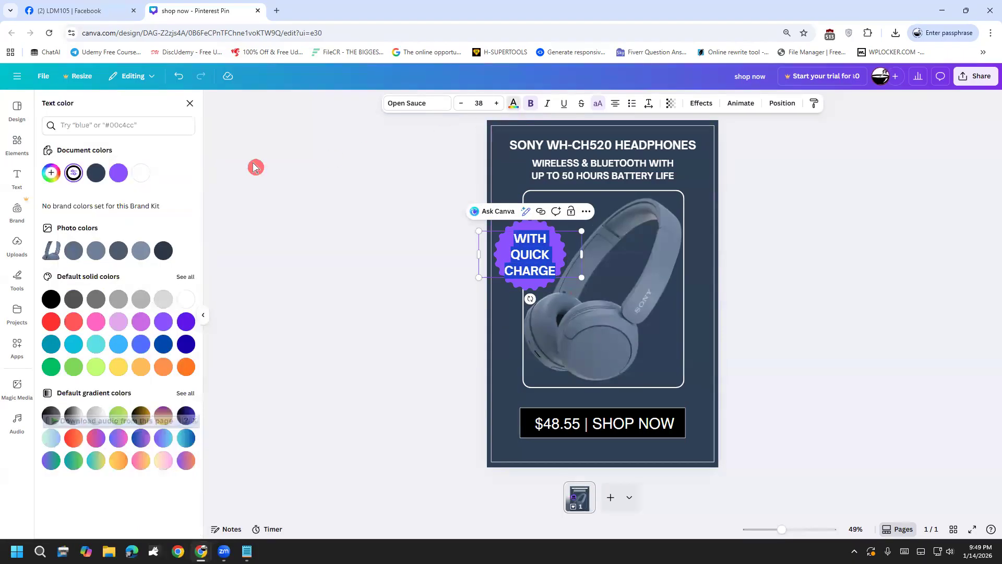
click(151, 174)
click(316, 226)
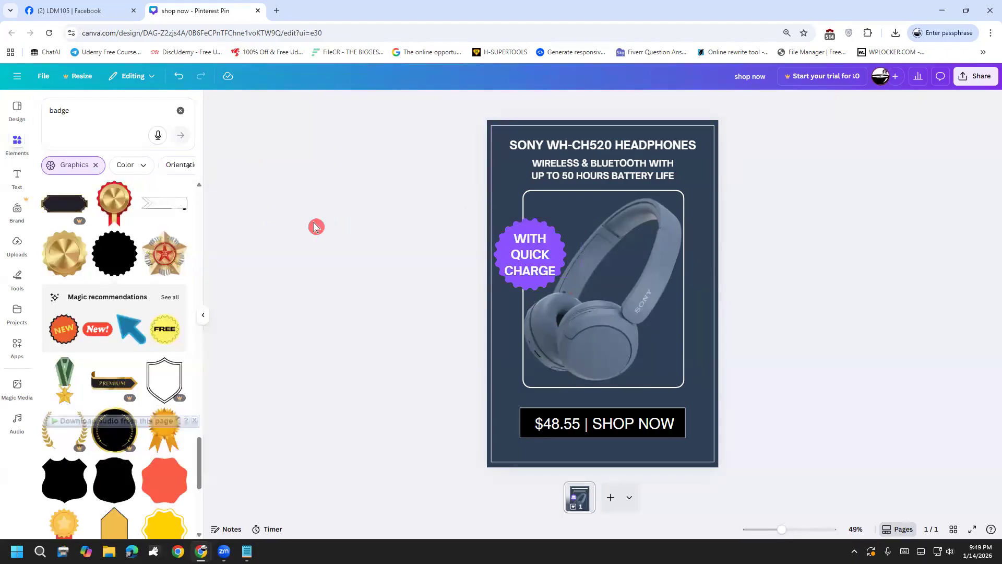
Nudge the white badge text slightly left and up within the violet badge.
click(541, 260)
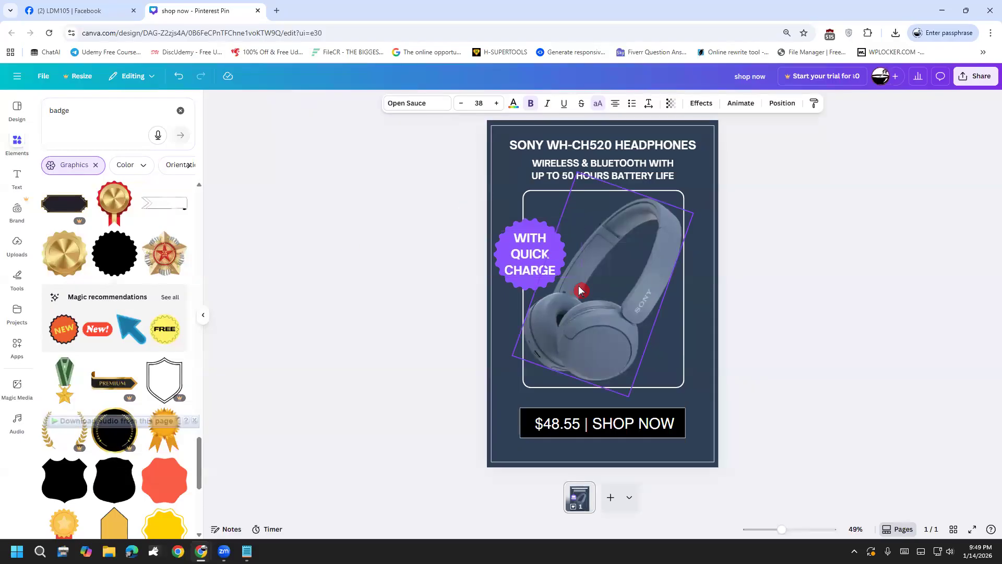
key(Left)
key(Left)
key(Left)
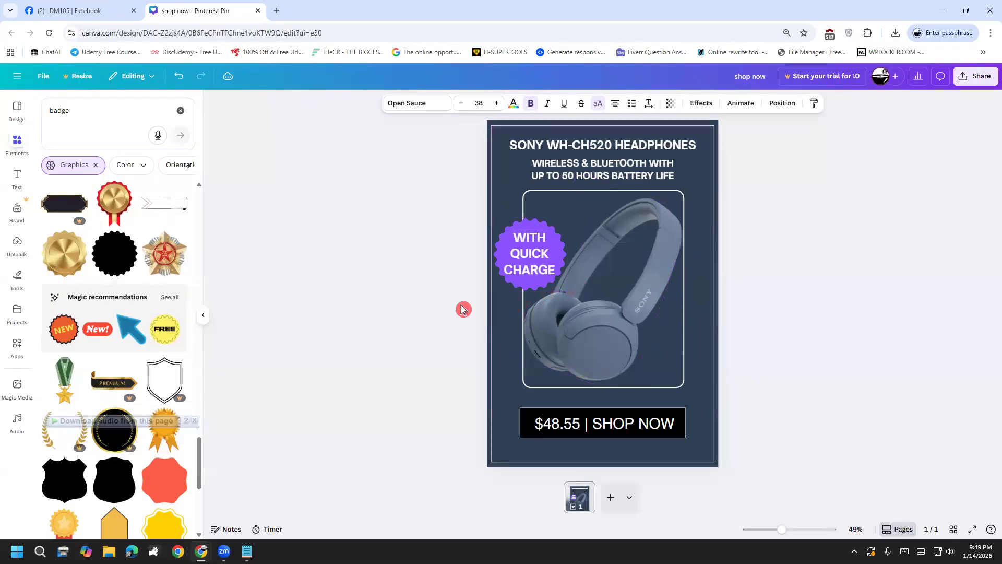
key(Up)
key(Up)
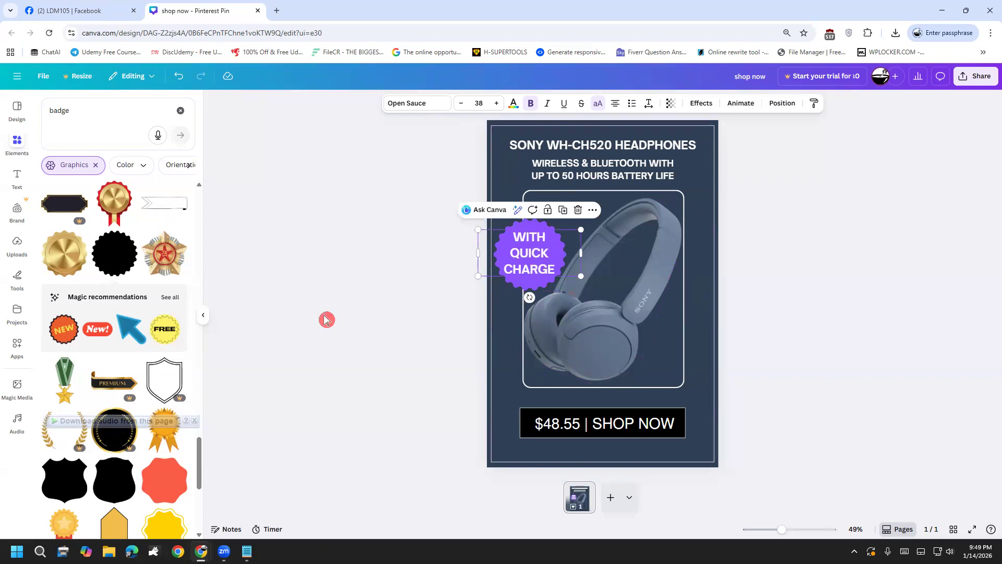
click(326, 320)
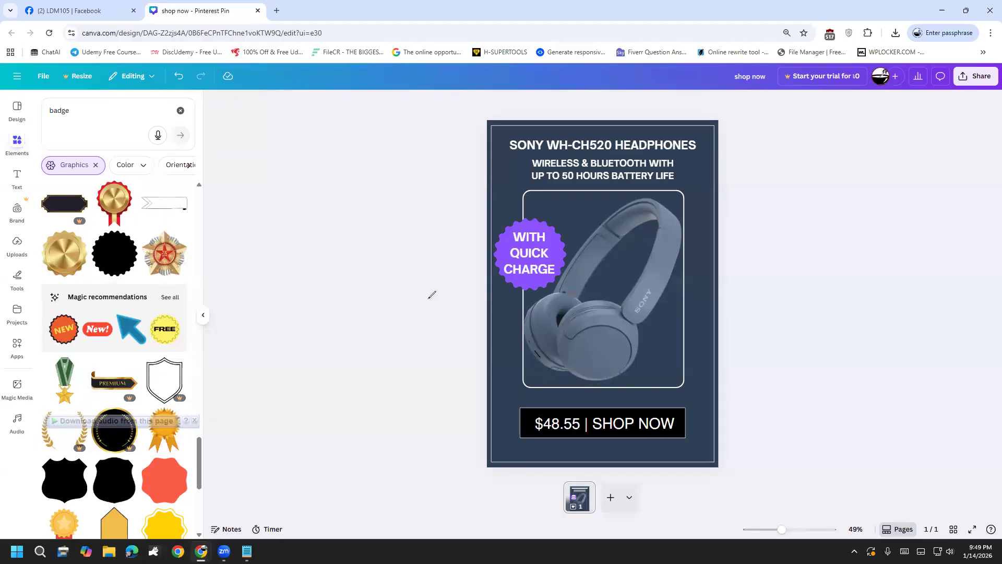
mouse_move(654, 112)
mouse_down()
mouse_move(757, 399)
mouse_move(734, 143)
mouse_up()
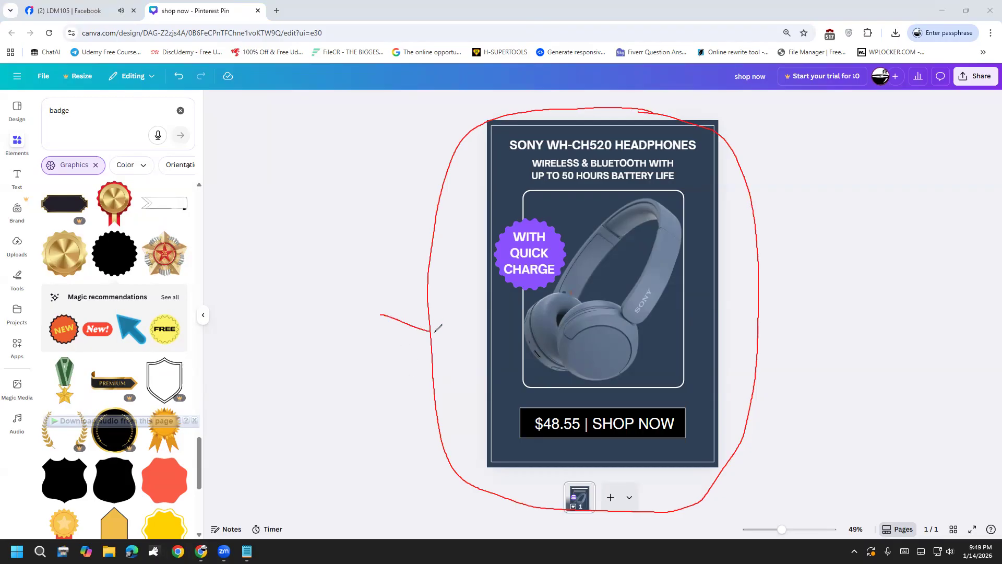
drag(301, 299, 294, 323)
drag(362, 244, 405, 234)
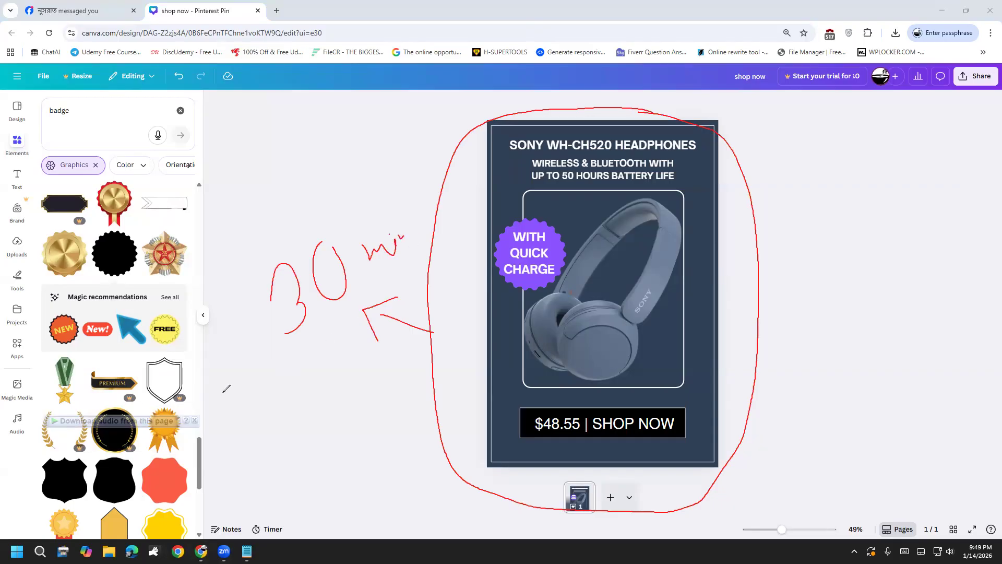
key(Escape)
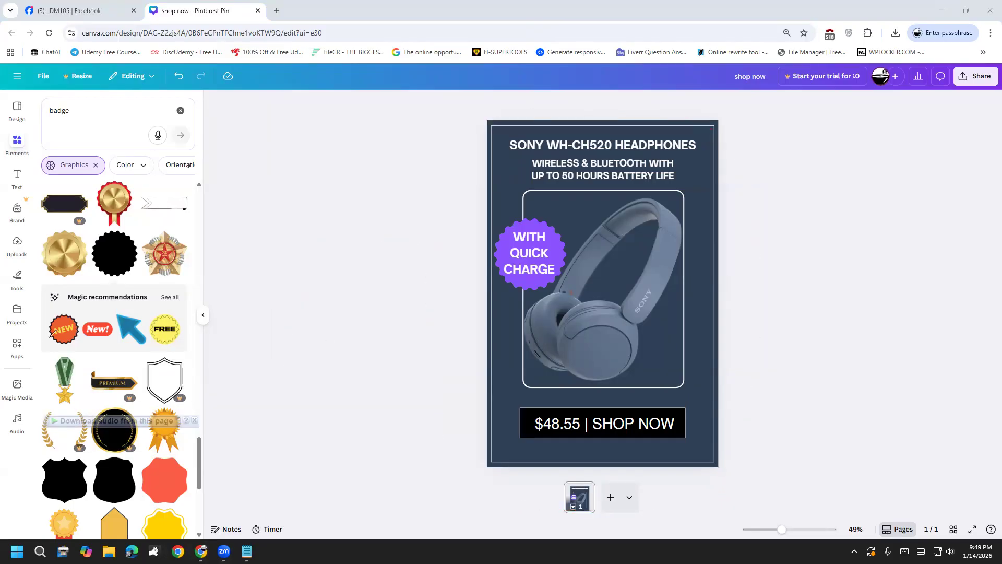
Close the Facebook browser tab and duplicate the finished pin page as a second page.
click(133, 10)
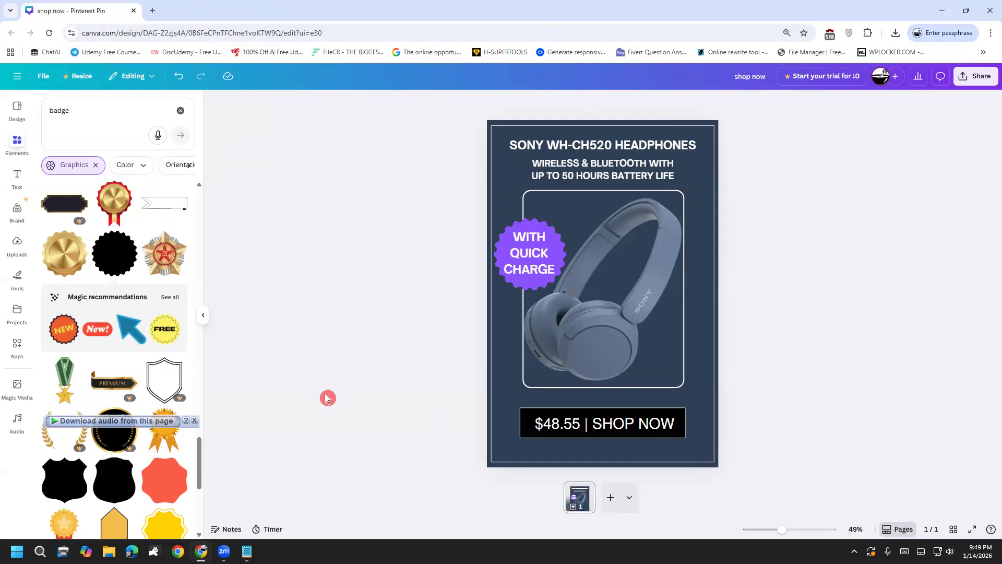
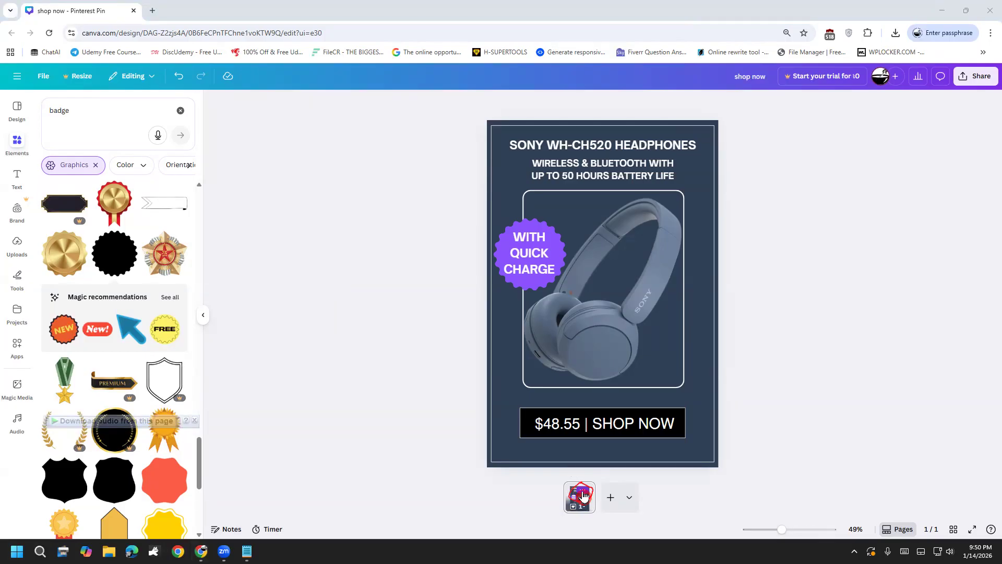
right_click(584, 496)
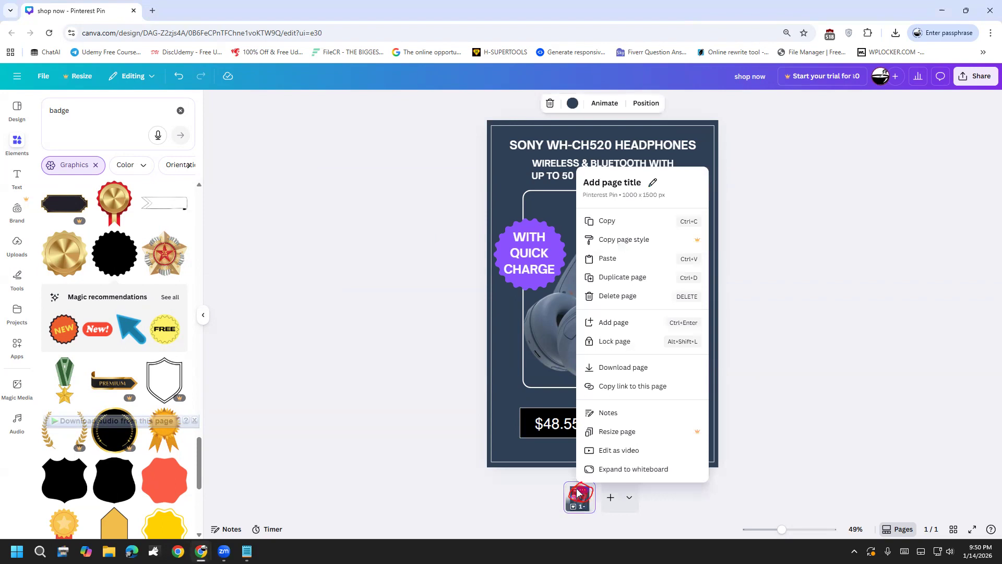
click(646, 278)
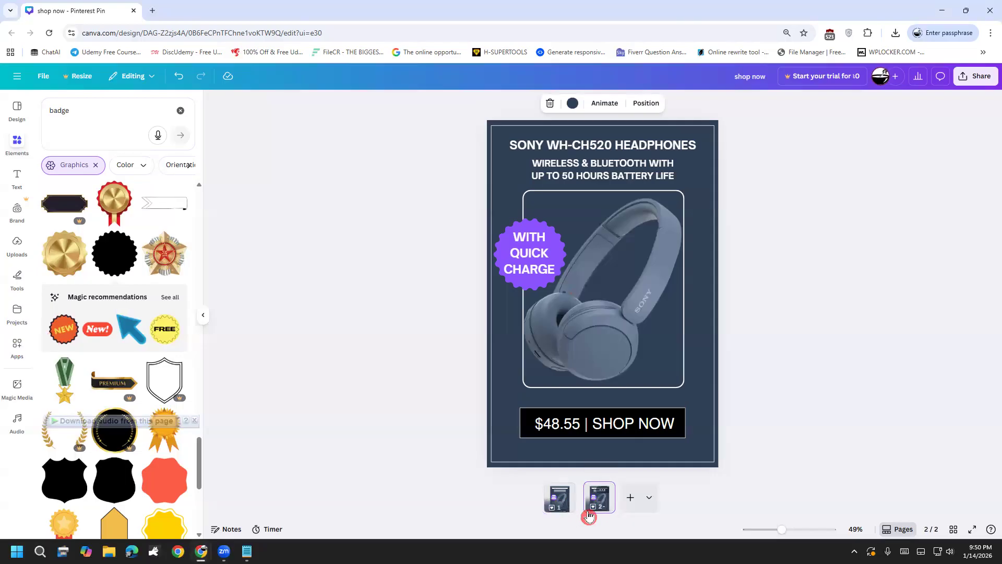
click(558, 506)
click(596, 508)
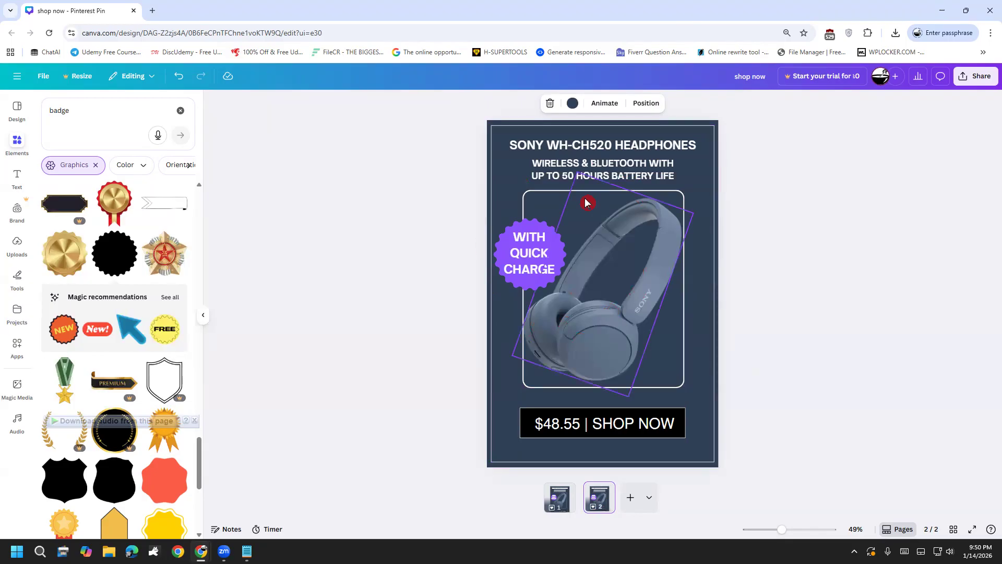
Lock the thin outer border on page 2 so it cannot be moved.
click(518, 409)
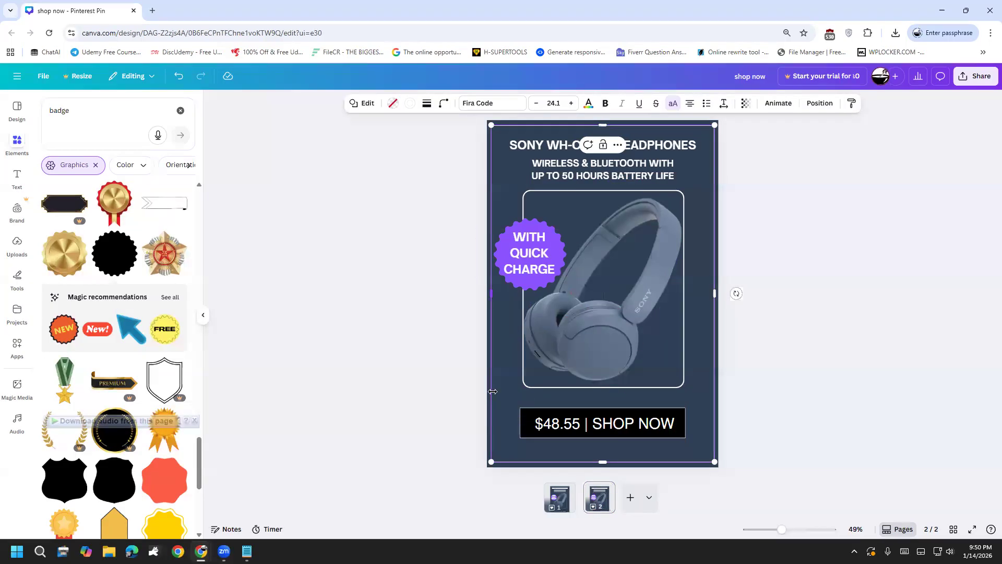
click(604, 148)
click(770, 165)
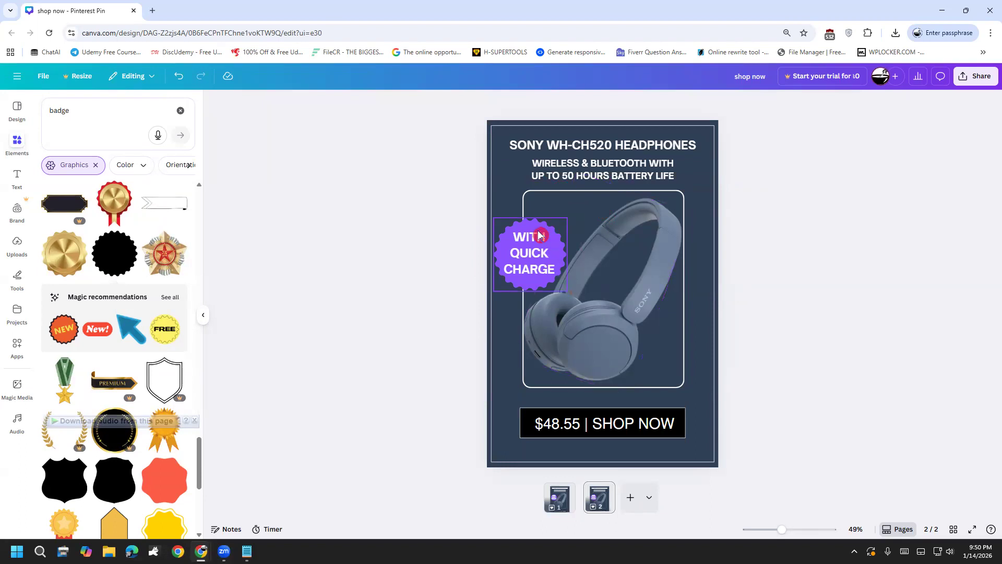
click(511, 271)
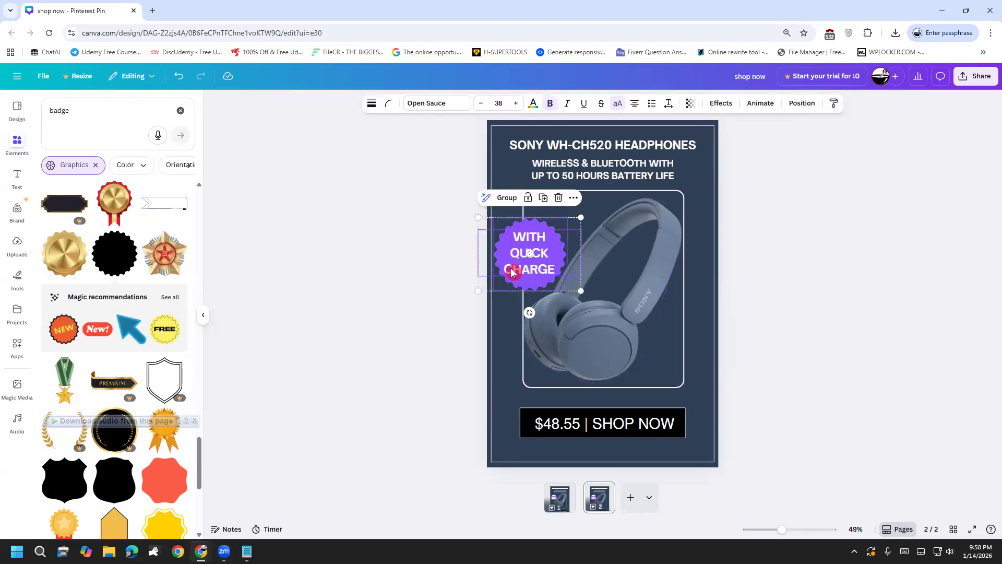
click(504, 172)
click(504, 204)
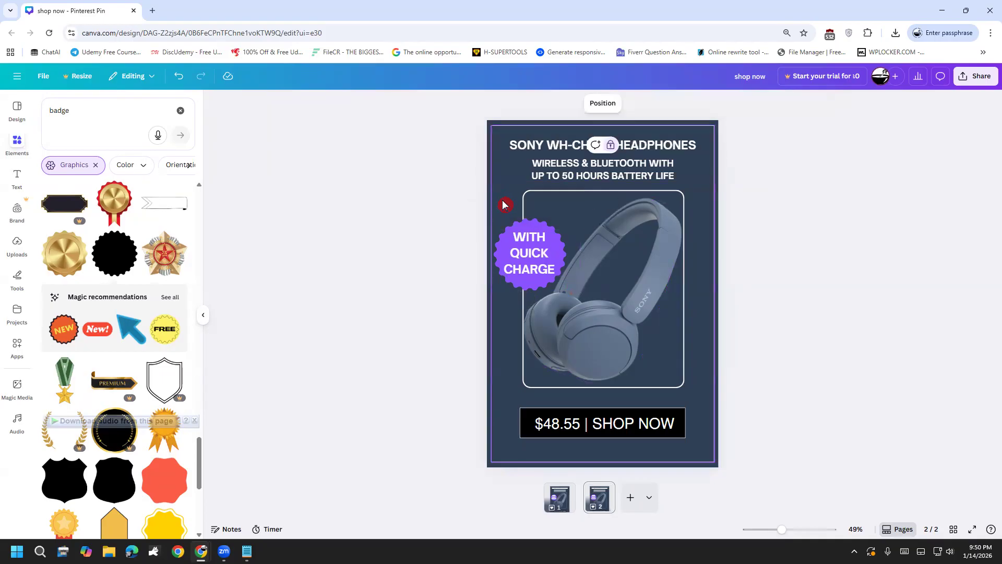
click(519, 266)
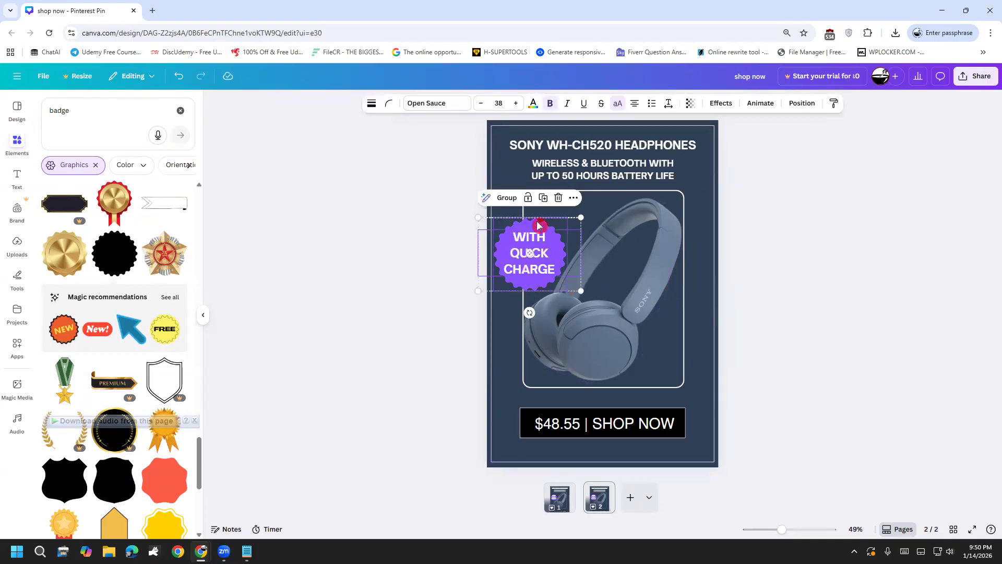
click(528, 198)
drag(538, 269, 520, 316)
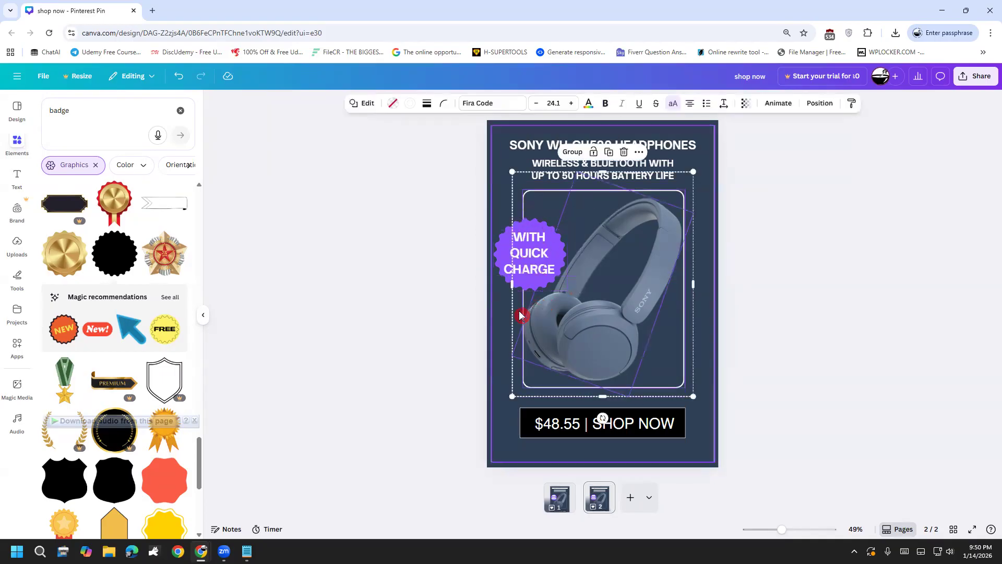
click(528, 305)
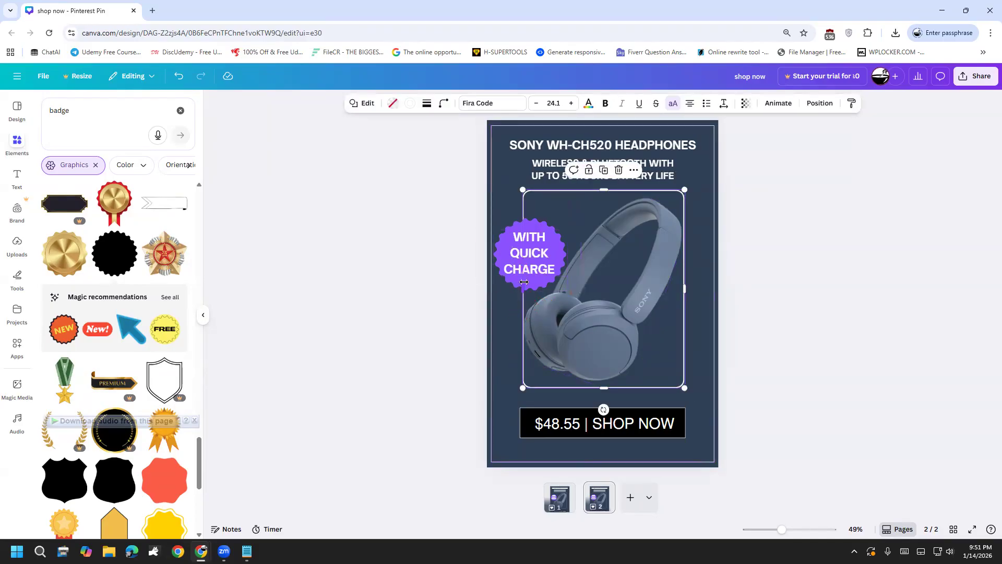
click(743, 226)
Move the "WITH QUICK CHARGE" text and its violet badge down to the lower left of page 2.
click(535, 253)
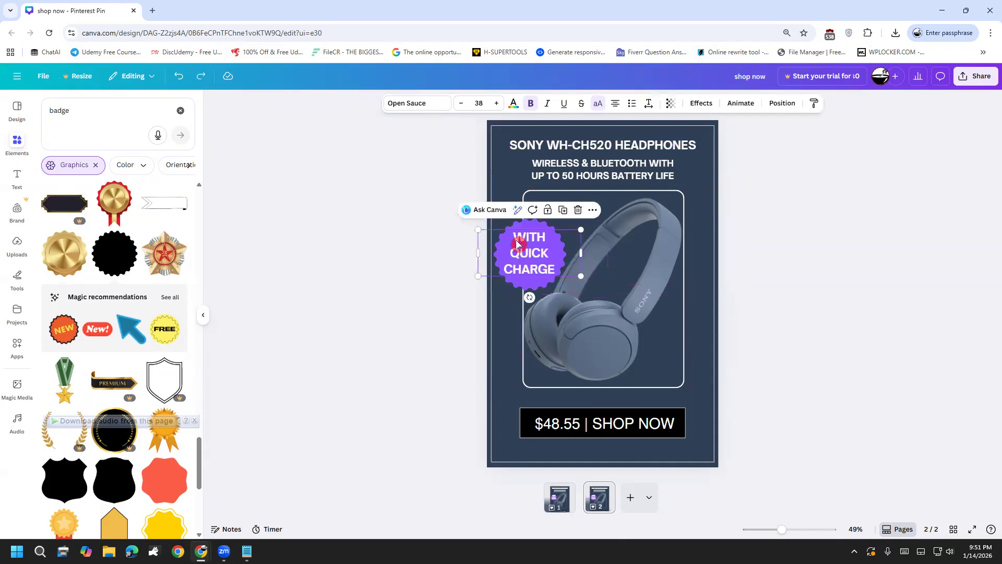
click(523, 266)
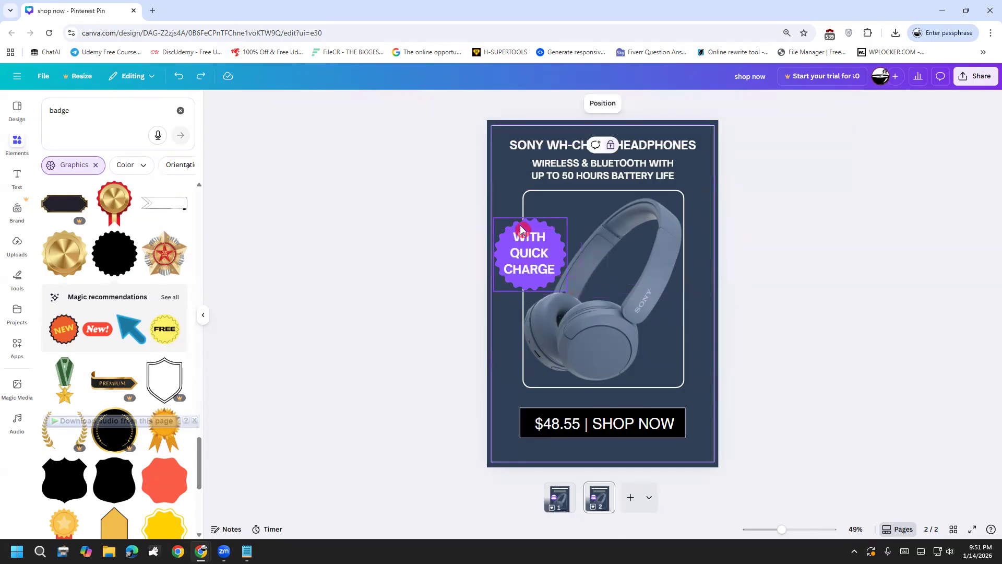
click(521, 271)
click(522, 270)
drag(522, 269, 522, 397)
drag(518, 242, 526, 362)
Move the "$48.55 | SHOP NOW" button up near the subheading, and the headphones with their rounded frame down the page.
drag(611, 424, 585, 185)
click(628, 327)
drag(651, 334, 656, 407)
click(683, 242)
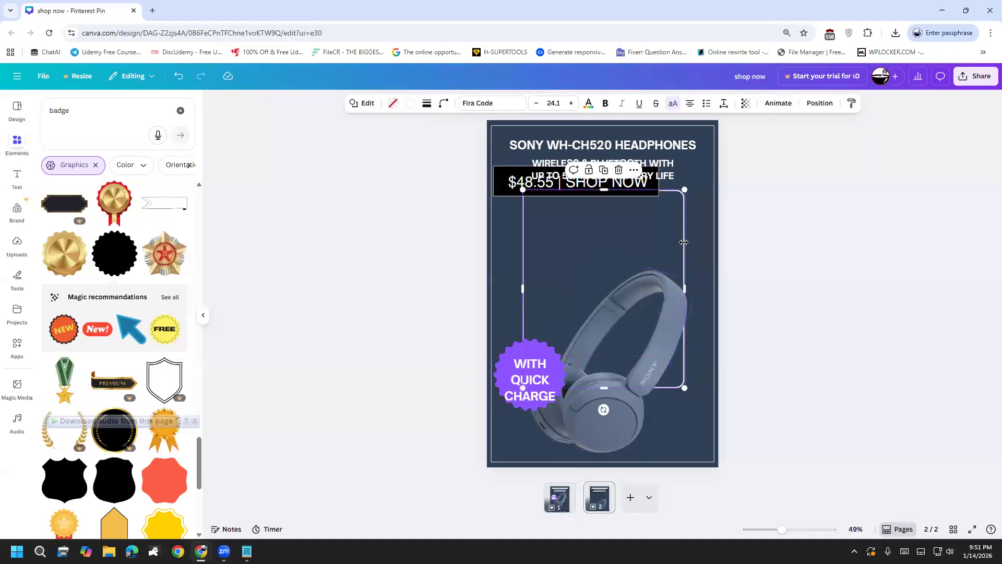
click(670, 252)
drag(670, 252, 663, 306)
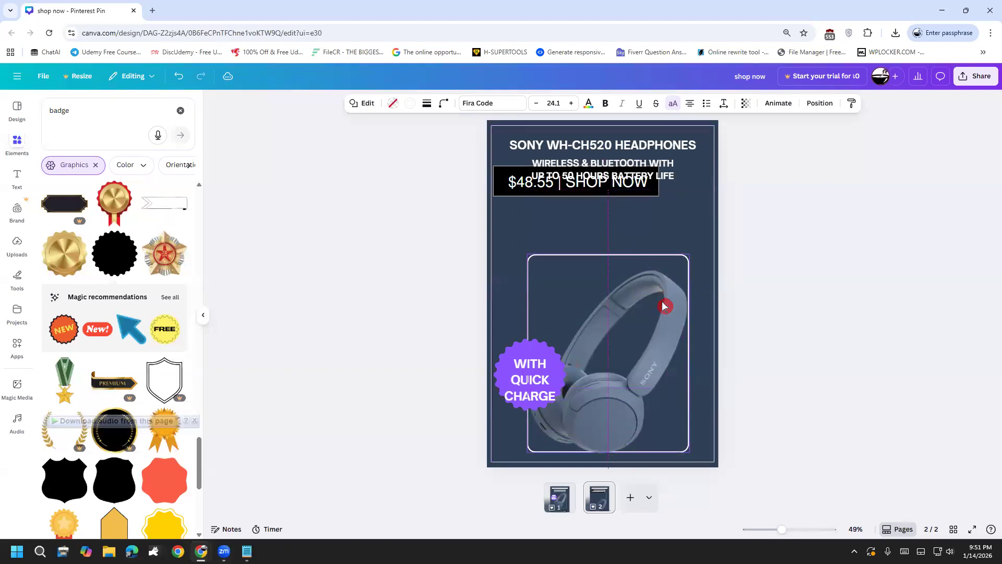
Move the "WITH QUICK CHARGE" text and the violet badge onto the lower-right corner of the rounded frame.
click(528, 376)
drag(528, 376, 660, 407)
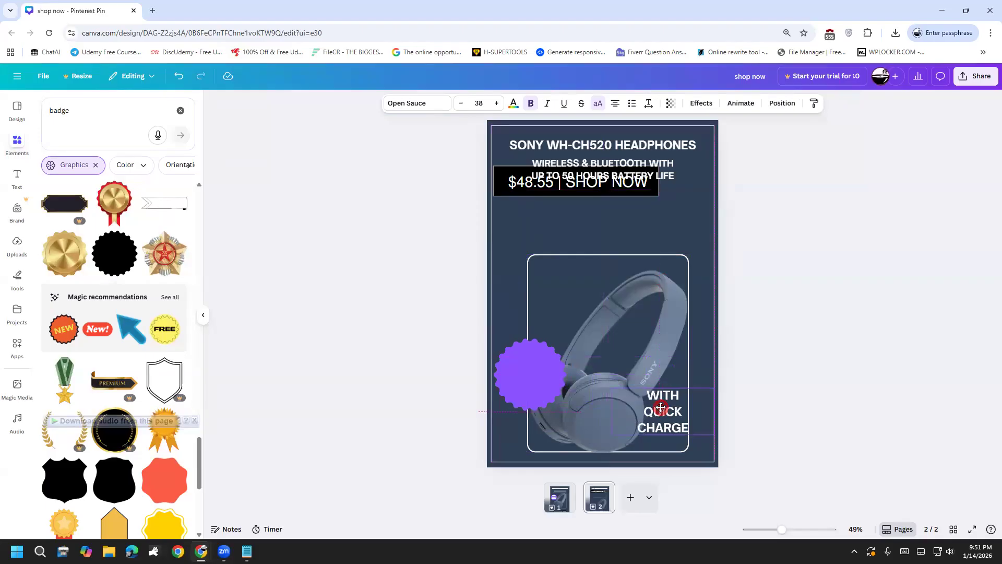
drag(537, 380, 662, 413)
click(557, 207)
drag(557, 195, 586, 160)
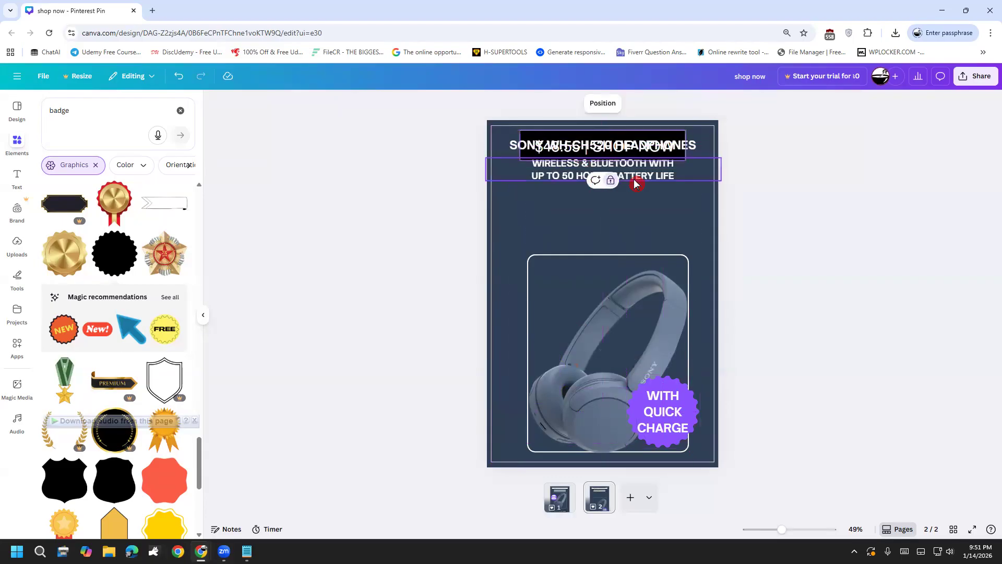
key(ctrl+z)
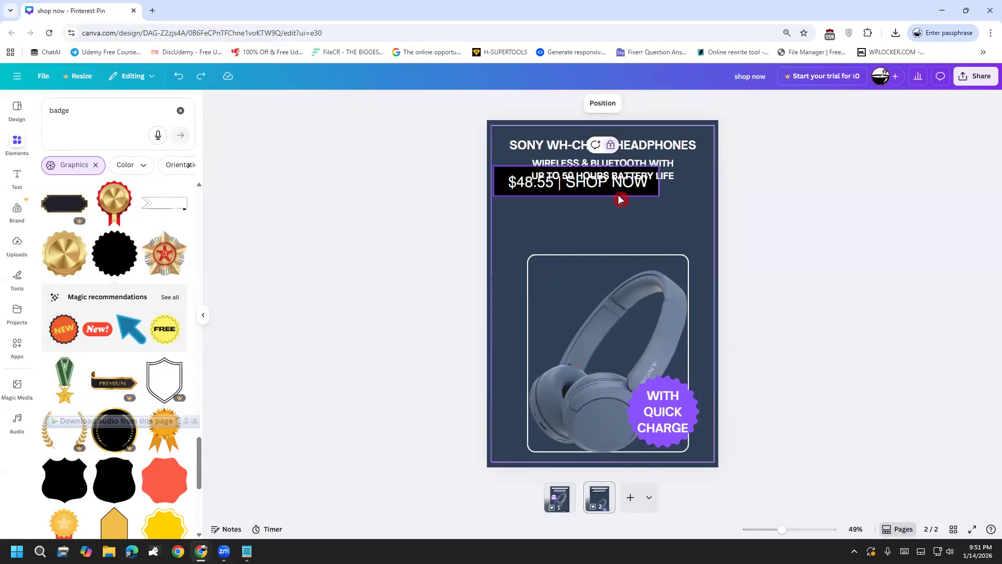
click(619, 194)
click(664, 158)
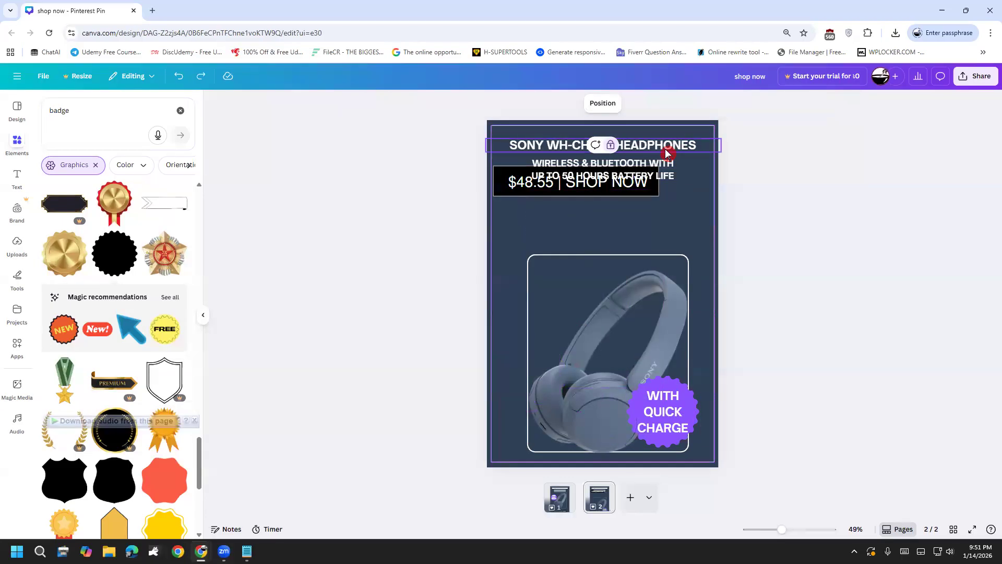
click(612, 146)
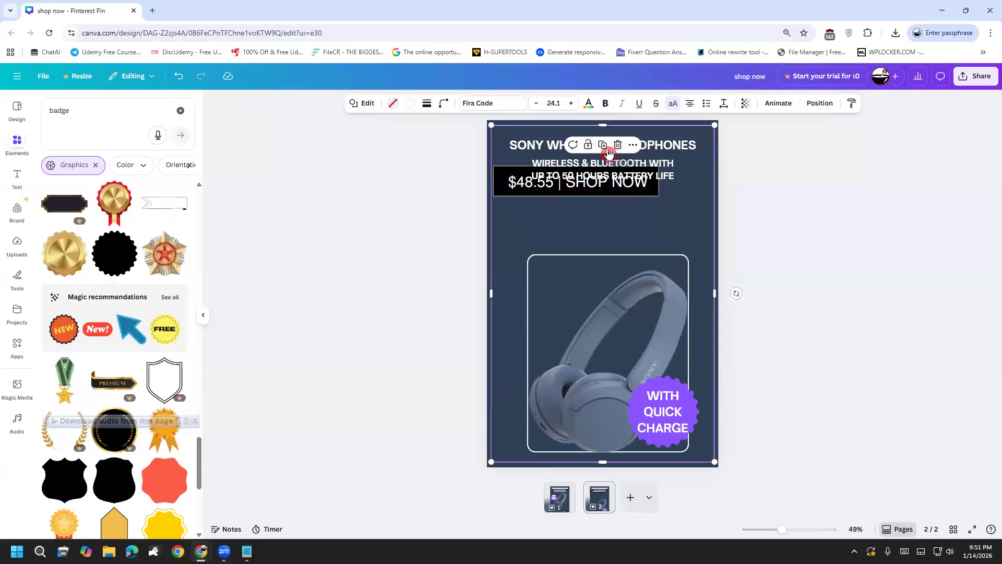
click(587, 145)
Rearrange the upper texts so the heading overlaps the price button near the page's top and the subheading sits below the button.
click(682, 143)
drag(682, 143, 679, 237)
click(661, 174)
mouse_move(661, 175)
mouse_down()
mouse_move(653, 245)
mouse_move(644, 183)
mouse_up()
click(656, 228)
mouse_move(657, 228)
mouse_down()
mouse_move(655, 157)
mouse_move(680, 188)
mouse_move(679, 211)
mouse_move(653, 194)
mouse_move(649, 151)
mouse_move(662, 177)
mouse_move(644, 219)
mouse_up()
click(644, 241)
click(646, 240)
drag(652, 170, 671, 164)
drag(656, 226, 646, 152)
drag(662, 179, 667, 223)
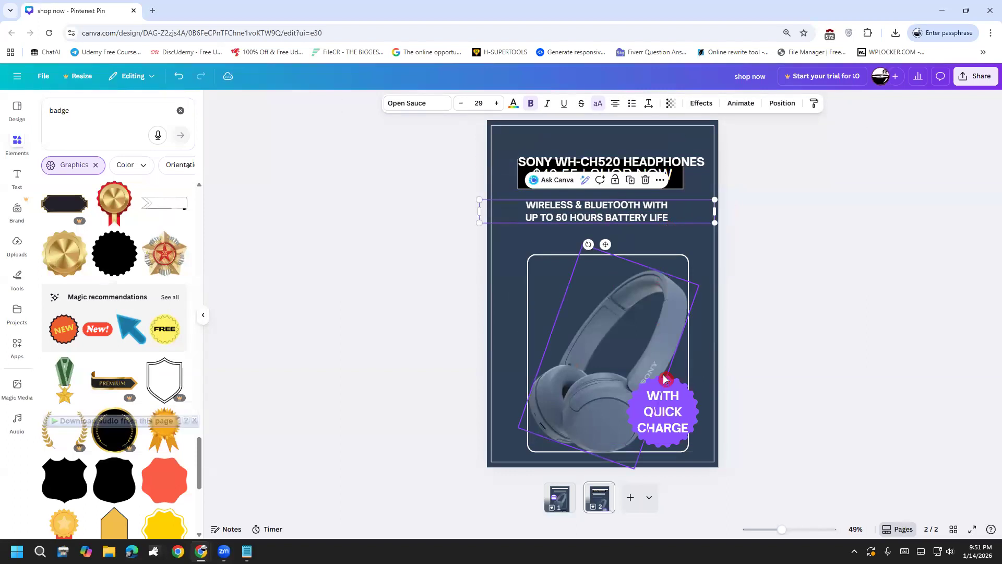
Nudge the "WITH QUICK CHARGE" text slightly down in the badge and the headphones slightly up in the frame.
click(664, 379)
mouse_move(654, 403)
mouse_down()
mouse_move(641, 402)
mouse_move(653, 408)
mouse_up()
drag(588, 412, 583, 399)
Place the price button centered just above the headphone frame, with the subheading centered between it and the heading.
drag(548, 191, 554, 249)
click(537, 203)
drag(537, 203, 542, 177)
click(528, 171)
click(543, 223)
drag(543, 223, 536, 214)
Shift the rounded frame slightly up and left, and realign the headphones and the quick-charge badge with it.
click(526, 267)
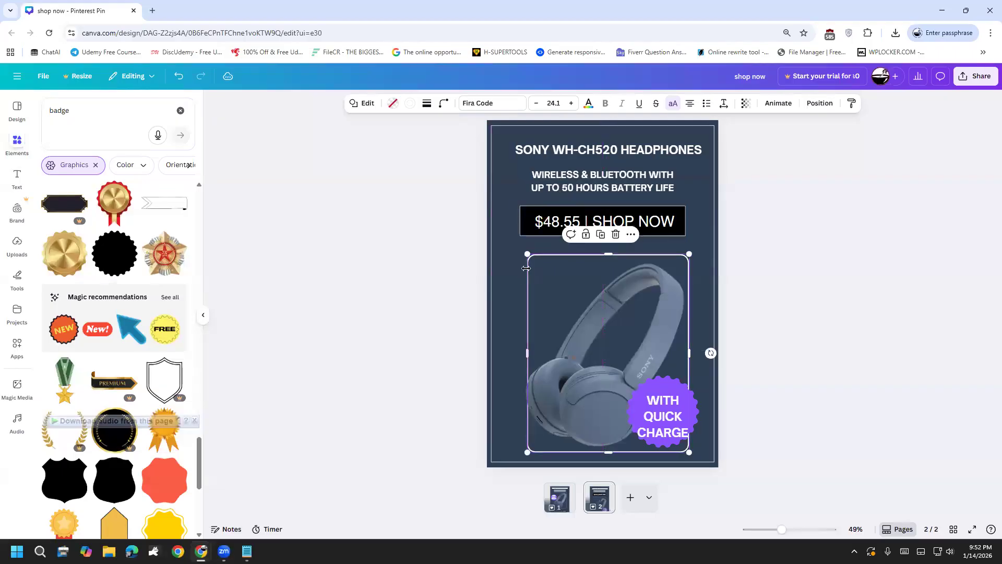
drag(542, 280, 539, 271)
drag(578, 375, 586, 387)
click(580, 387)
click(645, 398)
drag(681, 393, 660, 411)
Lower the subheading closer to the price button and move the heading slightly down and left.
drag(624, 189, 624, 193)
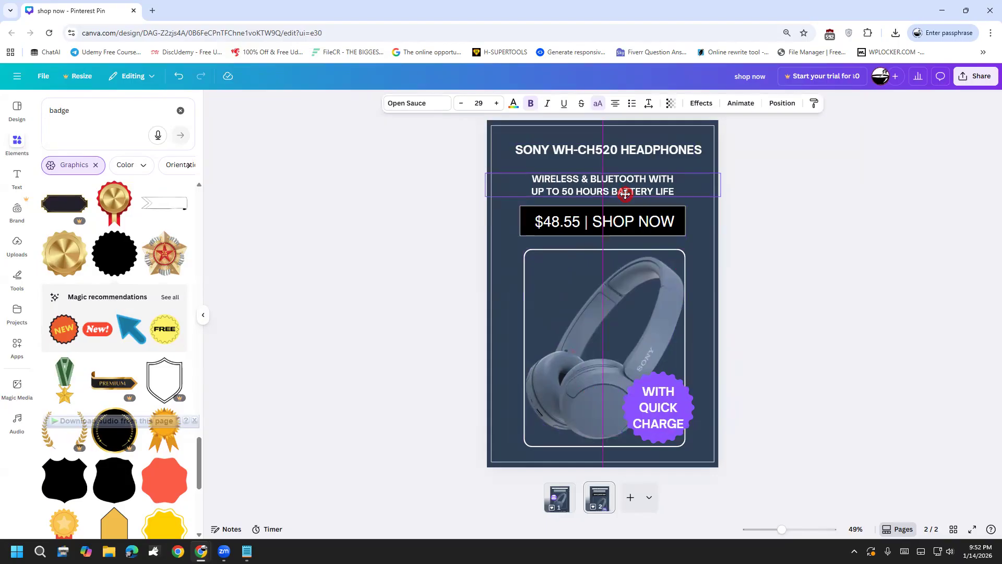
click(682, 152)
drag(682, 153, 683, 154)
click(739, 166)
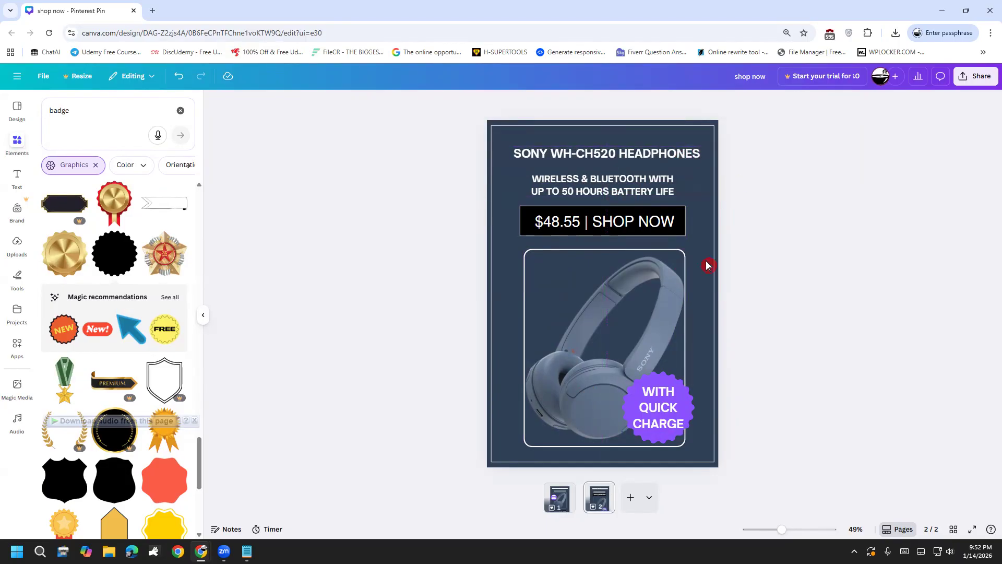
Compare page 2 with page 1 and nudge page 2's headphones slightly left and up within the frame.
click(555, 503)
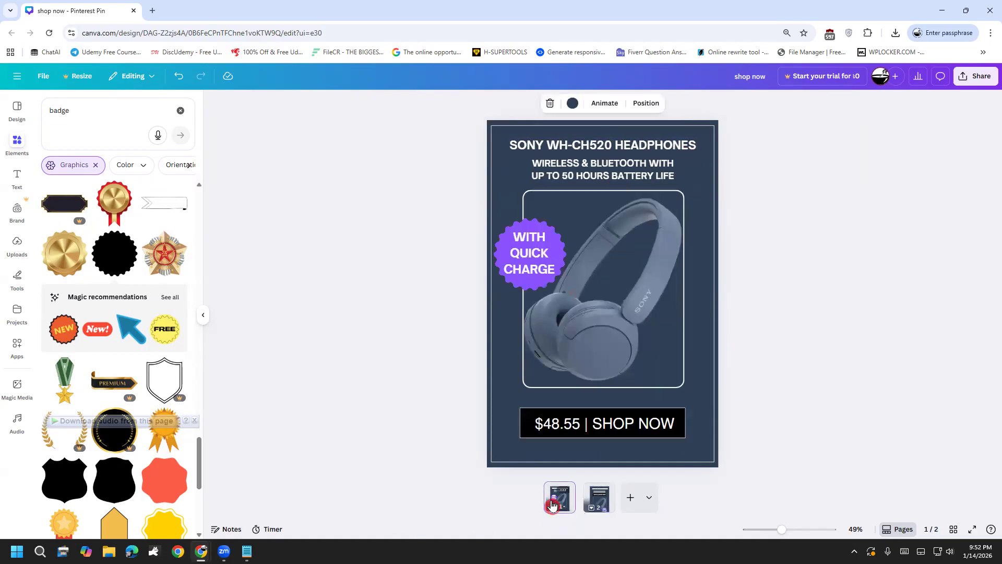
click(600, 501)
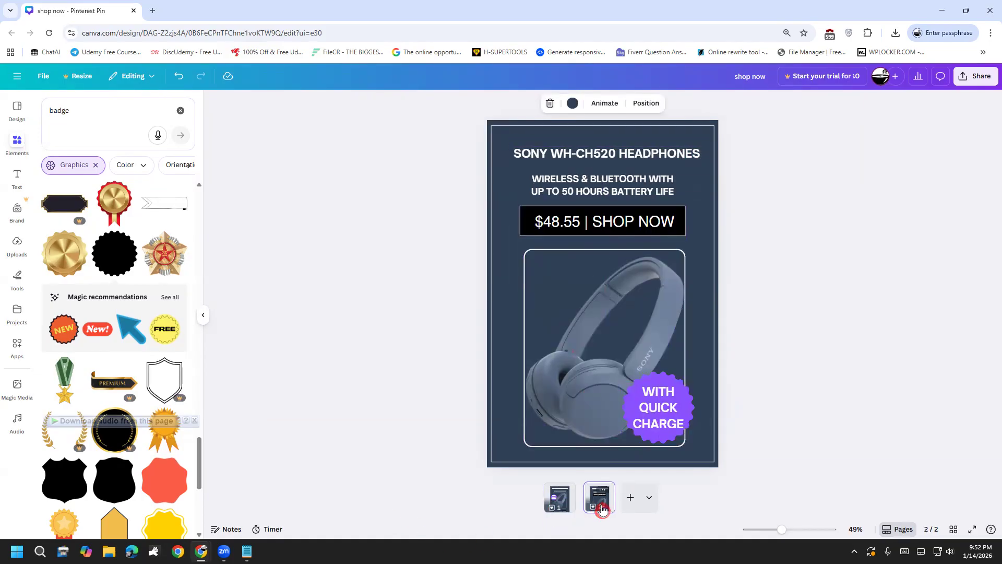
click(586, 402)
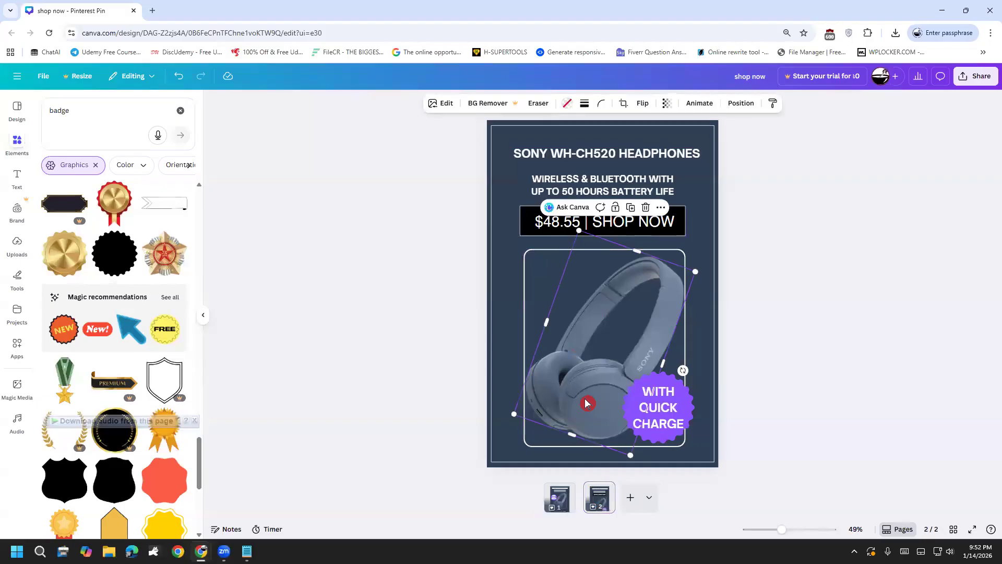
key(Left)
key(Left)
key(Left)
key(Left)
key(Left)
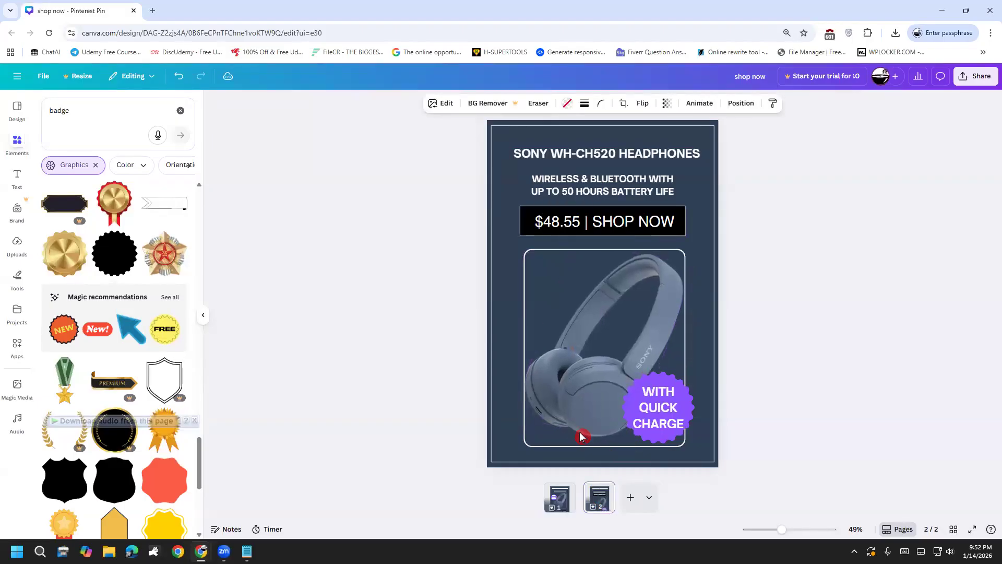
Compare the layouts of both pin pages and select the background of page 2.
click(556, 496)
click(599, 507)
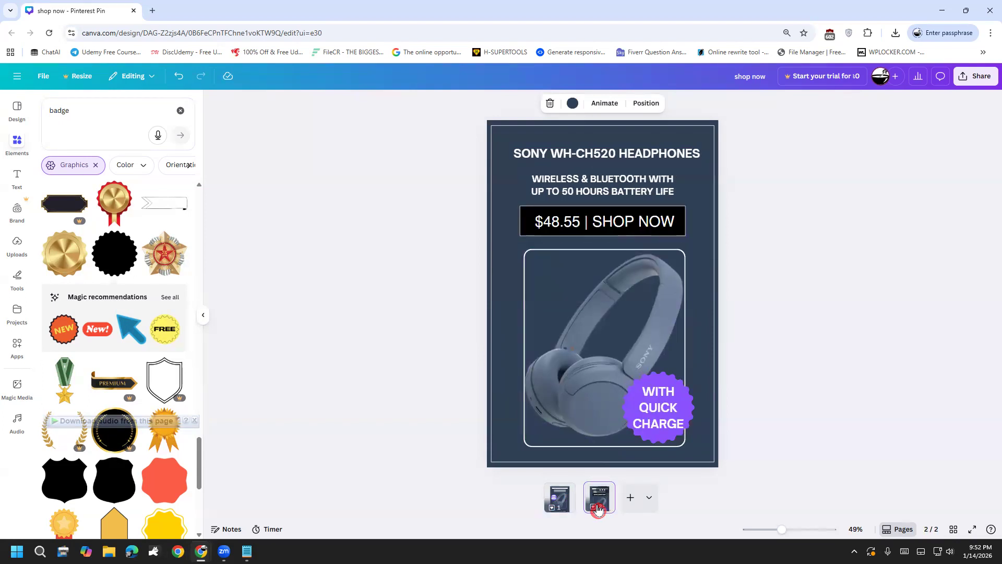
click(568, 508)
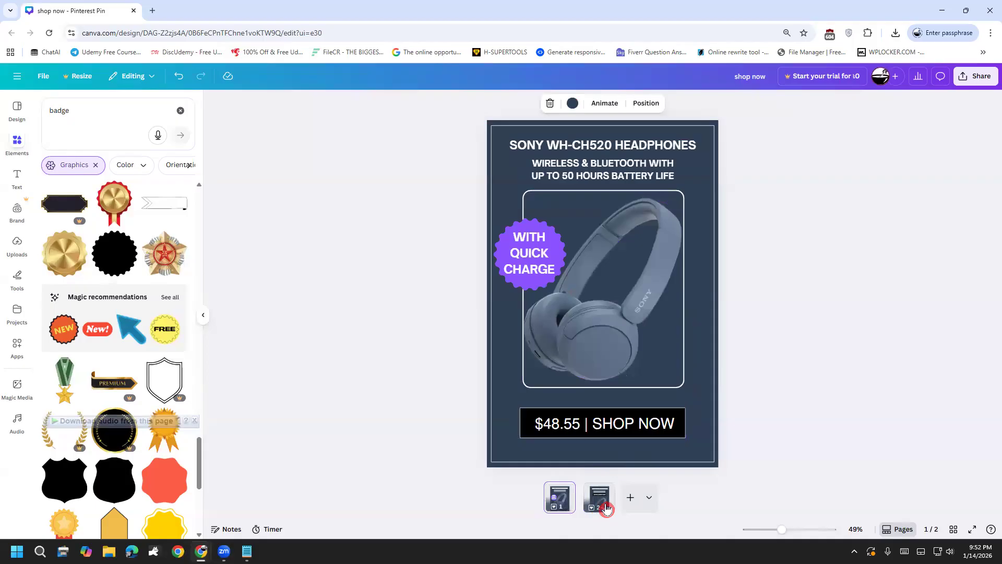
click(606, 508)
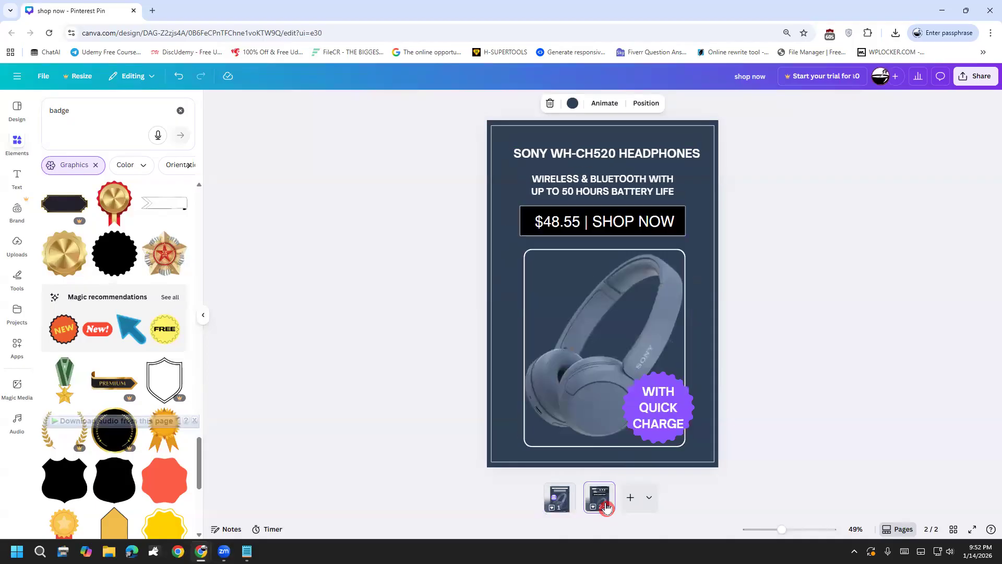
click(490, 419)
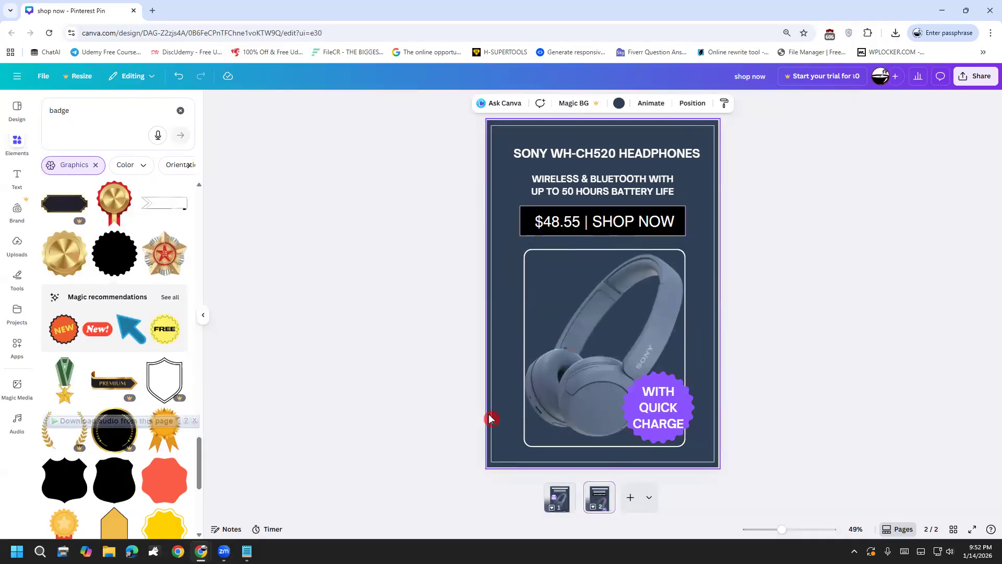
Fill page 2's background with purple and recolor the quick-charge badge shape black.
click(617, 104)
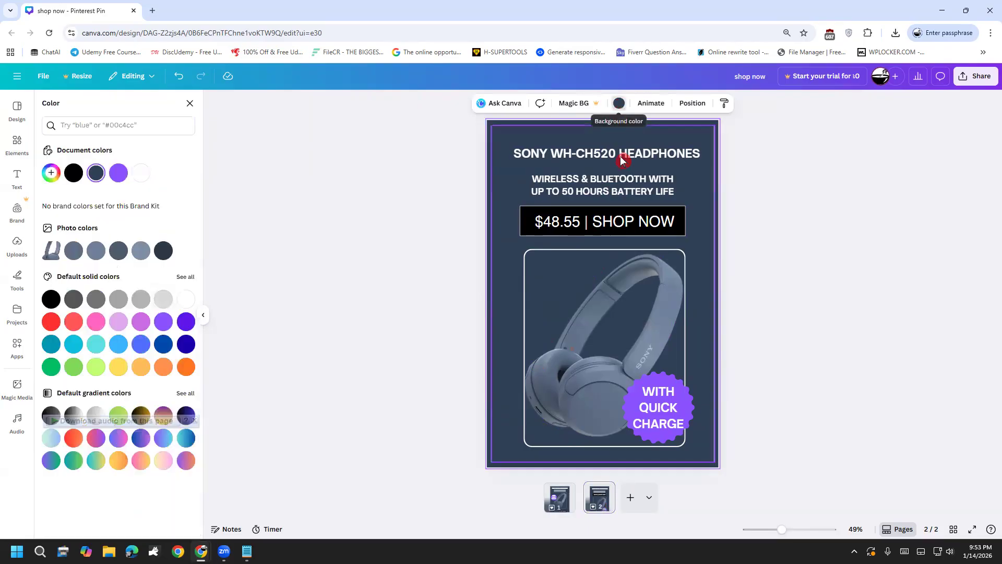
click(118, 173)
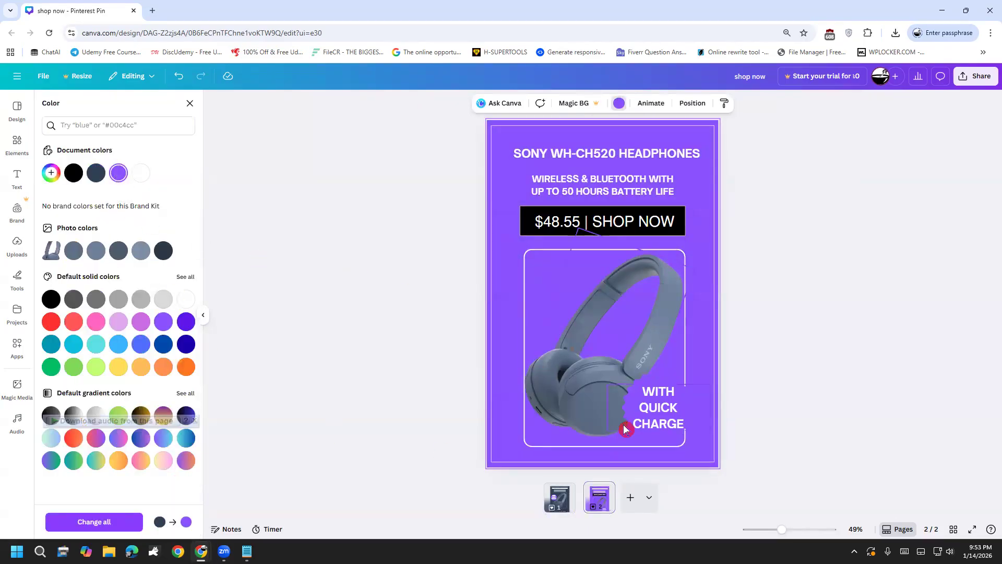
click(650, 378)
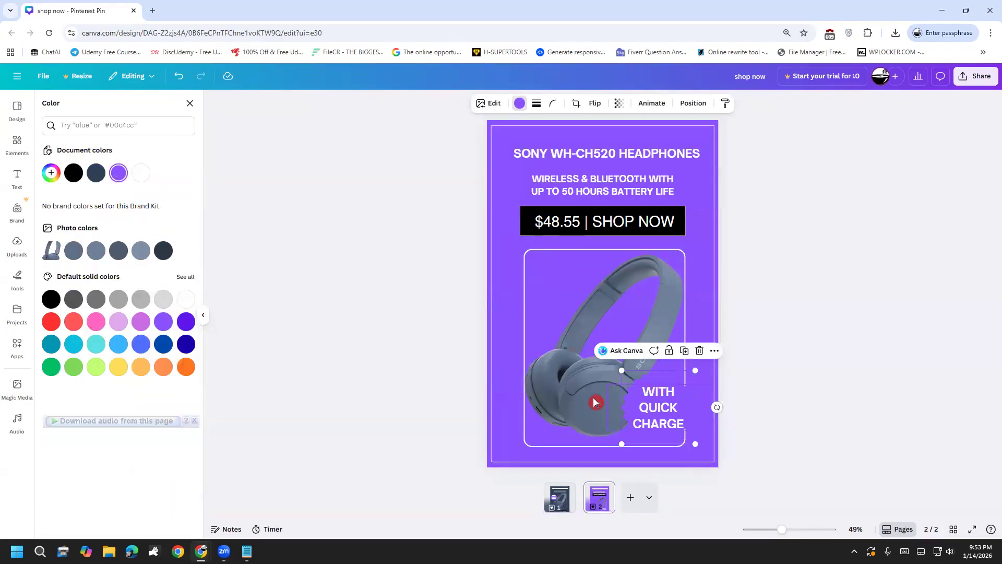
click(521, 104)
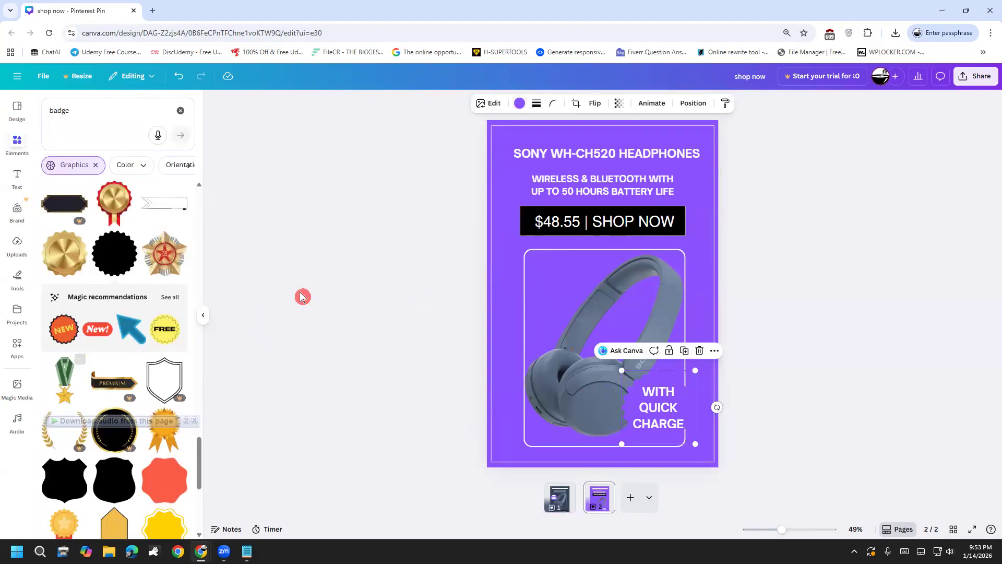
click(520, 105)
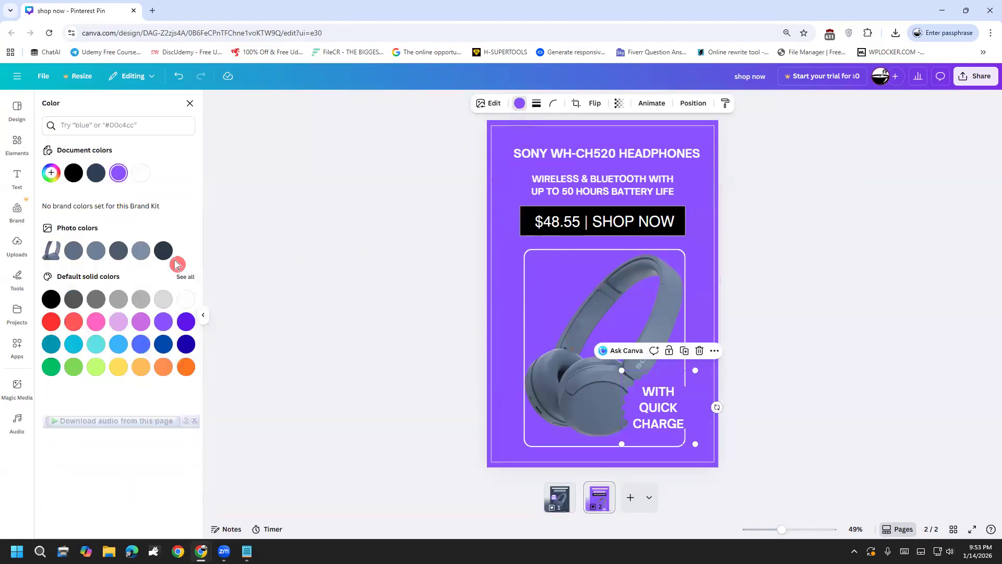
click(74, 173)
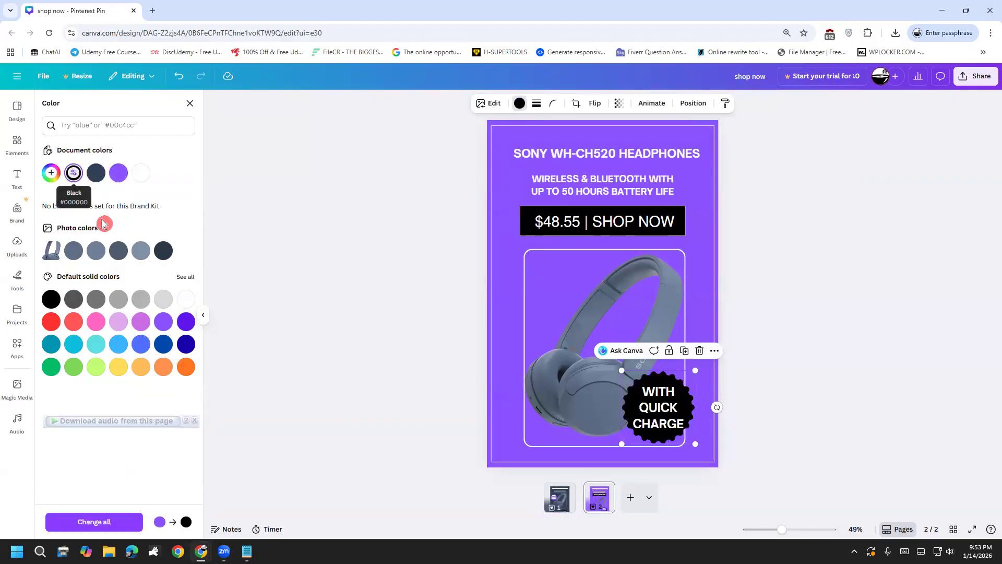
click(647, 410)
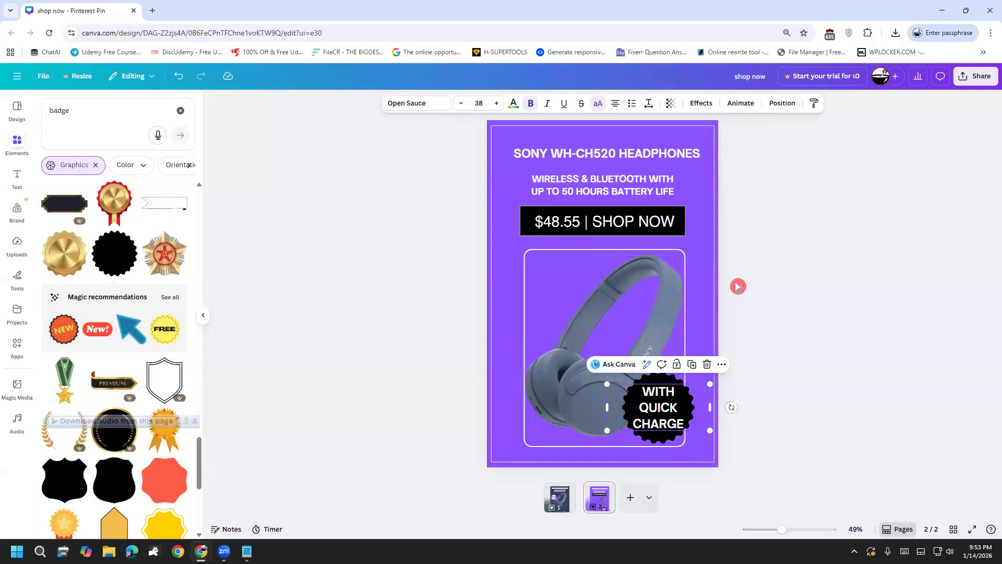
click(749, 272)
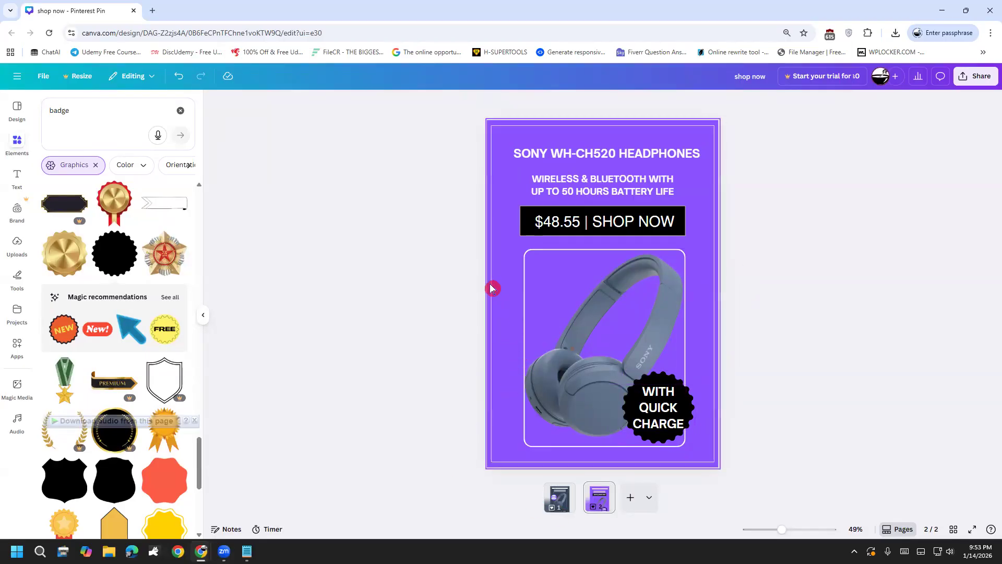
Recolor the outer border of page 2 black and set its stroke weight to 7.
click(504, 290)
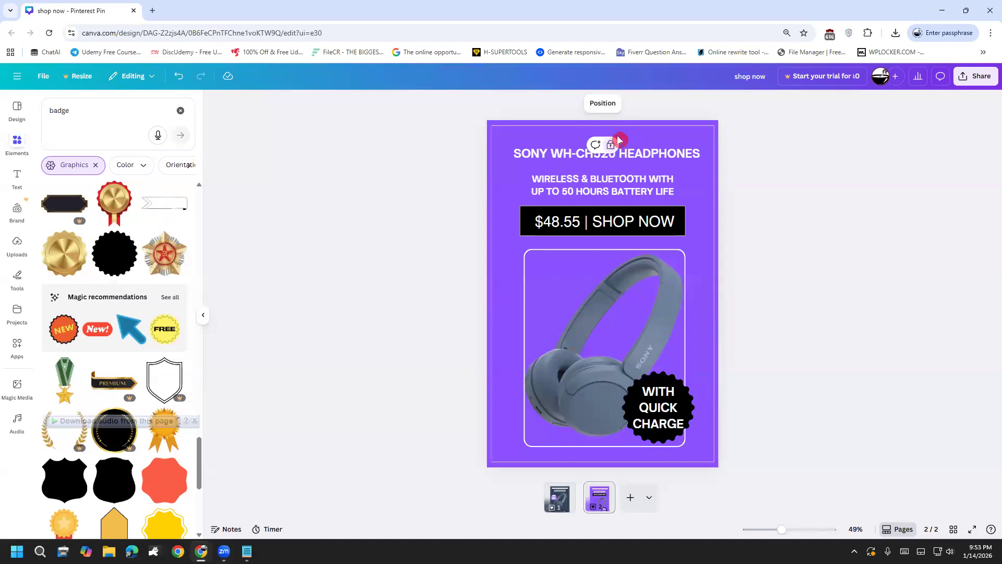
click(516, 134)
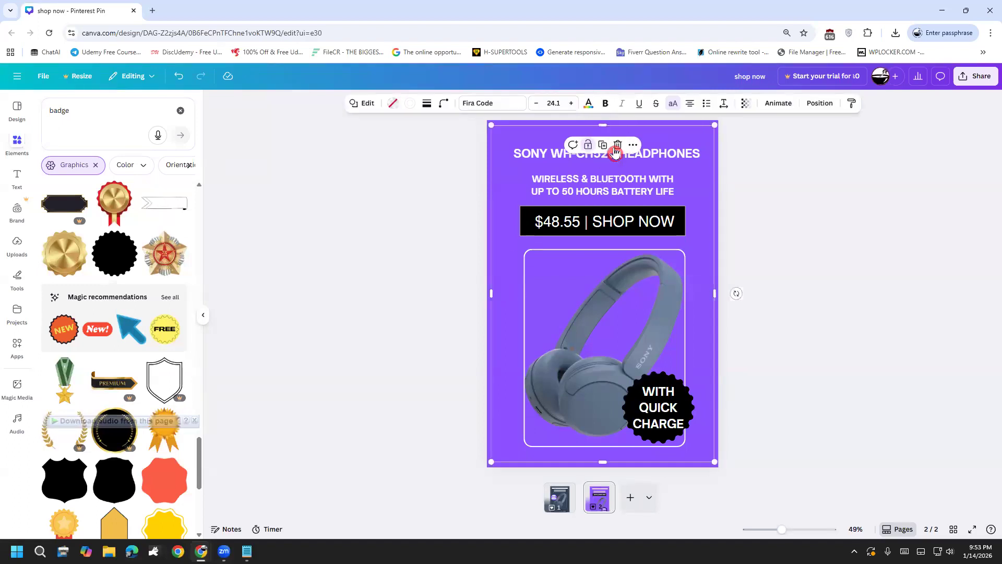
click(410, 103)
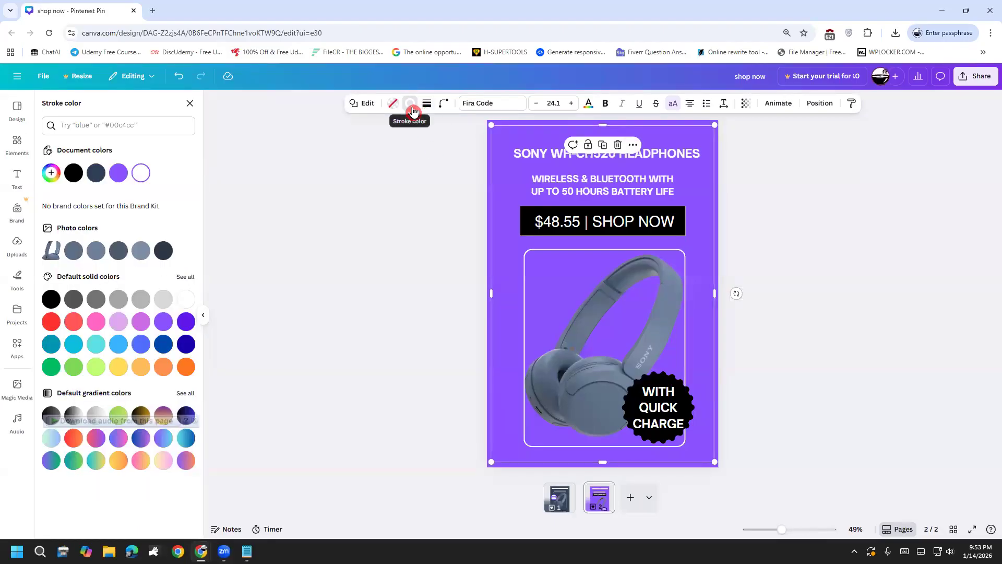
click(81, 176)
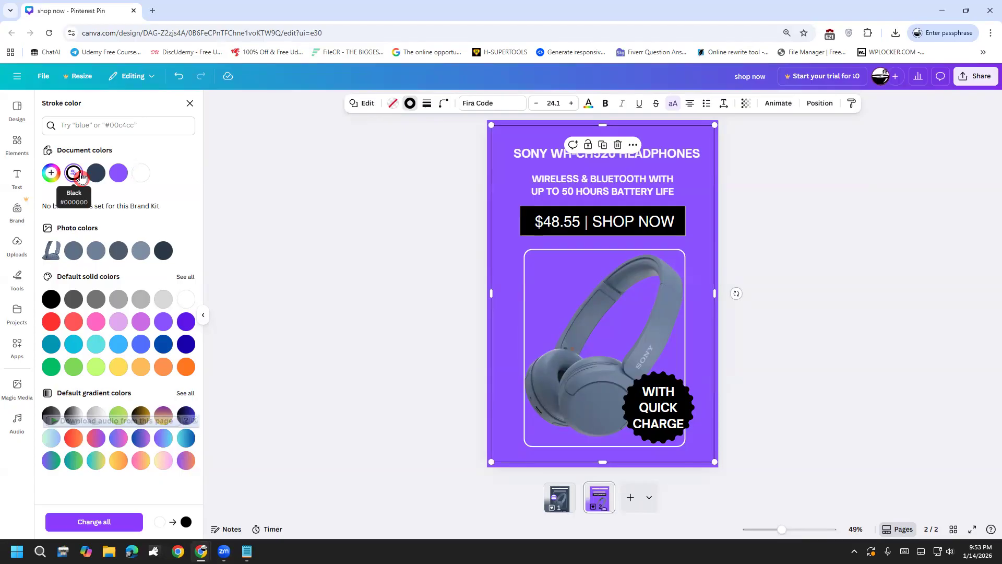
click(428, 107)
drag(370, 168, 375, 170)
drag(374, 169, 375, 169)
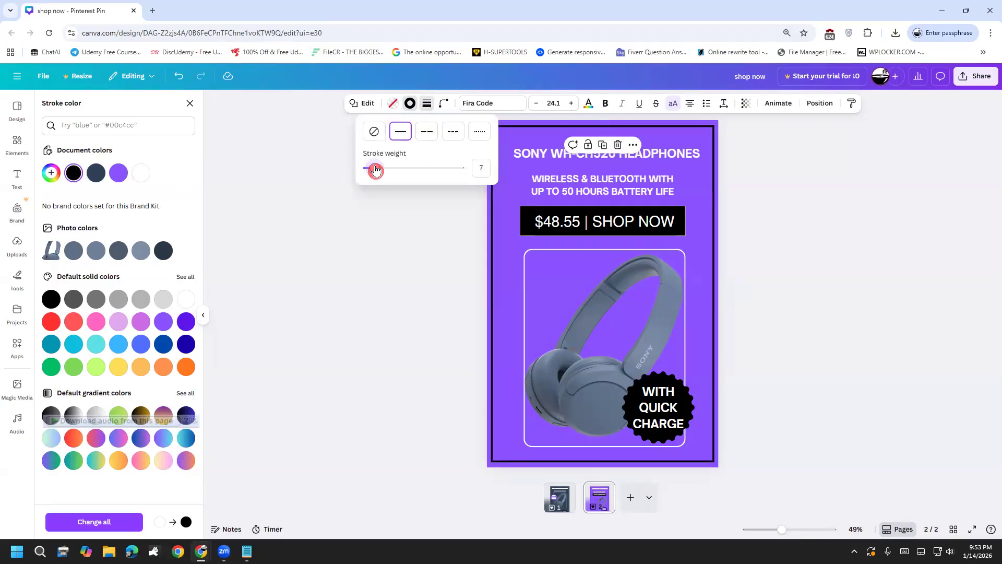
click(360, 269)
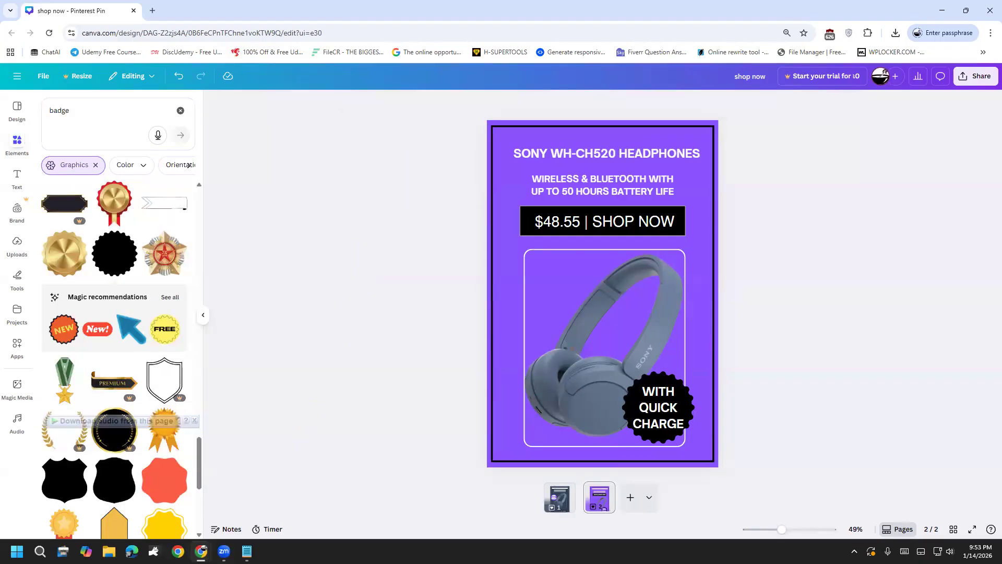
Recolor the rounded frame around the headphones black and set its stroke weight to 7.
click(489, 149)
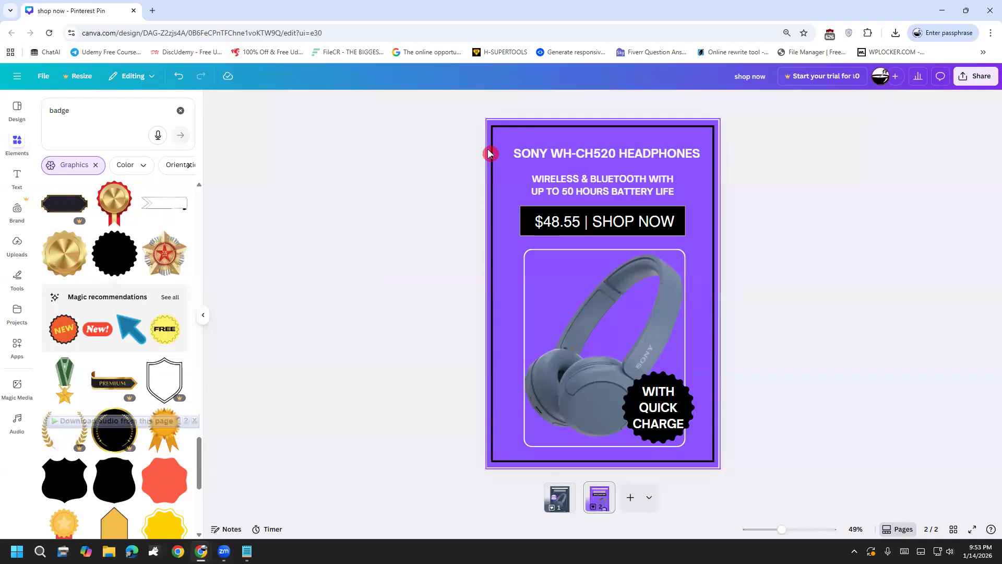
click(618, 104)
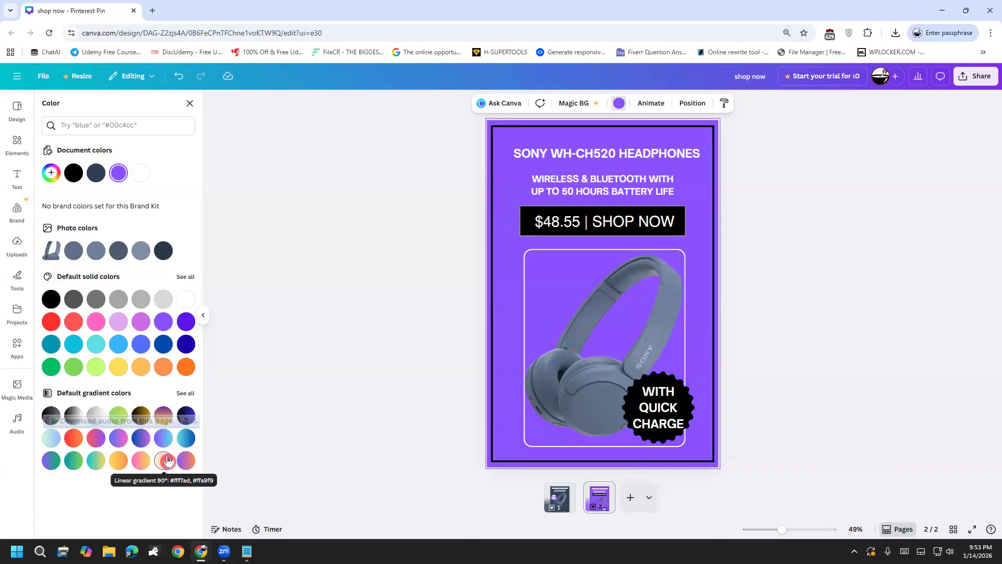
click(528, 315)
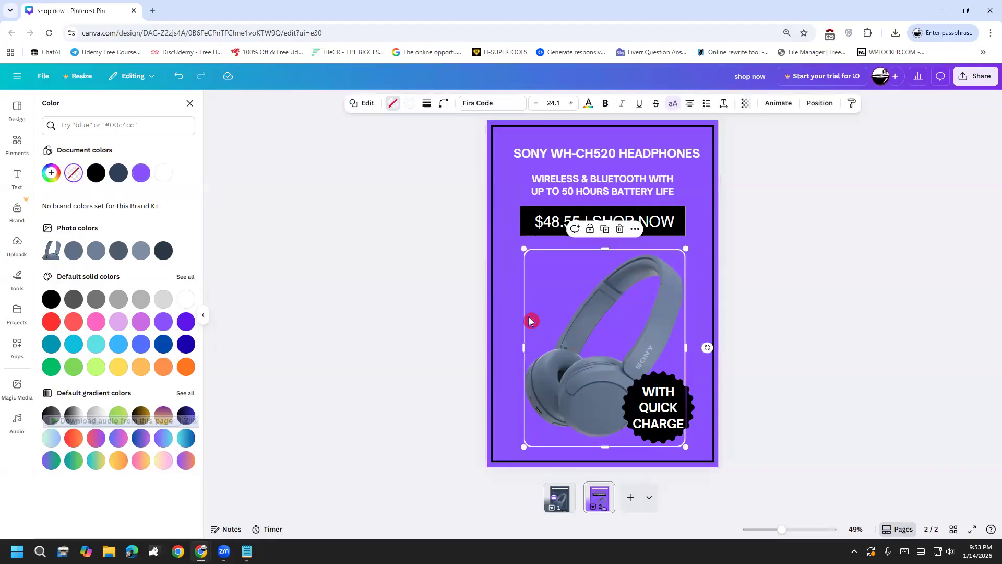
click(426, 102)
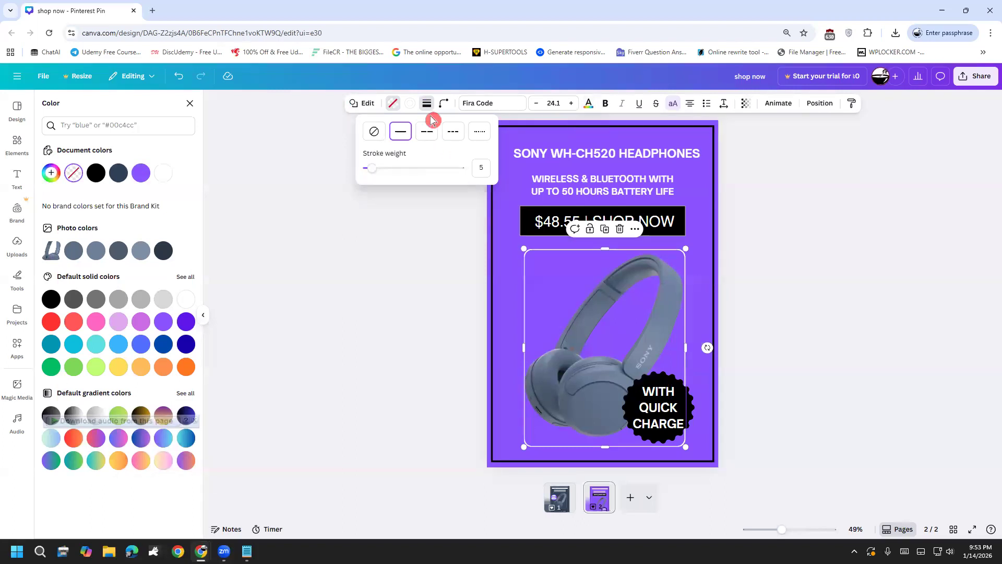
click(410, 104)
click(74, 173)
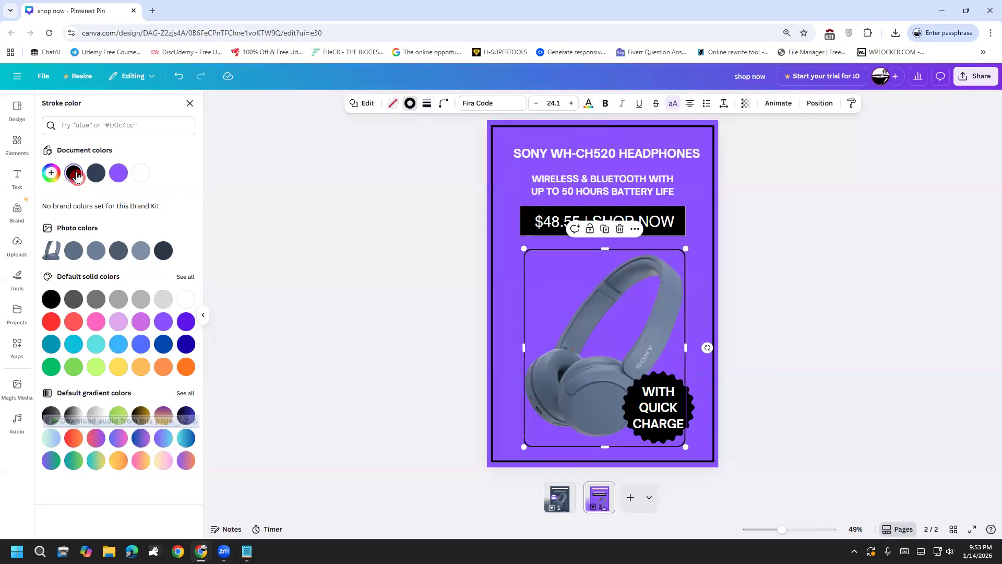
click(426, 104)
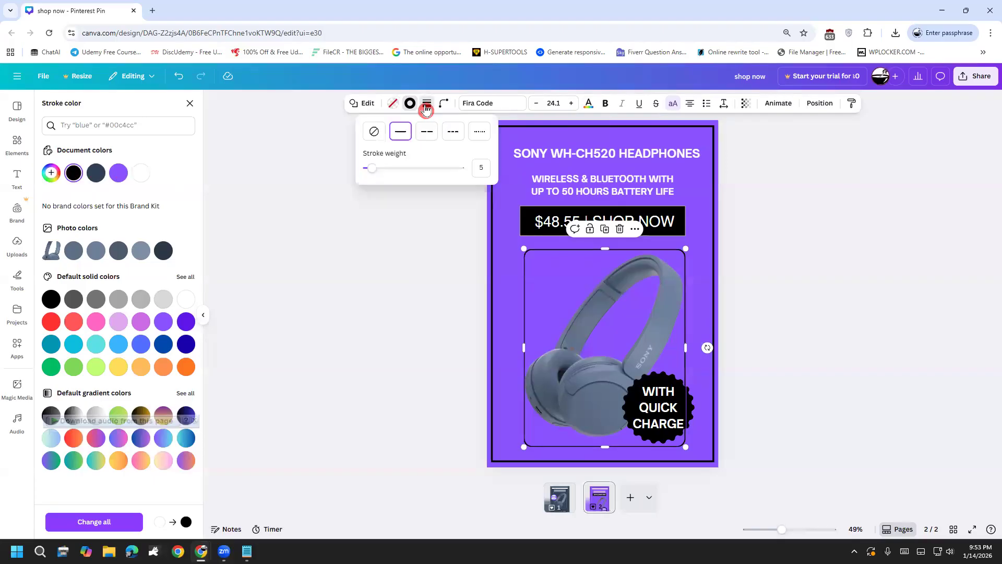
drag(372, 168, 374, 171)
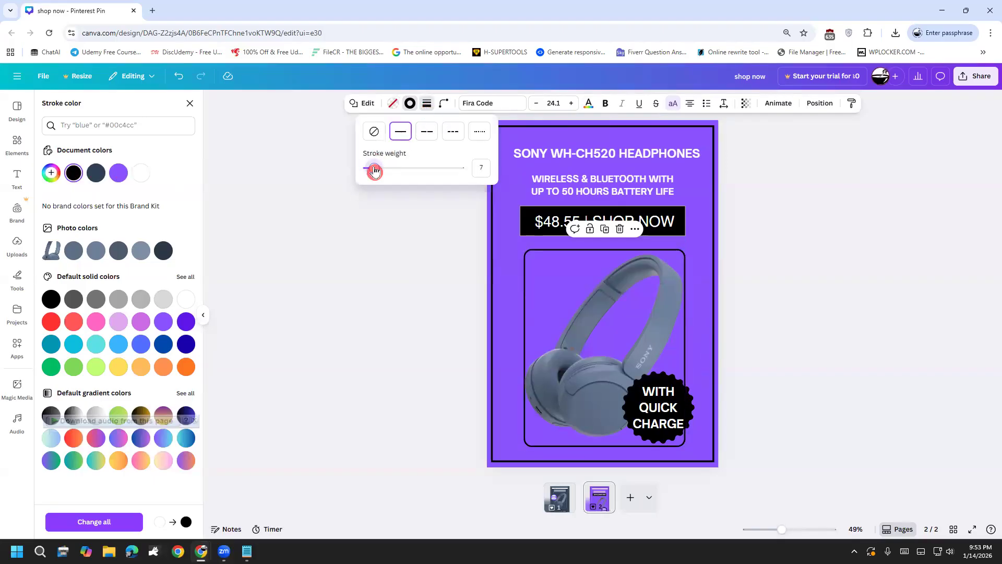
click(380, 242)
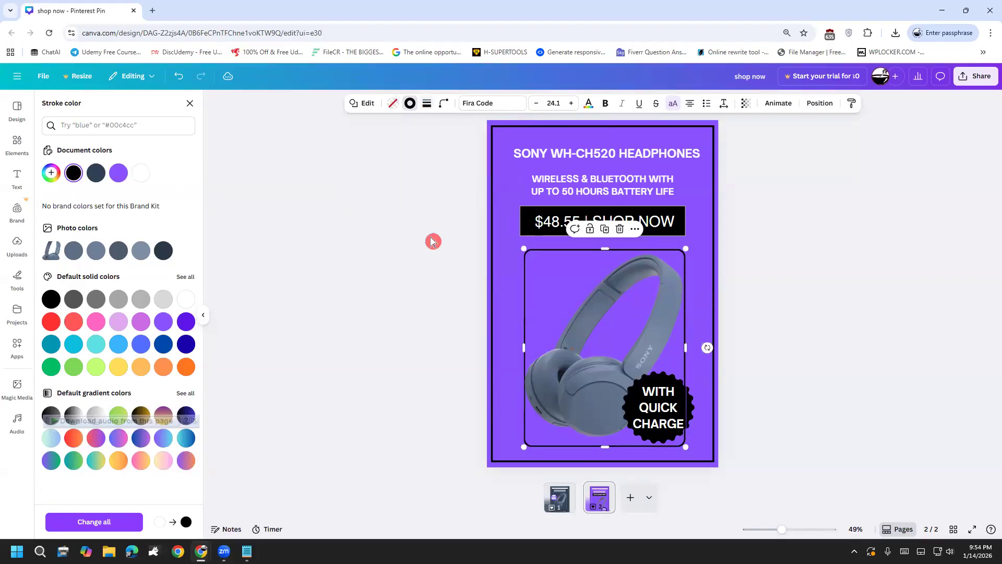
Fine-tune the stroke weight of page 2's outer border.
click(495, 189)
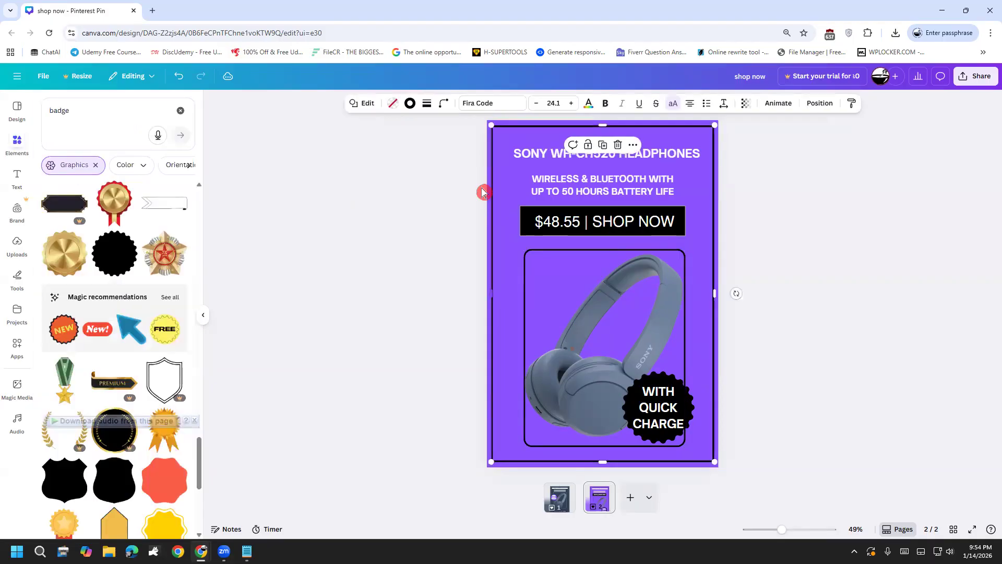
click(415, 108)
click(424, 107)
drag(374, 167, 375, 167)
click(371, 278)
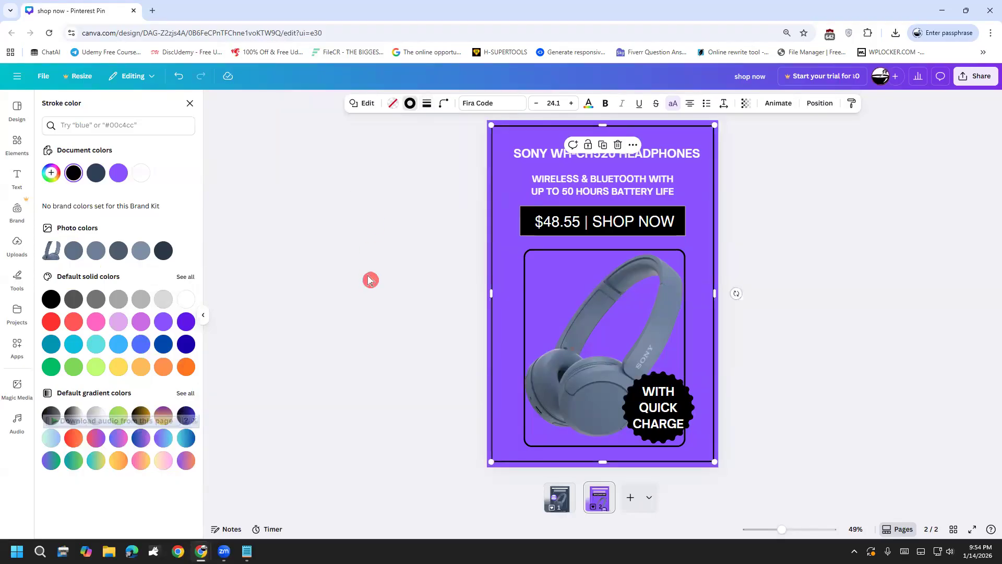
Reduce the badge text "WITH QUICK CHARGE" to font size 35.
click(662, 418)
click(465, 109)
click(465, 110)
click(465, 109)
click(462, 103)
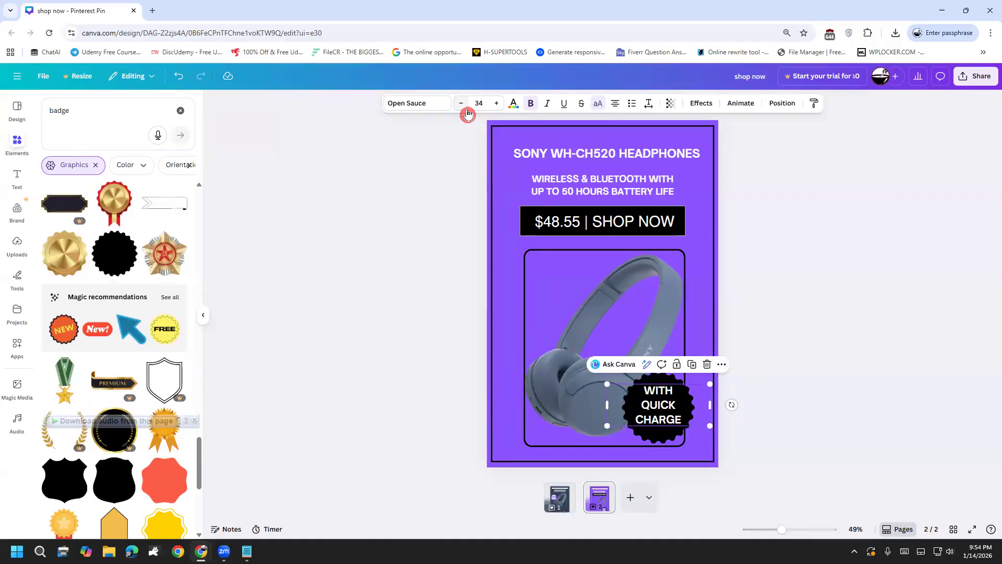
click(497, 107)
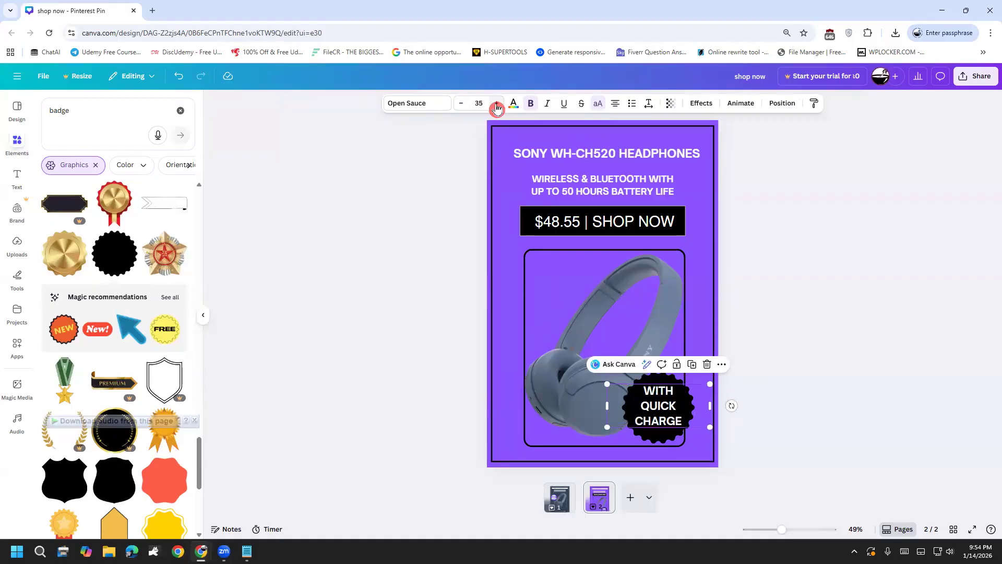
click(451, 363)
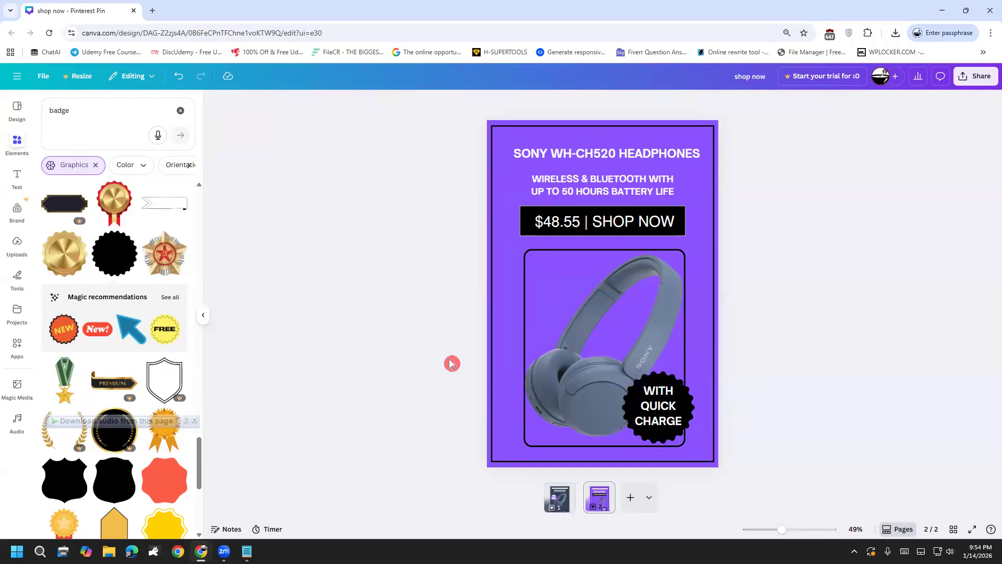
click(648, 406)
click(481, 344)
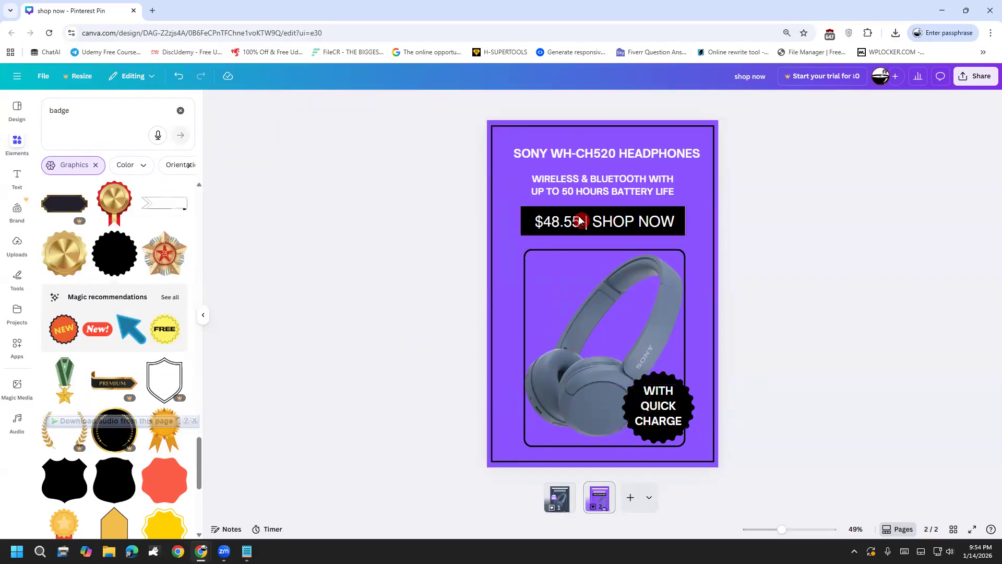
Move the "$48.55 | SHOP NOW" button slightly down toward the rounded frame.
click(581, 223)
drag(587, 228, 585, 225)
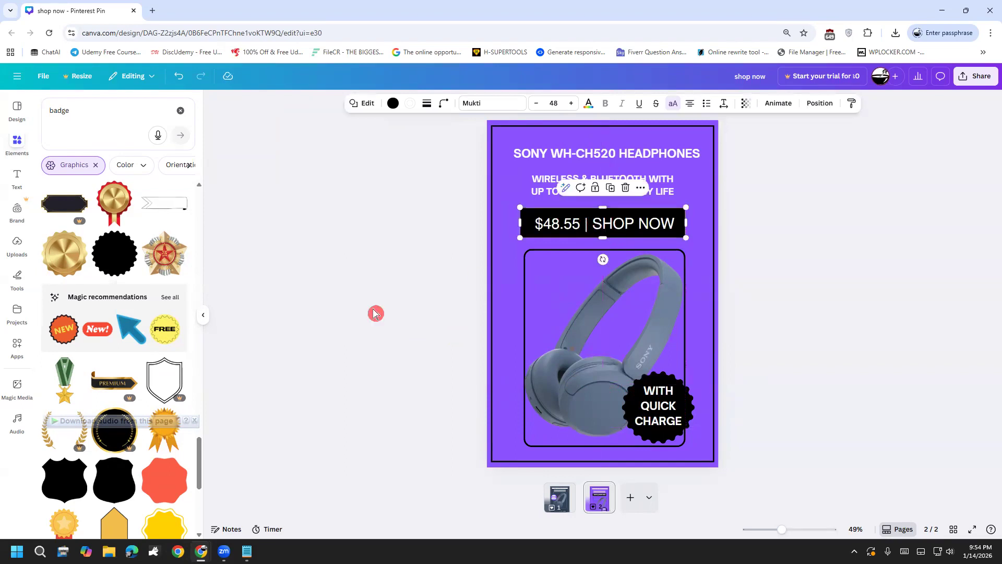
click(376, 313)
click(659, 417)
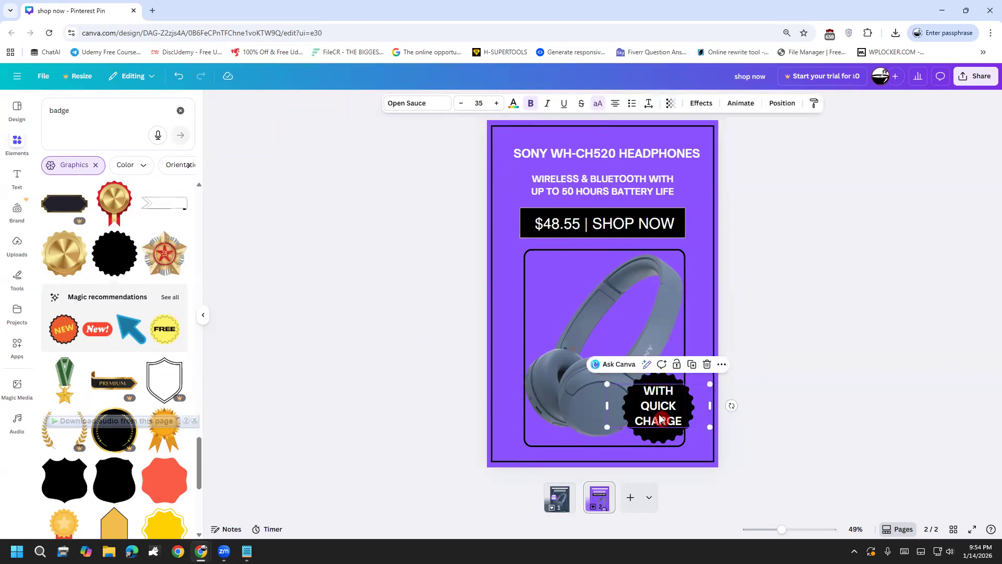
click(560, 381)
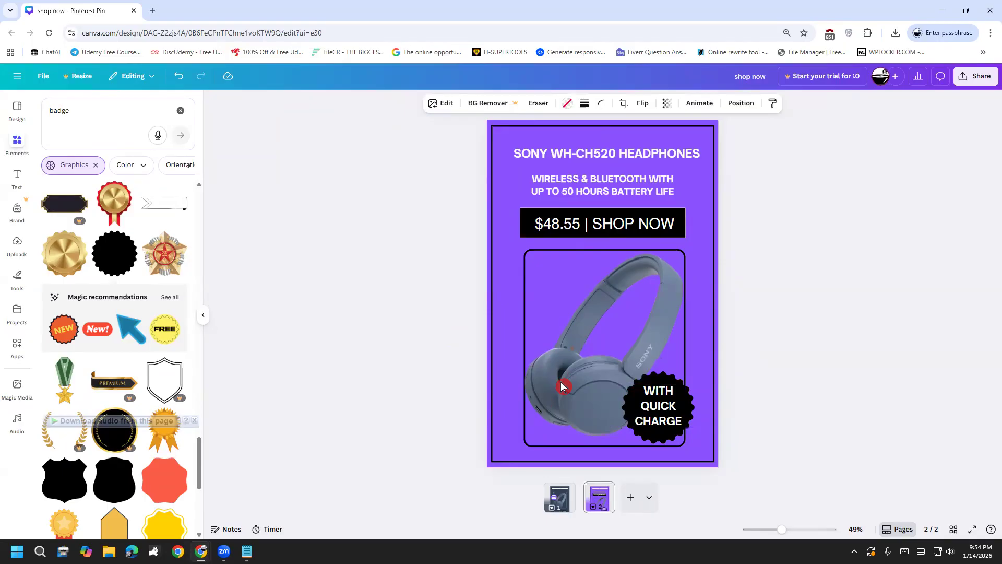
Try solid purple shades on page 2's background and apply the default purple-to-turquoise linear gradient.
click(488, 223)
click(481, 223)
click(489, 221)
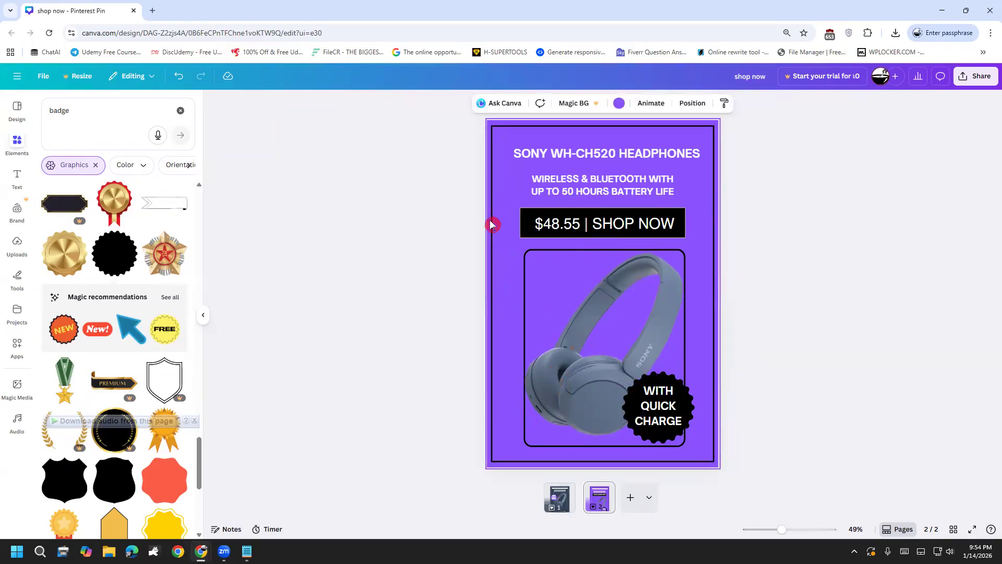
click(619, 107)
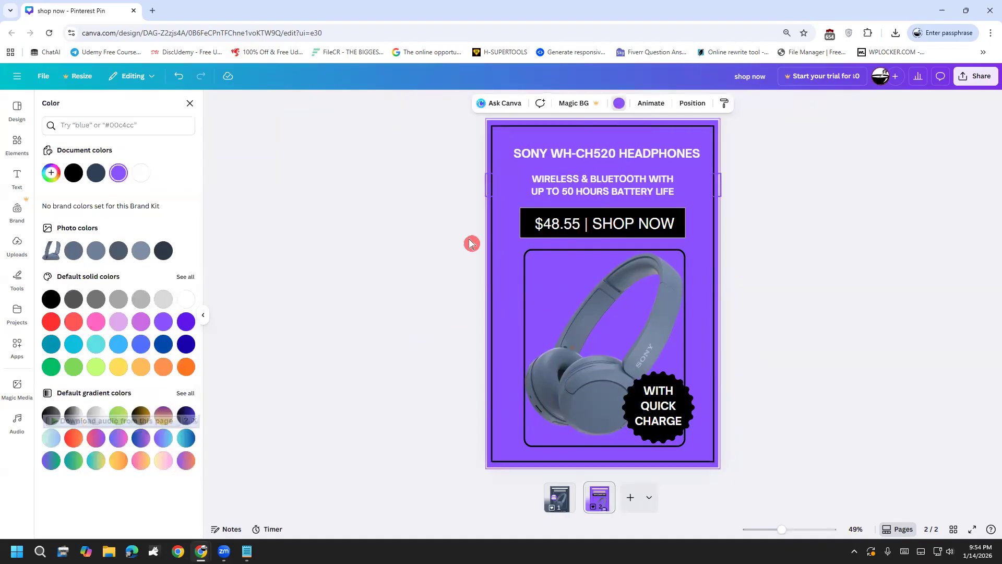
click(167, 324)
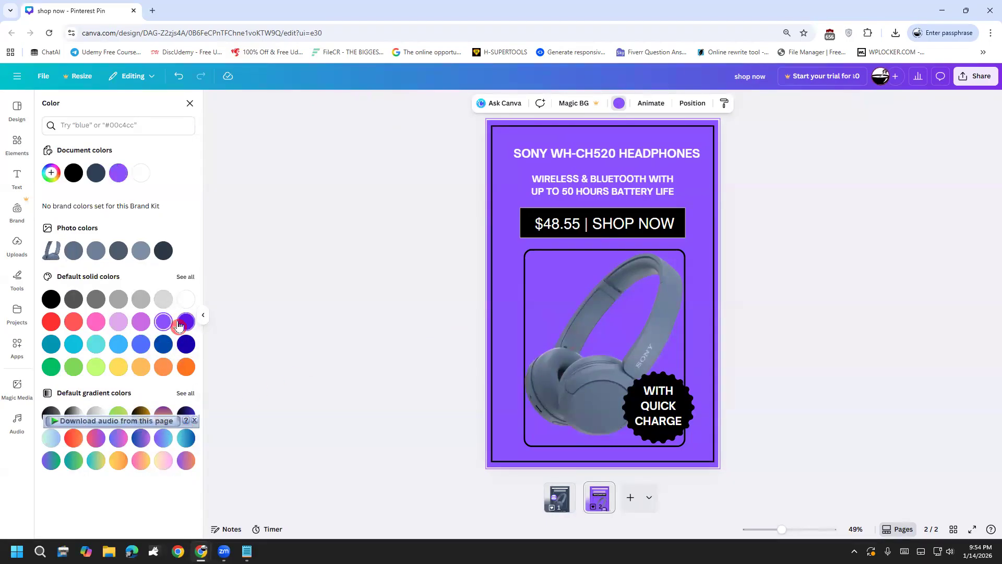
click(178, 324)
click(167, 325)
click(162, 439)
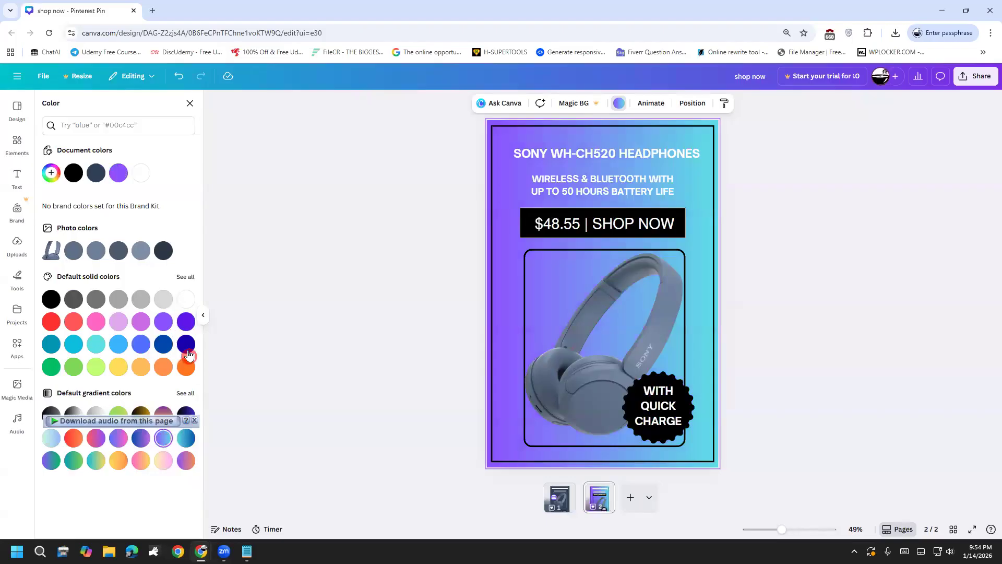
Replace page 2's gradient background with the lighter solid violet from the default solid colors.
click(186, 327)
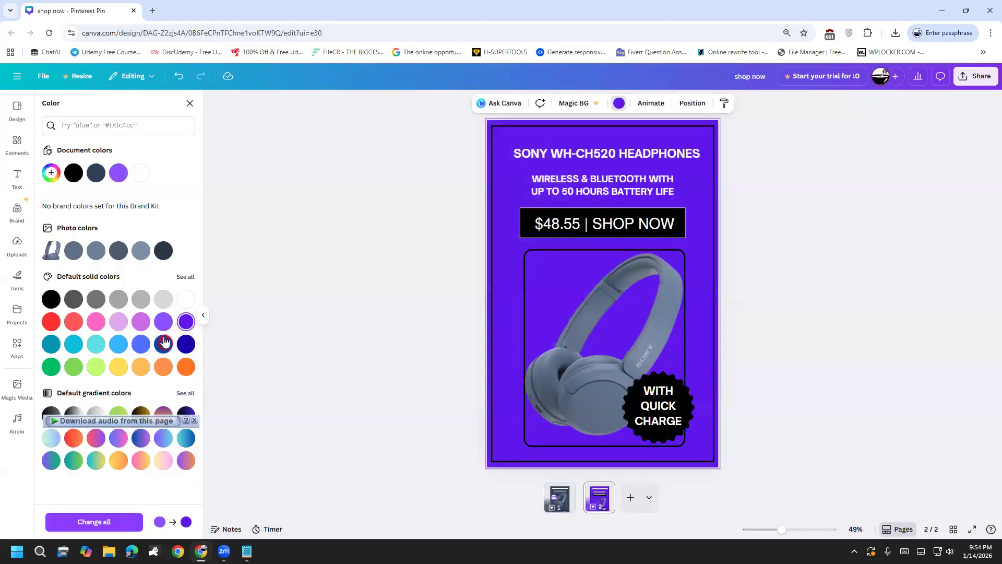
click(162, 323)
click(252, 362)
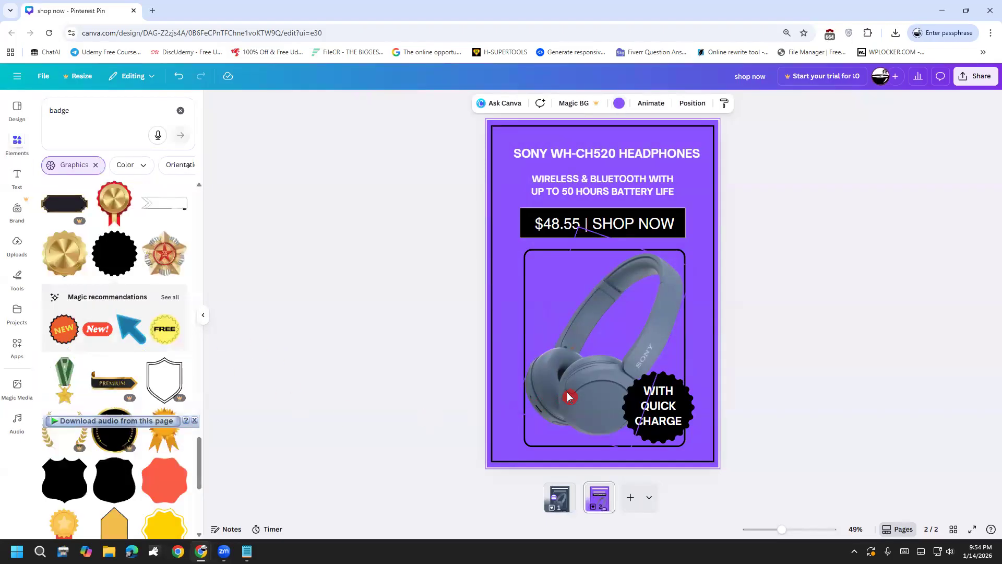
Delete the rounded rectangular frame around the headphones on page 2.
click(568, 396)
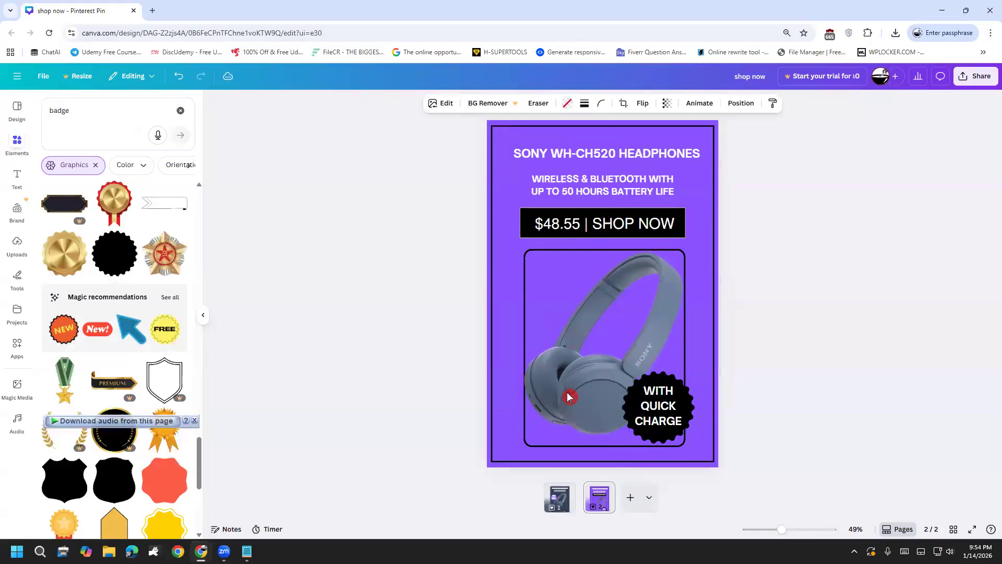
click(524, 310)
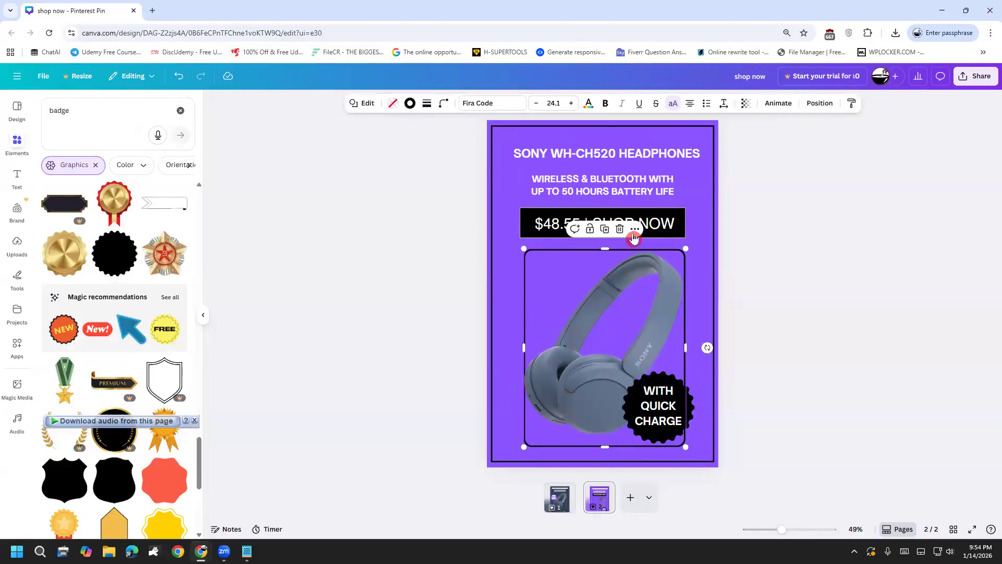
click(620, 228)
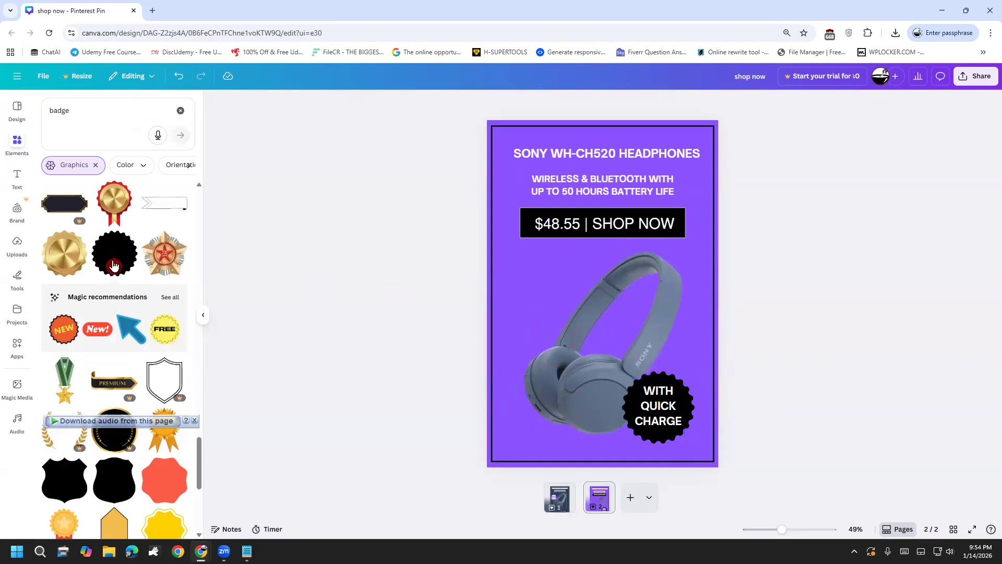
Search the graphics for "circle glow" and add the white ring with the blue glow to page 2, partly over its left edge.
drag(99, 116, 51, 135)
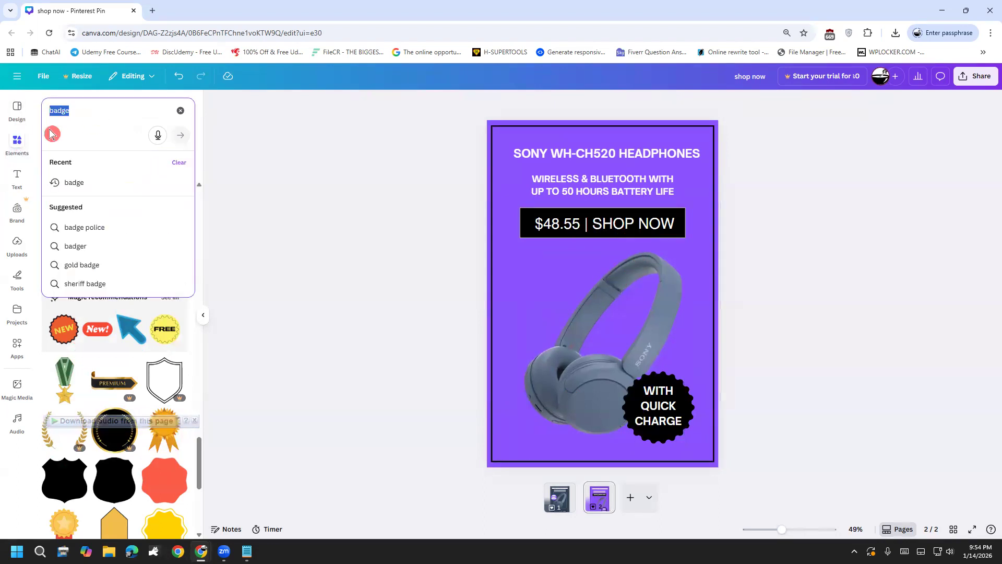
text(circ)
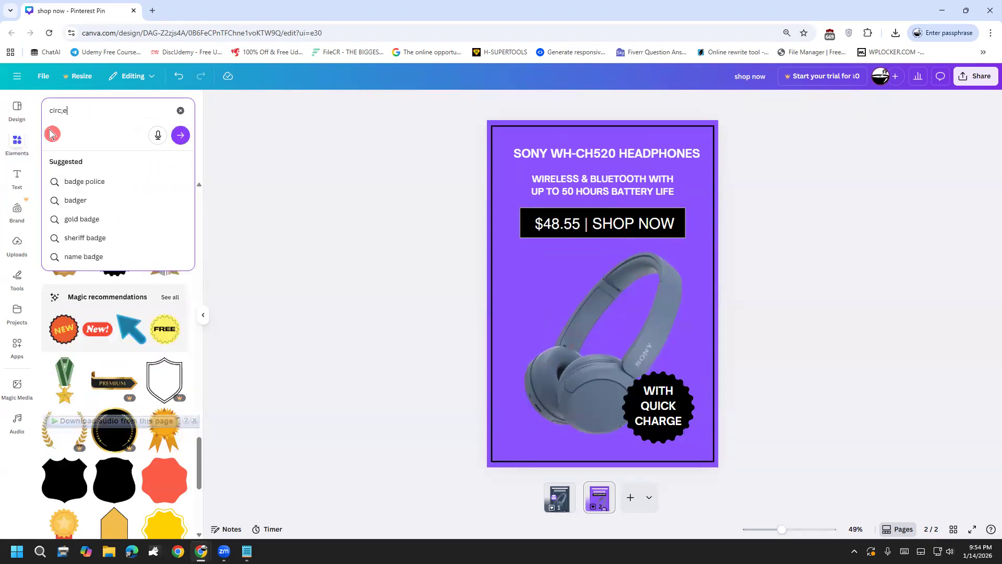
text(le glow)
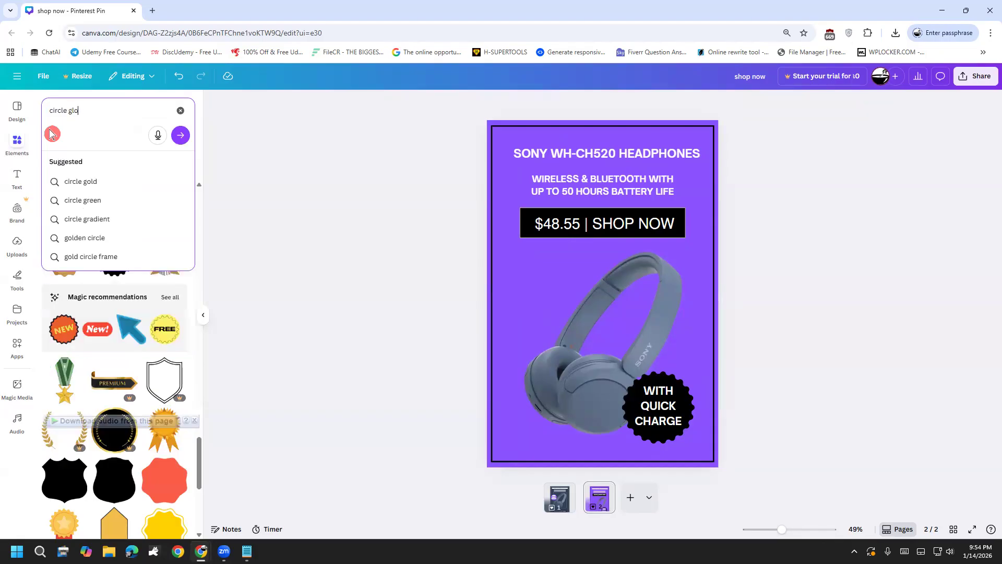
key(Return)
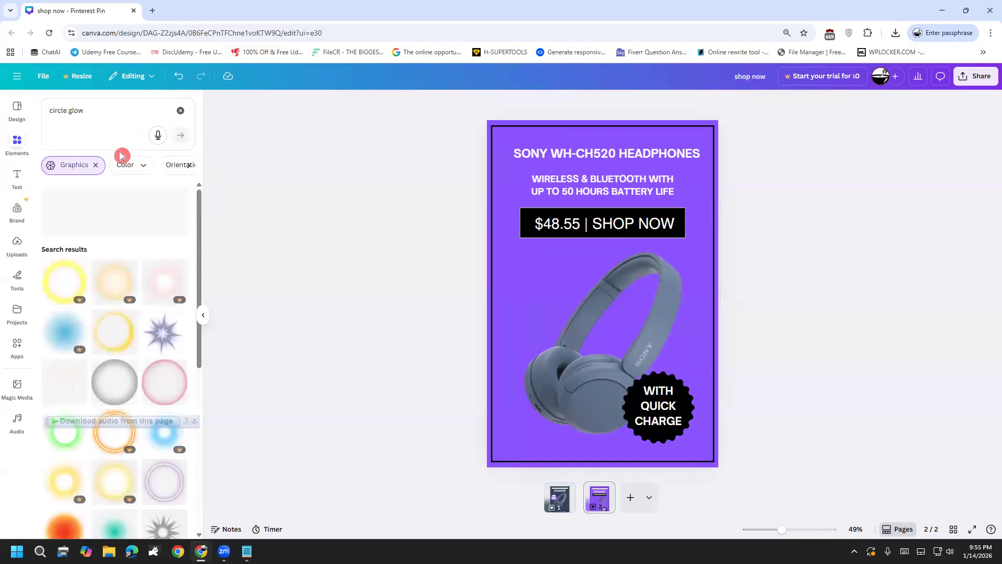
scroll(169, 250, down, 1)
scroll(168, 250, down, 6)
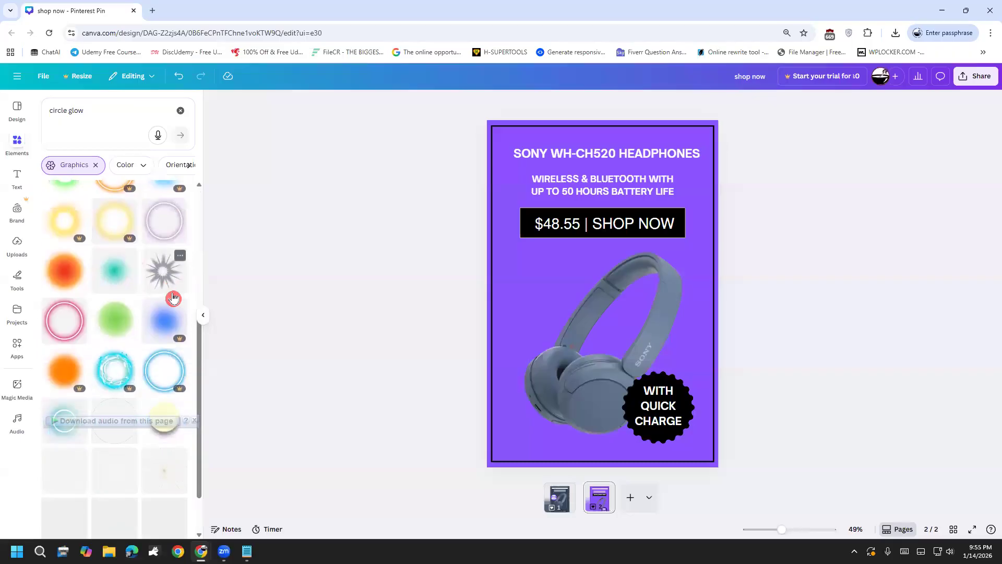
scroll(174, 334, down, 1)
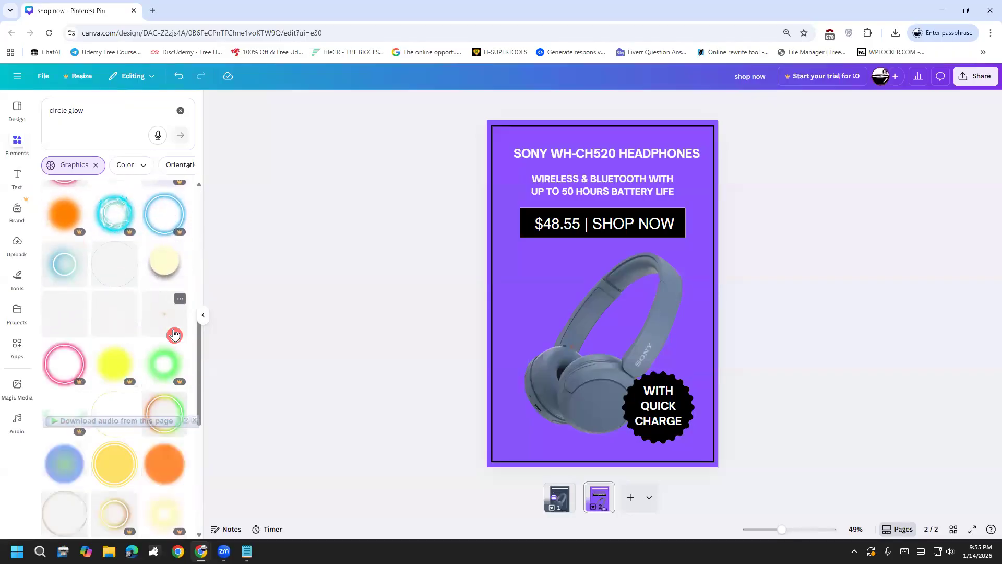
scroll(174, 334, down, 1)
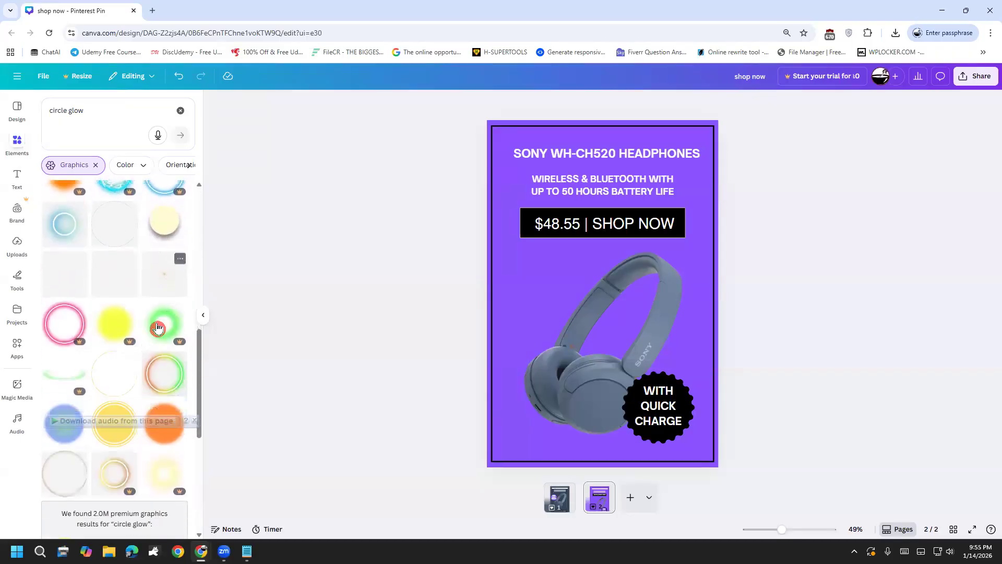
click(61, 213)
drag(600, 291, 500, 300)
Search the elements for "frame" instead of the glow graphics.
click(129, 117)
click(180, 110)
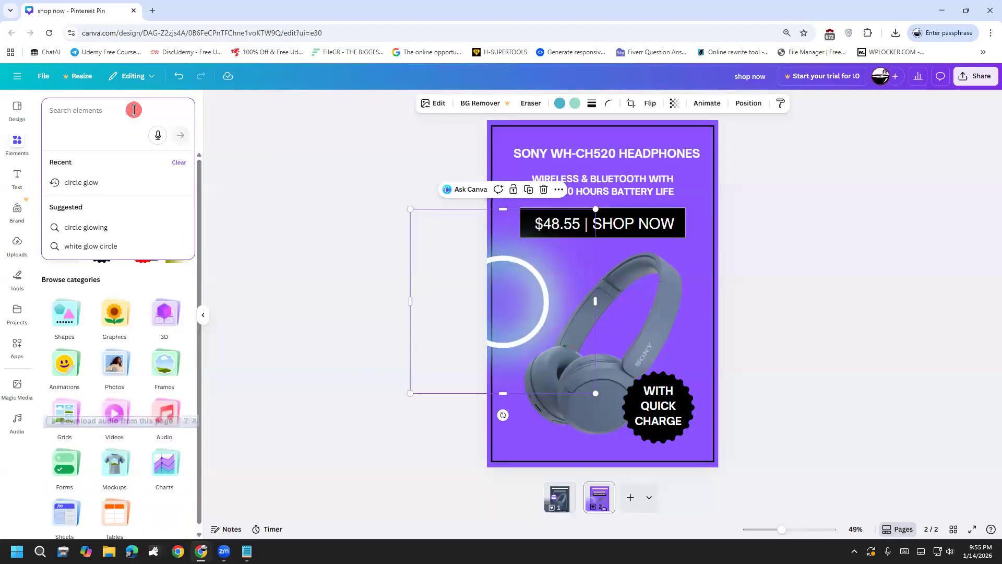
text(frame)
key(Return)
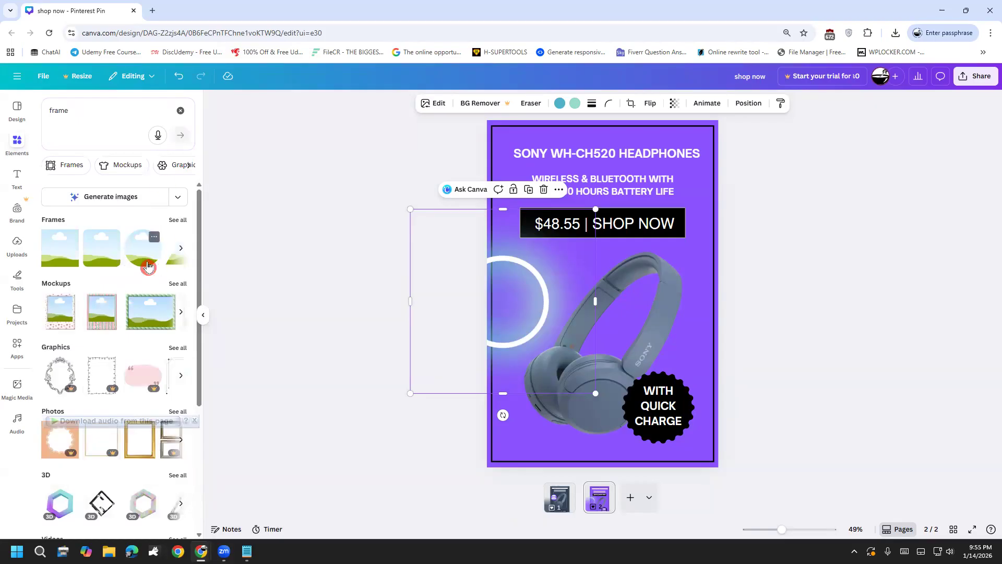
Enlarge the glowing ring until it surrounds the headphones, and center it over them.
drag(528, 297, 577, 330)
drag(625, 354, 731, 491)
drag(617, 411, 629, 387)
drag(631, 343, 741, 343)
drag(681, 374, 629, 355)
drag(689, 450, 787, 525)
drag(718, 455, 698, 412)
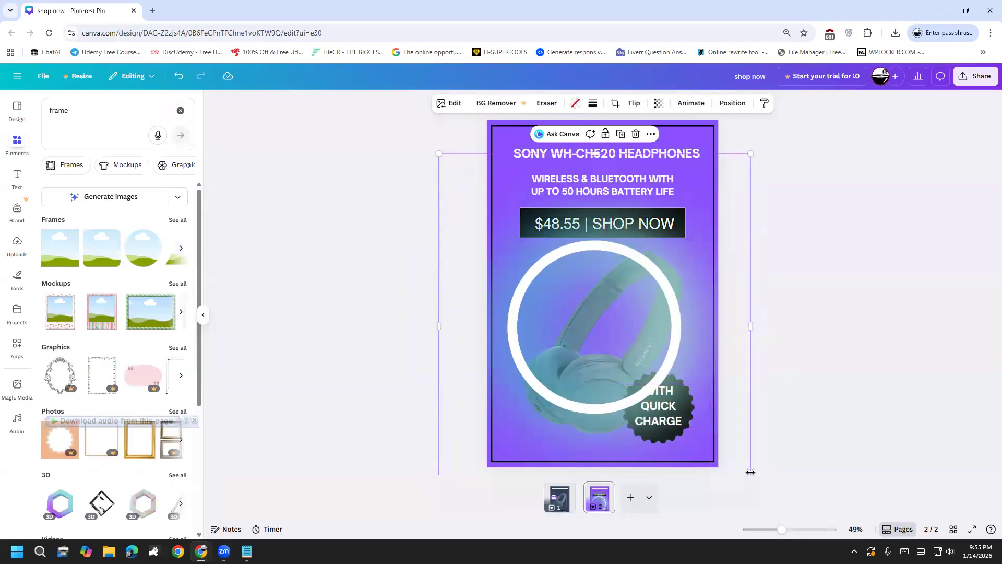
click(637, 398)
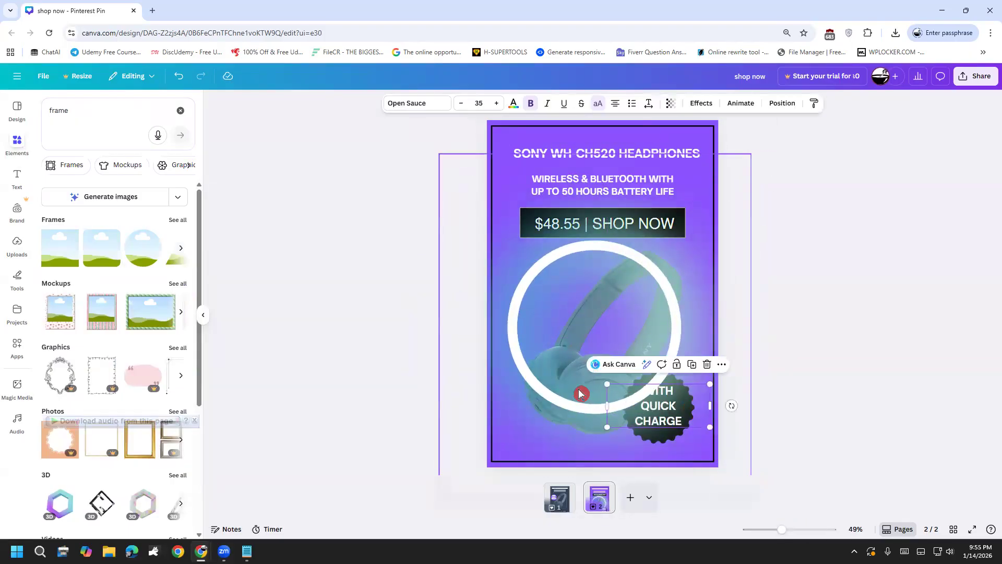
click(700, 444)
drag(755, 155, 890, 101)
drag(655, 335, 620, 385)
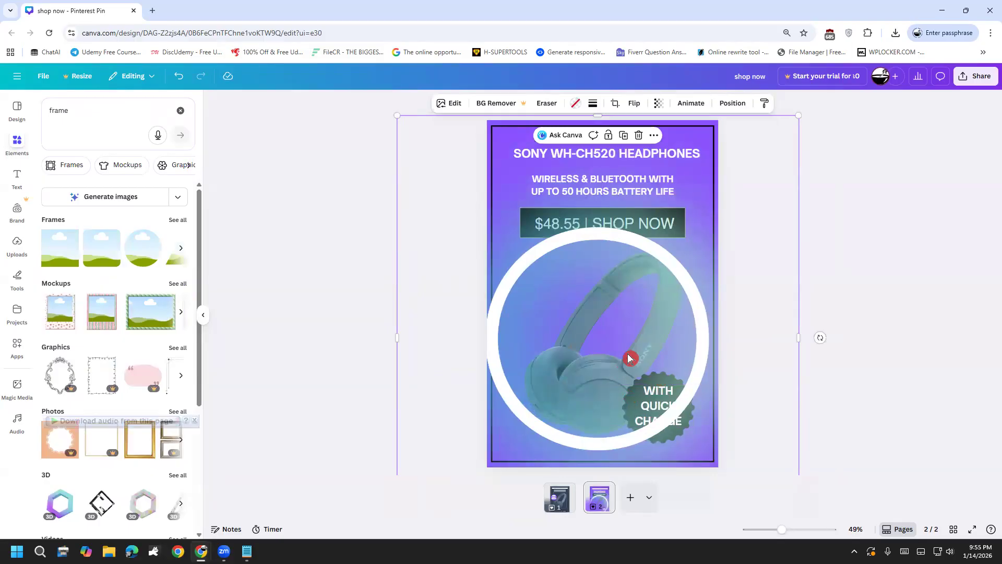
Reorder page 2's layers so the headphones image and the black badge sit above the glowing ring.
click(732, 104)
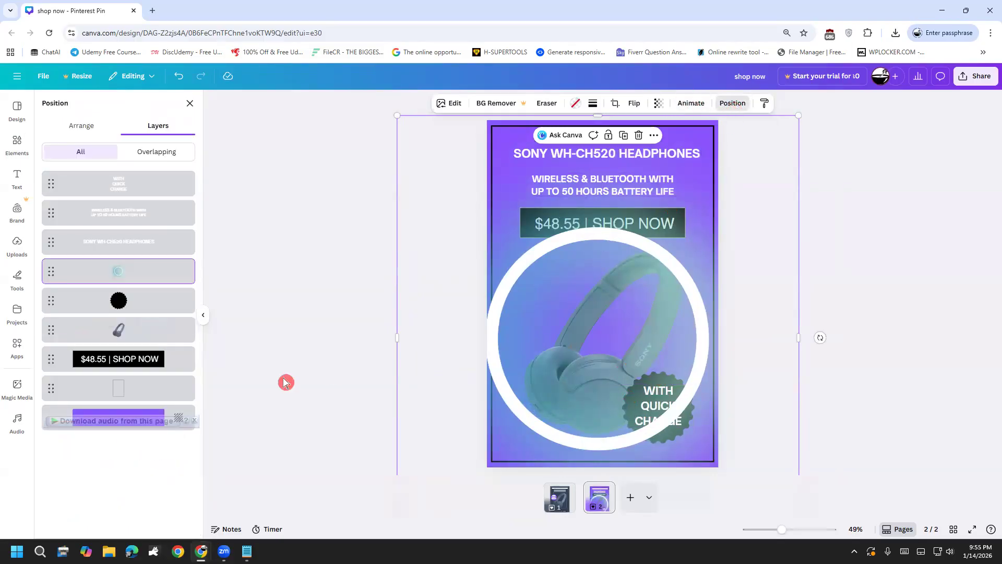
drag(134, 329, 133, 256)
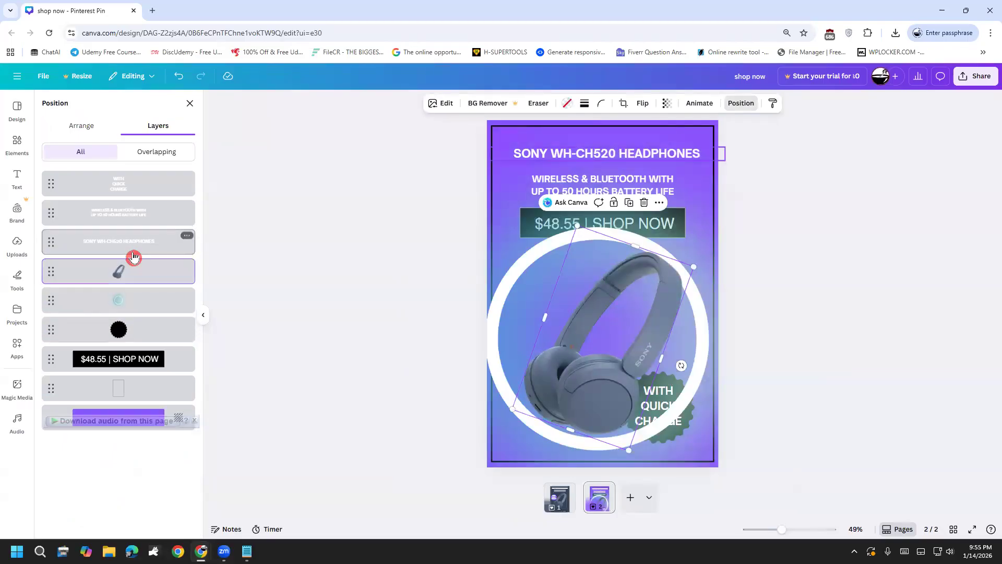
drag(118, 330, 120, 297)
Nudge the headphones image slightly downward inside the glowing ring.
click(570, 372)
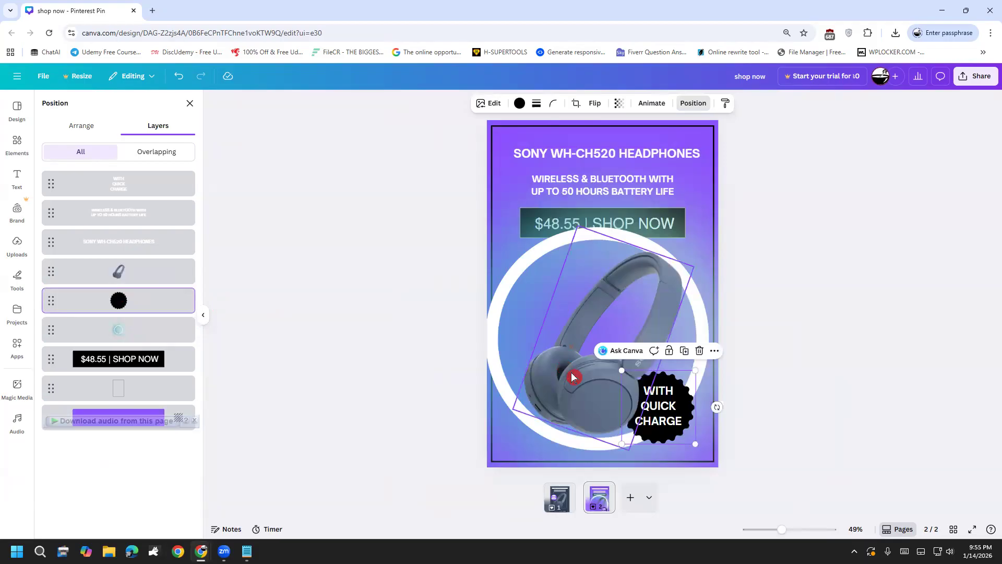
drag(573, 375, 571, 374)
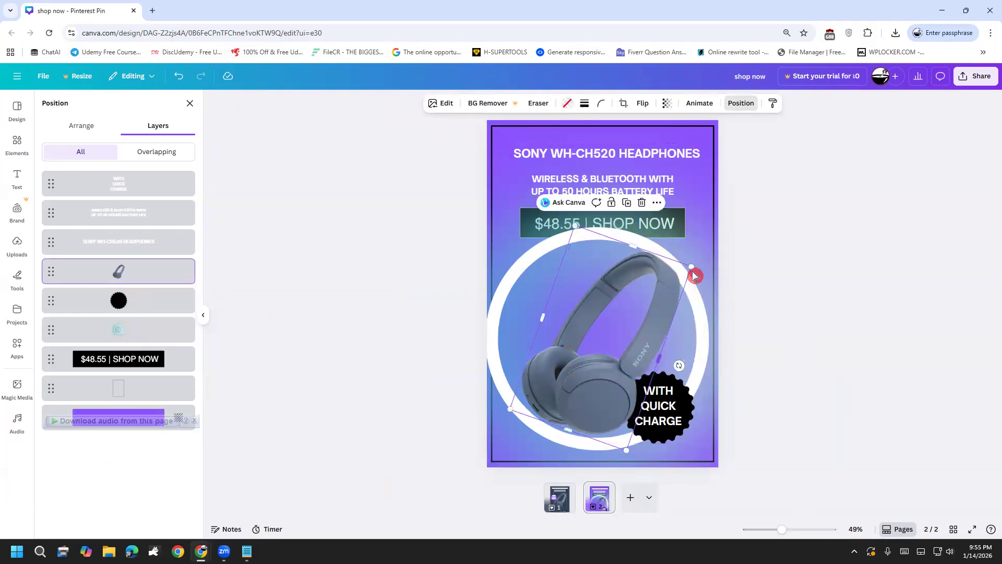
drag(656, 316, 658, 320)
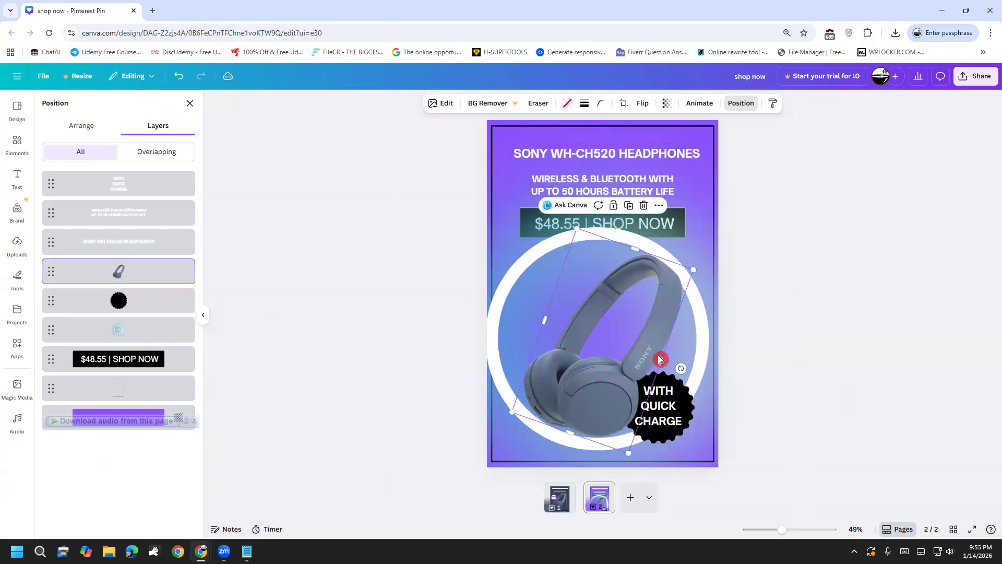
Bring the black badge in front of the headphones and shift it with its "WITH QUICK CHARGE" text toward the page's lower-right corner.
drag(157, 303, 154, 263)
click(674, 401)
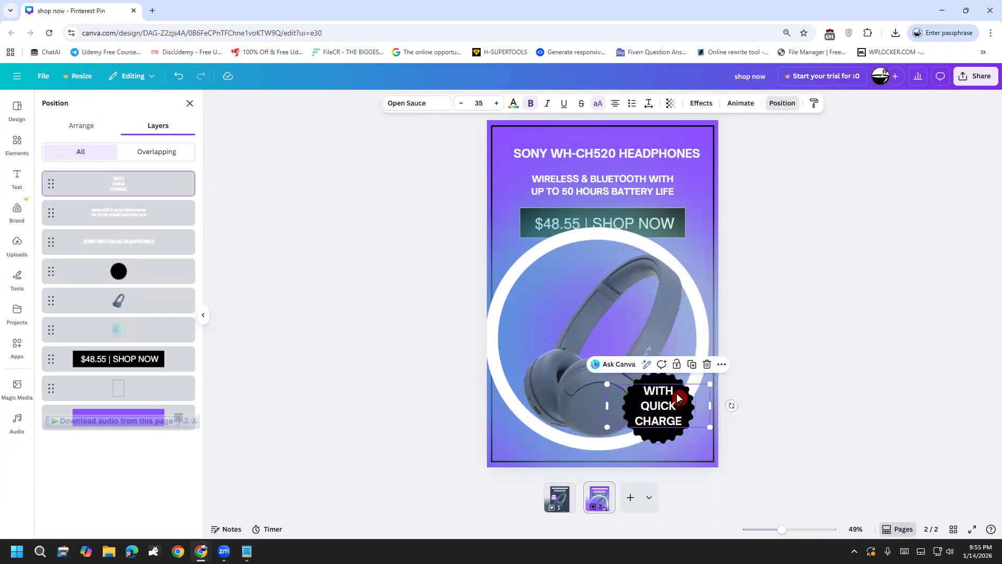
click(678, 381)
drag(673, 406, 666, 416)
click(662, 413)
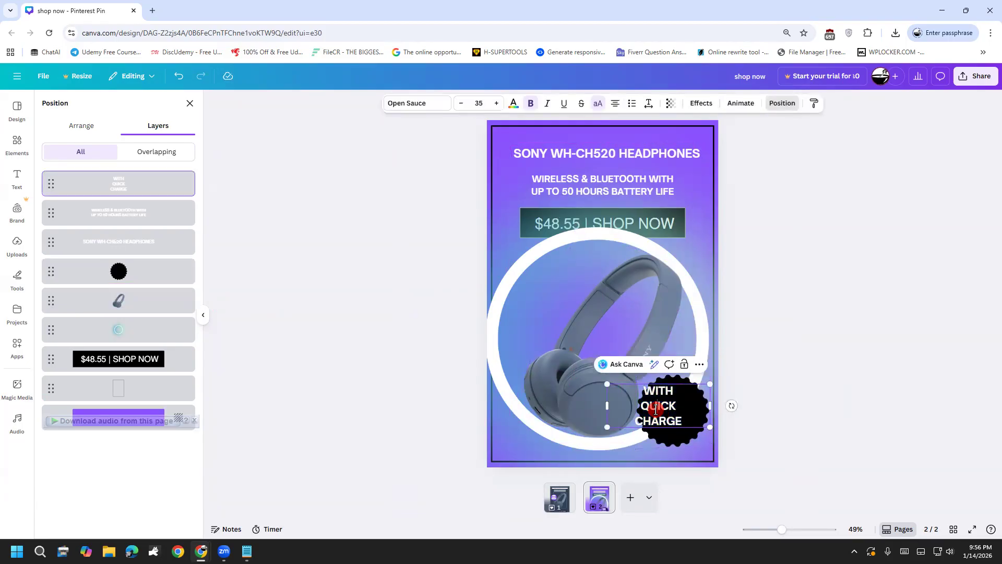
click(570, 425)
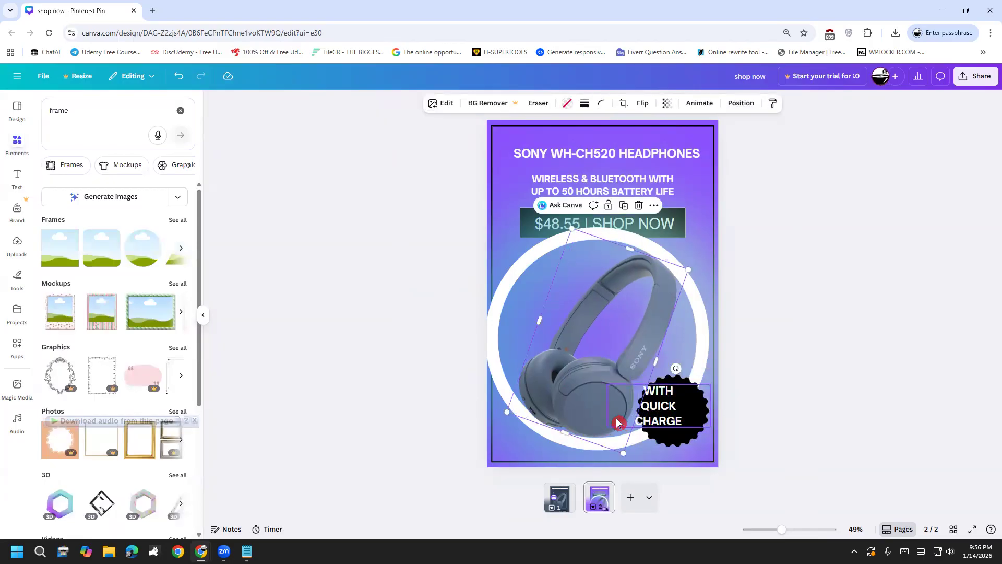
click(663, 420)
drag(662, 417, 676, 420)
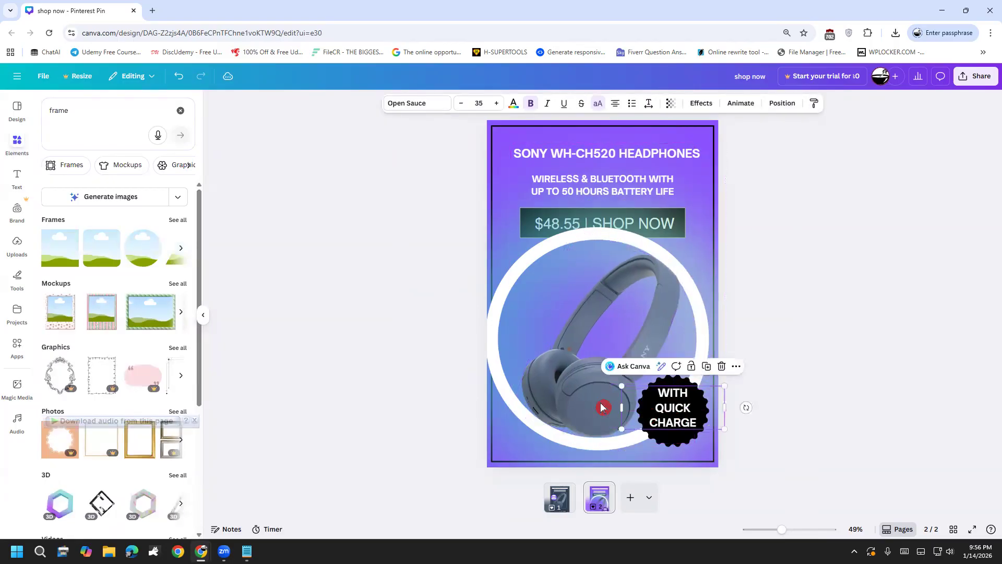
Shrink the glowing ring slightly so it clears the "$48.55 | SHOP NOW" button, and refit the headphones inside it.
click(511, 372)
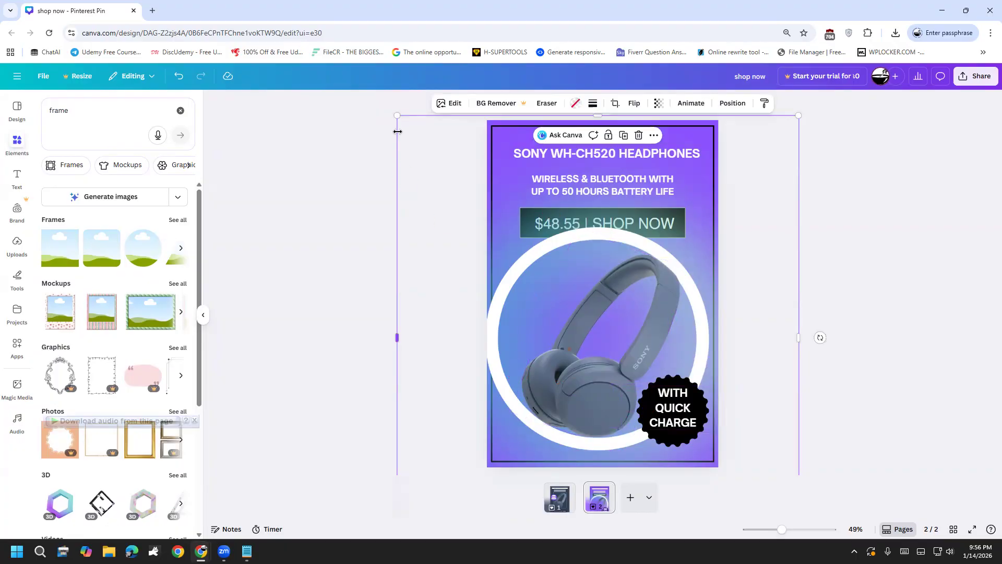
drag(397, 117, 411, 131)
drag(596, 327, 598, 326)
drag(693, 274, 687, 281)
drag(631, 324, 633, 320)
Lock the glowing ring in place on page 2.
click(750, 222)
click(683, 225)
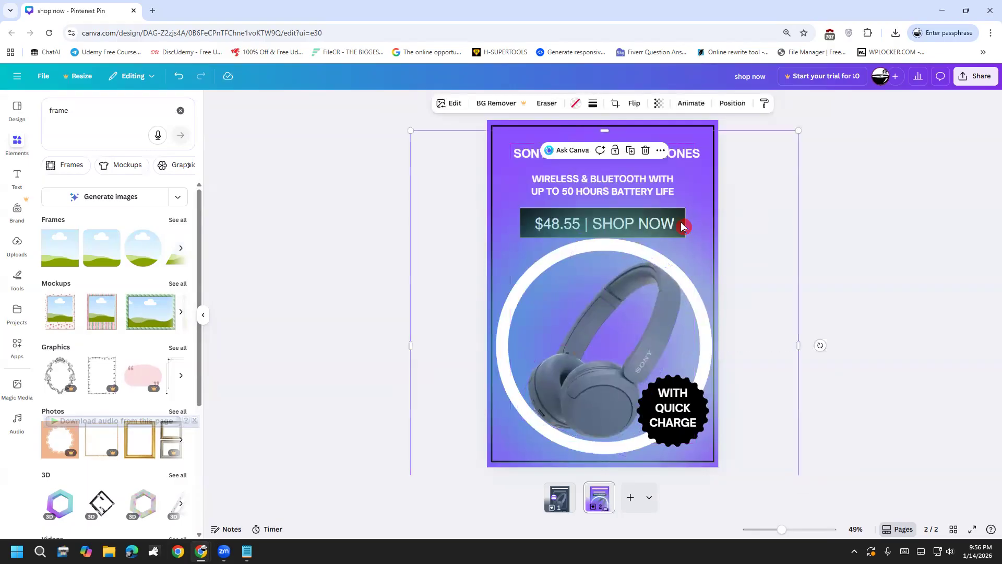
click(794, 118)
click(678, 293)
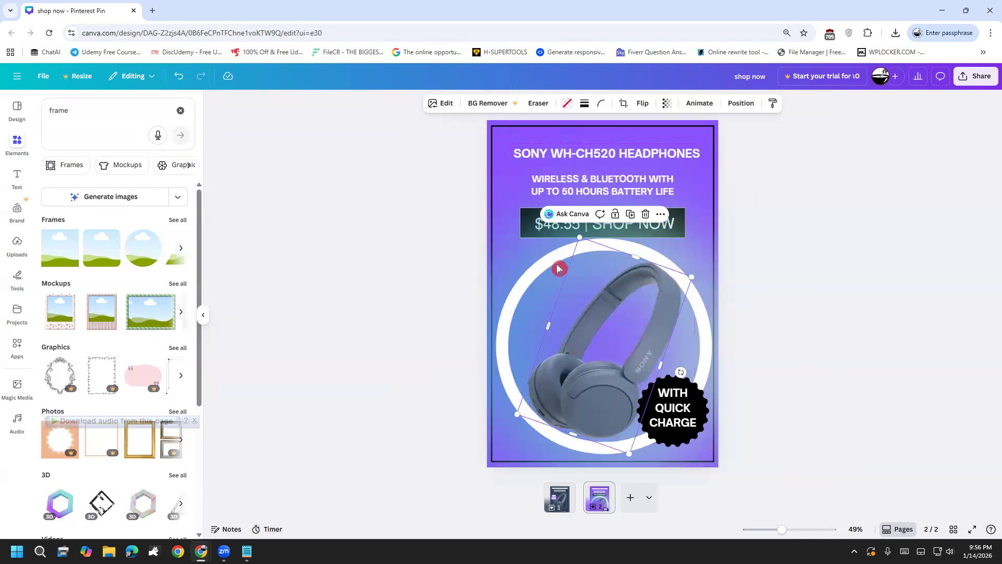
click(528, 272)
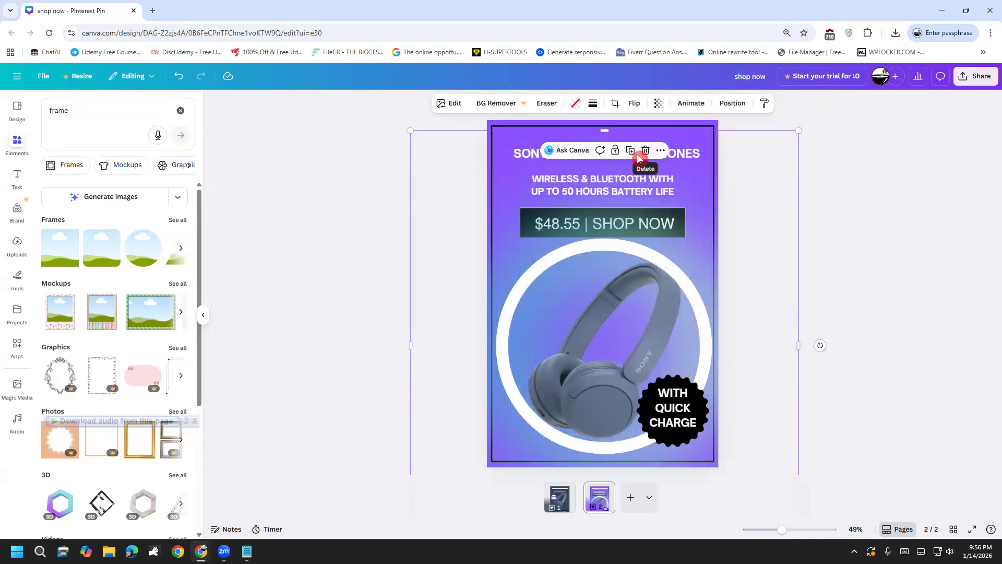
click(615, 150)
click(738, 213)
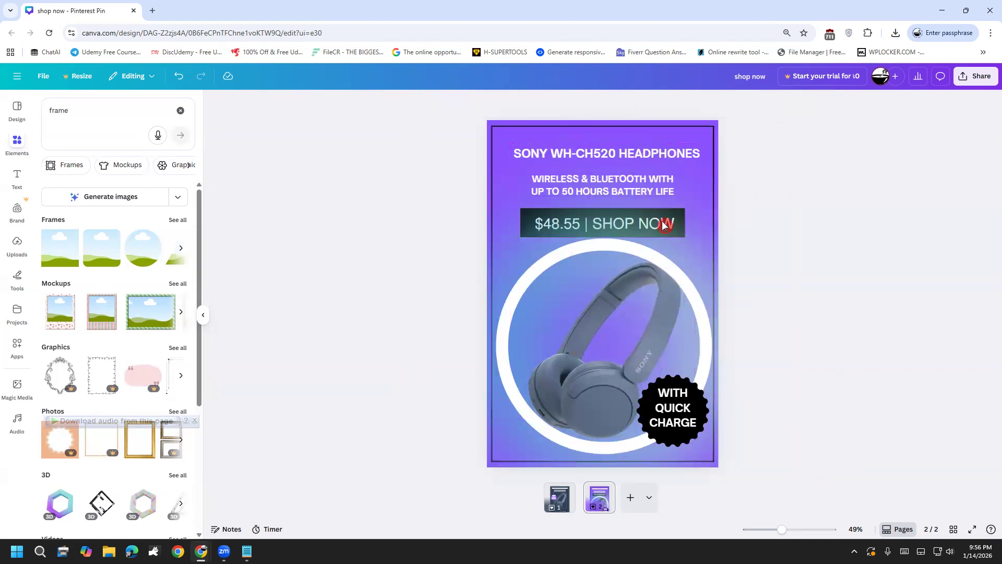
Unlock the glowing ring around the headphones on page 2.
click(663, 219)
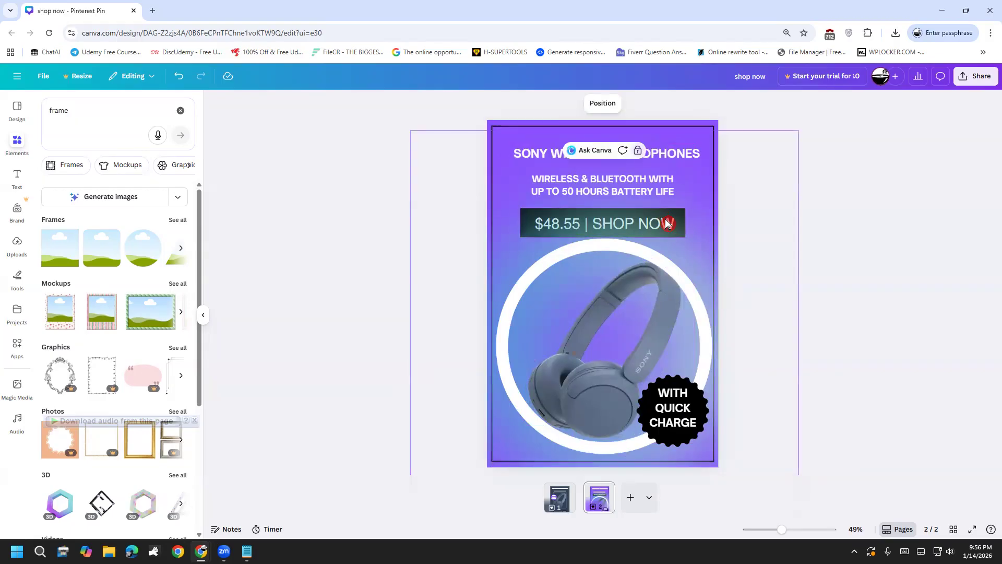
click(450, 217)
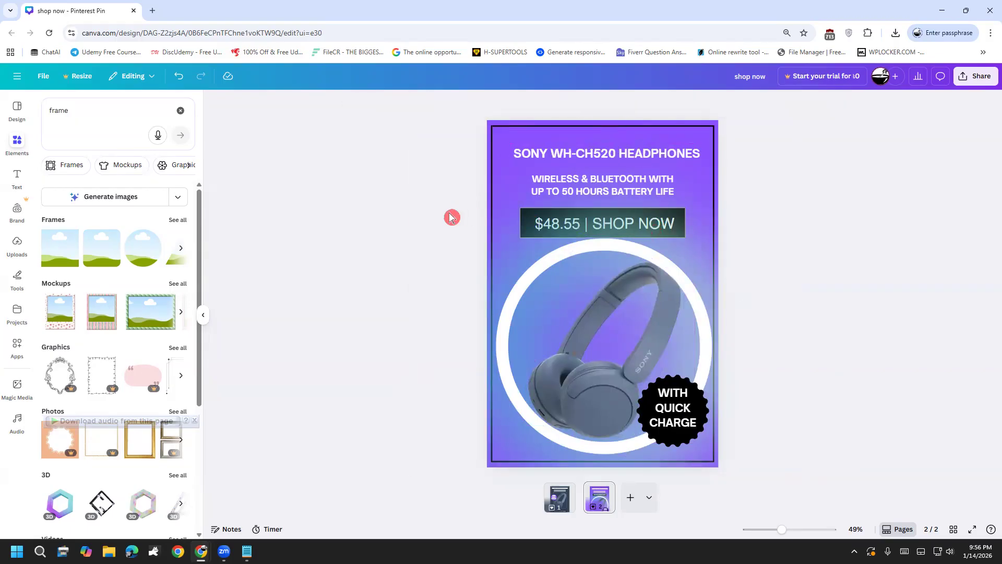
click(522, 248)
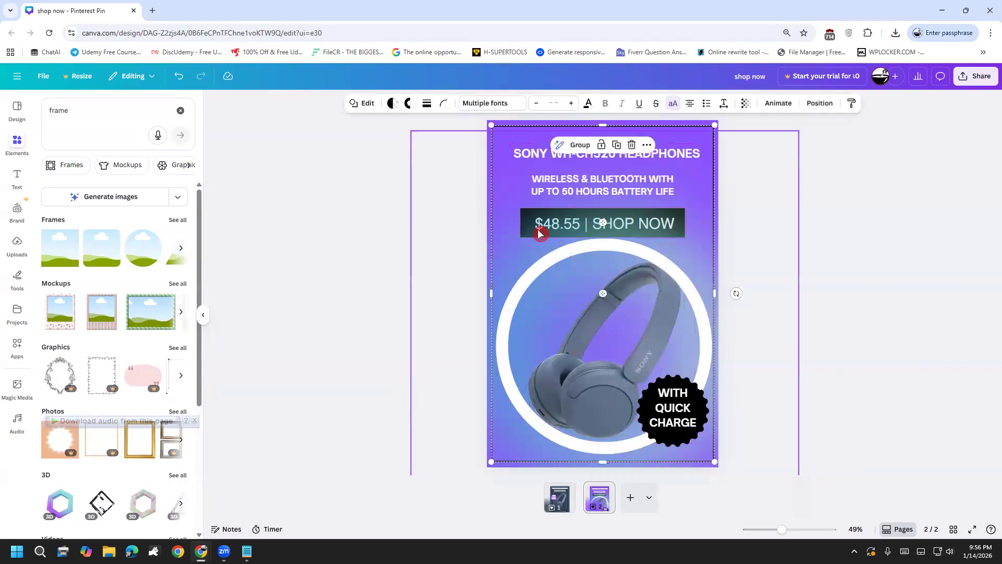
click(409, 248)
click(522, 286)
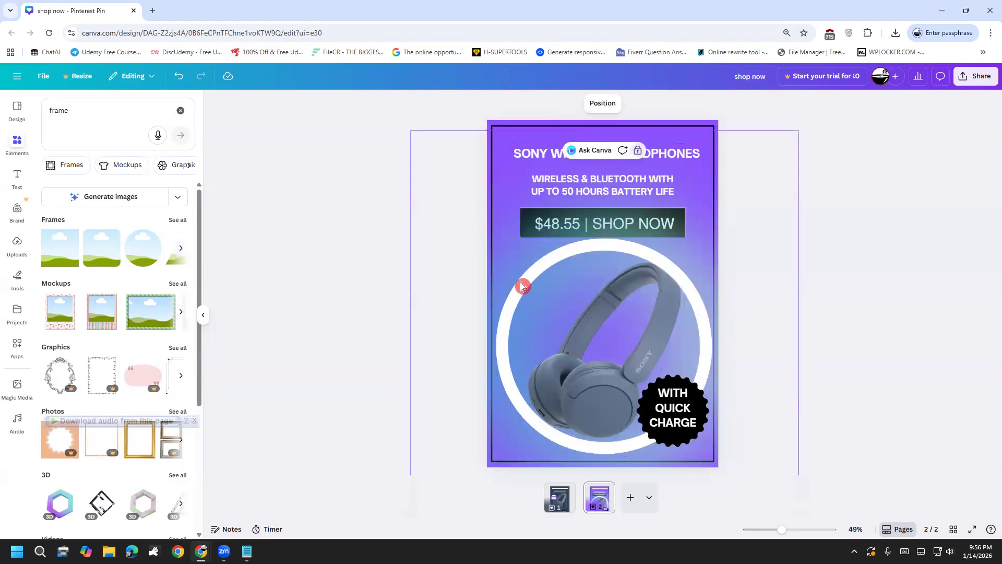
click(637, 156)
click(779, 178)
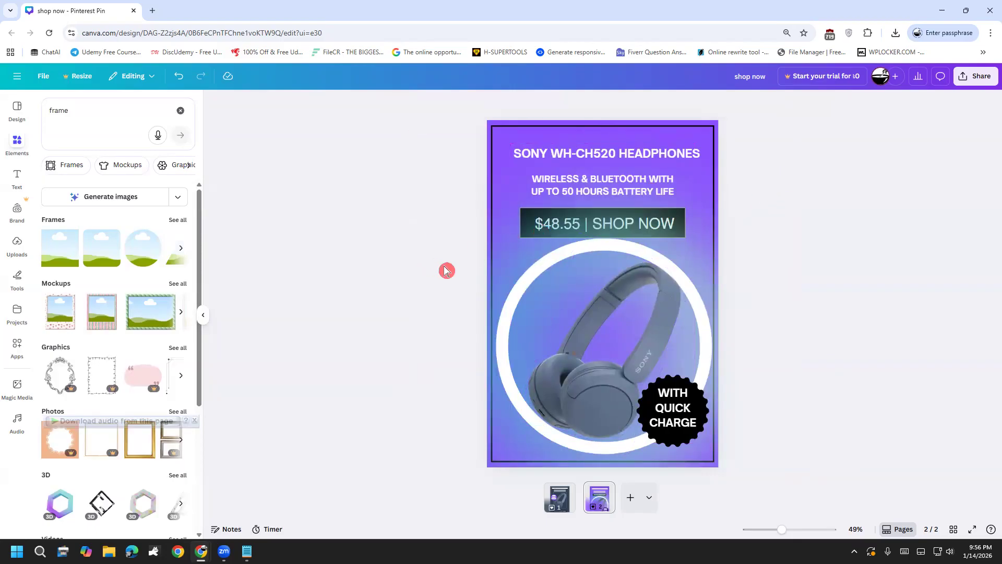
Move the ring off the "$48.55 | SHOP NOW" button, nudge the button up, and place the ring back around the headphones, slightly enlarged.
drag(504, 312, 501, 433)
click(535, 223)
drag(536, 223, 533, 216)
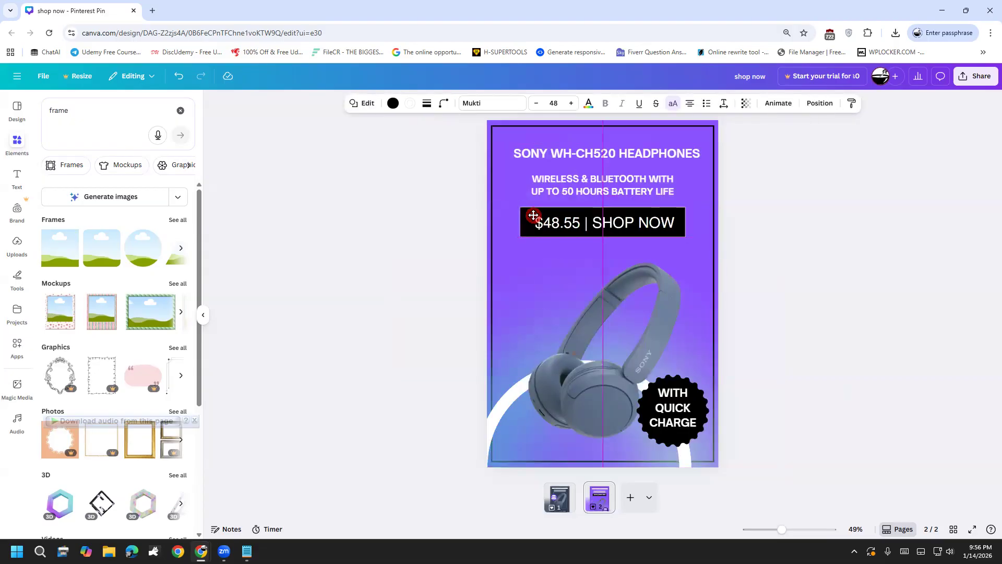
drag(516, 433, 541, 313)
click(540, 313)
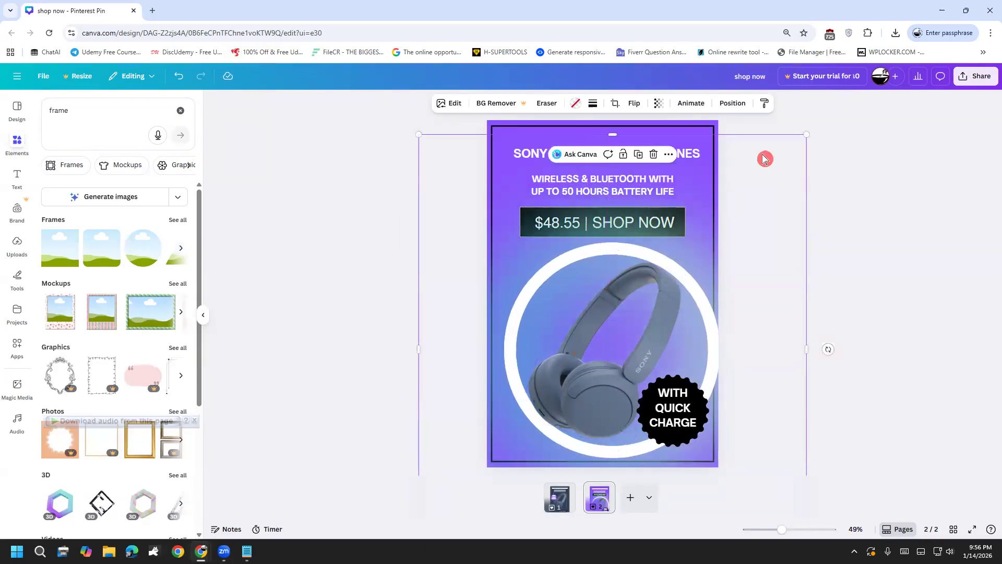
drag(806, 134, 815, 125)
drag(745, 226, 736, 226)
Search the graphics for "circle glow" and add the thin white ring with a soft purple glow to page 2.
click(92, 113)
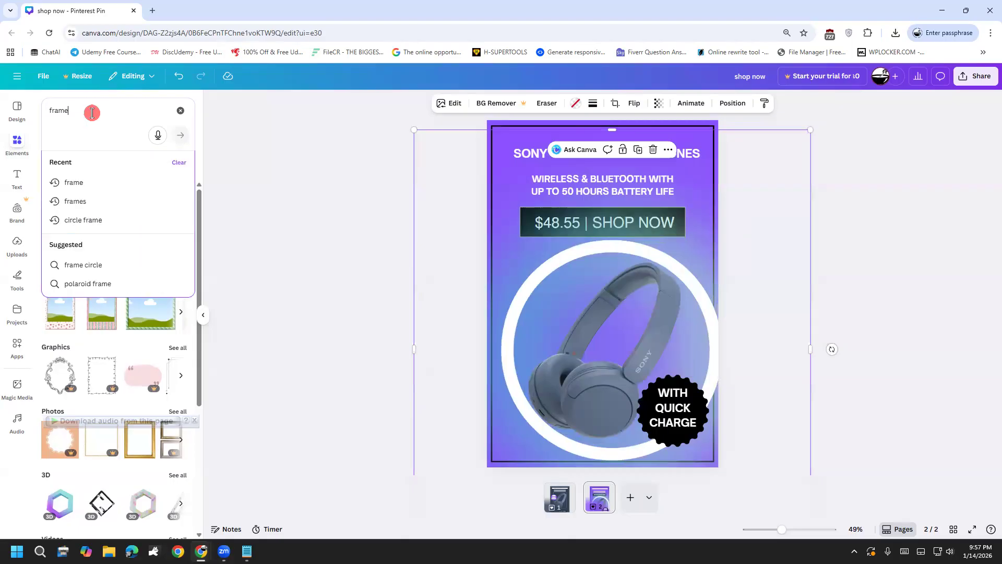
double_click(94, 110)
key(BackSpace)
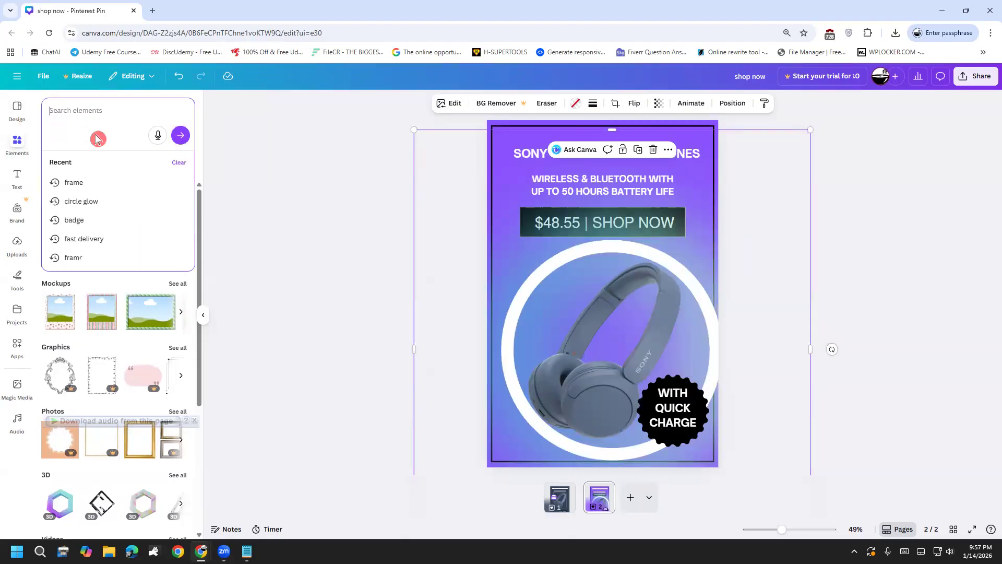
click(106, 200)
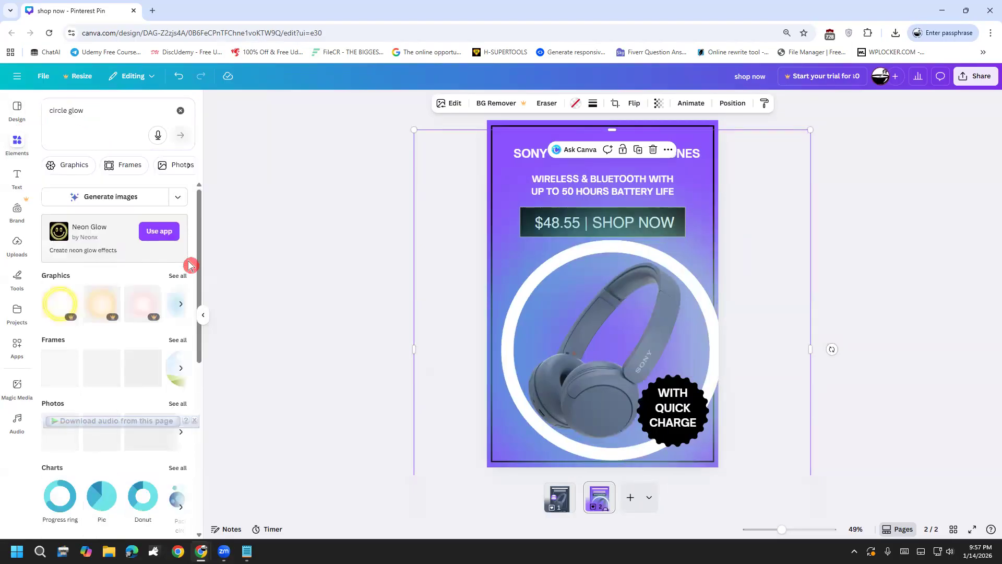
click(180, 274)
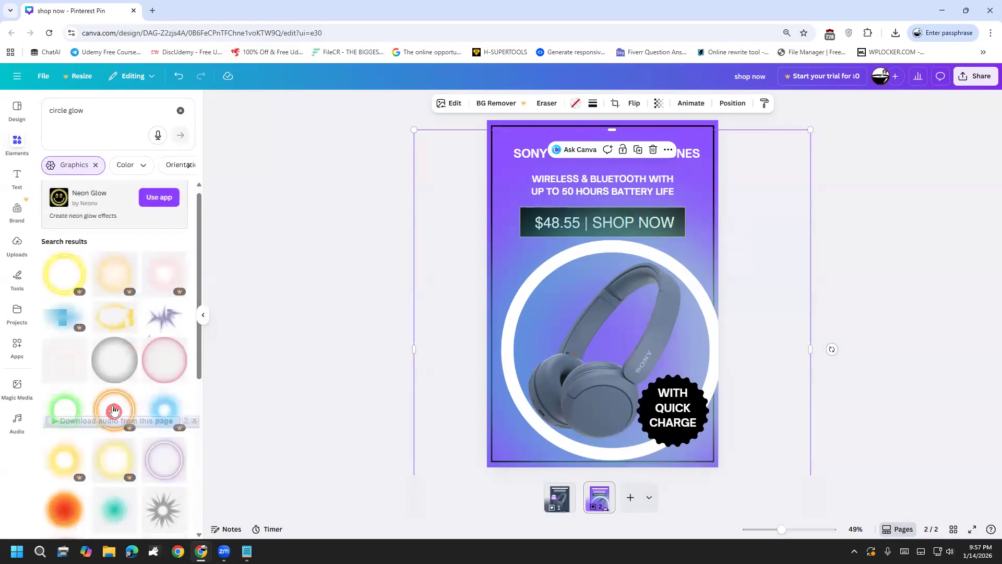
scroll(114, 410, down, 5)
scroll(130, 376, up, 2)
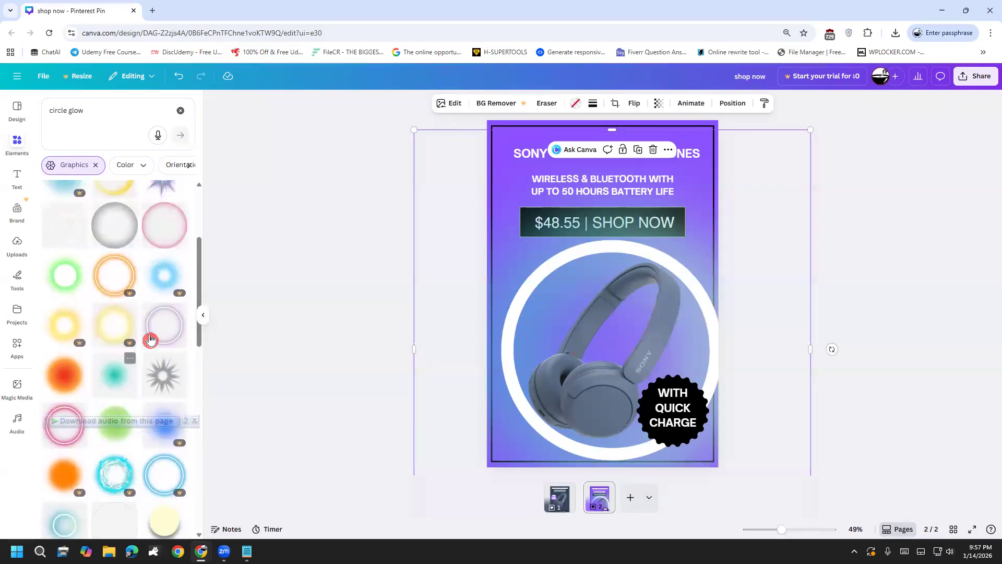
click(157, 333)
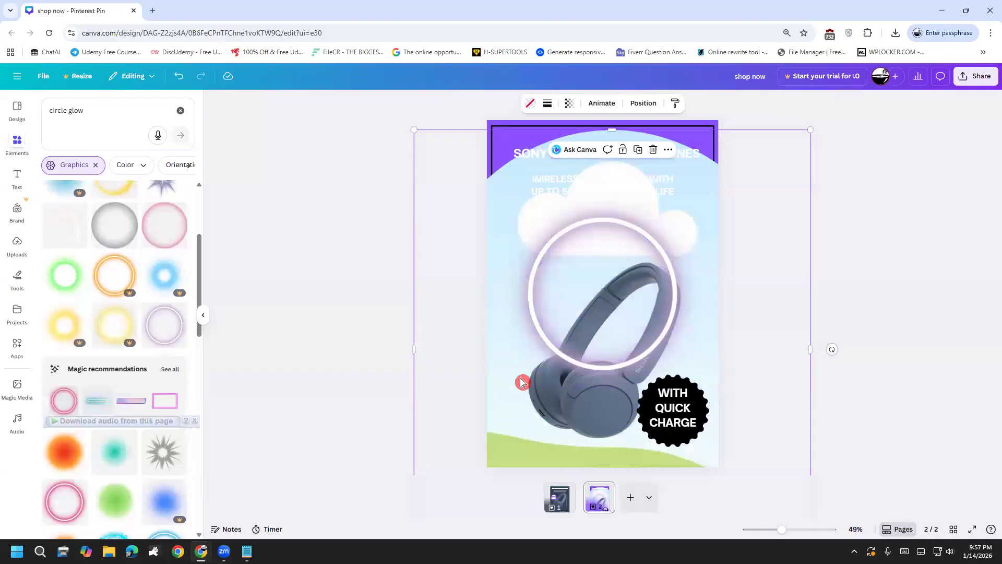
Remove the old ring frame and enlarge the new glowing ring behind the headphones.
drag(646, 273, 634, 250)
click(703, 207)
drag(812, 127, 654, 259)
drag(520, 362, 577, 299)
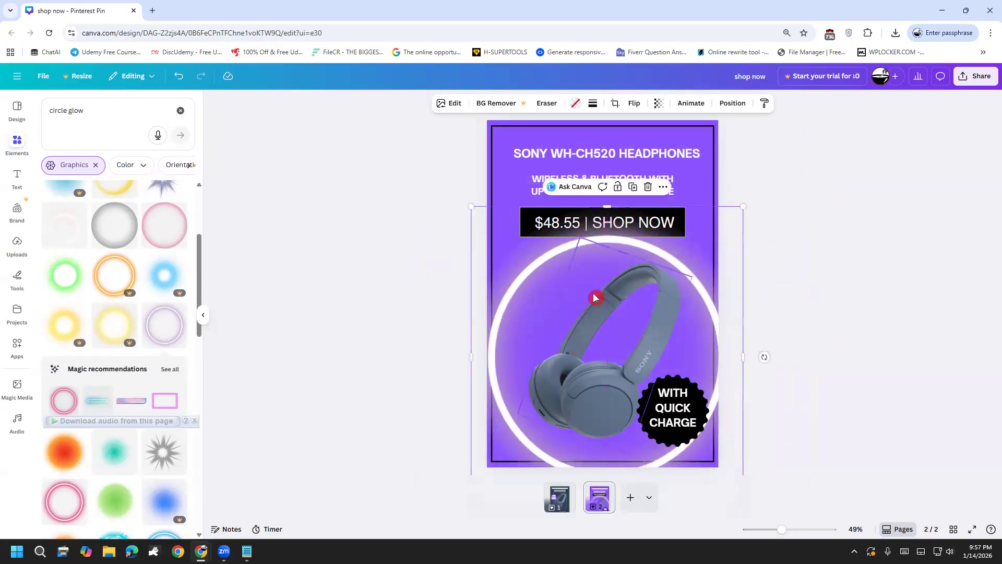
Shrink the new glowing ring to fit below the "$48.55 | SHOP NOW" button, center the headphones inside it, and shift the button slightly.
drag(742, 207, 701, 274)
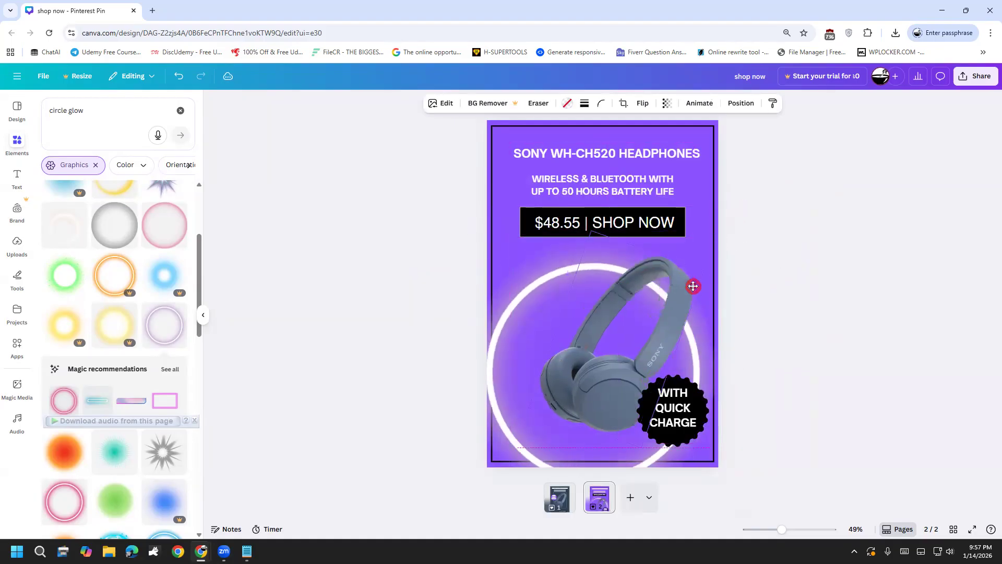
drag(510, 313, 519, 287)
mouse_move(730, 213)
mouse_down()
mouse_move(695, 292)
mouse_move(725, 212)
mouse_up()
drag(701, 266, 700, 271)
drag(700, 205, 679, 213)
click(745, 208)
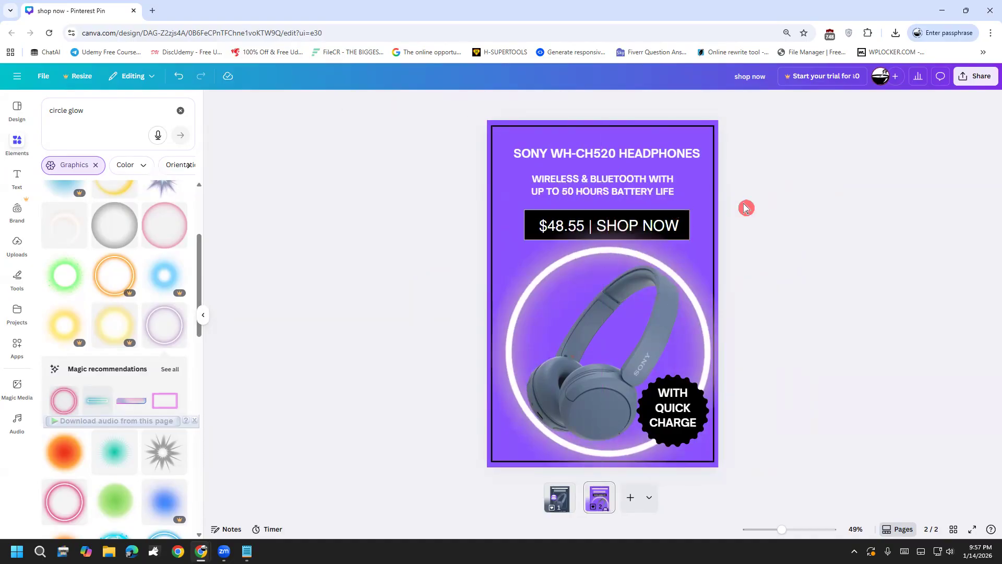
click(557, 496)
click(598, 497)
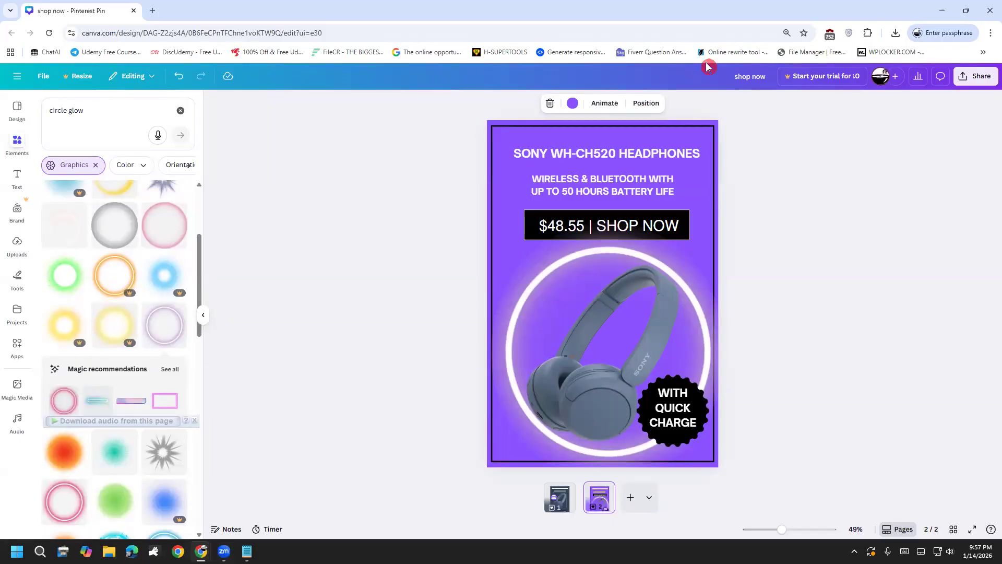
mouse_move(281, 201)
mouse_down()
mouse_move(259, 239)
mouse_move(287, 229)
mouse_move(245, 293)
mouse_up()
mouse_move(310, 210)
mouse_down()
mouse_move(299, 233)
mouse_move(341, 250)
mouse_up()
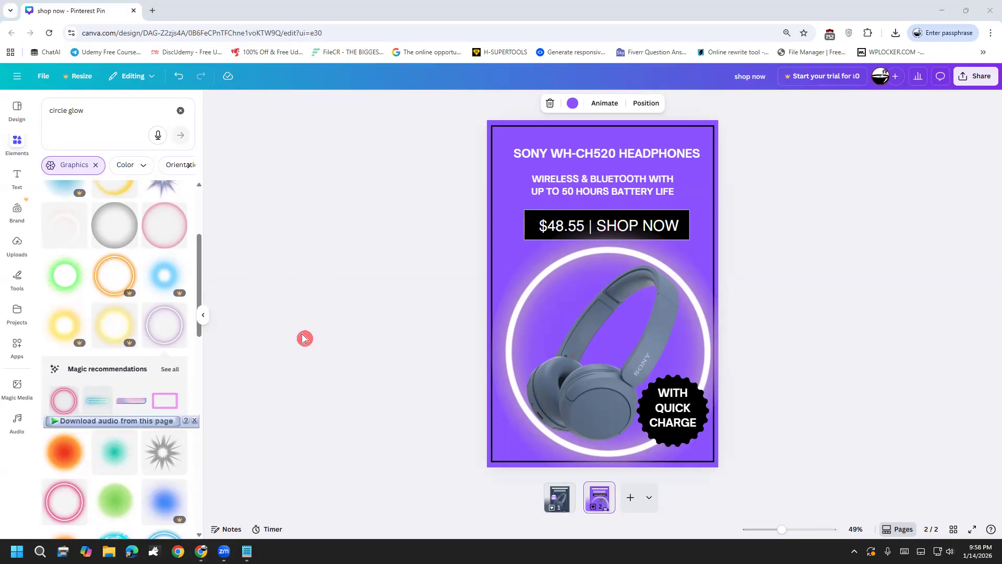
drag(198, 286, 196, 335)
click(161, 283)
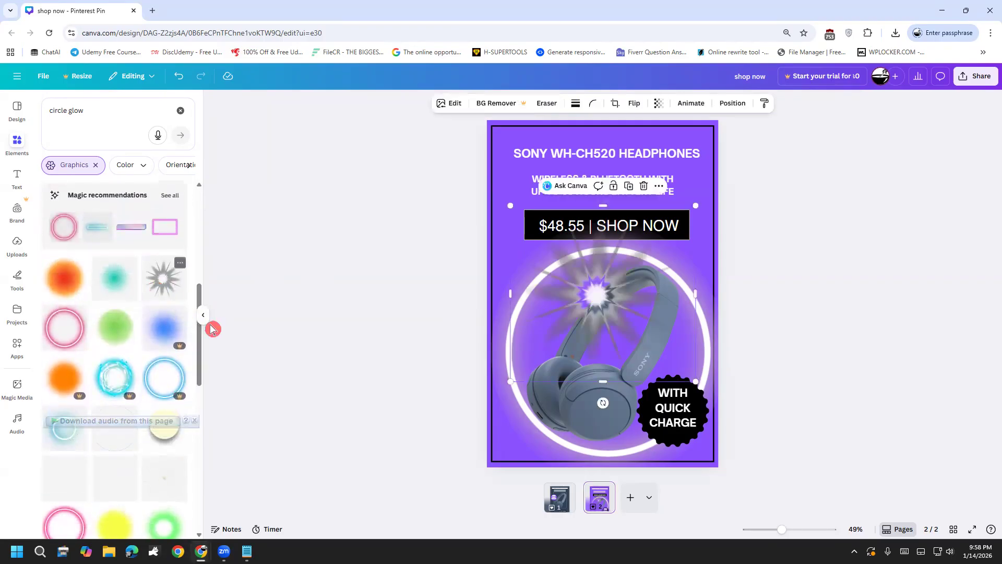
key(Delete)
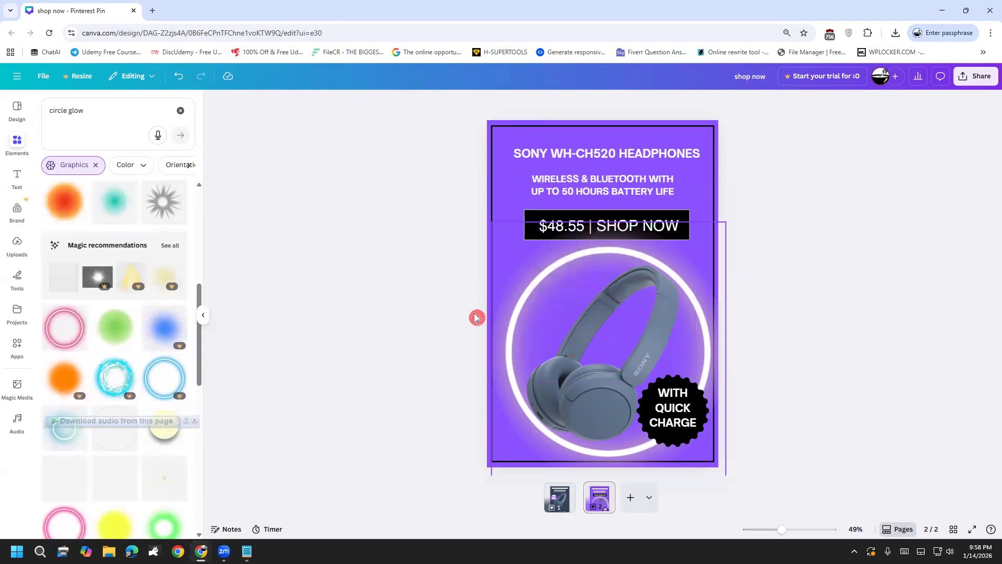
Browse the magic recommendations and the "circle glow" graphics for other glow options.
click(170, 245)
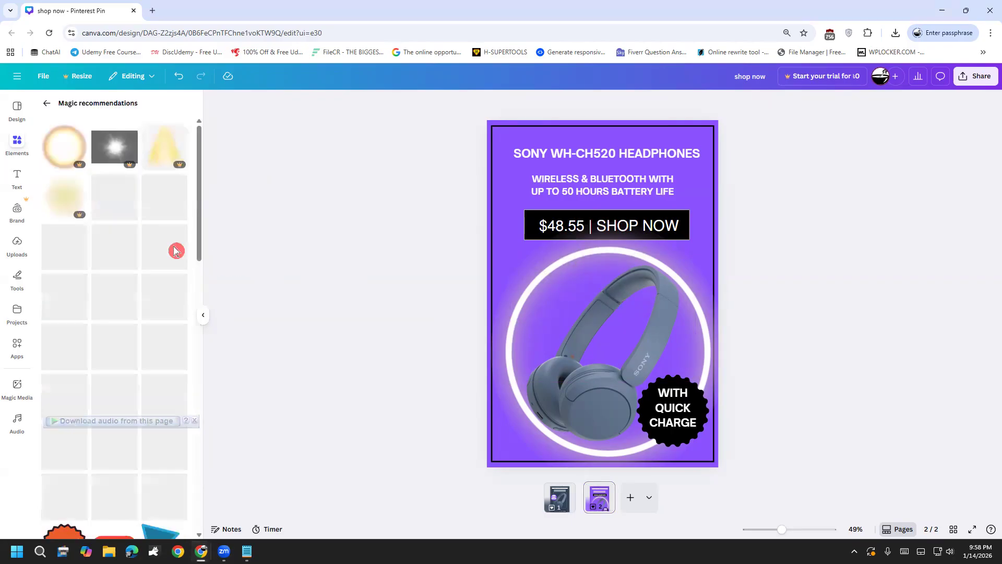
click(47, 104)
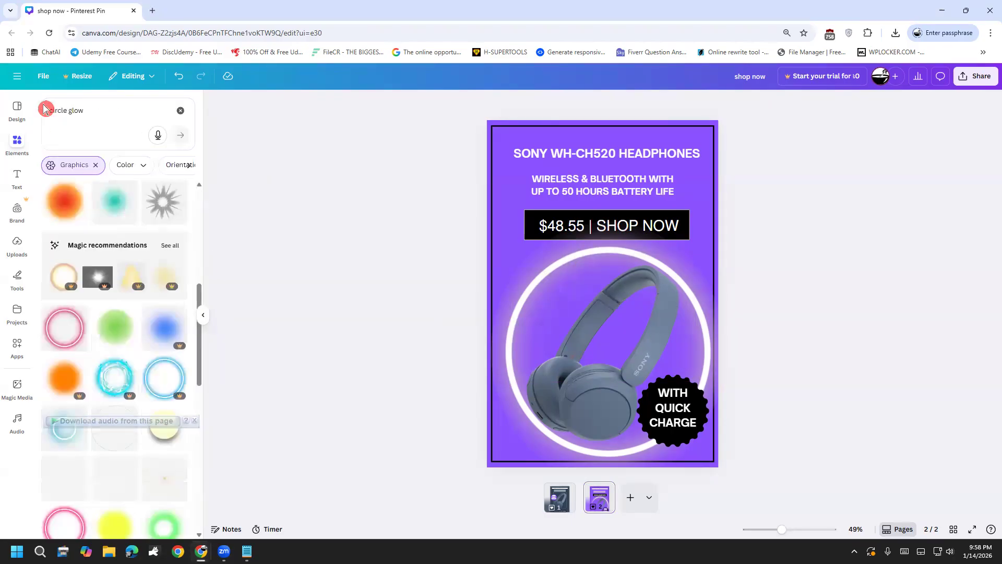
scroll(170, 344, up, 2)
scroll(170, 342, up, 3)
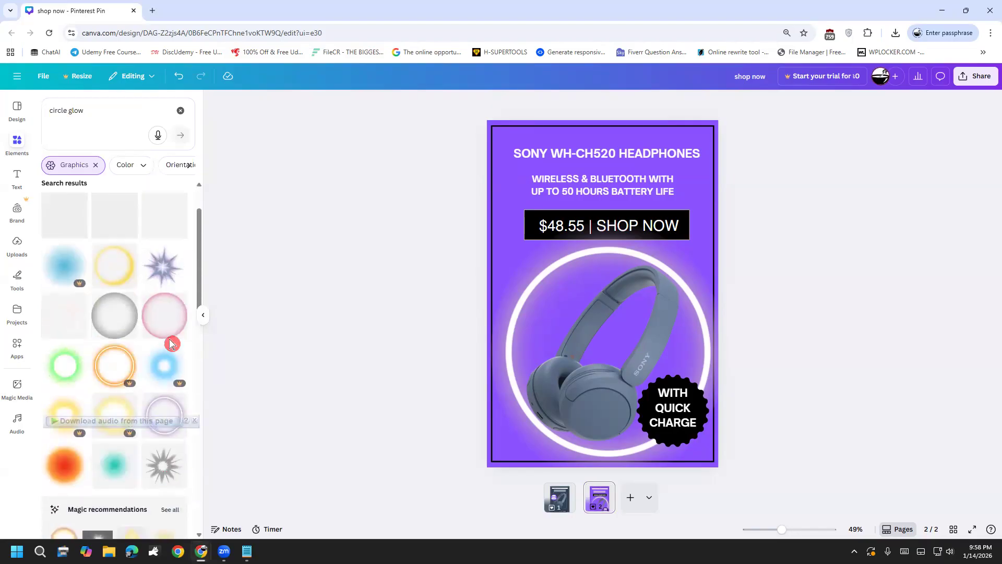
scroll(170, 331, down, 2)
scroll(172, 334, down, 5)
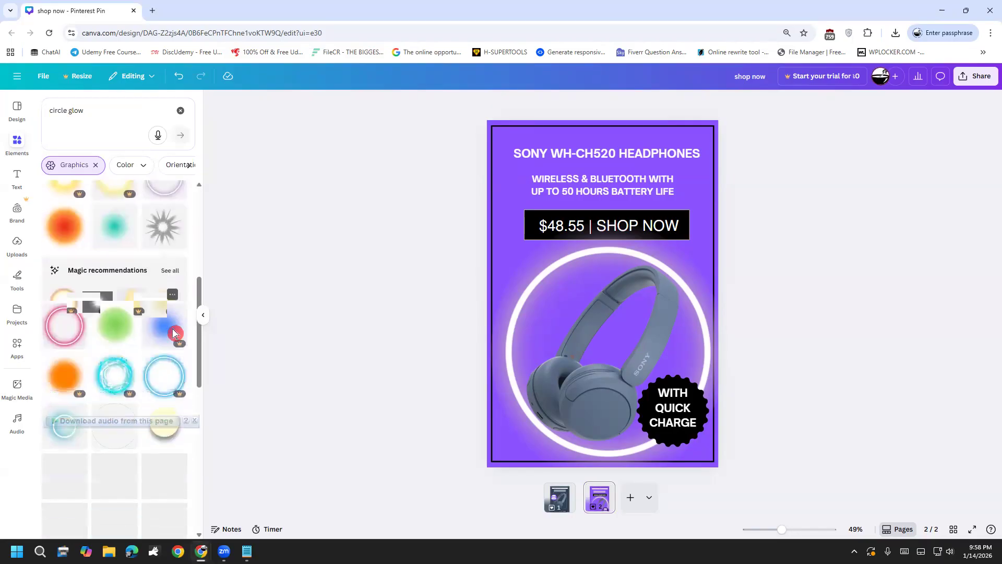
scroll(179, 341, down, 1)
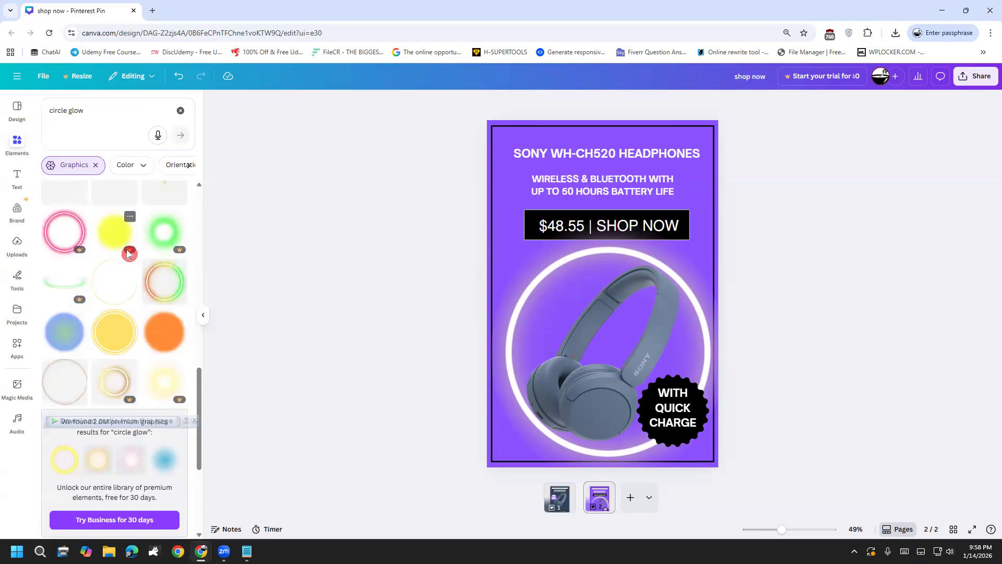
mouse_move(129, 252)
drag(135, 209, 109, 265)
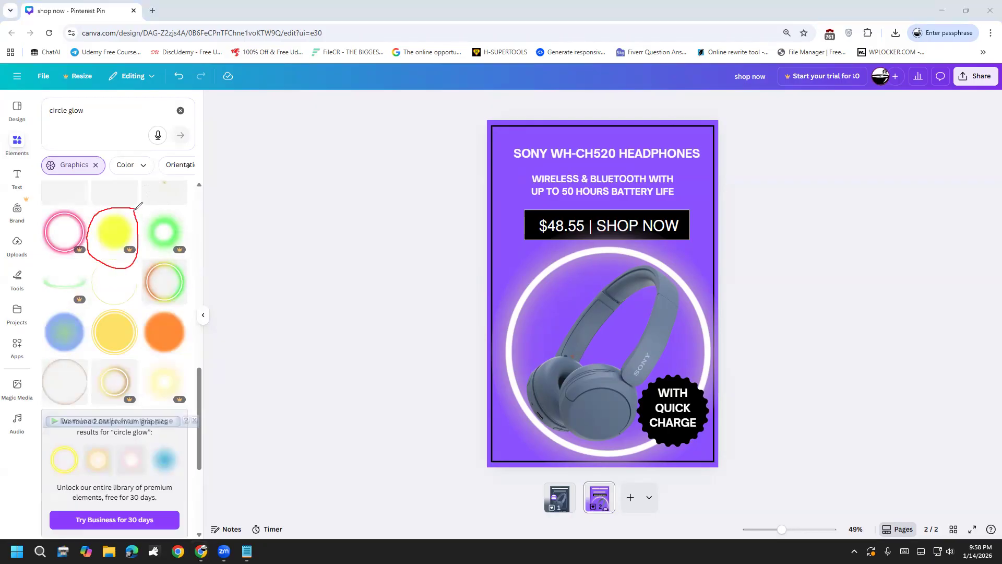
drag(178, 229, 274, 228)
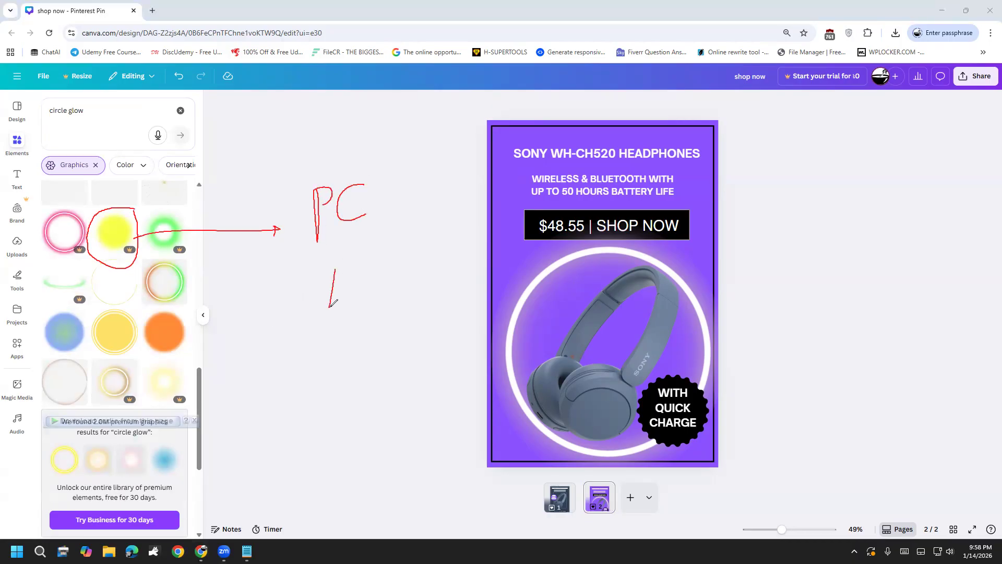
drag(309, 345, 323, 353)
drag(376, 299, 384, 352)
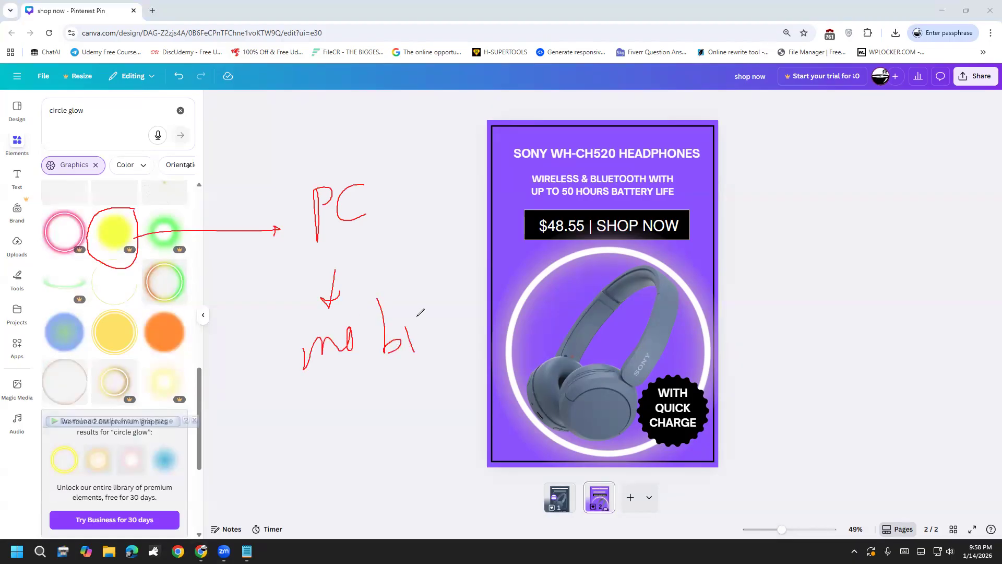
drag(416, 299, 422, 350)
mouse_move(253, 421)
mouse_down()
mouse_move(451, 373)
mouse_move(475, 322)
mouse_move(396, 185)
mouse_move(354, 136)
mouse_move(294, 169)
mouse_move(259, 321)
mouse_move(256, 420)
mouse_up()
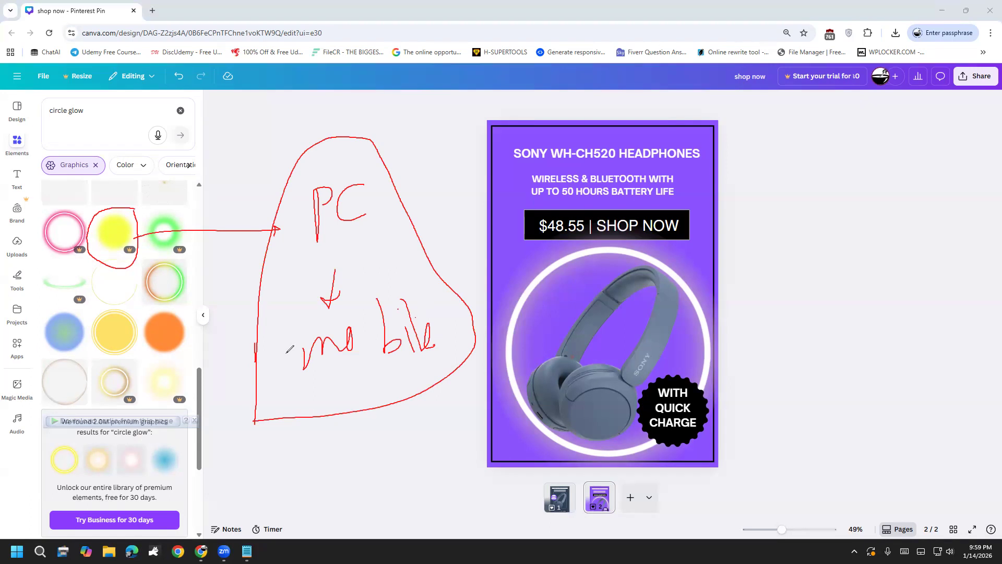
click(49, 343)
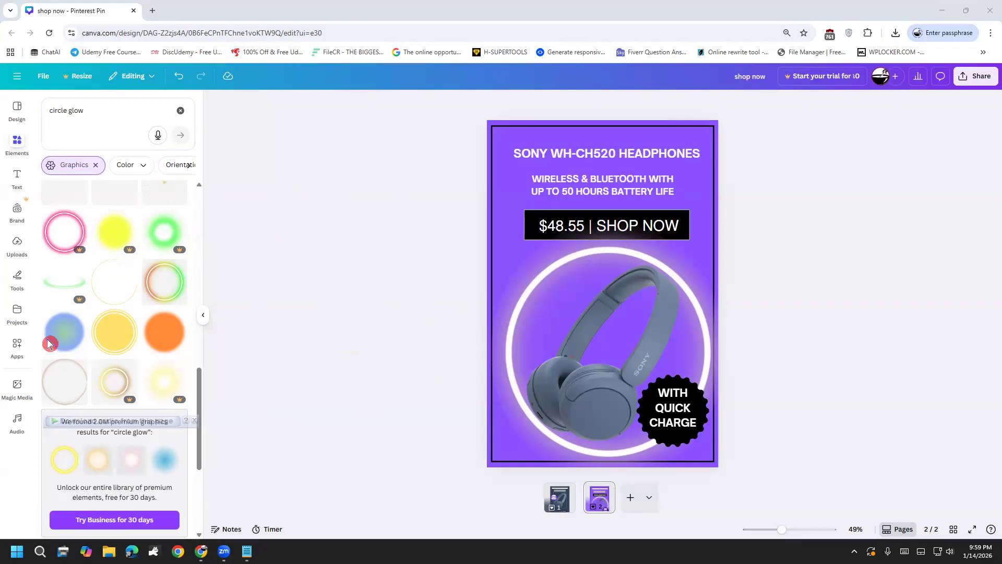
Look through the remaining "circle glow" graphics and search the graphics for "glow" instead.
drag(201, 394, 199, 368)
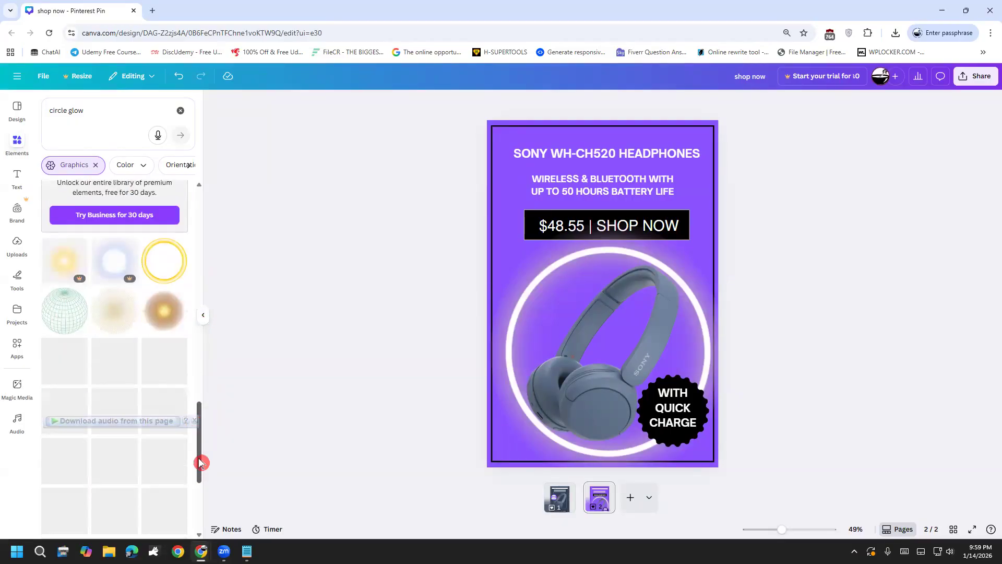
drag(195, 384, 194, 386)
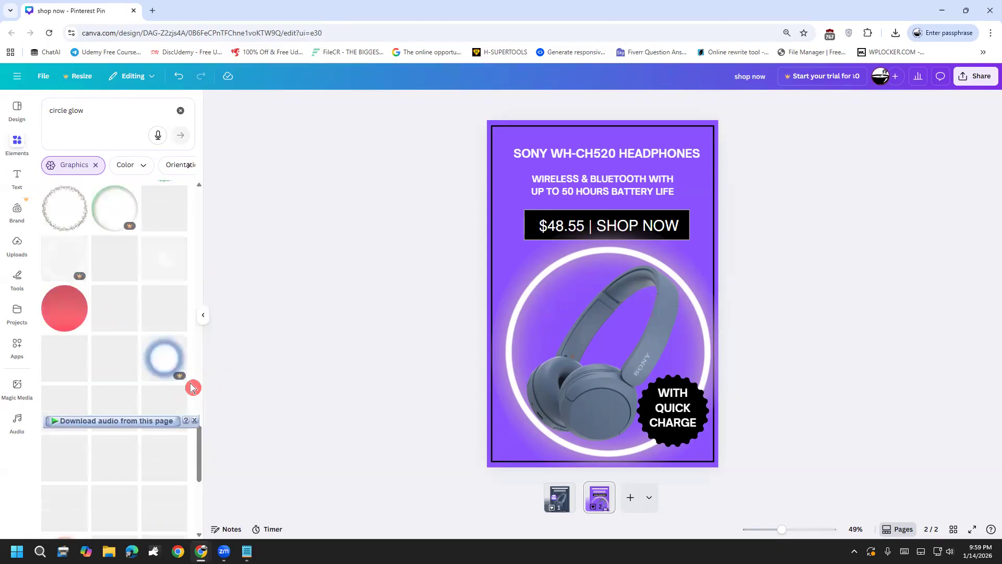
drag(192, 388, 192, 390)
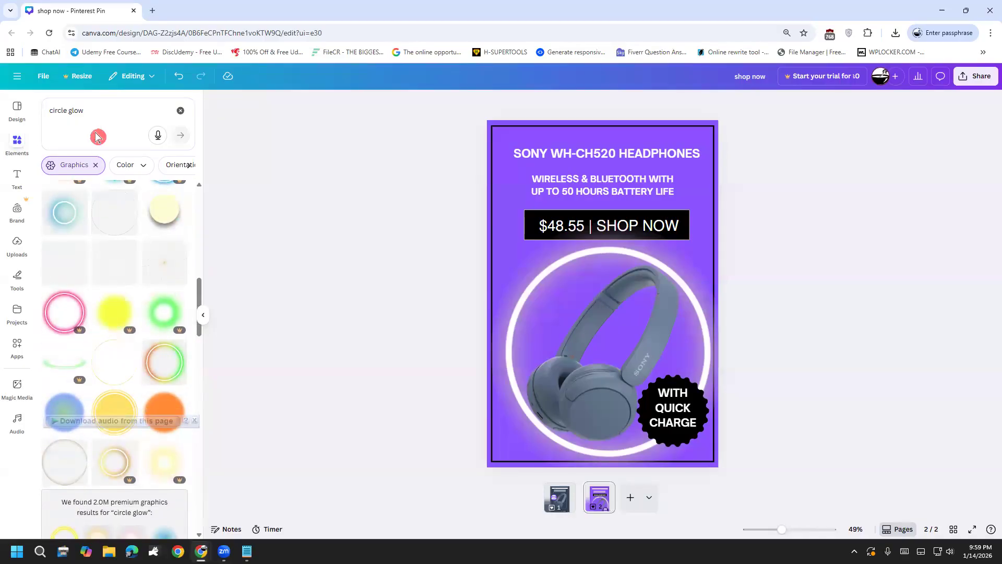
drag(93, 110, 33, 110)
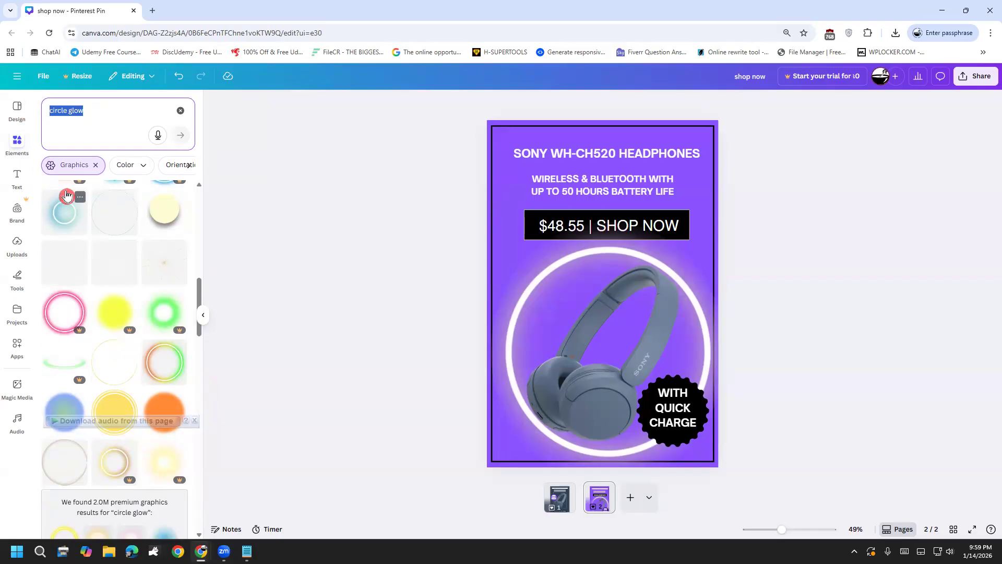
text(gloew)
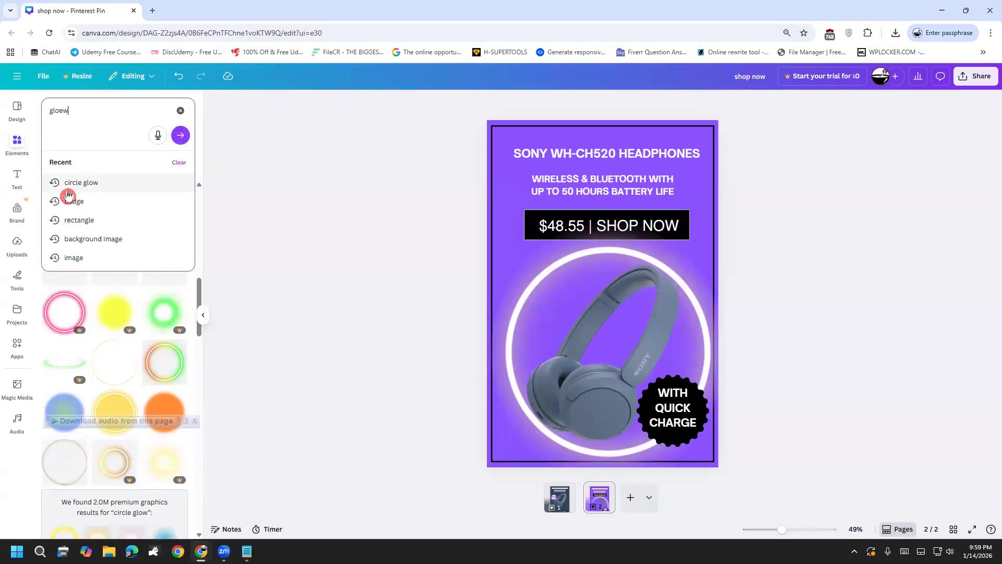
key(BackSpace)
key(BackSpace)
text(w)
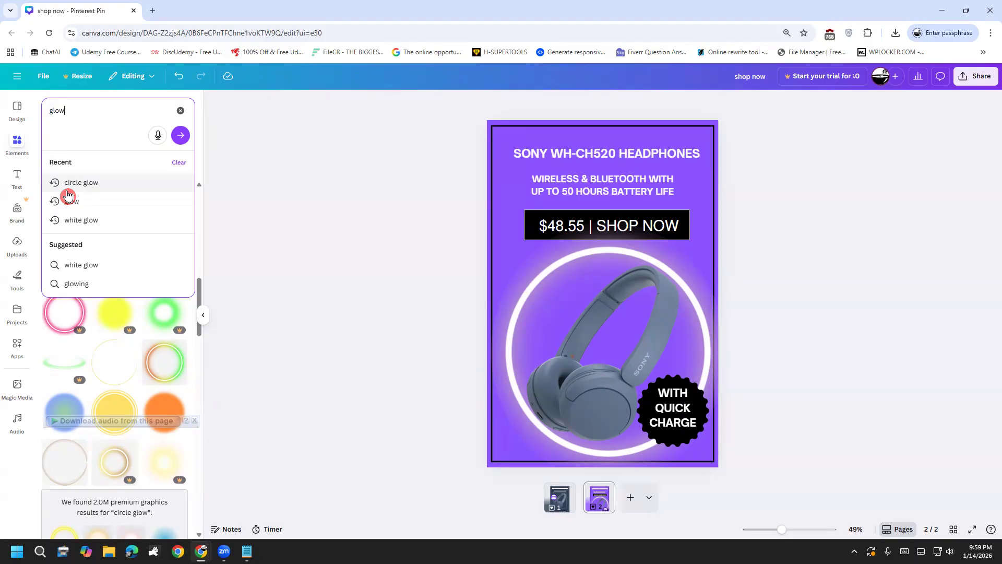
key(Return)
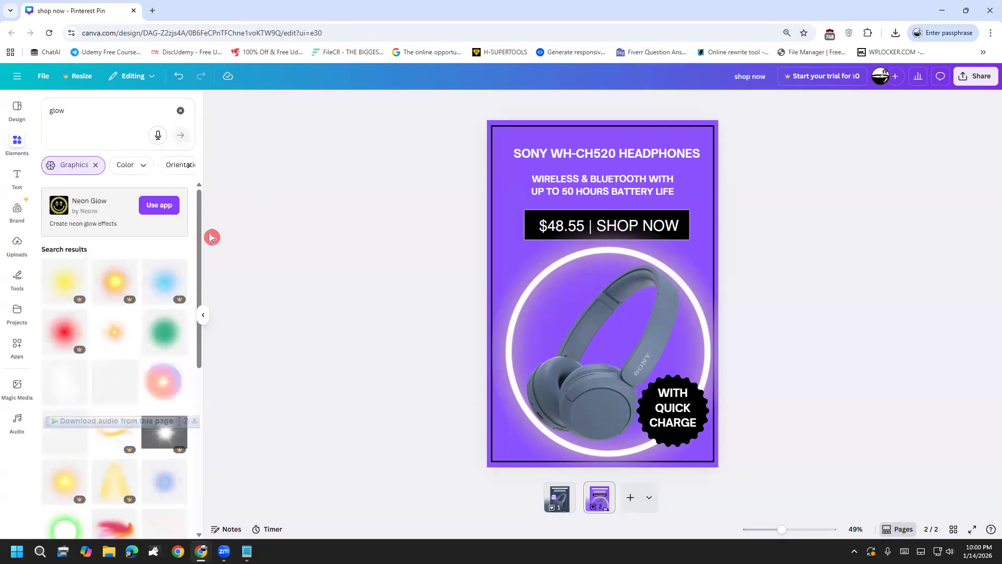
Look through the glow graphics, refine the element search to "white glow" and browse its results.
drag(199, 244, 200, 369)
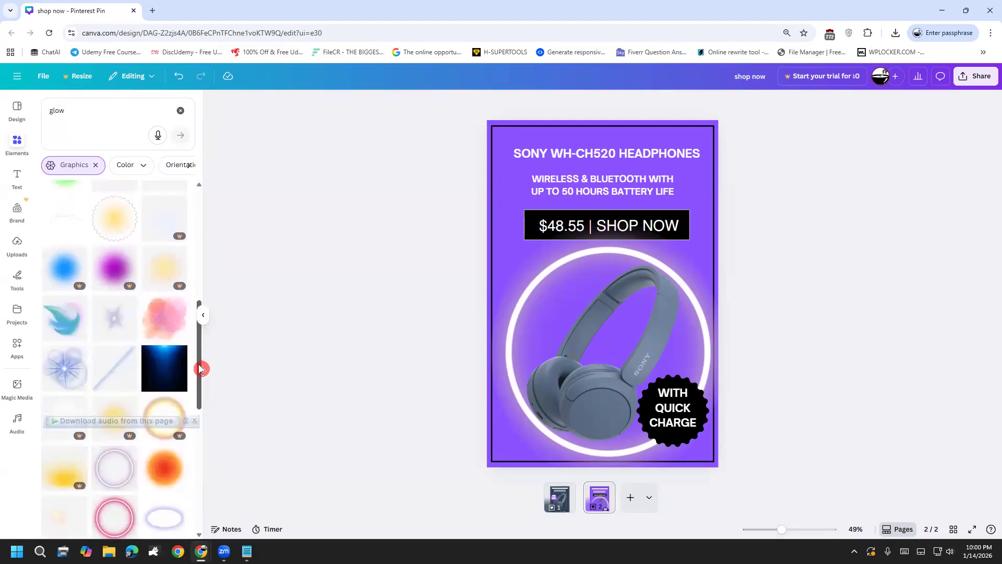
scroll(197, 354, down, 7)
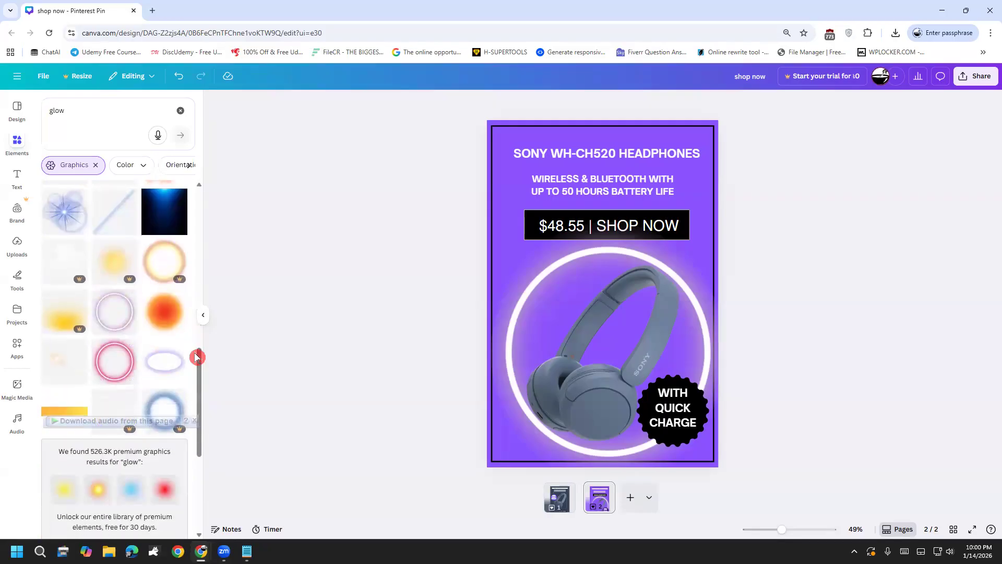
scroll(197, 357, down, 5)
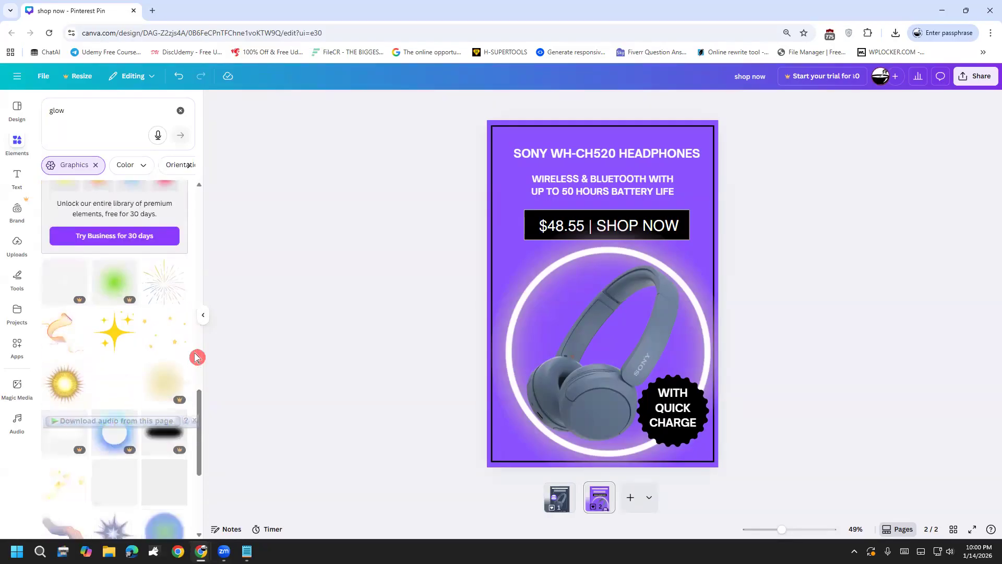
click(49, 112)
text(white)
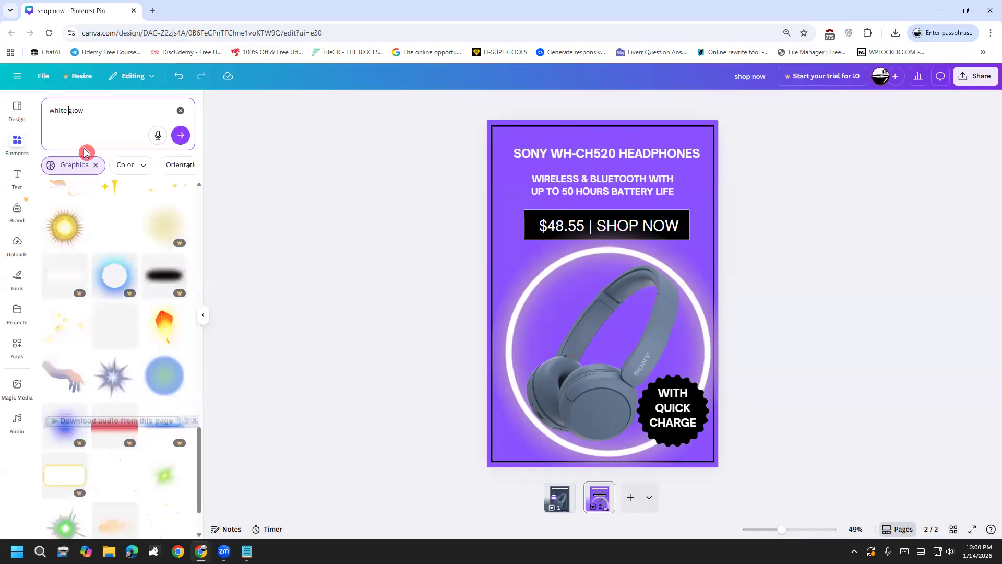
key(Return)
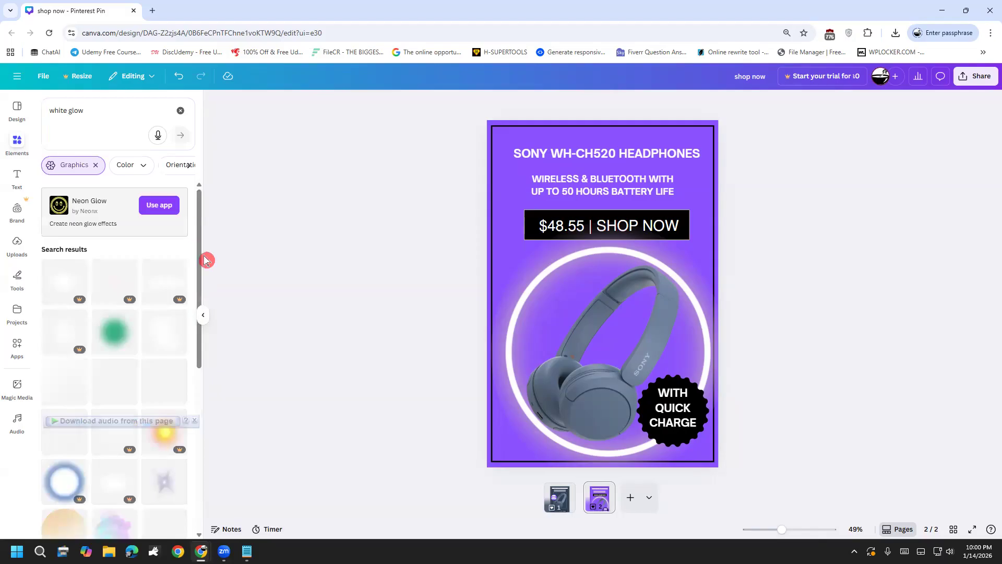
scroll(191, 275, down, 1)
scroll(193, 282, down, 3)
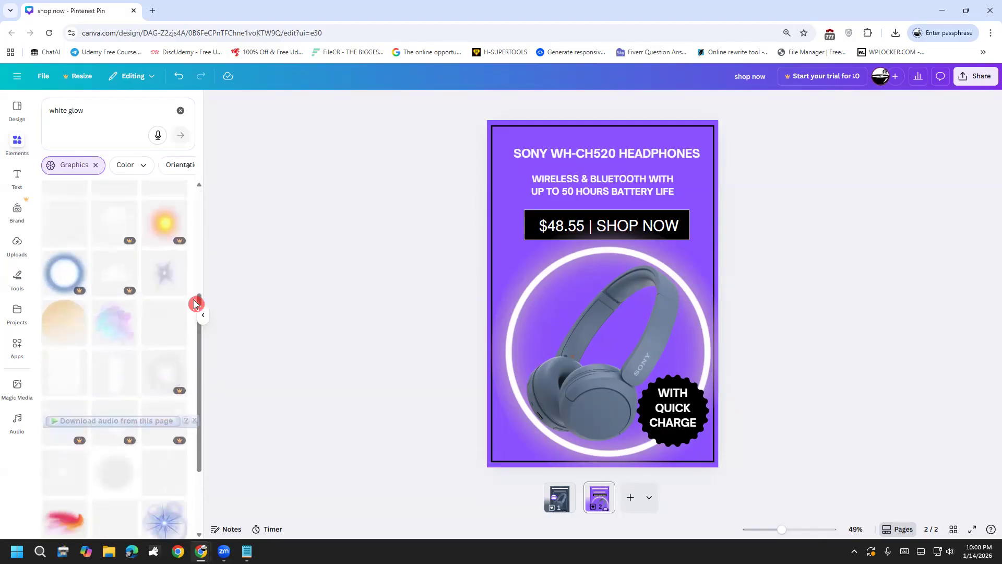
scroll(196, 313, down, 2)
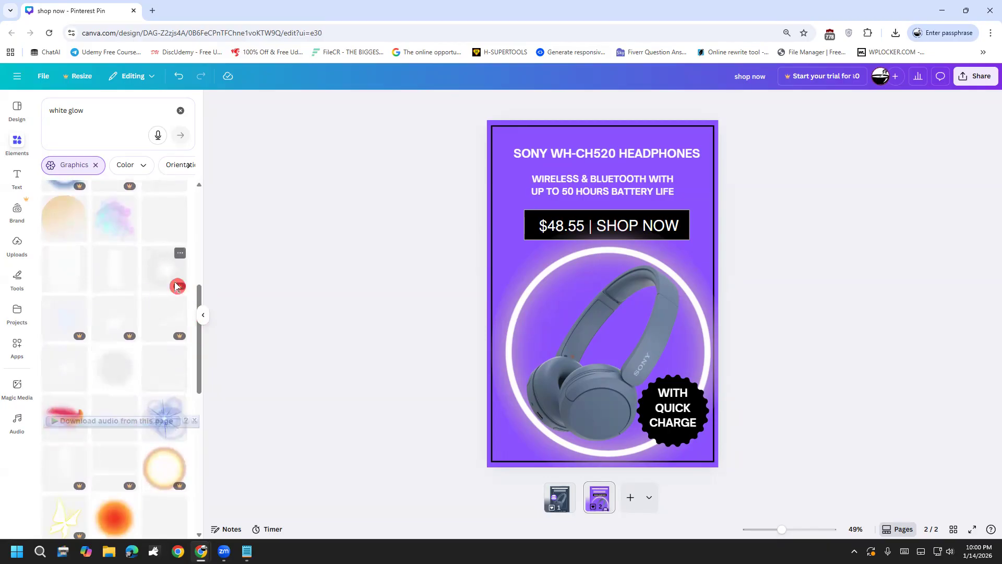
Try the premium round white light graphic over the poster's upper-left edge, and delete it from the page.
drag(159, 268, 179, 253)
click(163, 274)
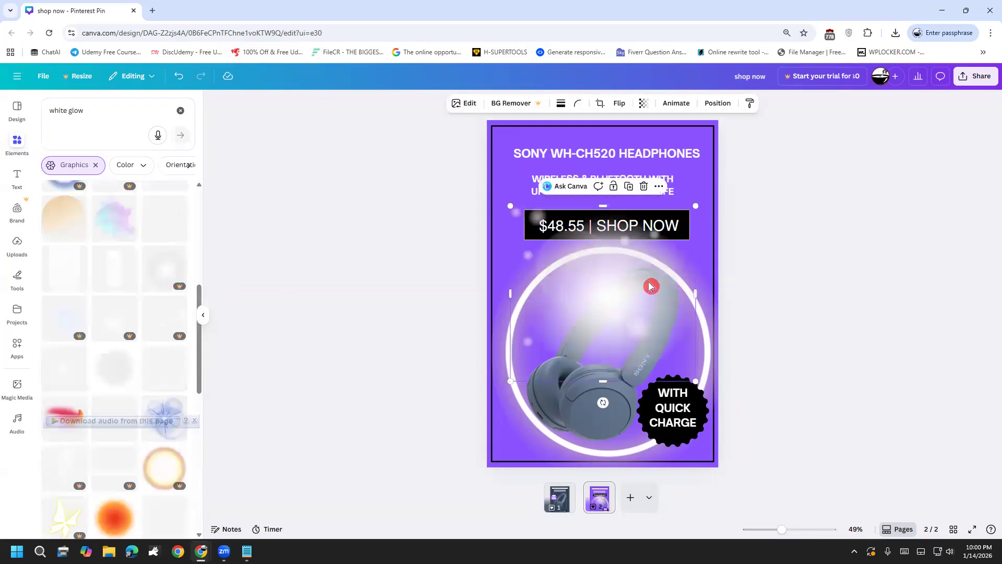
drag(622, 293, 518, 252)
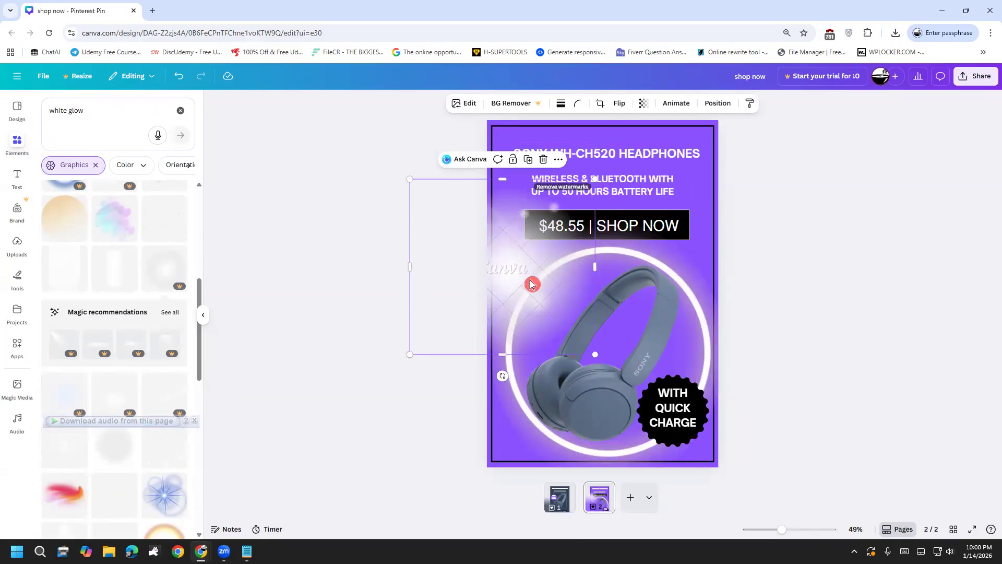
key(Delete)
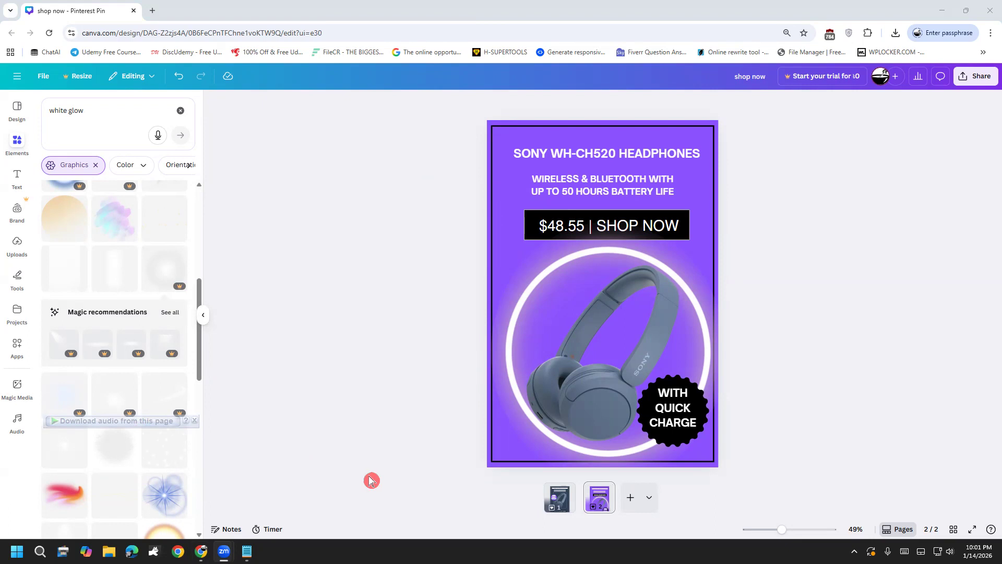
right_click(383, 438)
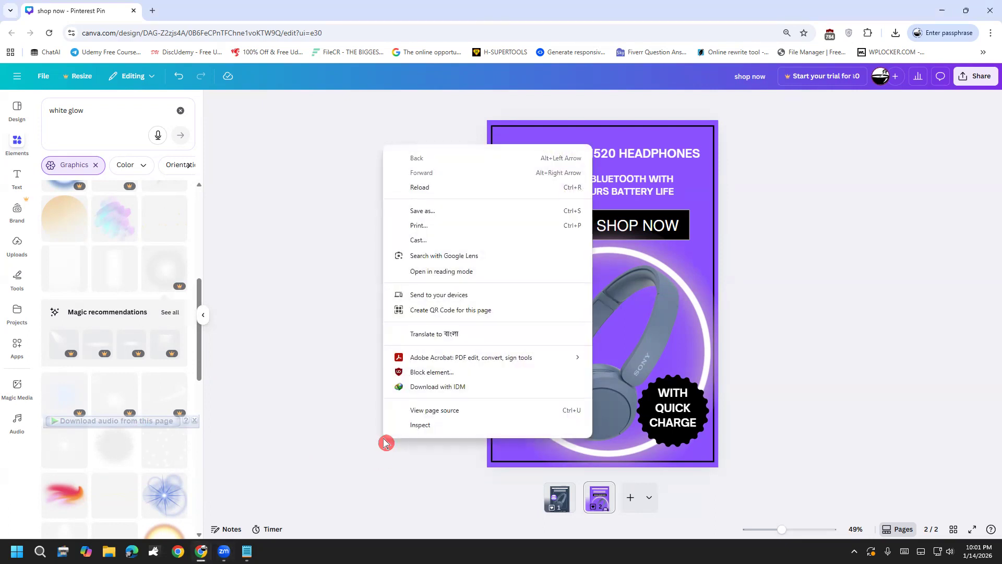
click(427, 425)
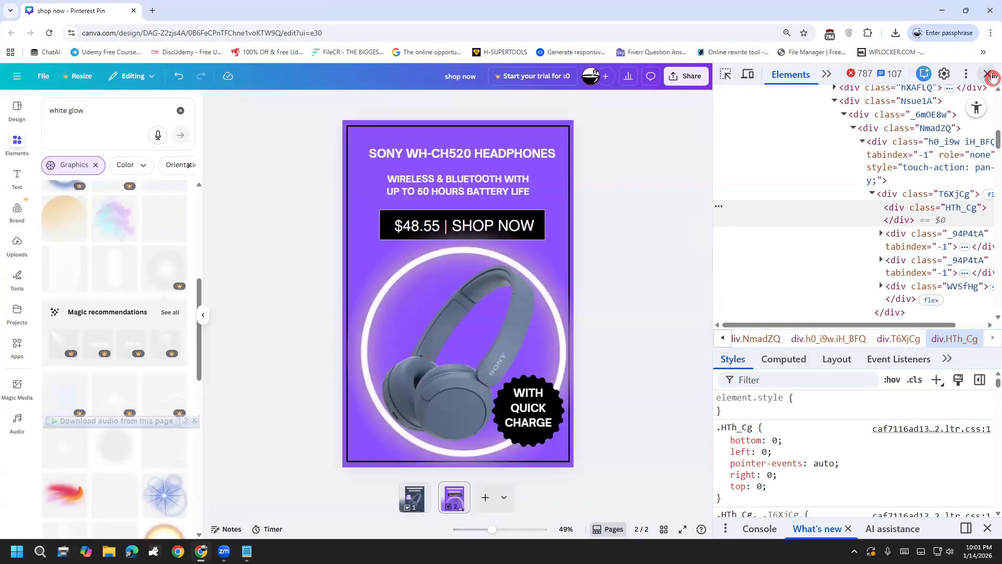
click(987, 74)
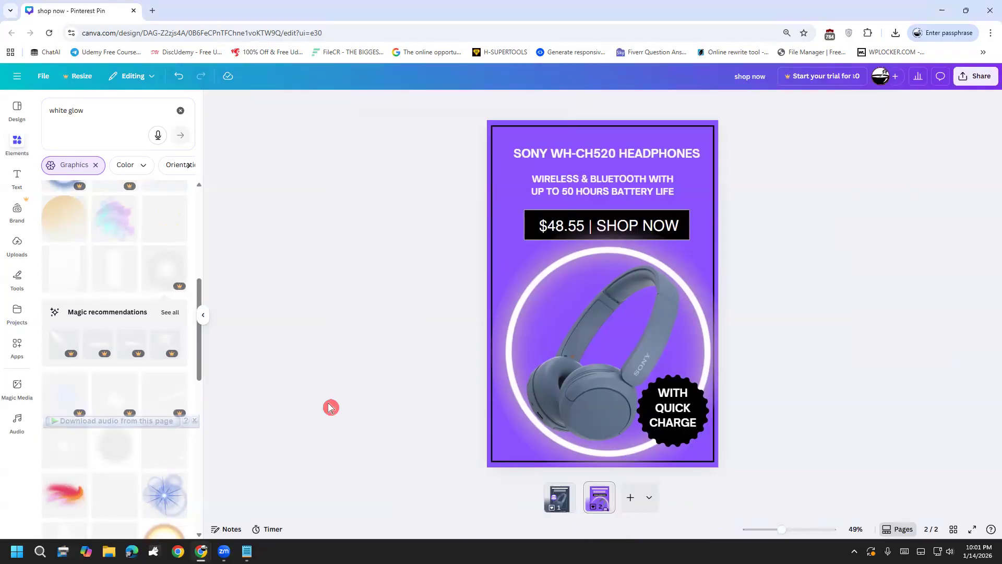
Inspect the page's code and pick the white light thumbnail in the search results with the element picker.
right_click(330, 407)
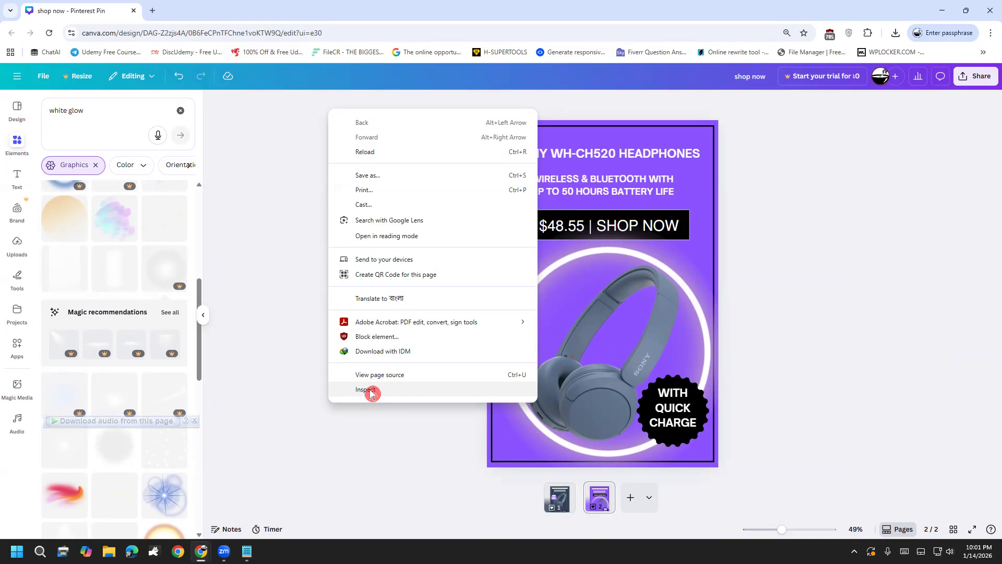
click(371, 392)
click(725, 76)
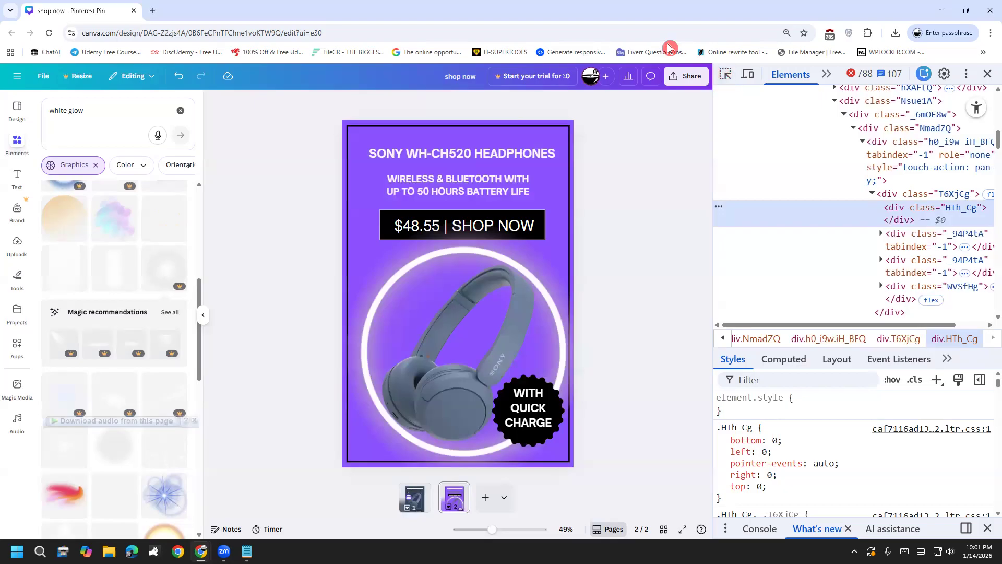
click(725, 75)
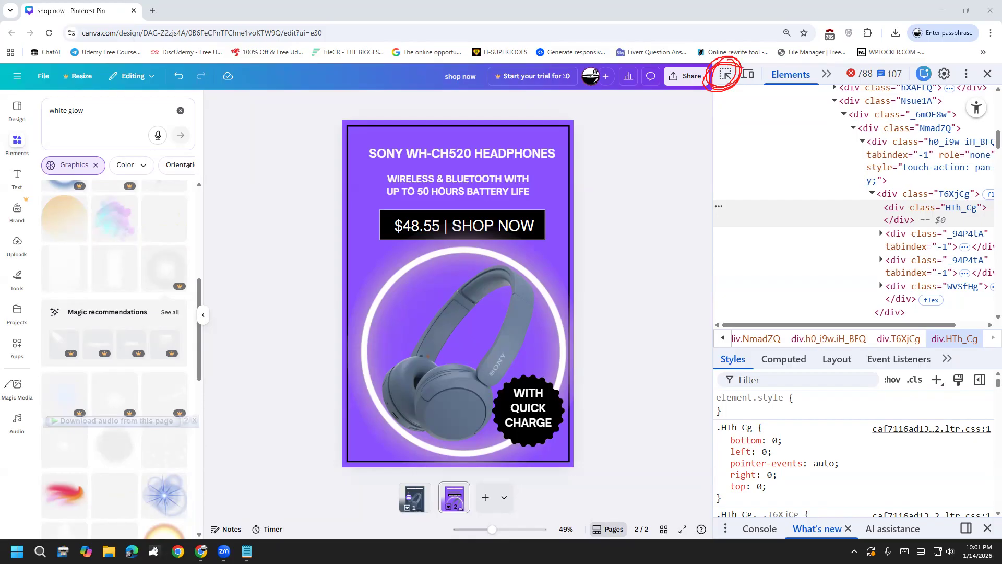
click(47, 373)
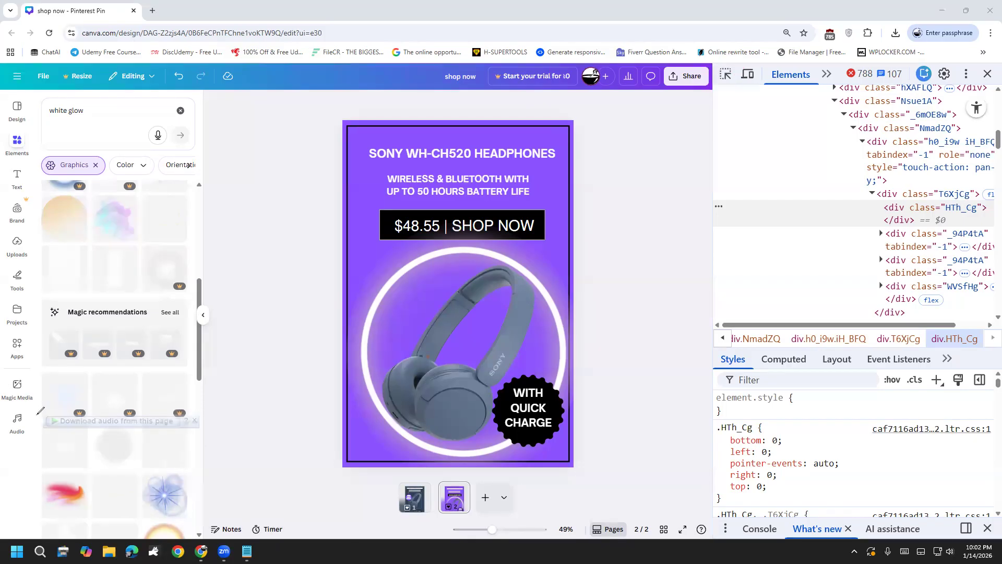
click(726, 76)
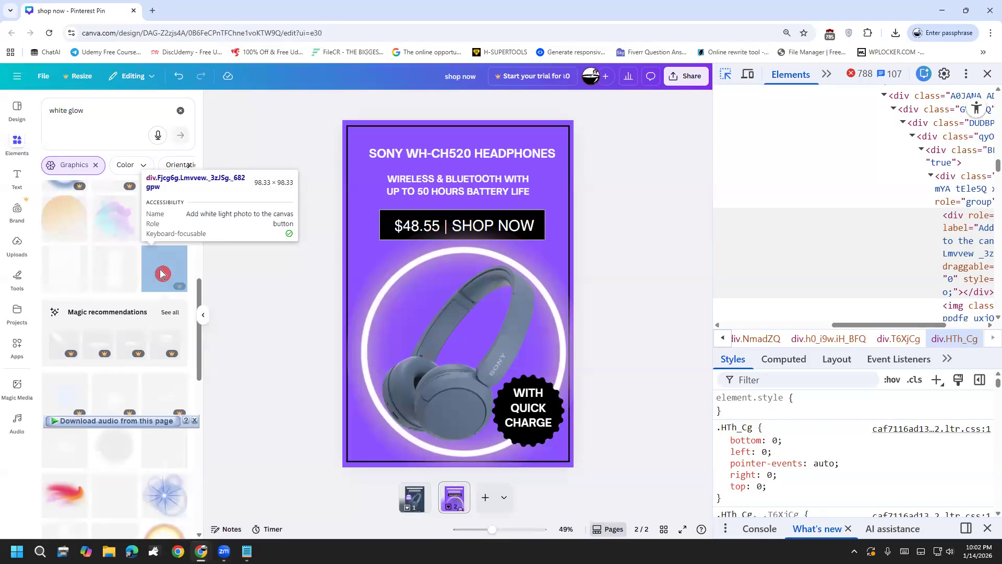
click(160, 272)
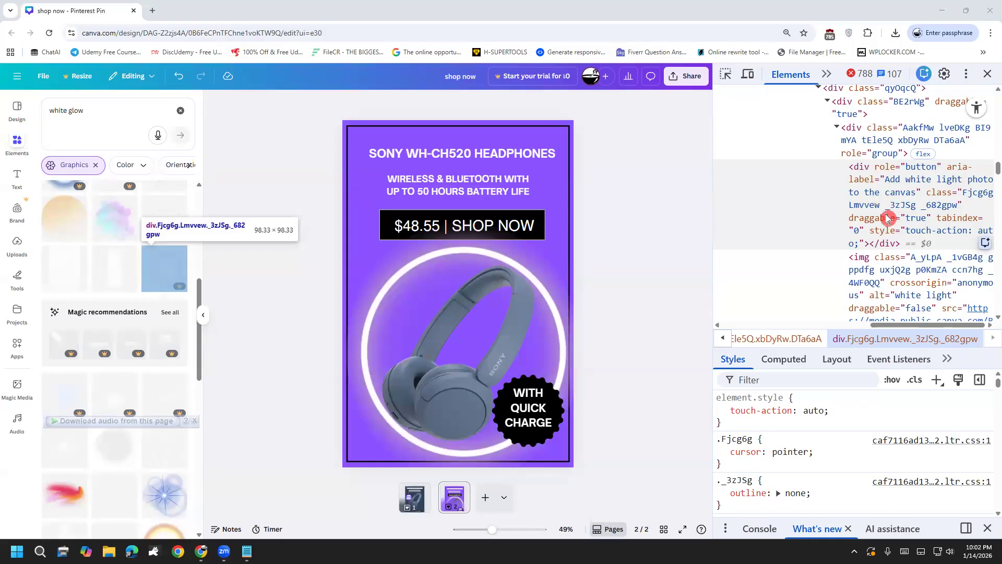
Open the source image of the inspected white light thumbnail, tl.png, in its own browser tab.
mouse_move(911, 320)
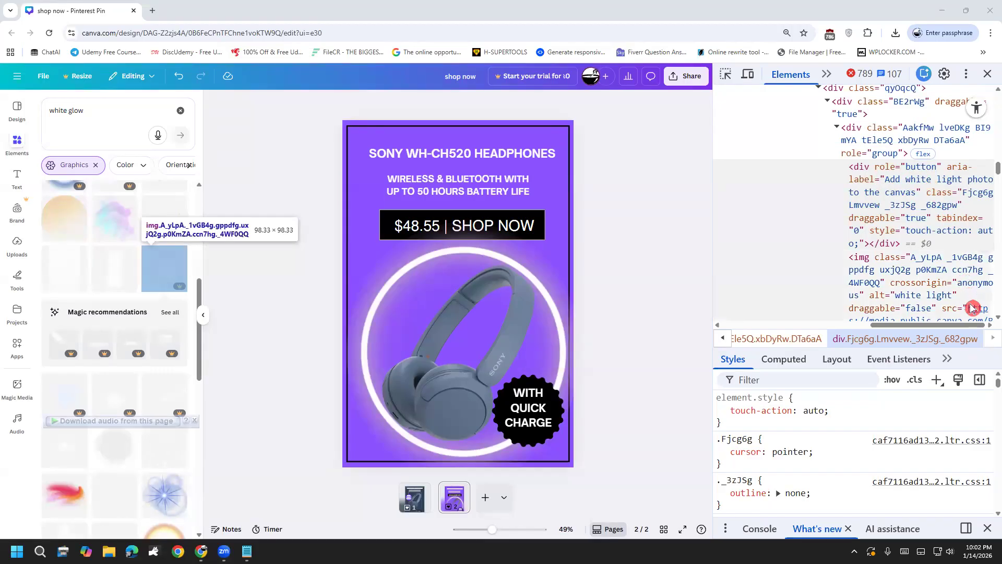
mouse_move(973, 309)
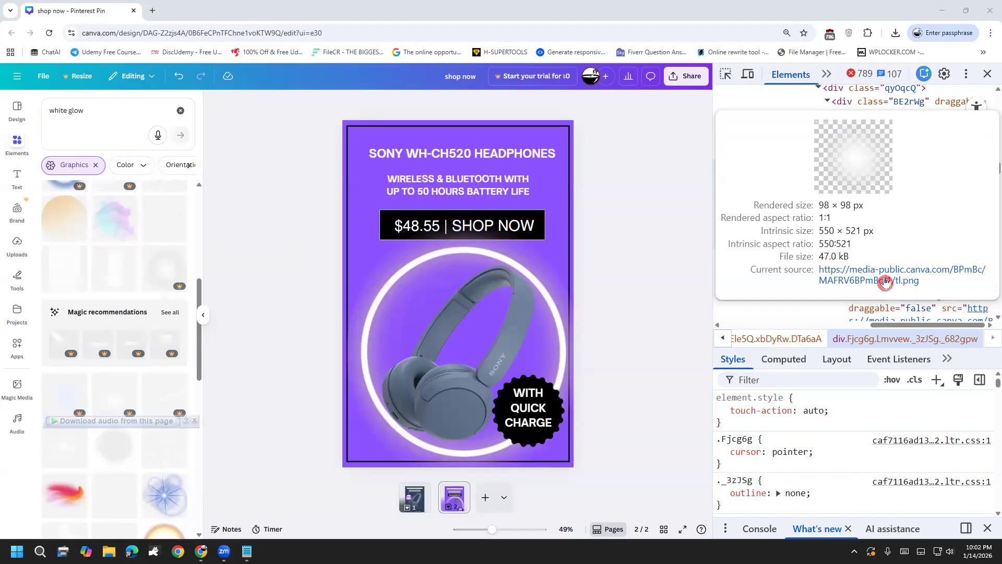
click(886, 282)
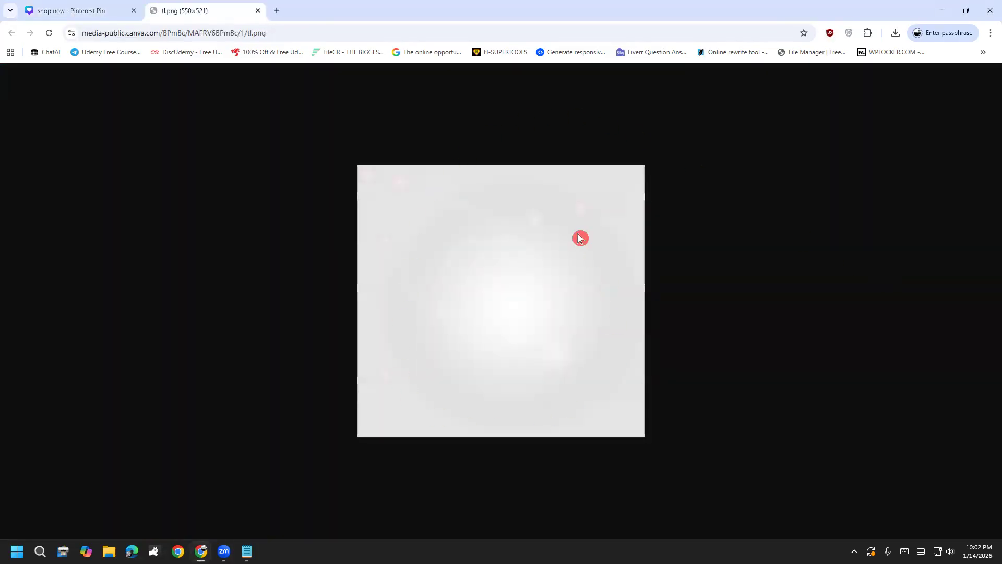
Save the white light image to the Desktop as tl (1).webp, and close the image tab and developer tools.
right_click(483, 314)
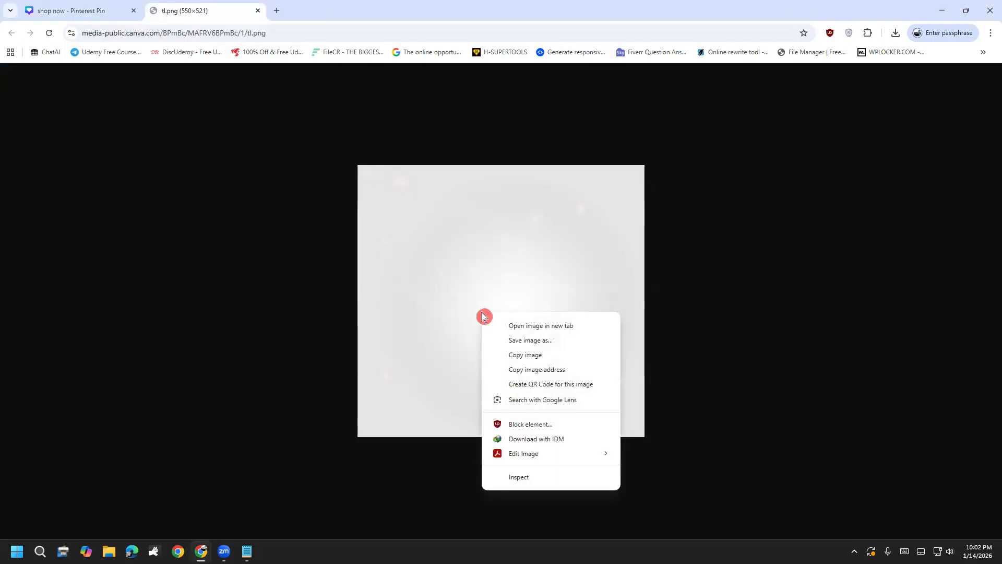
click(536, 341)
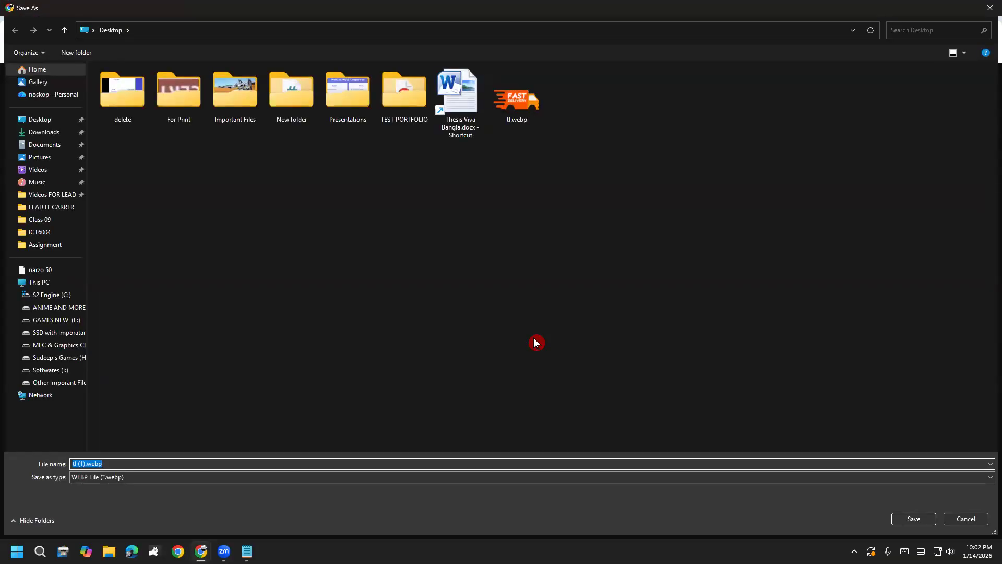
click(899, 522)
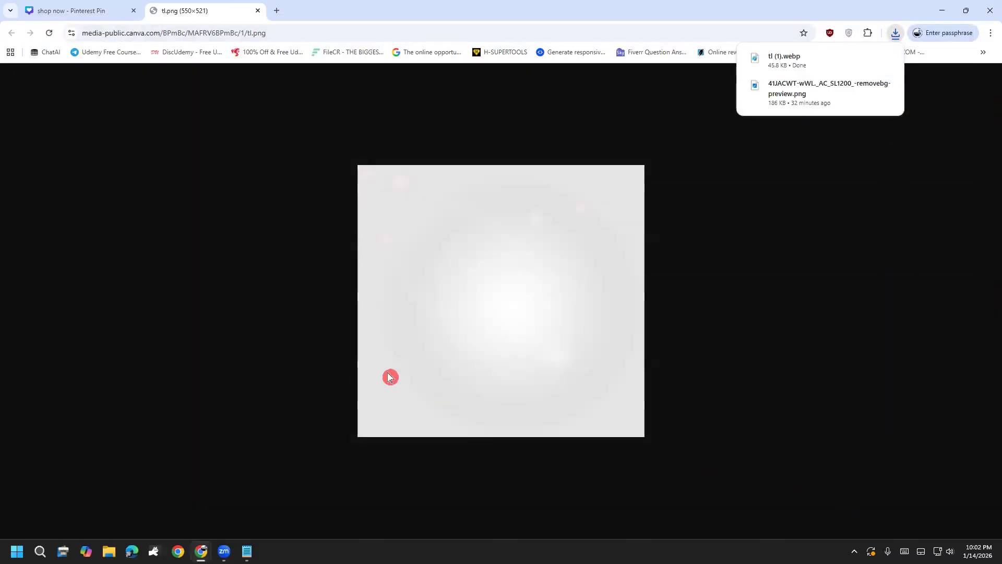
click(258, 10)
click(989, 76)
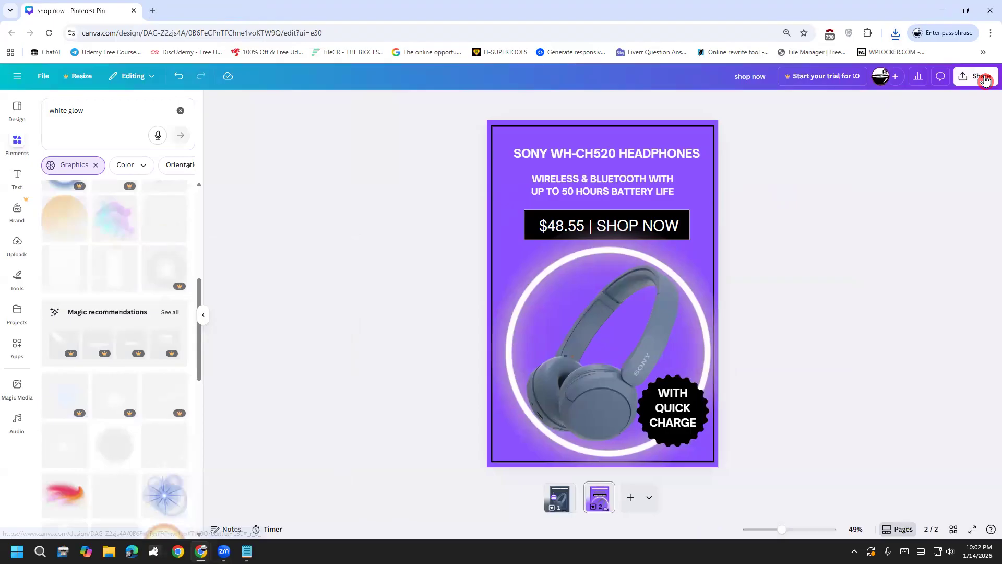
Clear the element search and upload tl (1).webp from the Desktop to the design's uploads.
click(186, 116)
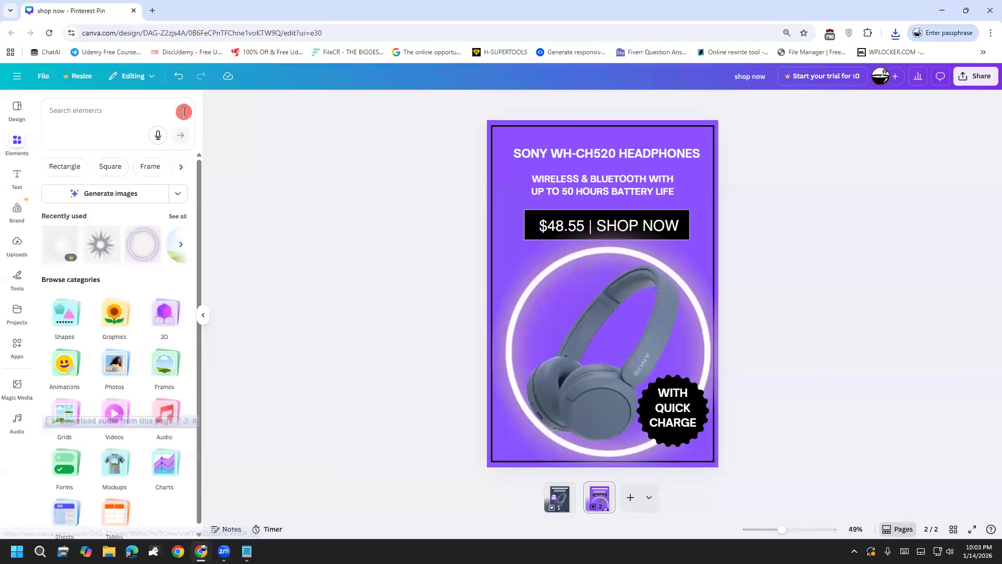
click(8, 249)
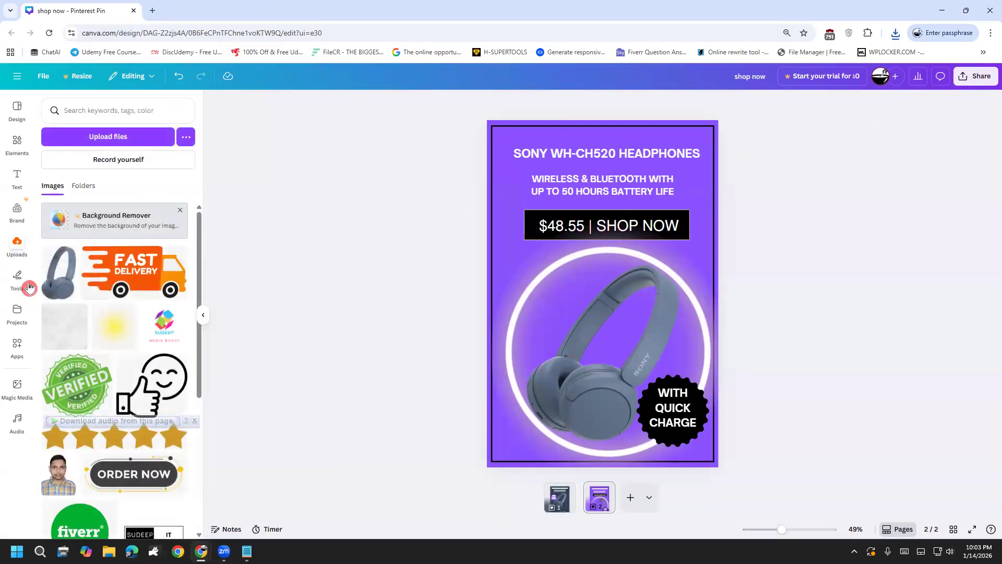
click(139, 145)
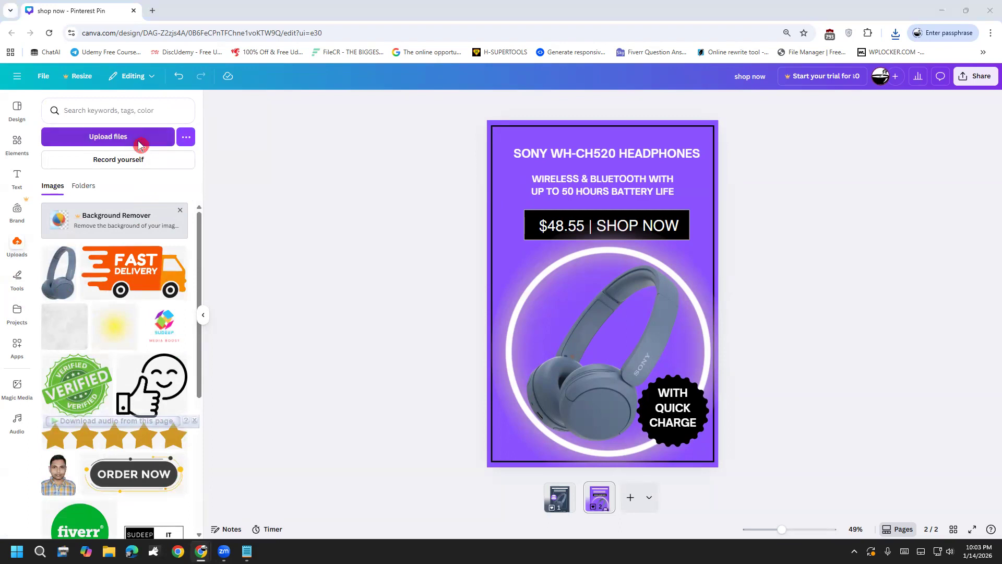
click(44, 120)
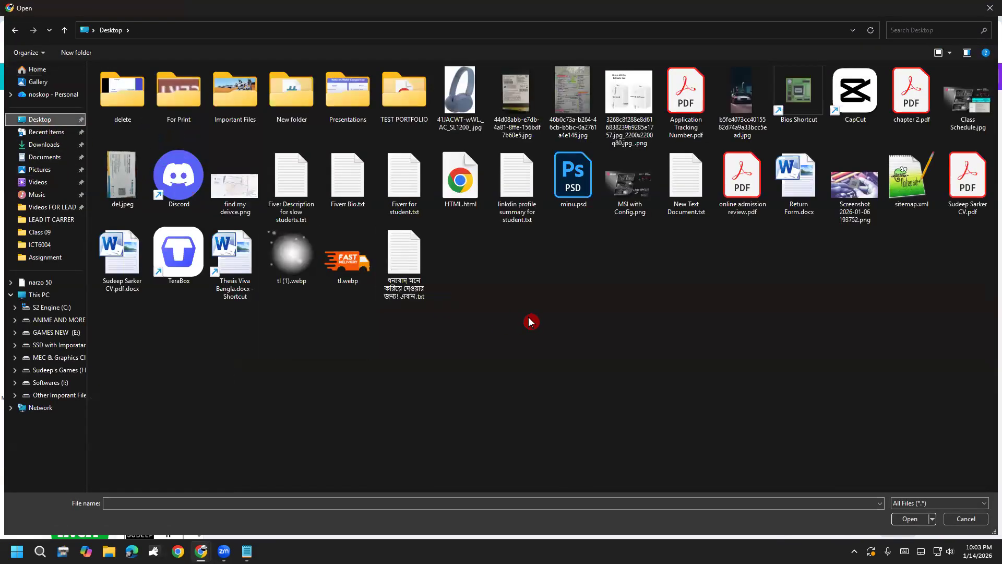
click(418, 264)
key(t)
key(t)
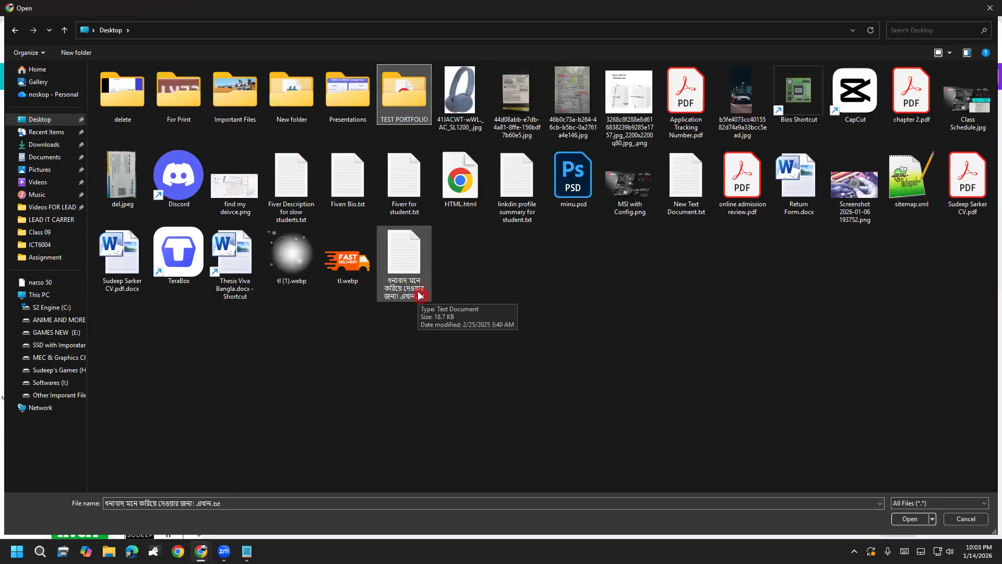
key(t)
key(t)
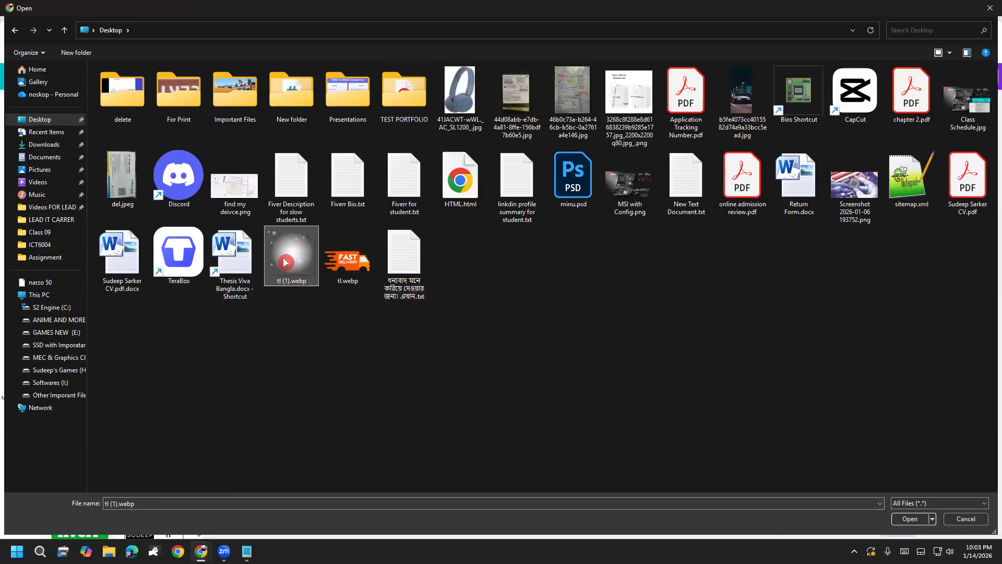
double_click(284, 259)
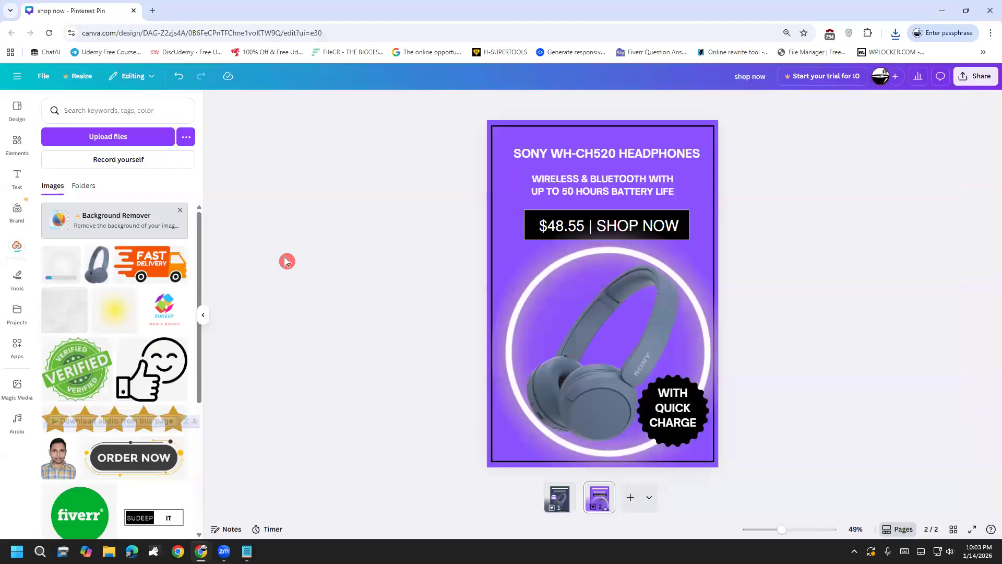
Search the elements library for "frame".
click(17, 155)
click(125, 116)
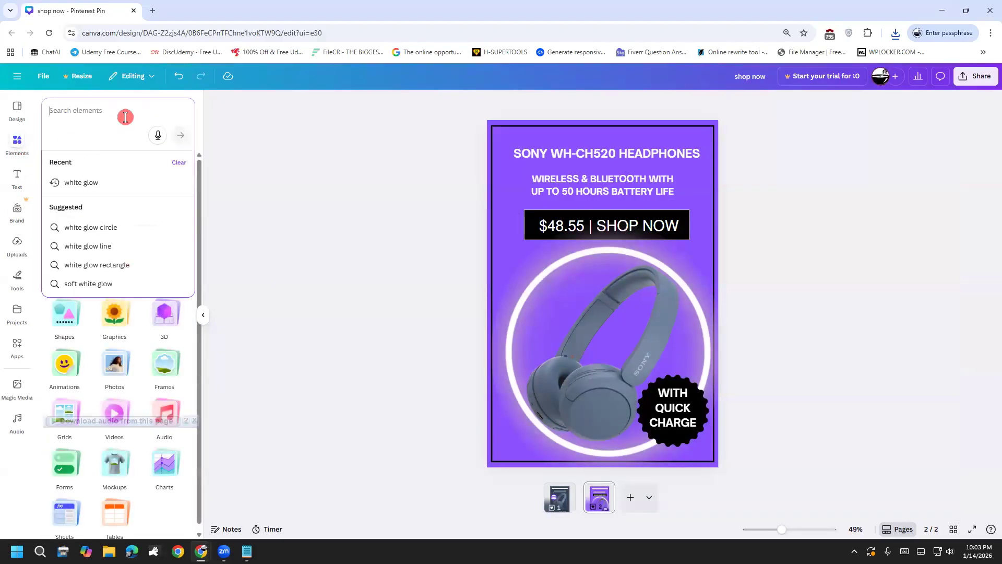
text(fra)
click(98, 181)
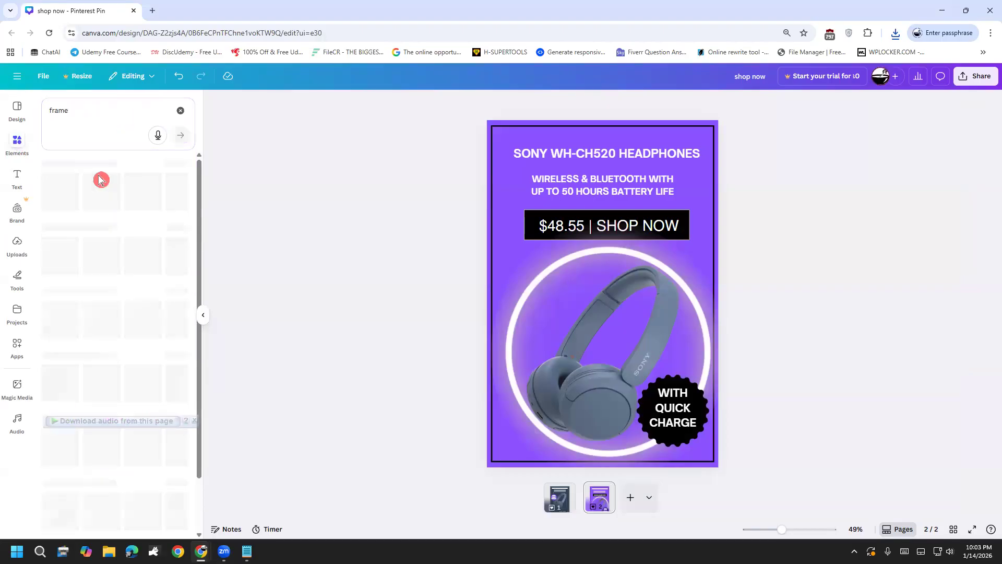
Add a circular frame over the headphones on the pin and fill it with the uploaded white glow image.
click(142, 247)
drag(603, 353, 731, 387)
key(ctrl+z)
drag(645, 337, 597, 317)
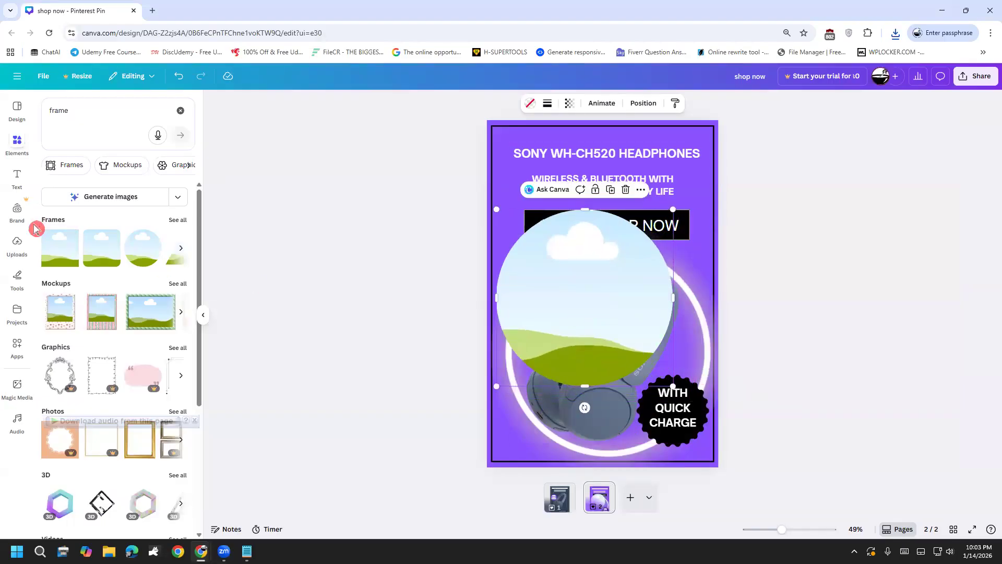
click(18, 245)
drag(64, 272, 566, 317)
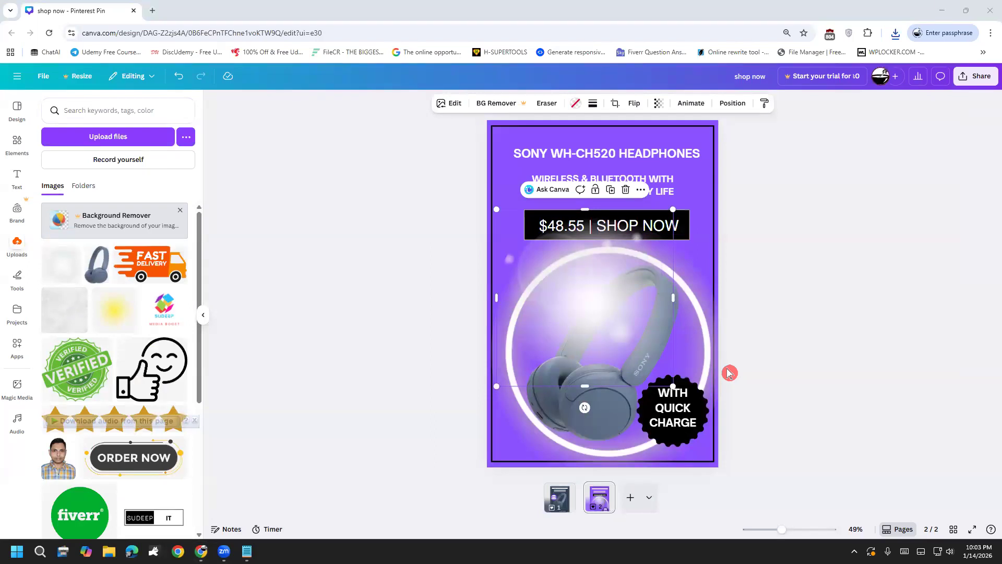
Send the white glow layer directly behind the headphones, centre it on the ring and enlarge it slightly beyond the ring.
click(732, 103)
drag(160, 275, 157, 342)
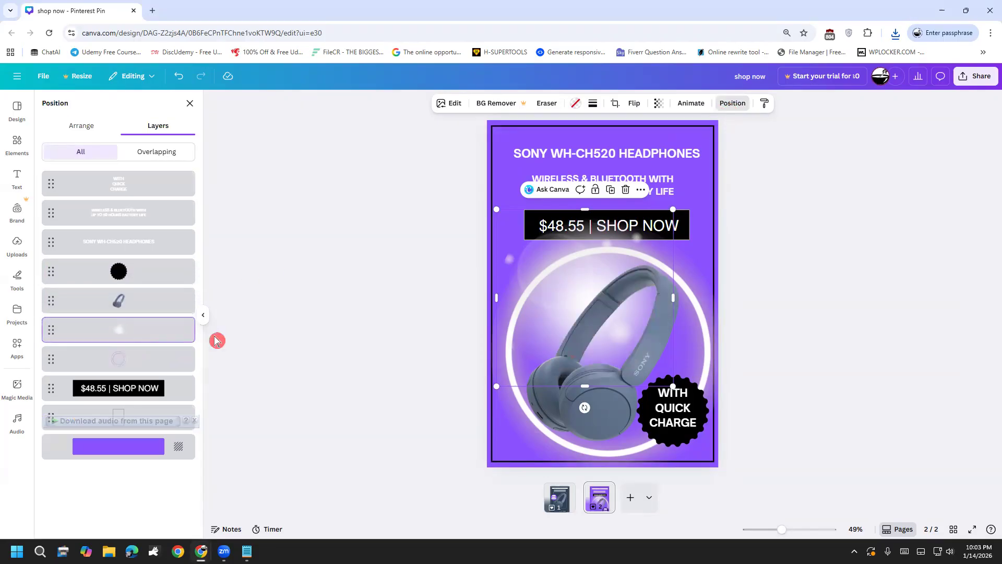
drag(548, 280, 574, 331)
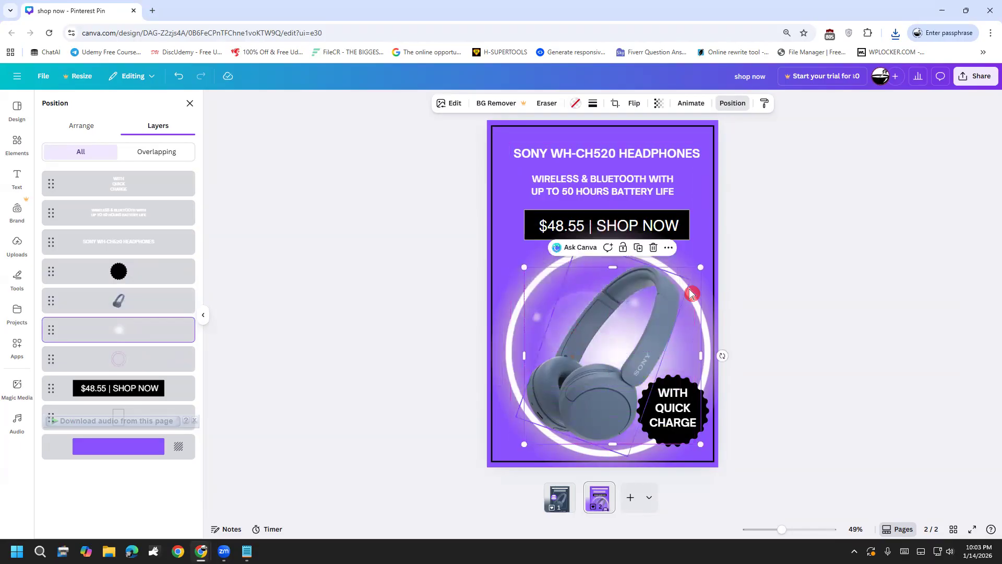
drag(701, 265, 730, 256)
click(760, 230)
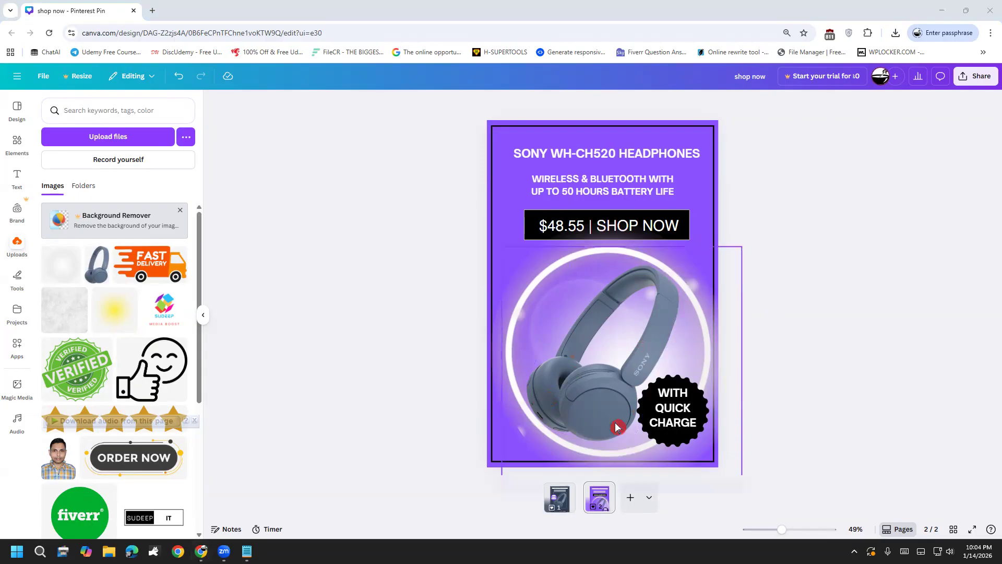
click(561, 494)
click(596, 495)
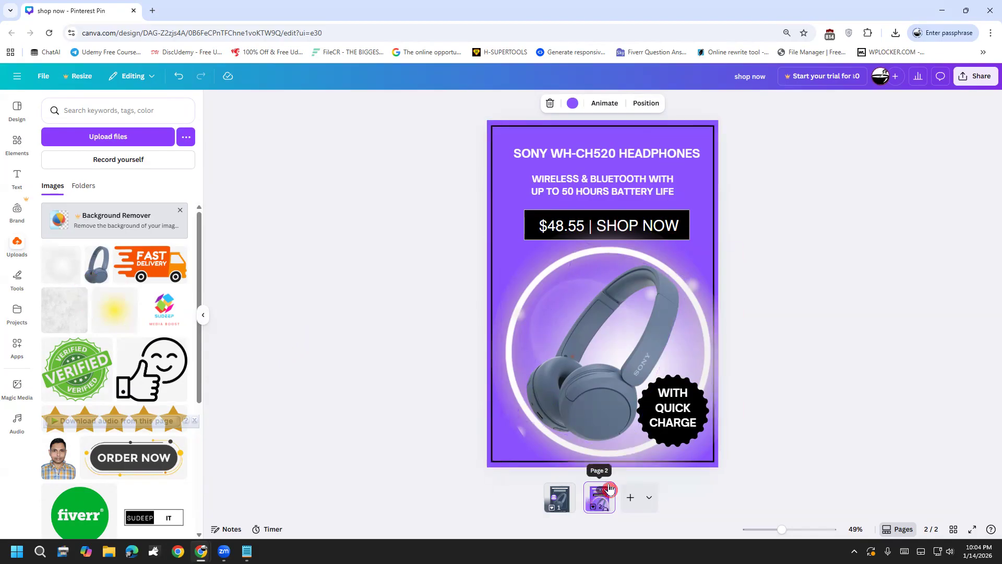
click(563, 504)
click(592, 508)
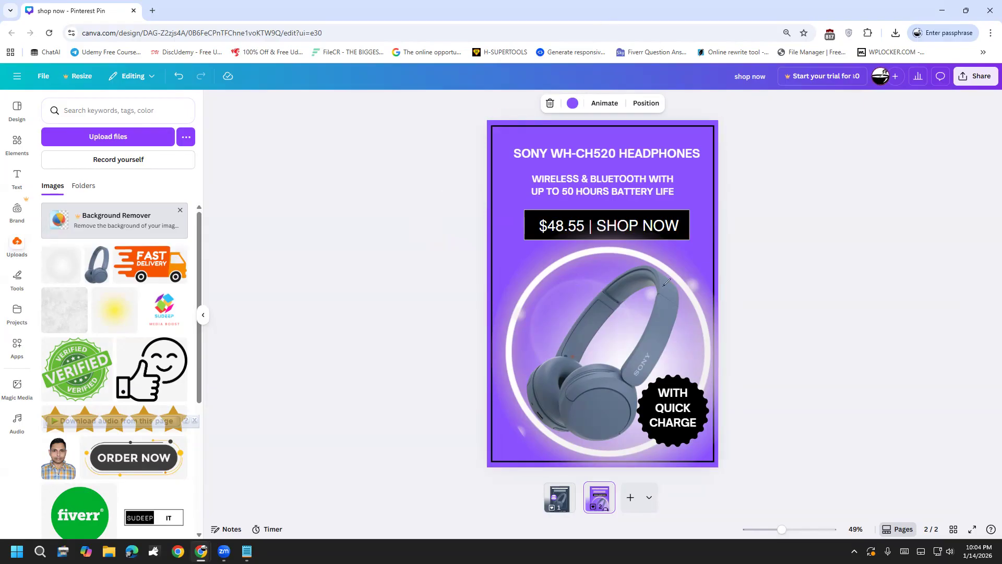
drag(554, 265, 632, 322)
drag(609, 266, 661, 299)
drag(651, 244, 571, 312)
mouse_move(640, 255)
mouse_down()
mouse_move(648, 284)
mouse_move(661, 266)
mouse_move(604, 340)
mouse_up()
drag(581, 375, 673, 357)
mouse_move(579, 402)
mouse_down()
mouse_move(644, 318)
mouse_move(535, 381)
mouse_up()
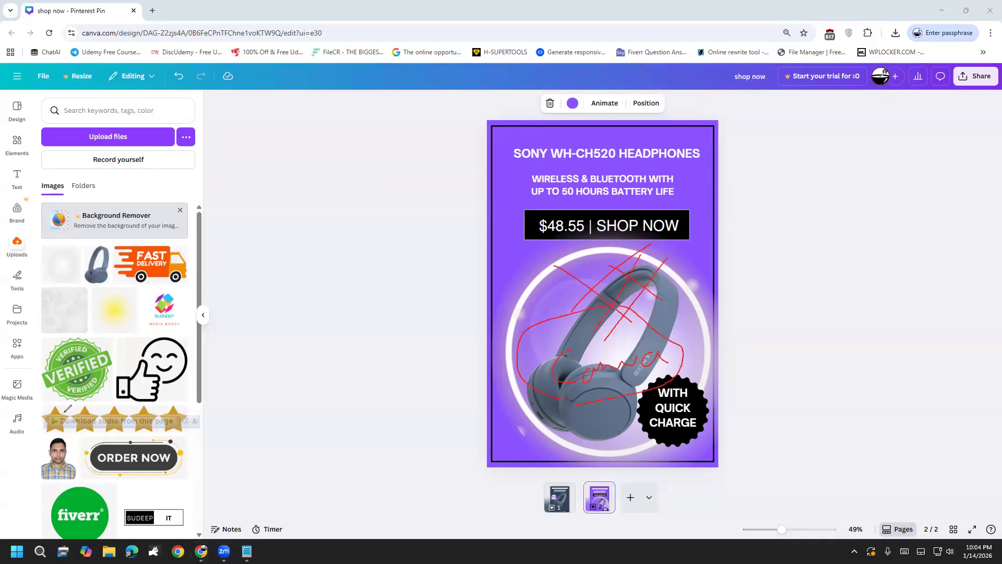
click(43, 340)
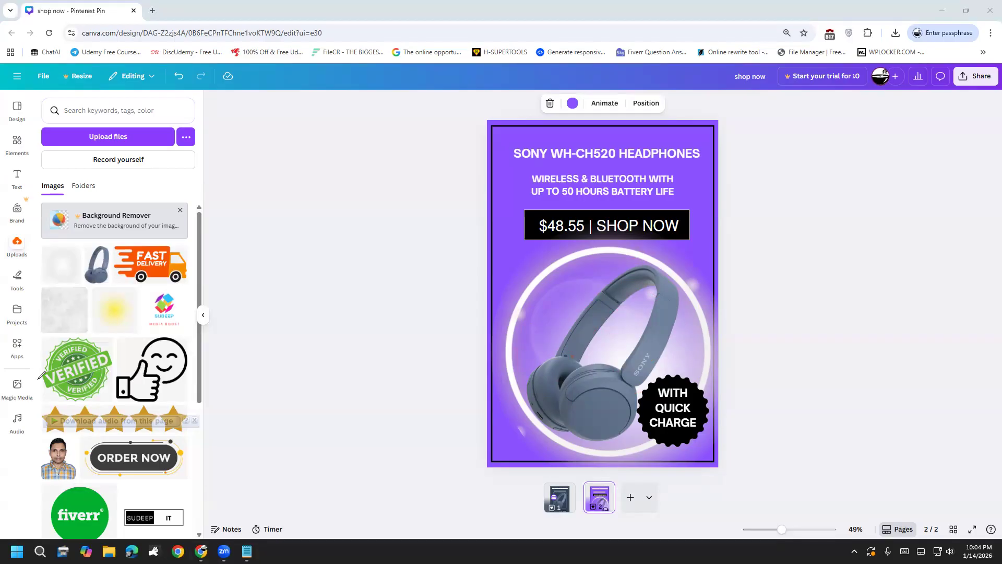
click(313, 384)
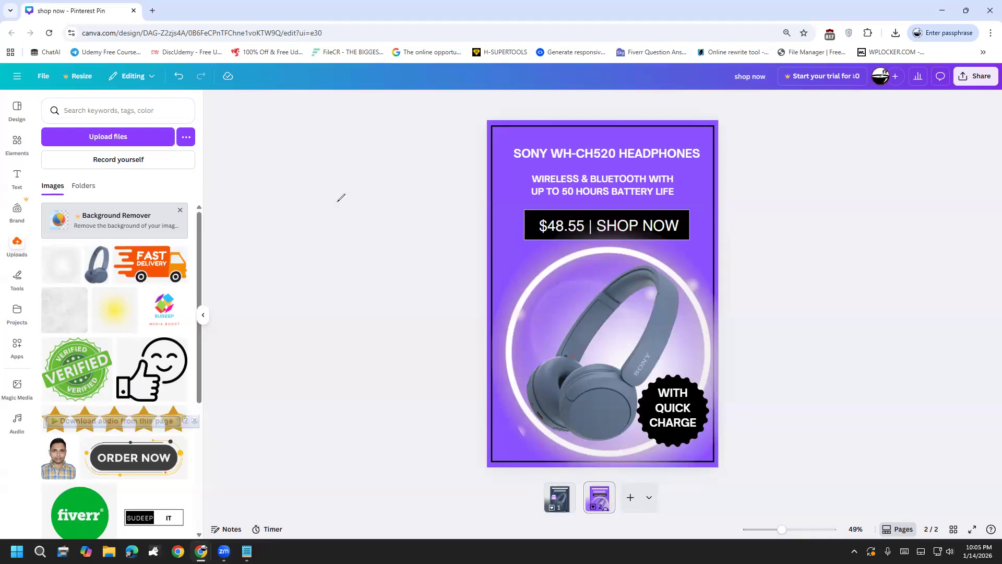
mouse_move(334, 223)
mouse_down()
mouse_move(410, 214)
mouse_move(397, 302)
mouse_move(411, 275)
mouse_up()
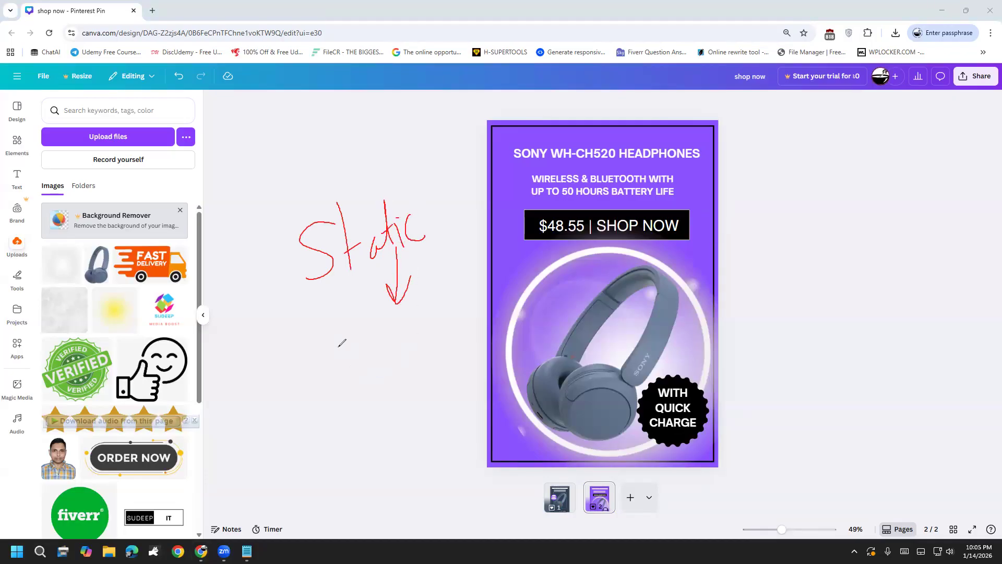
mouse_move(339, 344)
mouse_down()
mouse_move(348, 395)
mouse_move(352, 337)
mouse_up()
mouse_move(348, 394)
mouse_down()
mouse_move(388, 357)
mouse_move(379, 386)
mouse_move(386, 352)
mouse_move(401, 344)
mouse_move(413, 364)
mouse_move(419, 338)
mouse_move(440, 347)
mouse_up()
mouse_move(377, 402)
mouse_down()
mouse_move(386, 420)
mouse_move(411, 385)
mouse_move(395, 417)
mouse_move(417, 412)
mouse_move(426, 380)
mouse_move(457, 391)
mouse_up()
click(410, 372)
mouse_move(359, 461)
mouse_down()
mouse_move(448, 303)
mouse_move(298, 334)
mouse_move(404, 468)
mouse_up()
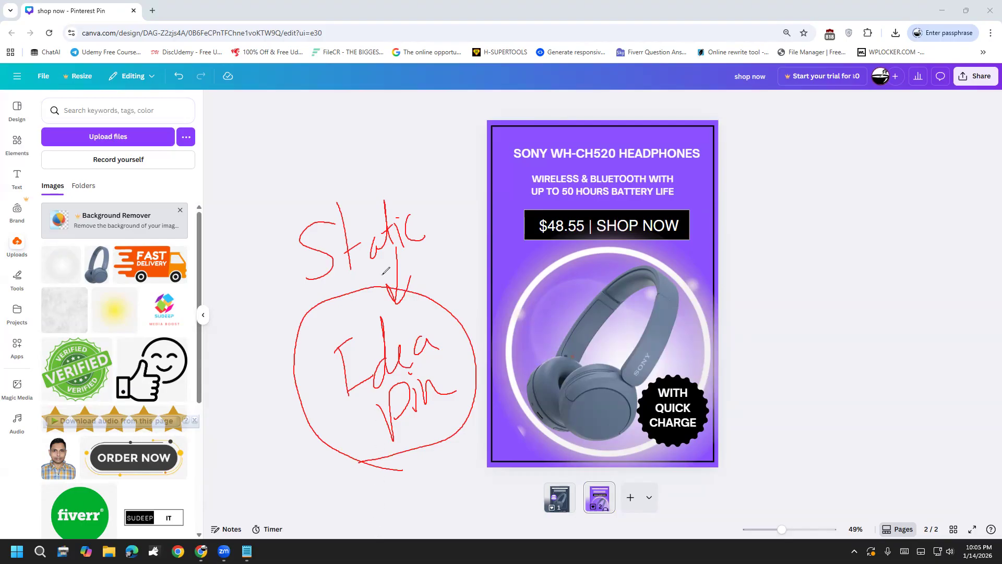
mouse_move(312, 180)
mouse_down()
mouse_move(339, 189)
mouse_move(323, 157)
mouse_move(364, 154)
mouse_move(342, 158)
mouse_move(361, 178)
mouse_move(353, 162)
mouse_move(368, 134)
mouse_move(386, 152)
mouse_move(383, 131)
mouse_move(406, 137)
mouse_move(408, 160)
mouse_move(404, 125)
mouse_move(422, 141)
mouse_move(429, 118)
mouse_up()
mouse_move(300, 214)
mouse_down()
mouse_move(349, 199)
mouse_move(451, 93)
mouse_move(327, 81)
mouse_move(262, 120)
mouse_move(254, 176)
mouse_move(291, 204)
mouse_move(327, 216)
mouse_up()
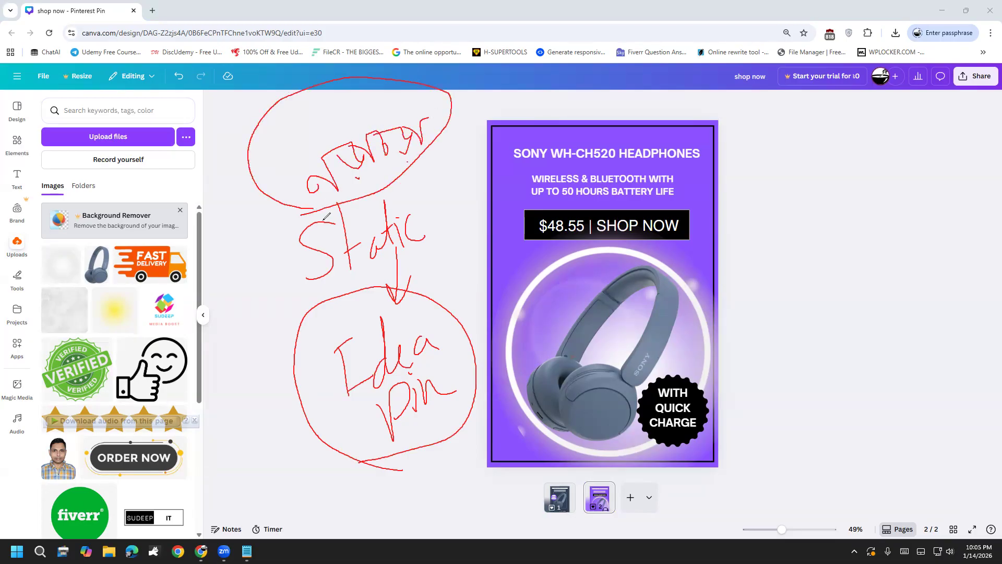
click(37, 364)
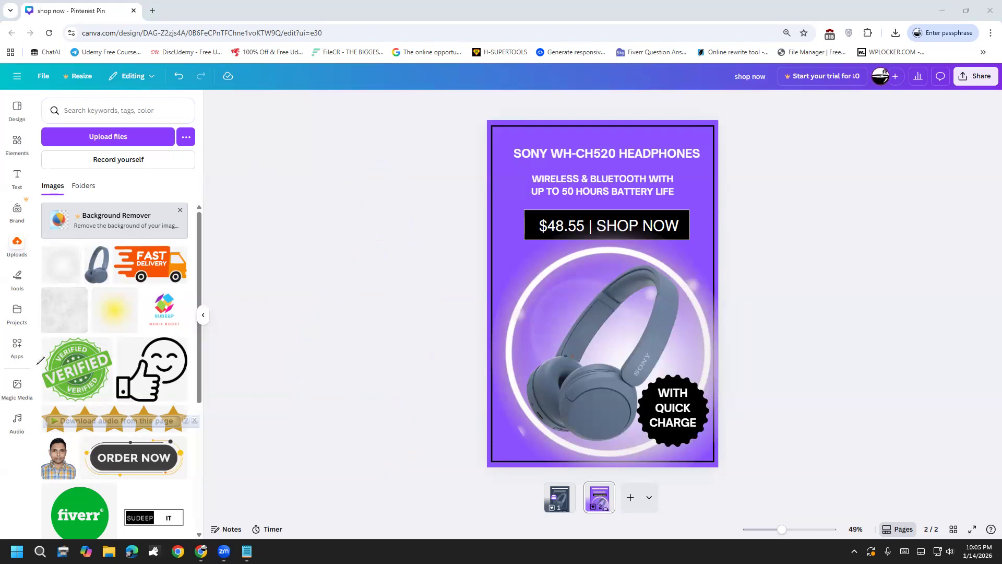
Duplicate page 2 of the design.
right_click(609, 489)
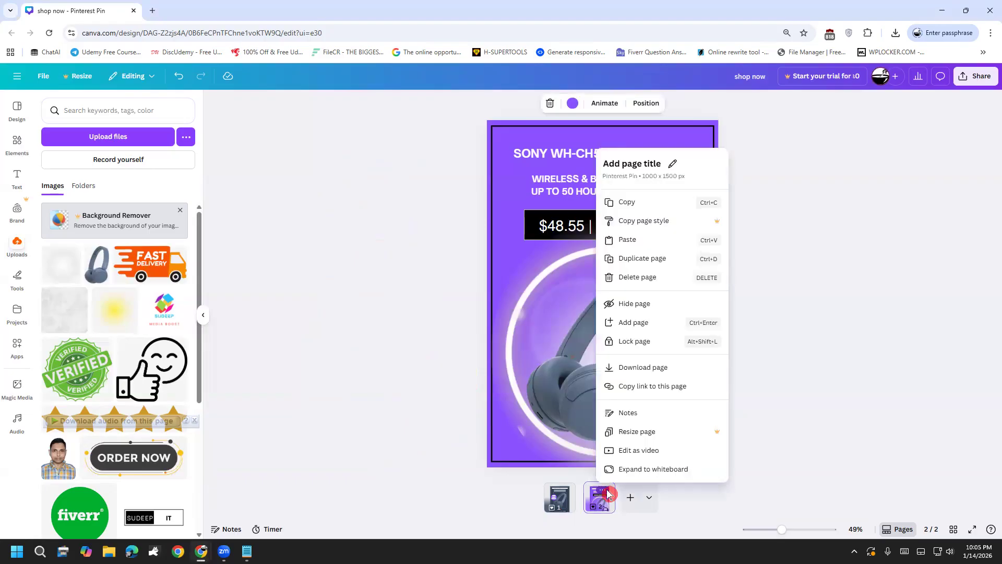
click(642, 268)
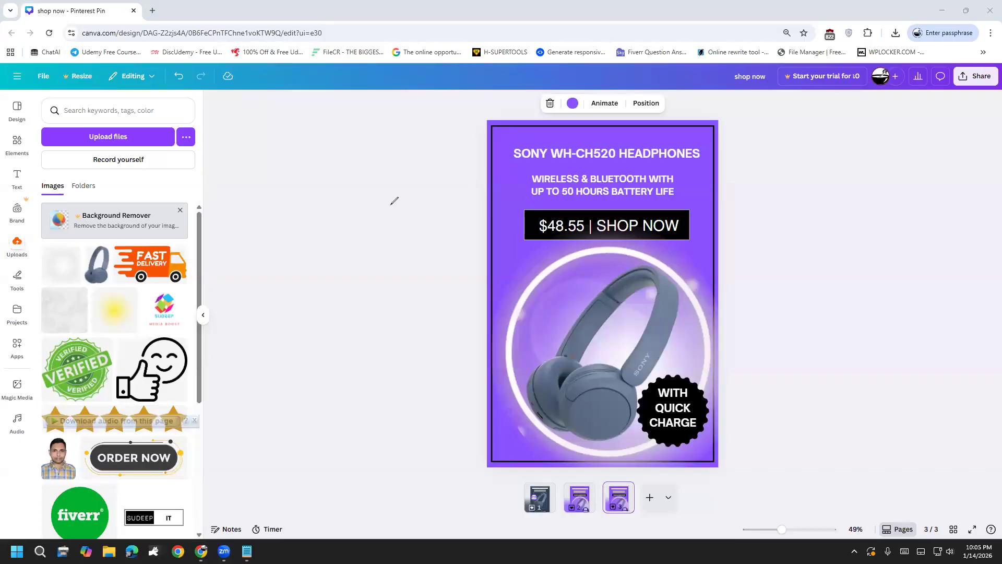
click(509, 245)
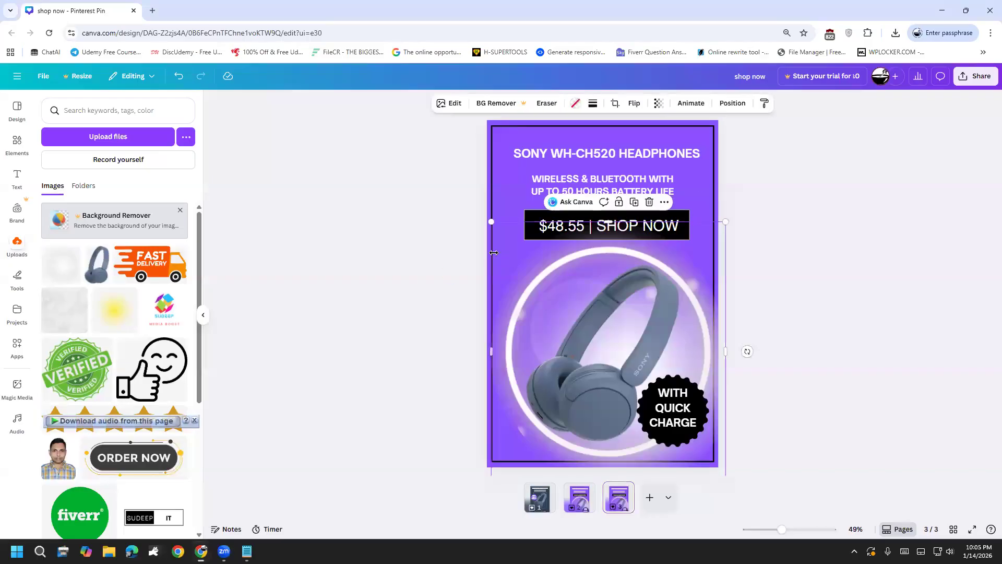
click(495, 157)
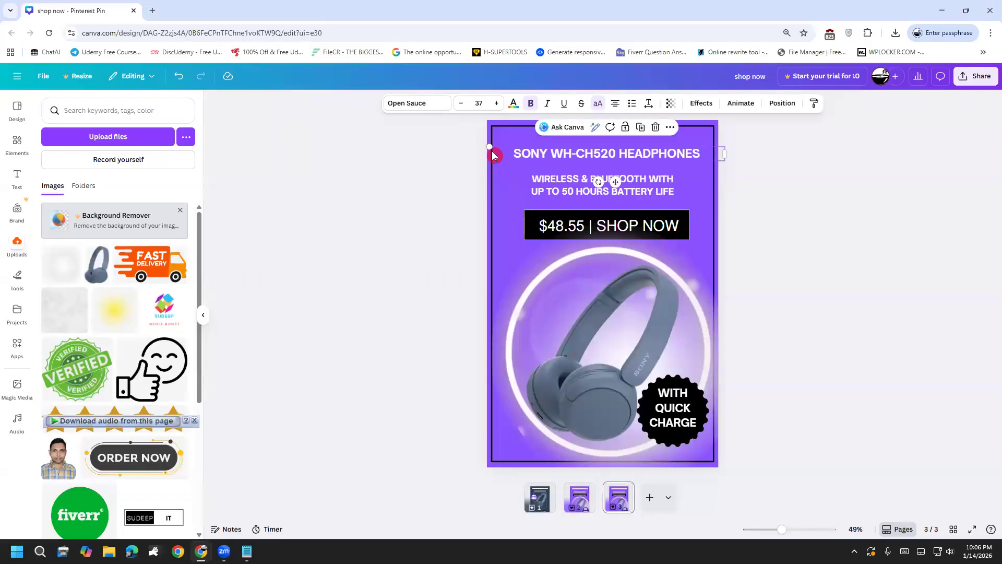
click(476, 203)
click(490, 205)
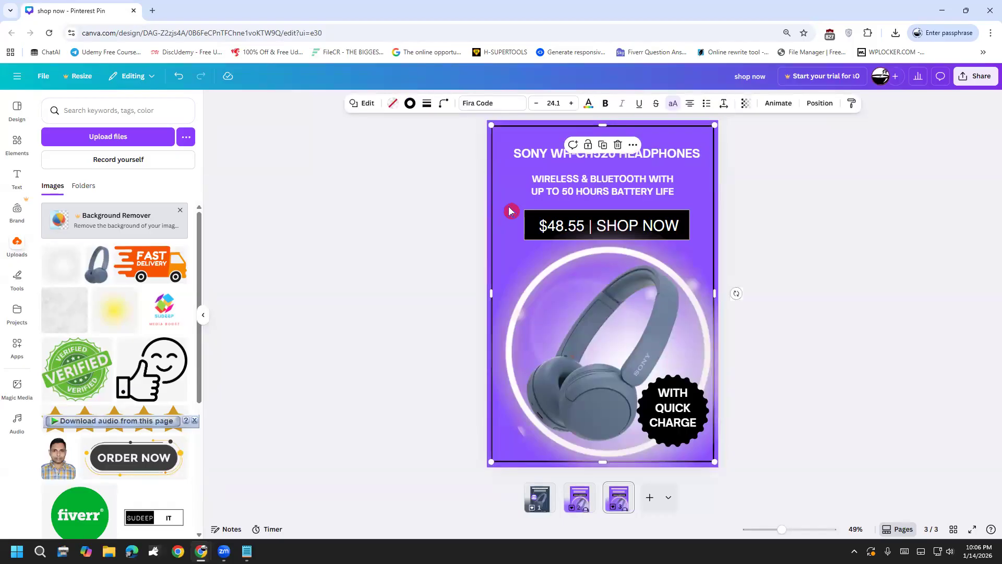
click(536, 156)
click(535, 190)
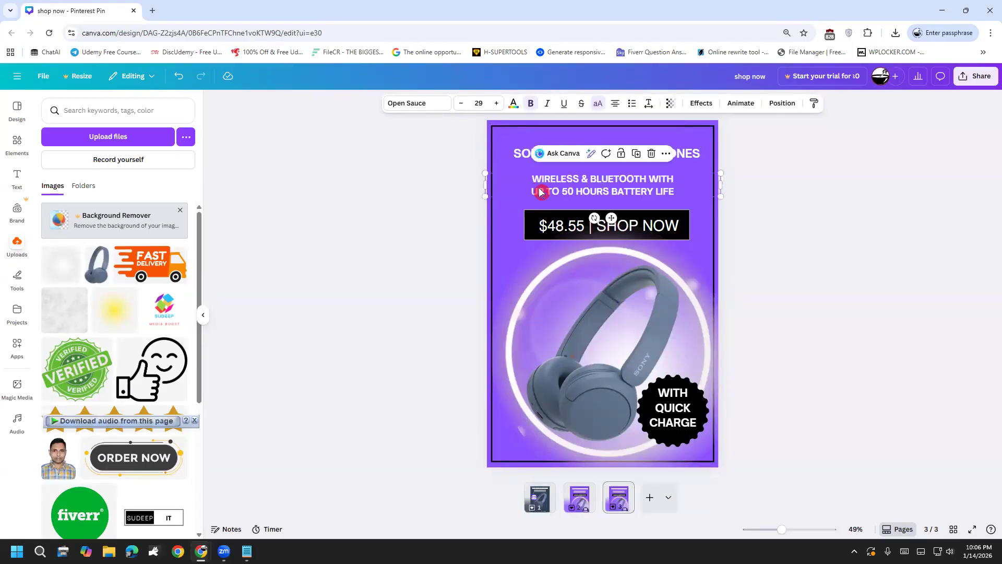
click(532, 225)
click(528, 309)
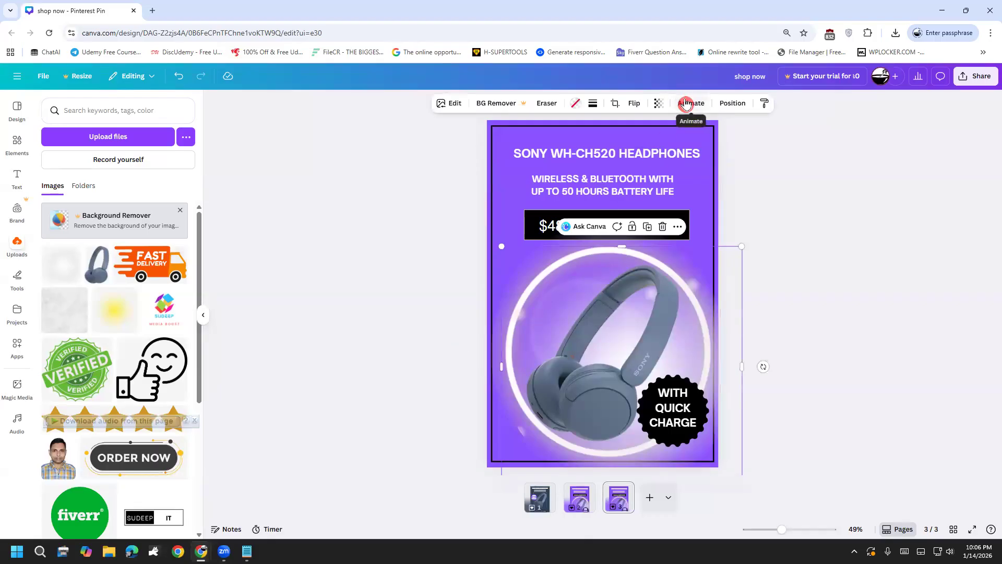
click(388, 347)
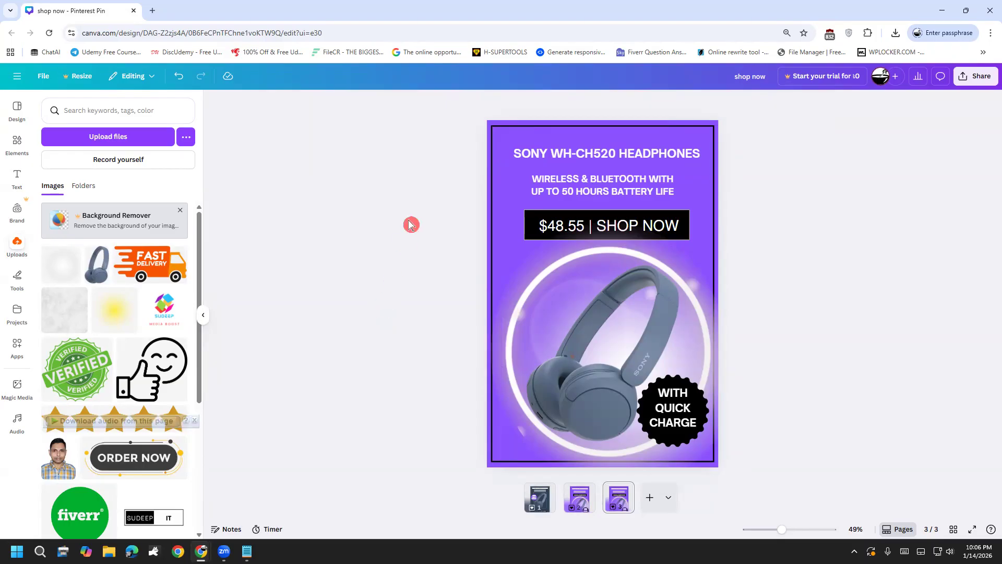
drag(407, 109, 793, 466)
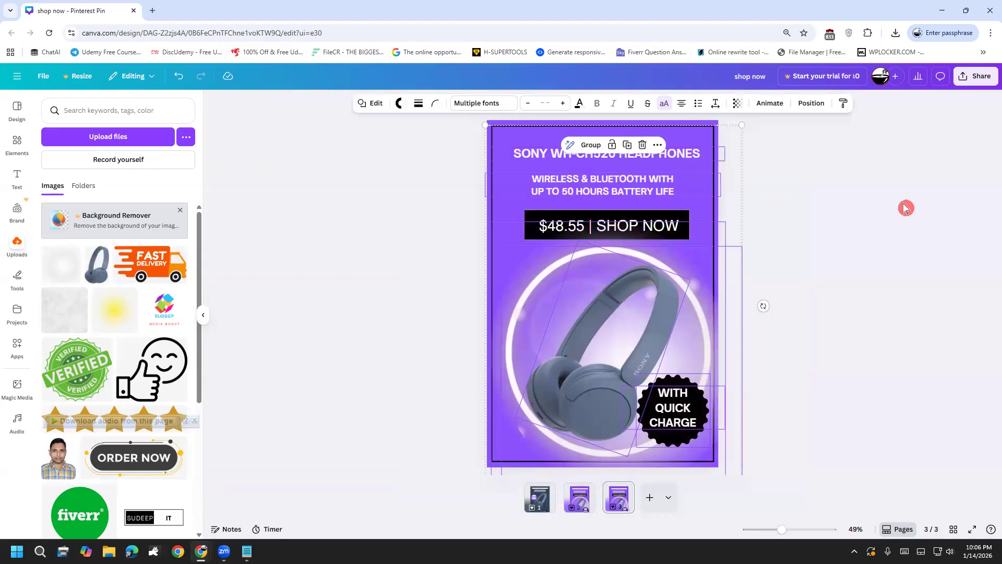
click(747, 196)
click(714, 172)
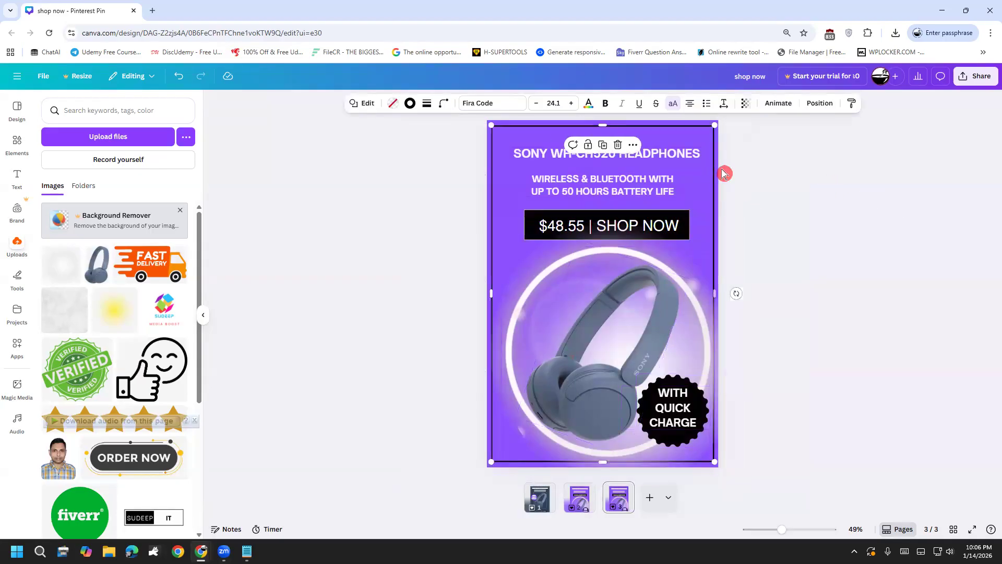
click(725, 173)
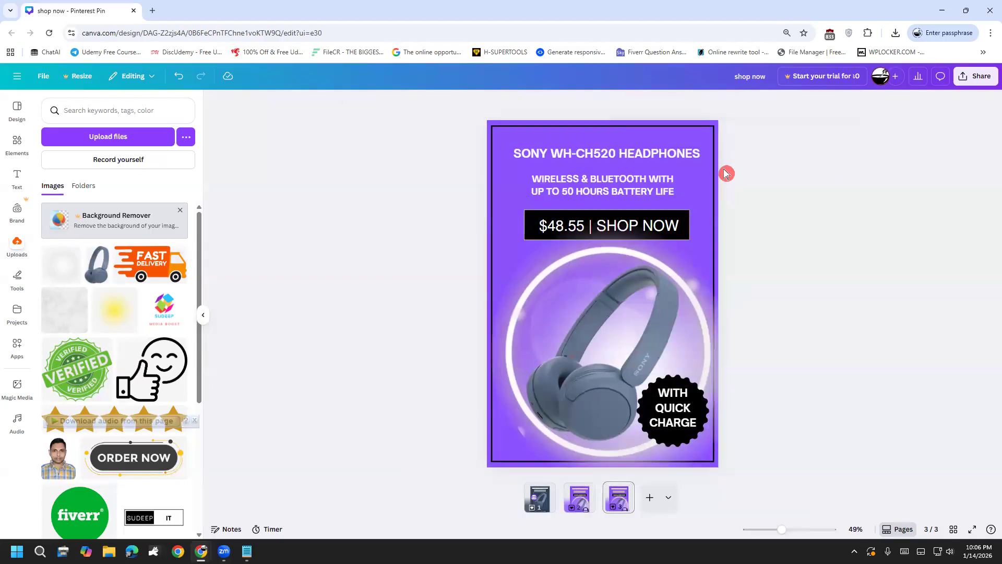
Apply the Blur animation on enter to all elements of the duplicated page 3, and close the animation options.
drag(421, 112, 765, 465)
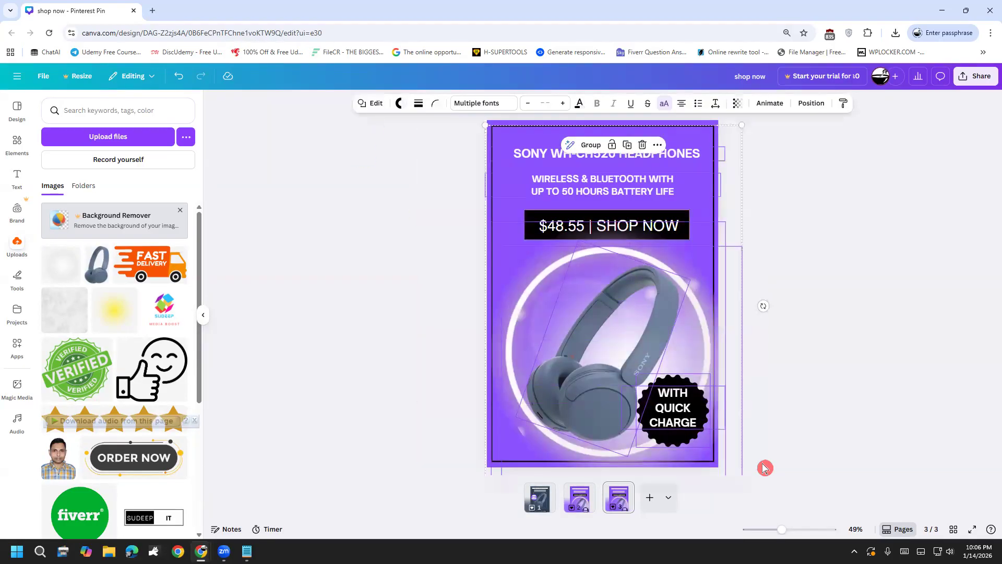
click(766, 103)
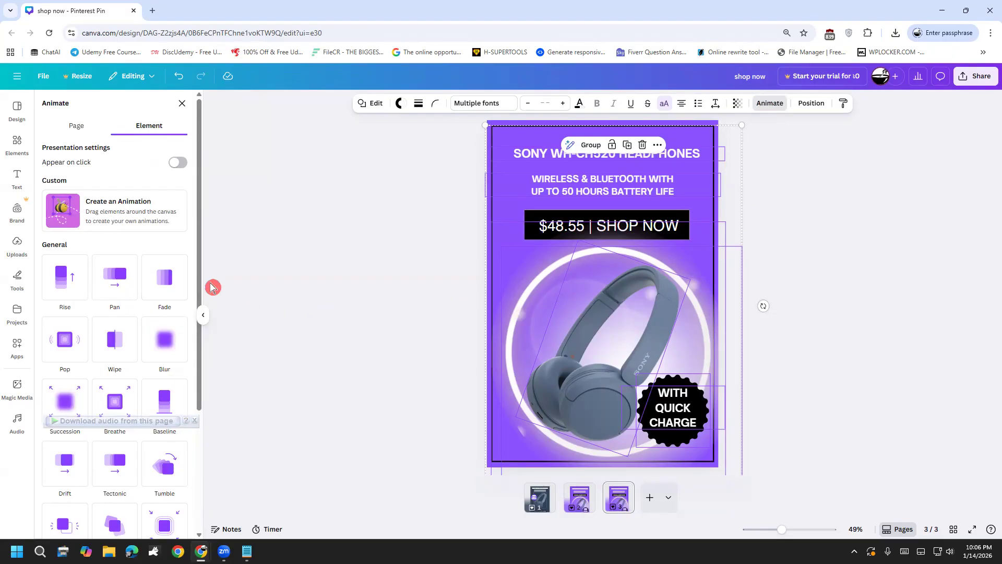
scroll(204, 279, down, 2)
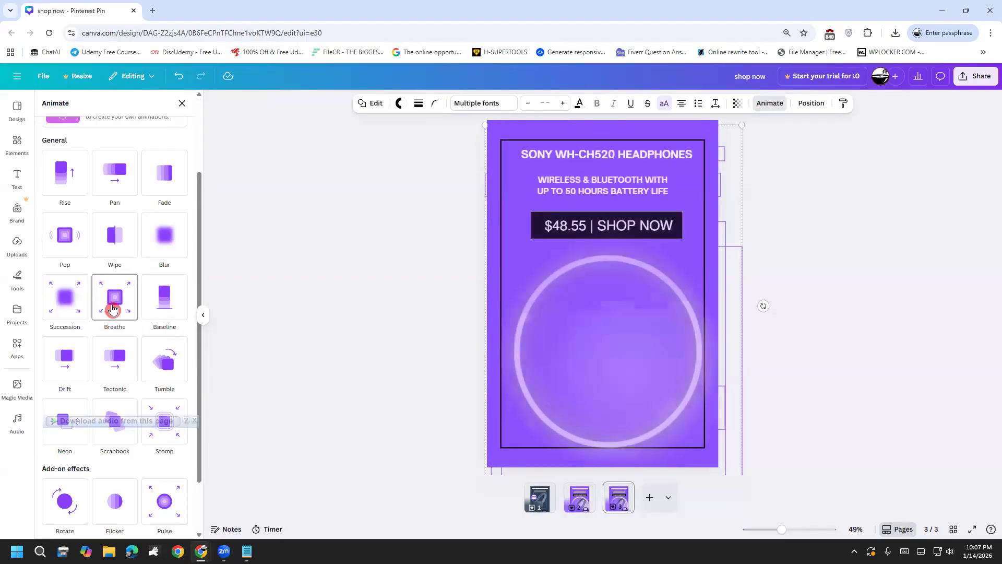
click(175, 245)
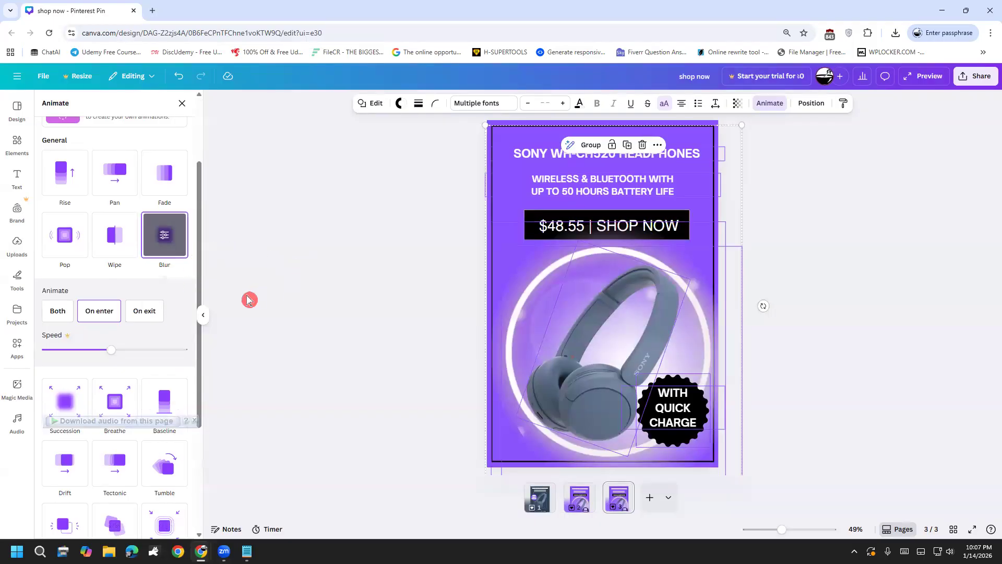
click(345, 344)
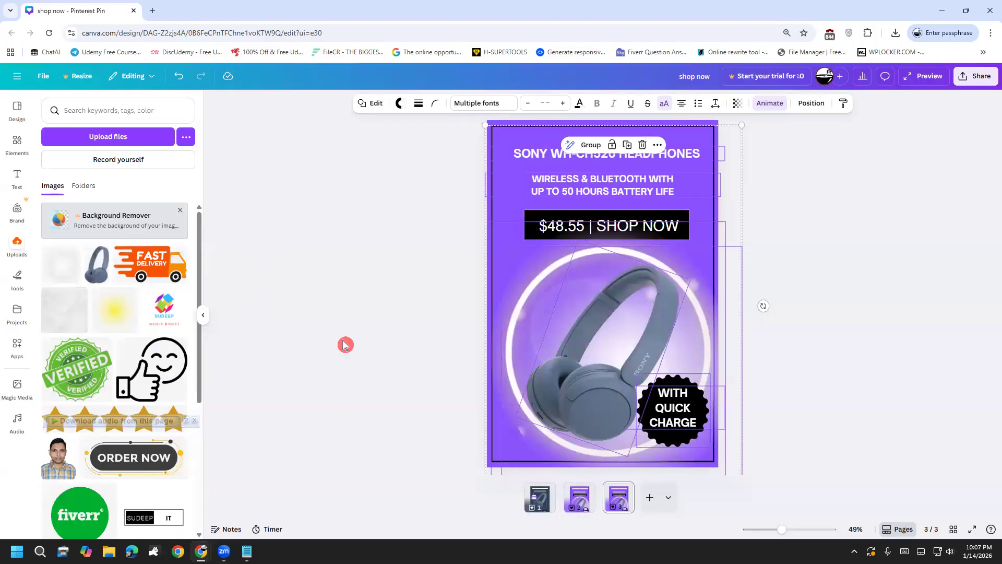
click(345, 344)
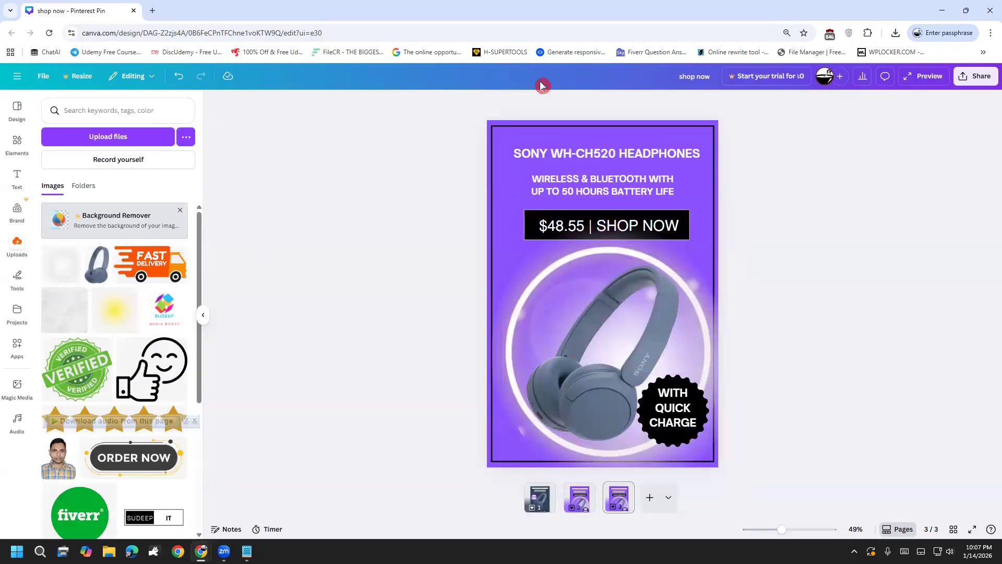
drag(706, 150, 737, 156)
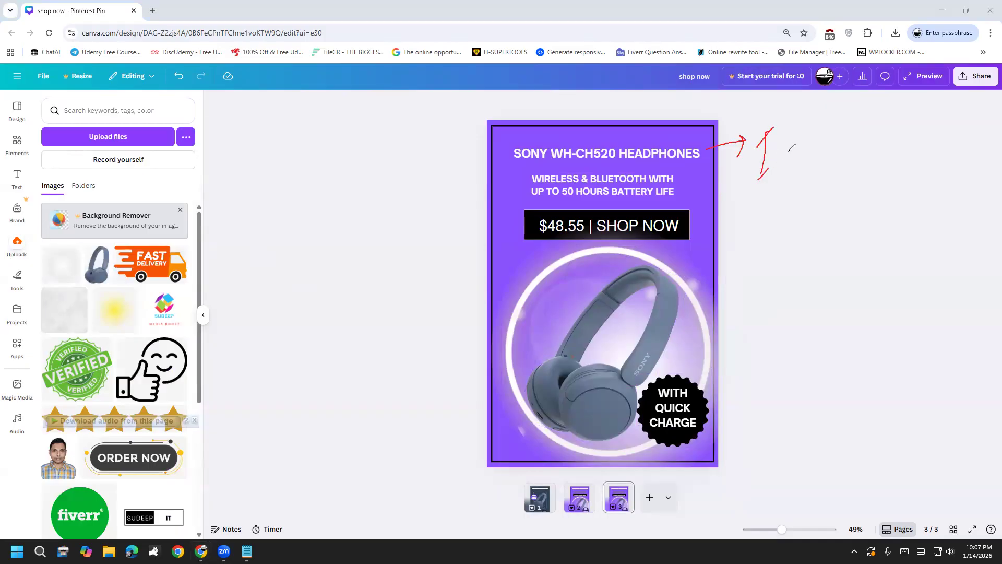
mouse_move(812, 205)
mouse_down()
mouse_move(853, 128)
mouse_move(746, 118)
mouse_up()
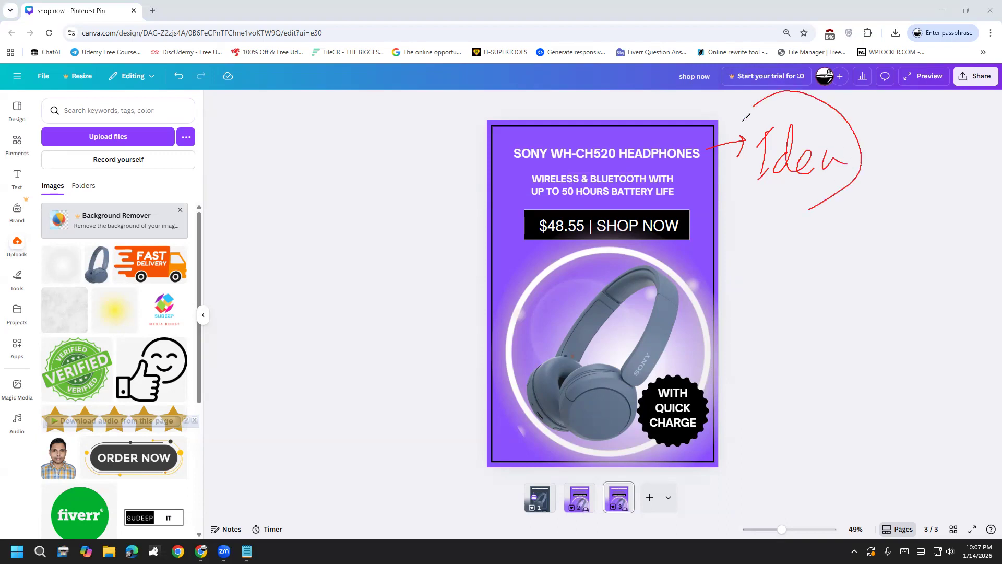
click(5, 389)
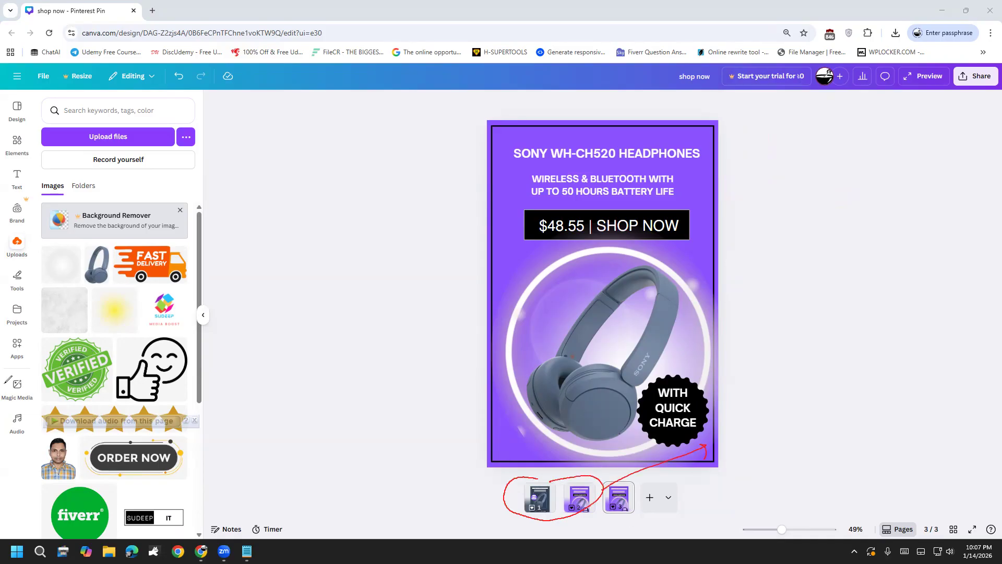
click(5, 384)
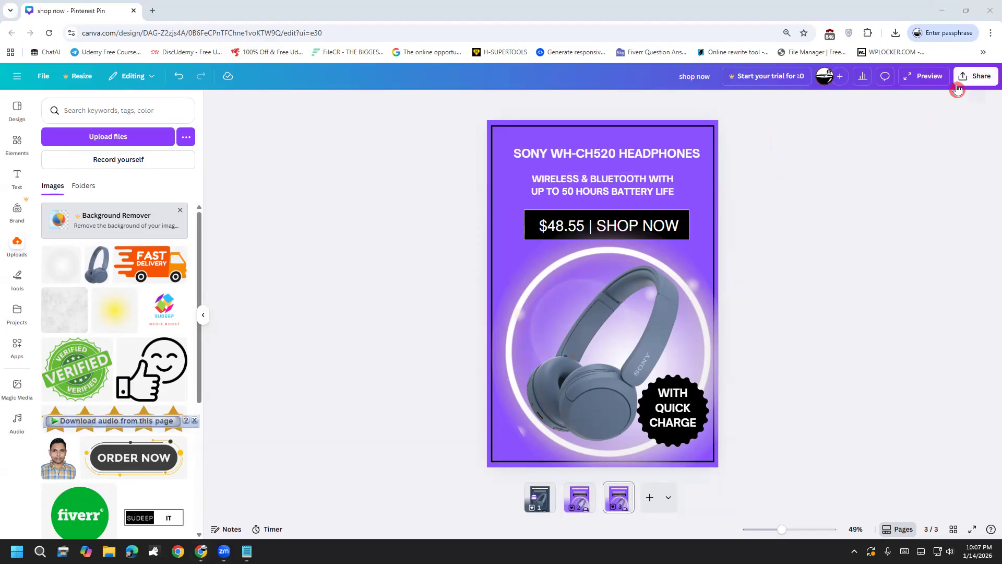
click(531, 504)
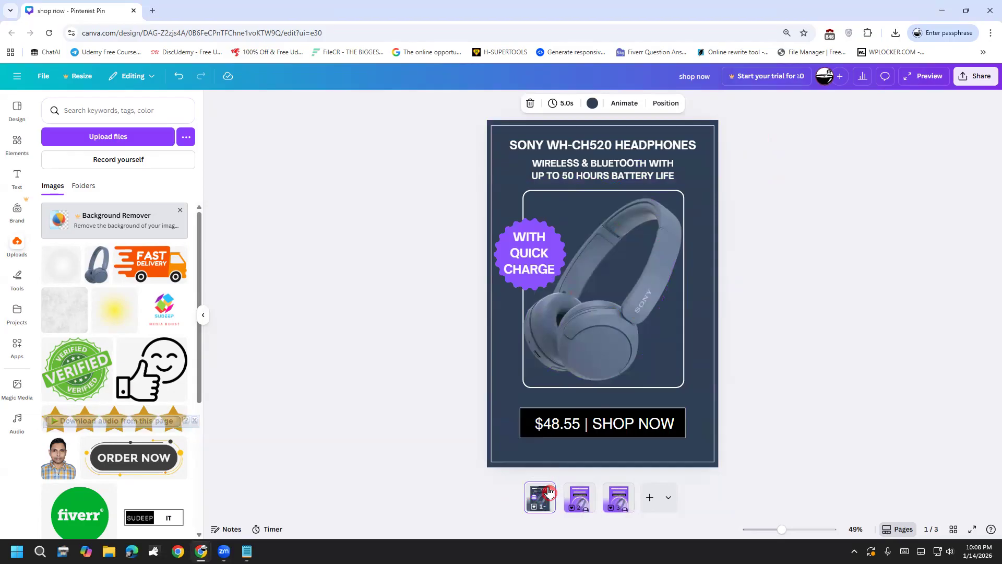
right_click(548, 491)
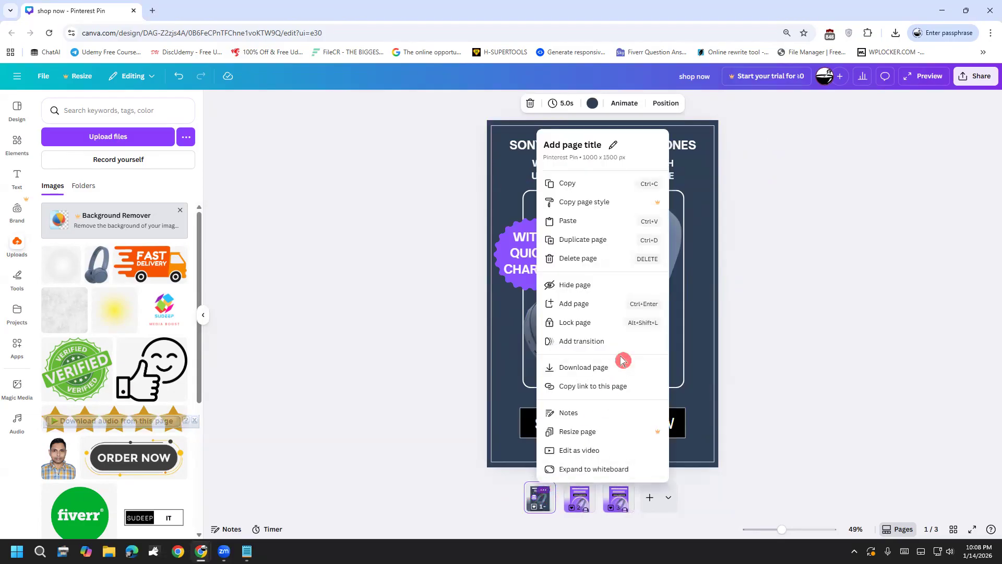
click(818, 312)
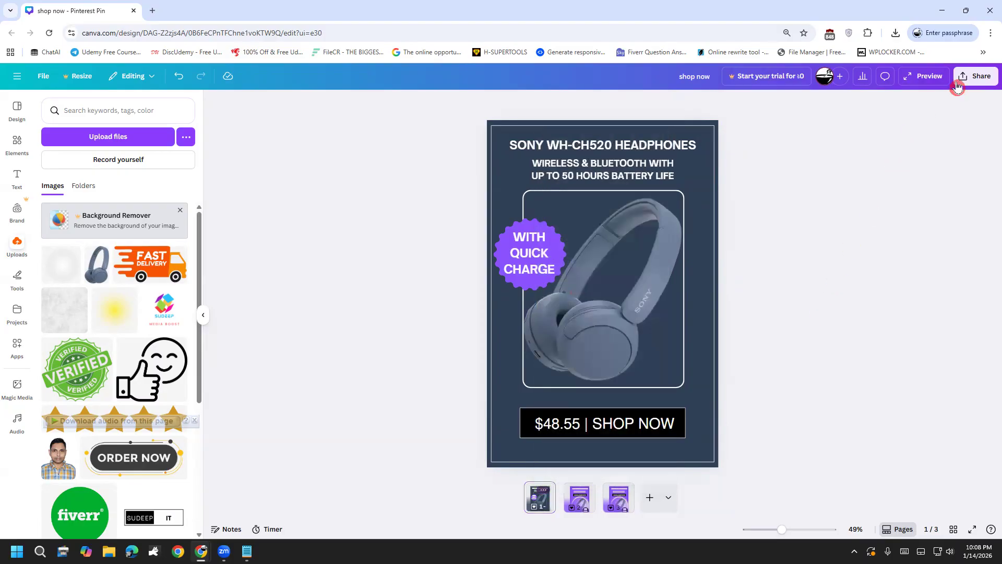
click(977, 78)
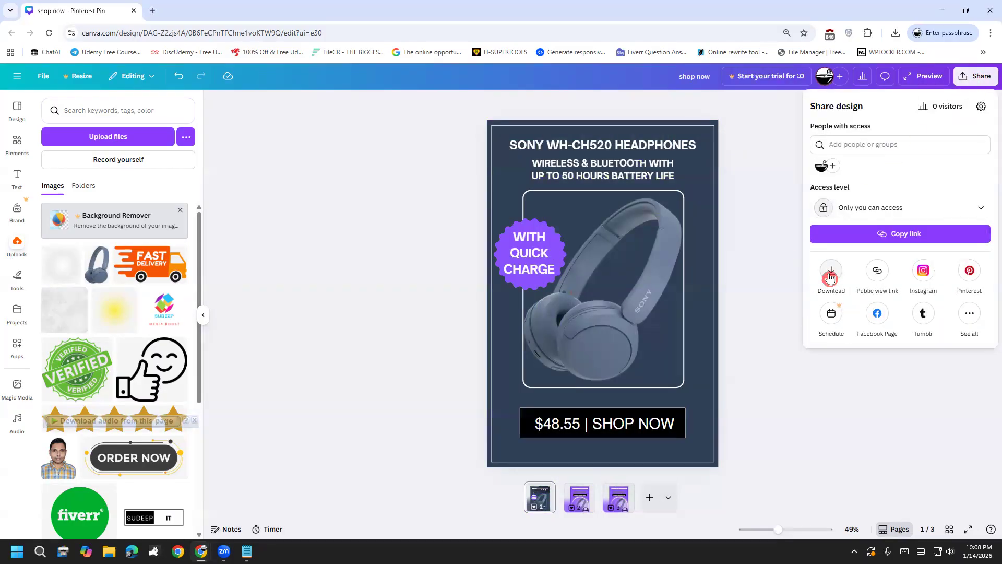
click(830, 276)
click(823, 338)
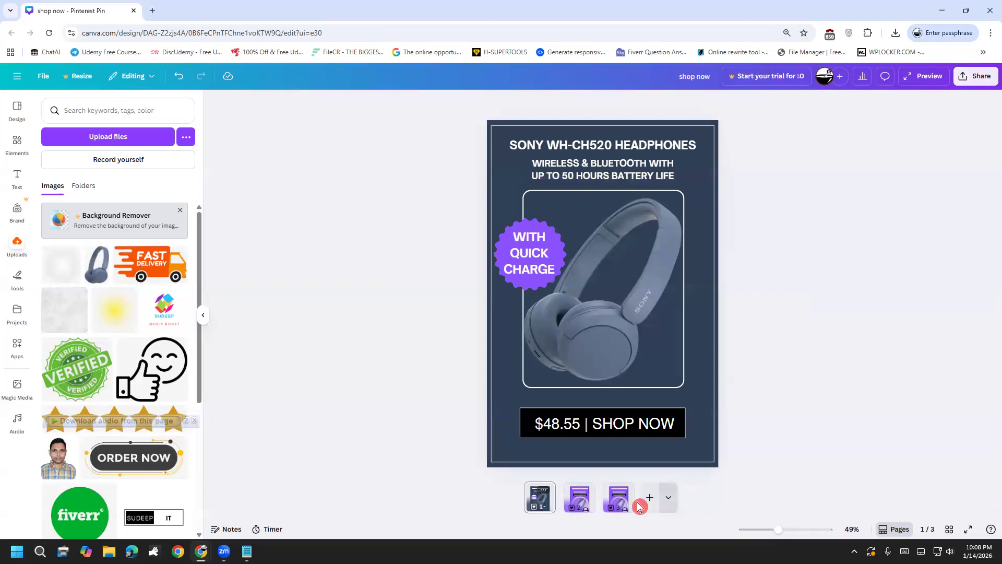
Duplicate page 2 and delete the white glow image behind the headphones on the new page 3.
click(580, 504)
right_click(580, 504)
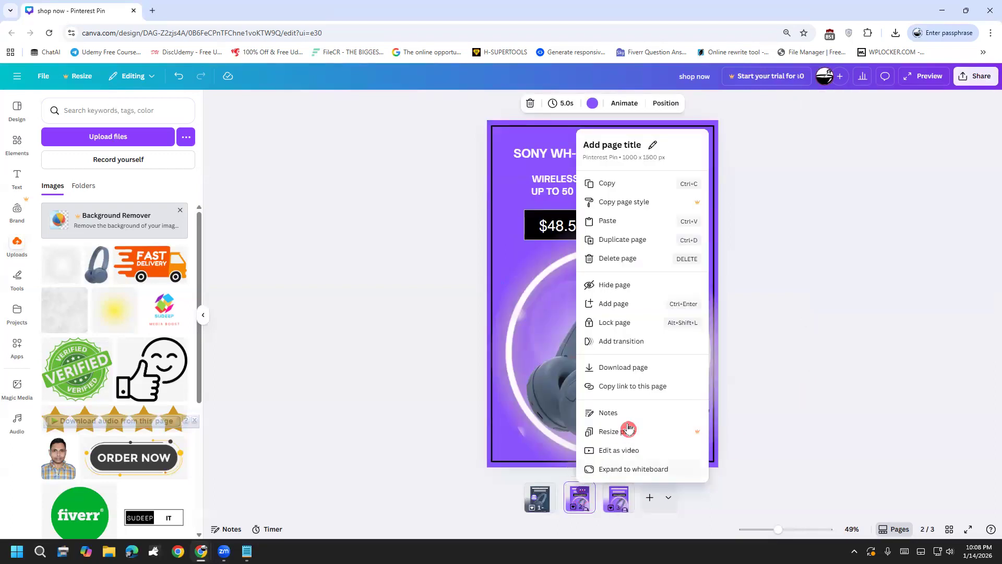
click(669, 243)
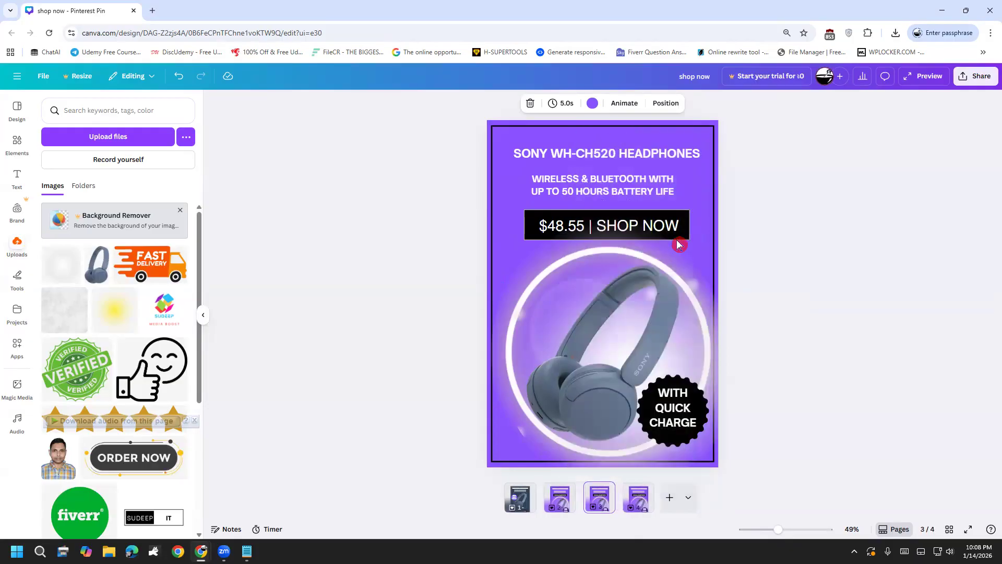
click(531, 254)
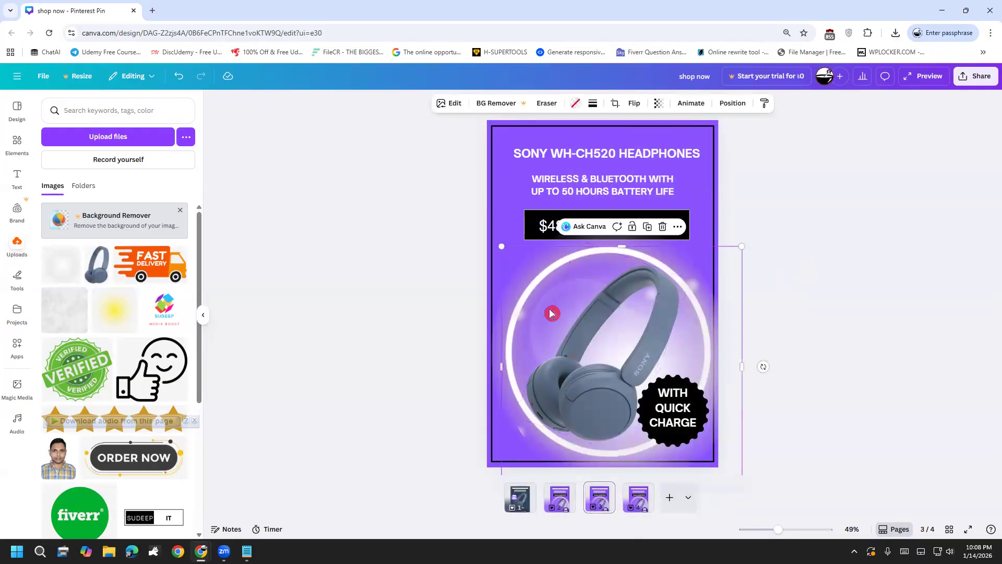
mouse_move(576, 313)
mouse_down()
mouse_move(569, 323)
mouse_move(600, 319)
mouse_move(586, 317)
mouse_up()
key(Delete)
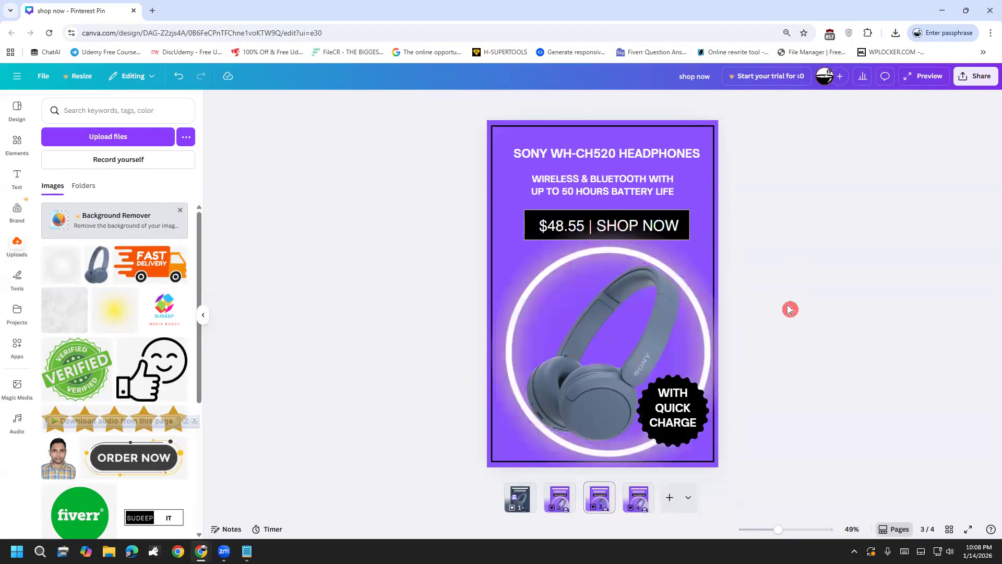
Set page 3's background to the darkest slate colour taken from the headphones photo.
click(524, 496)
click(546, 496)
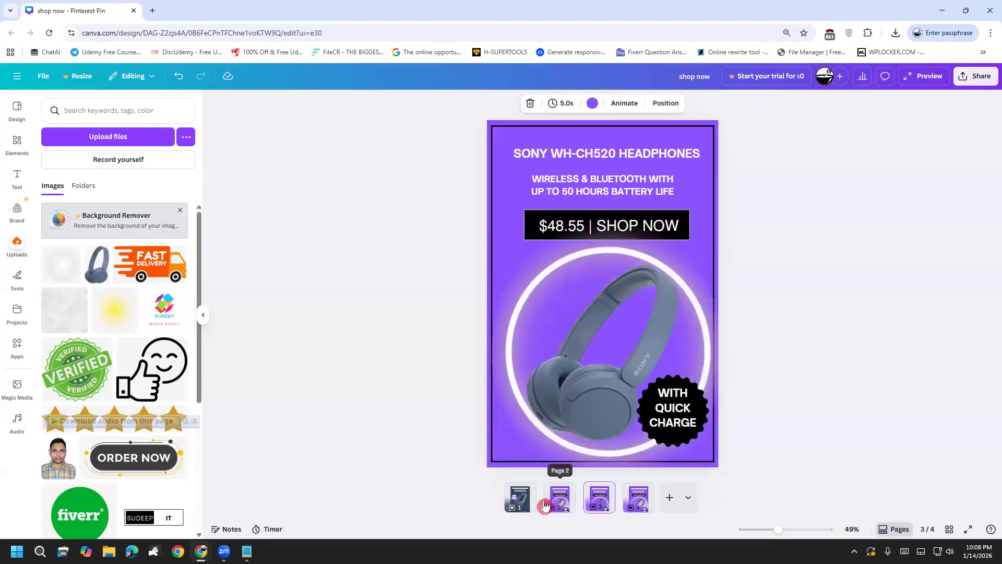
click(529, 503)
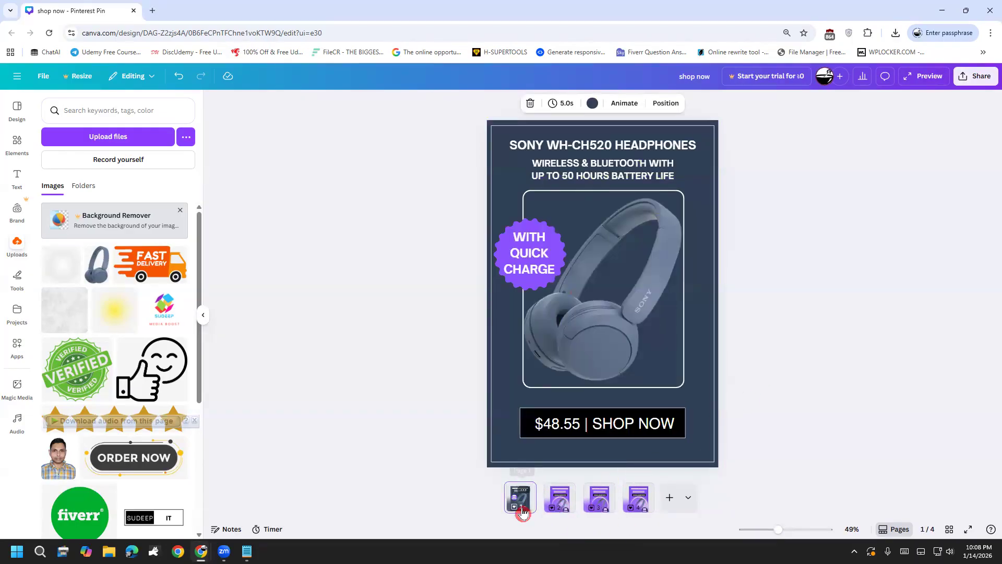
click(549, 509)
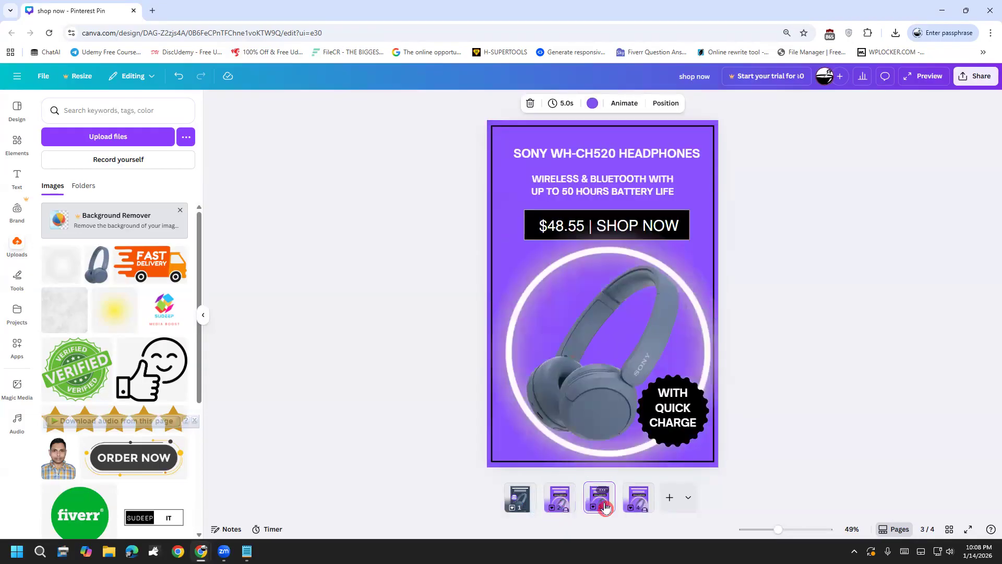
click(598, 506)
click(487, 136)
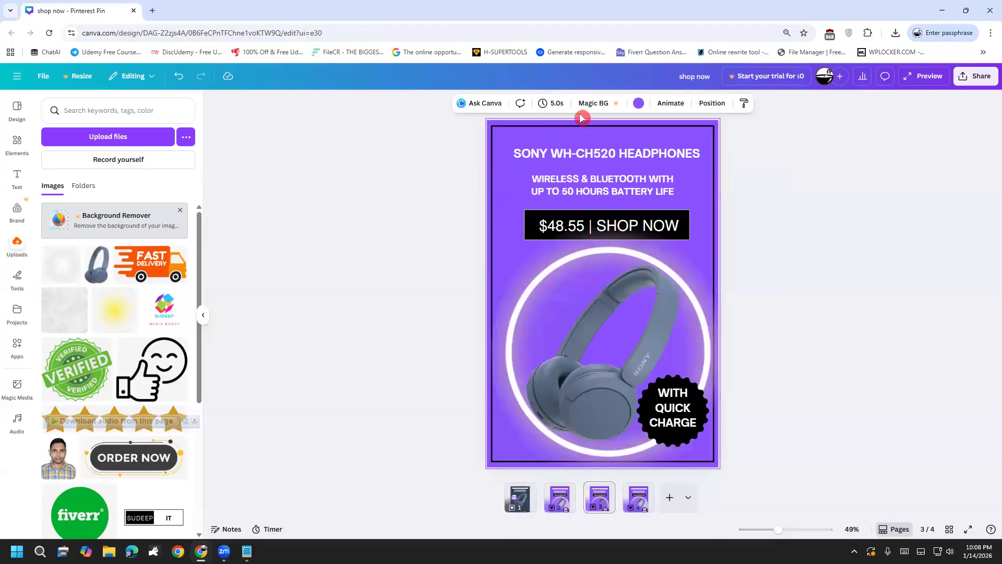
click(640, 107)
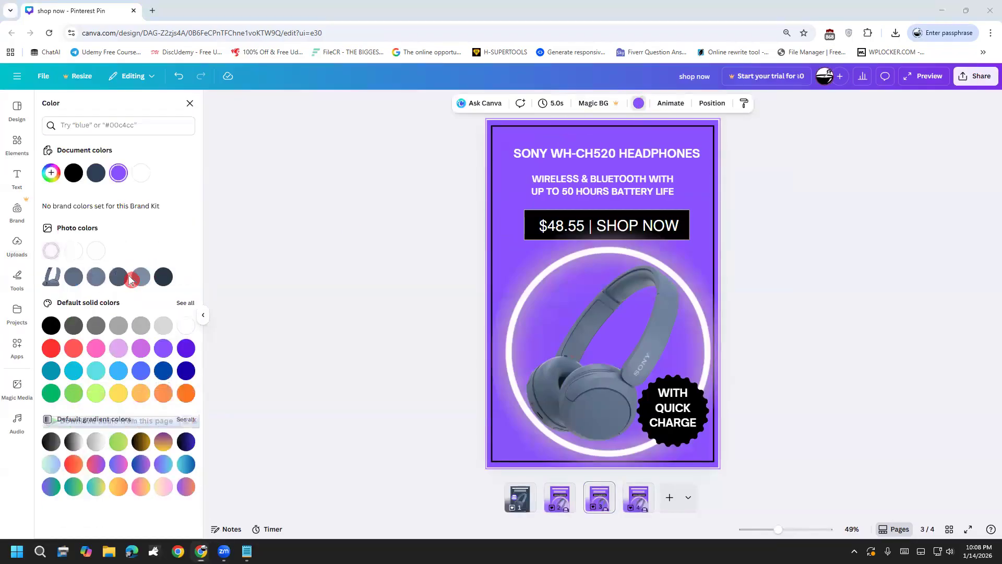
click(164, 278)
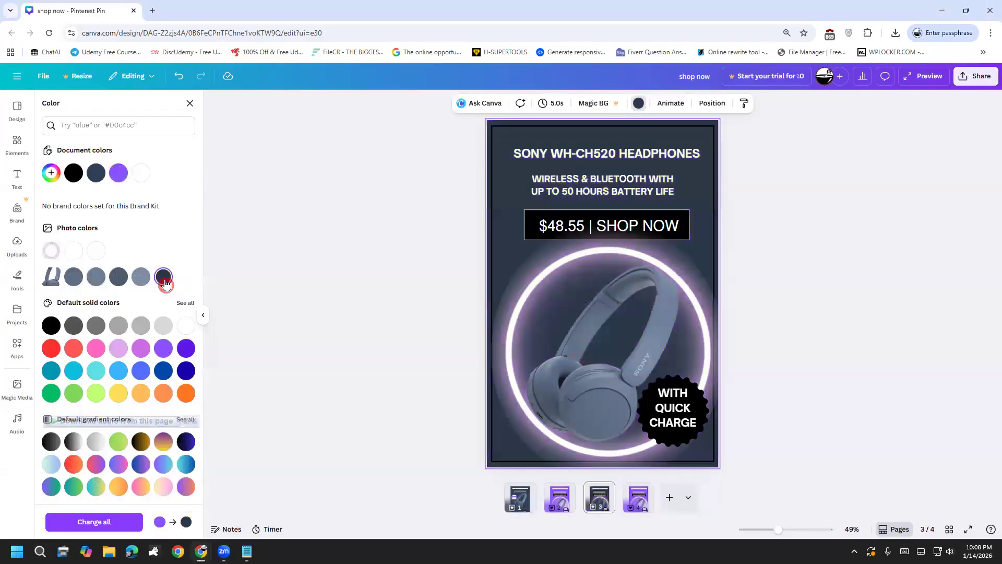
click(783, 339)
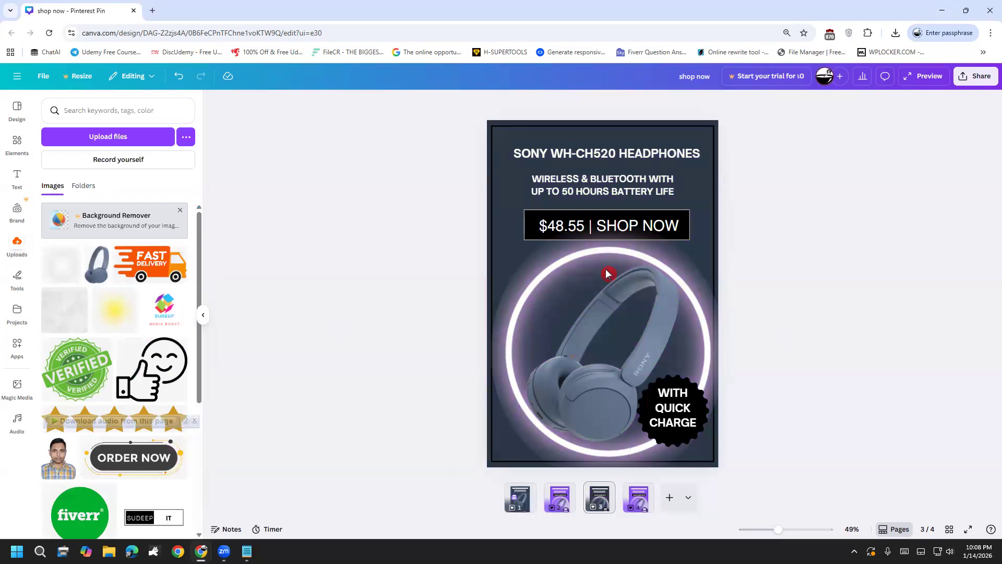
Move the "WITH QUICK CHARGE" text and its black badge to the upper left of the ring on page 3.
click(554, 499)
click(520, 500)
click(546, 500)
click(592, 505)
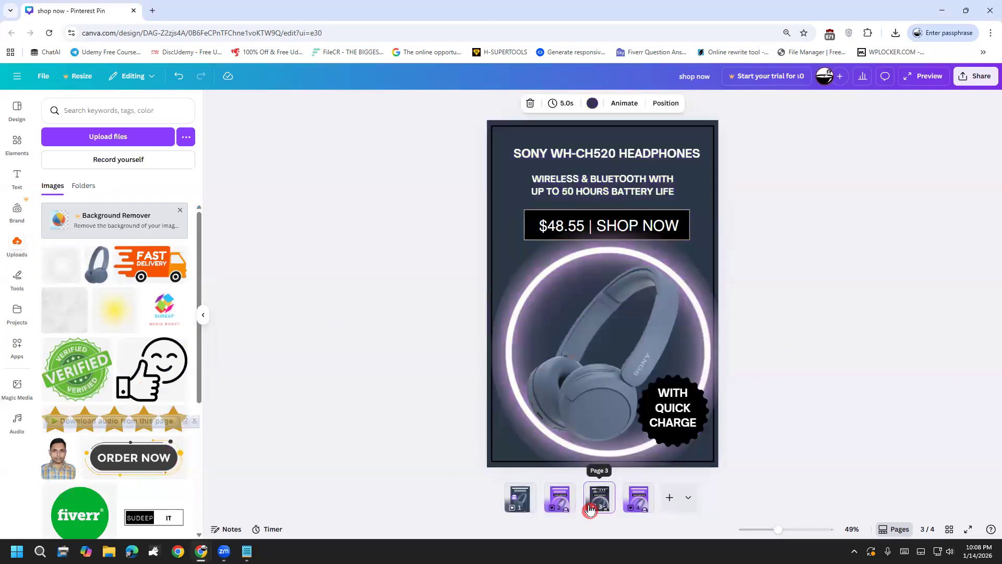
click(683, 414)
drag(683, 415, 539, 287)
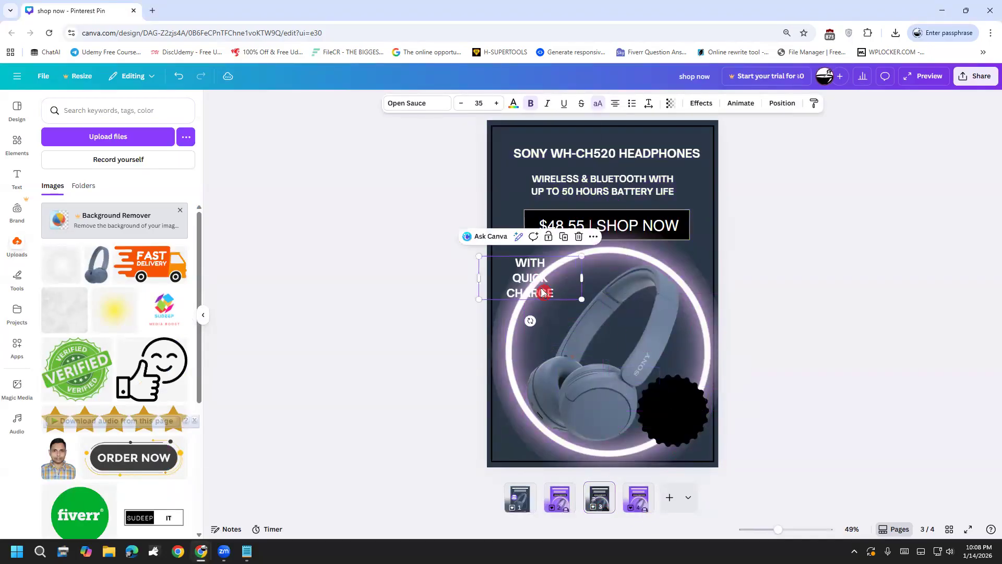
click(682, 424)
drag(682, 424, 552, 283)
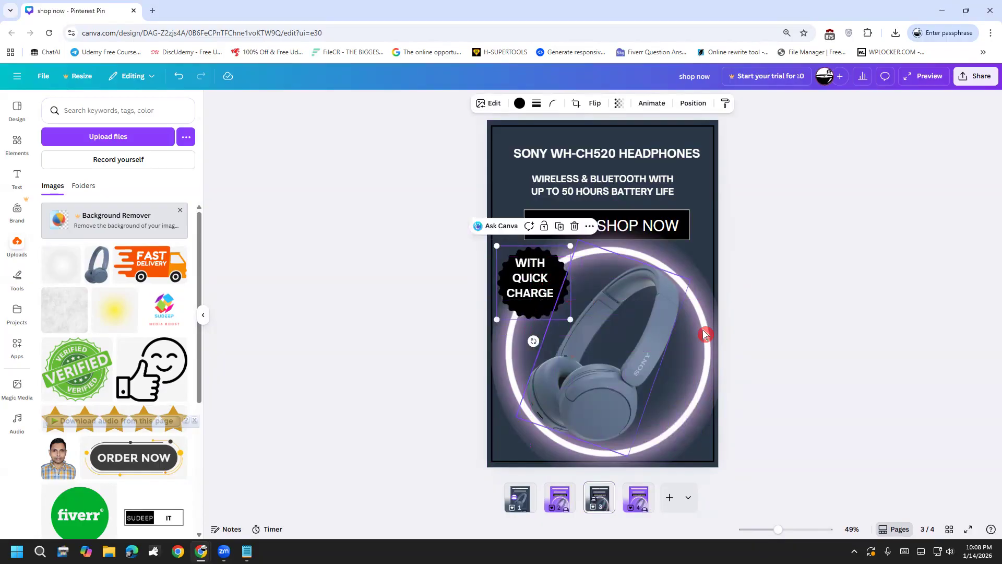
click(759, 324)
Centre the "WITH QUICK CHARGE" text inside its black badge.
click(625, 368)
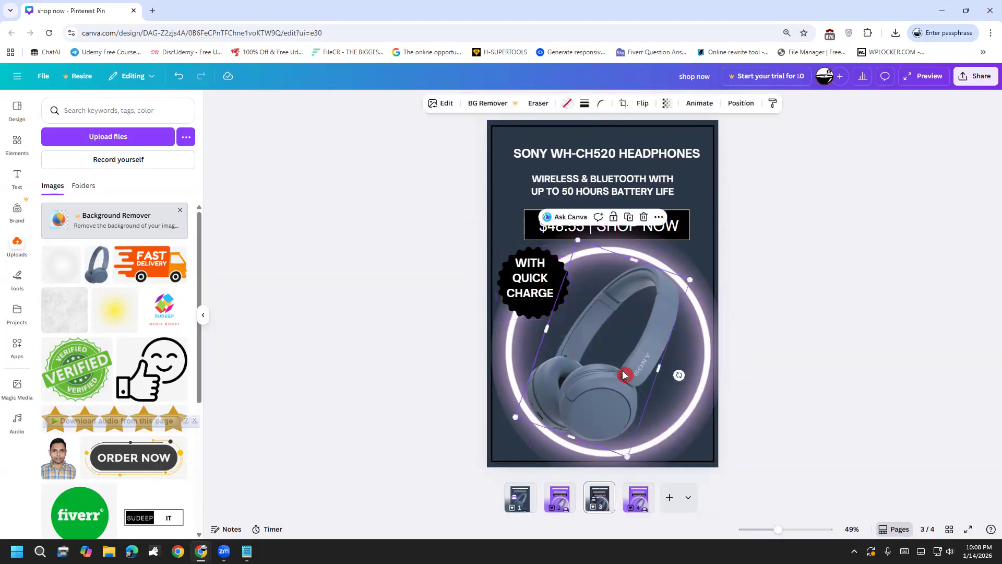
click(800, 318)
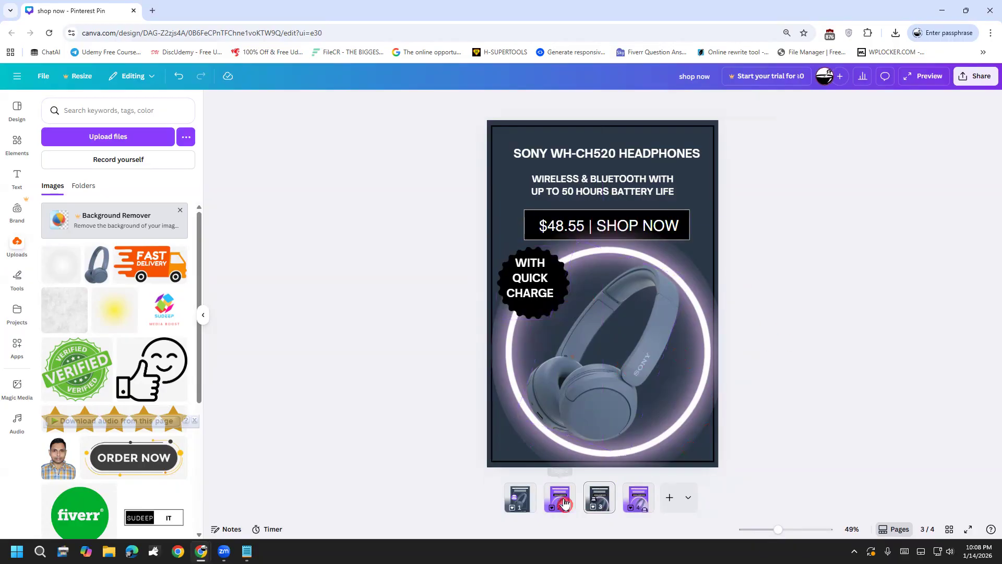
click(563, 501)
click(599, 500)
drag(531, 279, 533, 281)
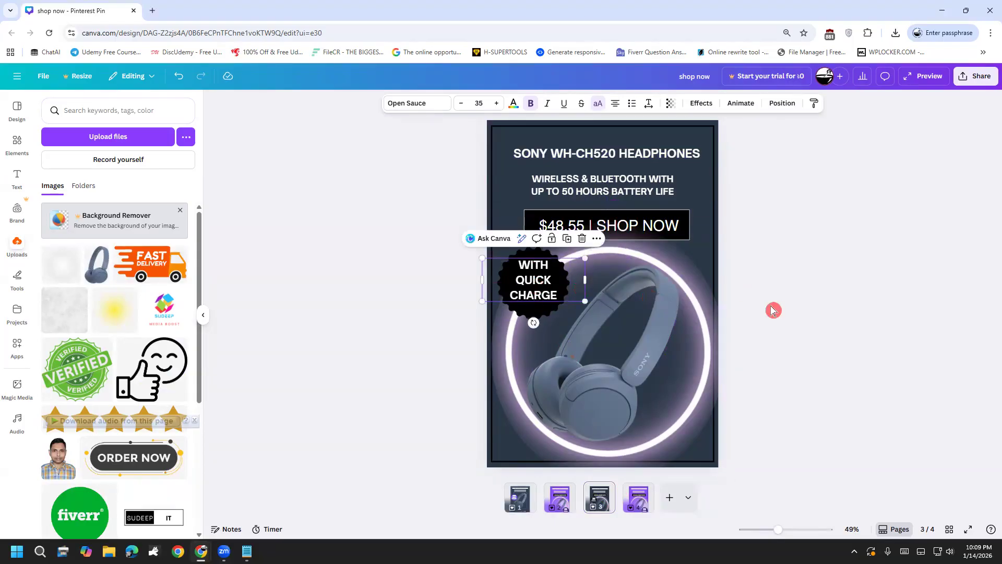
click(771, 308)
Move the "$48.55 | SHOP NOW" button to the bottom of the page and raise the headphones and ring beneath the subtitle.
drag(646, 226, 653, 433)
drag(638, 318, 637, 274)
drag(697, 316, 698, 277)
drag(555, 289, 530, 281)
click(532, 279)
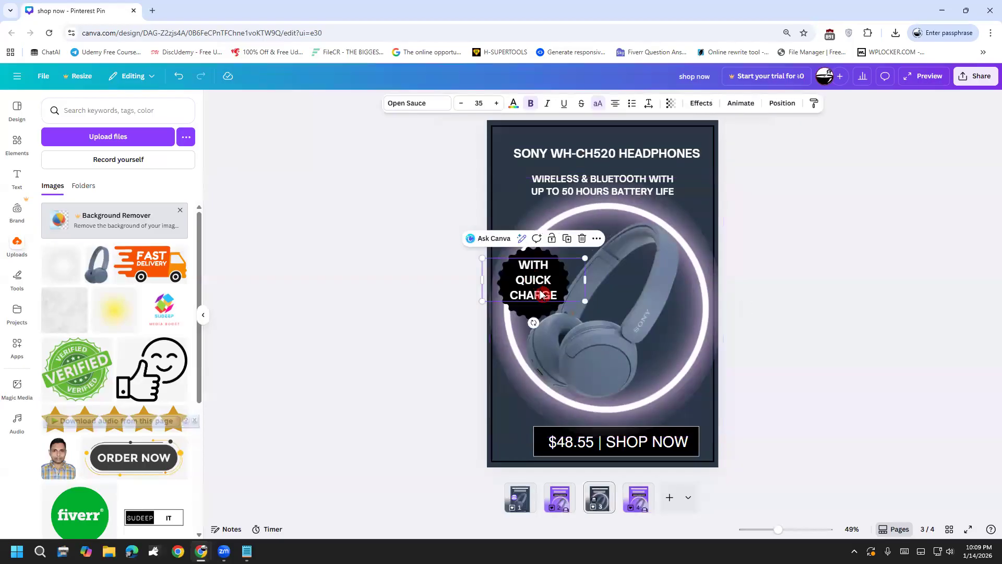
click(763, 377)
Realign the glowing ring around the headphones and centre the "$48.55 | SHOP NOW" button horizontally on the page.
click(667, 436)
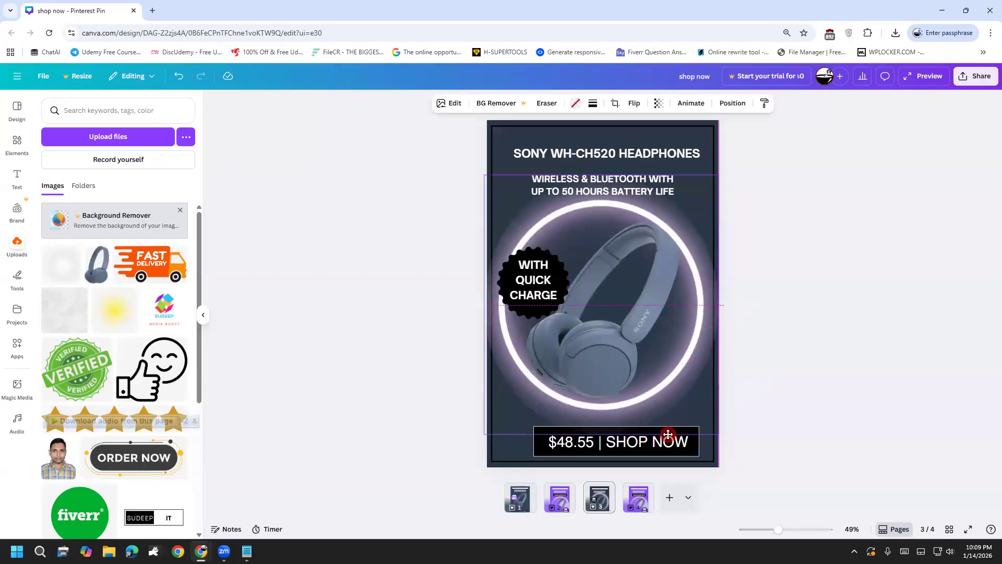
drag(671, 434, 645, 434)
click(754, 400)
click(673, 453)
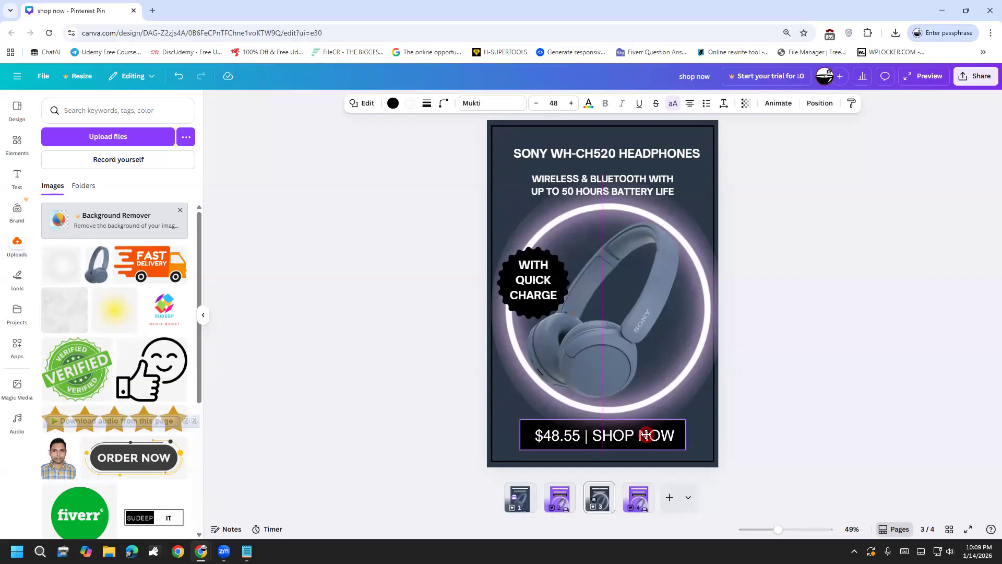
click(753, 384)
Nudge the "WITH QUICK CHARGE" text slightly lower within the black badge.
click(533, 280)
drag(533, 280, 531, 279)
click(744, 300)
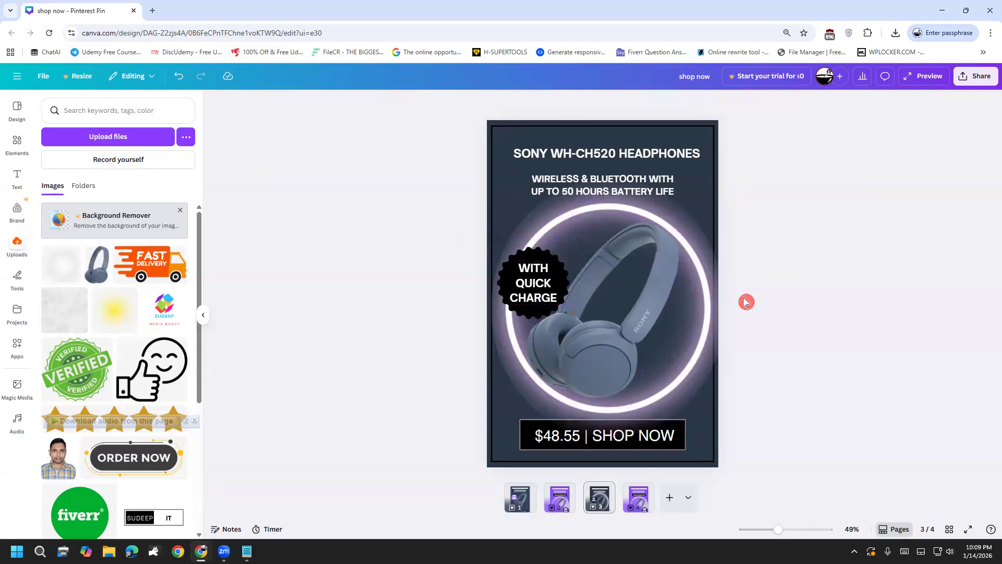
Move the "WITH QUICK CHARGE" text and its black badge to the lower right of the ring, just above the price button.
click(519, 496)
click(612, 504)
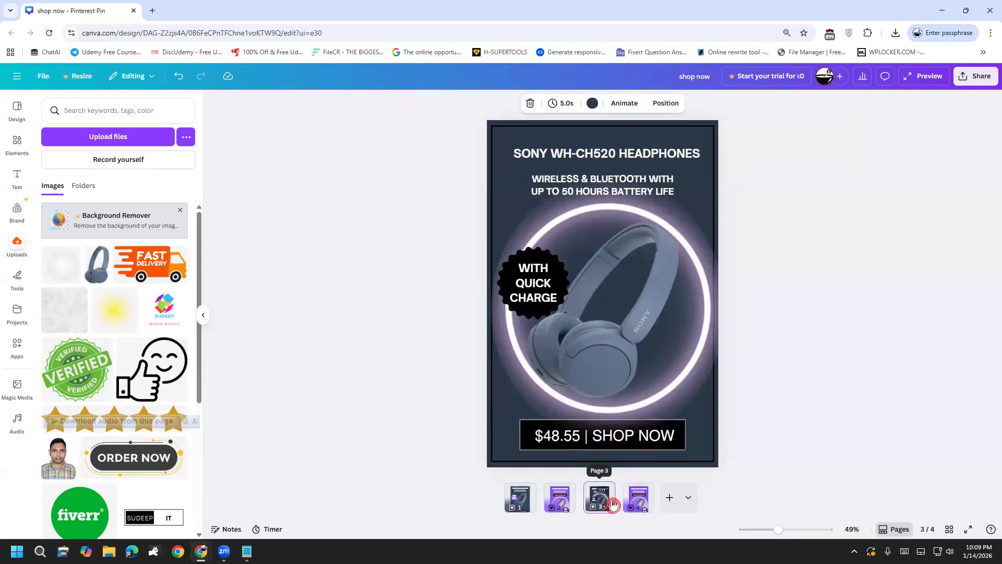
click(537, 287)
drag(538, 287, 674, 386)
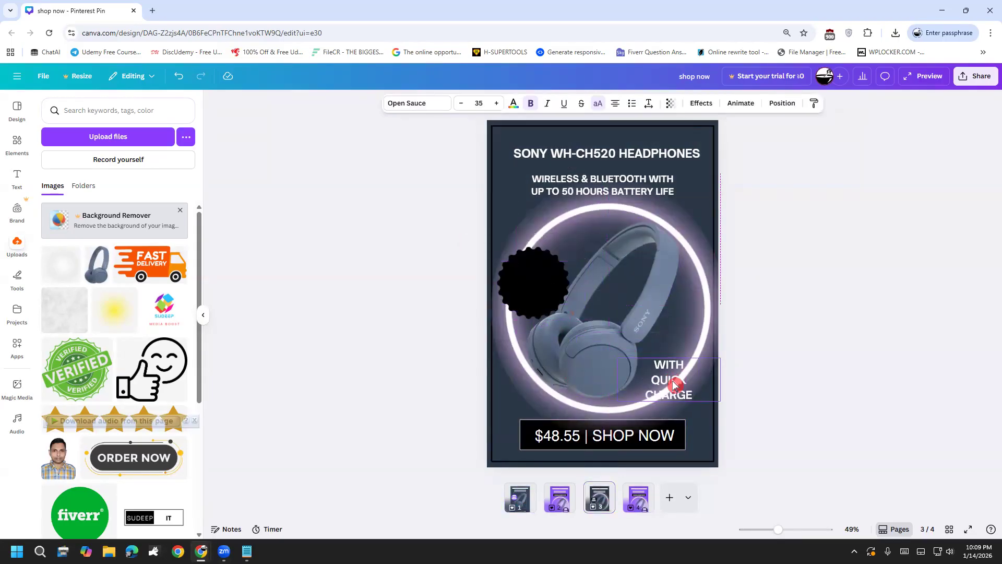
click(519, 272)
drag(519, 273, 674, 376)
click(752, 342)
Shift the headphones on page 3 slightly left inside the glowing ring.
click(526, 490)
click(599, 501)
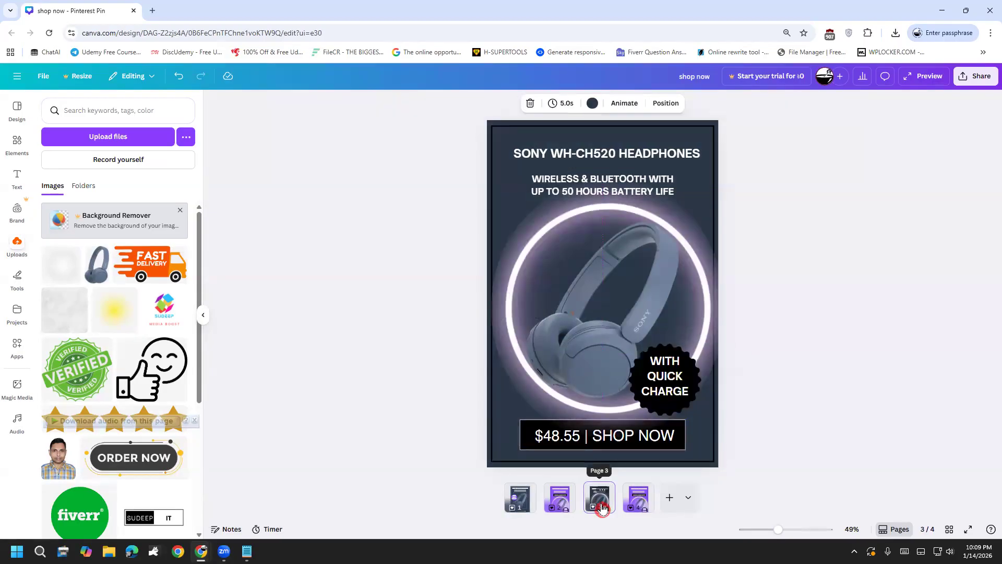
click(680, 293)
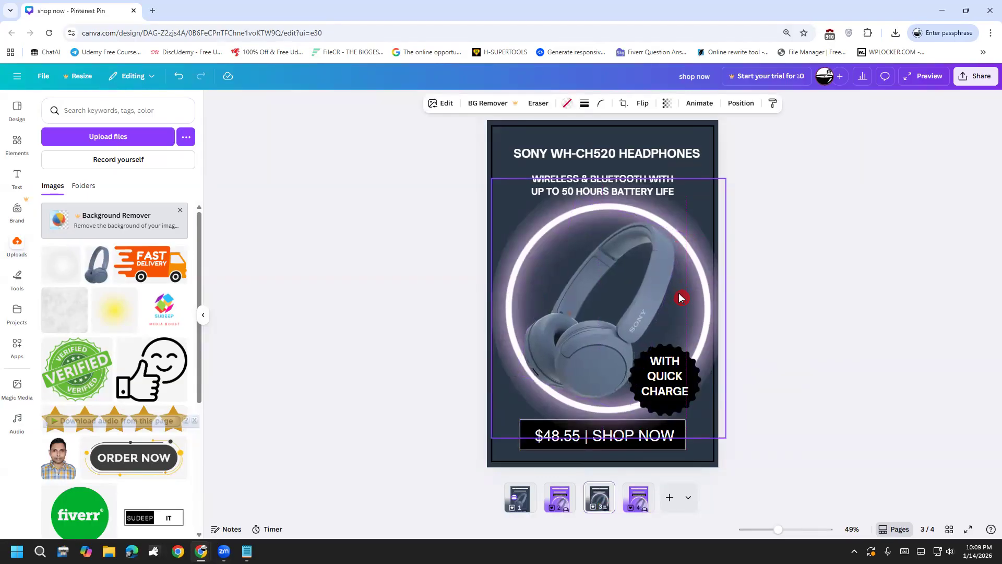
Try a light grey background on page 3 and settle on the deep violet default solid colour.
click(712, 146)
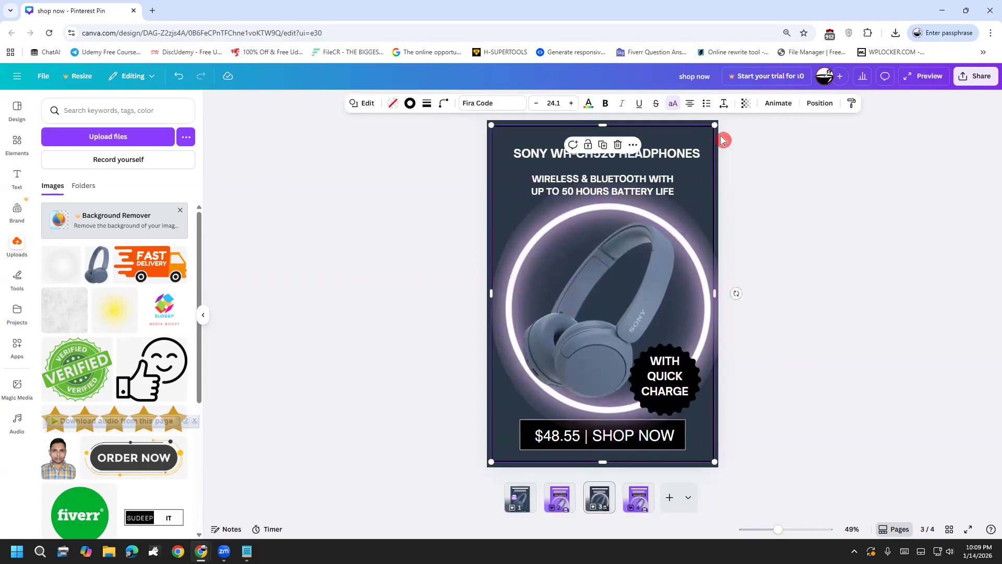
click(723, 140)
click(715, 128)
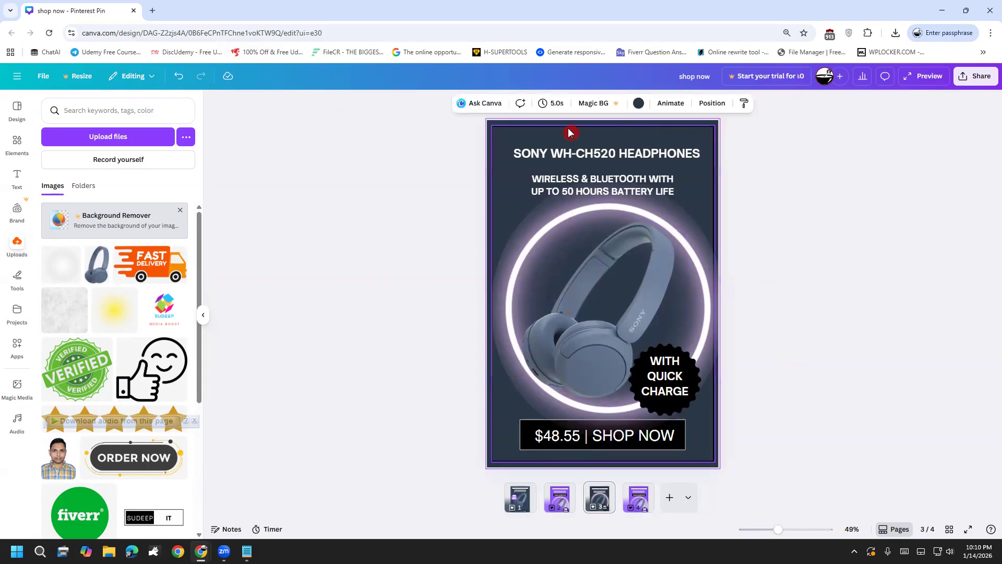
click(642, 103)
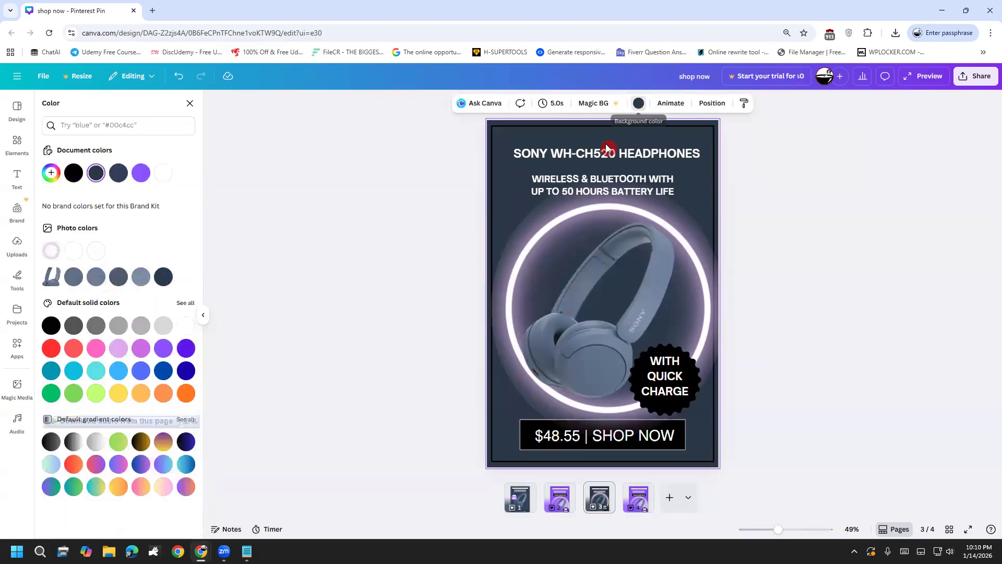
click(157, 327)
click(142, 325)
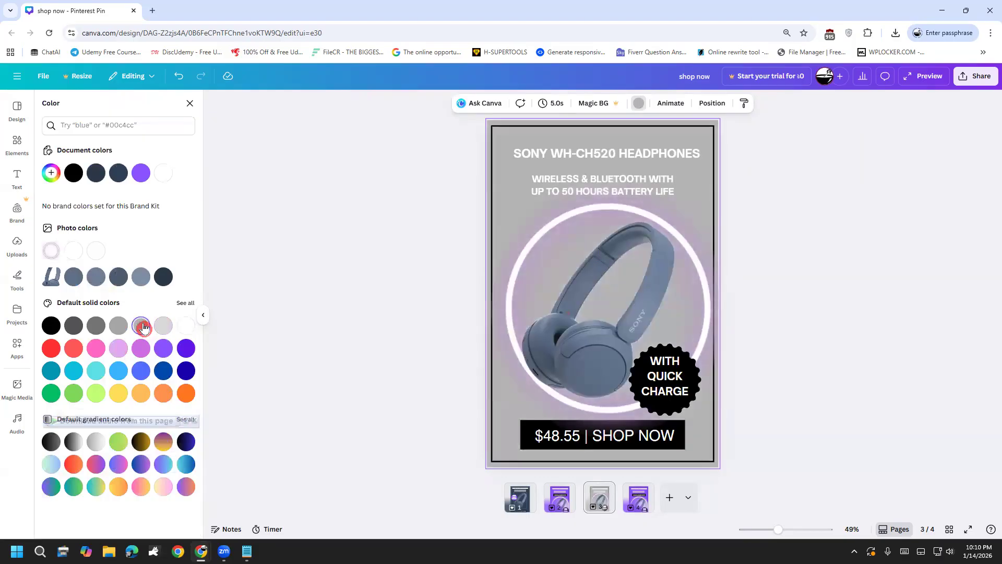
click(187, 348)
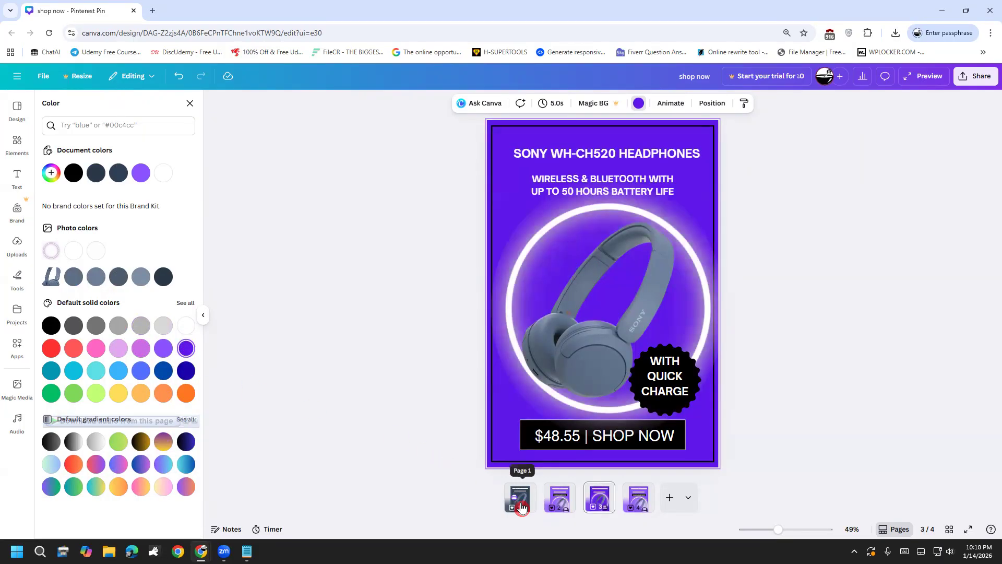
Compare the background colour and layout of page 3 with page 2.
click(773, 397)
click(709, 383)
click(773, 382)
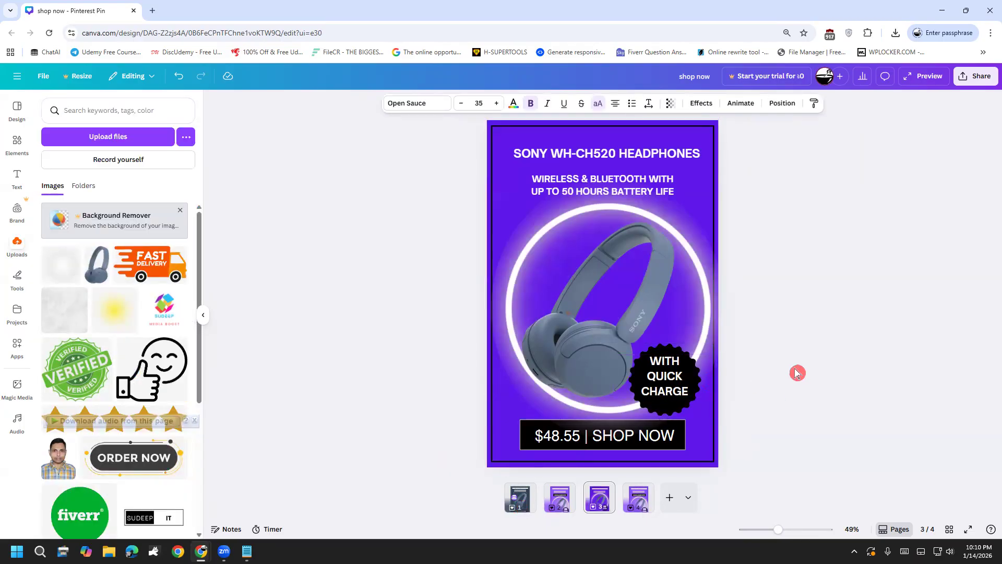
click(521, 497)
click(553, 503)
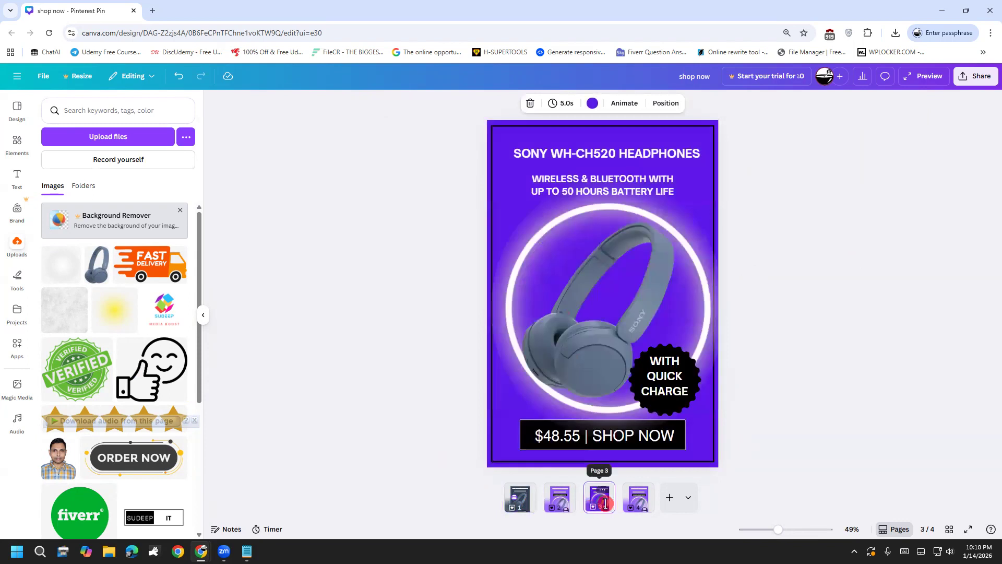
click(560, 510)
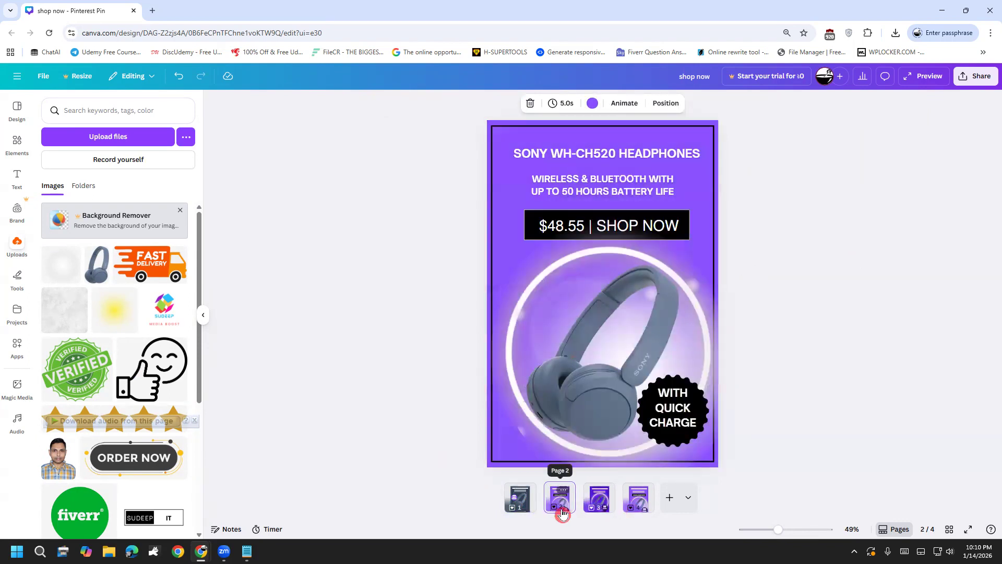
click(597, 503)
click(557, 510)
click(599, 502)
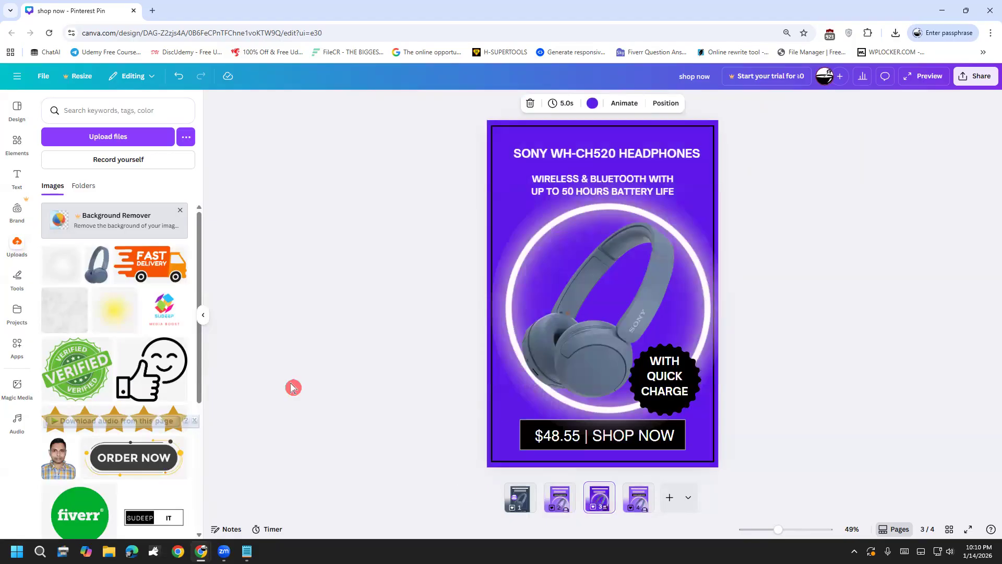
Try a light orange background on page 3 and settle on the brighter orange default solid colour.
click(592, 102)
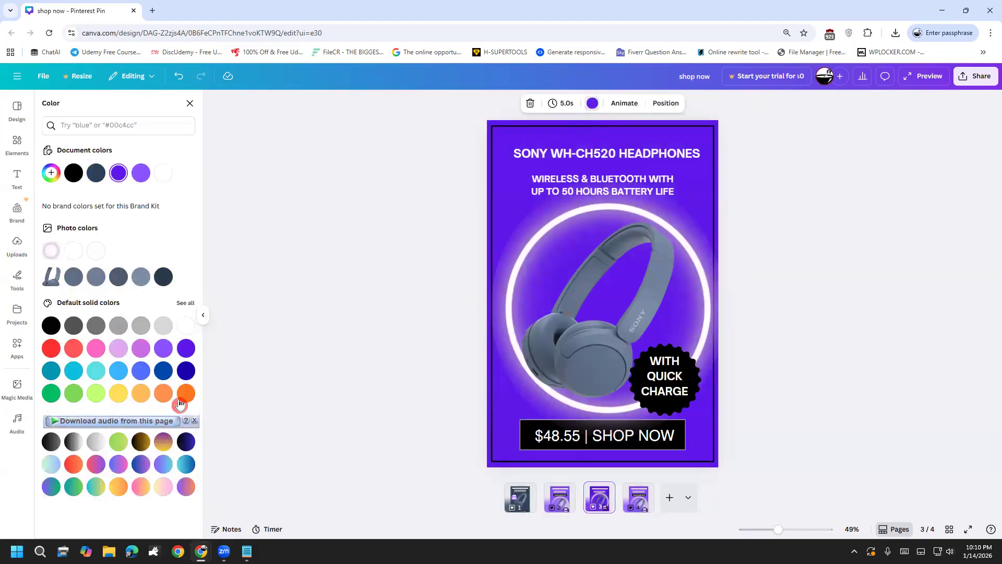
click(163, 393)
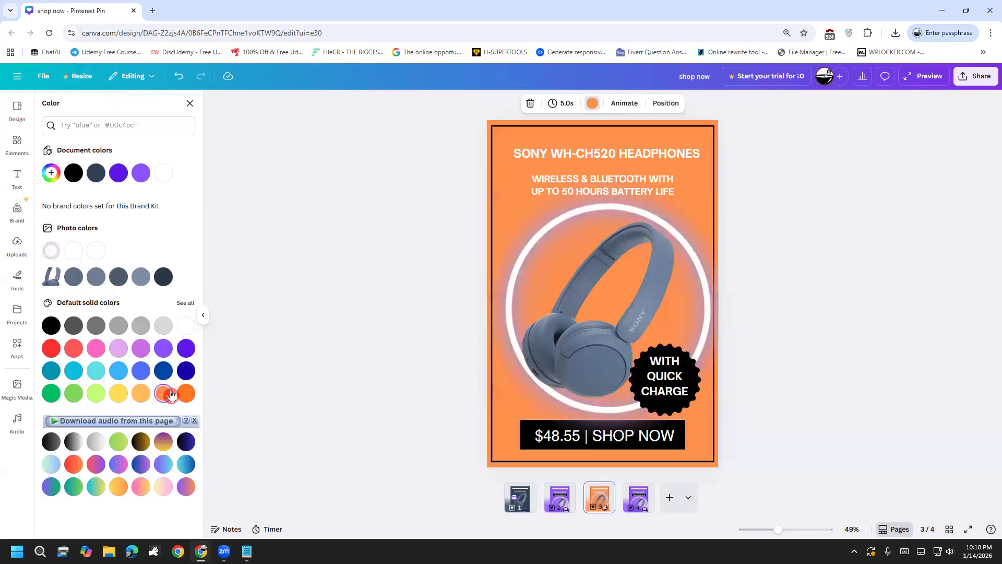
click(191, 394)
click(344, 428)
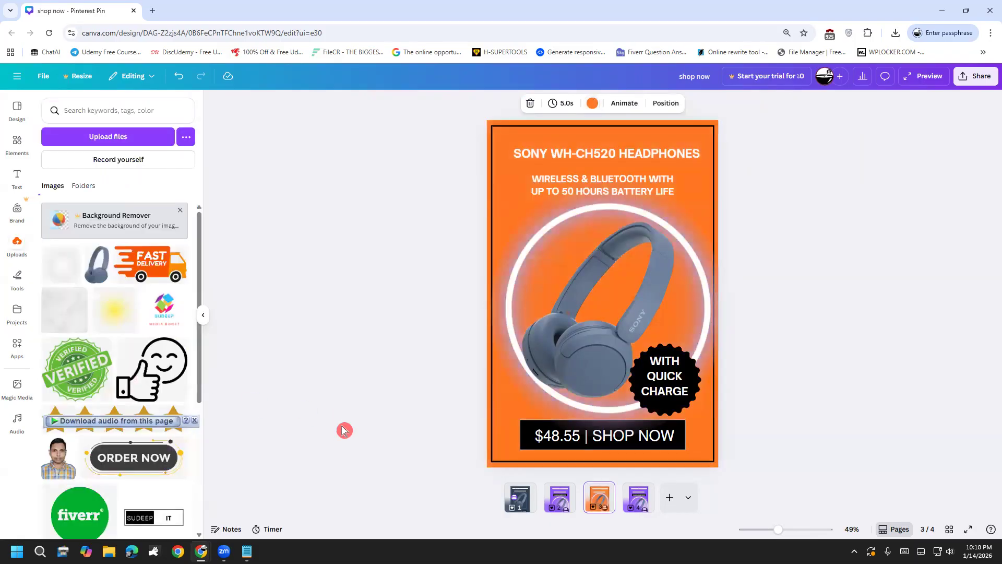
click(554, 510)
click(597, 505)
click(642, 504)
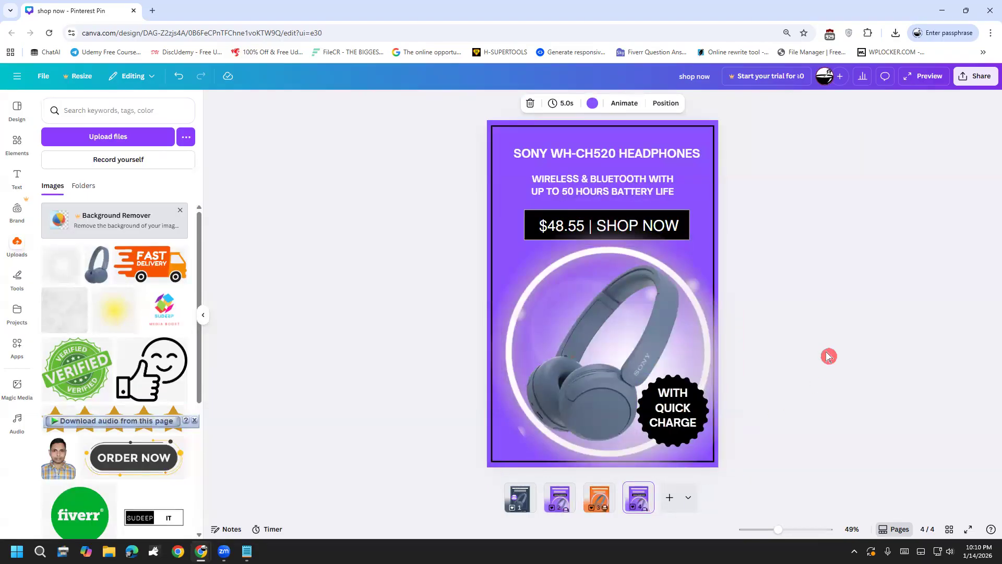
click(842, 229)
click(518, 497)
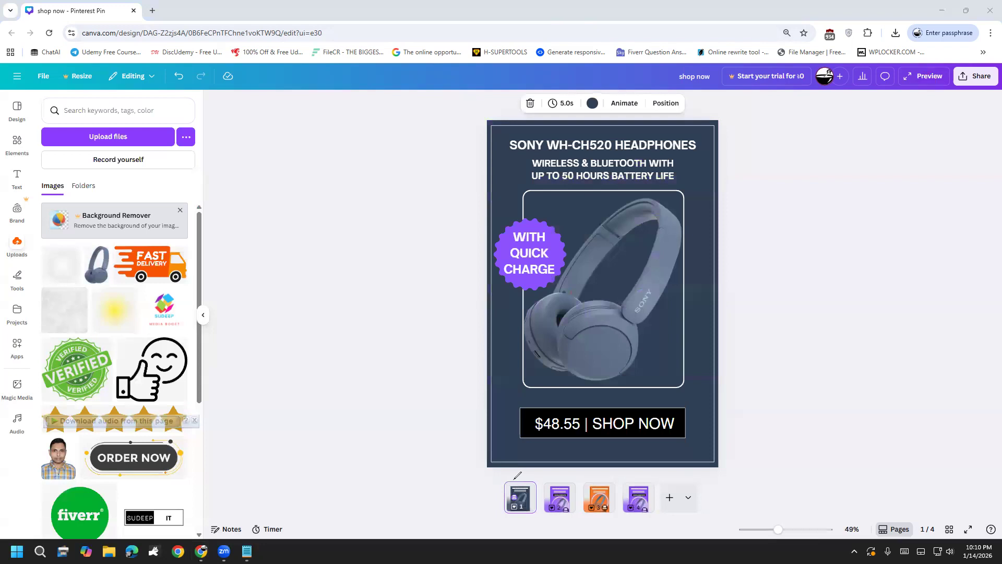
mouse_move(497, 482)
mouse_down()
mouse_move(489, 505)
mouse_move(511, 521)
mouse_move(534, 510)
mouse_move(524, 480)
mouse_move(500, 526)
mouse_move(512, 546)
mouse_move(534, 533)
mouse_up()
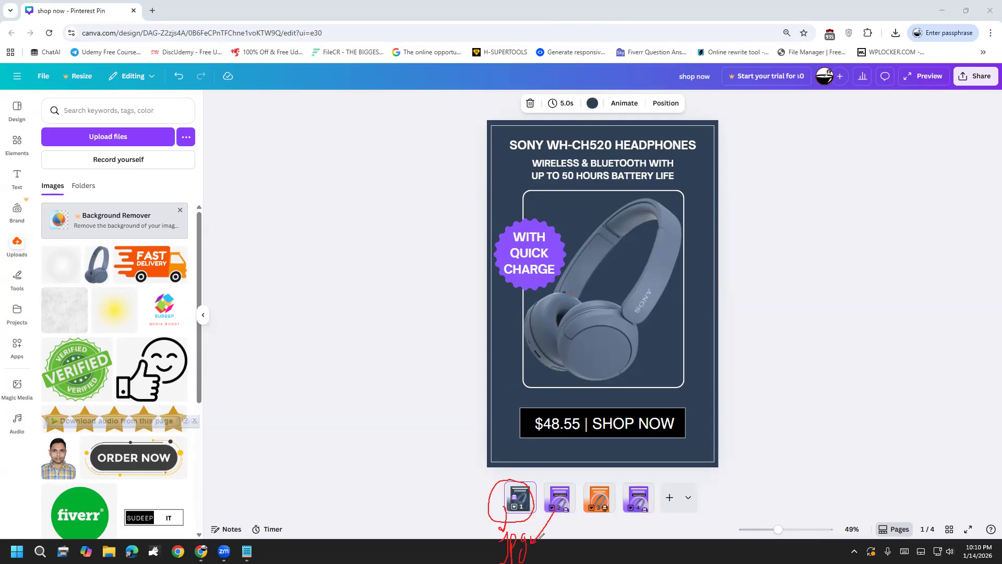
drag(593, 507, 552, 553)
mouse_move(645, 504)
mouse_down()
mouse_move(724, 460)
mouse_move(719, 484)
mouse_move(763, 443)
mouse_move(772, 452)
mouse_up()
mouse_move(795, 416)
mouse_down()
mouse_move(803, 457)
mouse_move(791, 418)
mouse_move(780, 436)
mouse_move(806, 431)
mouse_up()
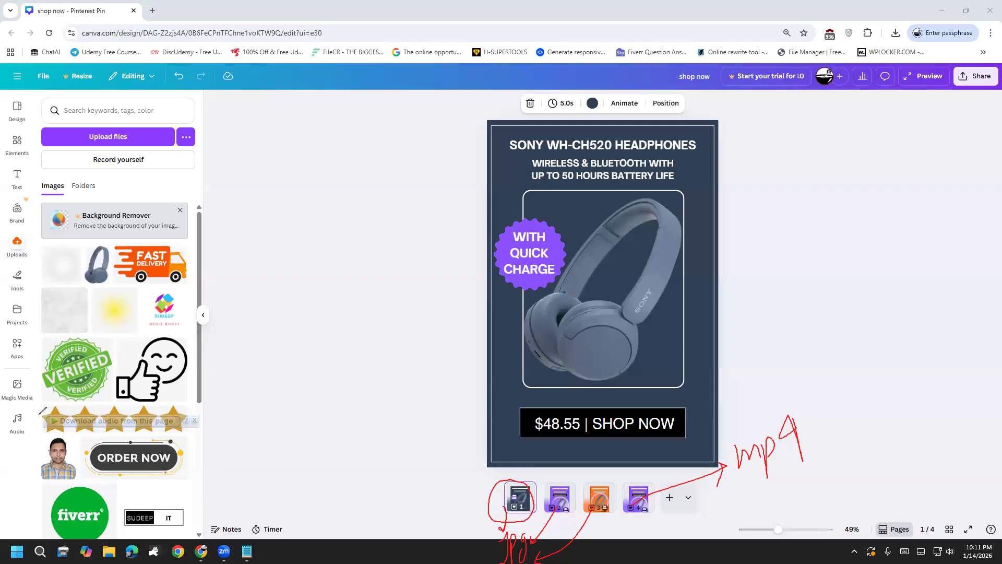
click(40, 345)
click(40, 346)
Download only page 1, the dark blue pin, as a JPG at size 1 and quality 80.
click(965, 81)
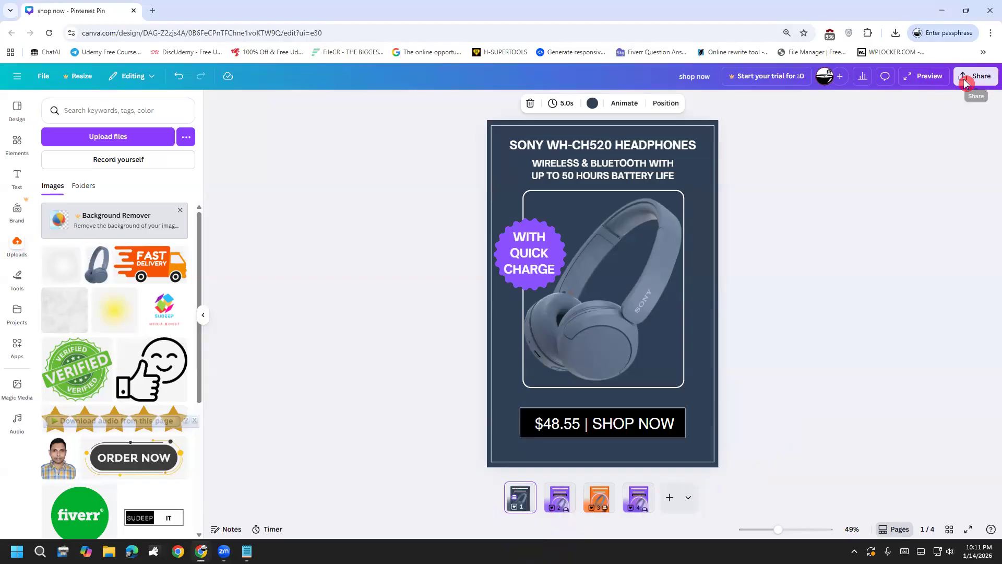
click(826, 279)
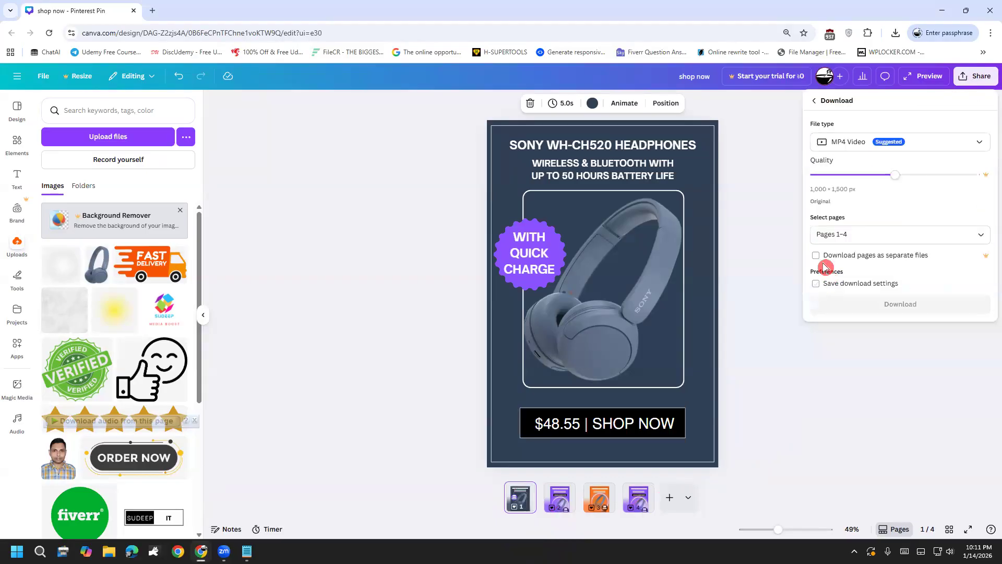
click(856, 142)
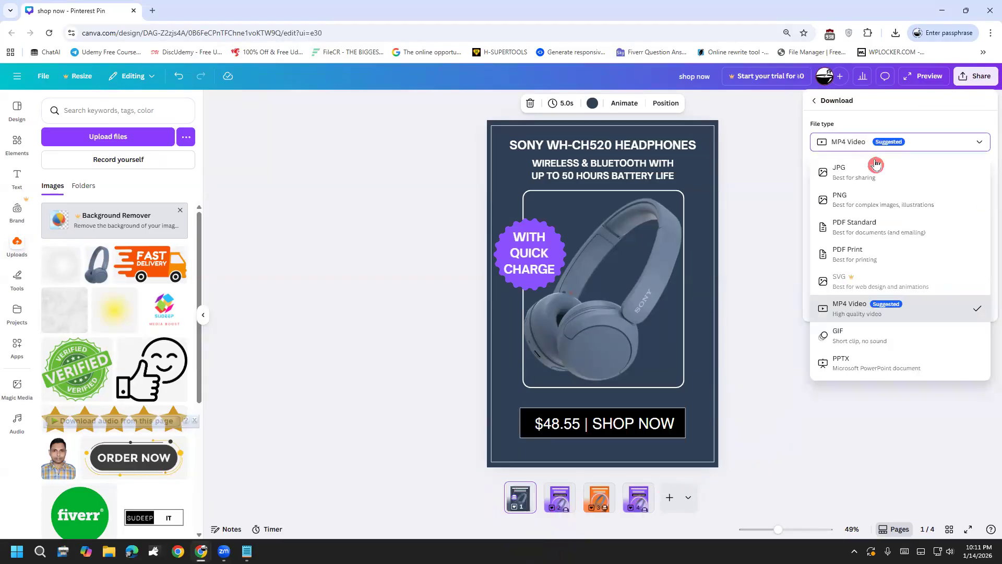
click(849, 171)
click(827, 282)
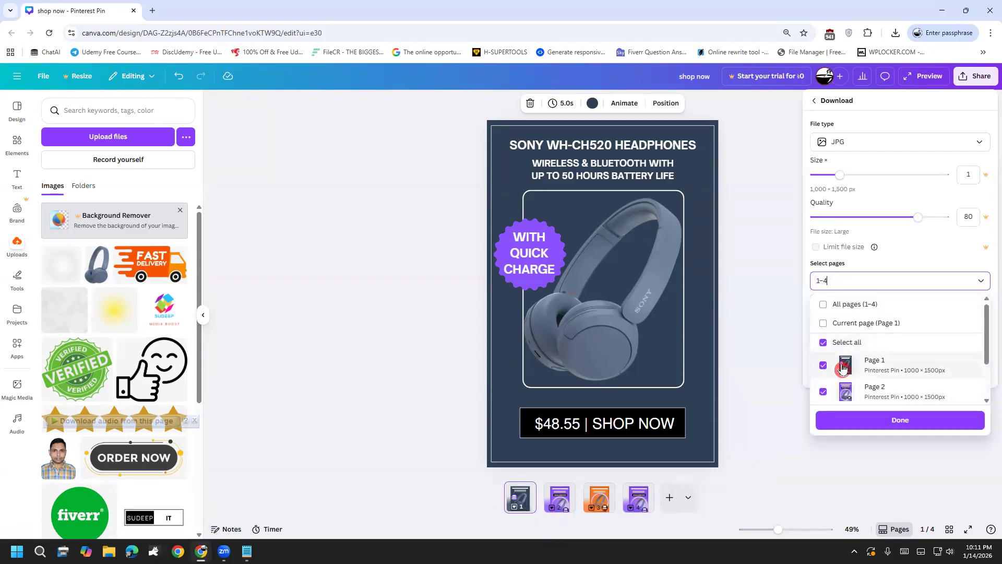
click(823, 342)
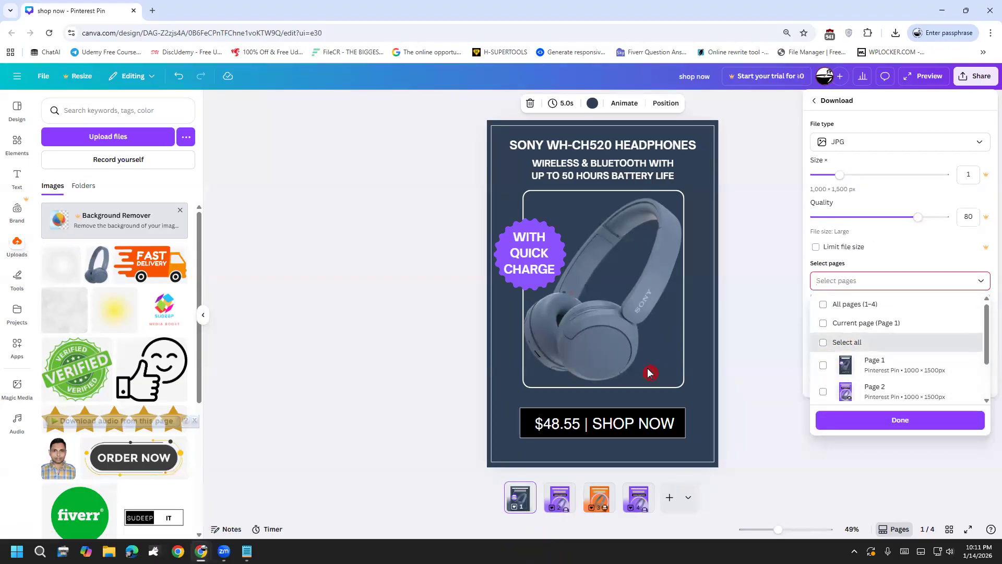
click(888, 369)
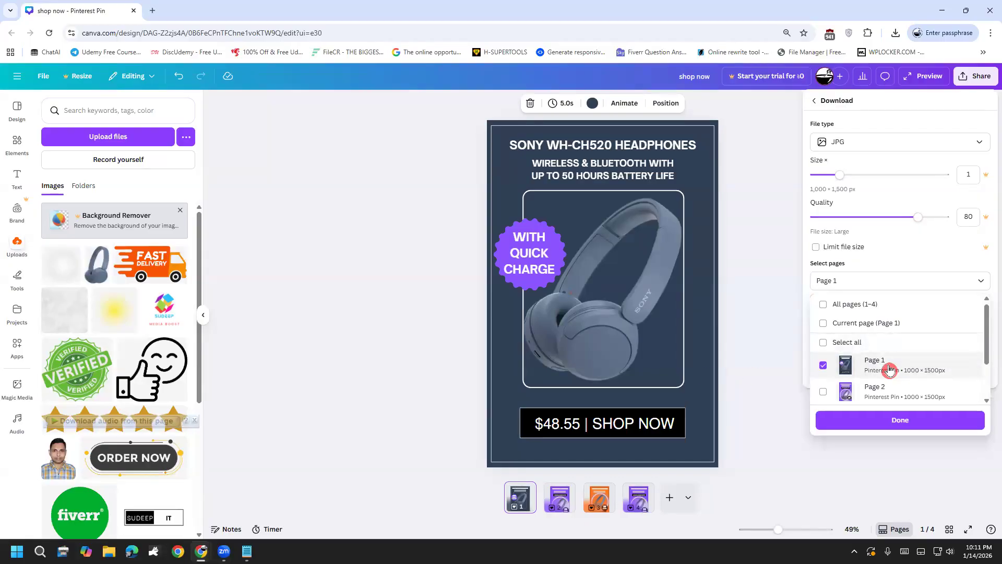
click(900, 427)
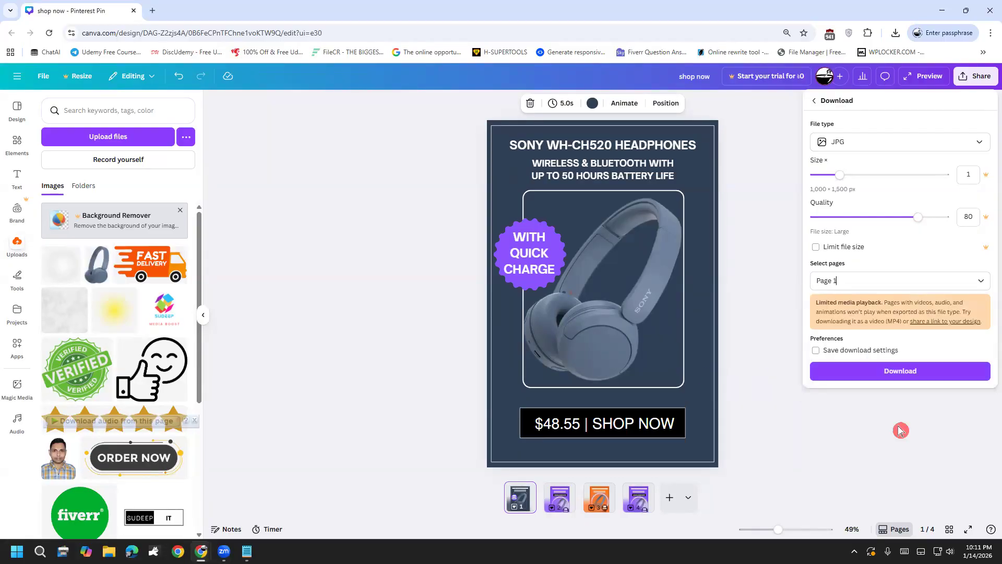
click(868, 376)
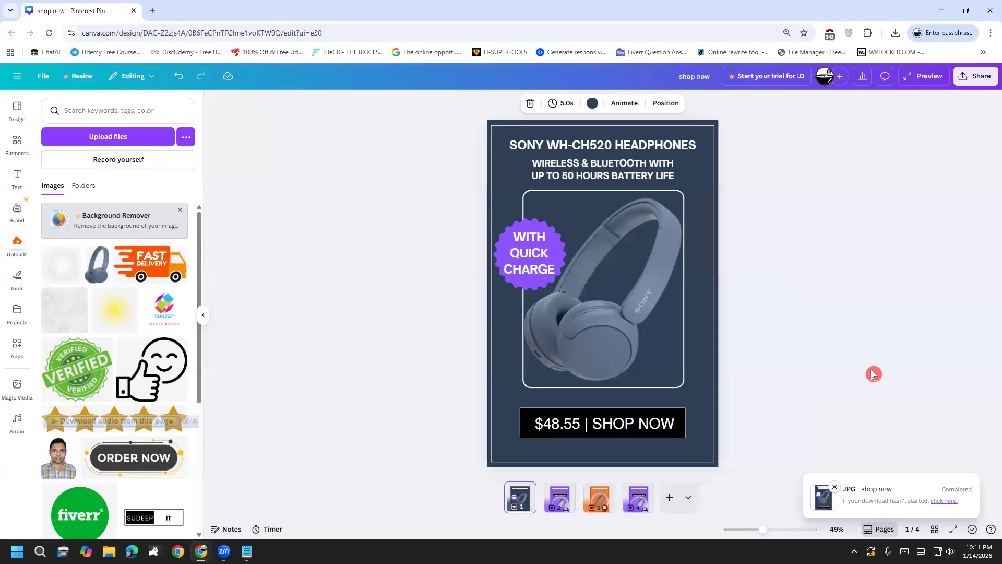
Download only page 2, the light violet pin, as a JPG at size 1 and quality 80.
click(971, 87)
click(833, 284)
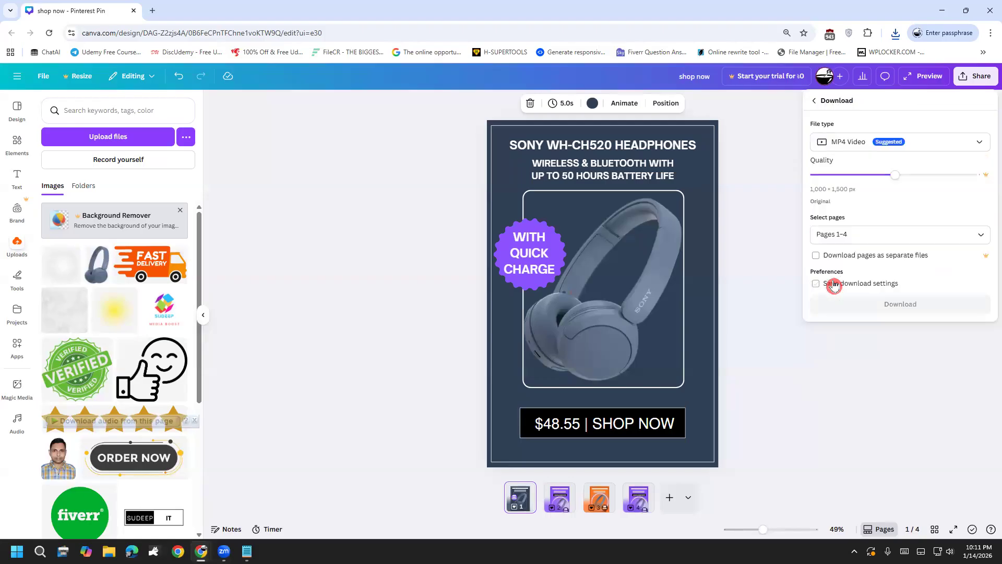
click(863, 147)
click(867, 176)
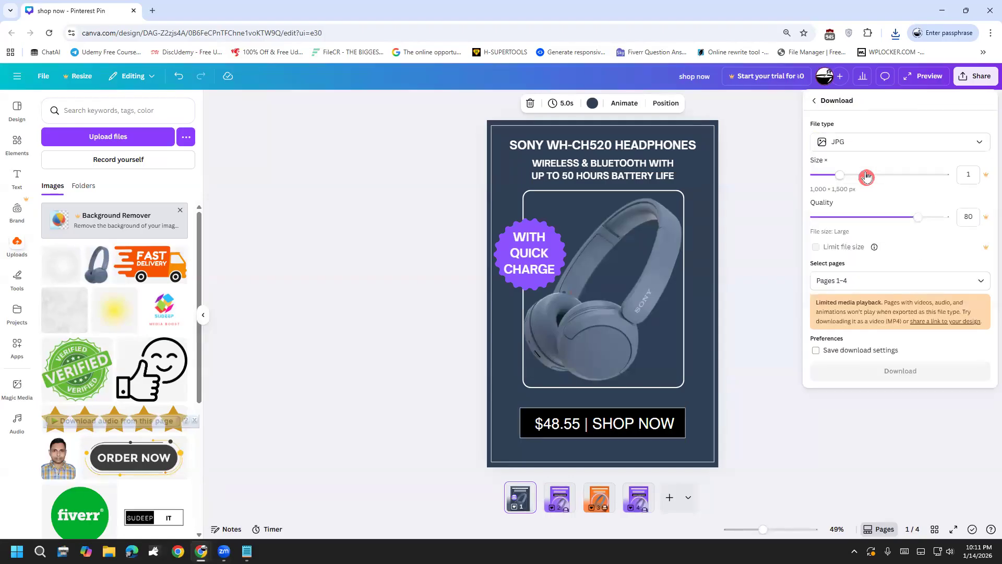
click(868, 280)
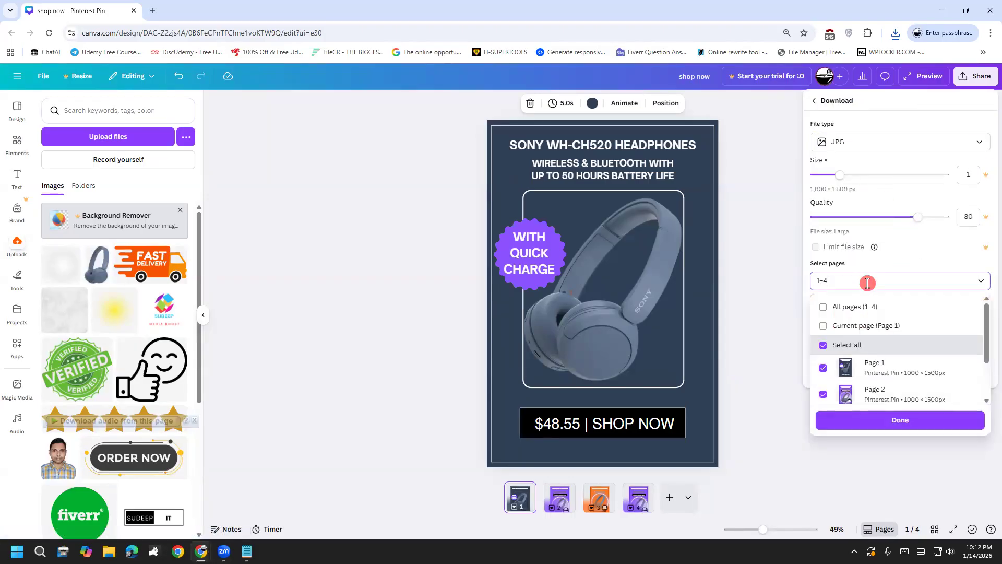
scroll(856, 349, down, 2)
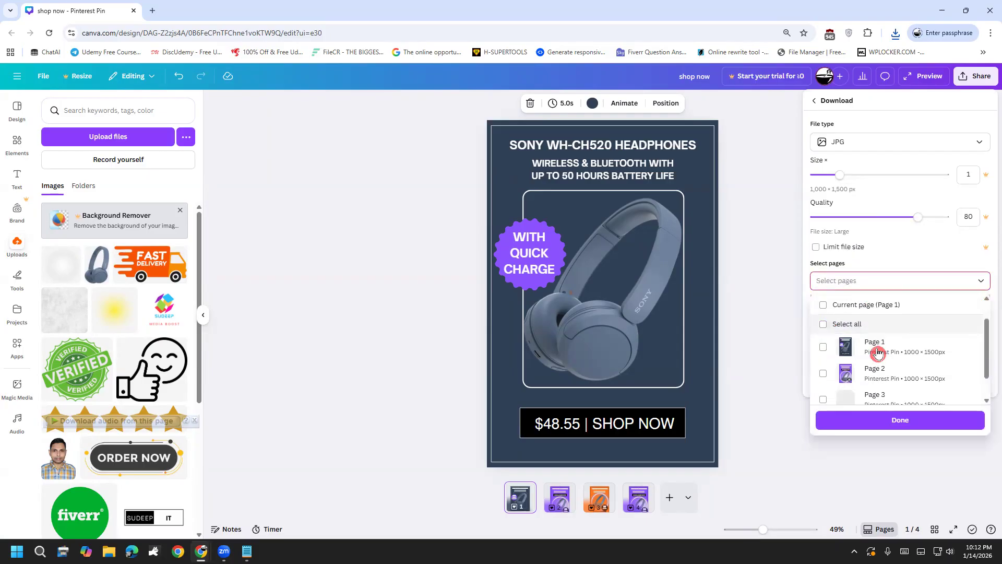
click(880, 340)
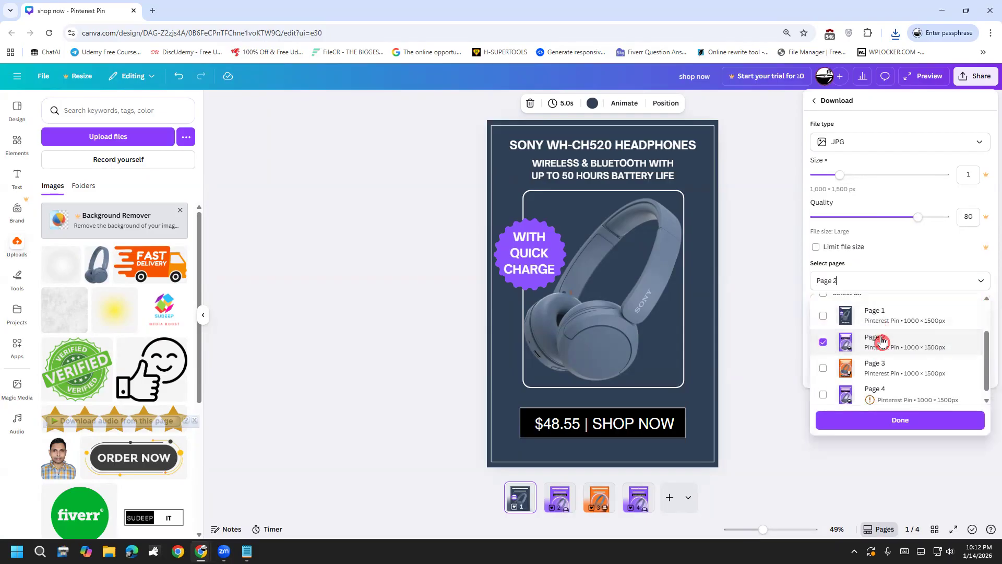
click(882, 420)
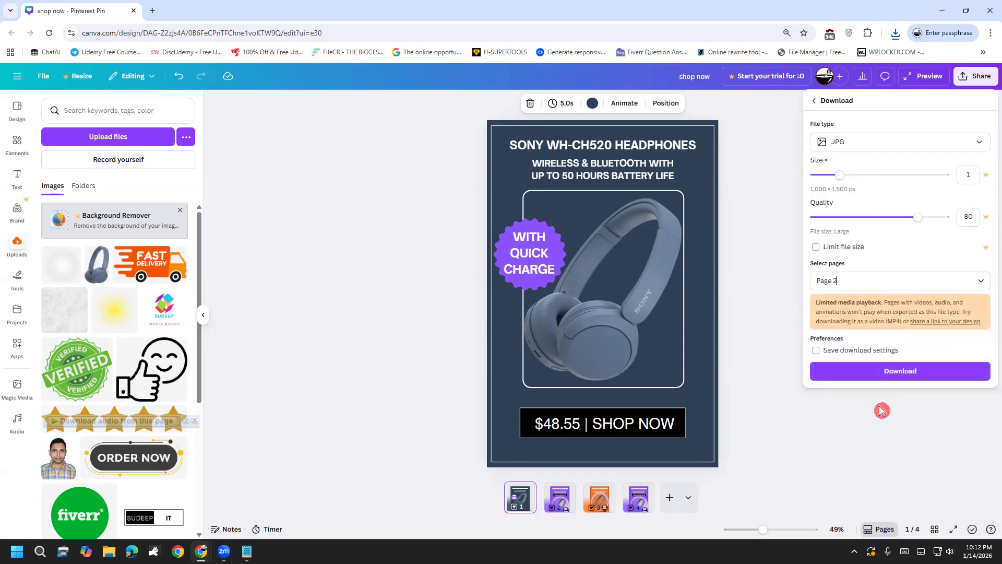
click(882, 375)
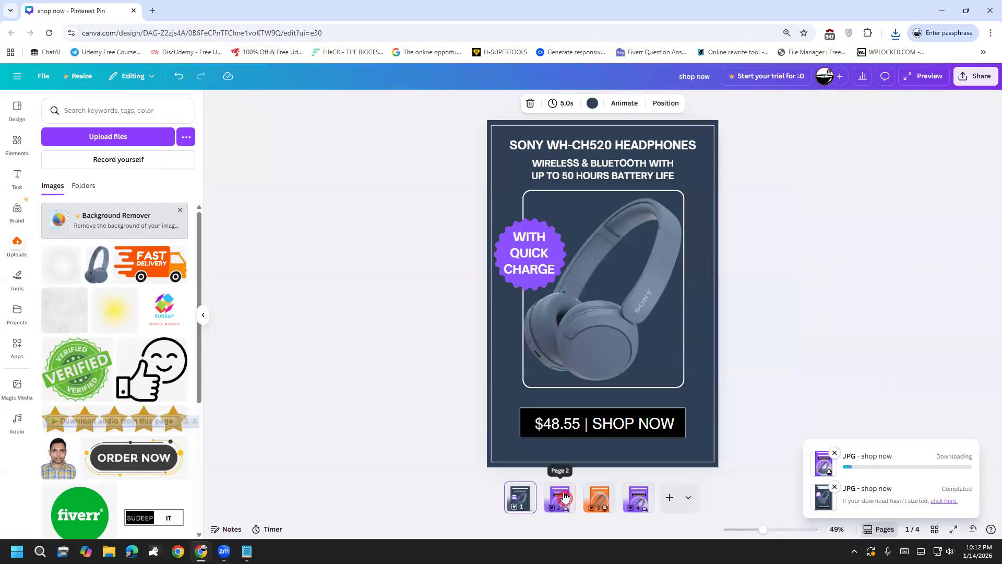
Download only page 3, the orange pin, as a JPG at size 1 and quality 80.
click(975, 76)
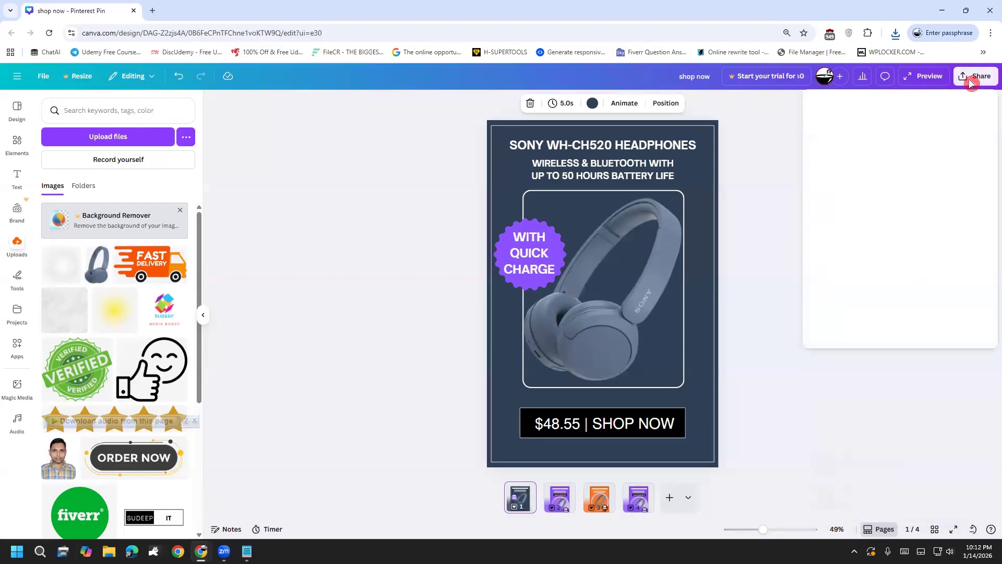
click(835, 285)
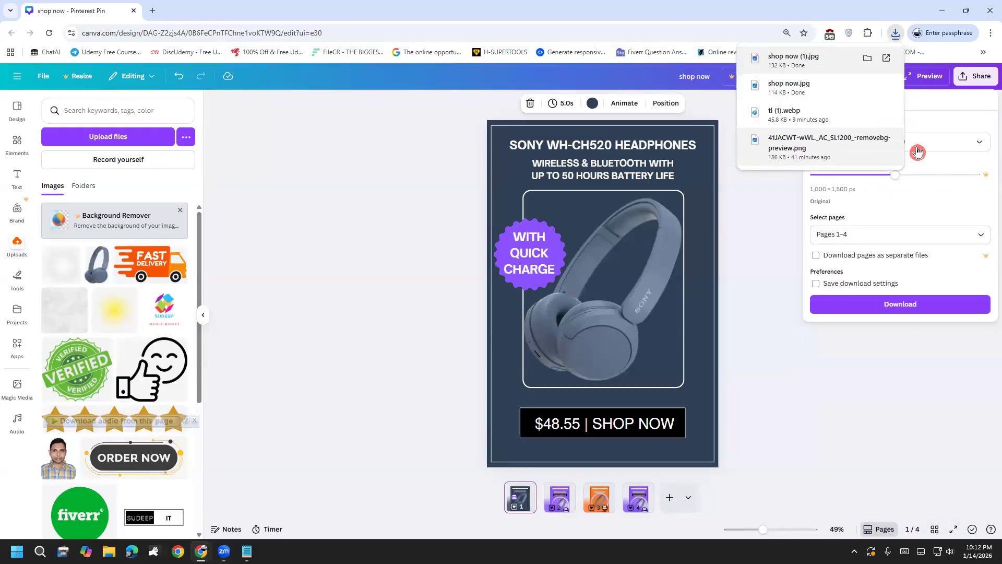
click(926, 151)
click(887, 174)
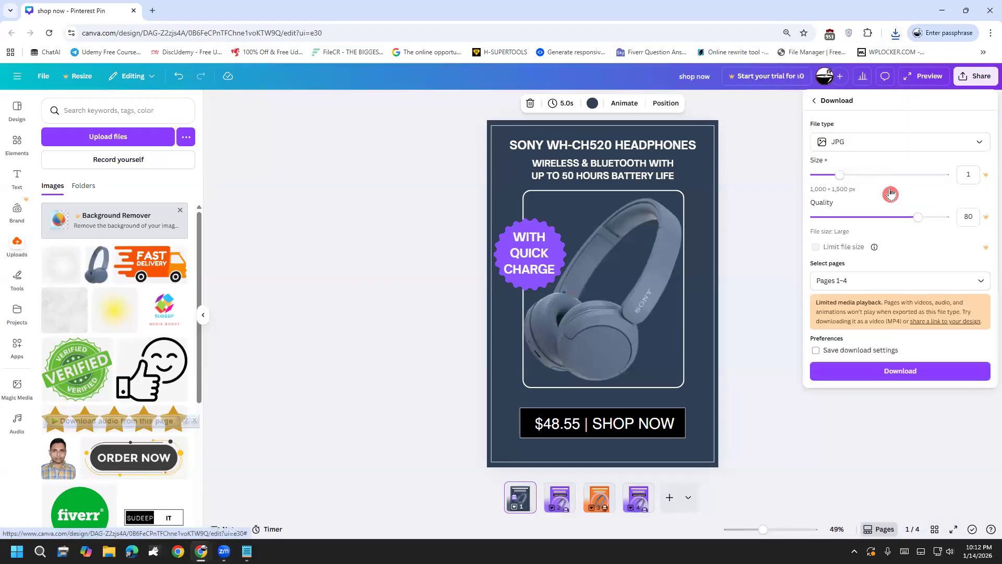
click(842, 284)
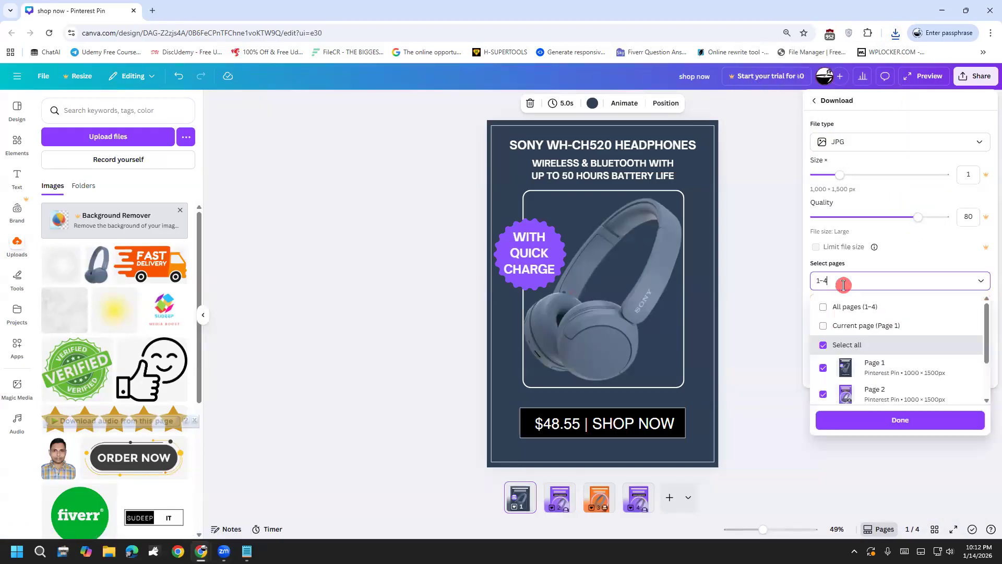
click(833, 338)
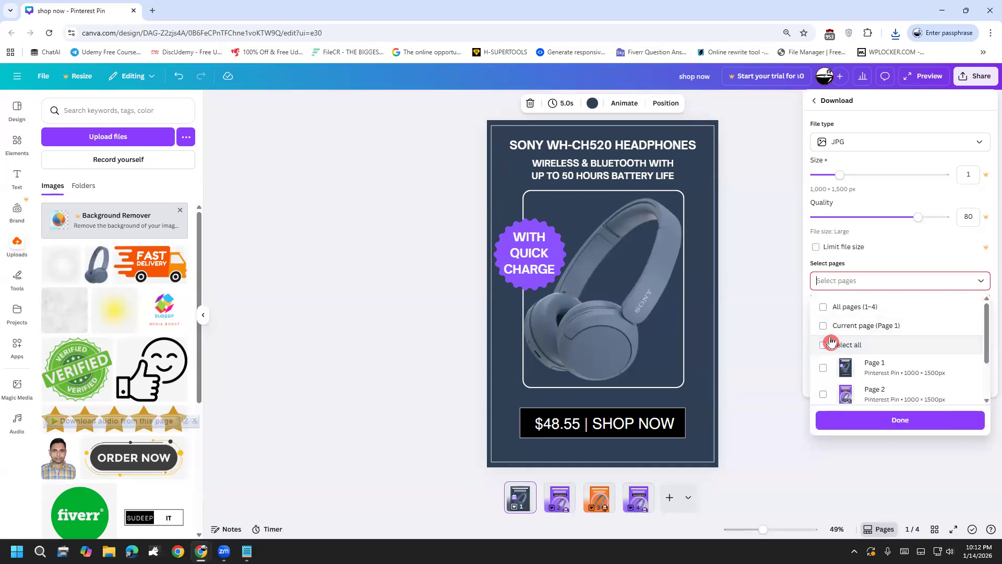
scroll(866, 373, down, 2)
click(869, 376)
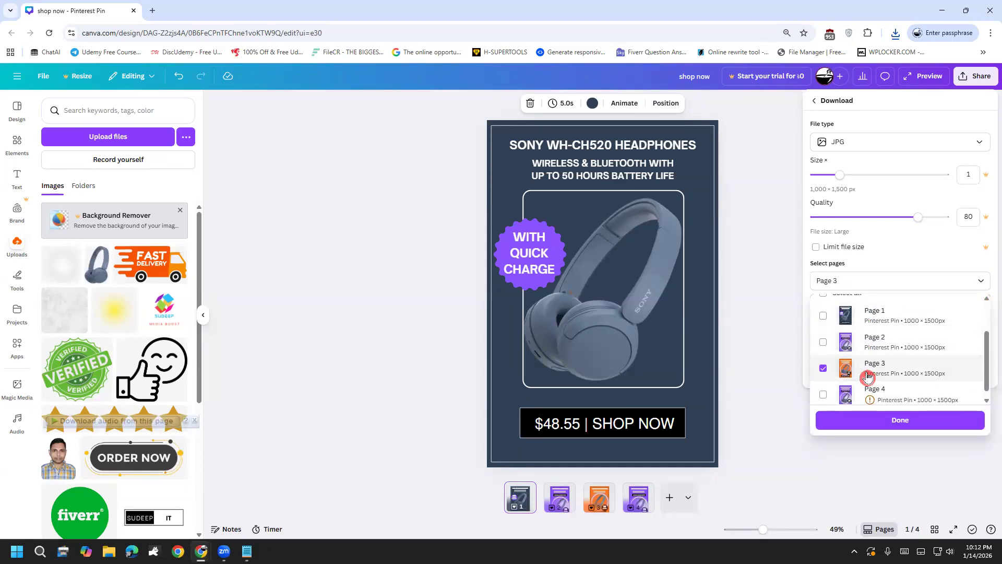
click(882, 426)
click(882, 372)
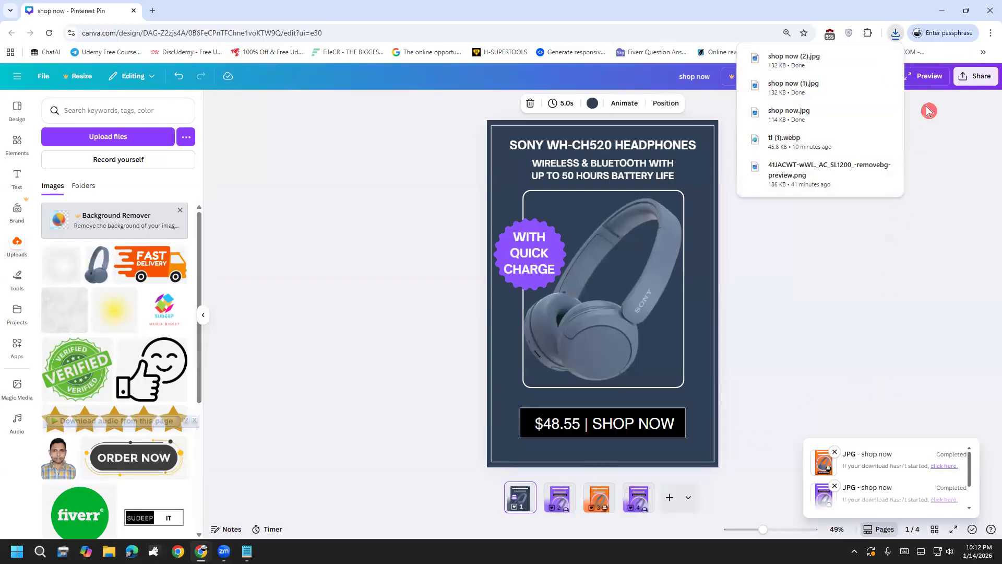
Download only page 4, the animated violet pin, as an MP4 video at the original 1,000 × 1,500 px quality.
click(974, 77)
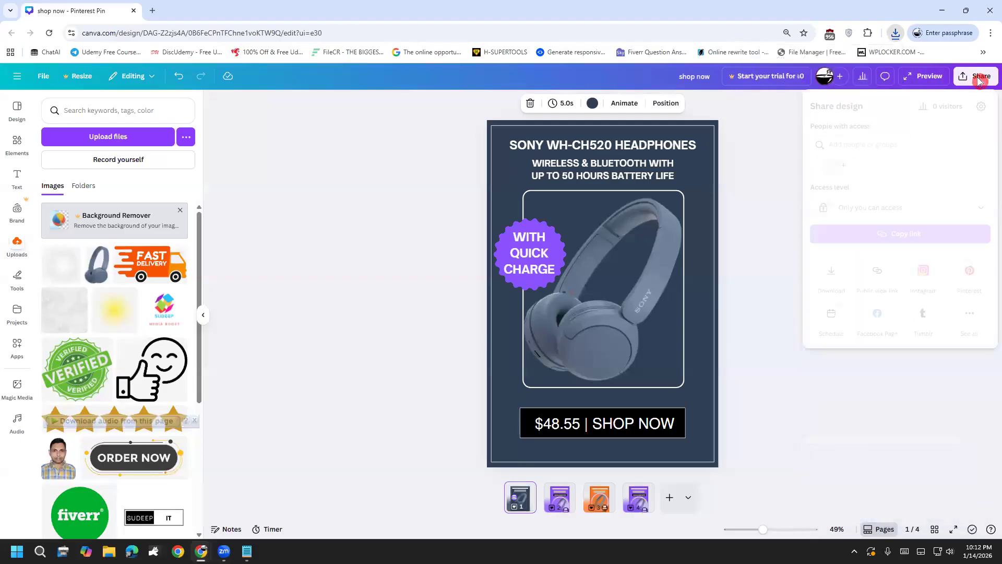
click(839, 272)
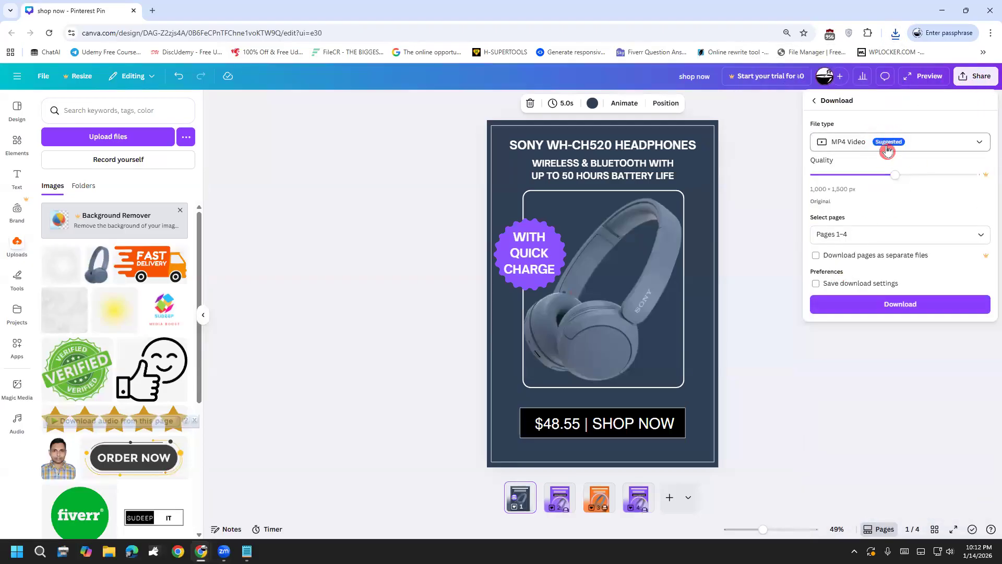
click(872, 236)
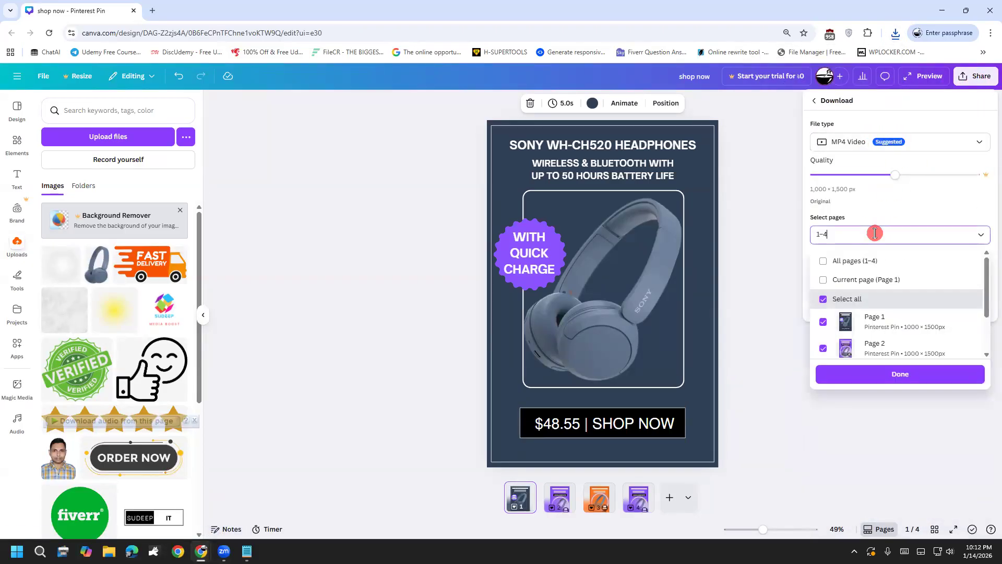
scroll(863, 324, down, 2)
click(858, 342)
click(880, 372)
click(875, 292)
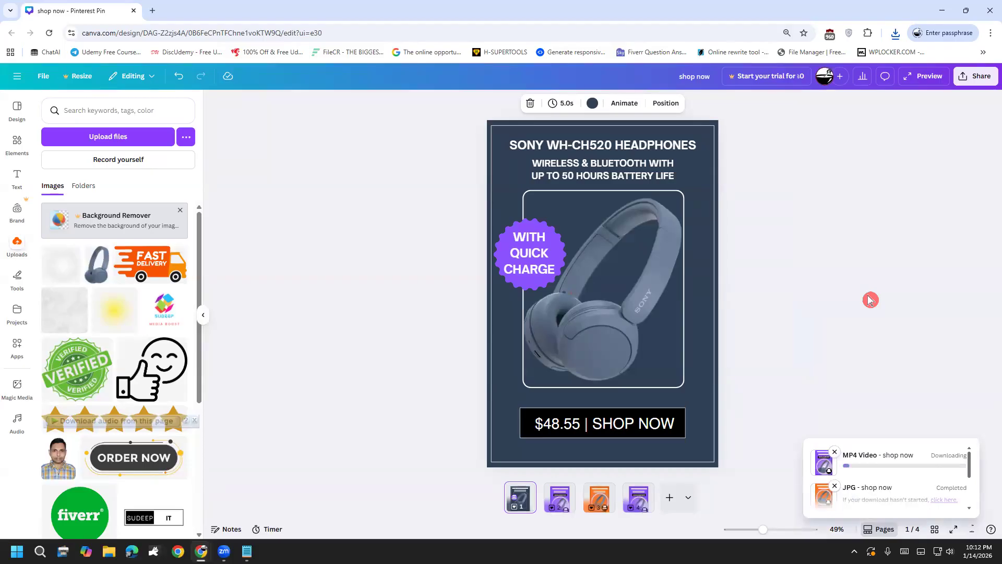
Switch to the Steps notes in Notepad, review the pin creation step, and copy the word "Pinterest" from step 3.
click(246, 550)
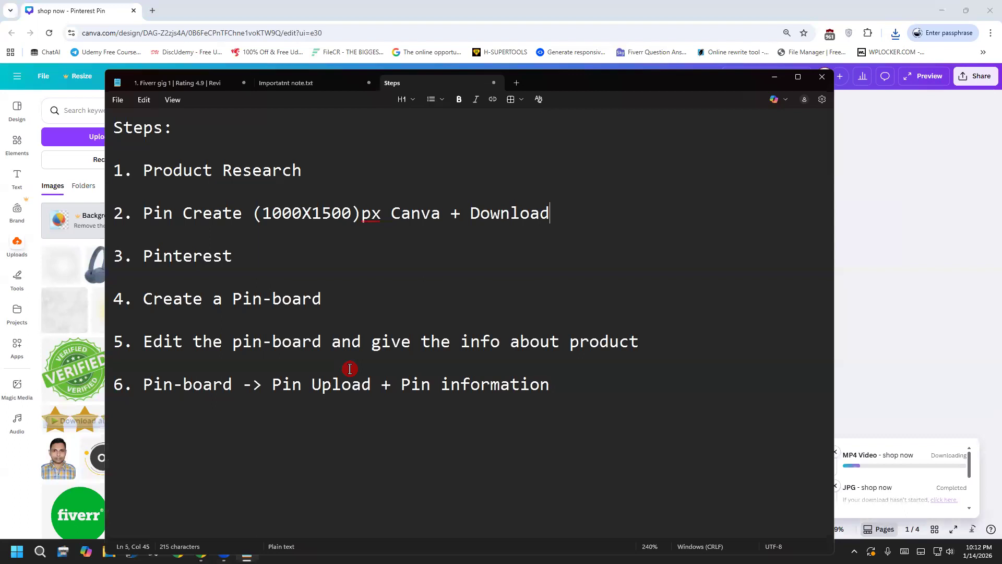
drag(554, 213, 99, 212)
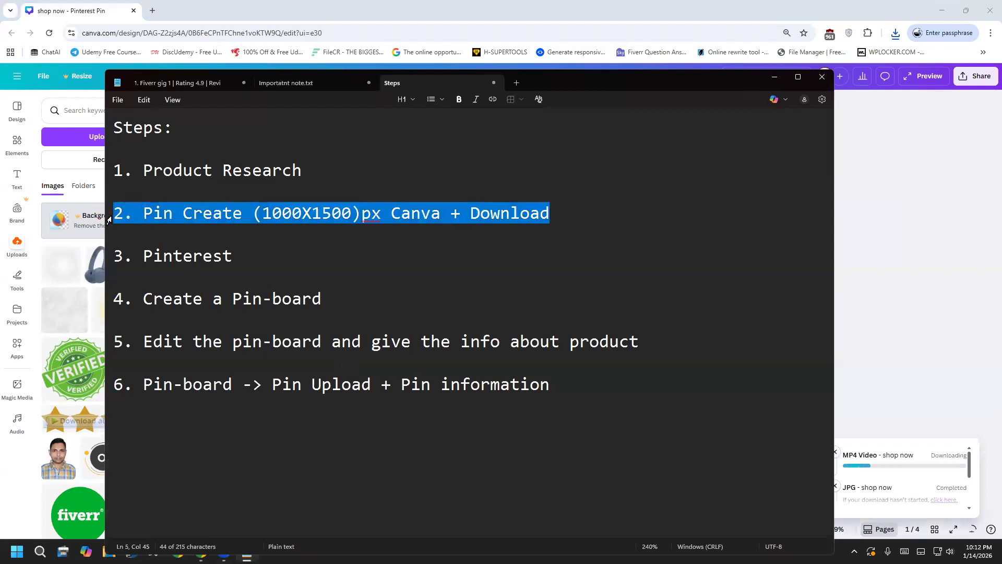
click(305, 285)
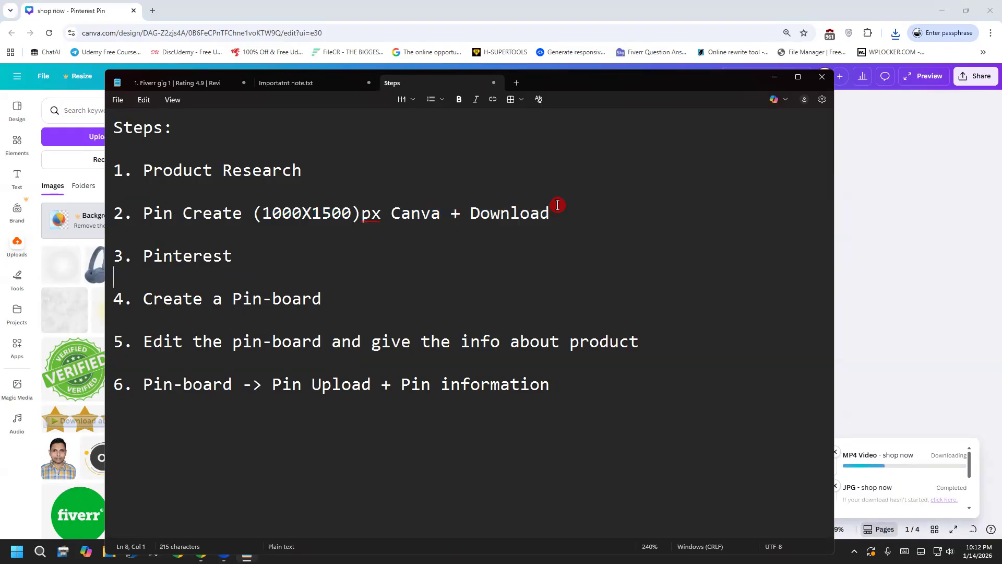
drag(143, 258, 240, 263)
key(ctrl+c)
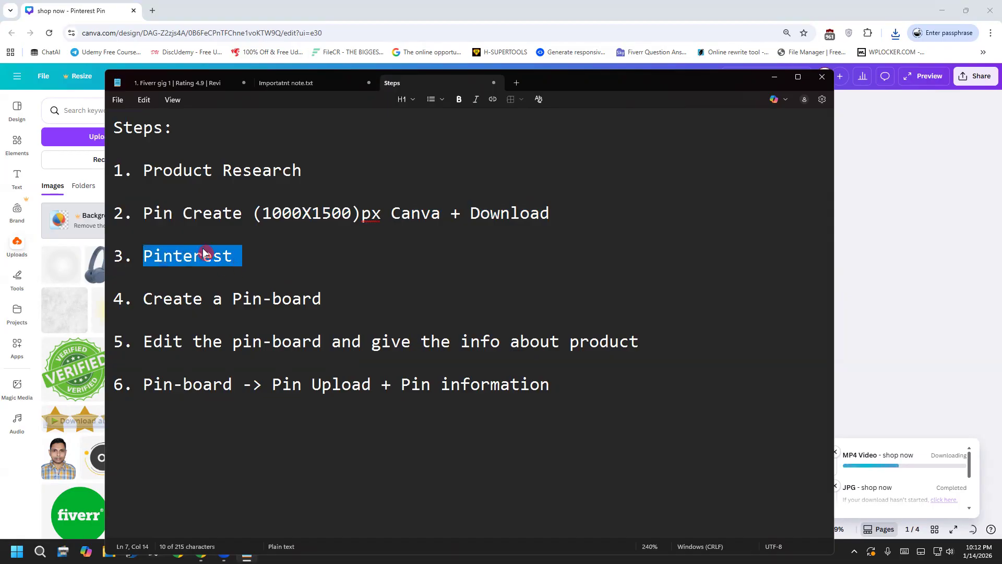
Switch to Chrome and open Pinterest in a new browser tab using the copied word.
click(152, 11)
click(167, 35)
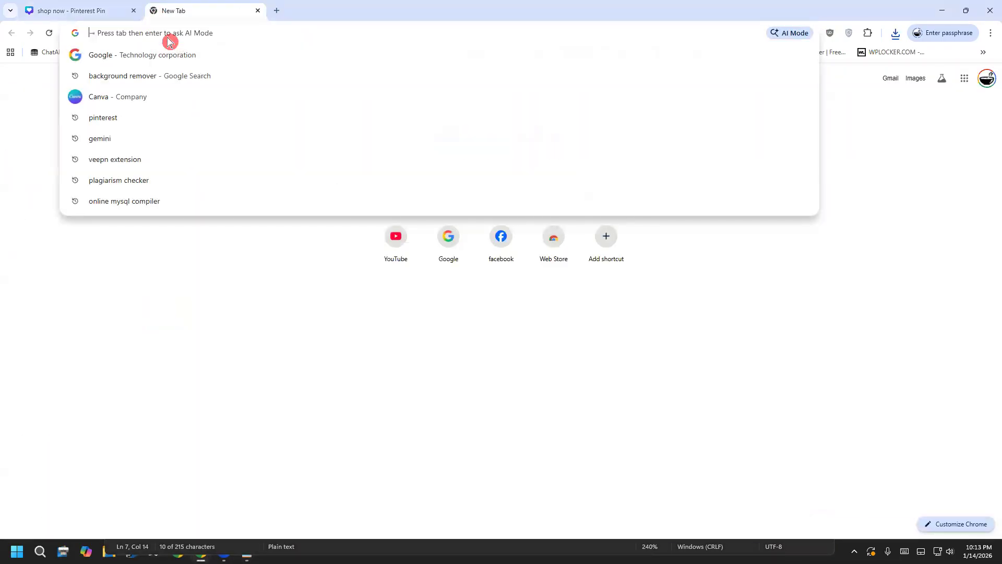
key(ctrl+v)
key(Return)
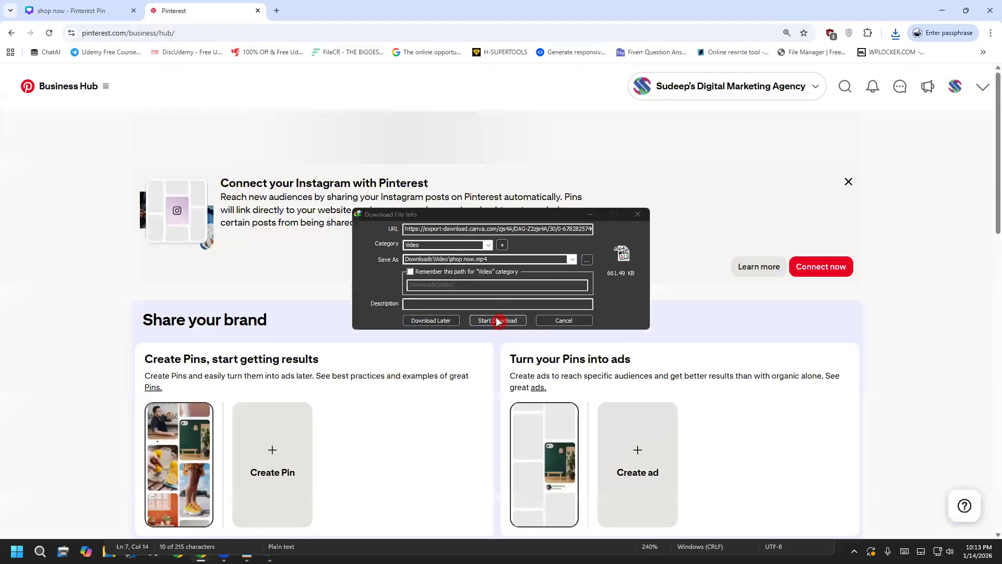
Start downloading shop now.mp4 in the Video category and close the download window.
click(497, 320)
click(578, 308)
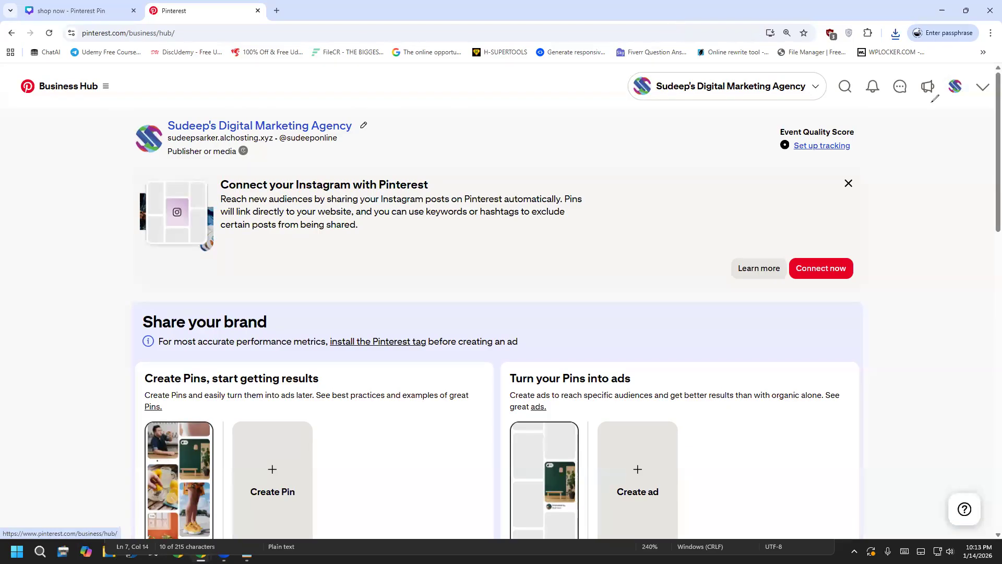
Open the business account's Pinterest profile and show its saved boards.
mouse_move(922, 126)
mouse_down()
mouse_move(958, 79)
mouse_move(944, 110)
mouse_move(950, 68)
mouse_move(965, 85)
mouse_move(954, 79)
mouse_up()
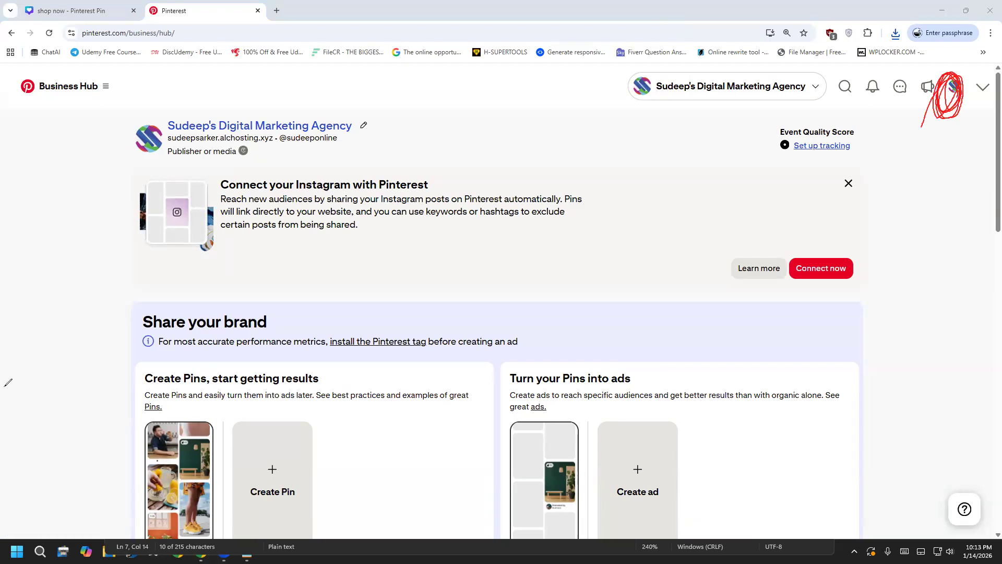
click(59, 338)
click(954, 88)
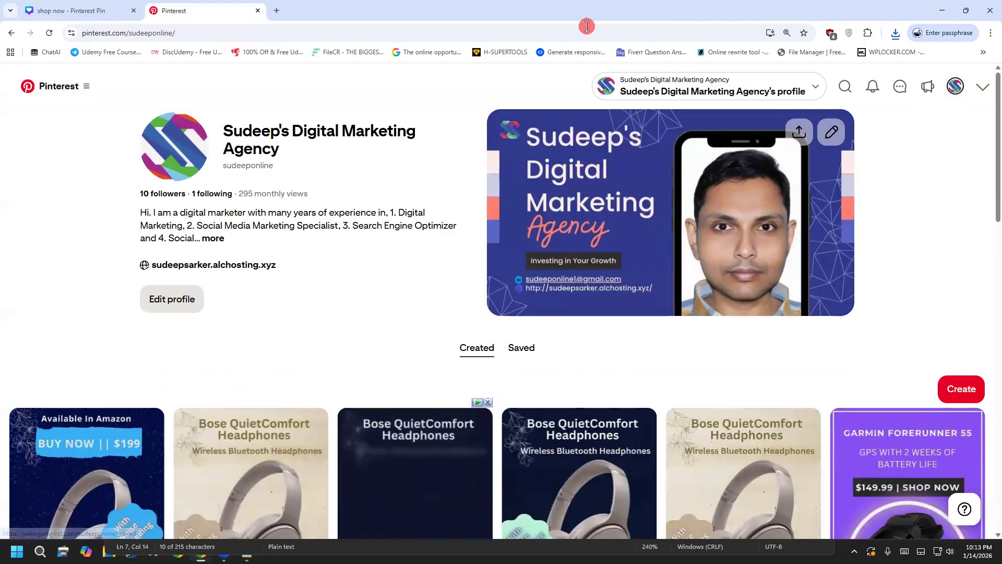
mouse_move(547, 342)
mouse_down()
mouse_move(520, 341)
mouse_move(498, 374)
mouse_move(528, 380)
mouse_move(543, 335)
mouse_move(498, 350)
mouse_move(514, 340)
mouse_move(519, 368)
mouse_move(535, 339)
mouse_move(525, 371)
mouse_move(547, 331)
mouse_up()
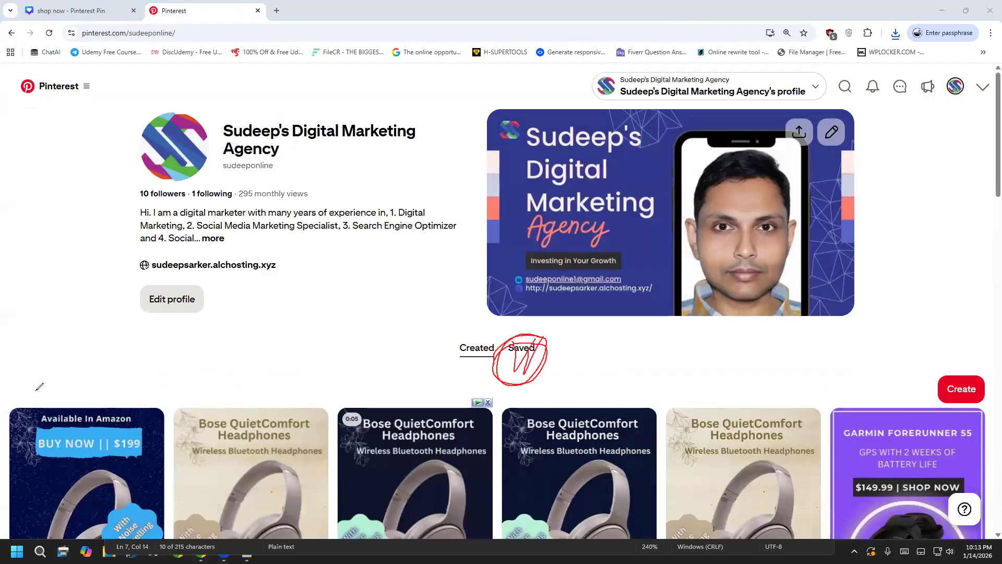
click(47, 342)
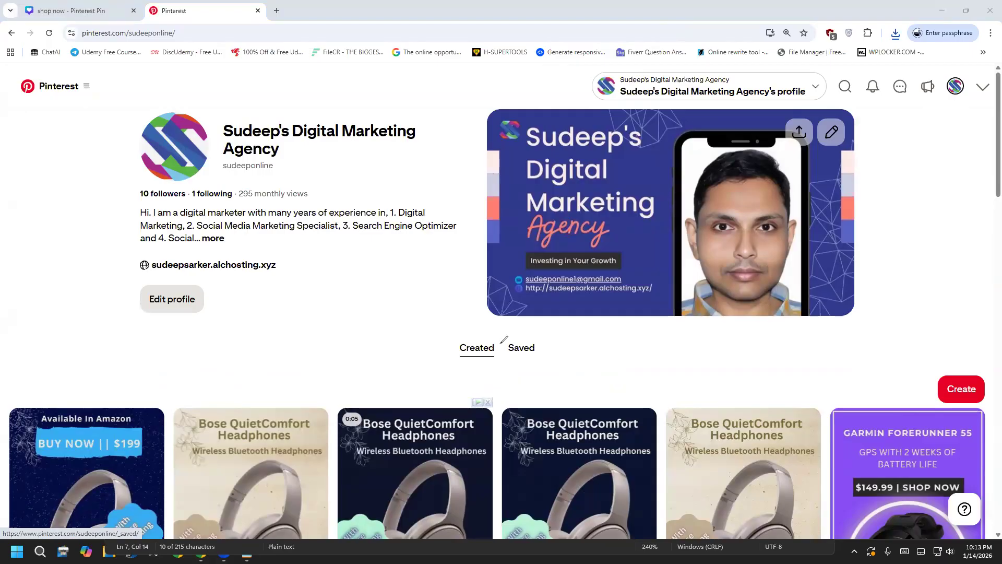
mouse_move(532, 335)
mouse_down()
mouse_move(511, 359)
mouse_move(536, 368)
mouse_up()
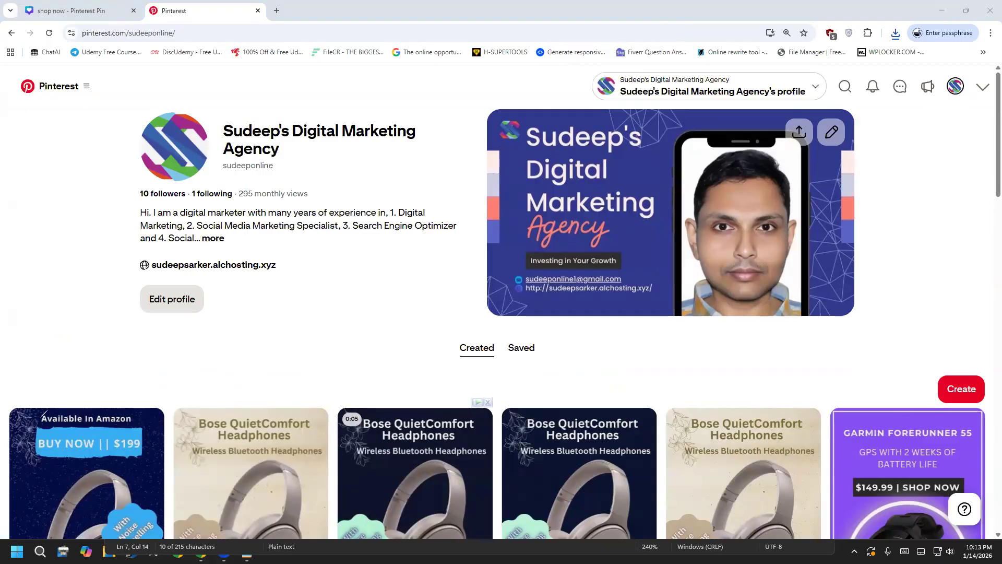
click(521, 348)
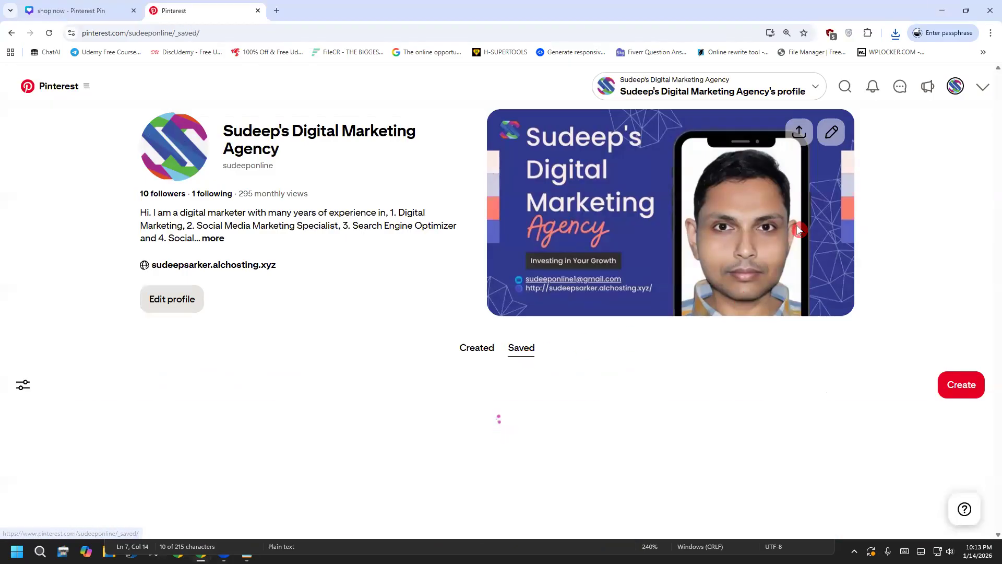
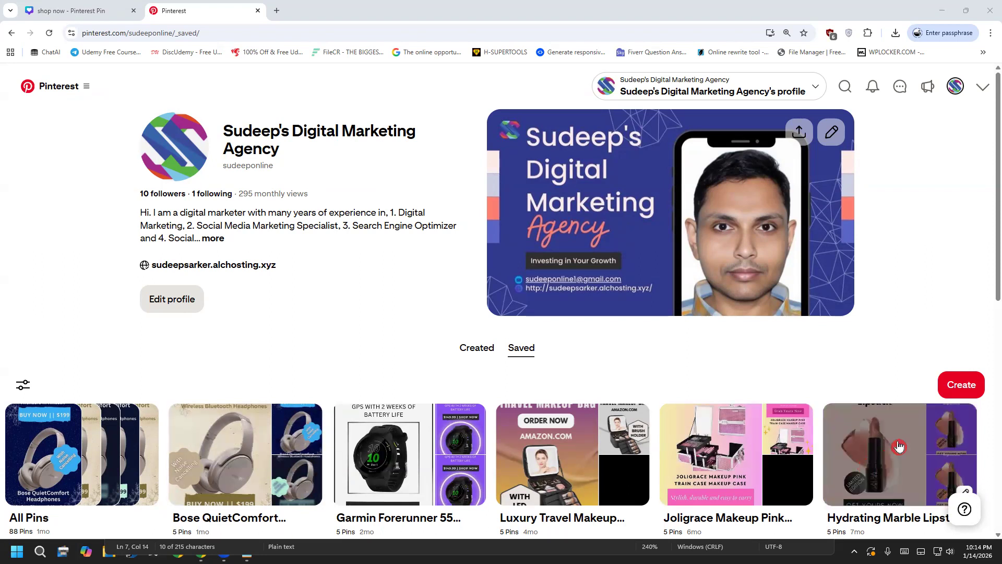
Open the form for creating a new board and leave its name field empty.
click(960, 383)
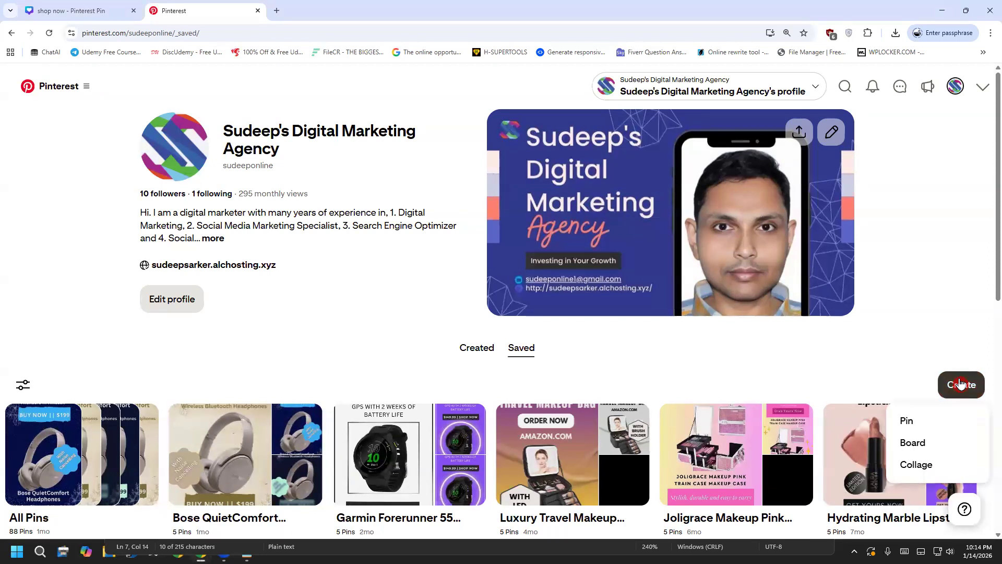
click(922, 447)
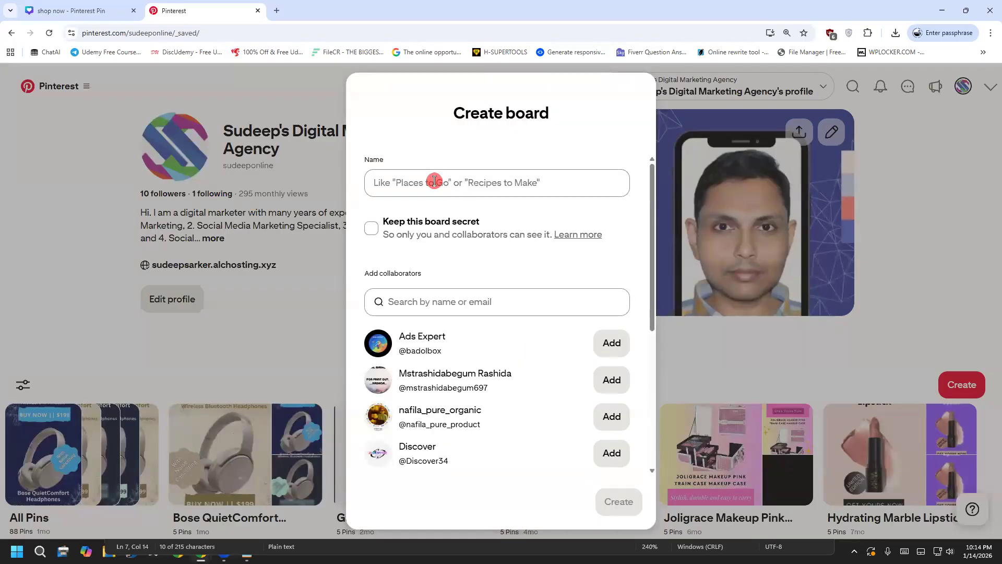
click(434, 181)
click(399, 146)
click(388, 180)
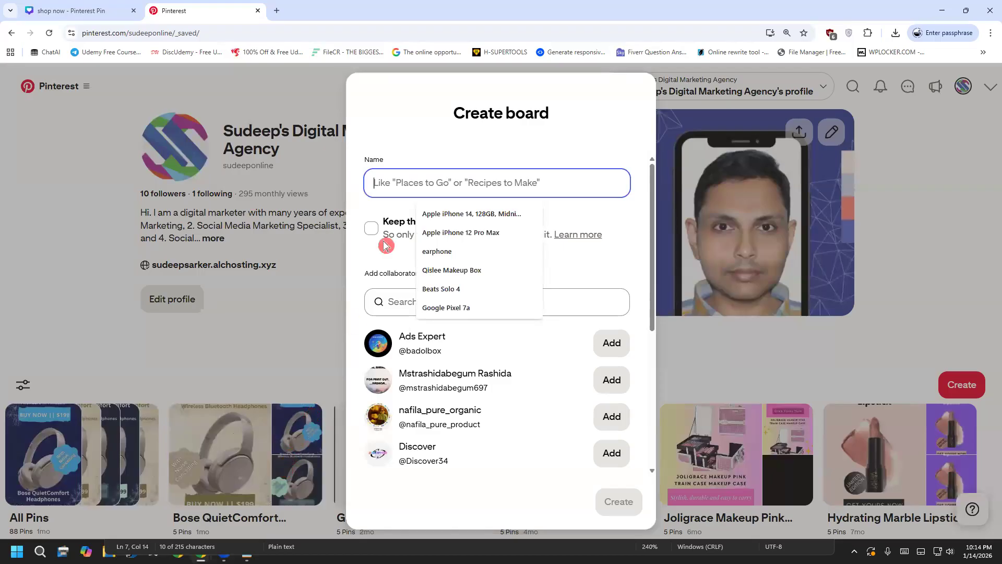
click(424, 138)
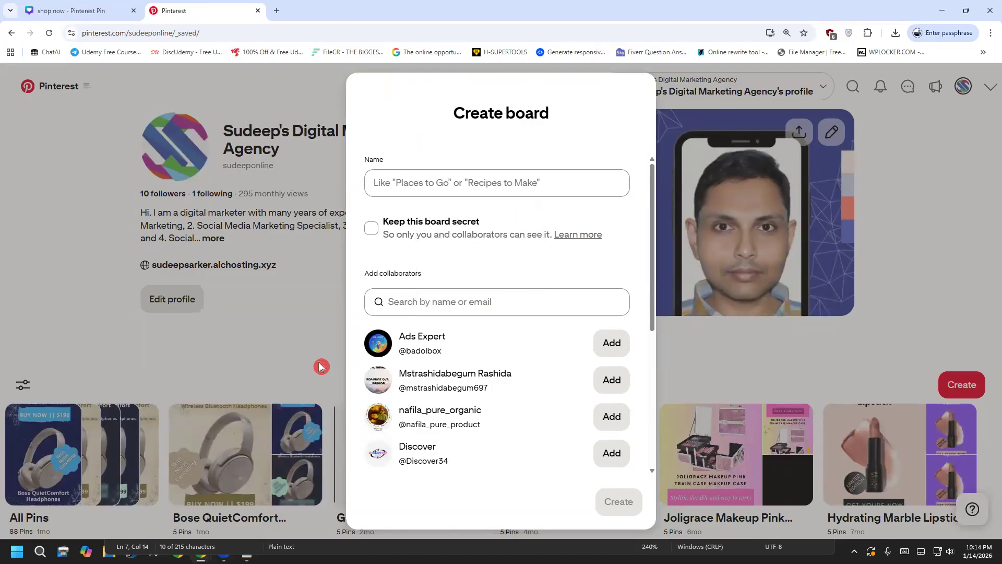
Open ChatGPT in a new tab and paste the copied Sony headphones feature bullets into the prompt.
click(275, 11)
text(c)
click(197, 79)
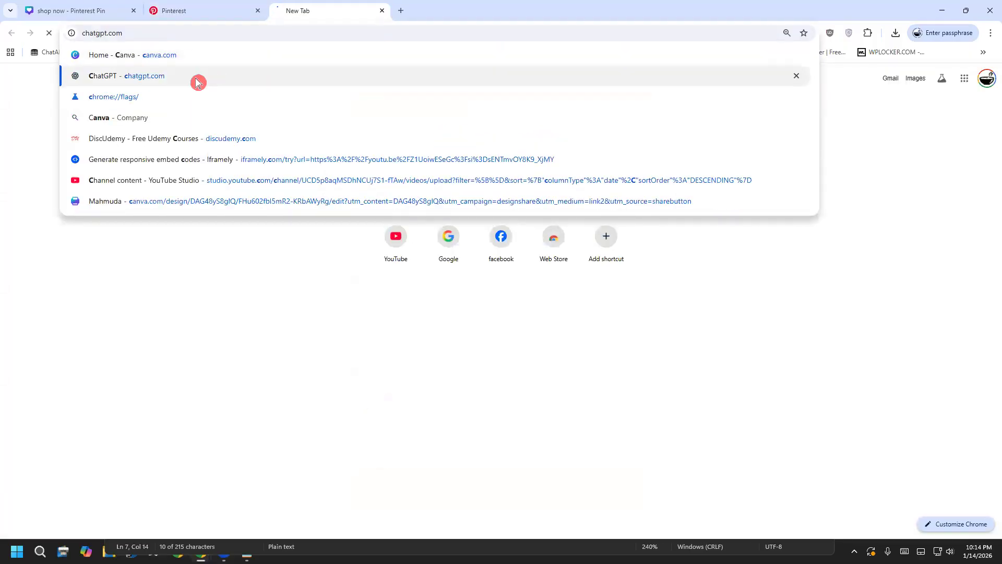
key(ctrl+v)
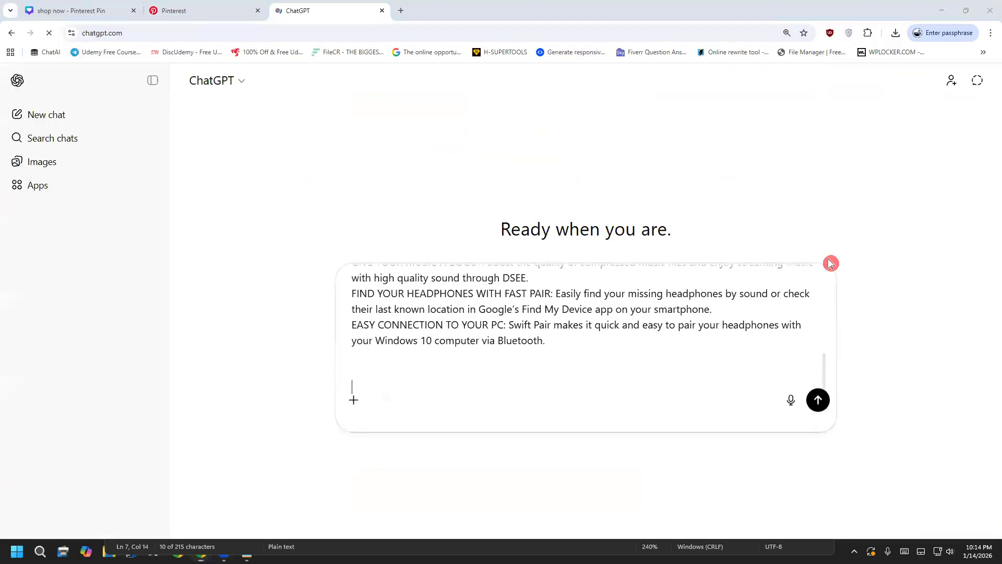
scroll(450, 370, up, 6)
scroll(452, 372, down, 6)
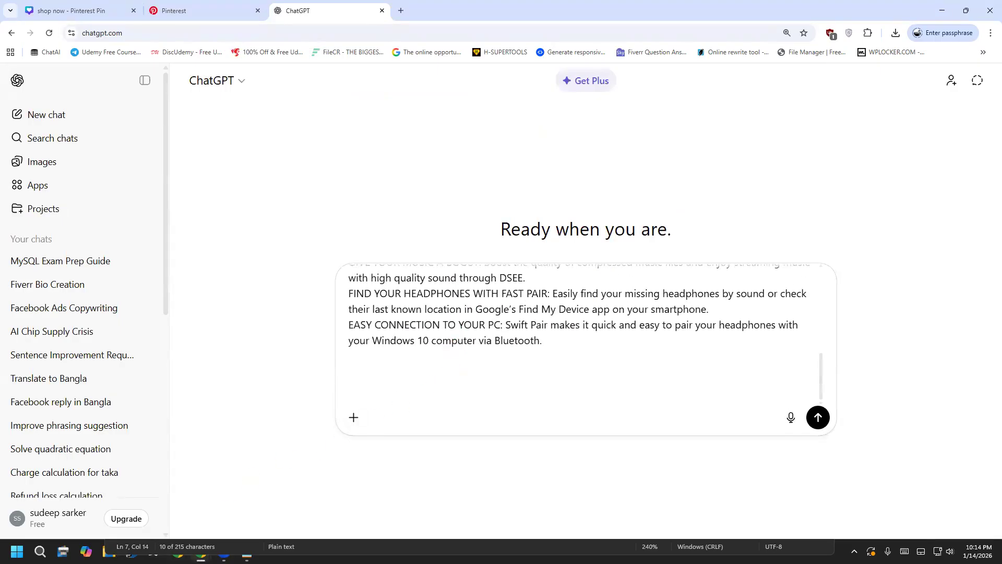
Review the "About this item" bullets on the Amazon Sony WH-CH520 listing and return to ChatGPT.
click(377, 413)
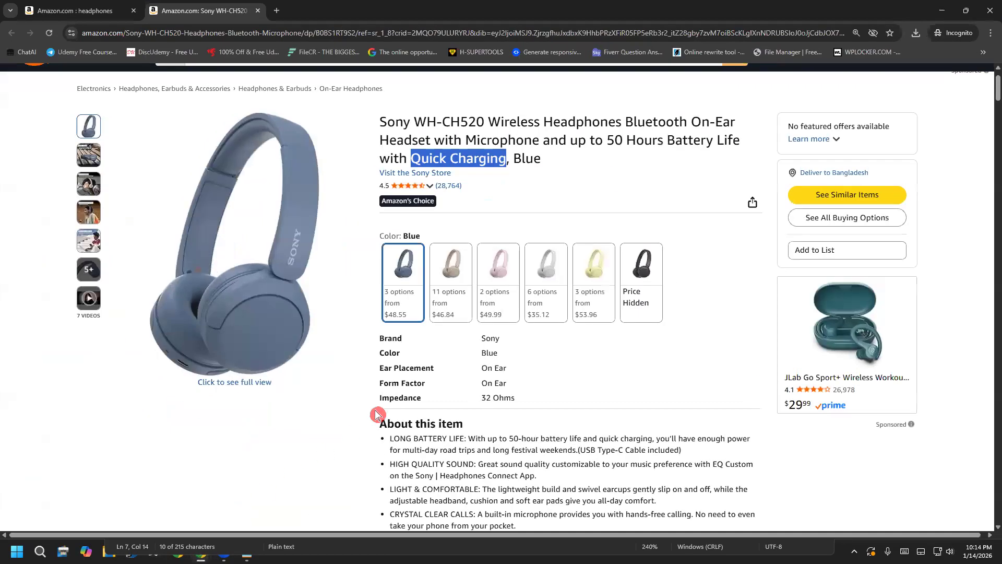
scroll(389, 401, down, 3)
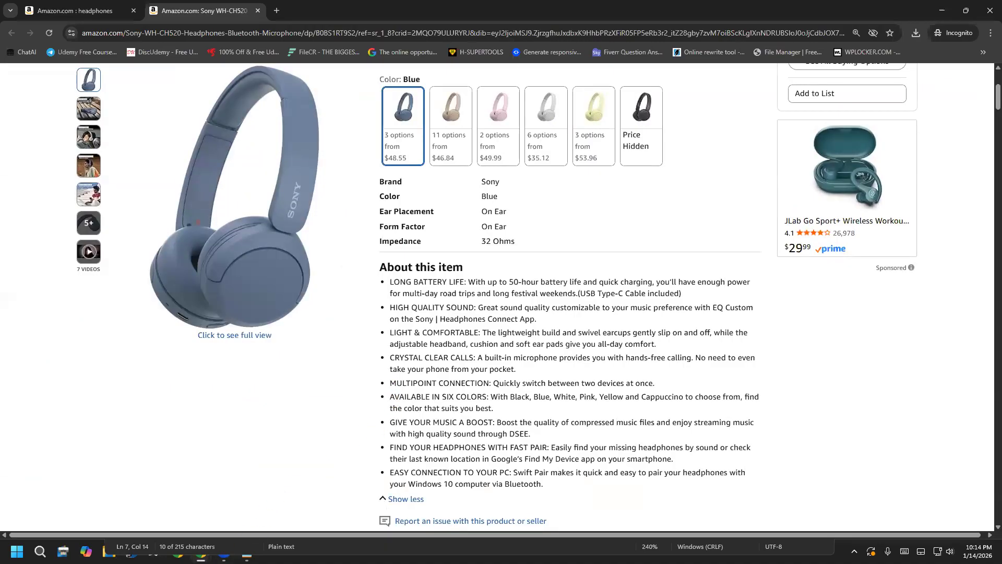
mouse_move(201, 552)
click(182, 514)
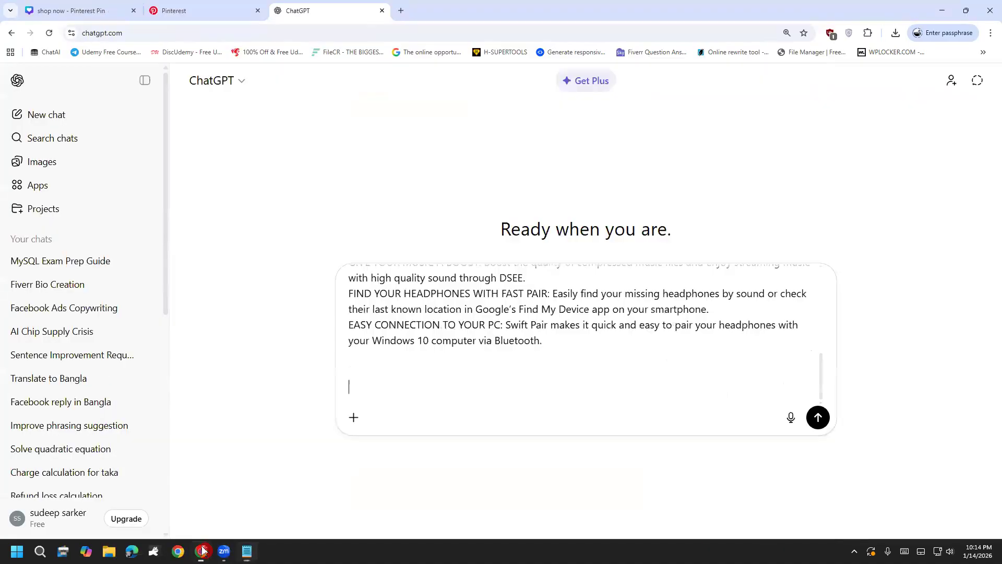
Copy the specification rows from Noise Canceling to Special Features in the headphone comparison table on the Amazon Sony WH-CH520 listing.
mouse_move(203, 550)
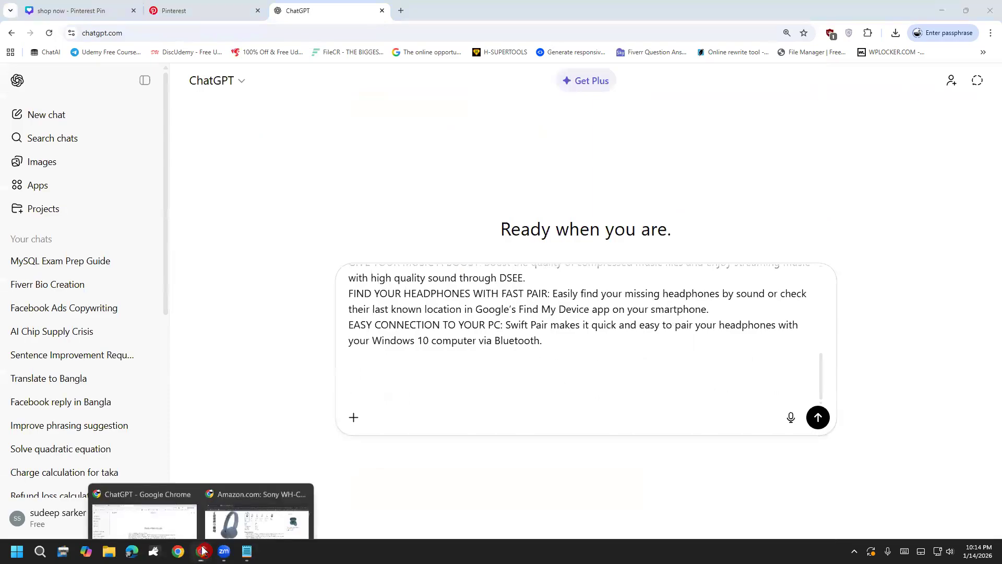
click(261, 501)
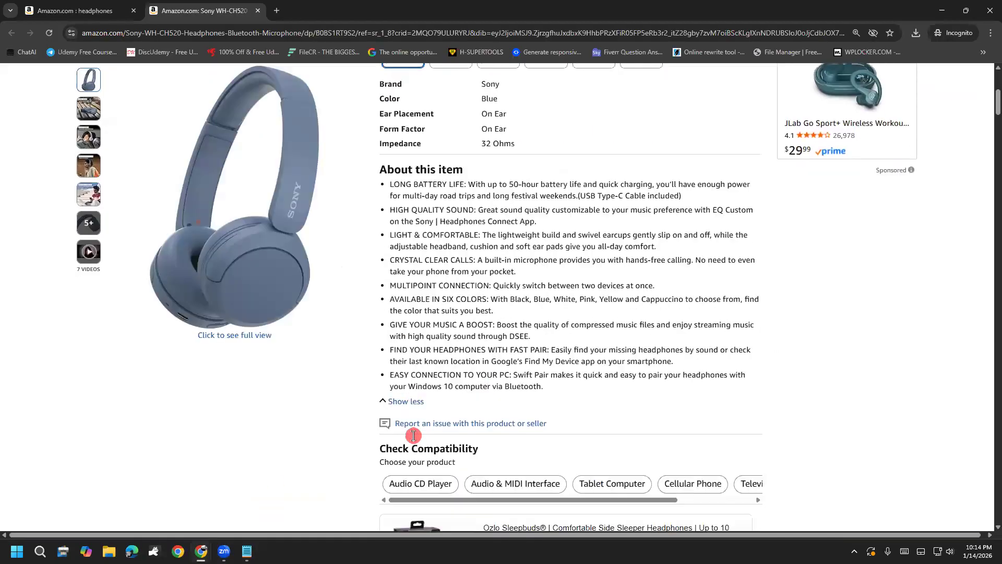
scroll(346, 435, down, 13)
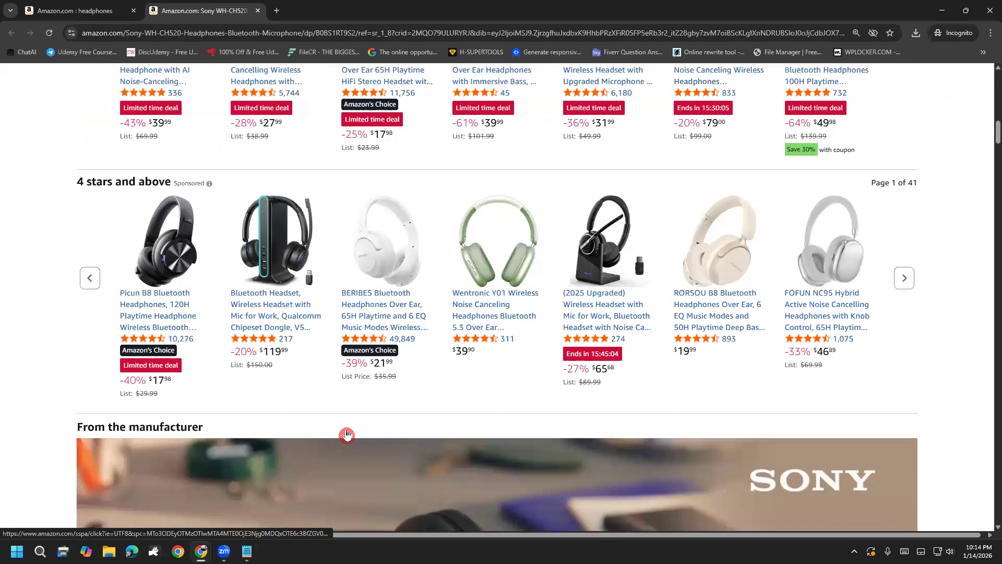
scroll(346, 435, down, 20)
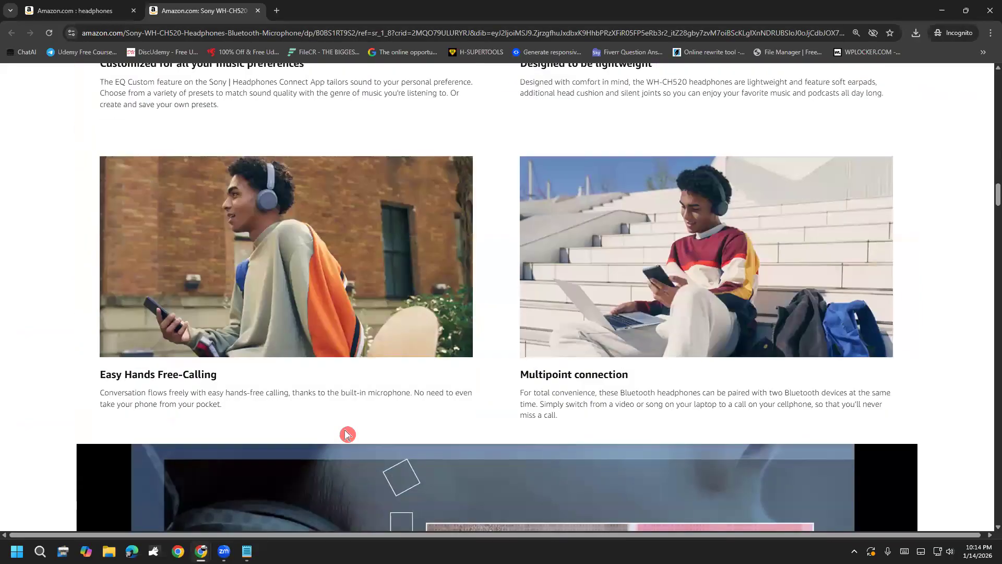
scroll(347, 435, down, 18)
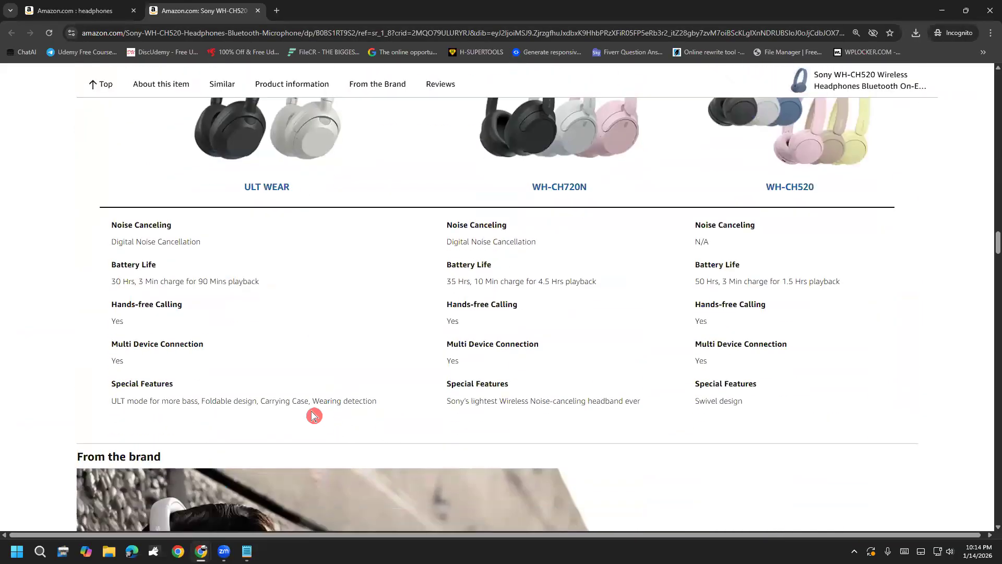
drag(109, 222, 757, 405)
right_click(741, 372)
click(742, 373)
Switch back to ChatGPT and paste the copied comparison specifications below the feature bullets in the prompt.
mouse_move(200, 551)
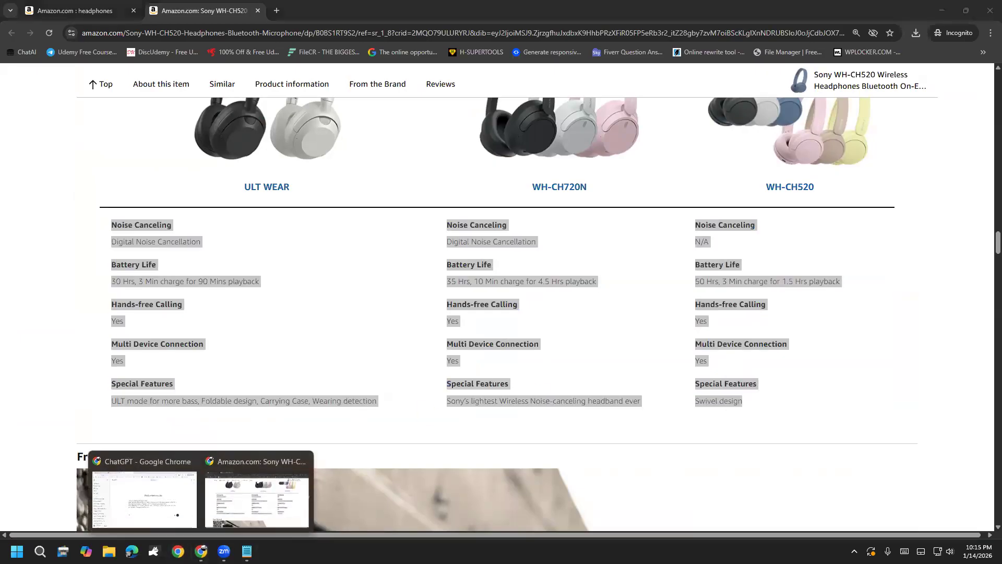
click(255, 503)
key(ctrl+v)
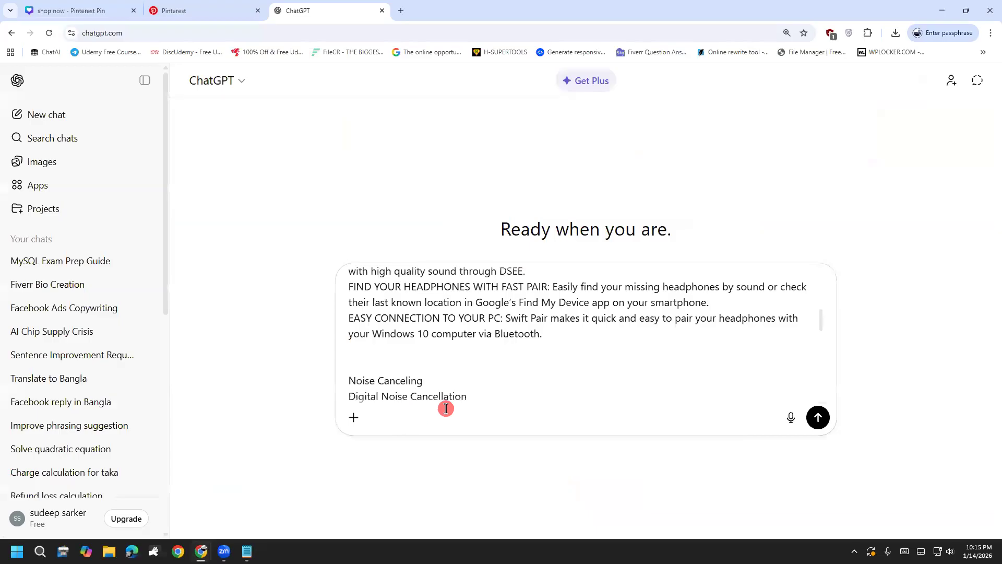
Copy the text from "Product information" through the "Top Brand: Sony" section of the Amazon Sony WH-CH520 listing.
scroll(446, 408, down, 5)
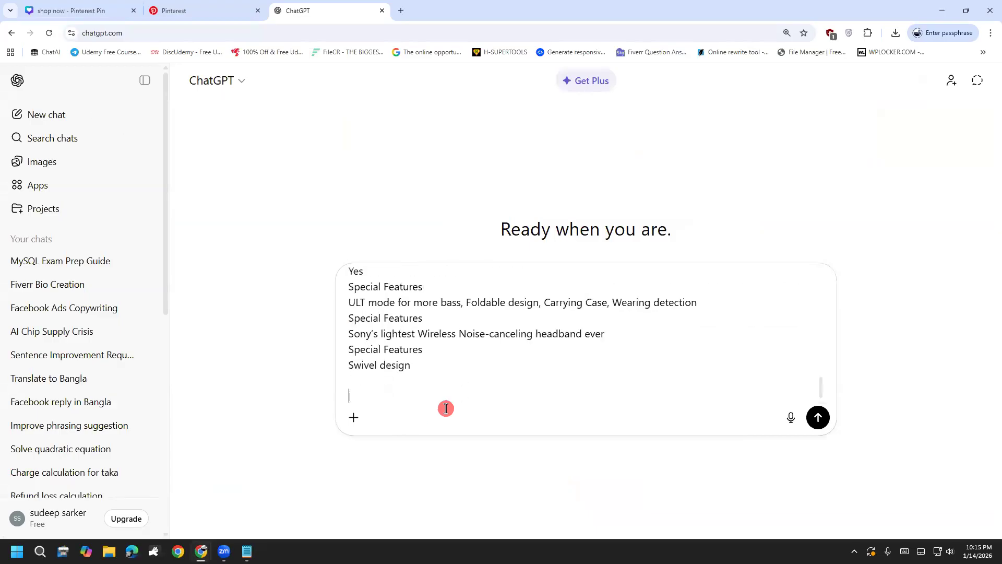
mouse_move(201, 550)
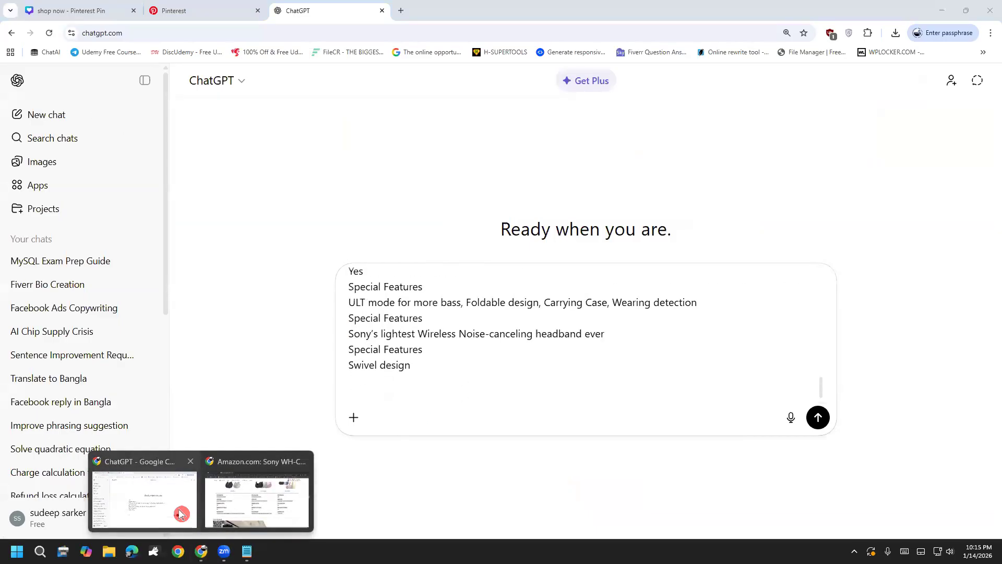
click(225, 498)
scroll(127, 402, down, 15)
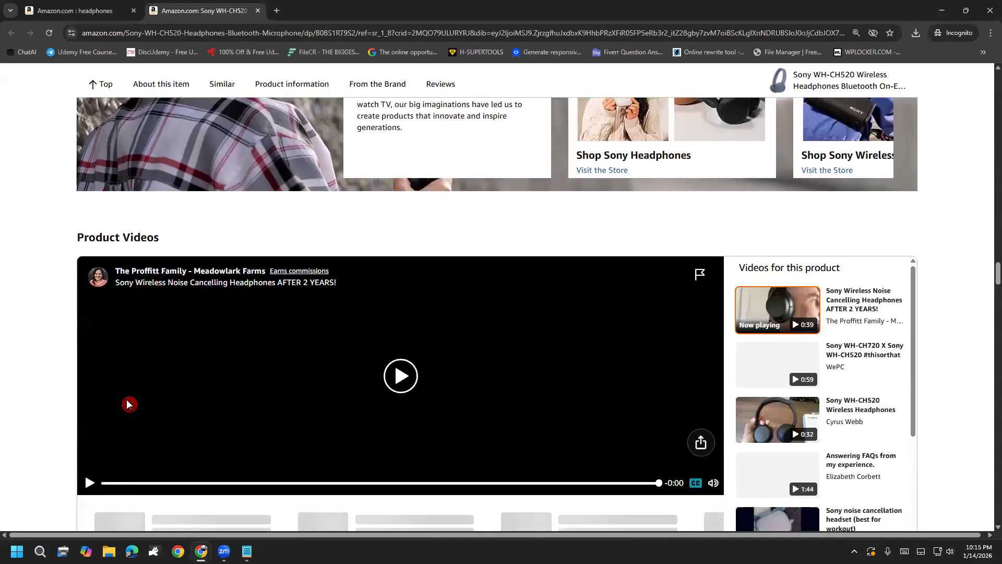
drag(74, 202, 823, 226)
scroll(766, 316, down, 1)
scroll(767, 313, down, 1)
right_click(427, 214)
click(532, 237)
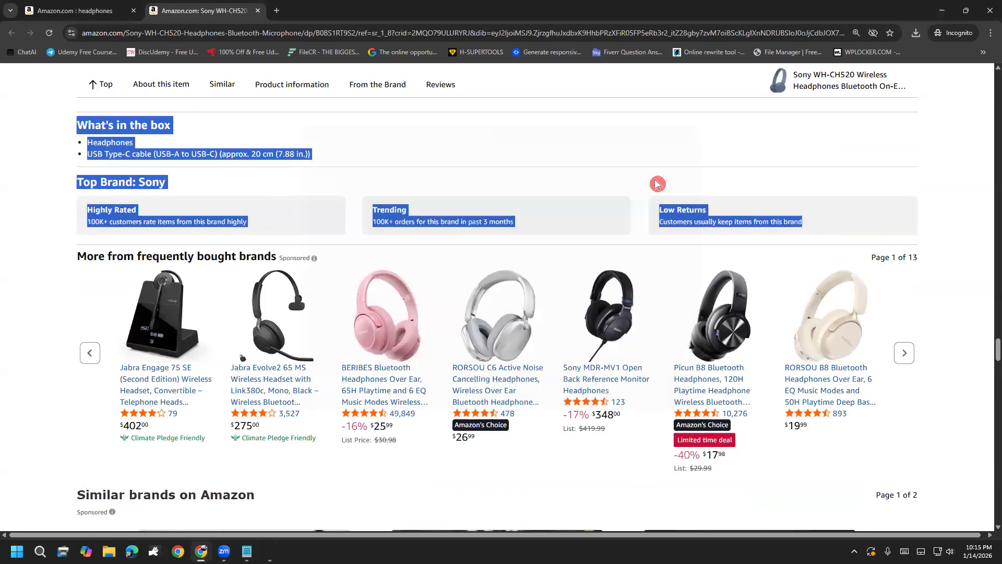
Switch back to ChatGPT and paste the copied product information below the comparison specifications in the prompt.
click(184, 494)
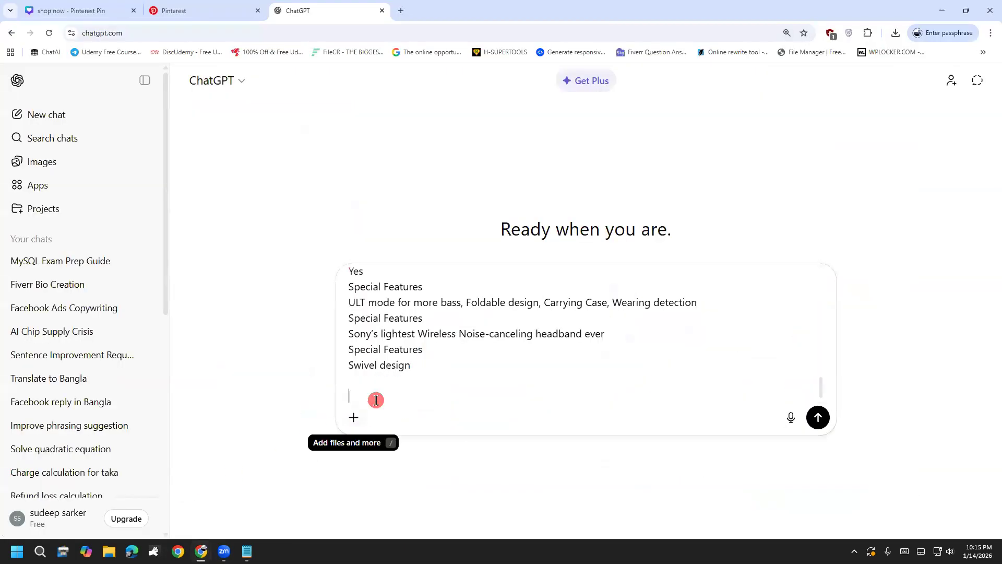
key(ctrl+v)
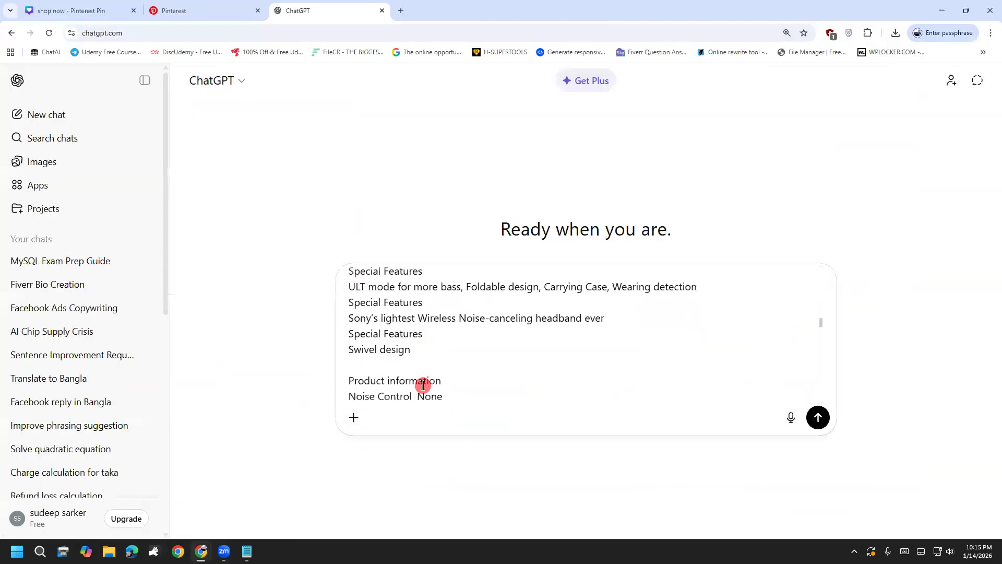
scroll(422, 385, up, 15)
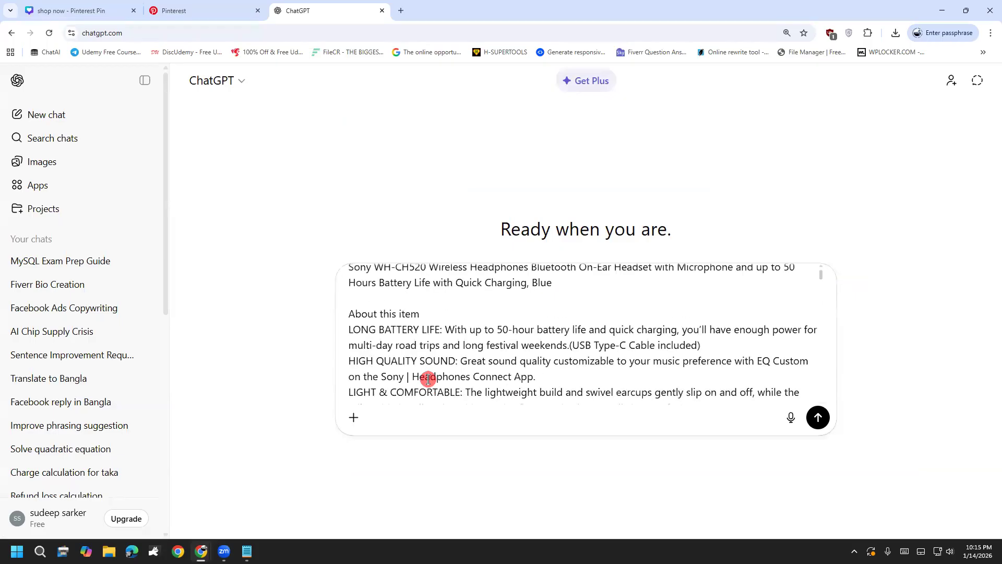
Insert the word "Color" before "Blue" in the product title at the start of the prompt.
click(561, 297)
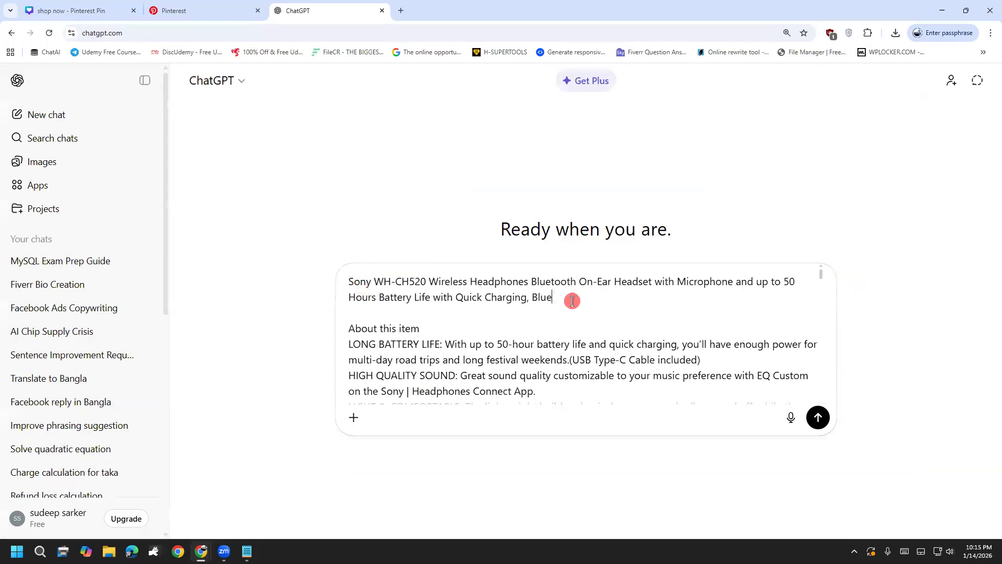
click(533, 297)
text(Color)
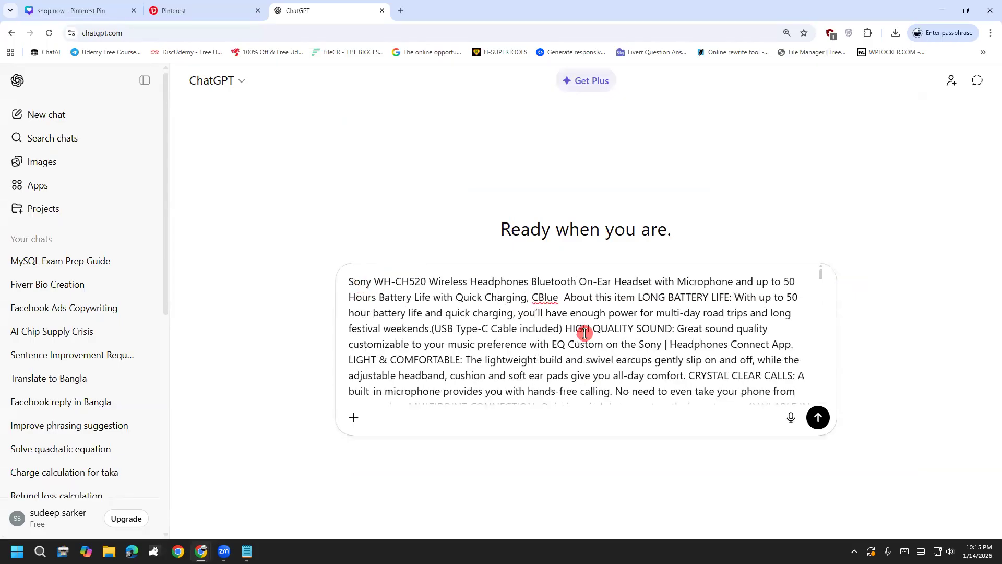
key(BackSpace)
key(BackSpace)
key(BackSpace)
key(BackSpace)
scroll(517, 295, down, 5)
scroll(517, 297, up, 5)
scroll(517, 296, down, 8)
scroll(512, 320, up, 8)
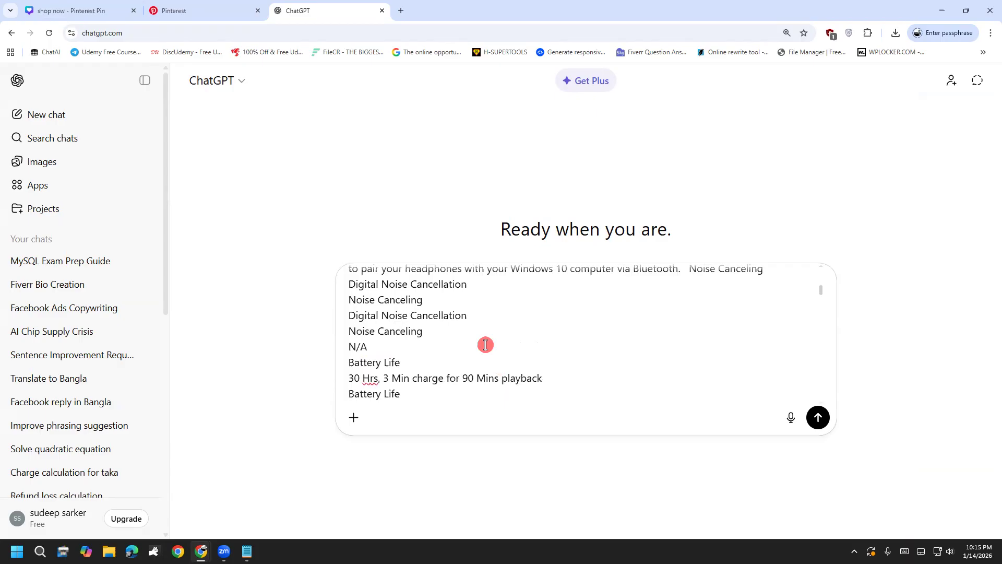
scroll(474, 348, up, 2)
scroll(474, 348, down, 10)
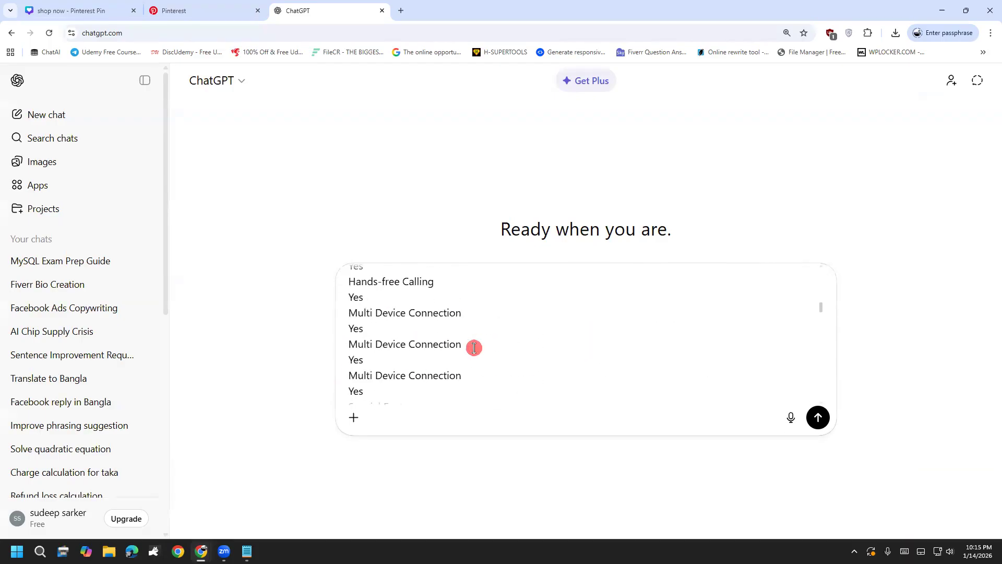
scroll(473, 348, up, 10)
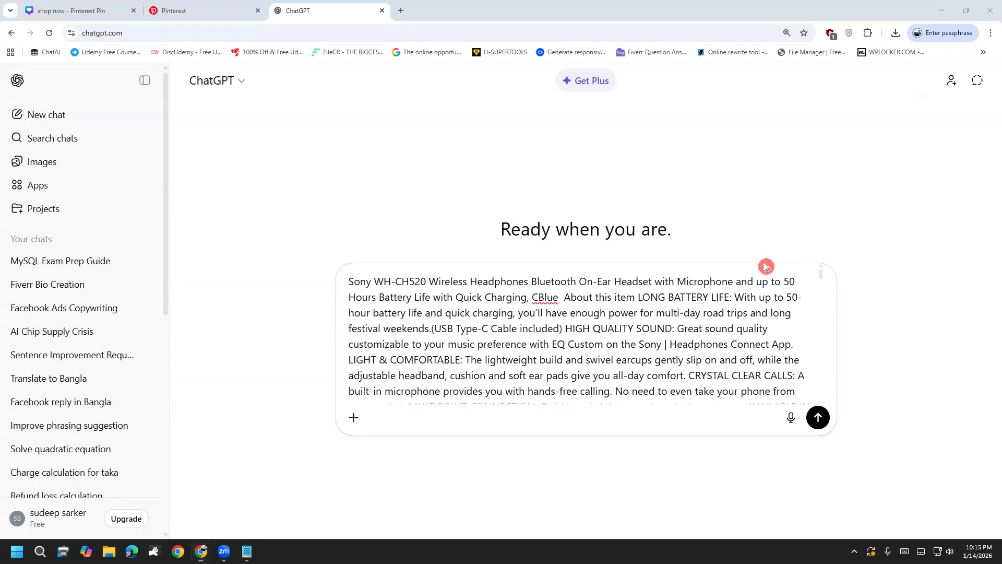
text(olor)
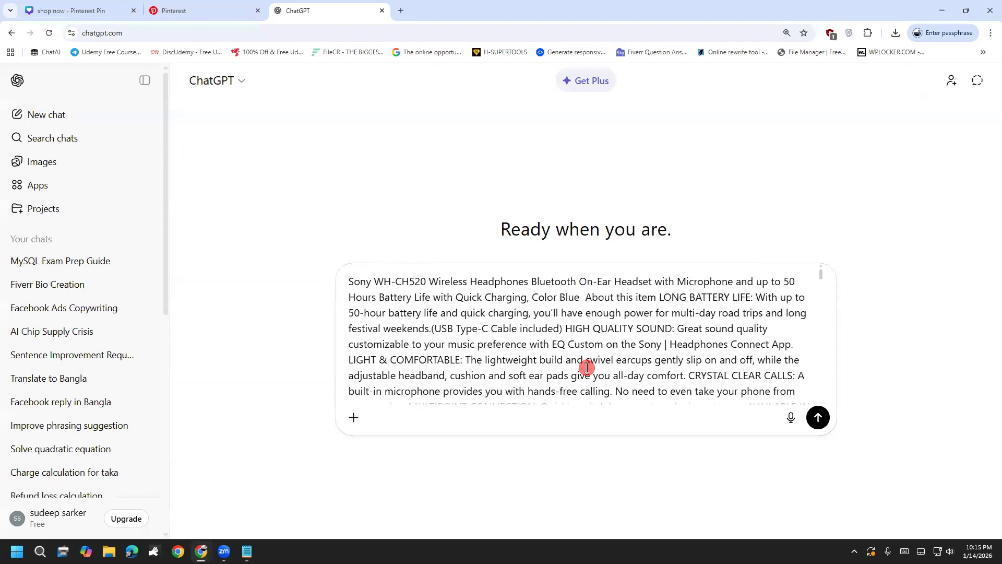
Put "About this item:" on its own line with a colon, separated by blank lines from the title and the feature text.
click(584, 296)
key(shift+Return)
key(shift+Return)
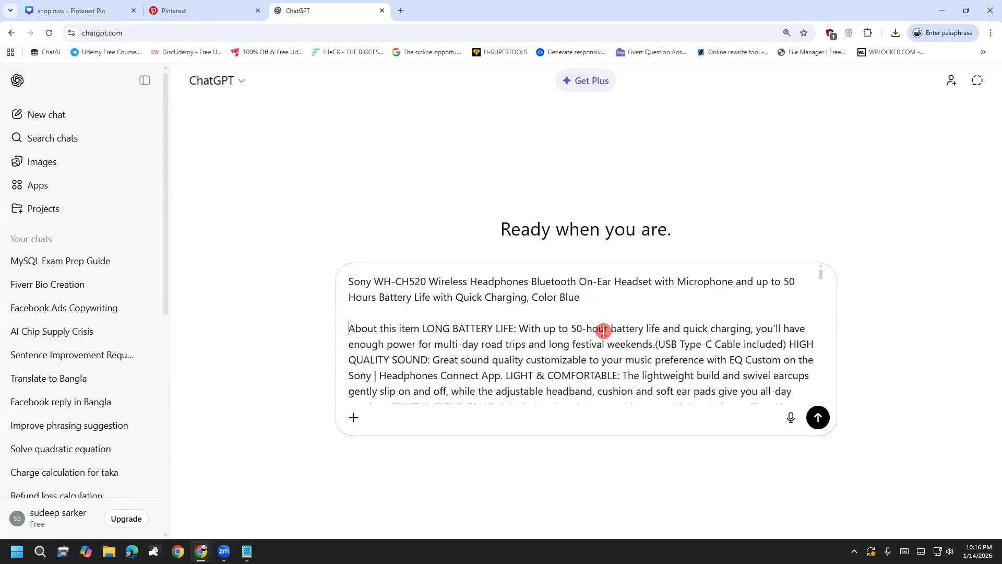
click(421, 328)
text(:)
key(shift+Return)
key(shift+Return)
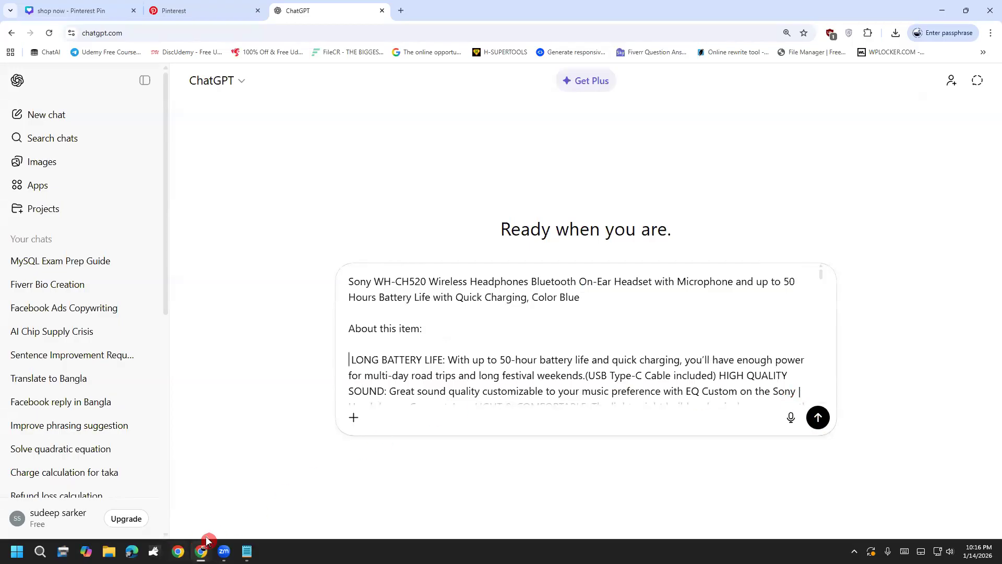
Attach the image shop now.jpg from the Downloads folder to the prompt.
click(353, 417)
click(416, 242)
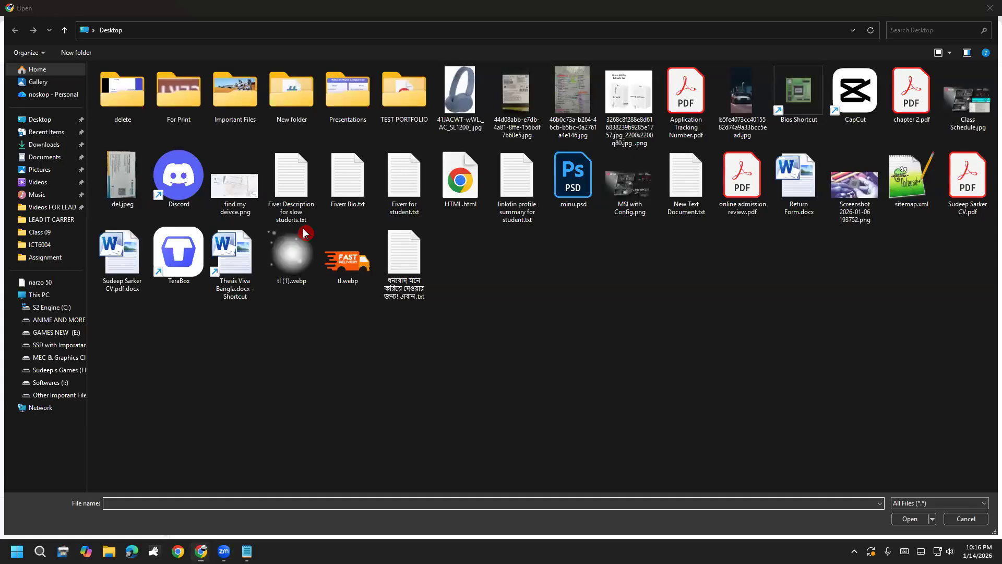
click(47, 124)
click(52, 132)
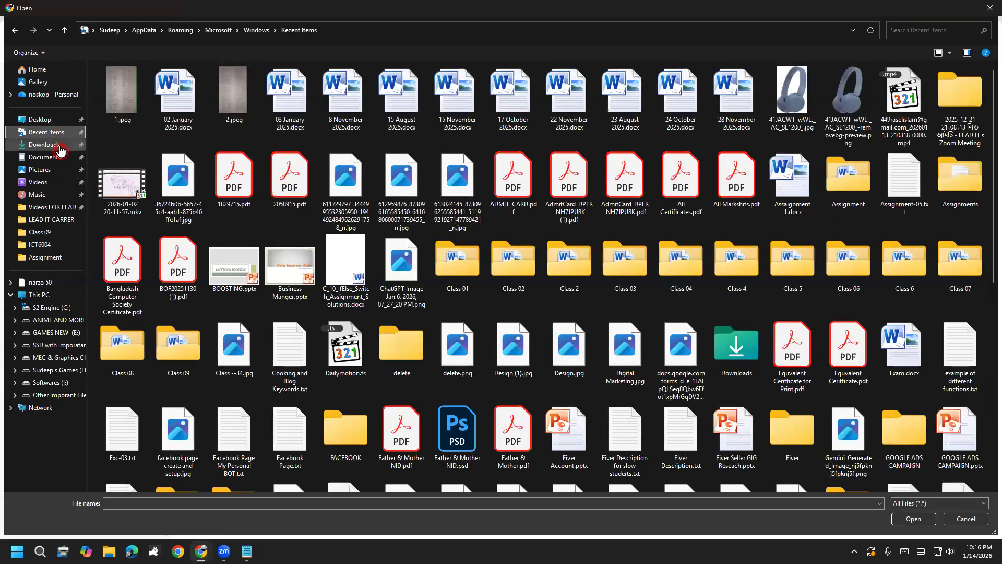
click(59, 151)
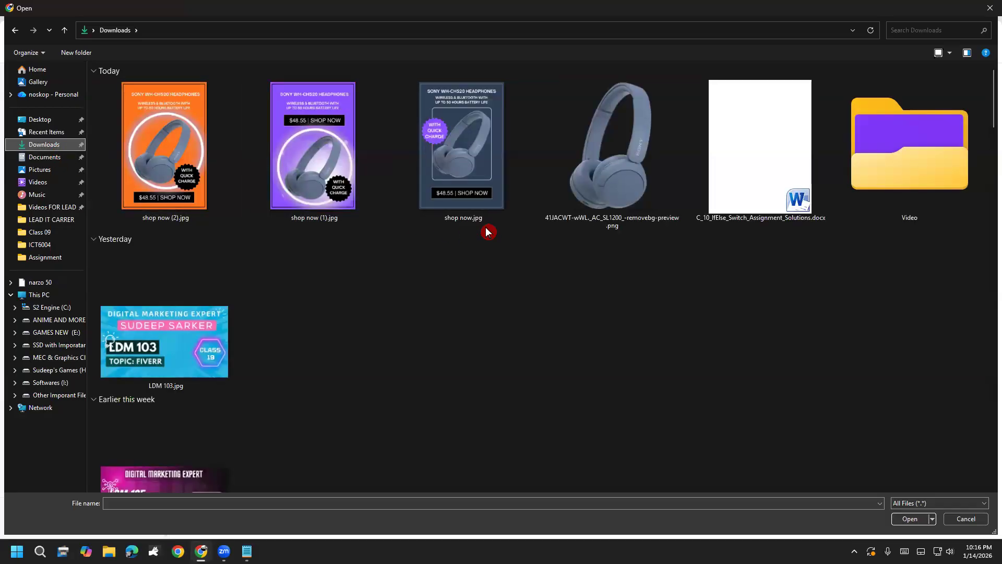
double_click(467, 199)
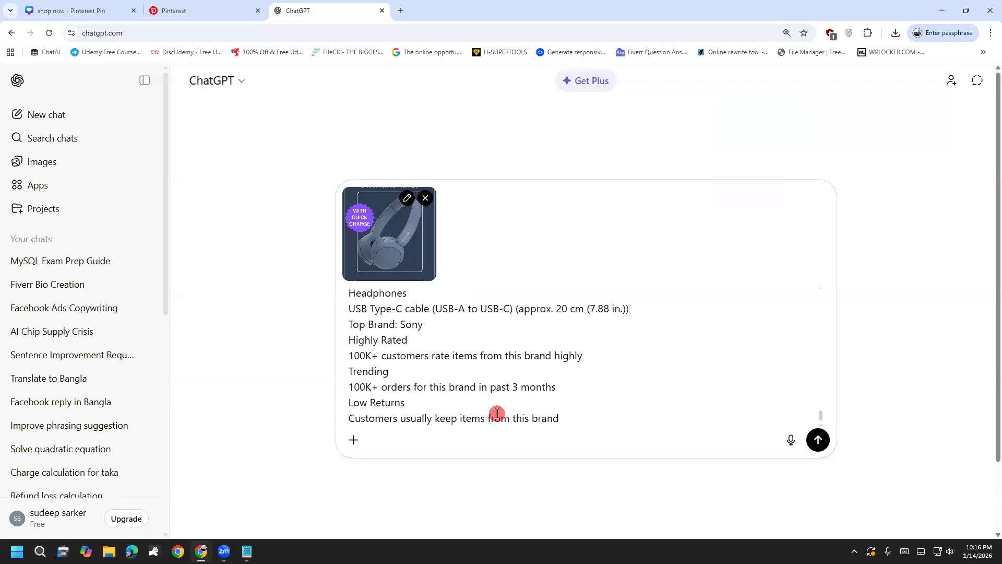
Add blank lines below the product details in the prompt and start the request with "ami ei product er pin".
key(shift+Return)
key(shift+Return)
key(shift+Return)
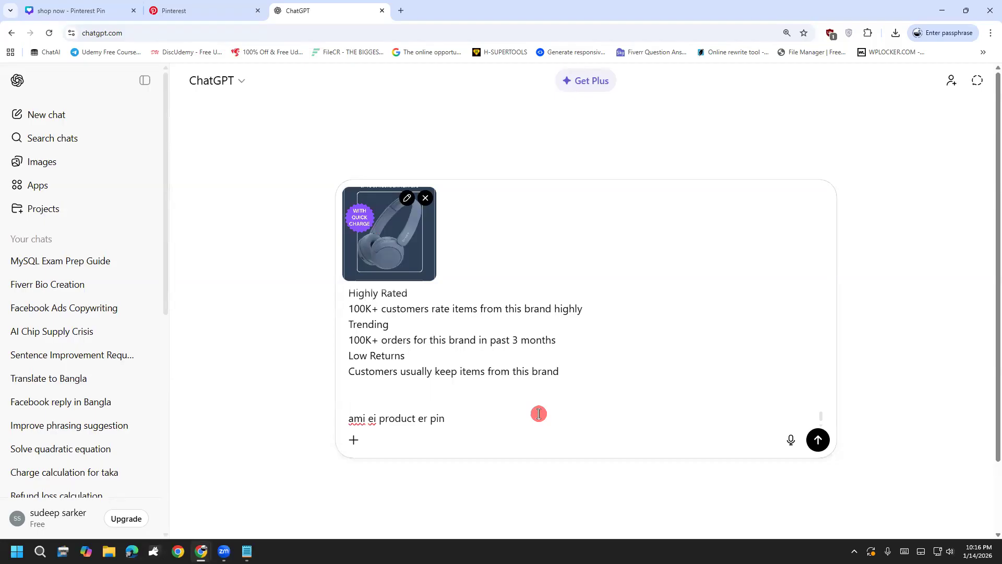
Replace the attached image with the headphones cutout 41JACWT-wWL._AC_SL1200_-removebg-preview.png from Downloads.
click(425, 198)
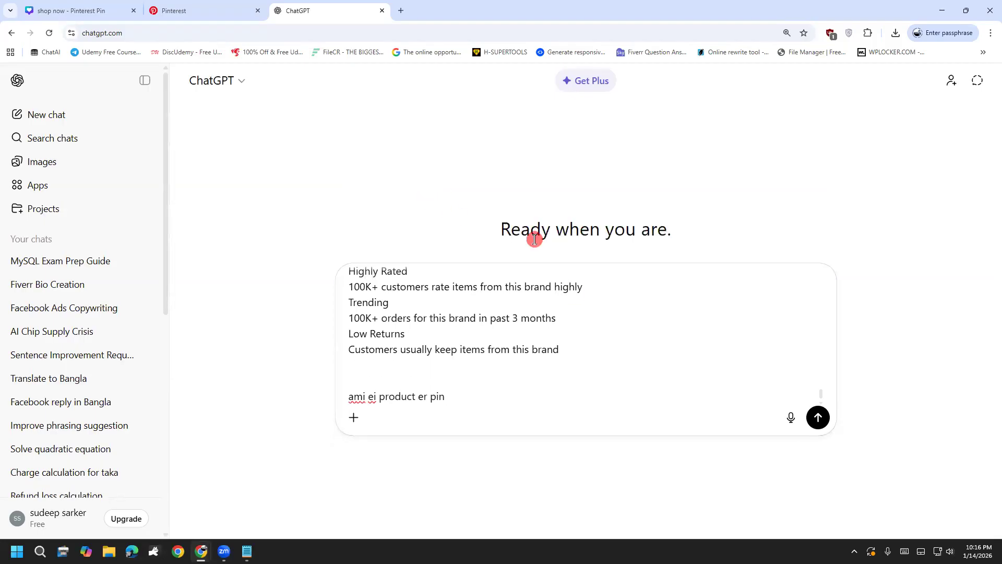
click(354, 417)
click(430, 246)
double_click(574, 167)
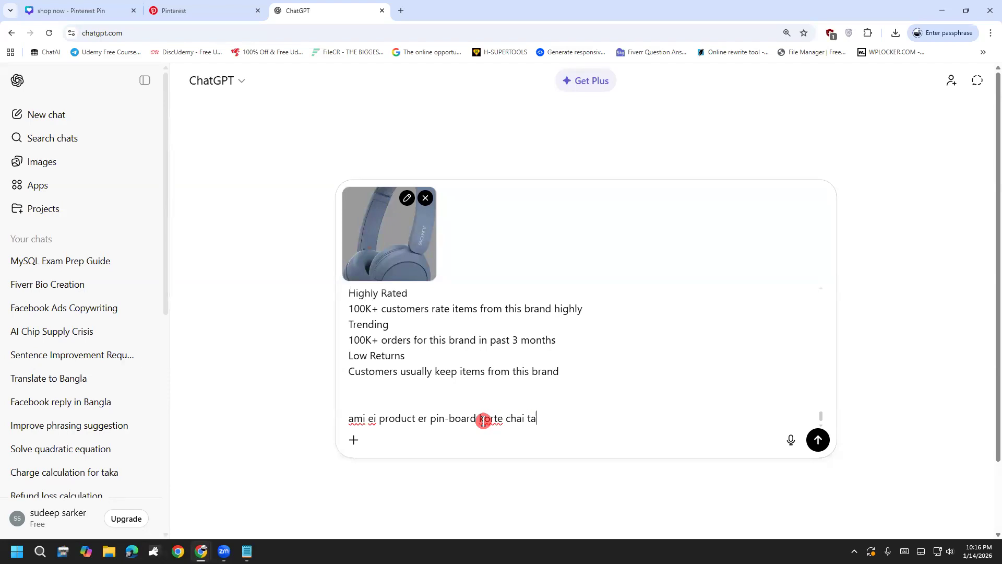
Continue the request with "-board korte chai tai amk pin board er name r 500 character er modhe seo r aeo optimized with hastag description likhe dao".
text(mk pin board er name r)
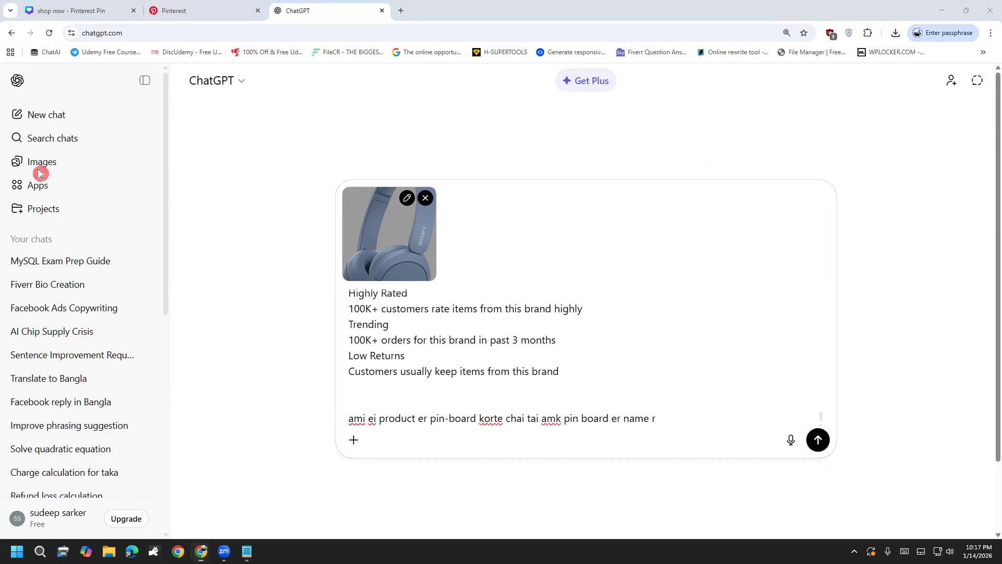
click(720, 432)
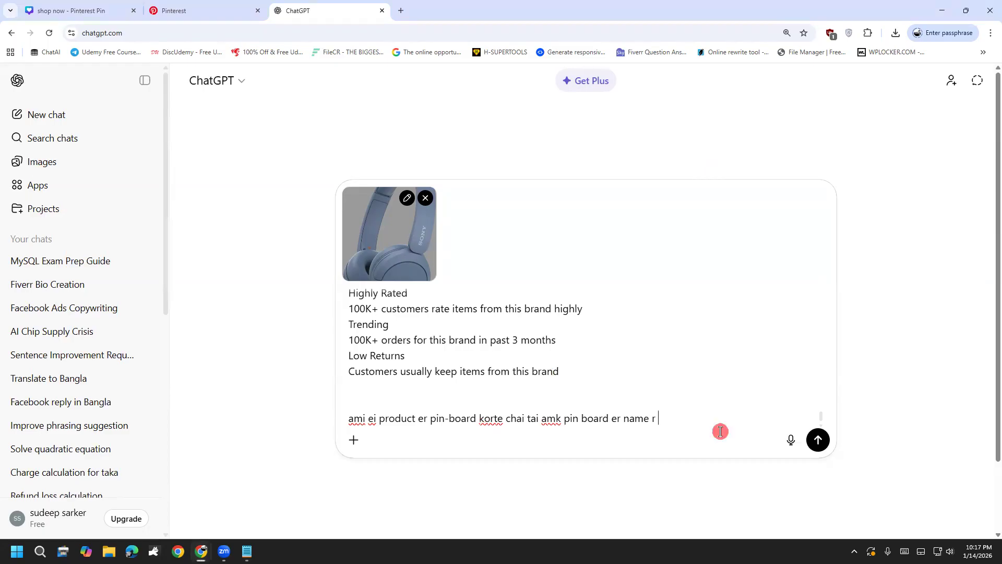
text(500 character er modhe )
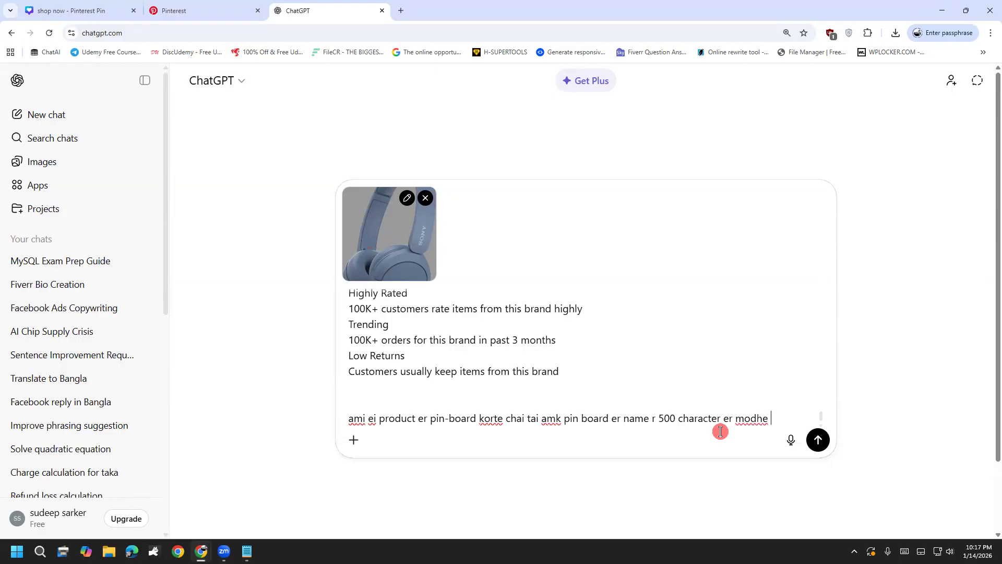
text(seo r aeo optimized)
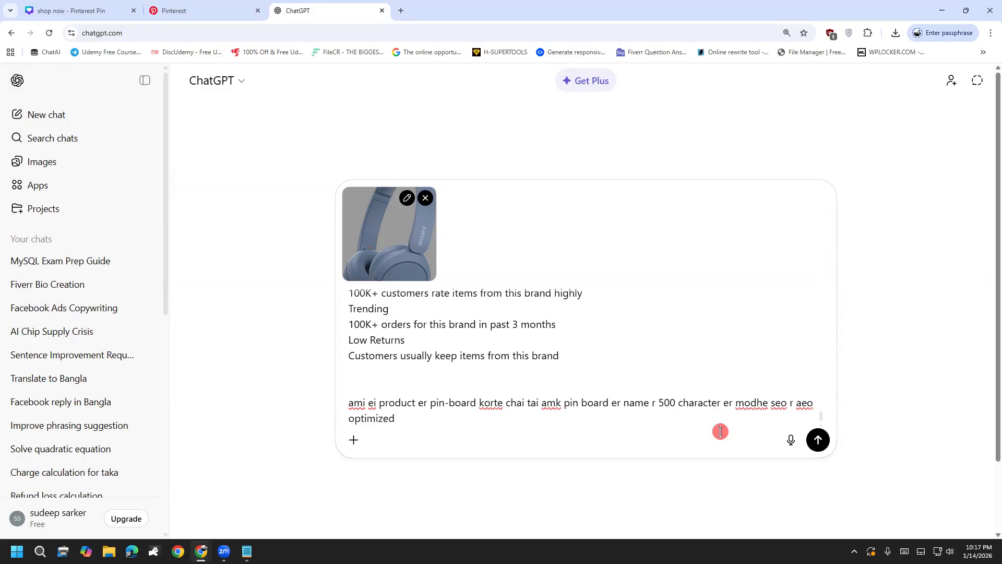
text(with hastag )
text(a)
text(desriptio)
text(n lk)
text(he)
text( dao )
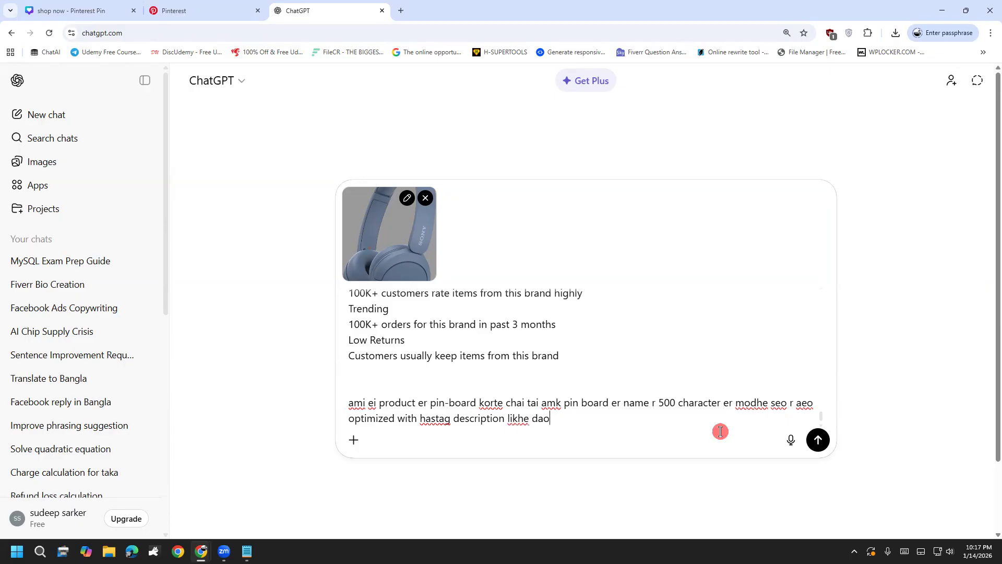
Extend the request with "amr board er jonno jeno pinterest er search list e amr board ti ase..".
text(amr board er jonno je)
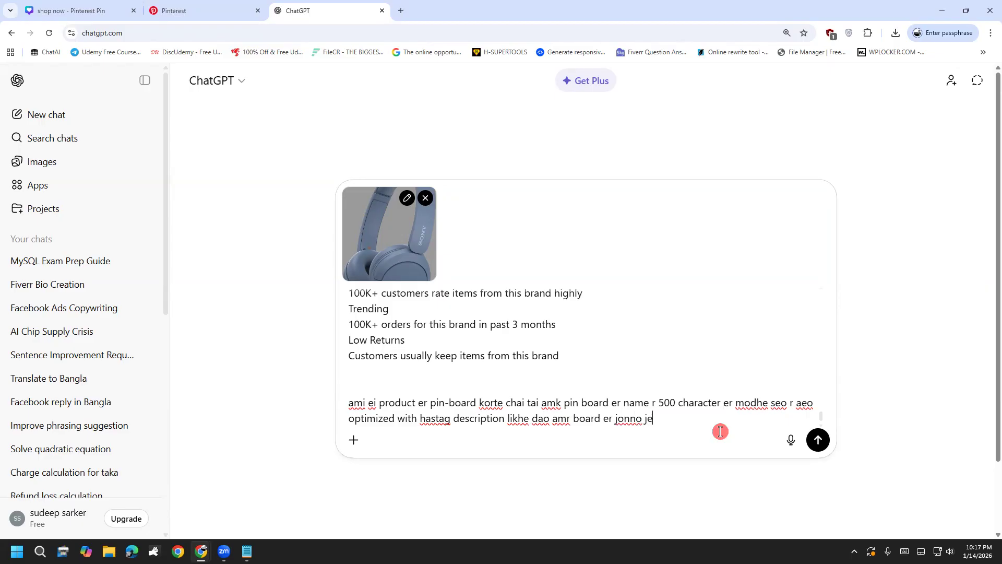
text(no pinterest er search list e amr)
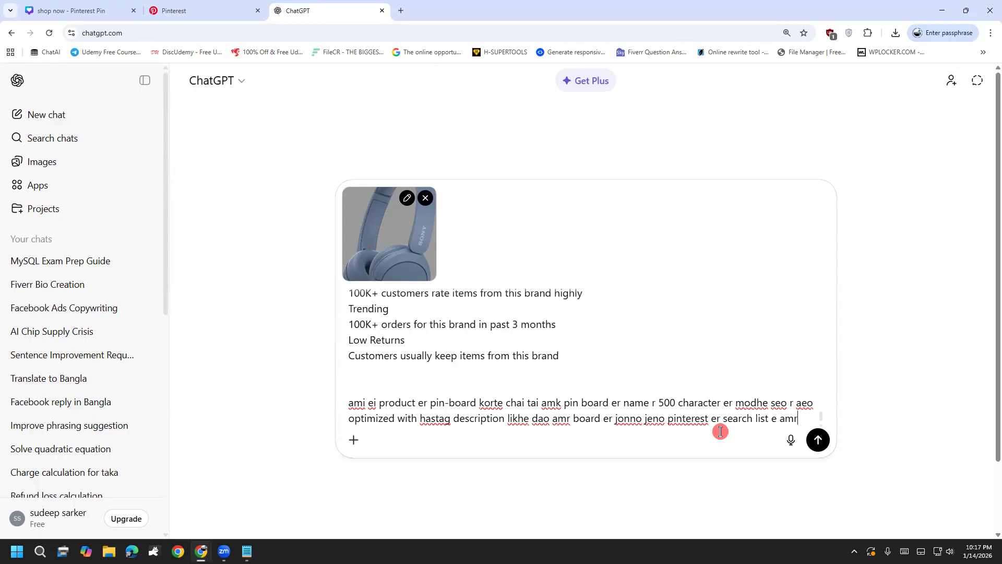
text( board ti ase..)
key(shift+Return)
key(shift+Return)
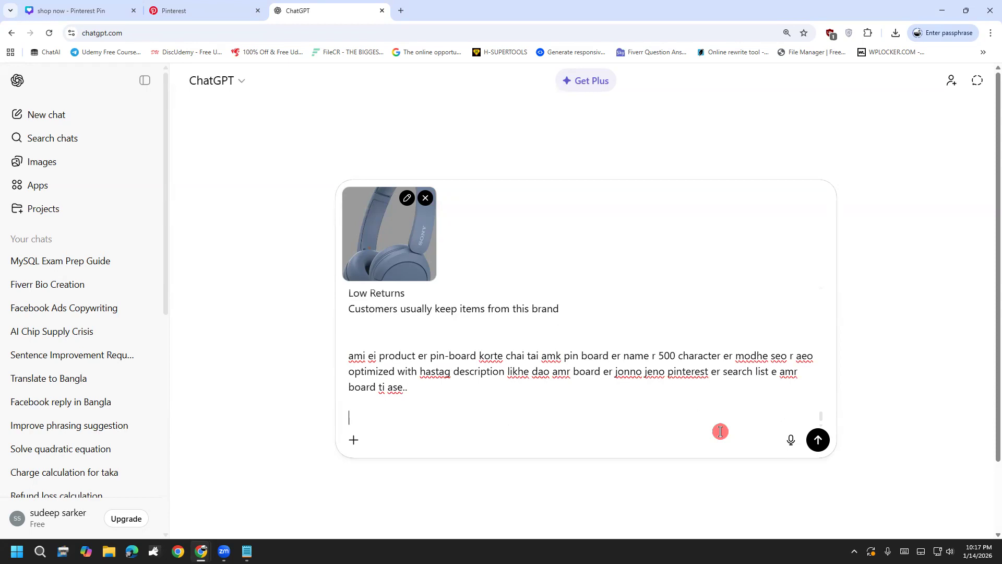
key(BackSpace)
key(BackSpace)
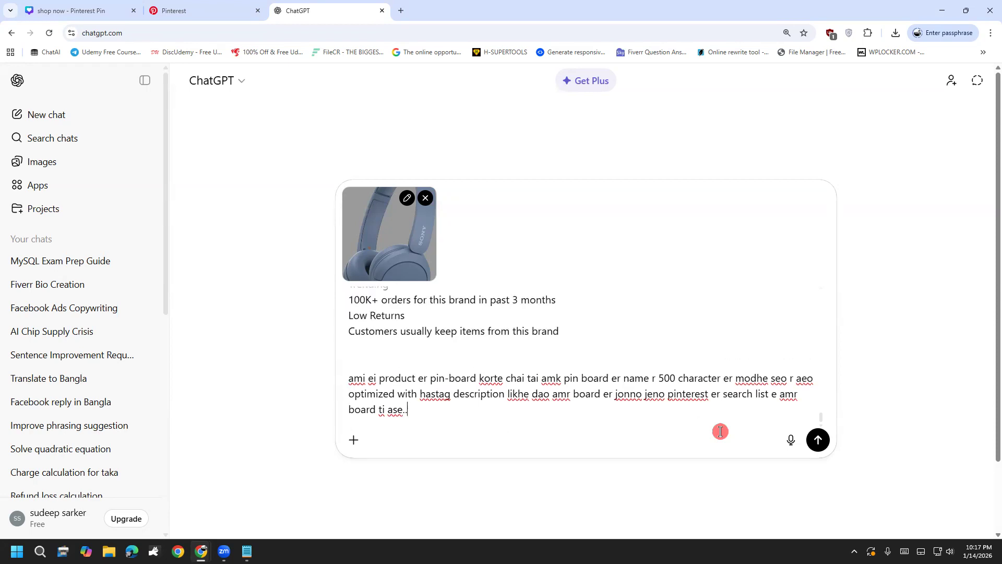
key(shift+Return)
key(shift+Return)
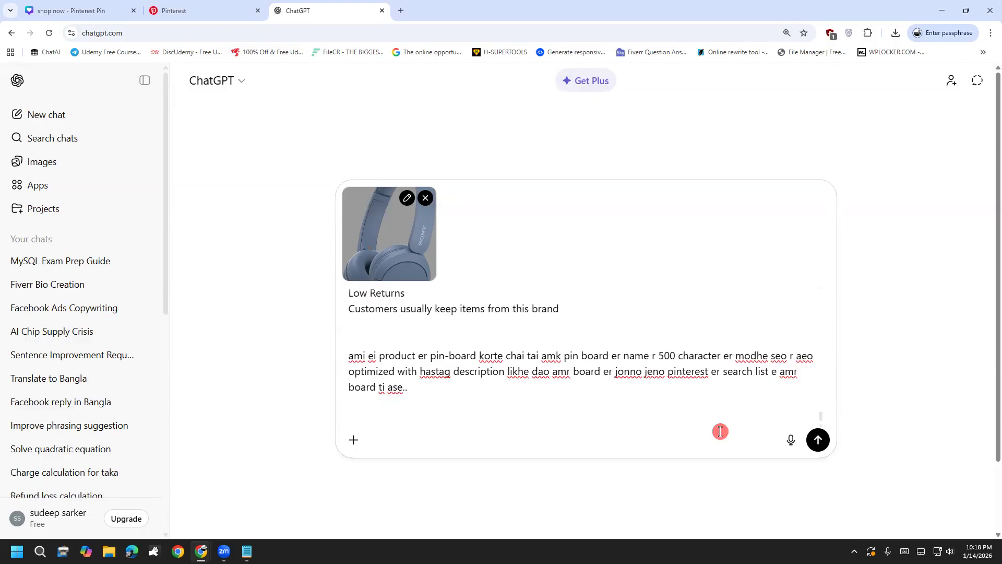
key(BackSpace)
key(BackSpace)
key(shift+Return)
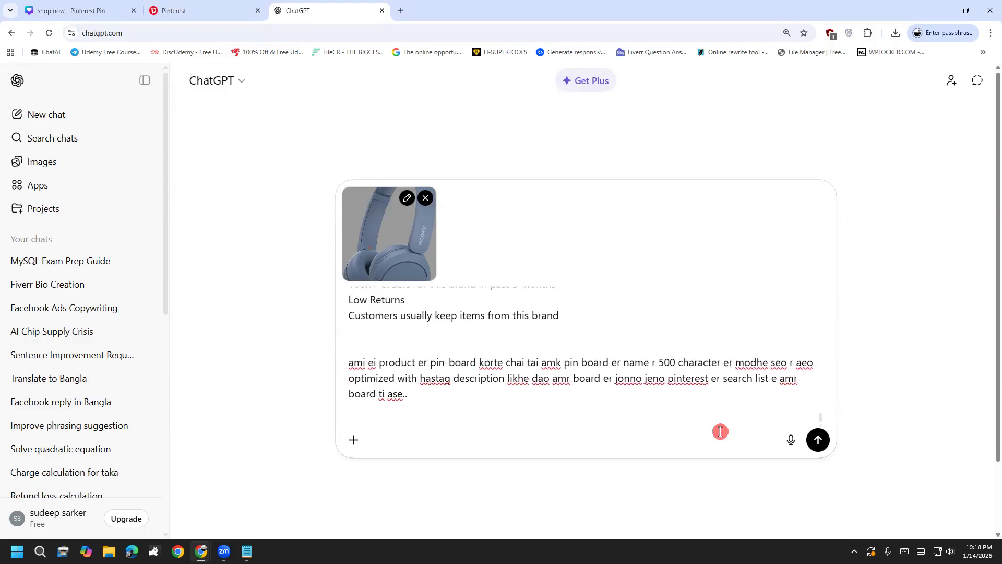
key(BackSpace)
Finish the request with "ami amr product er description r picture diye diyechi valo moton likho description jeno human tone thake" and send it.
text(amr board er jonno jeno pinterest er search list e amr board ti ase.. ami amr produc)
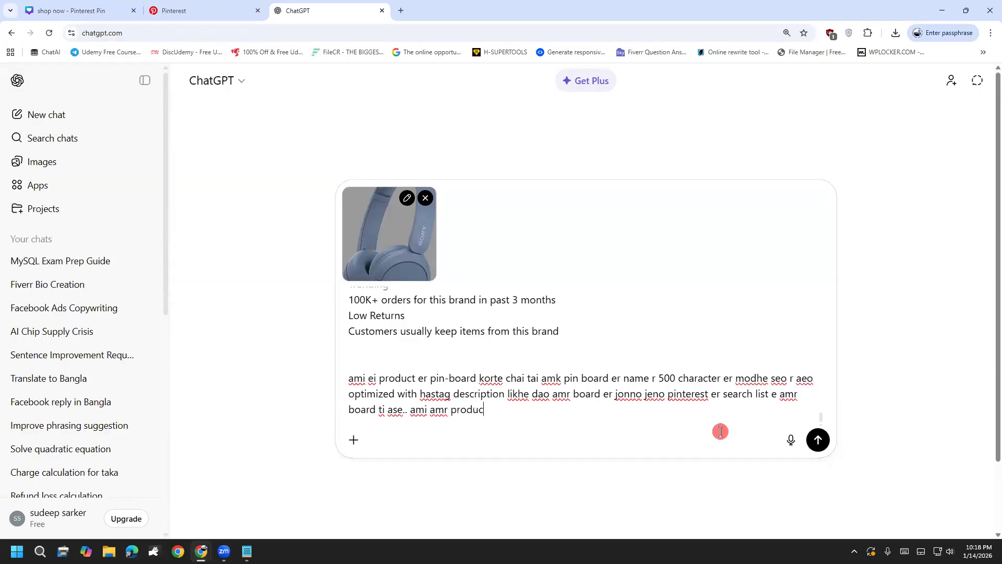
text(t er description )
text(r picture diye)
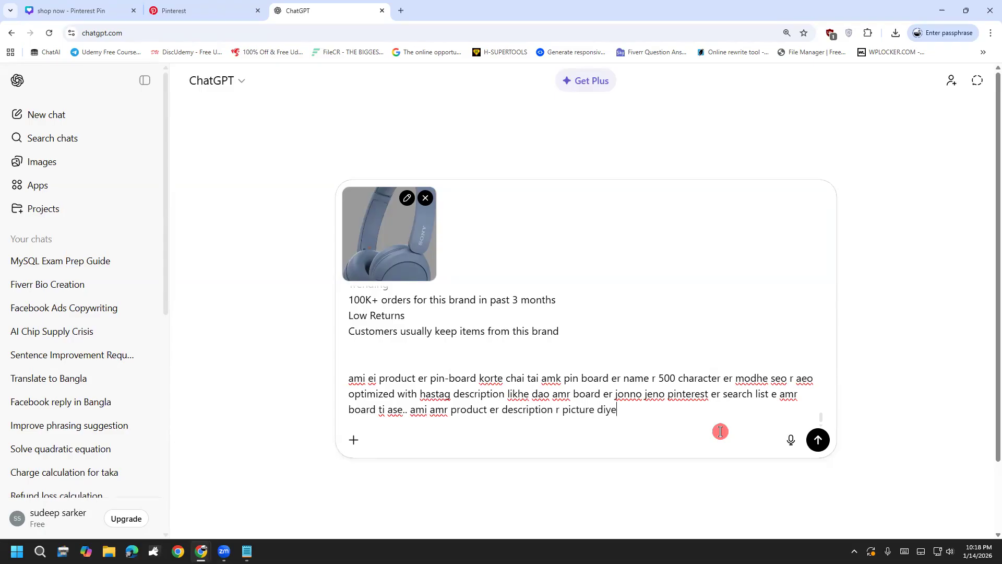
text( diyechi valo moton likho )
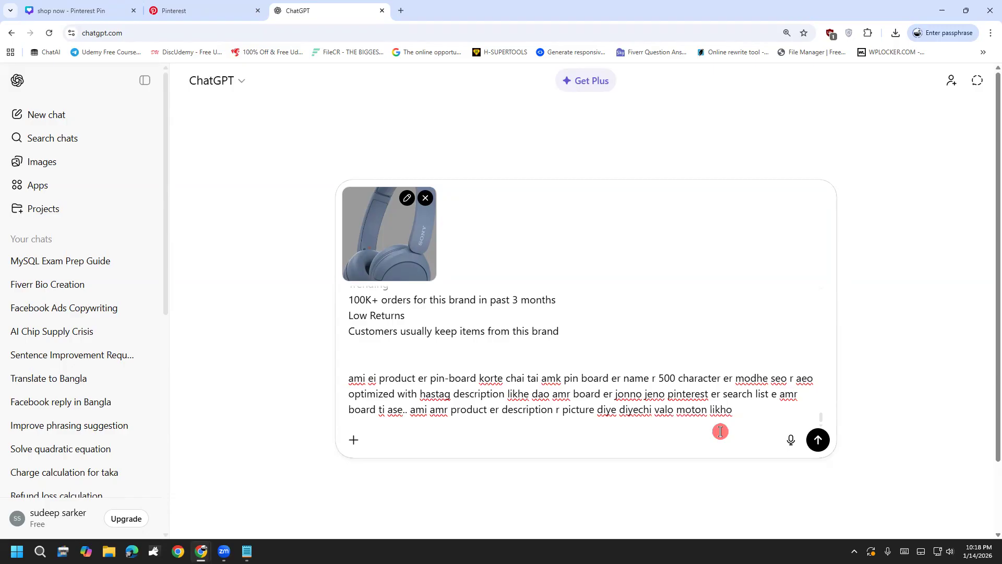
text(description jeno human )
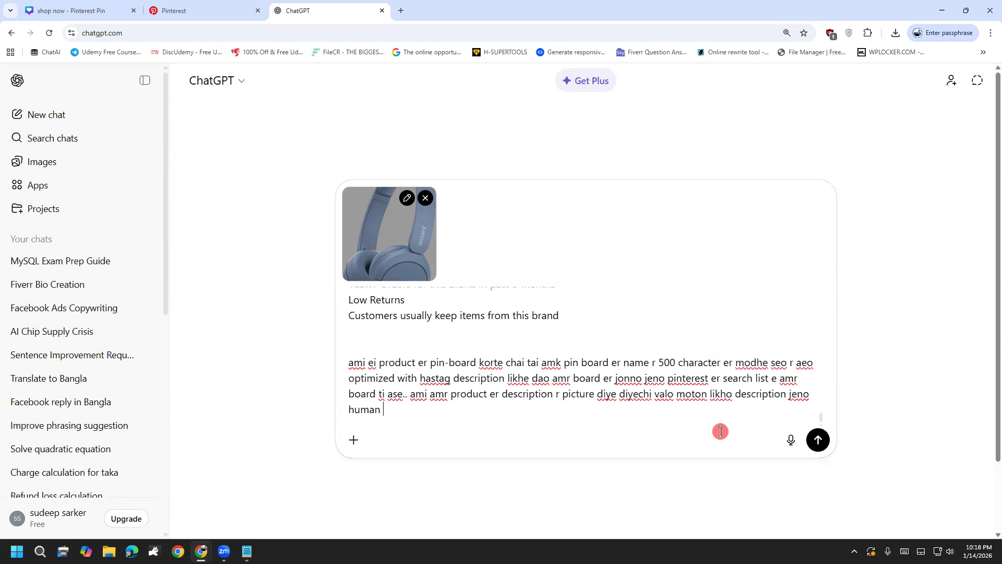
text(tone thake)
key(Return)
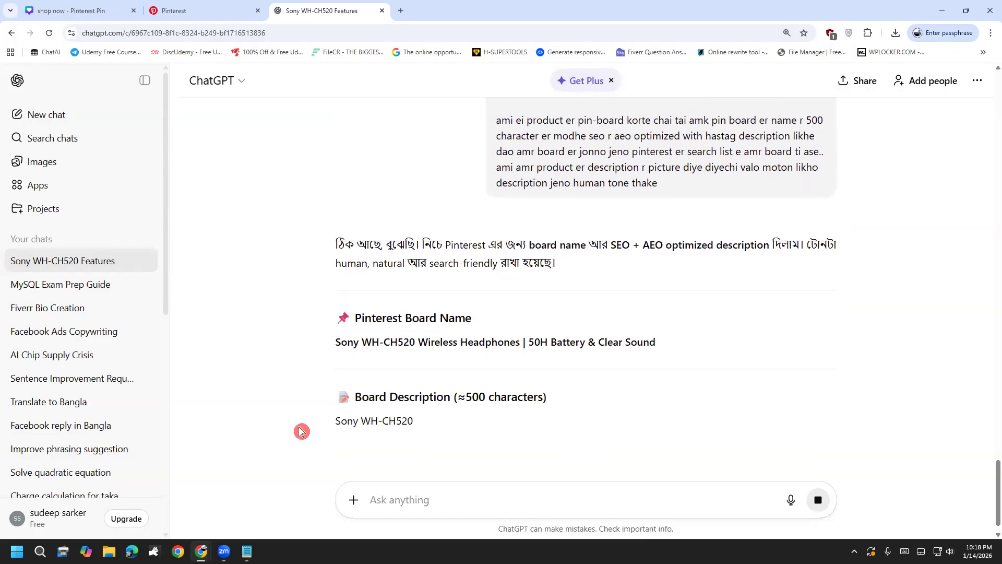
Review the suggested board name and description, and send the follow-up "description english e hobe".
drag(336, 348, 666, 346)
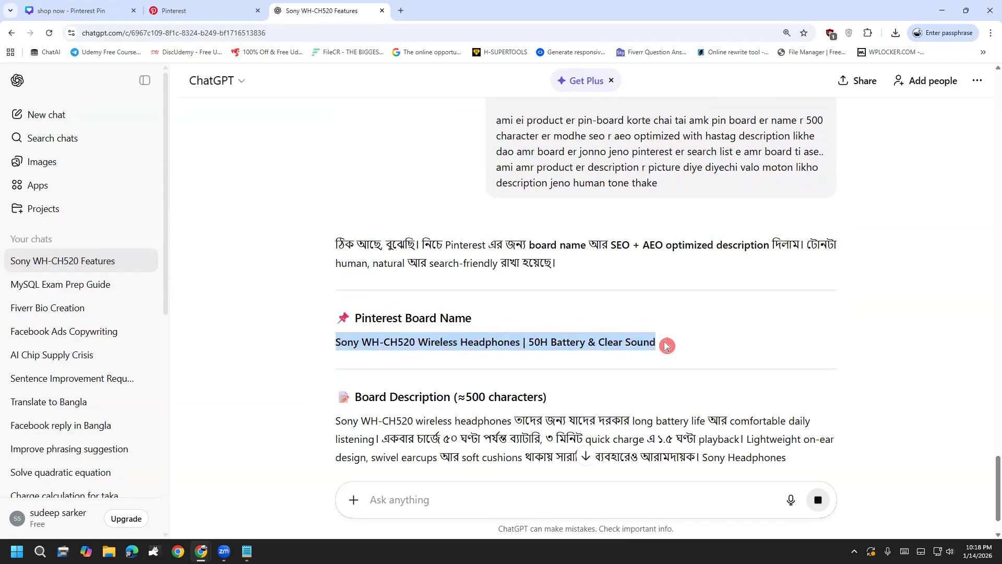
scroll(525, 382, down, 2)
scroll(633, 246, up, 4)
click(633, 246)
scroll(477, 414, down, 4)
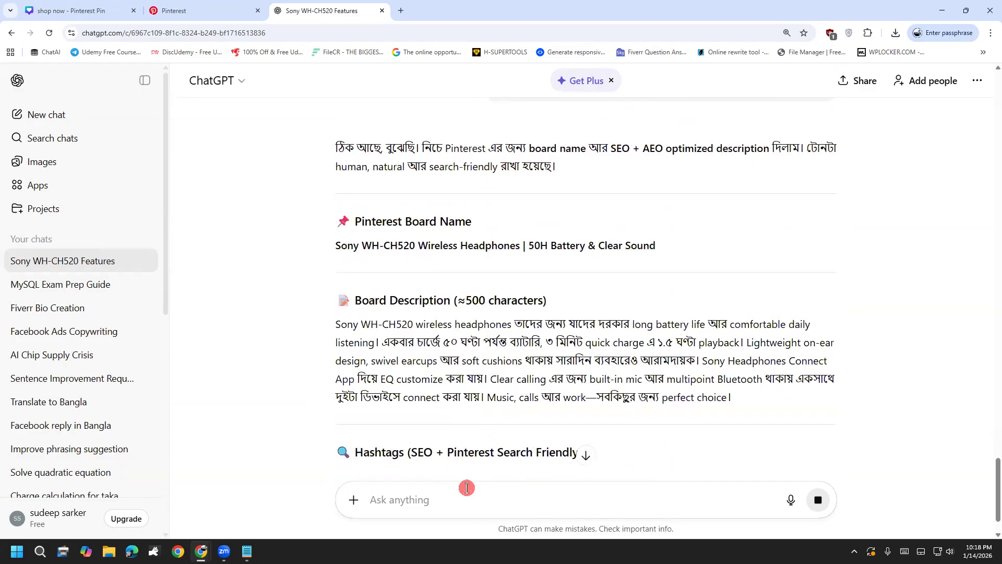
text(descript)
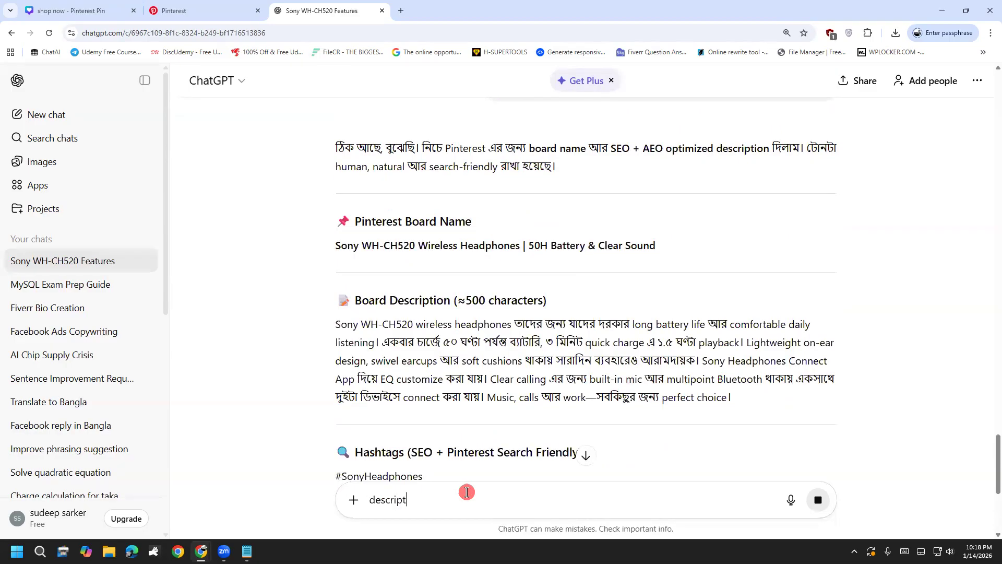
text(ion englius)
text(ish e hobe)
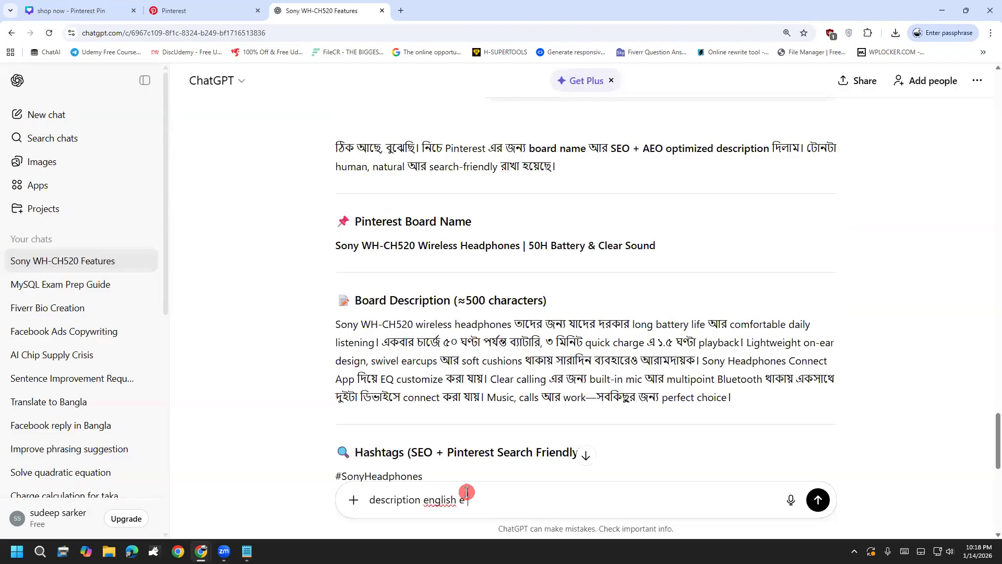
key(Return)
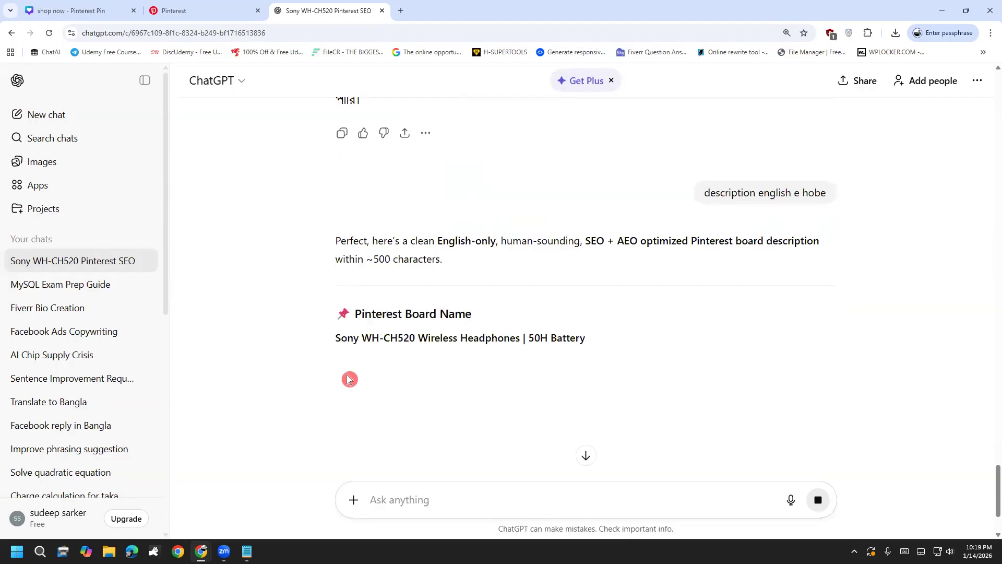
Copy the board name "Sony WH-CH520 Wireless Headphones | 50H Battery Life" from the English reply.
scroll(347, 369, up, 1)
scroll(349, 378, down, 3)
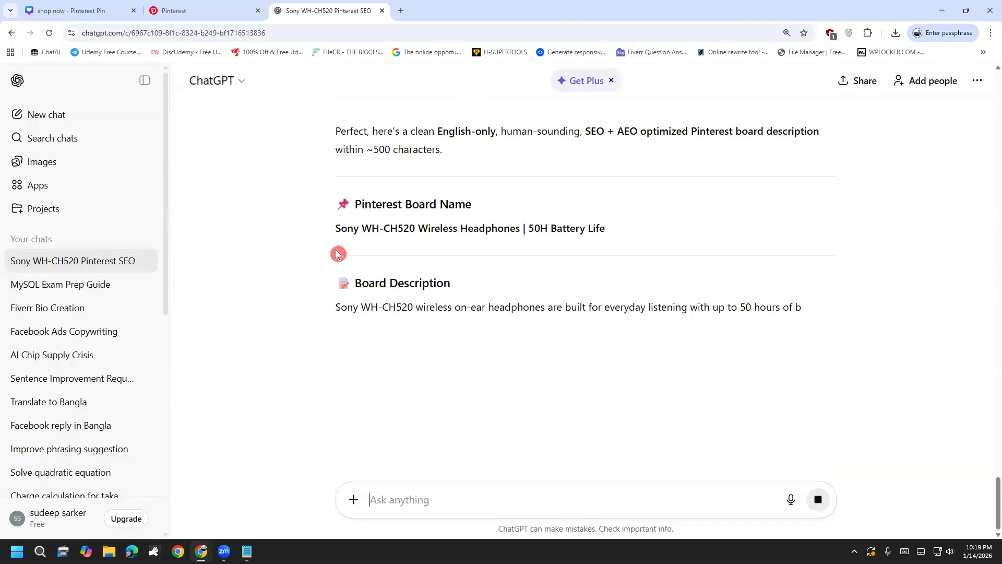
drag(331, 231, 568, 252)
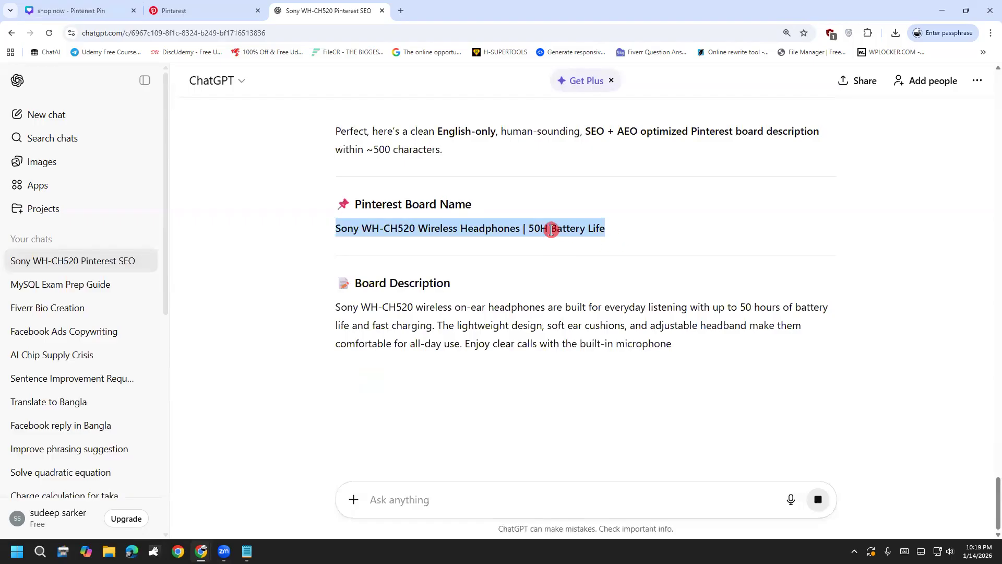
right_click(551, 235)
click(579, 244)
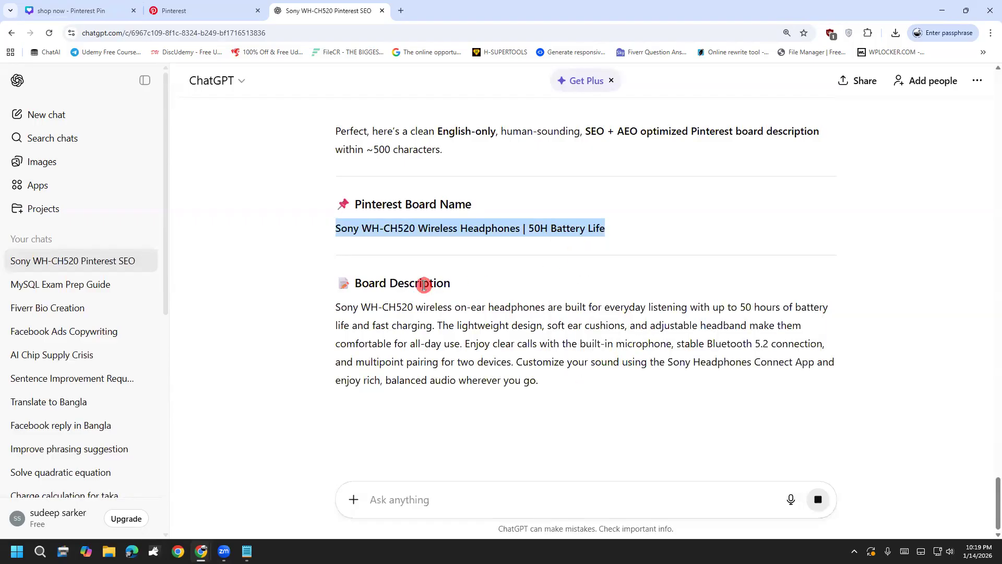
Switch to Pinterest and paste the copied text as the name of the new board.
mouse_move(201, 551)
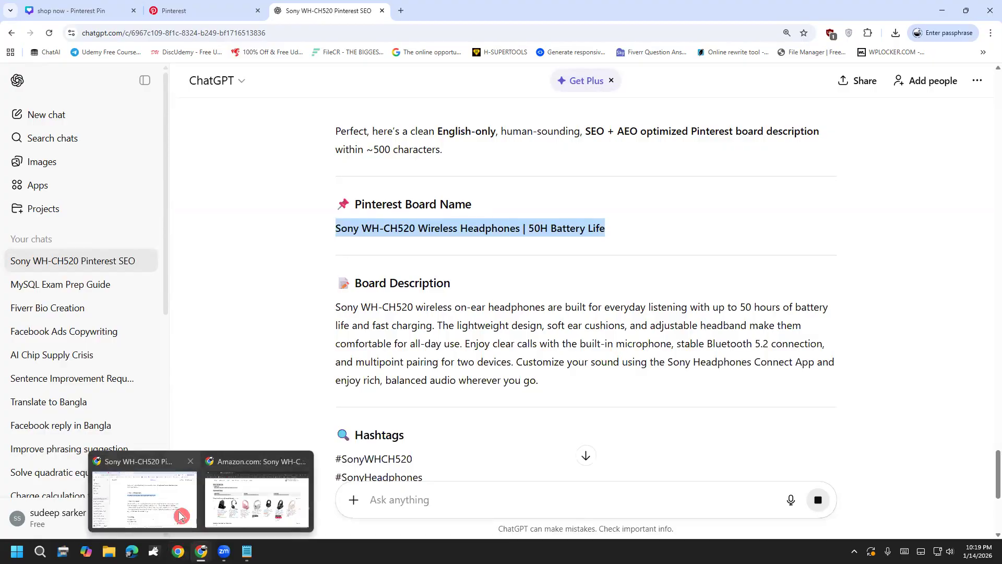
click(254, 8)
click(455, 191)
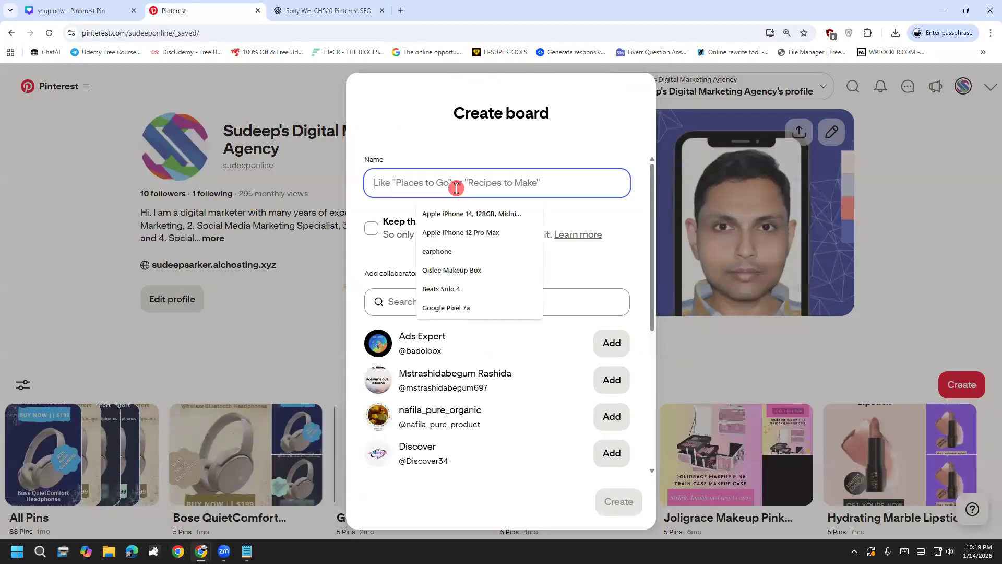
key(ctrl+v)
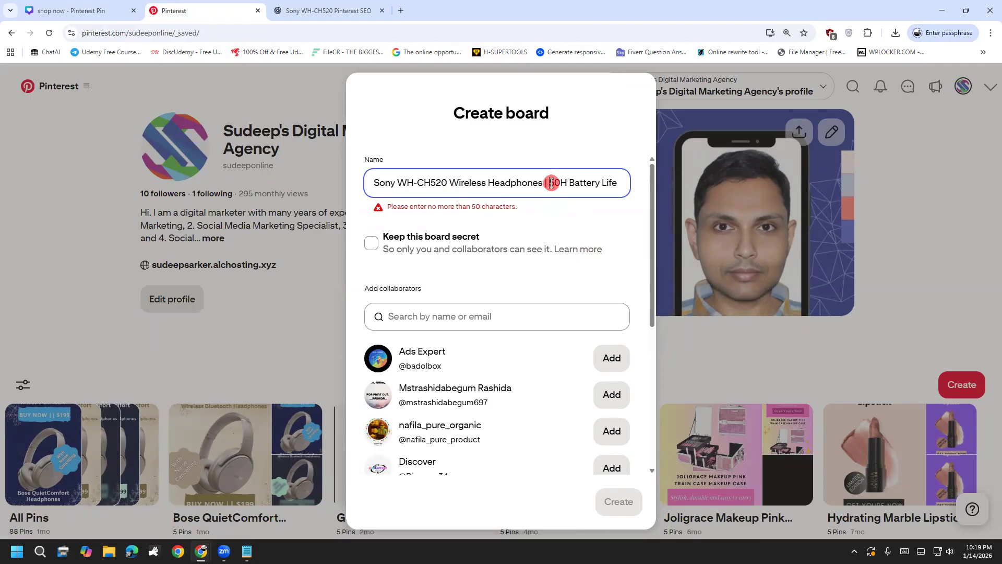
drag(550, 183, 657, 194)
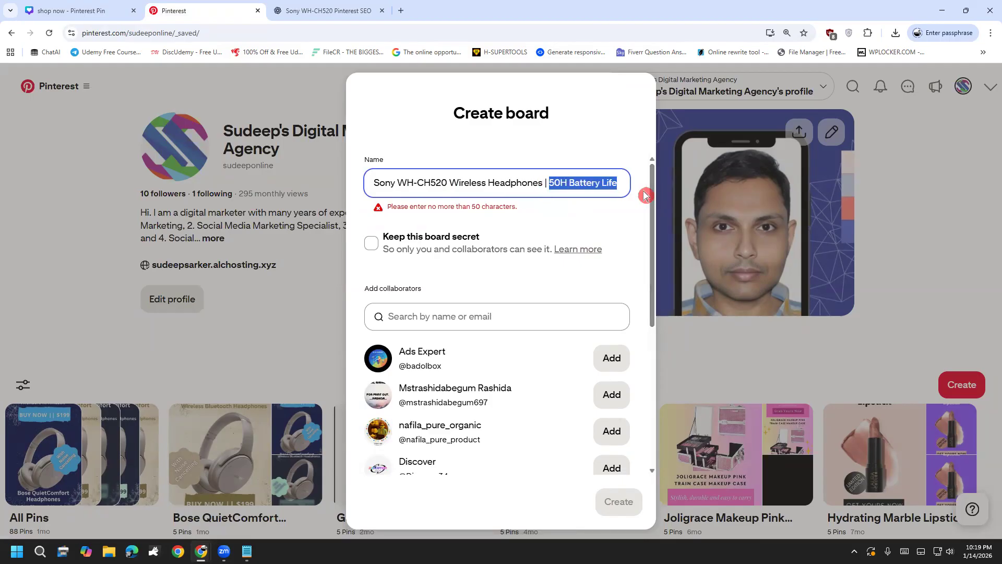
key(BackSpace)
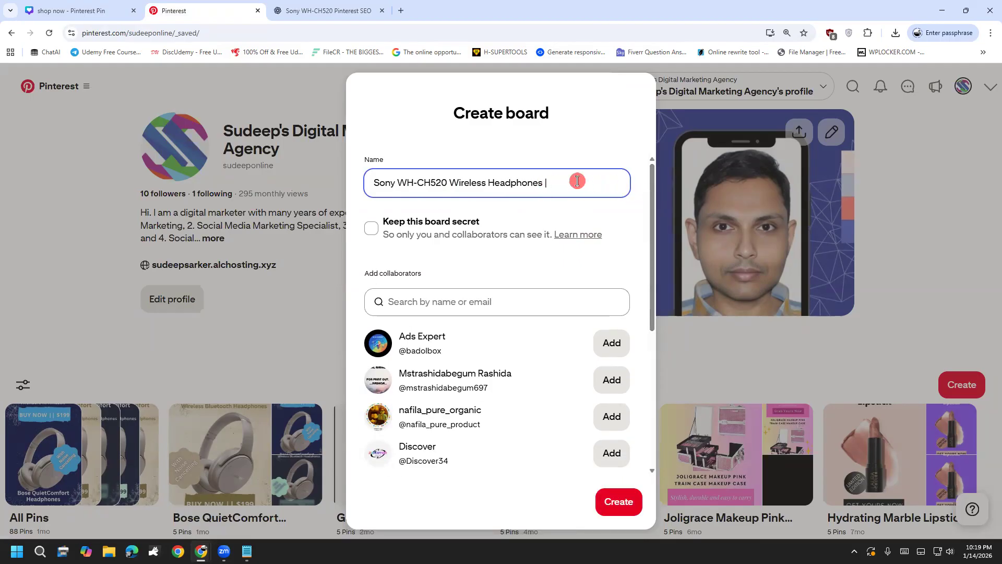
key(ctrl+z)
Shorten the board name to "Sony WH-CH520 Wireless Headphones | 50H Battery" and create the board.
key(BackSpace)
key(BackSpace)
key(BackSpace)
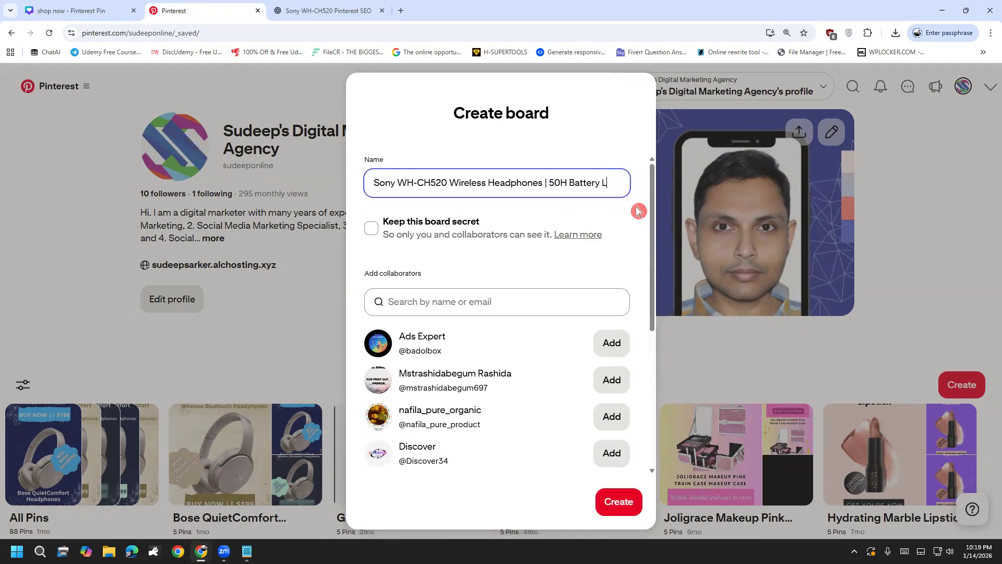
key(BackSpace)
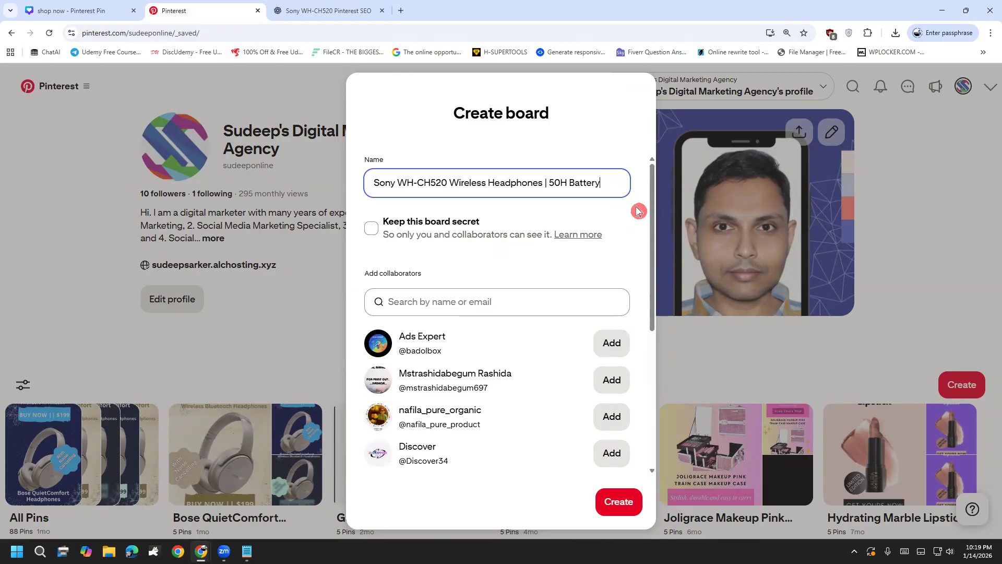
click(607, 506)
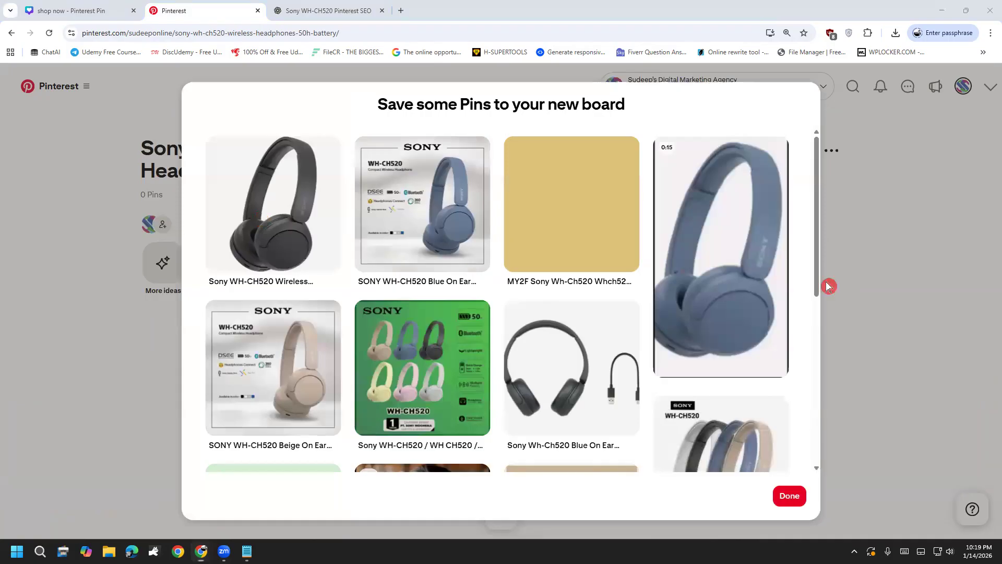
Look through the Pins suggested for the new board and close the suggestions without saving any.
scroll(253, 258, down, 5)
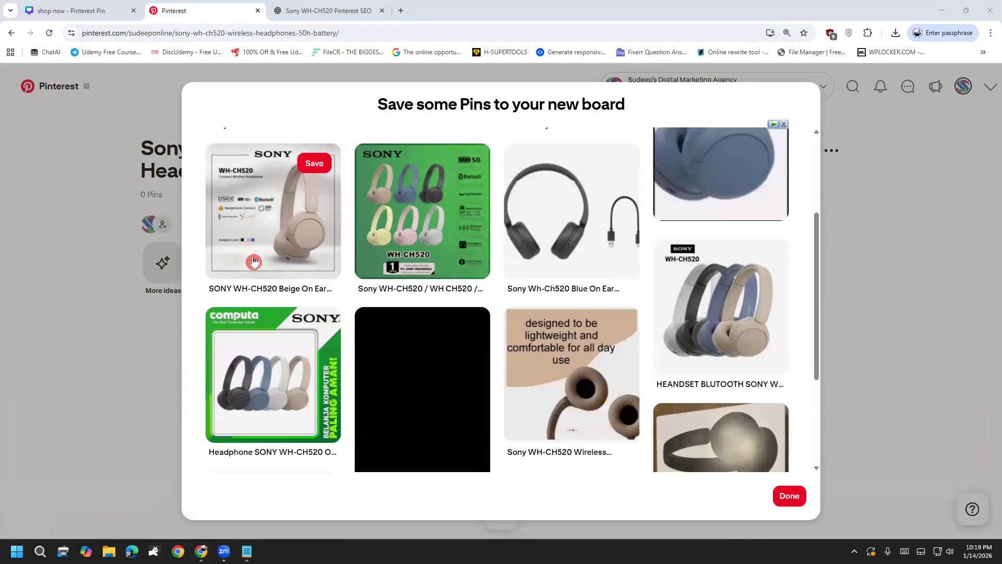
scroll(266, 317, up, 5)
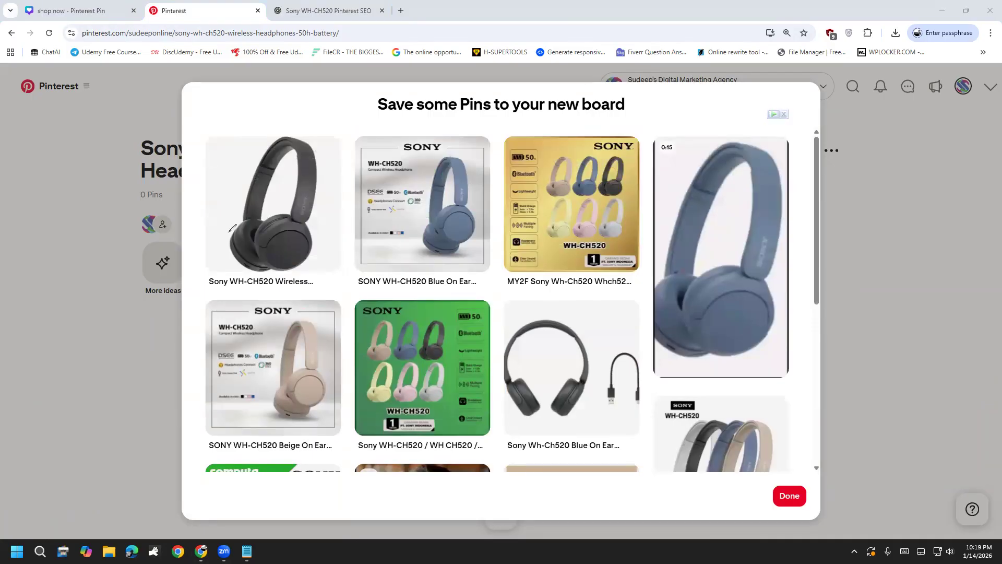
mouse_move(210, 206)
mouse_down()
mouse_move(219, 222)
mouse_move(264, 170)
mouse_up()
mouse_move(223, 163)
mouse_down()
mouse_move(244, 164)
mouse_move(263, 142)
mouse_up()
mouse_move(199, 259)
mouse_down()
mouse_move(129, 303)
mouse_move(127, 291)
mouse_up()
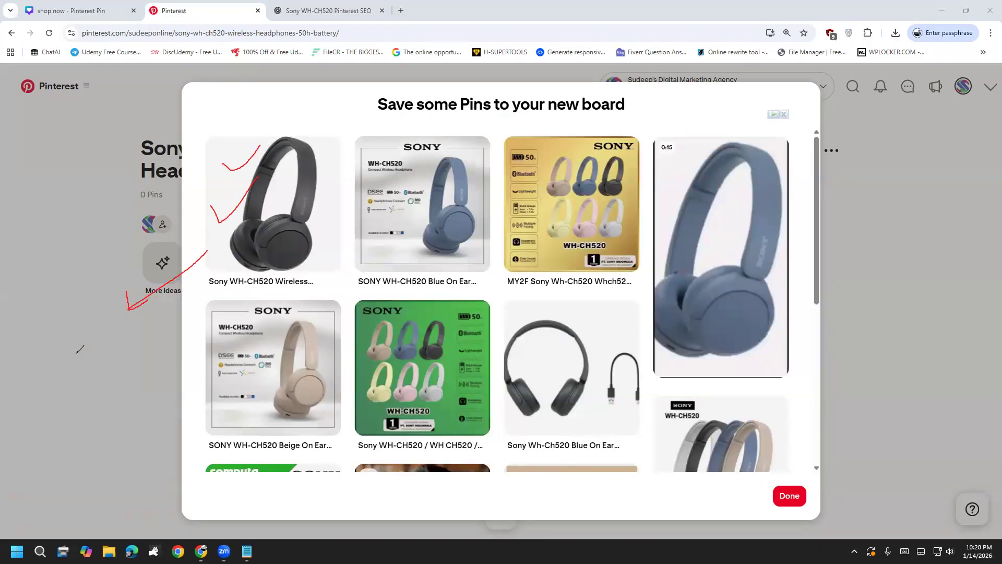
drag(77, 353, 95, 385)
drag(137, 353, 227, 259)
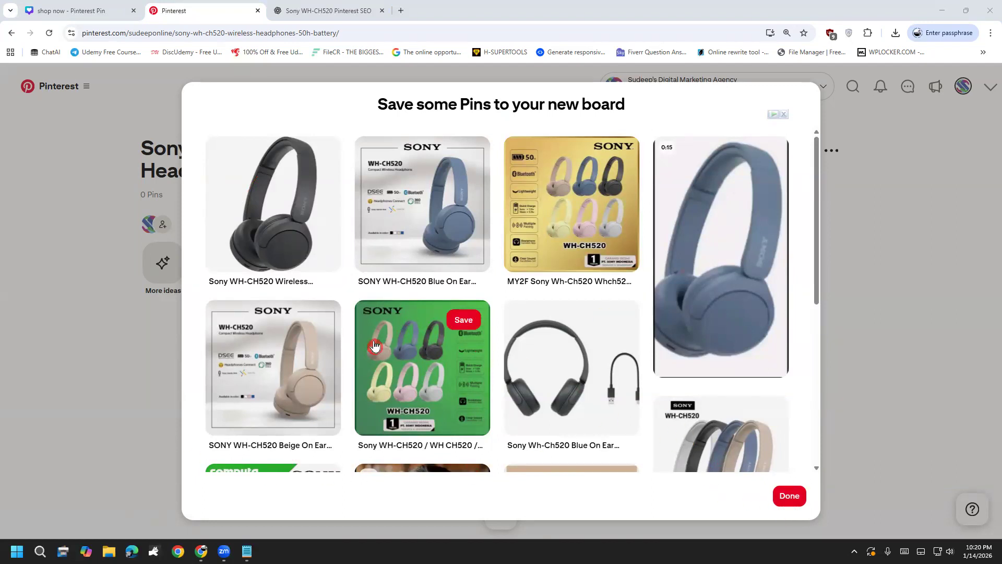
scroll(397, 375, down, 5)
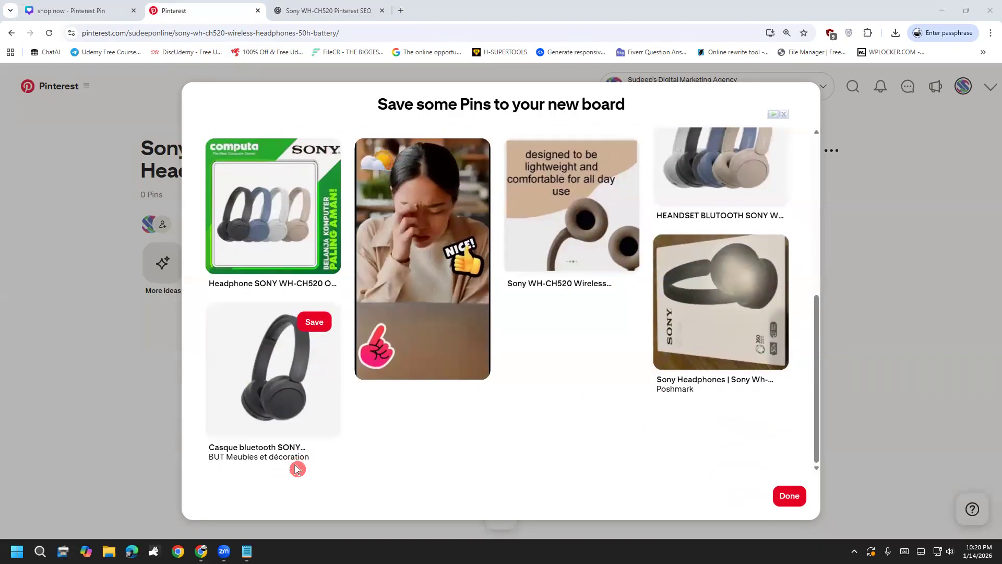
scroll(307, 461, up, 1)
scroll(307, 461, up, 5)
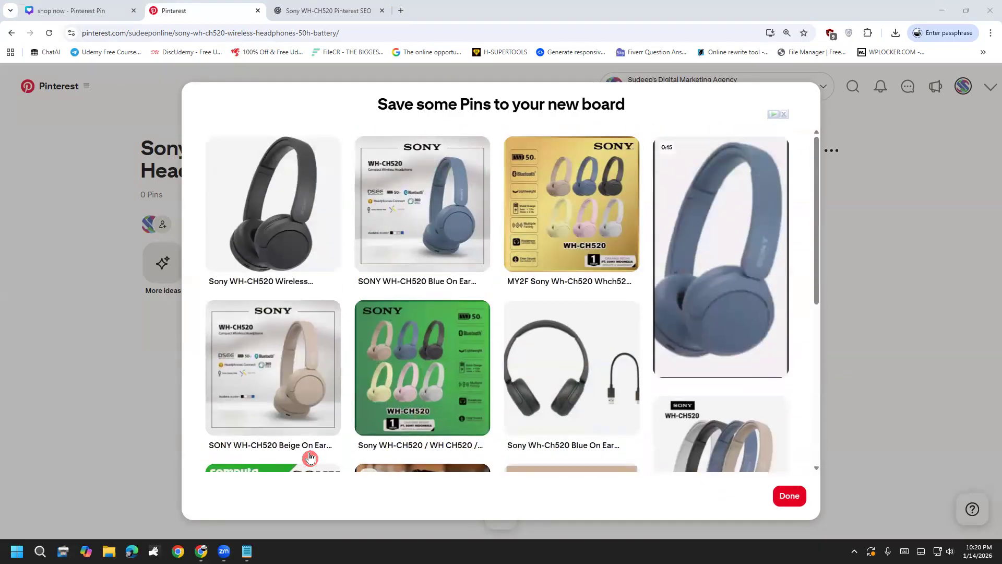
scroll(284, 441, down, 6)
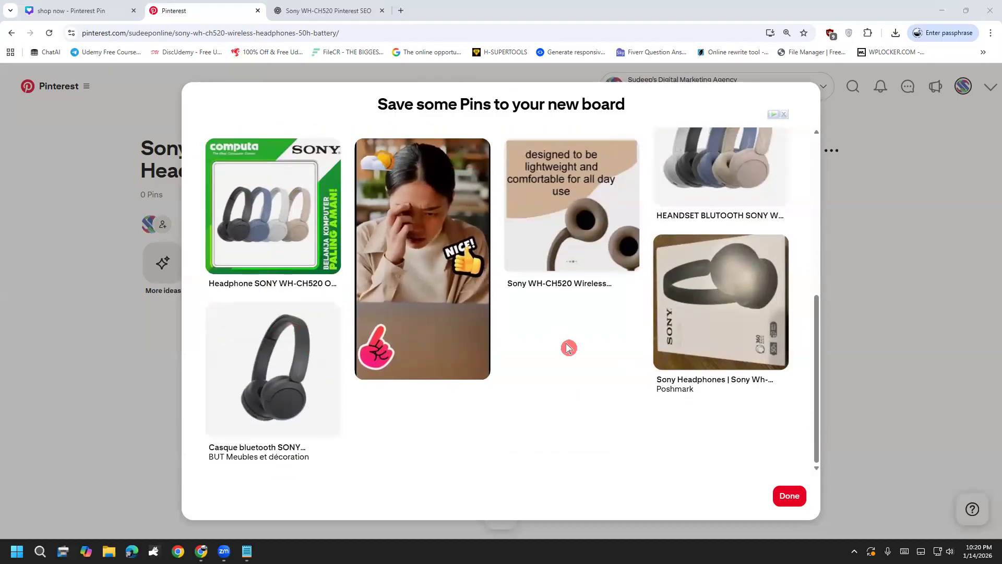
scroll(569, 350, up, 4)
scroll(570, 353, up, 2)
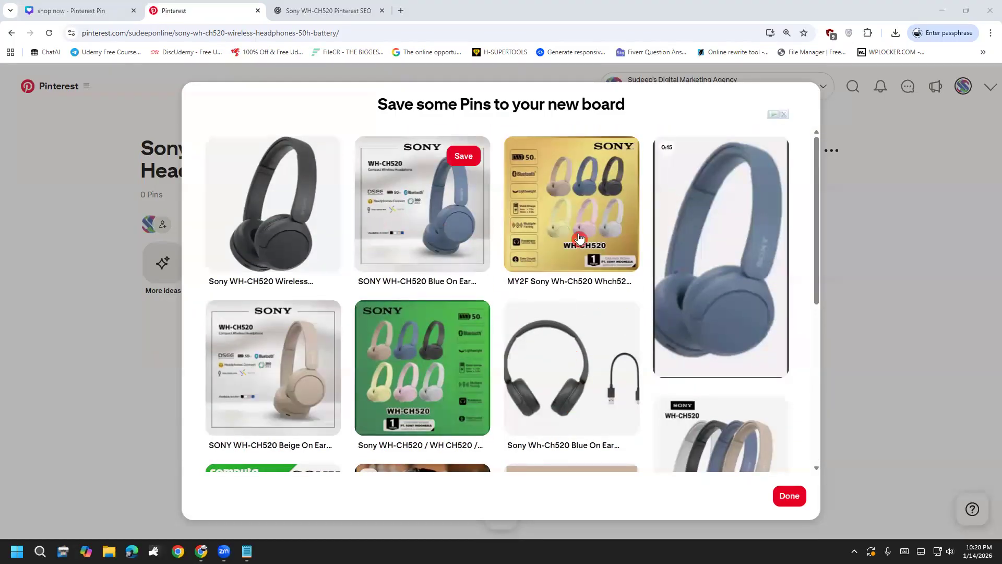
scroll(685, 409, down, 3)
scroll(685, 409, down, 4)
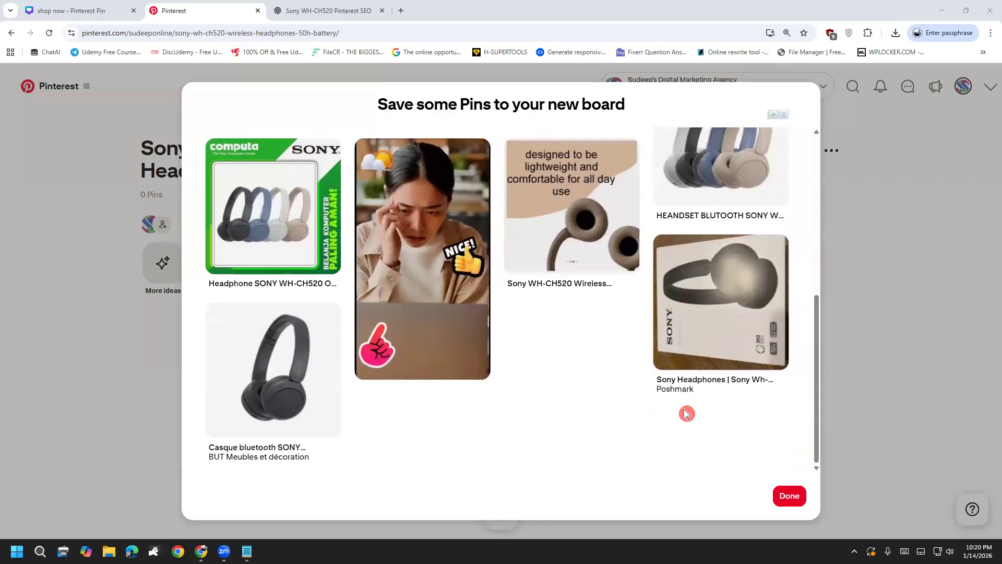
click(793, 502)
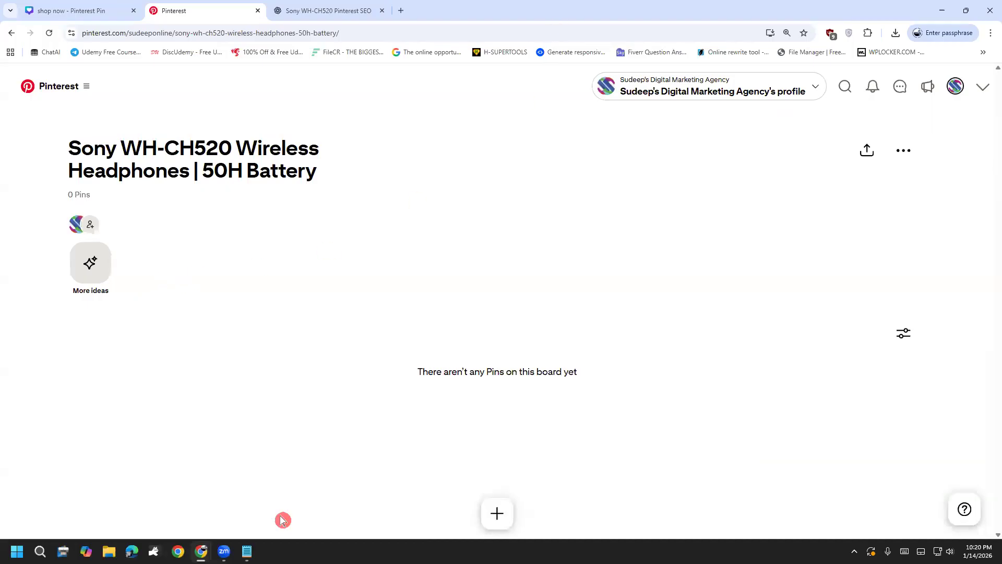
Check the instructions for creating and editing the pin-board in the Steps note in Notepad, and return to the Pinterest board.
click(247, 551)
click(303, 272)
drag(145, 229, 311, 230)
click(312, 229)
drag(146, 272, 645, 283)
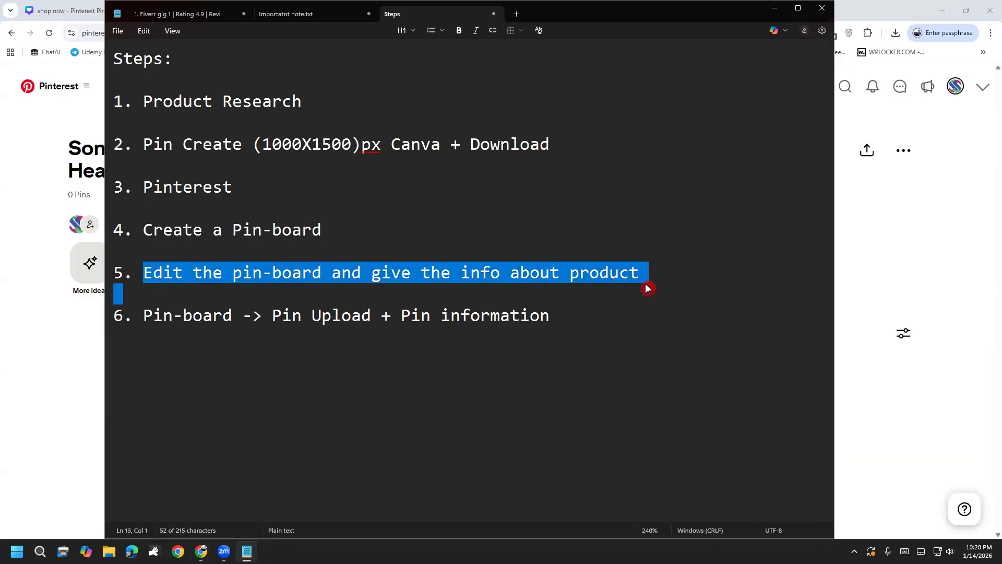
click(645, 283)
click(992, 187)
Open the new Sony WH-CH520 board for editing and go to its empty description.
click(908, 158)
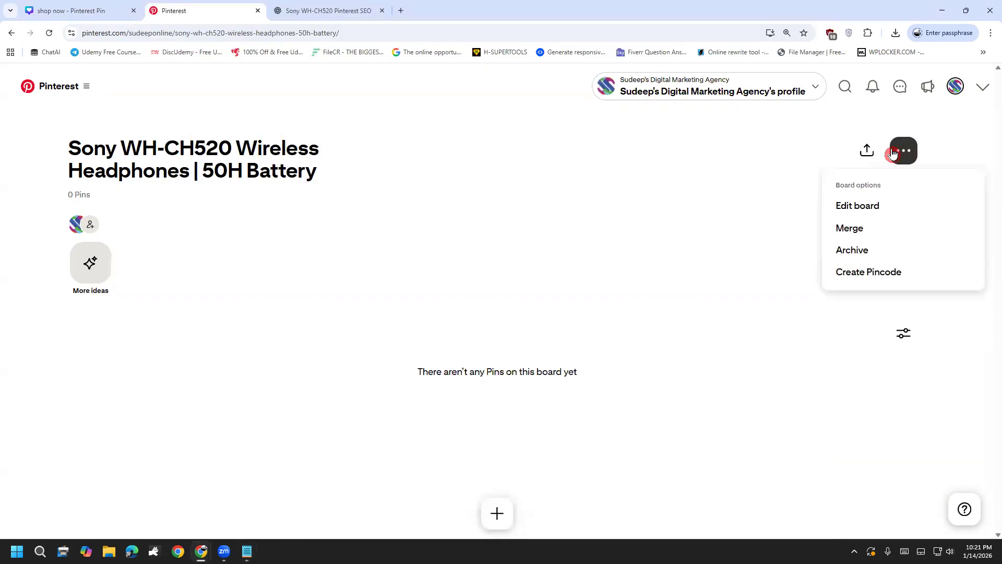
click(868, 205)
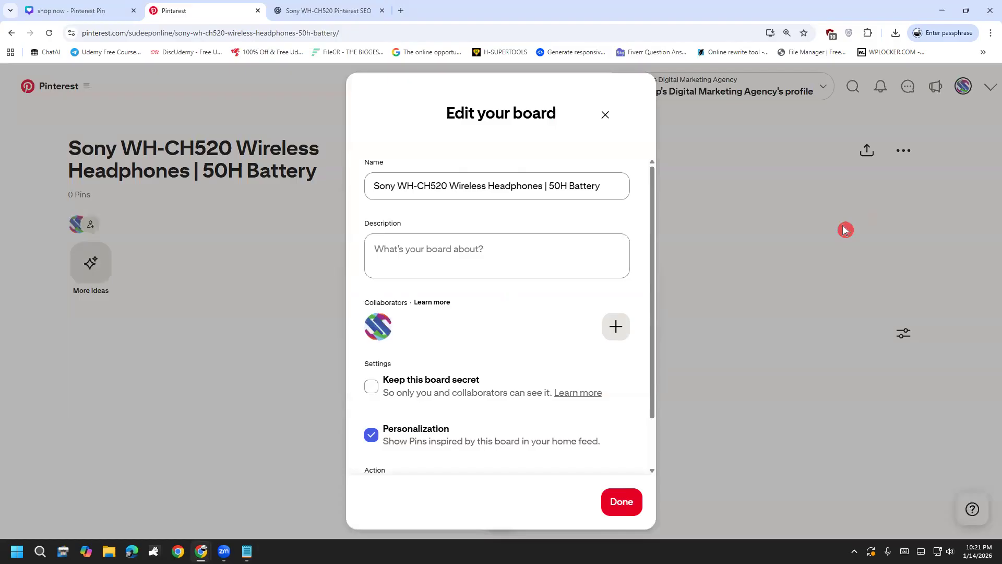
click(441, 250)
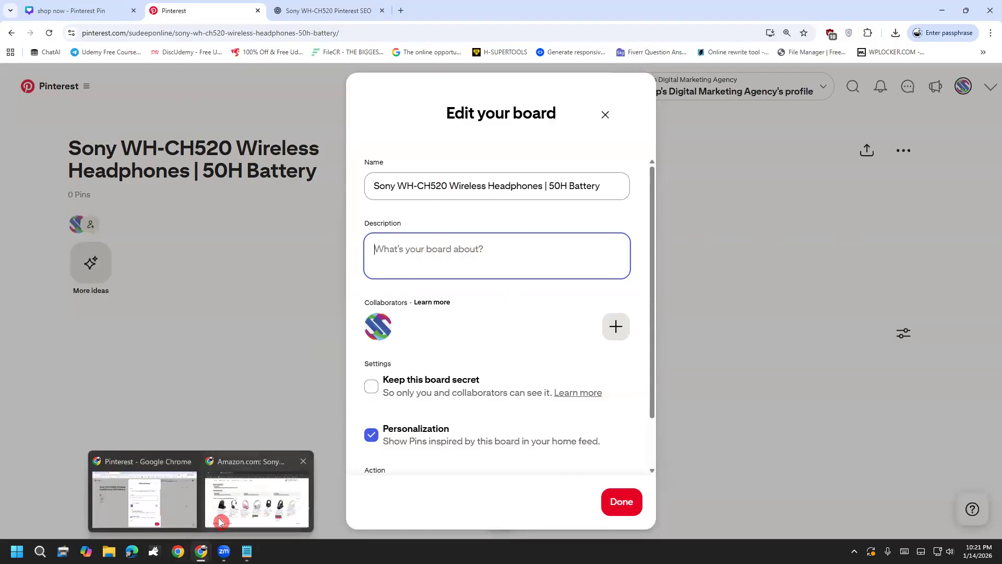
Switch to the ChatGPT conversation and copy the full Board Description paragraph about the Sony WH-CH520 headphones.
click(267, 20)
scroll(306, 355, down, 3)
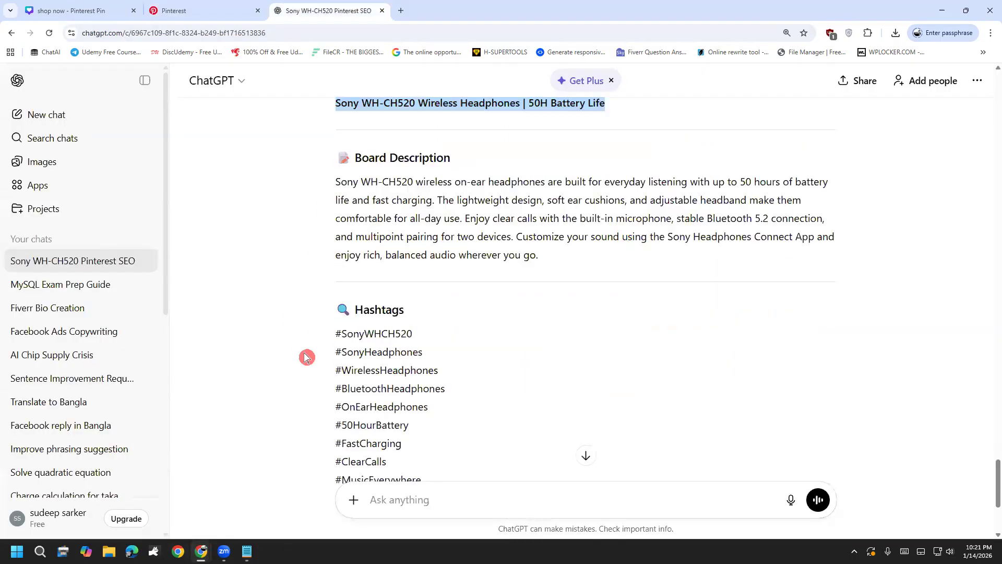
drag(335, 151, 553, 231)
right_click(516, 207)
click(517, 209)
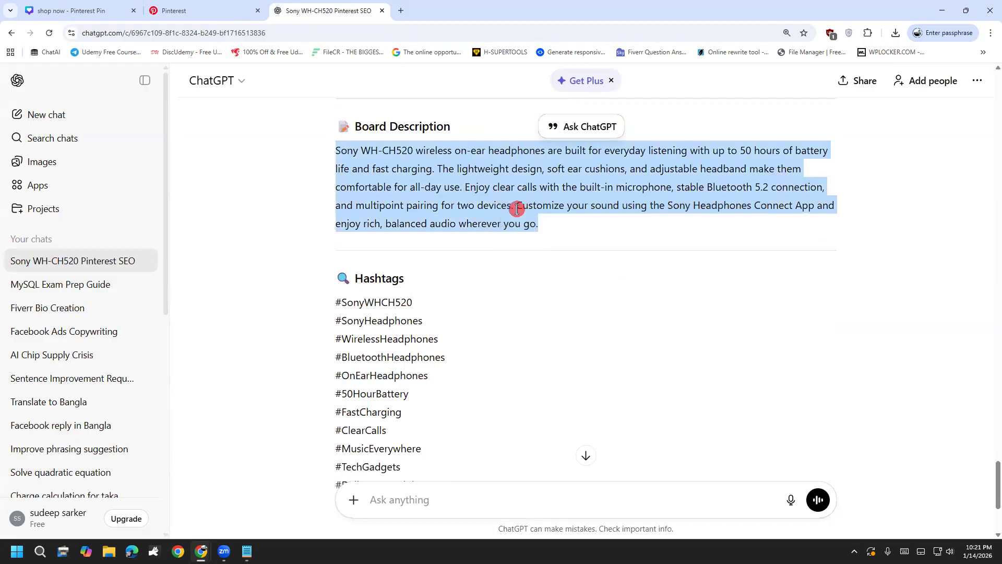
mouse_move(201, 551)
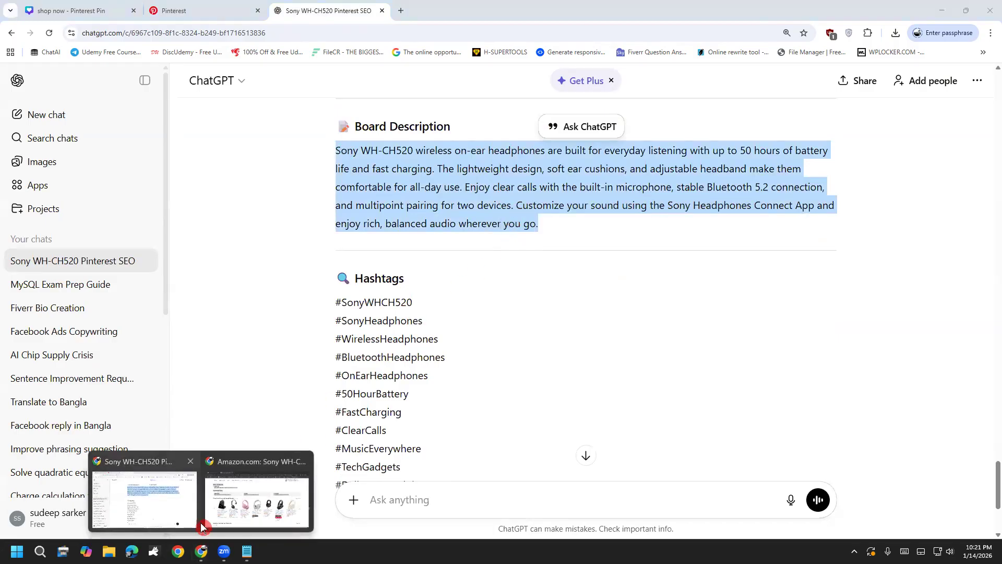
click(412, 493)
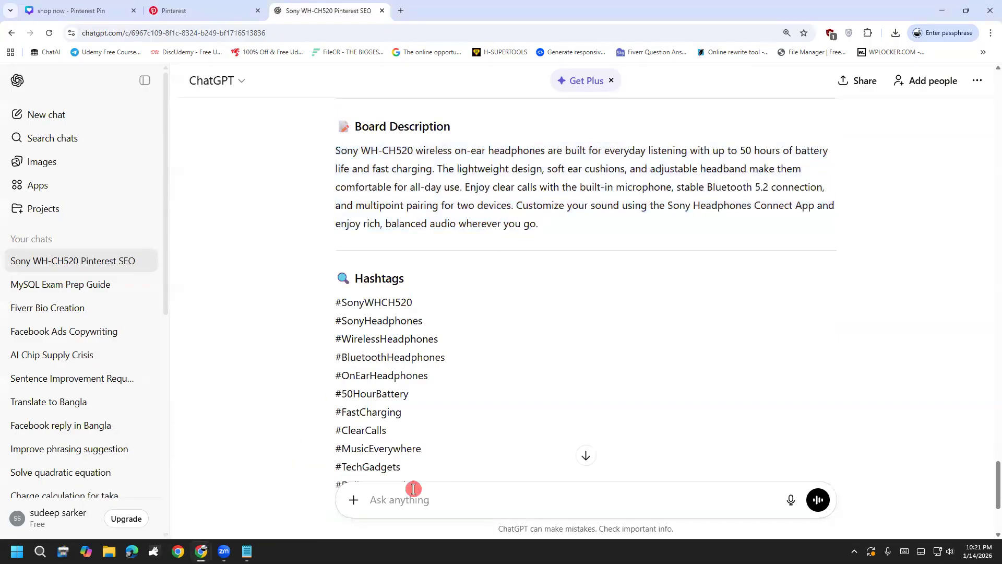
scroll(413, 496, down, 2)
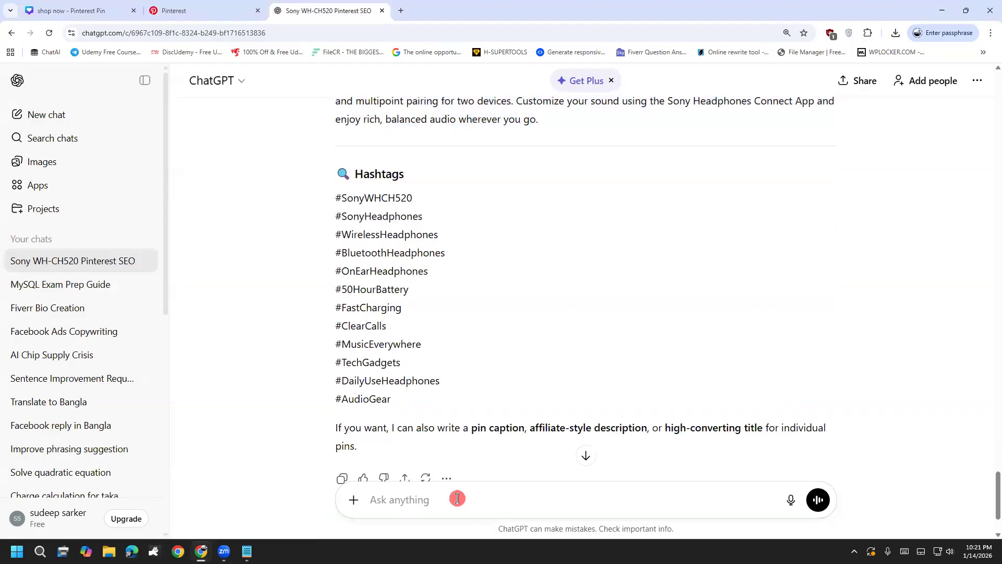
scroll(440, 459, down, 1)
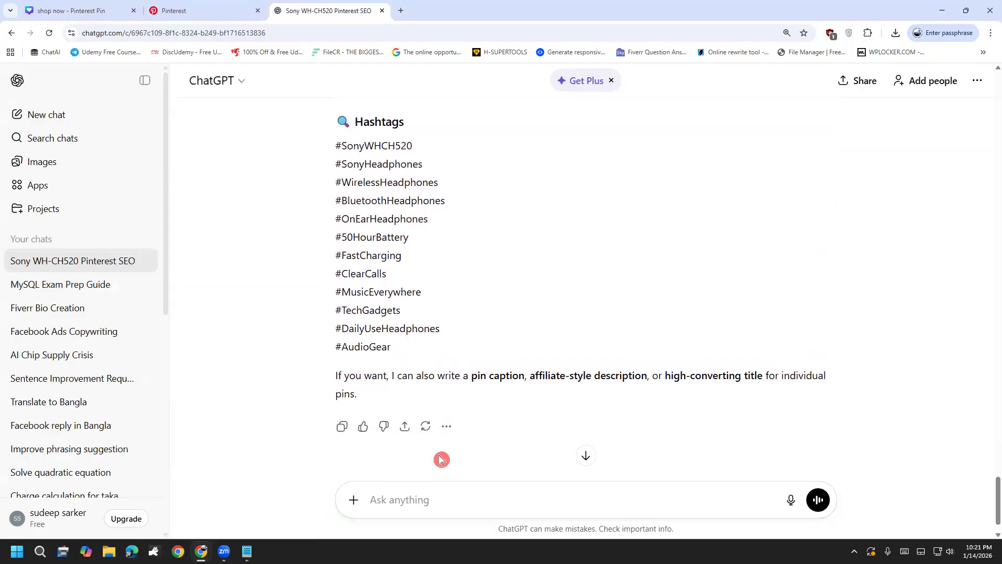
scroll(428, 443, up, 5)
drag(541, 328, 314, 258)
right_click(364, 264)
click(389, 274)
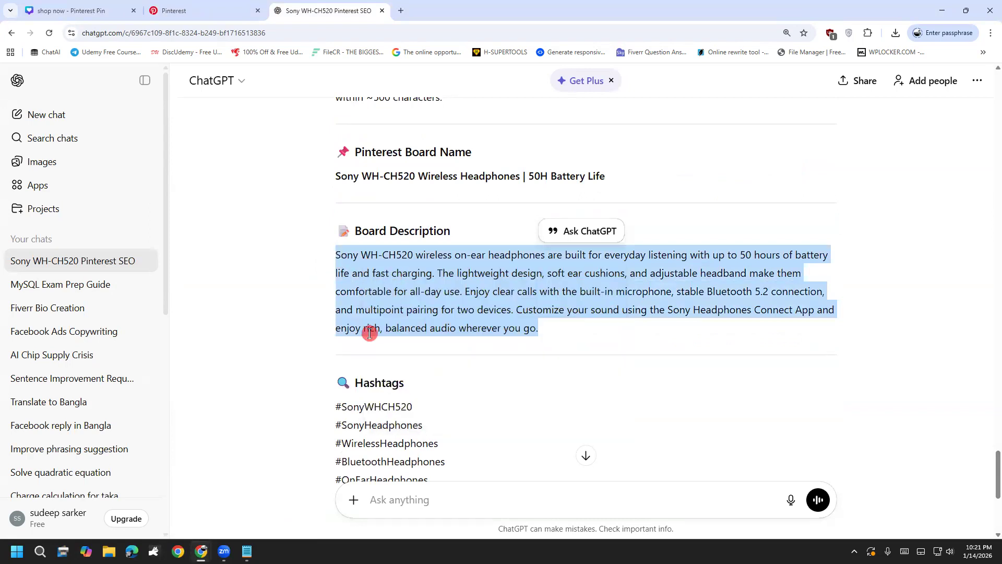
Return to the Pinterest board and paste the copied paragraph as its description, with a new line after it.
mouse_move(201, 550)
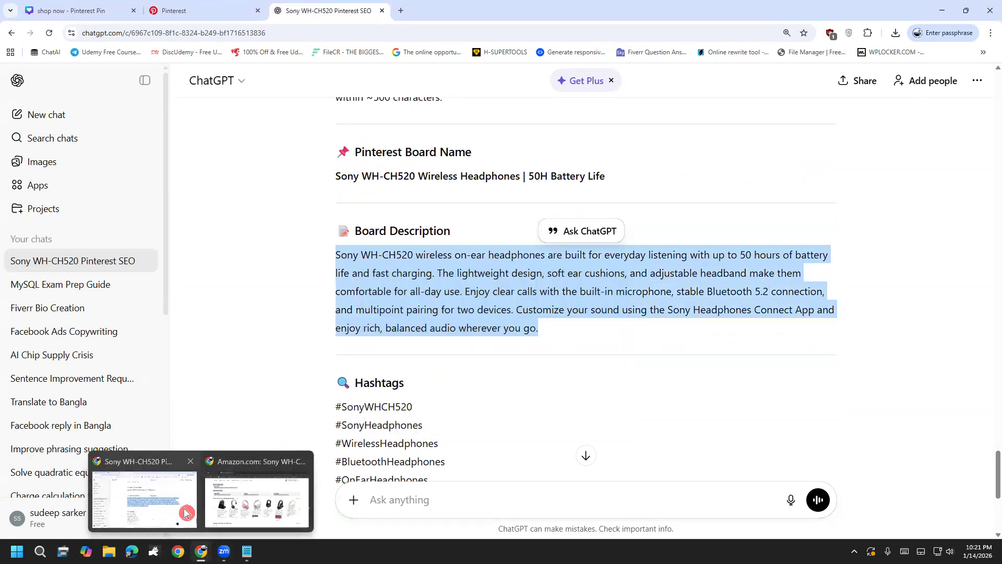
click(184, 510)
click(186, 33)
click(188, 8)
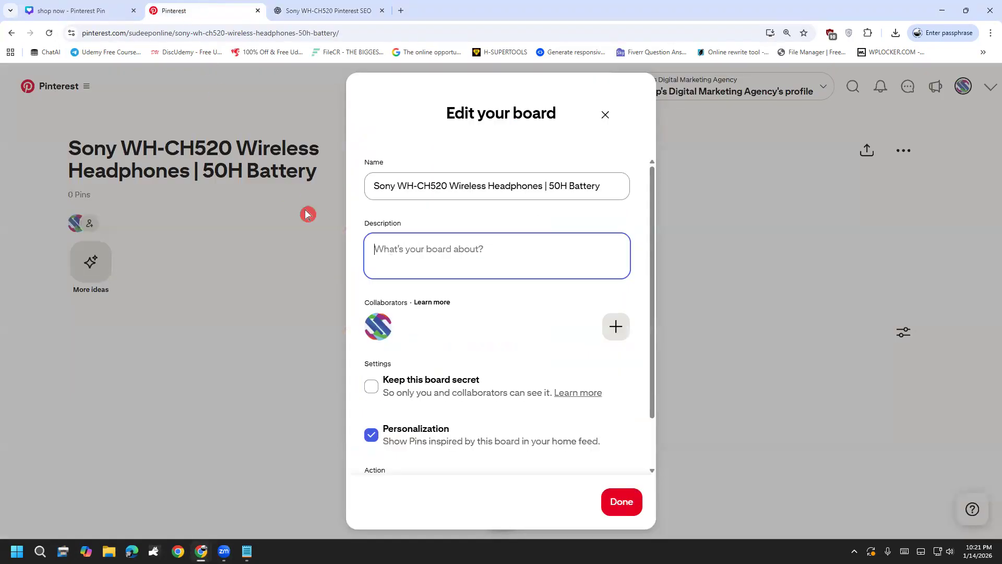
key(ctrl+v)
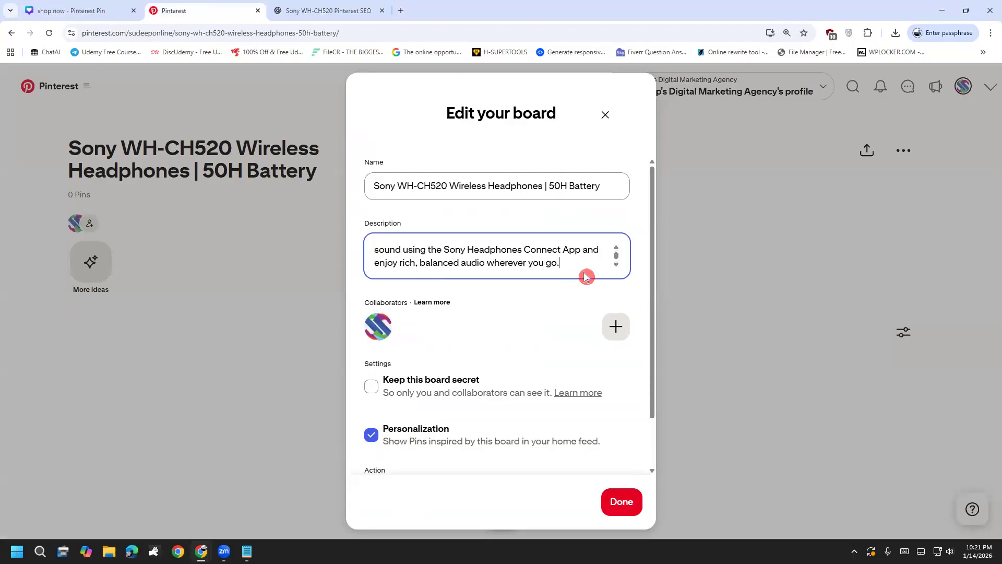
scroll(585, 276, down, 1)
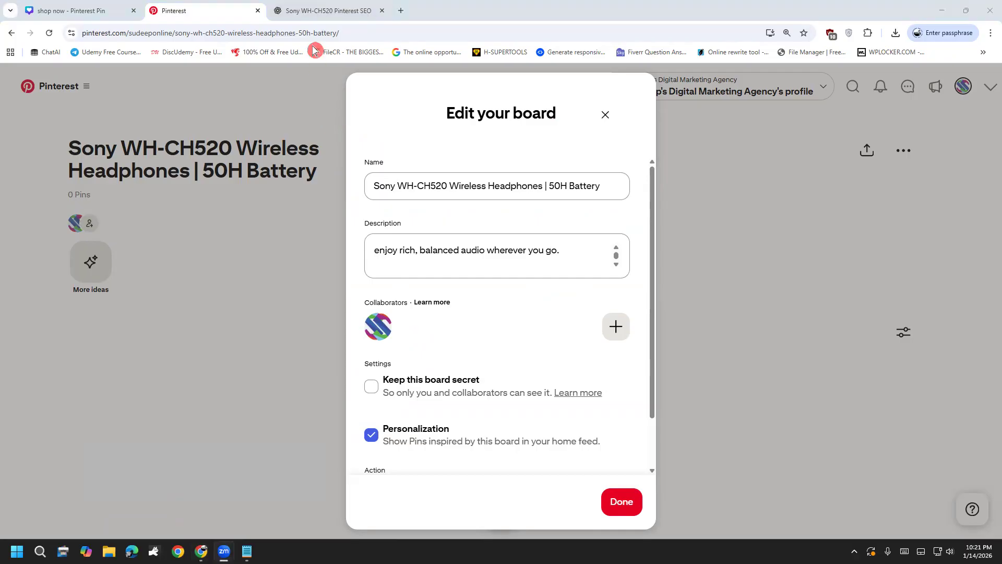
Switch to ChatGPT and copy the whole hashtag list from #SonyWHCH520 to #AudioGear.
click(313, 12)
scroll(313, 349, down, 5)
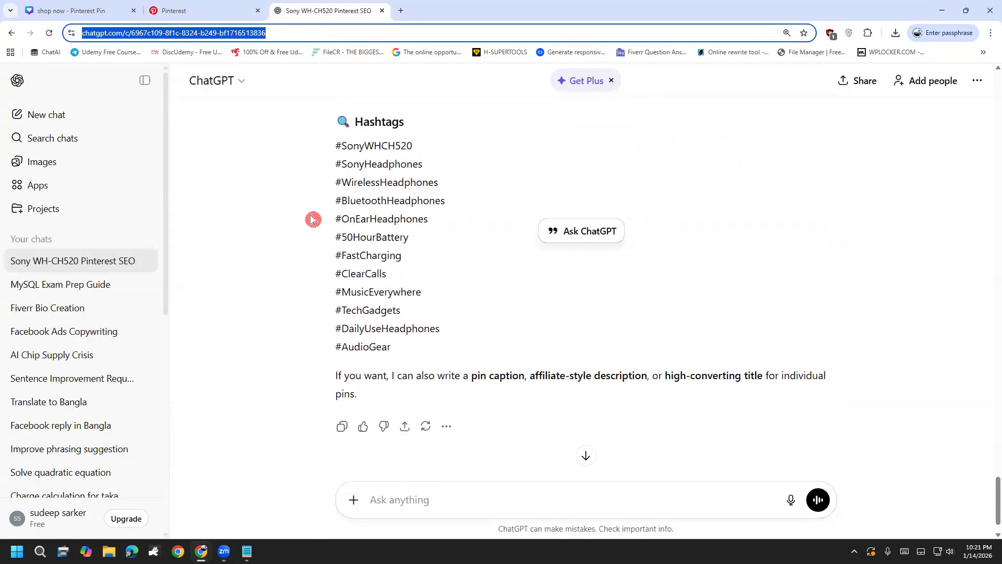
drag(336, 145, 434, 349)
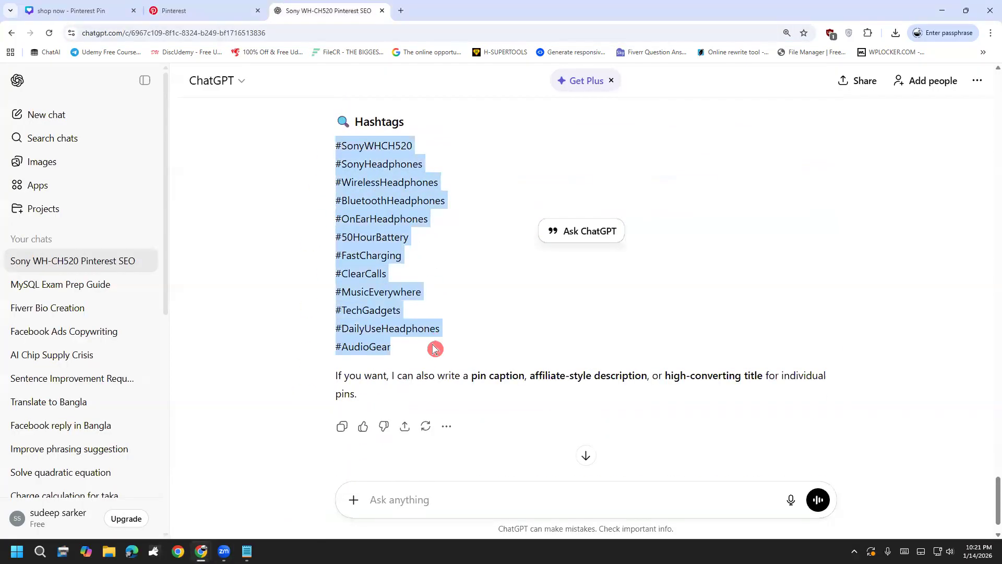
right_click(386, 243)
click(388, 255)
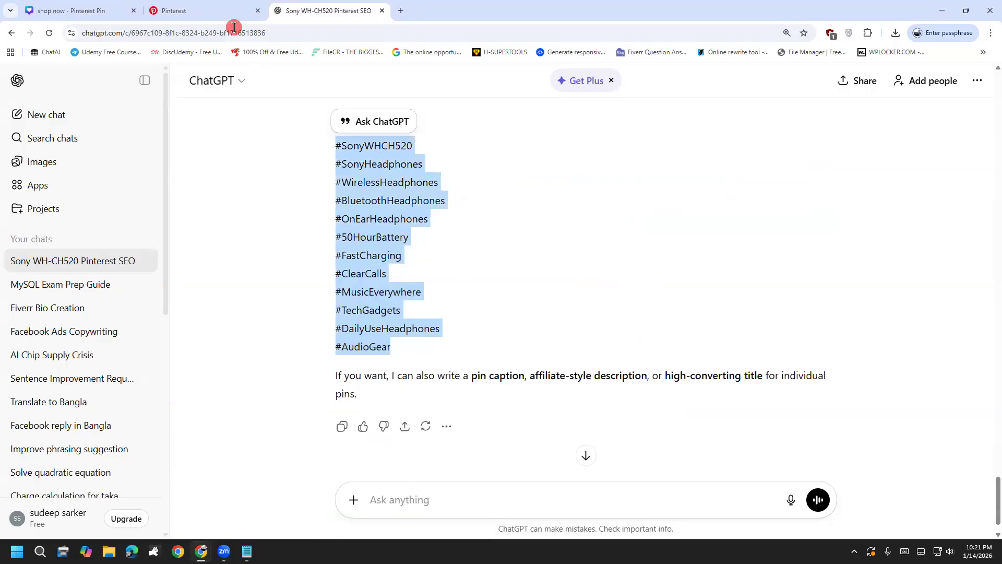
Paste the hashtags below the Pinterest board description and trim them from the end so the text finishes with "#SonyHeadphones #Wireles".
click(224, 12)
key(ctrl+v)
key(BackSpace)
key(BackSpace)
key(BackSpace)
key(BackSpace)
key(BackSpace)
key(BackSpace)
key(BackSpace)
key(BackSpace)
key(BackSpace)
key(BackSpace)
key(BackSpace)
key(BackSpace)
key(BackSpace)
key(BackSpace)
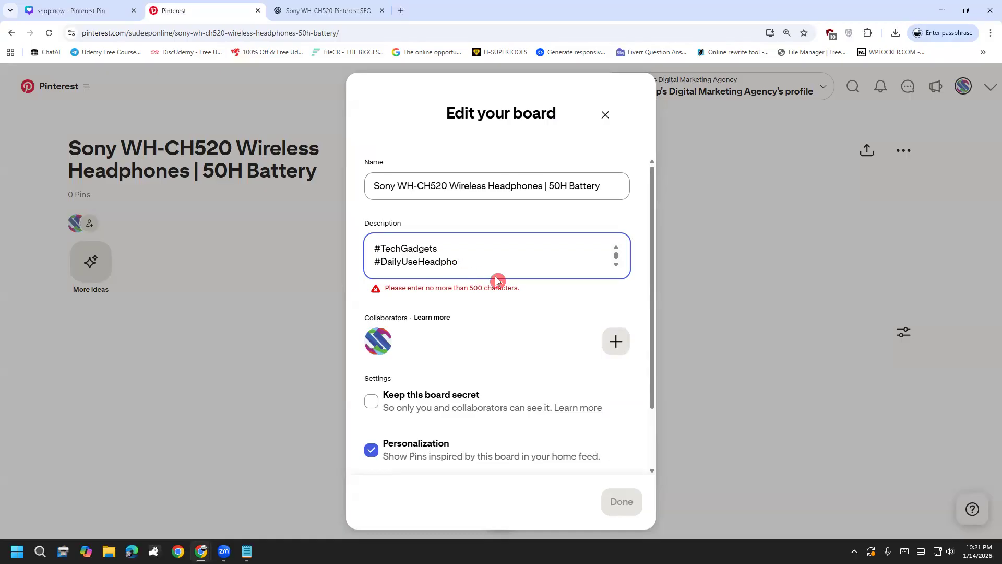
key(BackSpace)
key(BackSpace)
key(BackSpace)
key(BackSpace)
key(BackSpace)
key(BackSpace)
key(BackSpace)
key(BackSpace)
key(BackSpace)
key(BackSpace)
key(BackSpace)
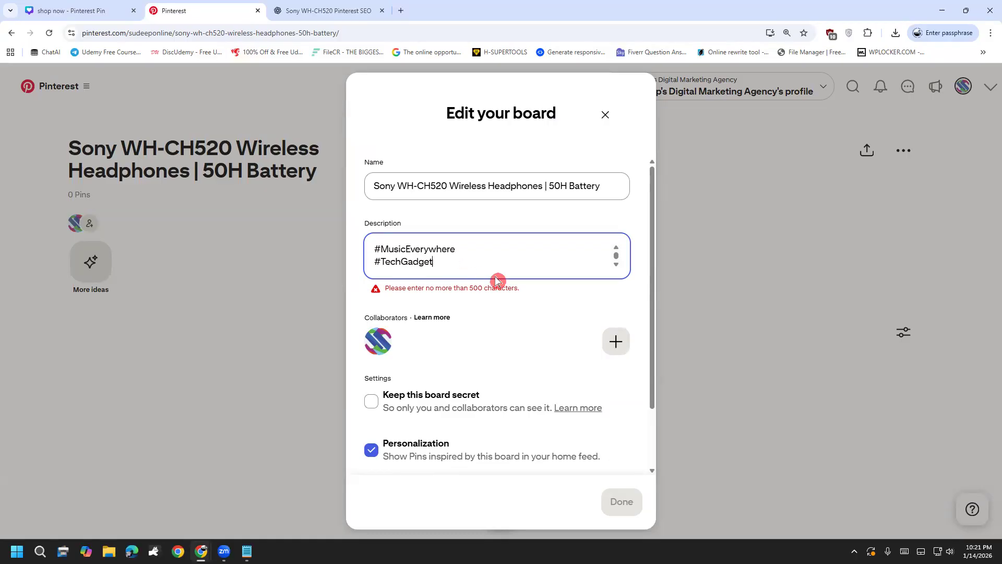
key(BackSpace)
key(BackSpace)
key(BackSpace)
key(BackSpace)
key(BackSpace)
key(BackSpace)
key(BackSpace)
key(BackSpace)
key(BackSpace)
key(BackSpace)
key(BackSpace)
key(BackSpace)
key(BackSpace)
key(BackSpace)
key(BackSpace)
key(BackSpace)
key(BackSpace)
key(BackSpace)
key(BackSpace)
key(BackSpace)
key(BackSpace)
key(BackSpace)
key(BackSpace)
key(BackSpace)
key(BackSpace)
key(BackSpace)
key(BackSpace)
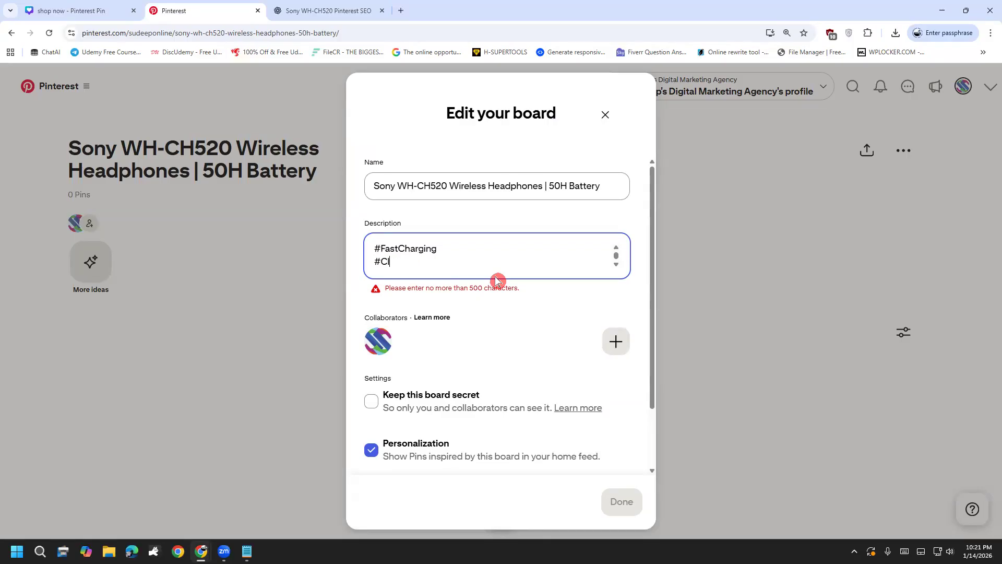
key(BackSpace)
key(BackSpace)
key(BackSpace)
key(BackSpace)
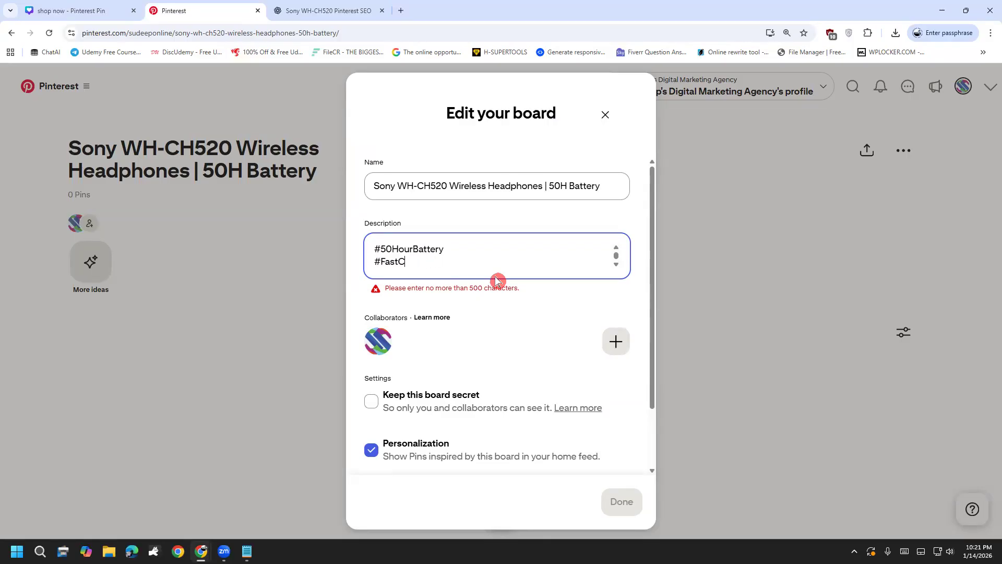
key(BackSpace)
key(BackSpace)
key(BackSpace)
key(BackSpace)
key(BackSpace)
key(BackSpace)
key(BackSpace)
key(BackSpace)
key(BackSpace)
key(BackSpace)
key(BackSpace)
key(BackSpace)
key(BackSpace)
key(BackSpace)
key(BackSpace)
key(BackSpace)
key(BackSpace)
key(BackSpace)
key(BackSpace)
key(BackSpace)
key(BackSpace)
key(BackSpace)
key(BackSpace)
key(BackSpace)
key(BackSpace)
key(BackSpace)
key(BackSpace)
key(BackSpace)
key(BackSpace)
key(BackSpace)
key(BackSpace)
key(BackSpace)
key(BackSpace)
key(BackSpace)
key(BackSpace)
key(BackSpace)
key(BackSpace)
key(BackSpace)
key(BackSpace)
key(BackSpace)
key(BackSpace)
key(BackSpace)
key(BackSpace)
key(BackSpace)
key(BackSpace)
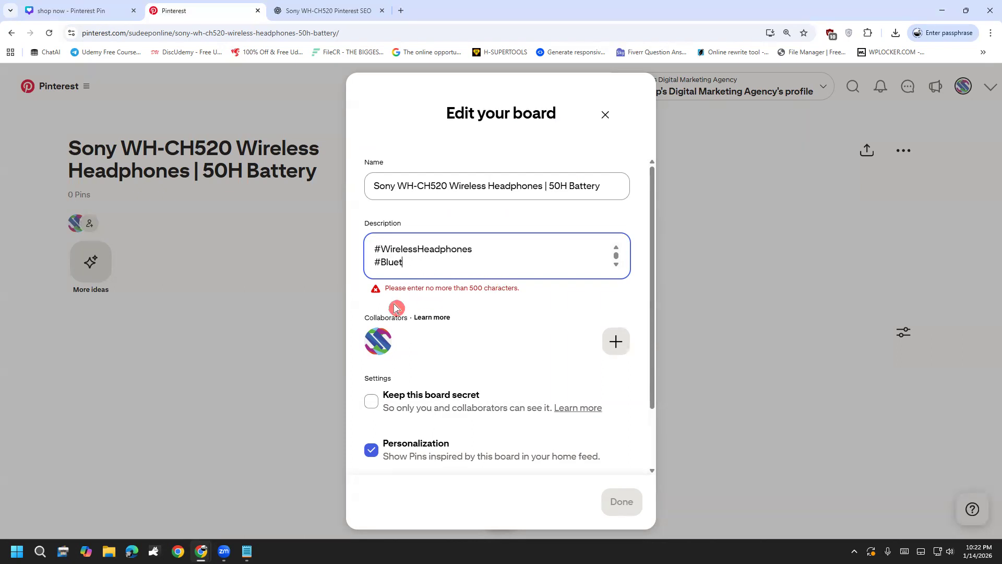
key(BackSpace)
key(BackSpace)
key(BackSpace)
key(BackSpace)
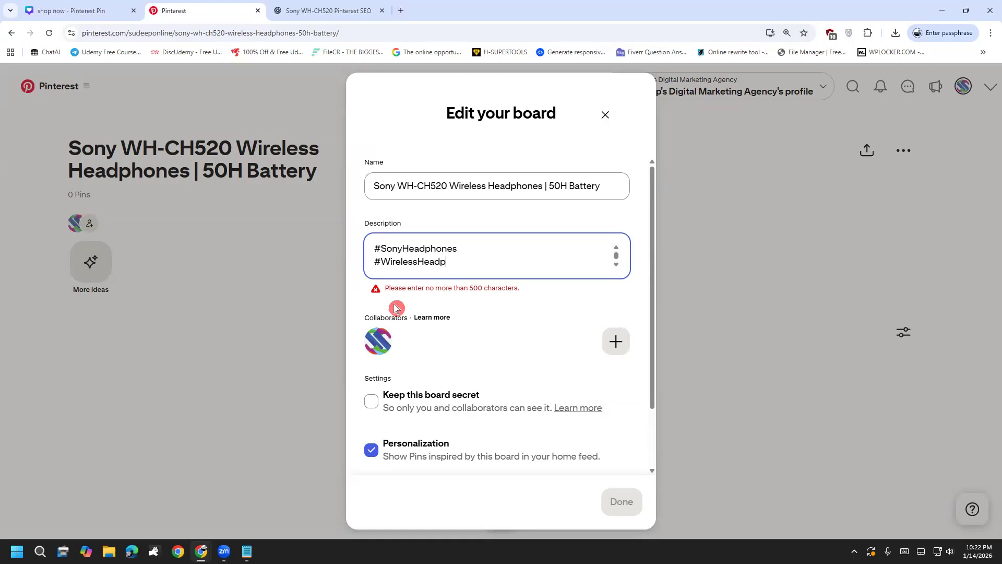
key(BackSpace)
key(BackSpace)
key(BackSpace)
key(BackSpace)
key(BackSpace)
key(BackSpace)
key(BackSpace)
key(BackSpace)
key(BackSpace)
key(BackSpace)
key(BackSpace)
key(BackSpace)
key(BackSpace)
text(W)
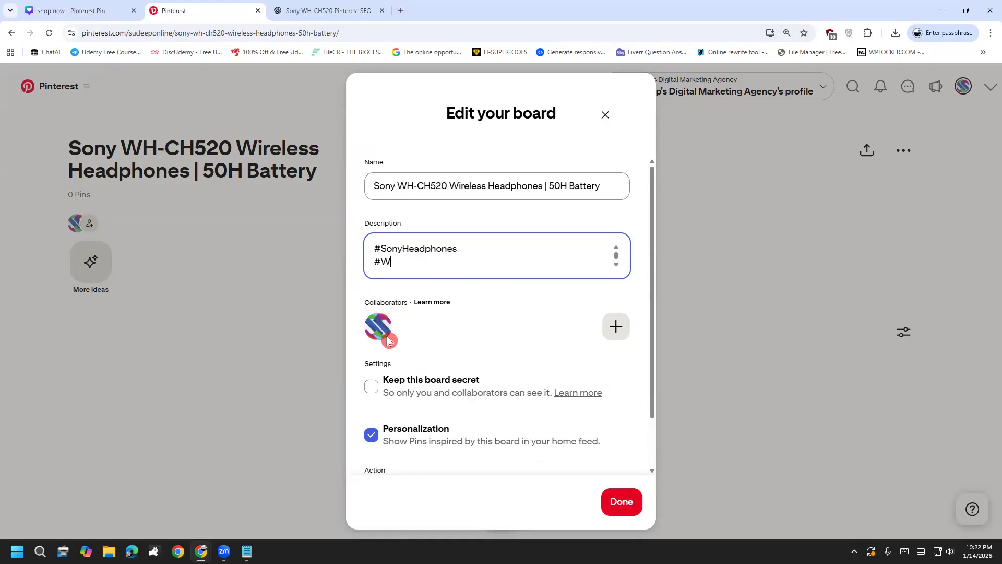
text(ireless)
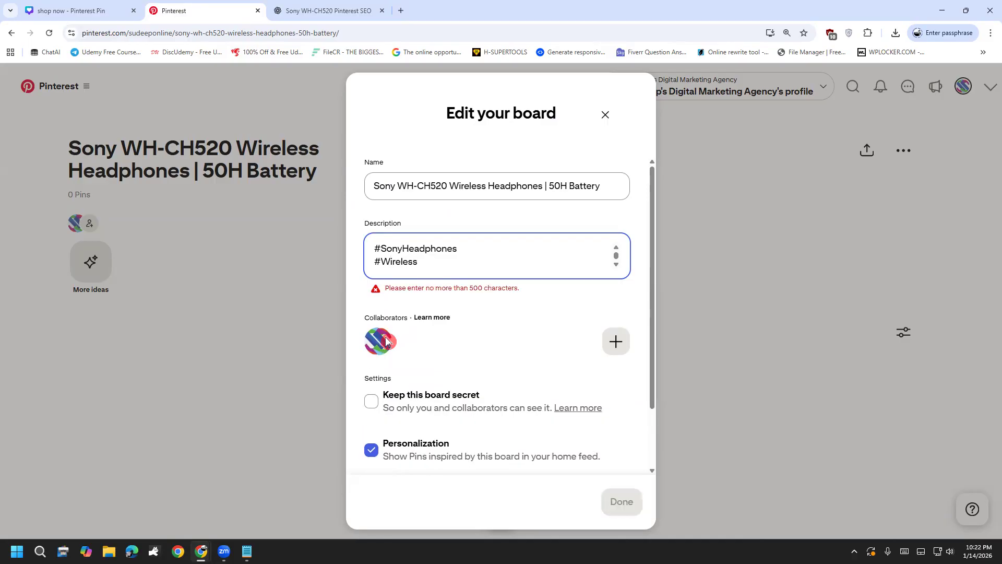
key(BackSpace)
Review the description and the remaining board settings, and save the board changes.
scroll(468, 268, up, 3)
scroll(467, 267, down, 3)
scroll(468, 267, down, 1)
scroll(466, 267, up, 3)
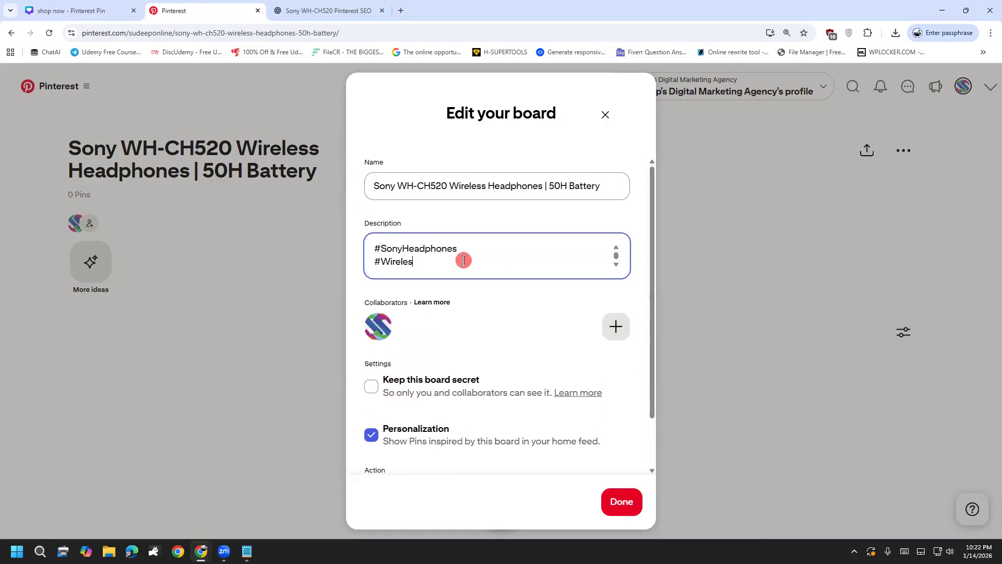
scroll(465, 267, down, 5)
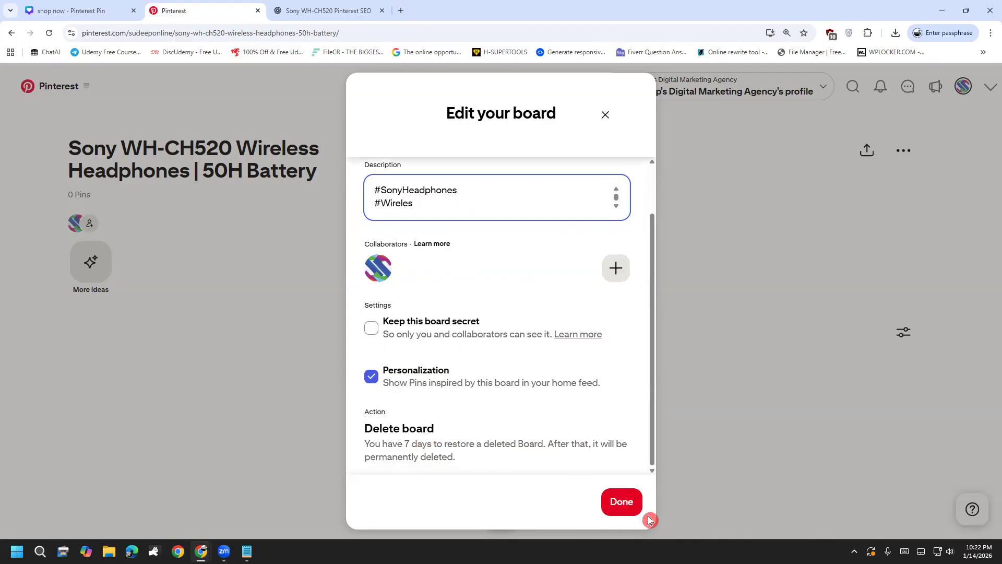
click(621, 502)
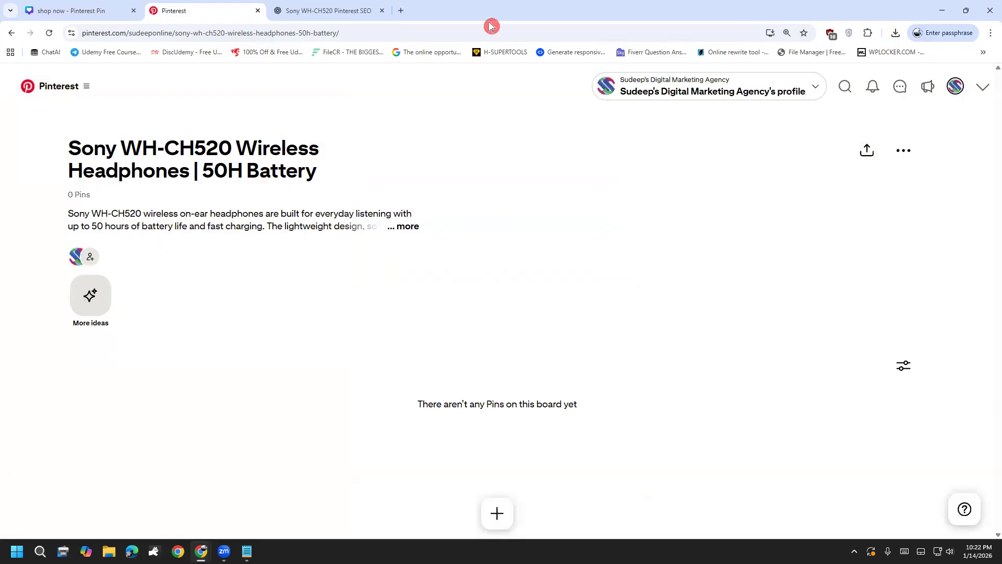
click(497, 418)
mouse_move(511, 389)
mouse_down()
mouse_move(446, 438)
mouse_move(424, 495)
mouse_move(447, 538)
mouse_move(532, 558)
mouse_move(584, 516)
mouse_move(568, 437)
mouse_move(490, 394)
mouse_move(460, 395)
mouse_up()
drag(555, 272, 497, 469)
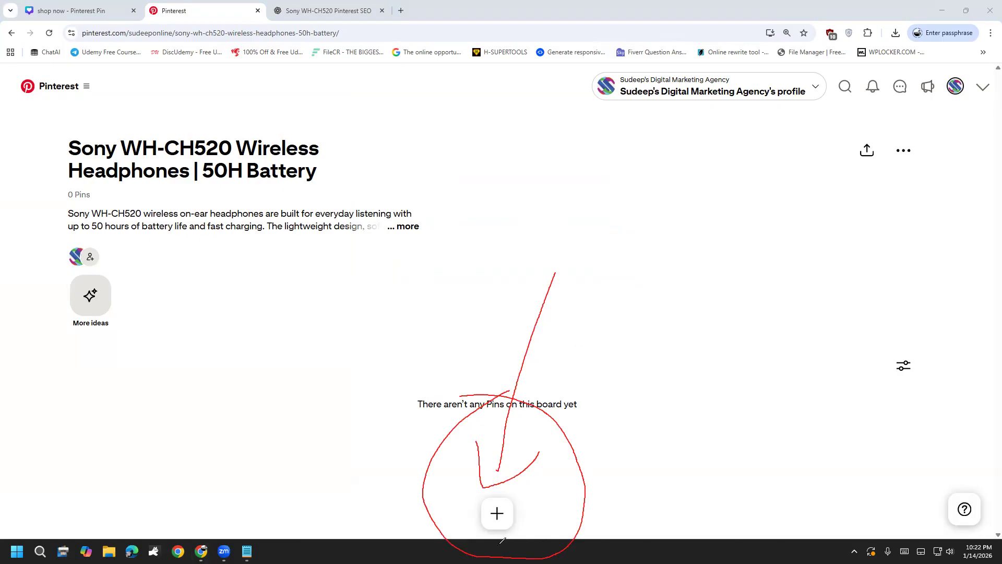
click(83, 351)
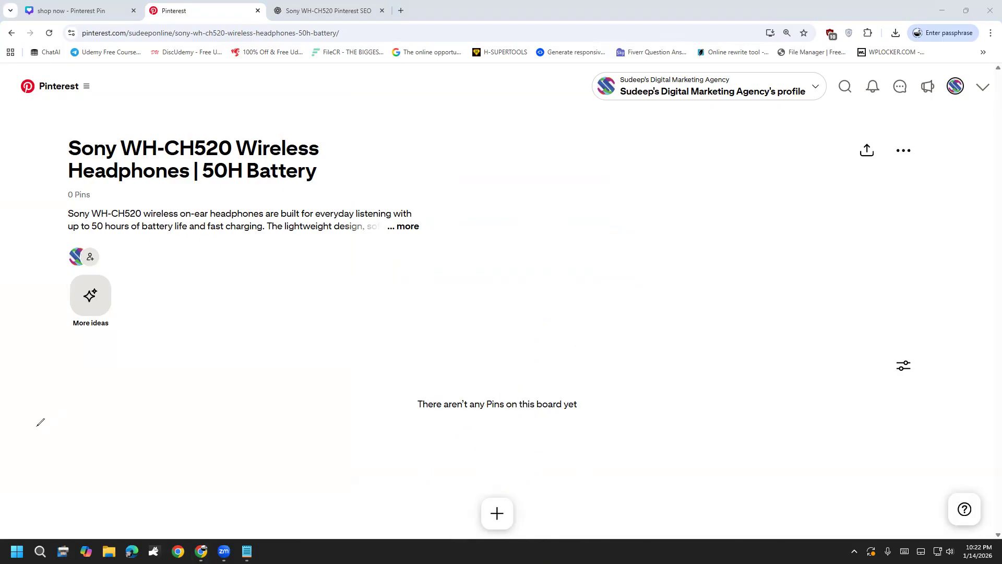
Create a new pin from the empty headphones board and upload the image shop now.jpg.
click(497, 517)
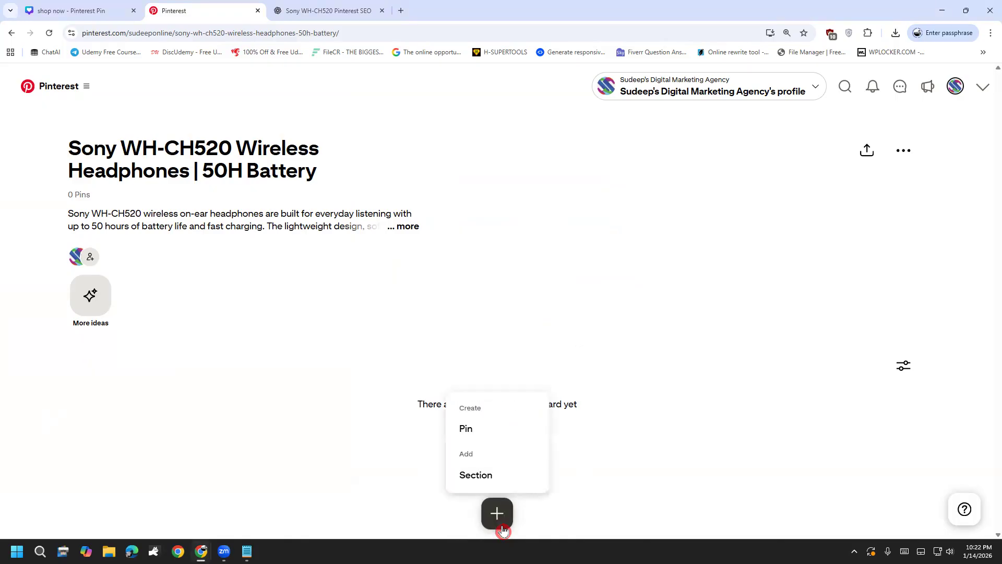
click(464, 430)
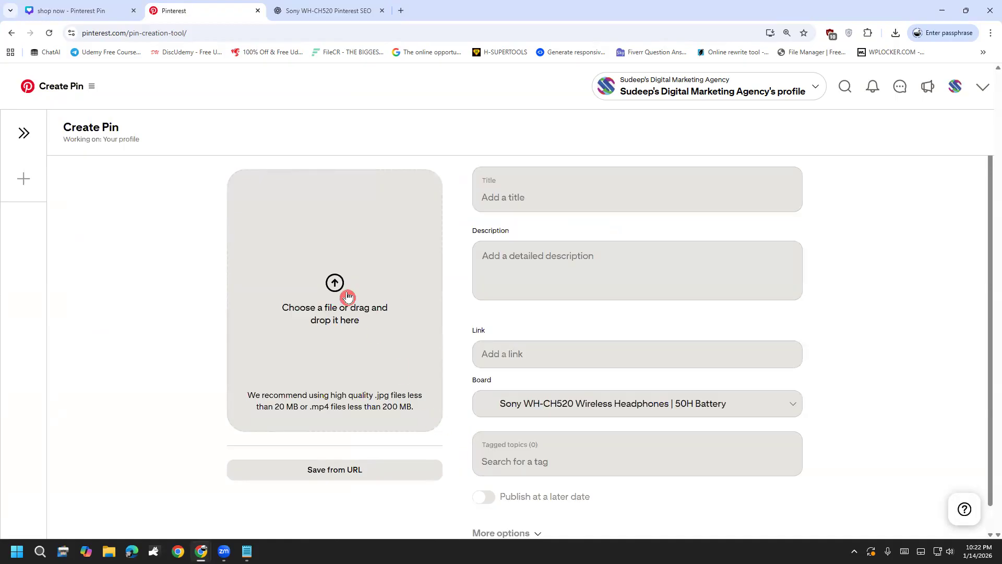
click(309, 379)
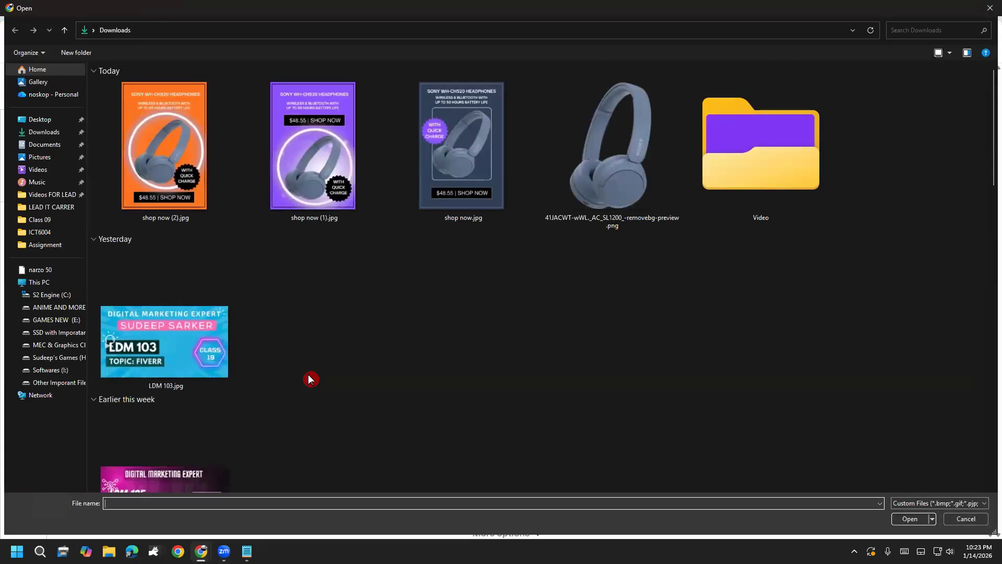
double_click(471, 229)
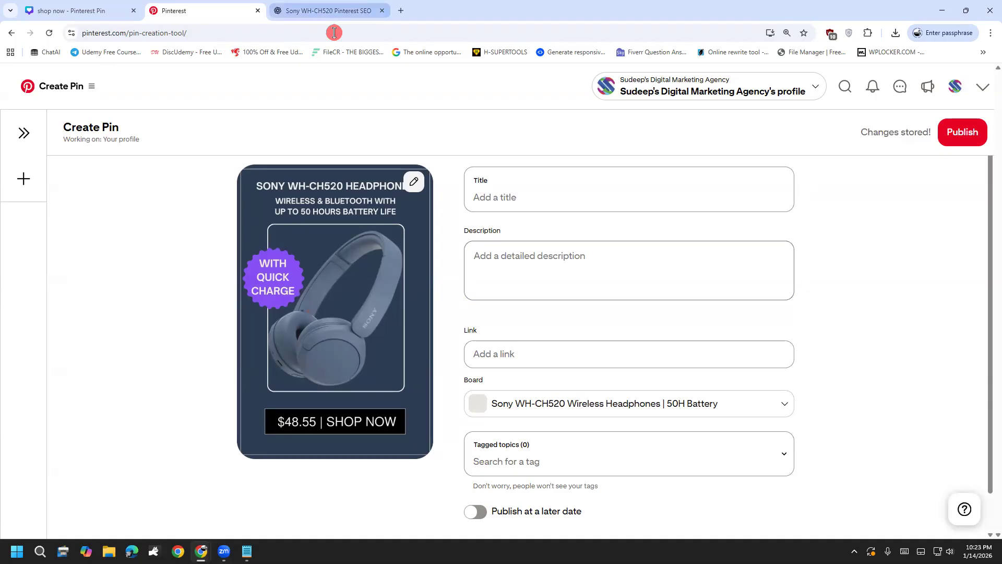
Switch to ChatGPT, begin a message with "Amr ei pinterst board er jonno", and check the Pinterest pin form's fields.
click(327, 11)
click(408, 487)
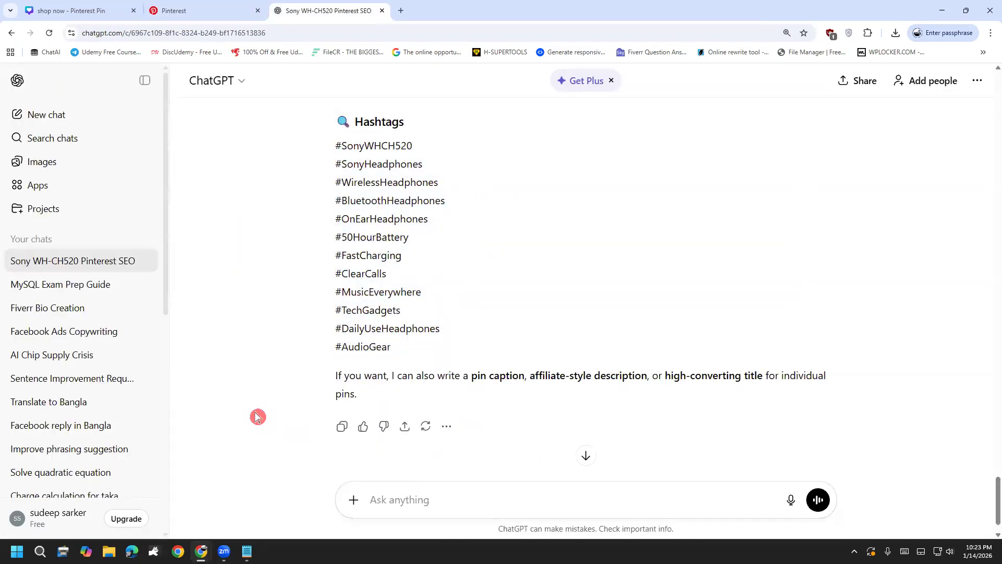
text(Amr ei pinterst board er jonno)
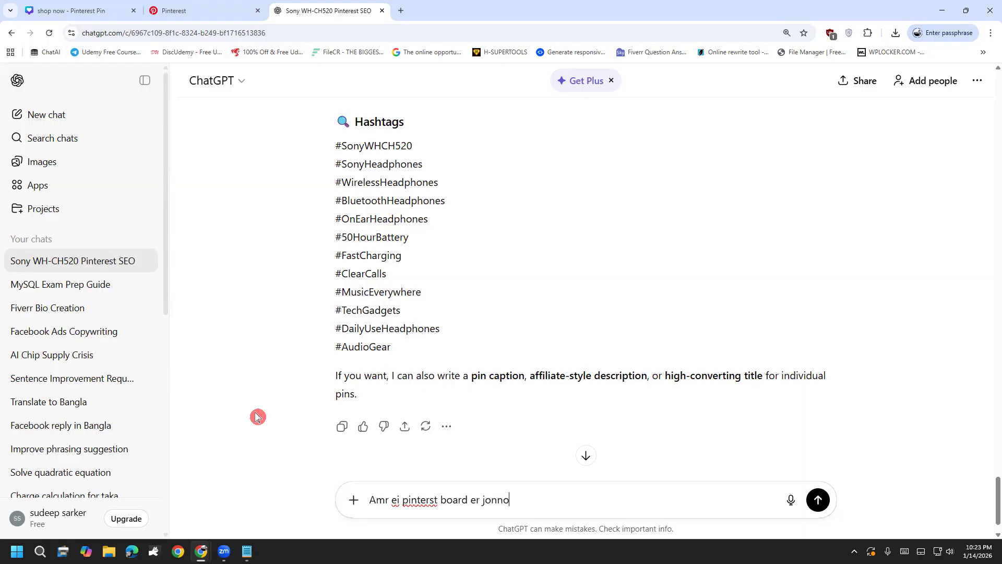
click(232, 11)
scroll(589, 289, down, 1)
click(594, 224)
click(844, 230)
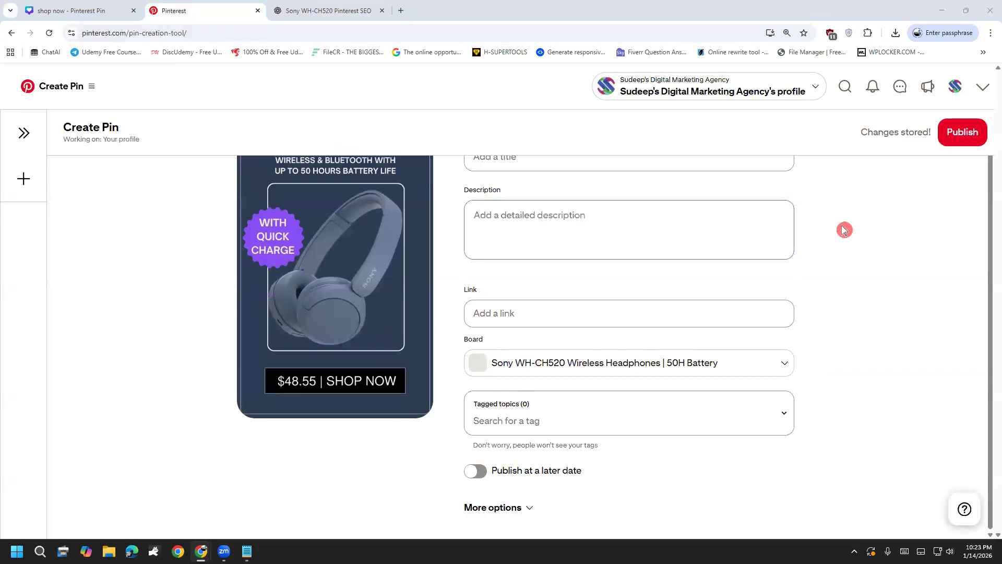
Return to ChatGPT and continue the message with "4 ta pinterst pin er description r title amk baniye dao ashob gulo jeno different hoe".
click(344, 16)
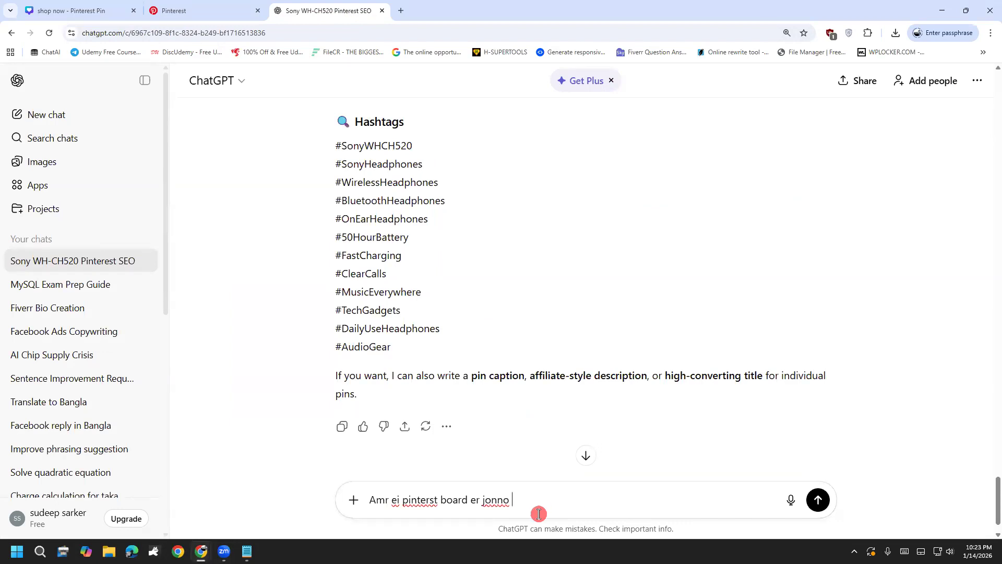
text(ta pinterst pin with)
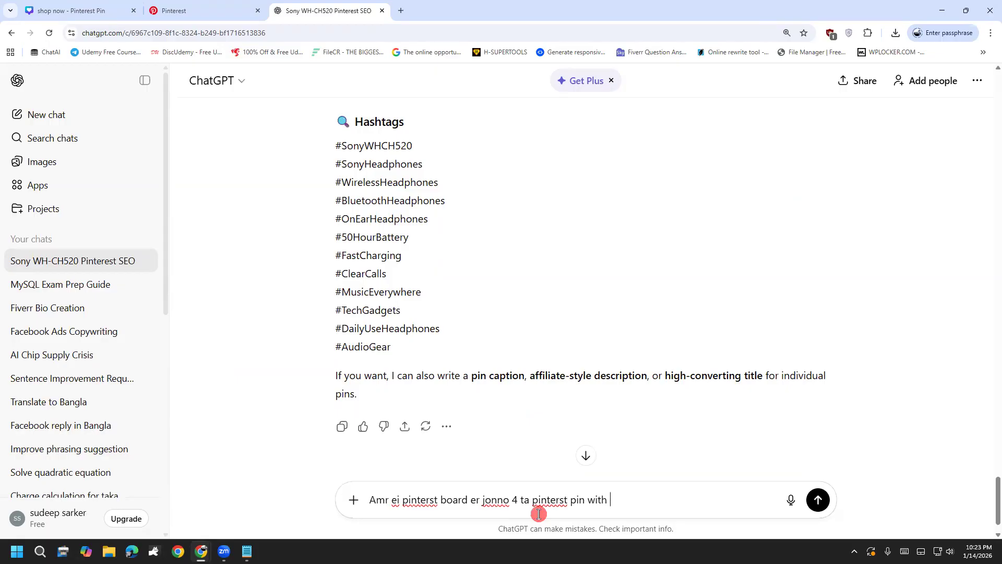
key(BackSpace)
key(BackSpace)
text(er description )
text(r p)
text(itle amk bania)
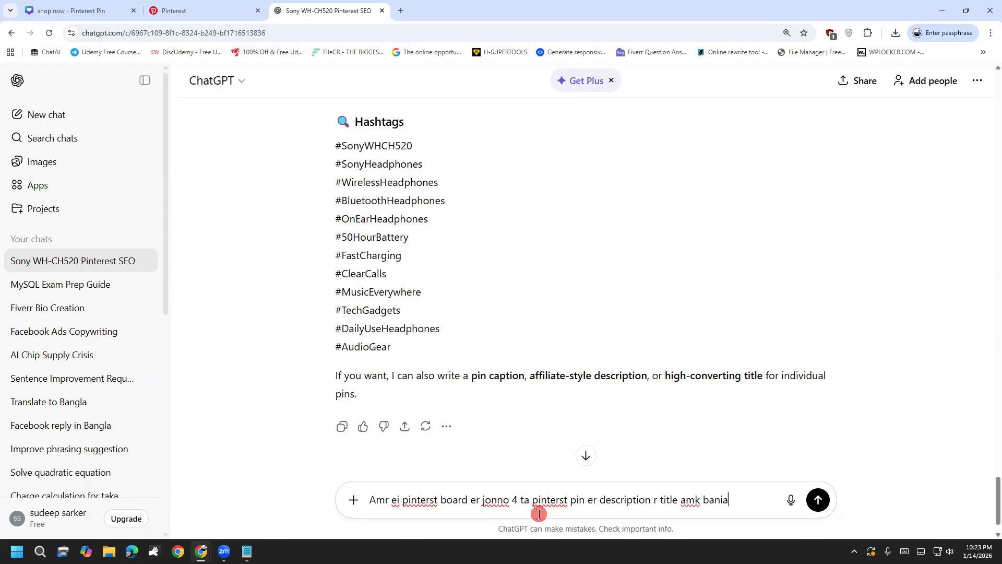
key(BackSpace)
text(ye dao ashob gulo jeno different hoe)
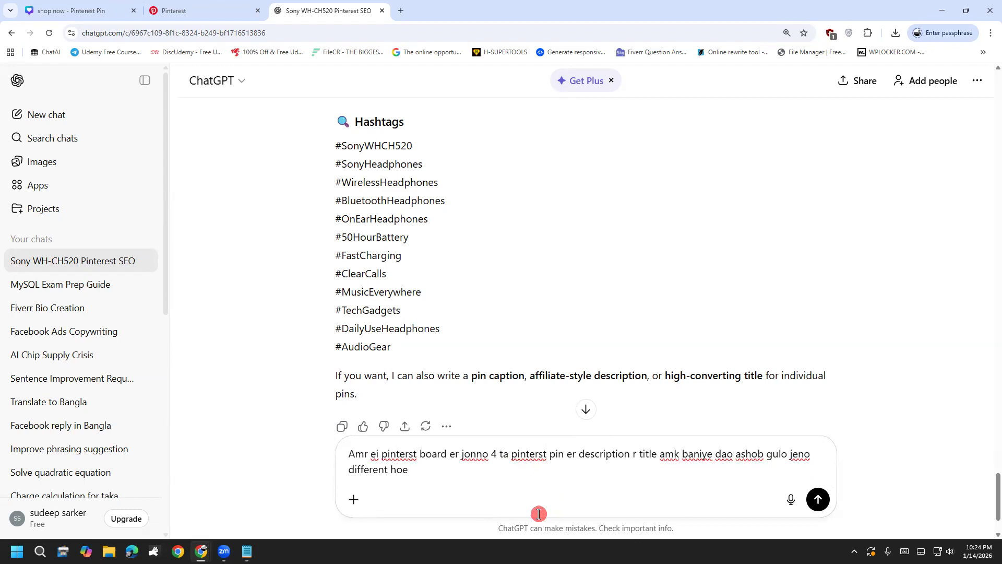
Insert "product er jonno r" after "Amr ei", append "r SEO & AEO optimized with hastag hoe.." to the message, and start a new line.
click(381, 454)
text(product er j)
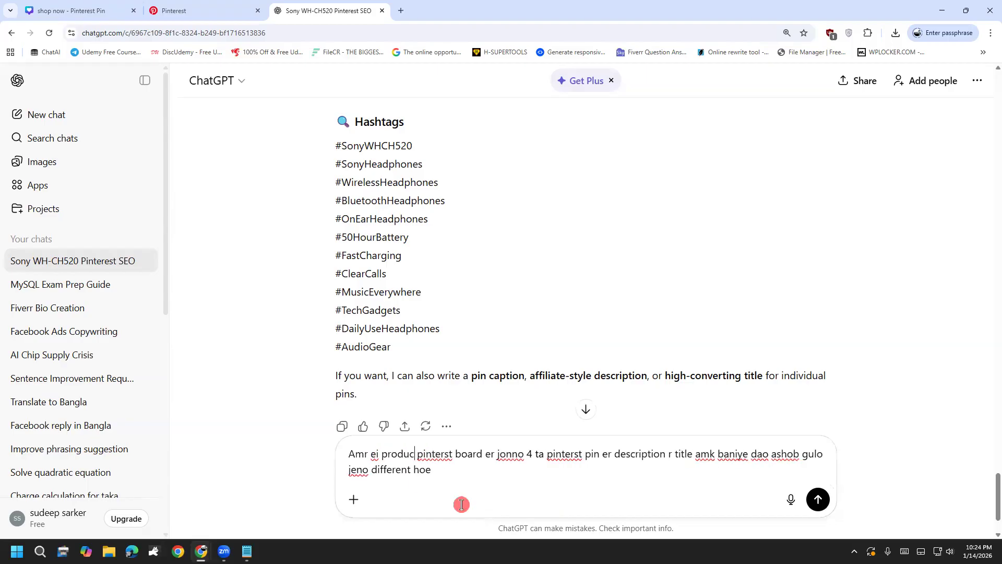
text(onno)
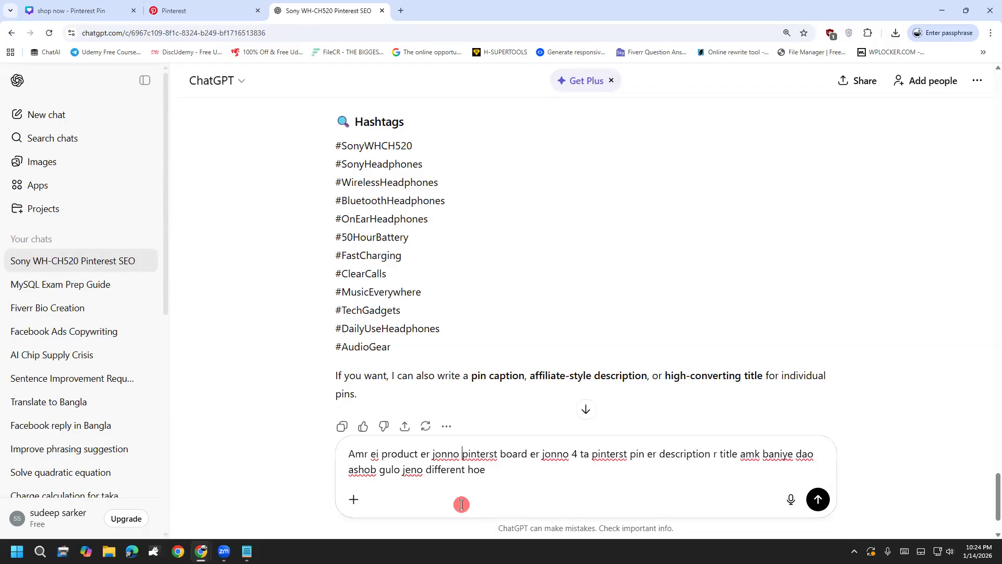
text( r)
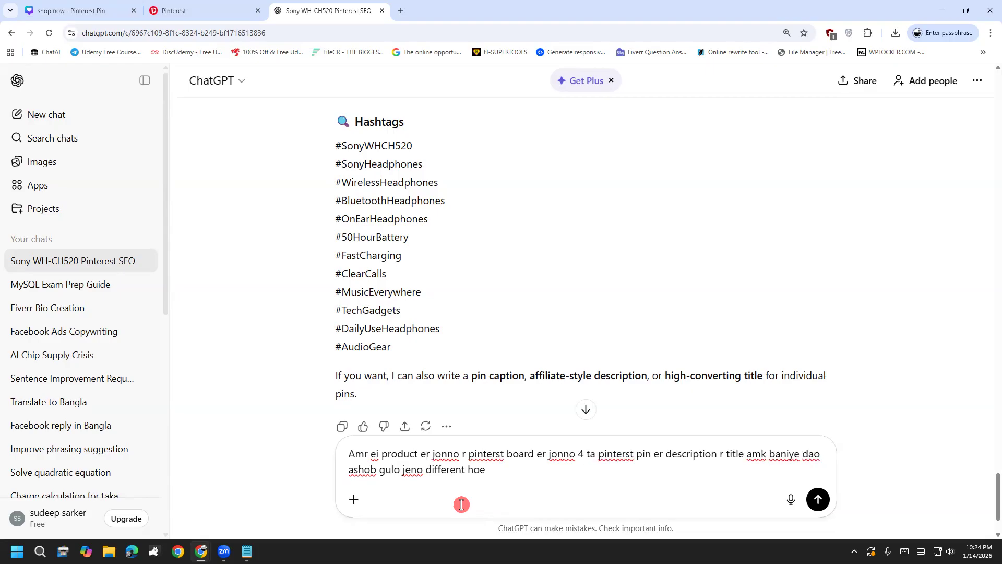
text(O & AEO optimized with hastag hoe..)
key(shift+Return)
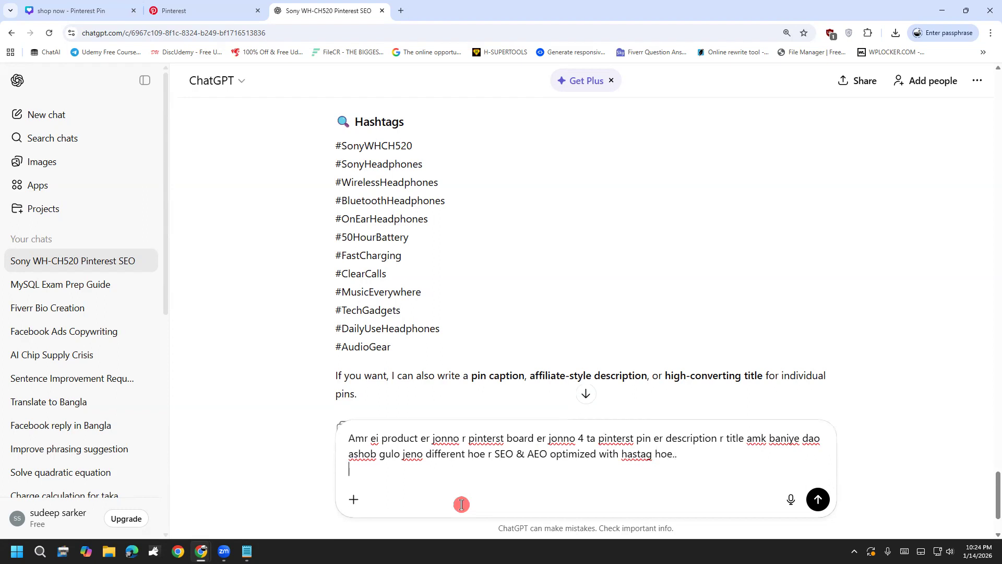
Write "hastag gulo description er shate added rakba jeno" on the message's new line.
text(hastag gulo des)
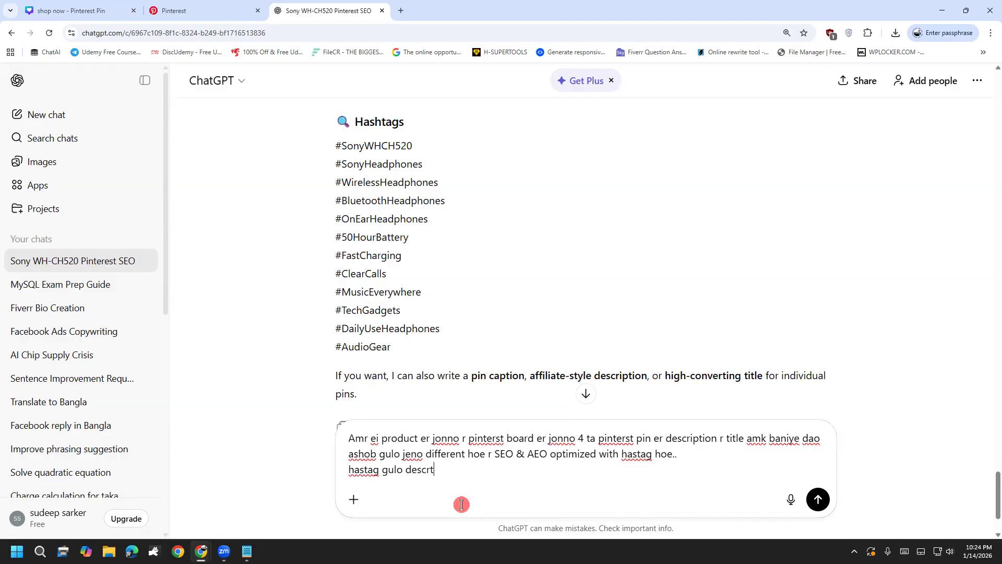
text(cript)
key(BackSpace)
text(ption er shate added t)
key(BackSpace)
text(rakba jeno )
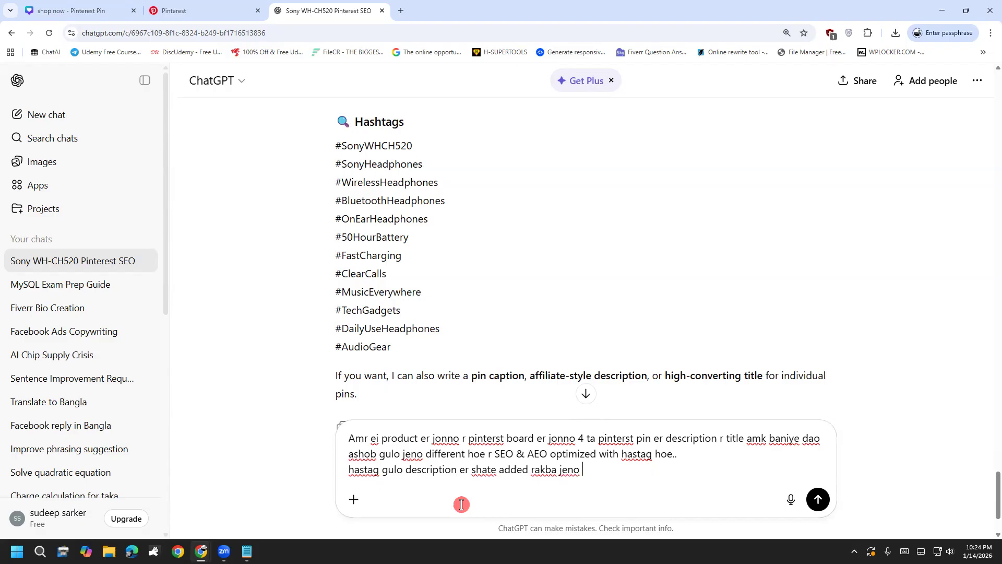
Complete the character-limit sentence with "600 character er beshi na hoe..".
text(500 character er)
key(shift+Left)
text(6)
text( beshi na hoe)
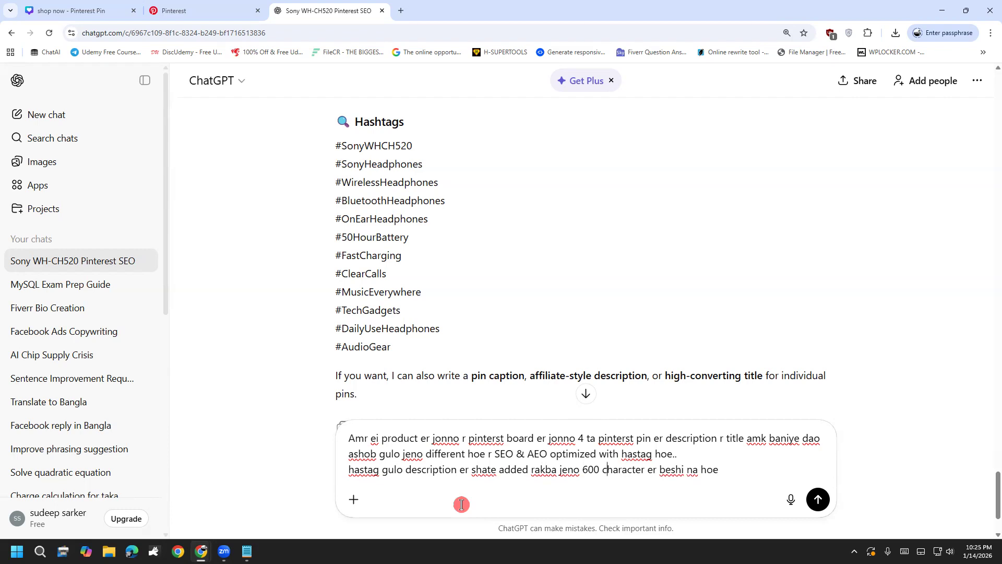
key(shift+Left)
text(7)
key(shift+Left)
text(6)
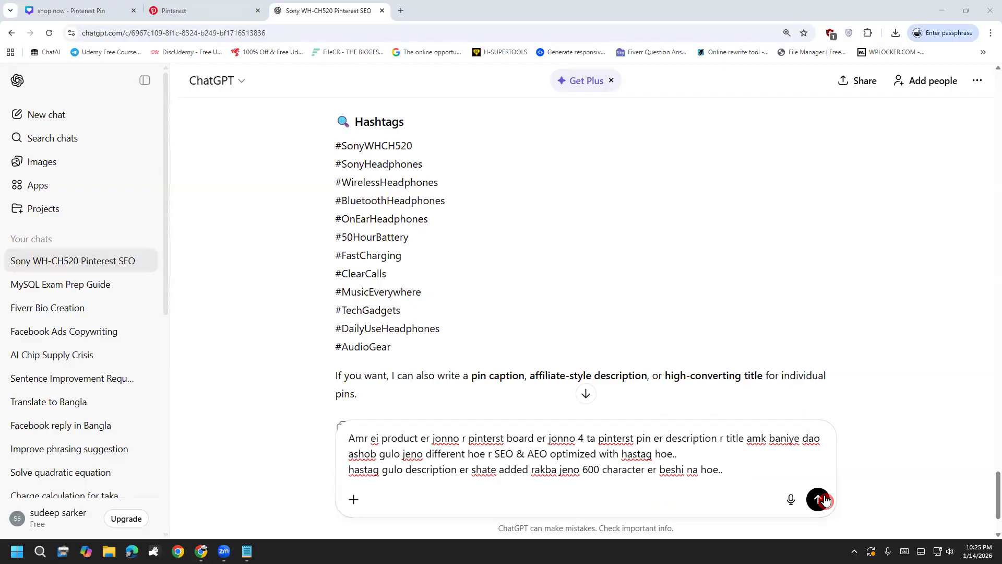
Attach the image shop now.jpg to the ChatGPT message and send it.
click(364, 499)
click(412, 322)
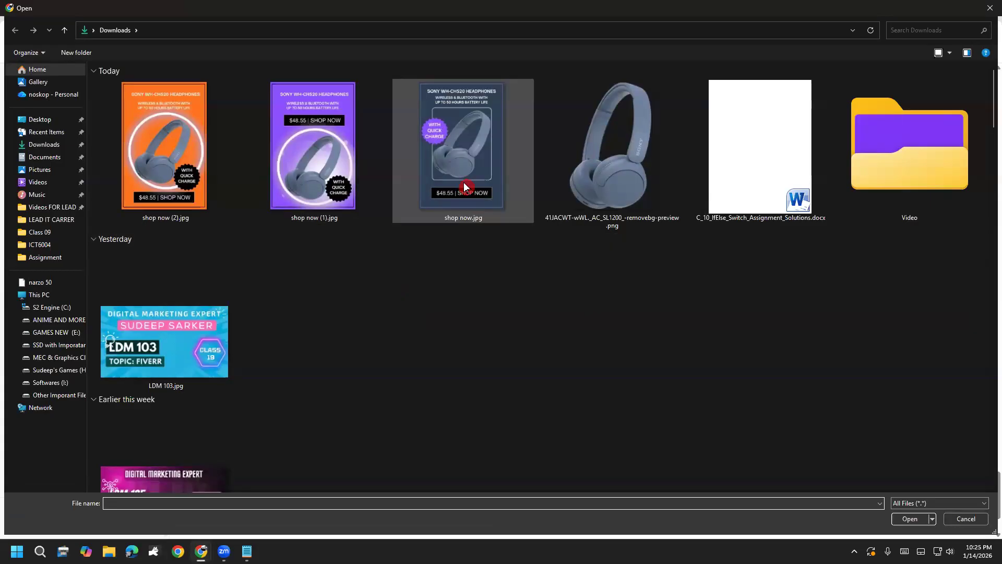
double_click(463, 186)
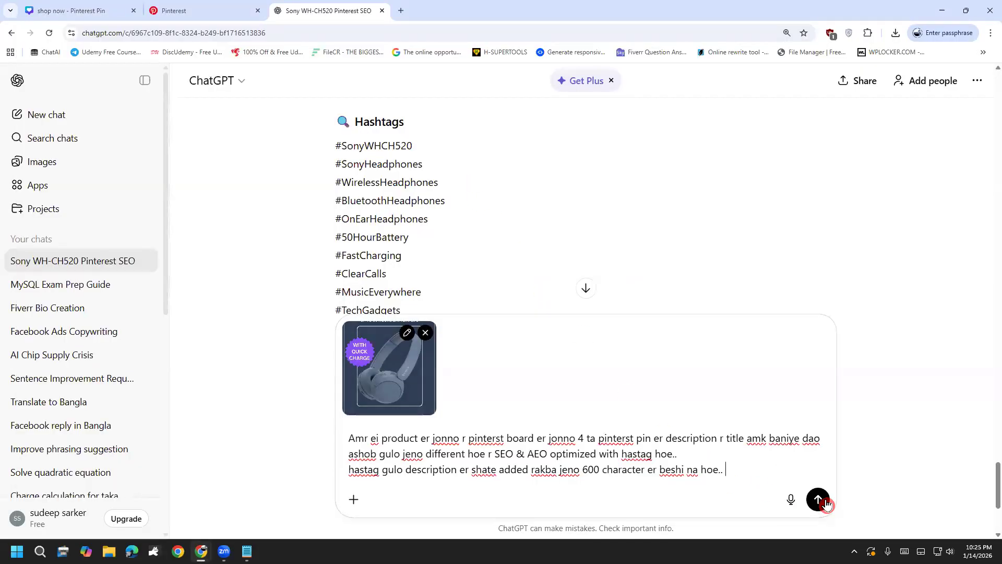
click(824, 503)
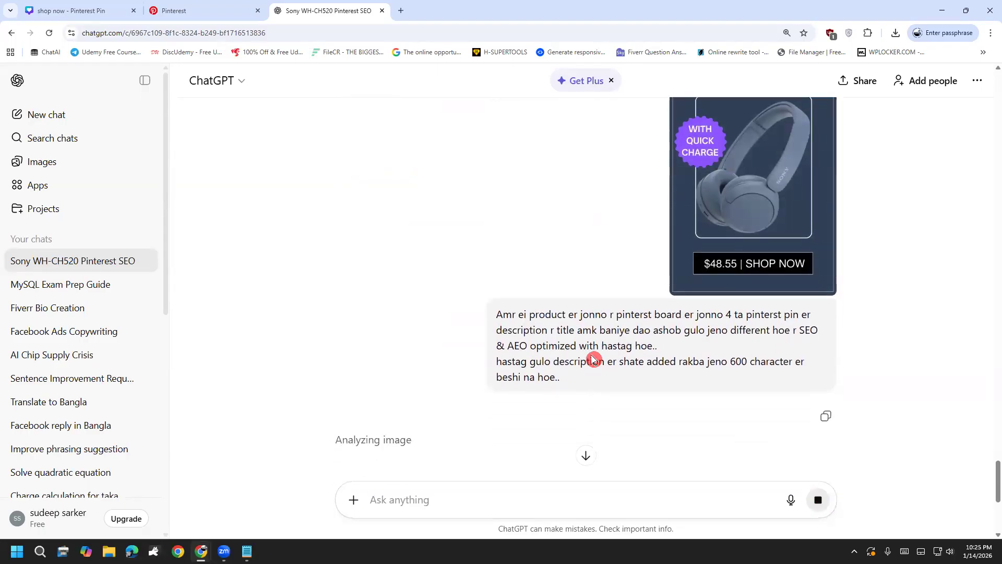
Copy the Pin 1 title "Sony WH-CH520 Wireless Headphones with 50 Hour Battery" from ChatGPT's reply.
scroll(594, 359, down, 1)
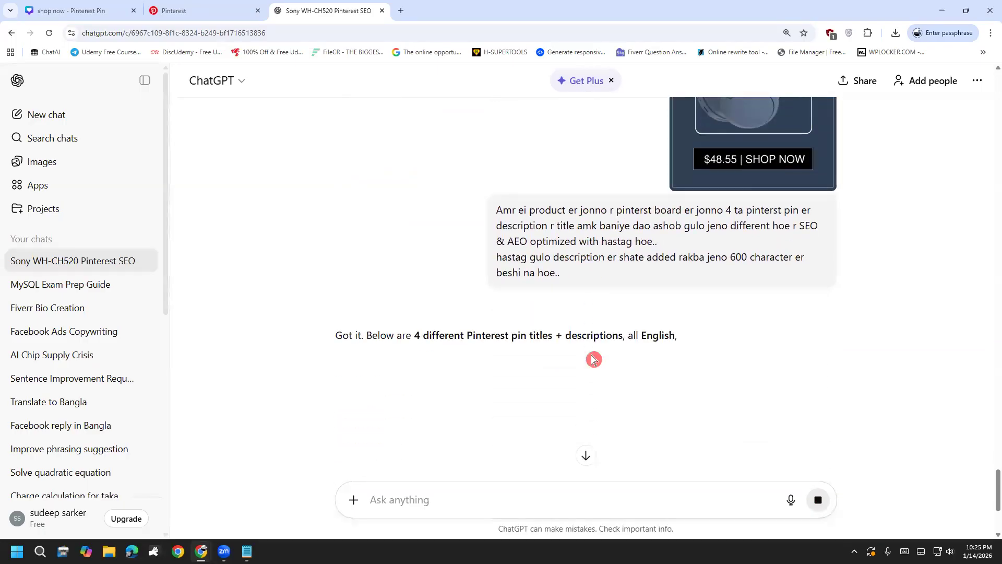
scroll(324, 369, down, 1)
scroll(323, 369, down, 2)
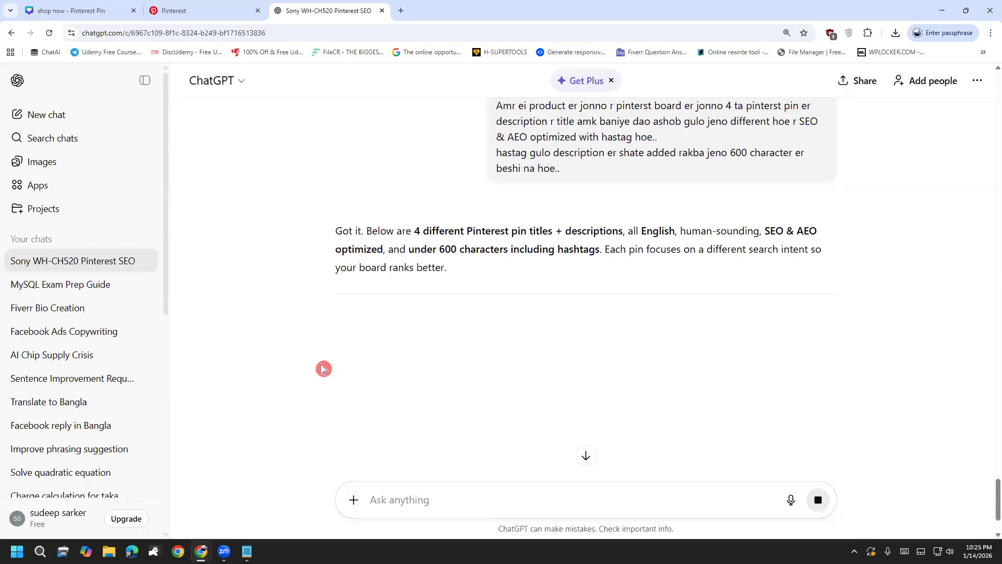
scroll(323, 368, down, 2)
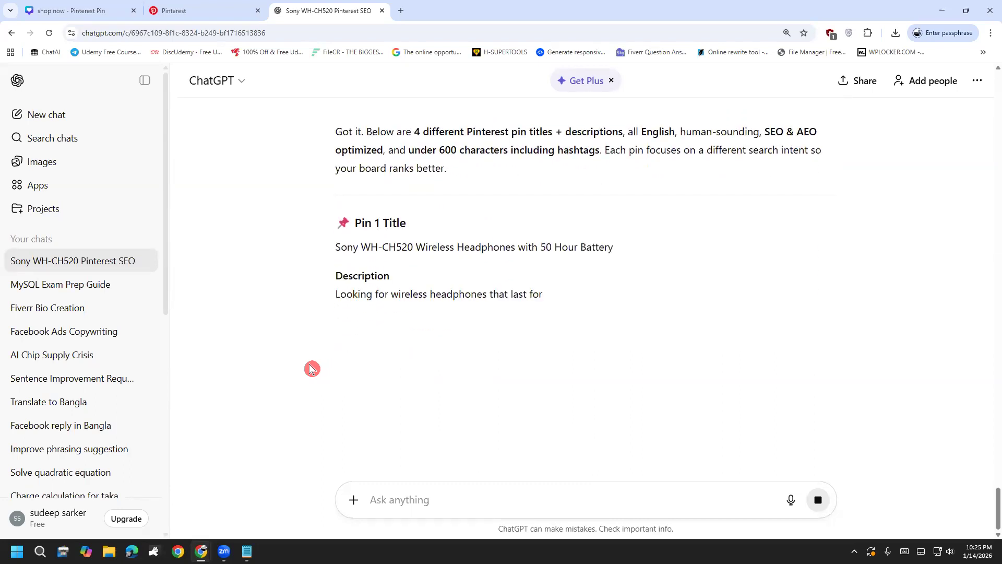
drag(627, 252, 320, 254)
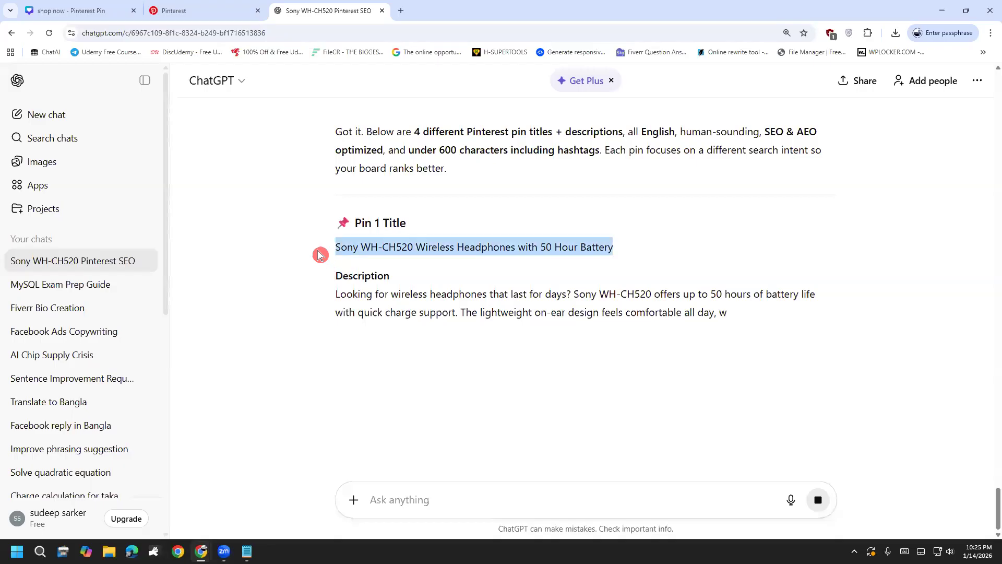
right_click(368, 255)
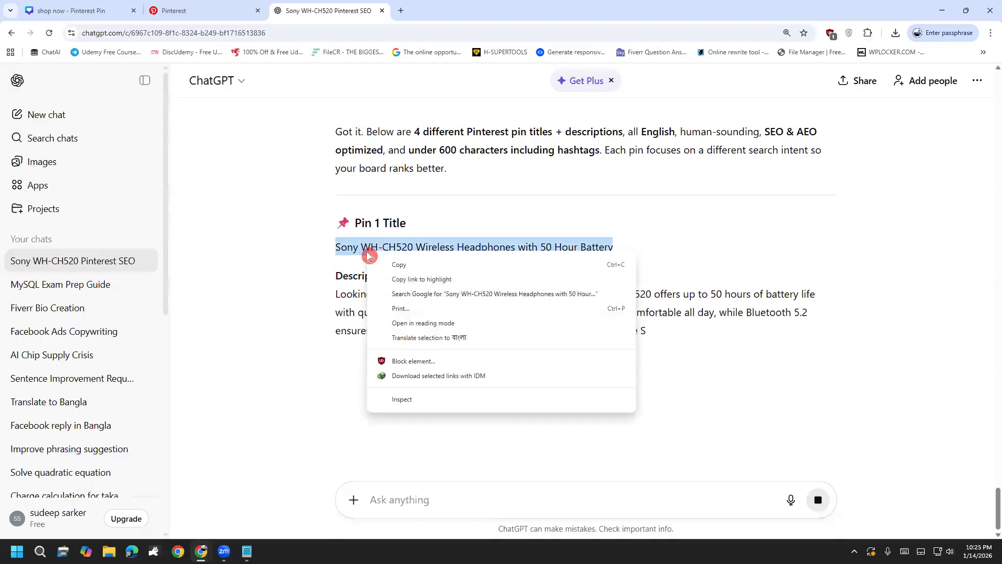
click(397, 264)
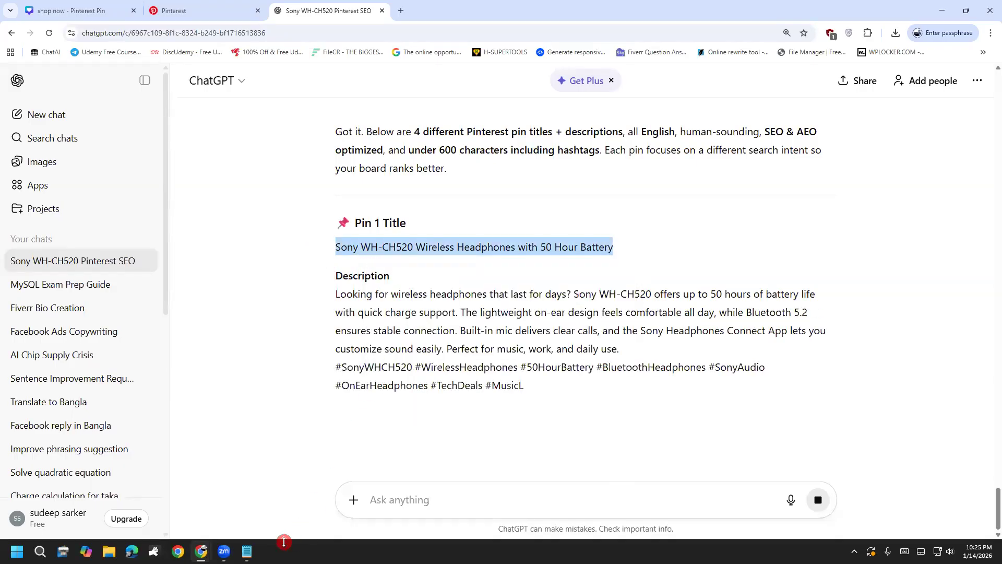
Switch to Pinterest and paste the copied text as the new pin's title.
mouse_move(202, 551)
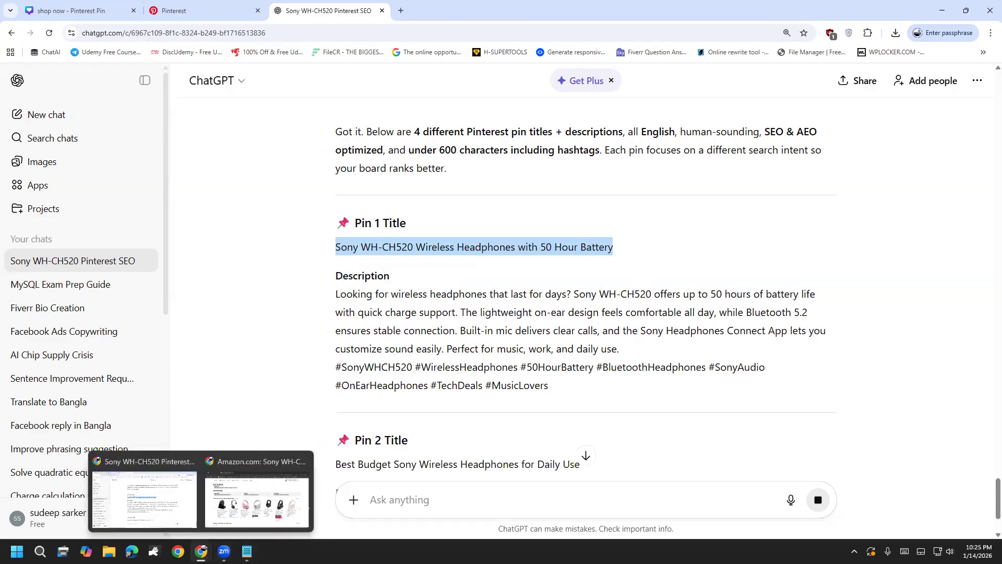
click(187, 11)
scroll(525, 238, up, 1)
click(546, 203)
key(ctrl+v)
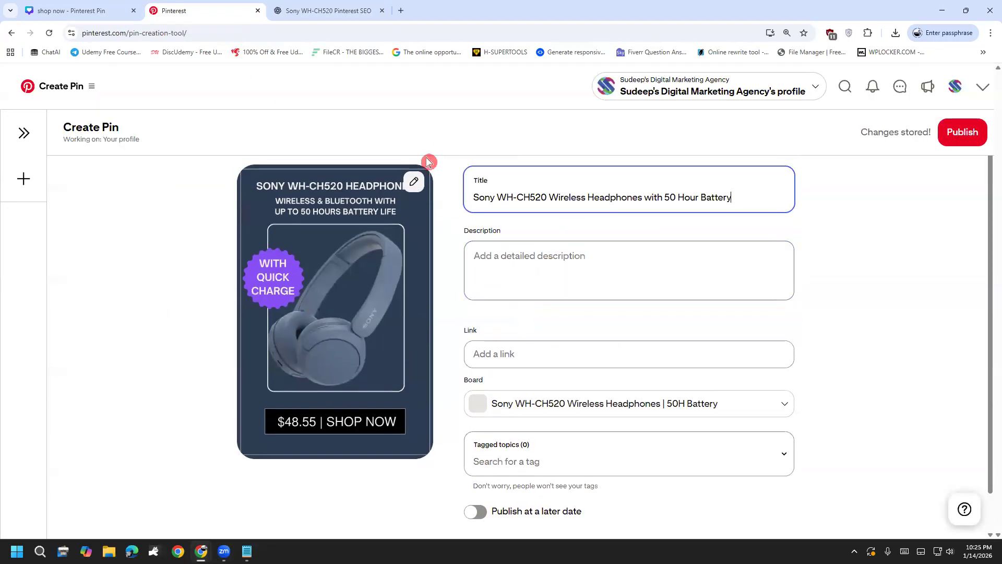
Switch to ChatGPT and copy the whole Pin 1 description, including its hashtags through #MusicLovers.
click(328, 10)
scroll(326, 304, down, 1)
drag(326, 242, 540, 347)
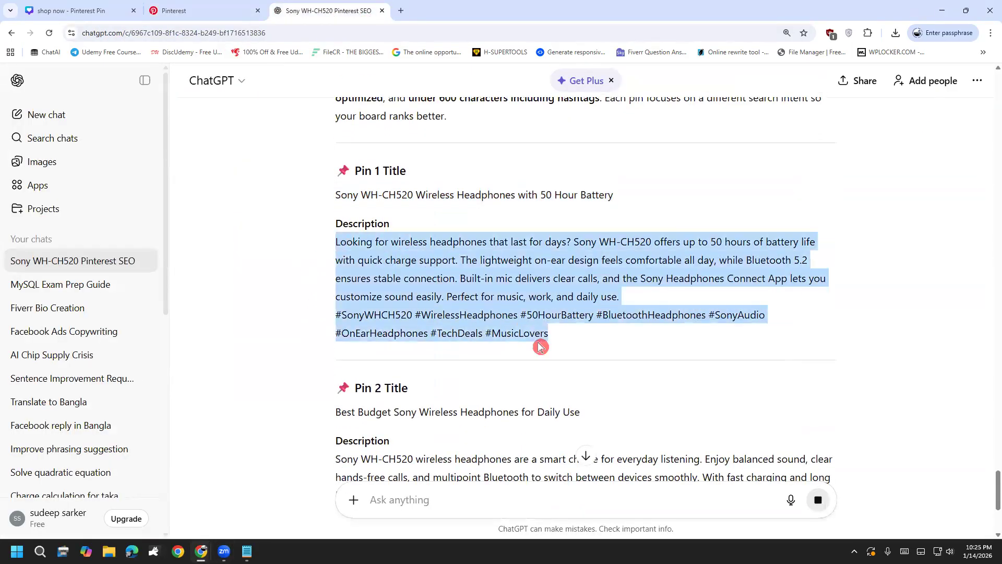
right_click(464, 275)
click(494, 291)
Paste the copied text with its hashtags as the Pinterest pin's description and review it from the beginning.
click(173, 10)
click(547, 270)
key(ctrl+v)
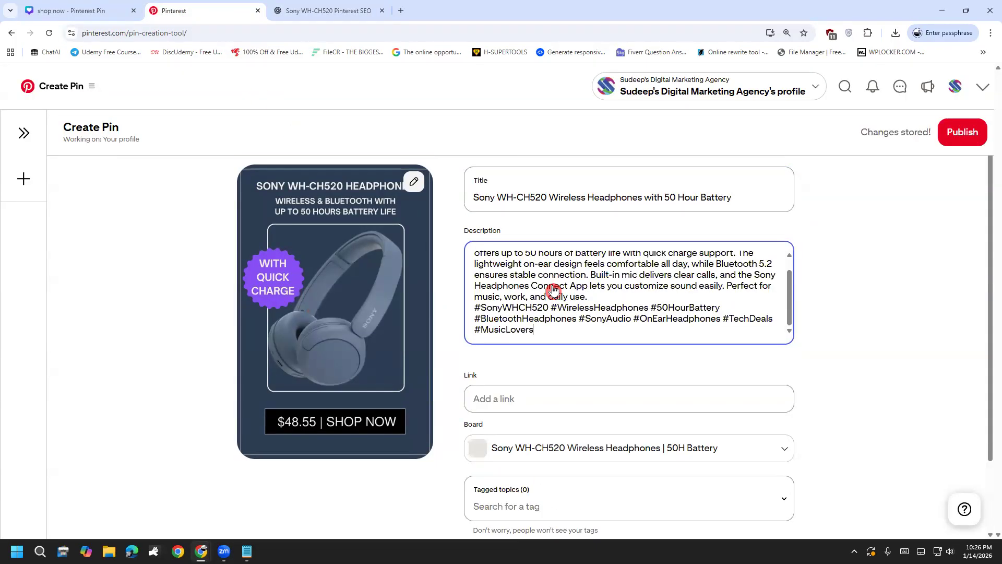
scroll(553, 291, up, 2)
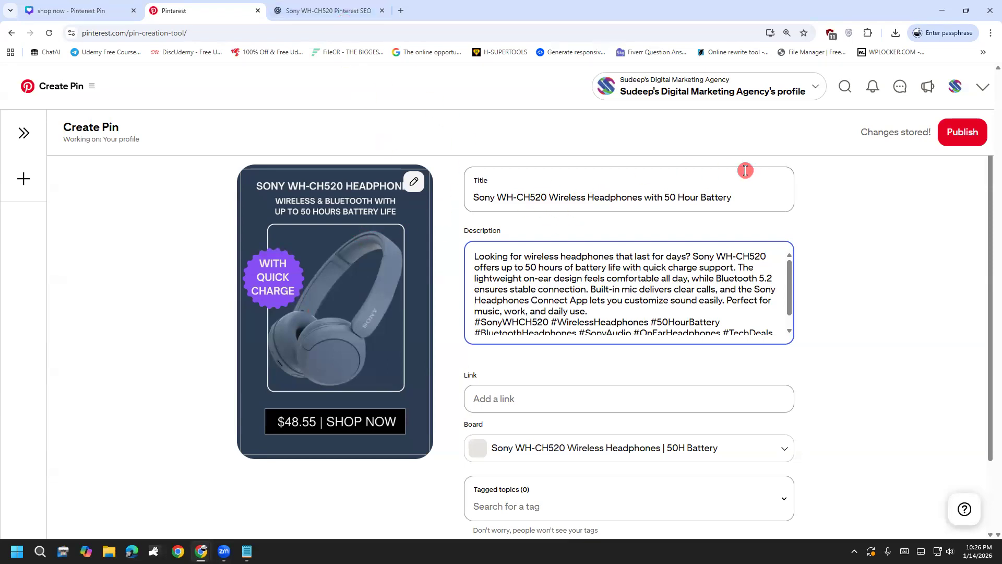
key(alt+Tab)
click(528, 324)
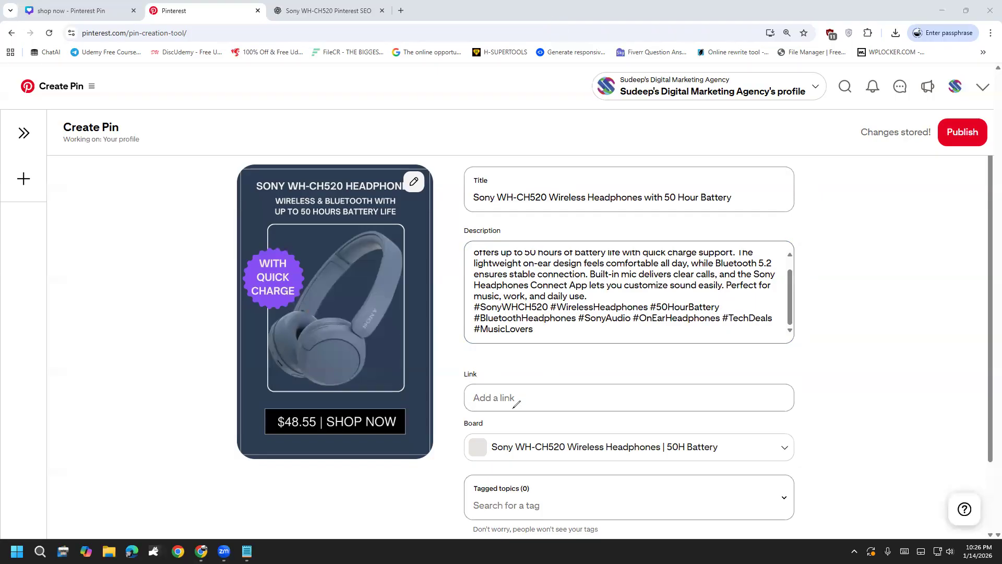
drag(513, 408, 526, 392)
mouse_move(548, 386)
mouse_down()
mouse_move(561, 409)
mouse_move(538, 407)
mouse_move(557, 398)
mouse_move(650, 400)
mouse_up()
mouse_move(518, 417)
mouse_down()
mouse_move(610, 422)
mouse_move(635, 368)
mouse_move(484, 356)
mouse_move(441, 397)
mouse_move(559, 417)
mouse_up()
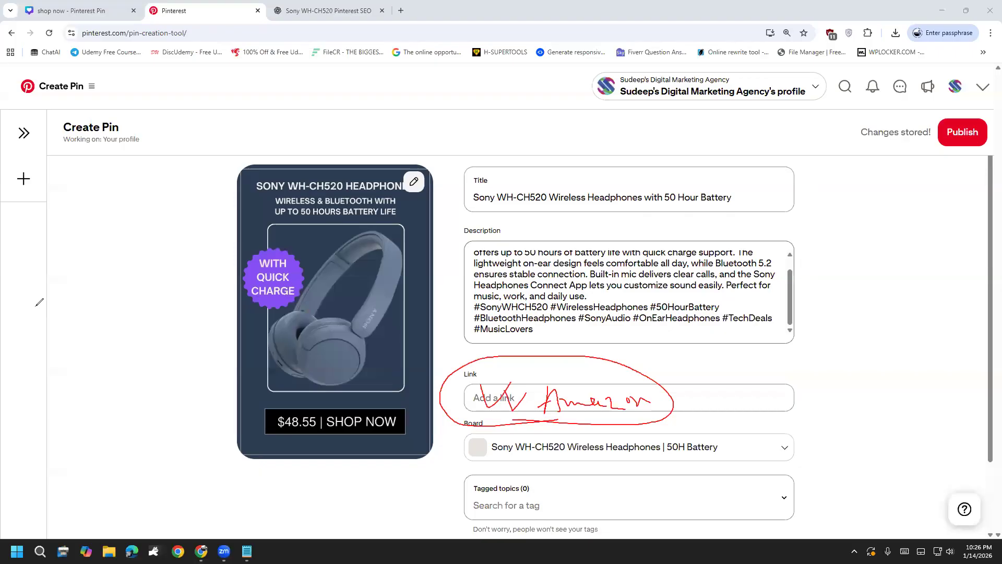
key(Escape)
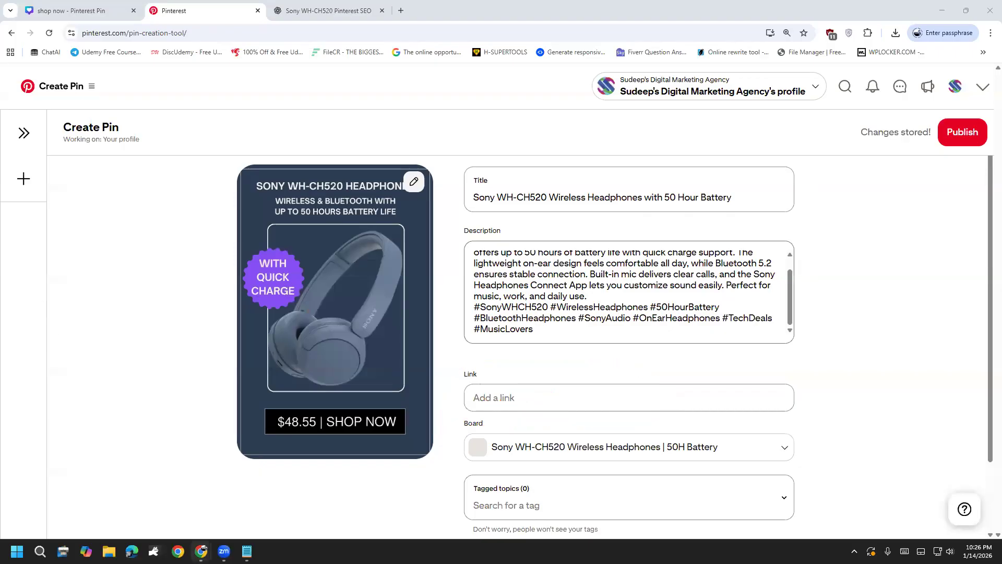
Switch to the Amazon window with the Sony WH-CH520 product page and return to the start of the page.
mouse_move(202, 549)
click(294, 452)
scroll(294, 452, up, 15)
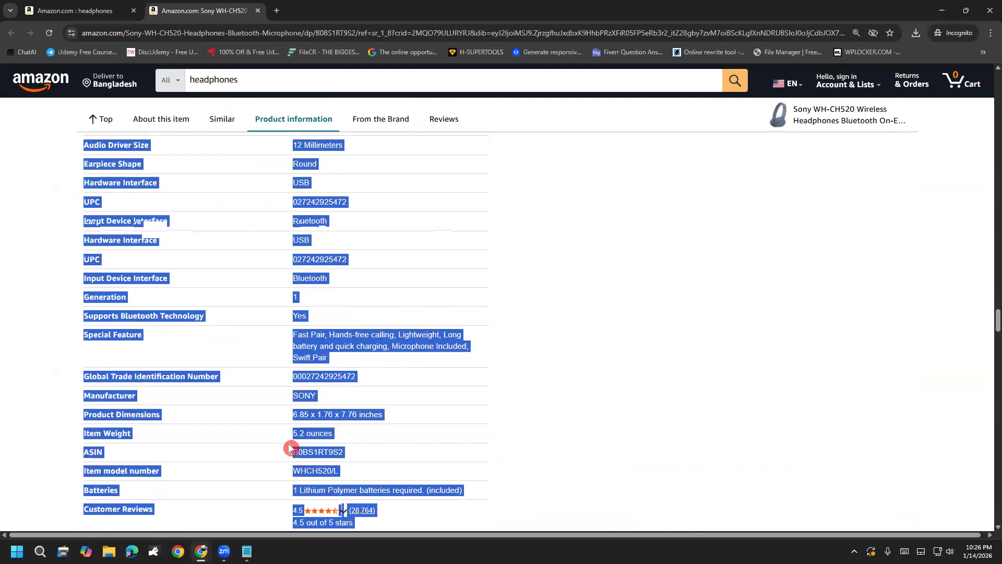
scroll(258, 429, down, 10)
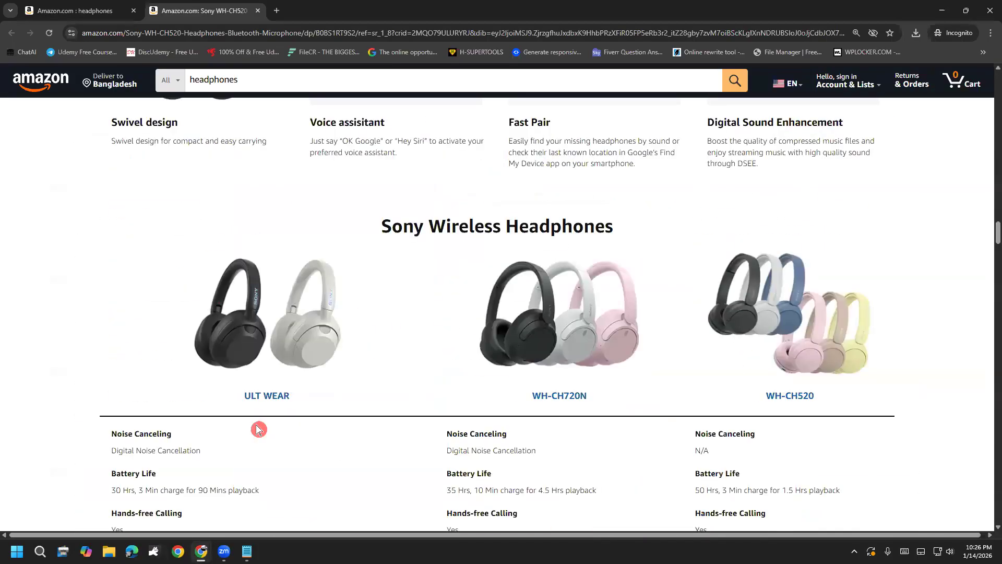
scroll(240, 424, up, 8)
scroll(227, 416, up, 20)
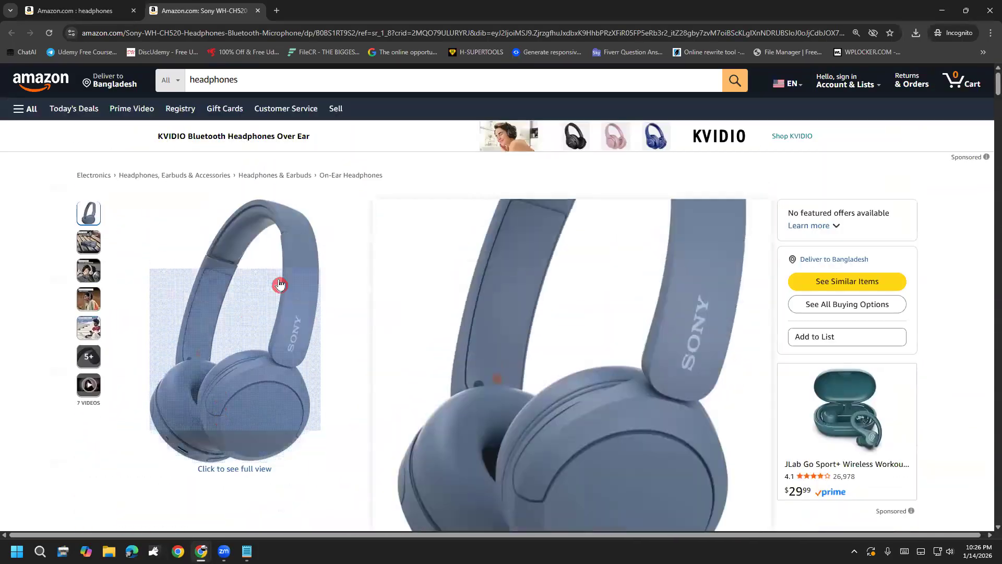
click(274, 35)
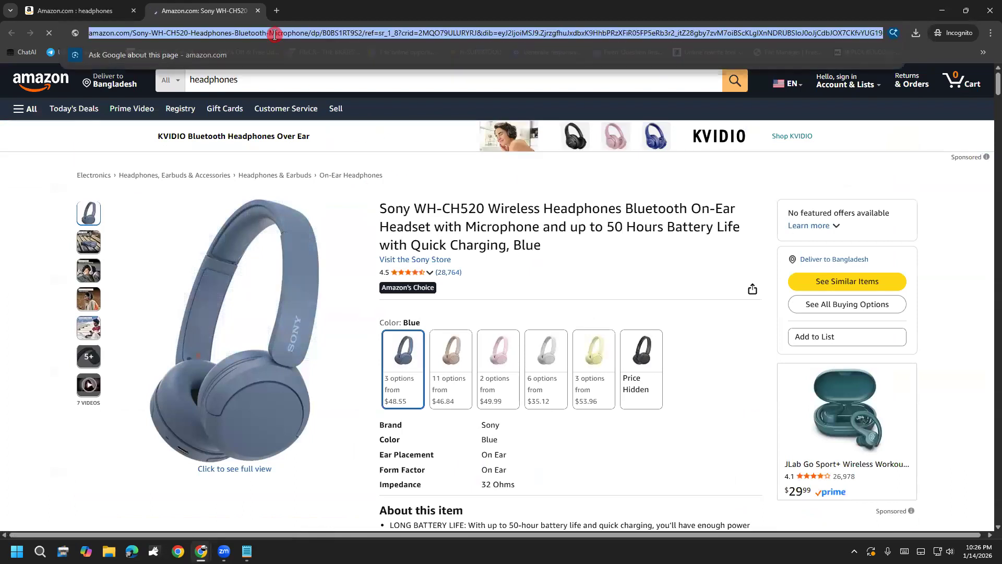
right_click(274, 35)
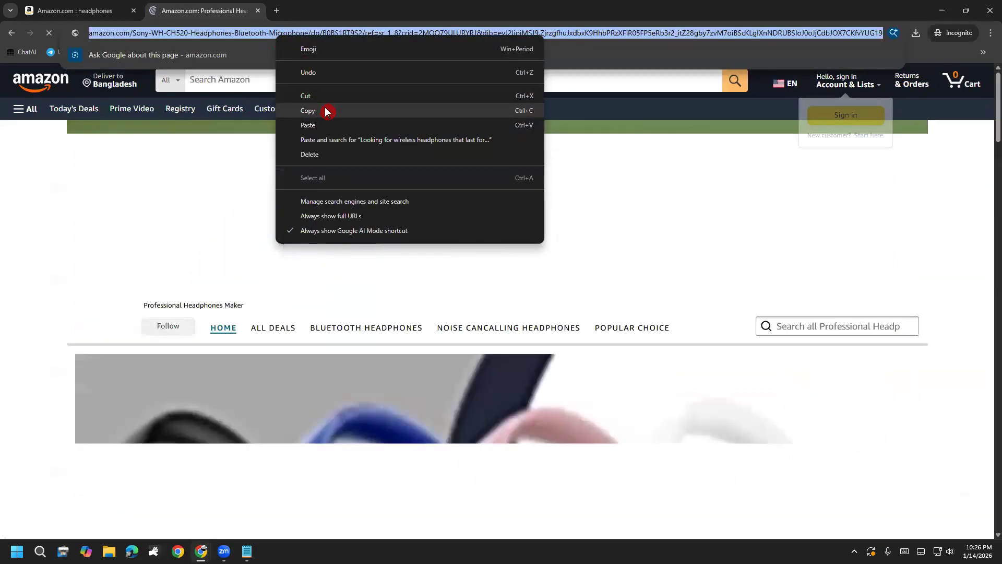
click(7, 269)
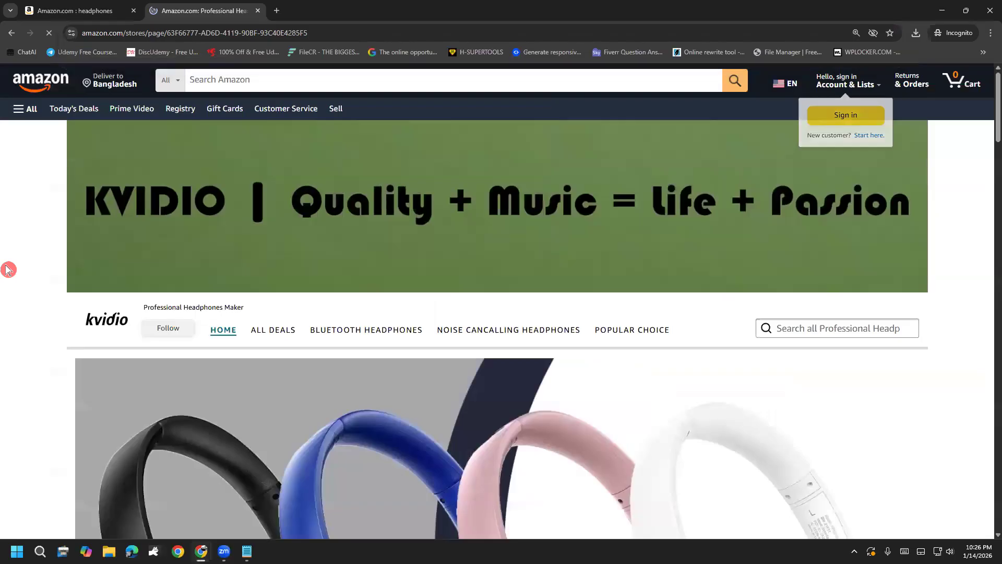
click(11, 32)
Copy the Amazon URL of the Sony WH-CH520 product page and paste it as the Pinterest pin's link.
click(181, 38)
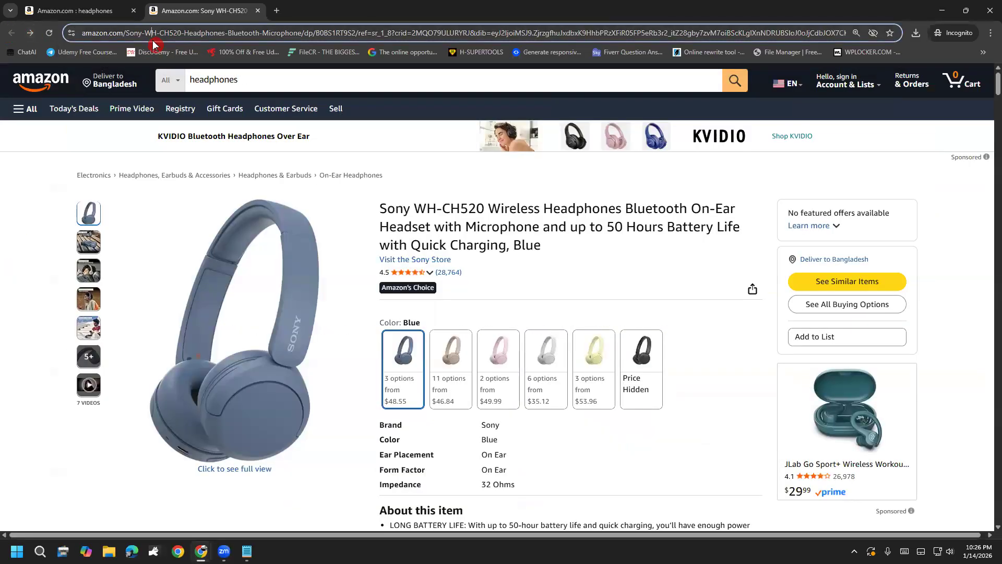
right_click(208, 37)
click(250, 104)
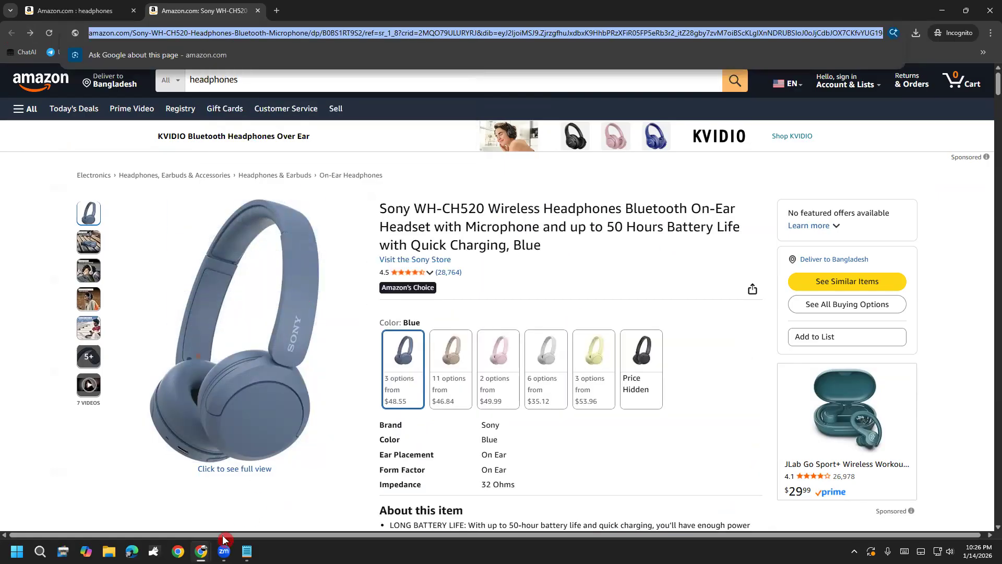
mouse_move(202, 550)
click(161, 517)
click(509, 398)
right_click(510, 399)
click(549, 247)
Tag the pin with the topic Headphones and publish it.
scroll(443, 455, down, 1)
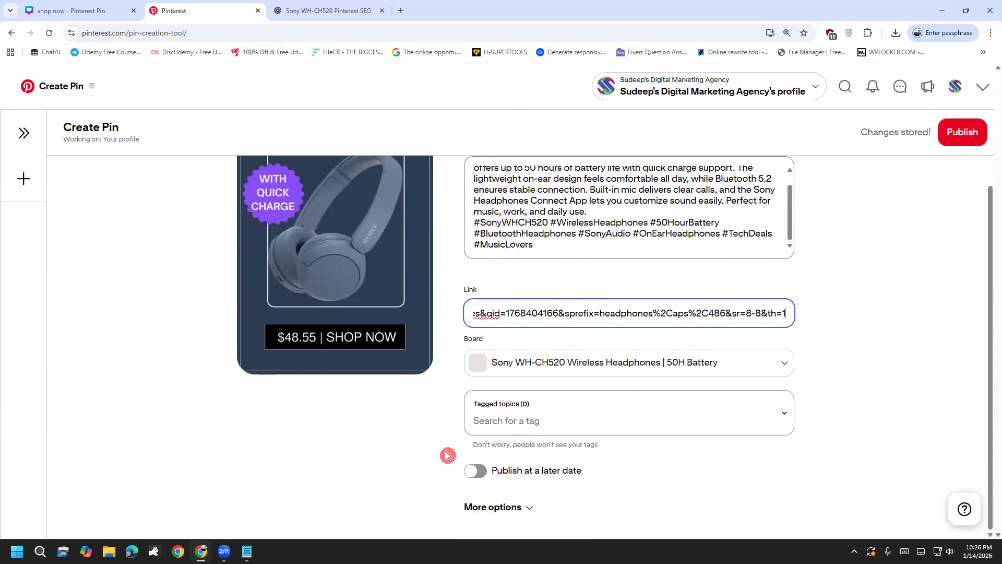
click(505, 418)
text(he)
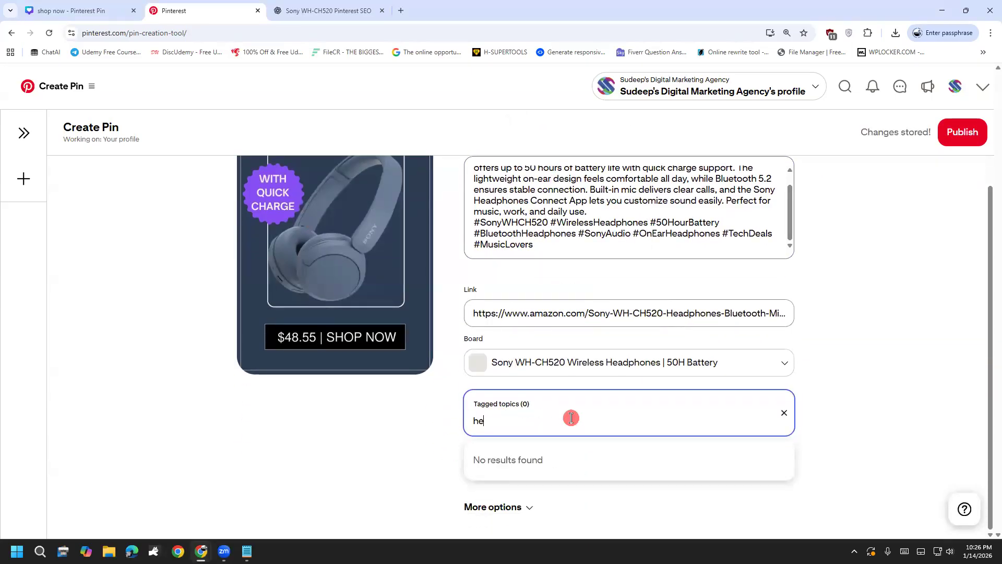
text(adphone)
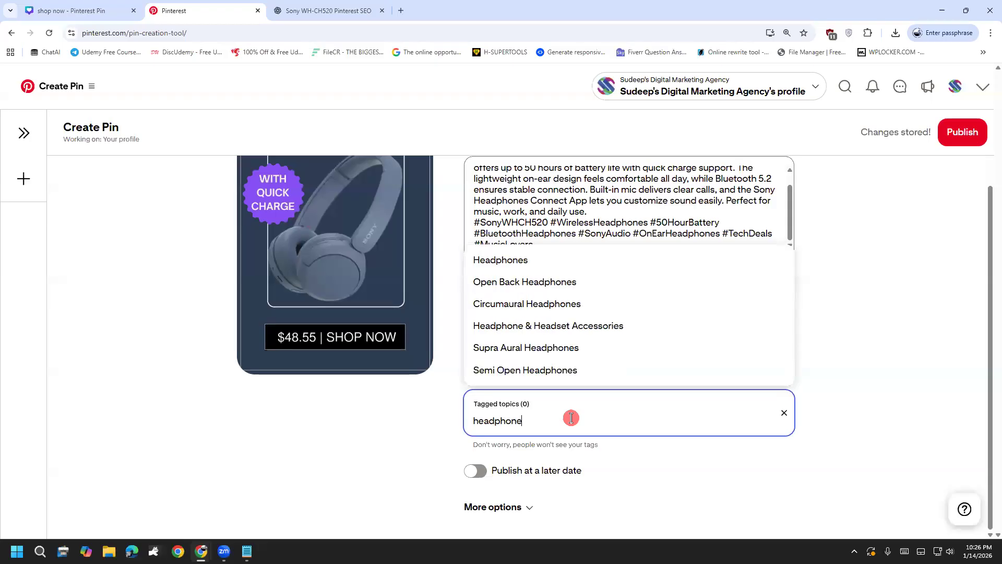
click(519, 260)
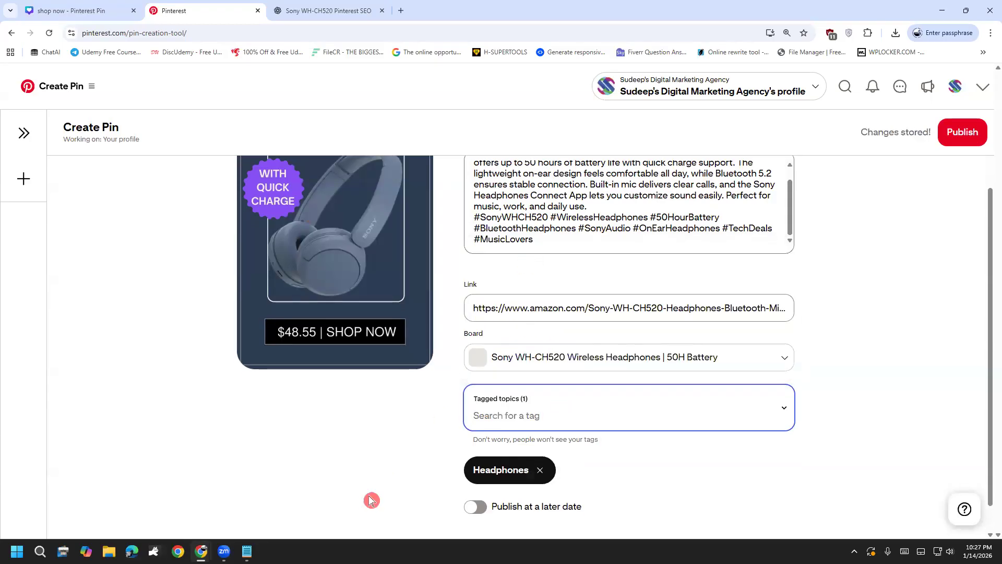
scroll(371, 500, down, 1)
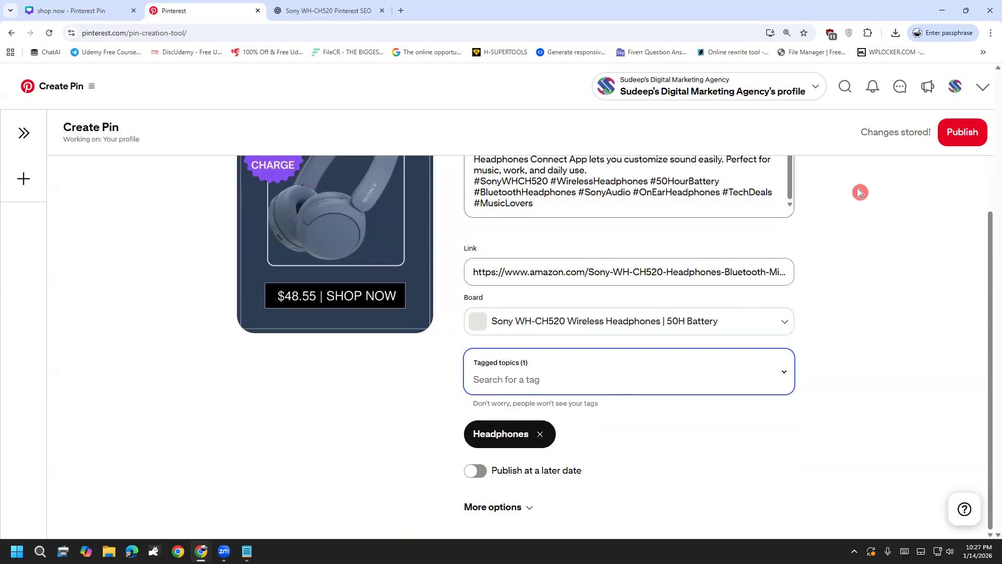
click(959, 147)
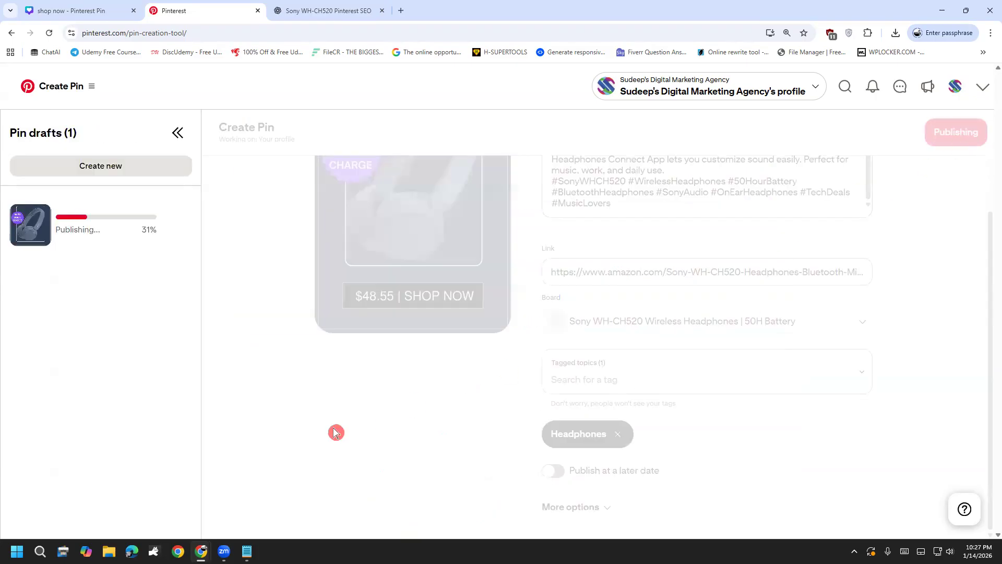
Upload "shop now (1).jpg" for a new pin and paste ChatGPT's Pin 2 title, "Best Budget Sony Wireless Headphones for Daily Use", as its title.
click(440, 316)
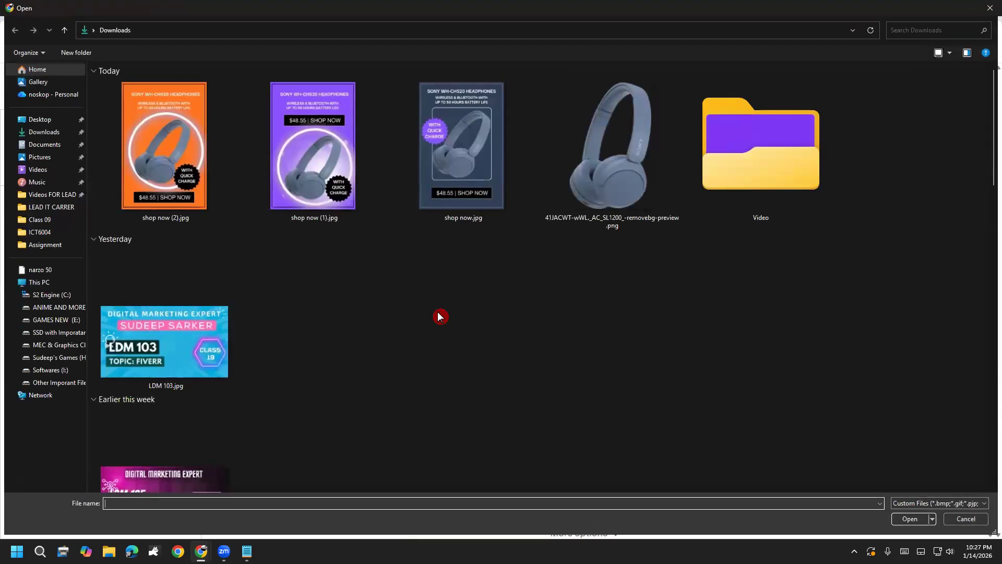
double_click(330, 195)
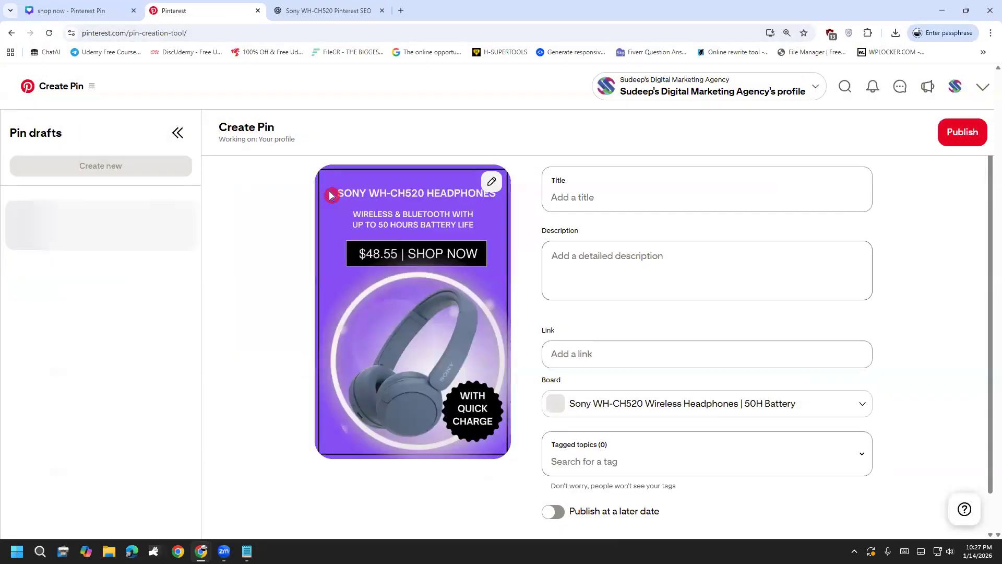
click(328, 10)
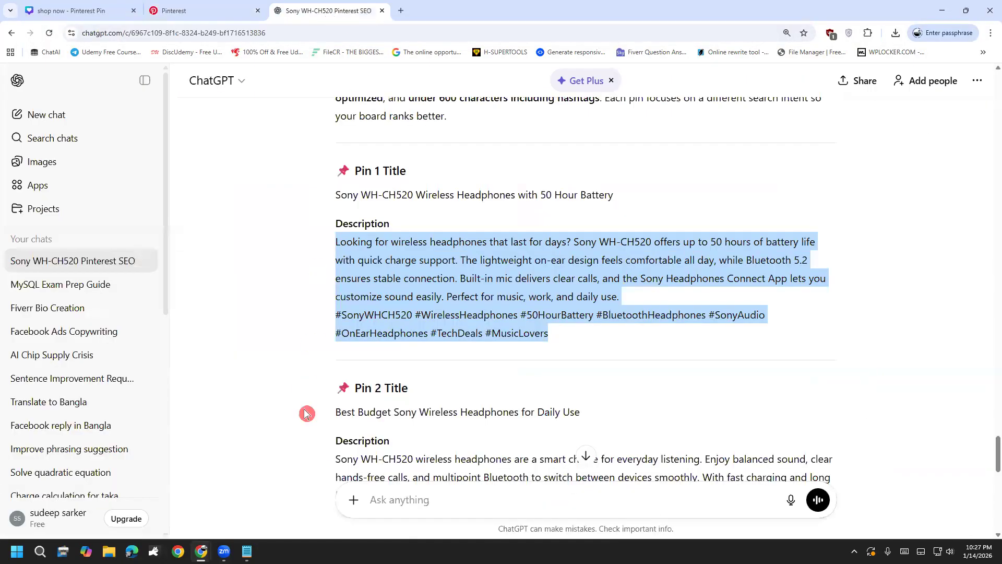
scroll(333, 277, down, 3)
drag(335, 255, 590, 261)
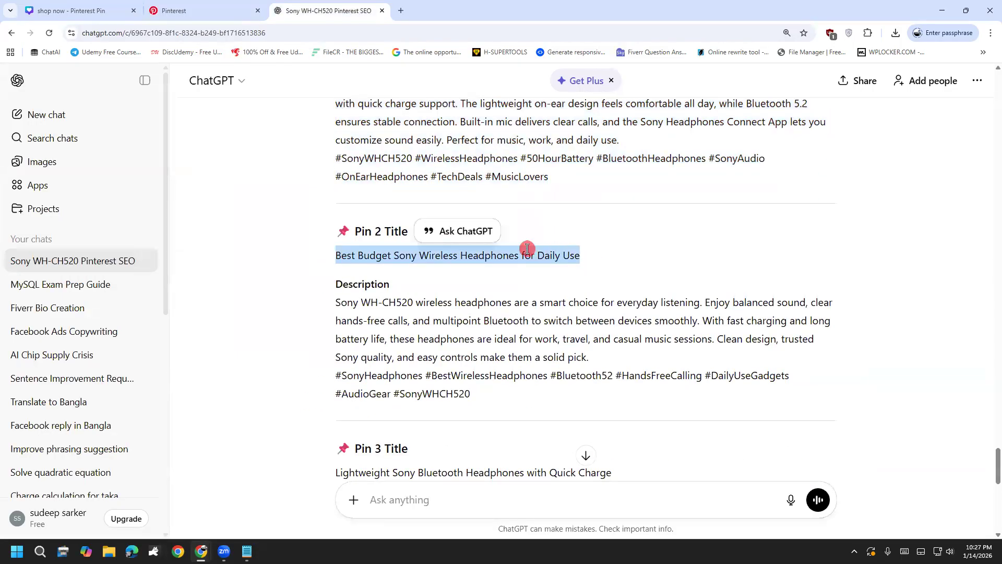
right_click(549, 264)
click(549, 261)
click(227, 17)
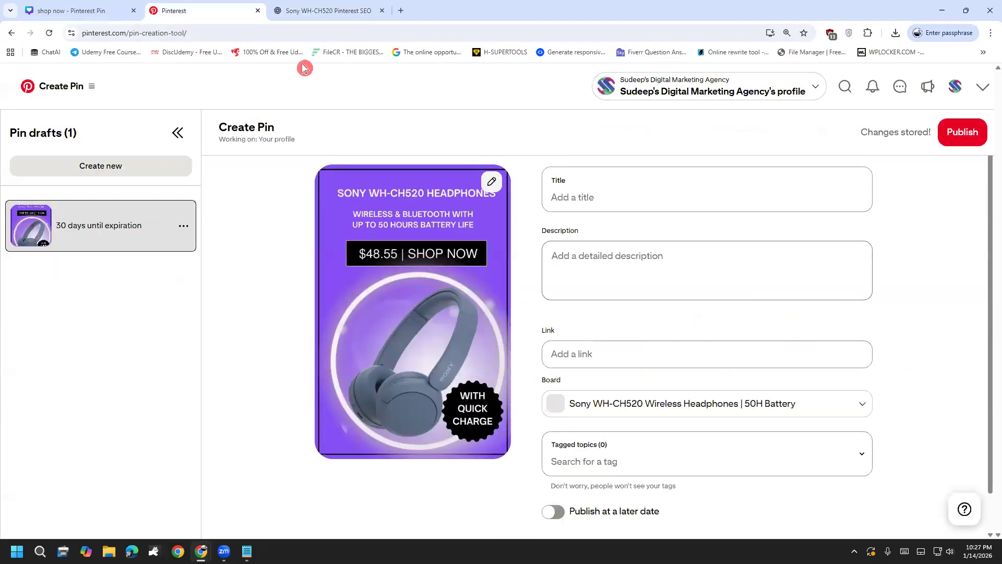
click(585, 185)
key(ctrl+v)
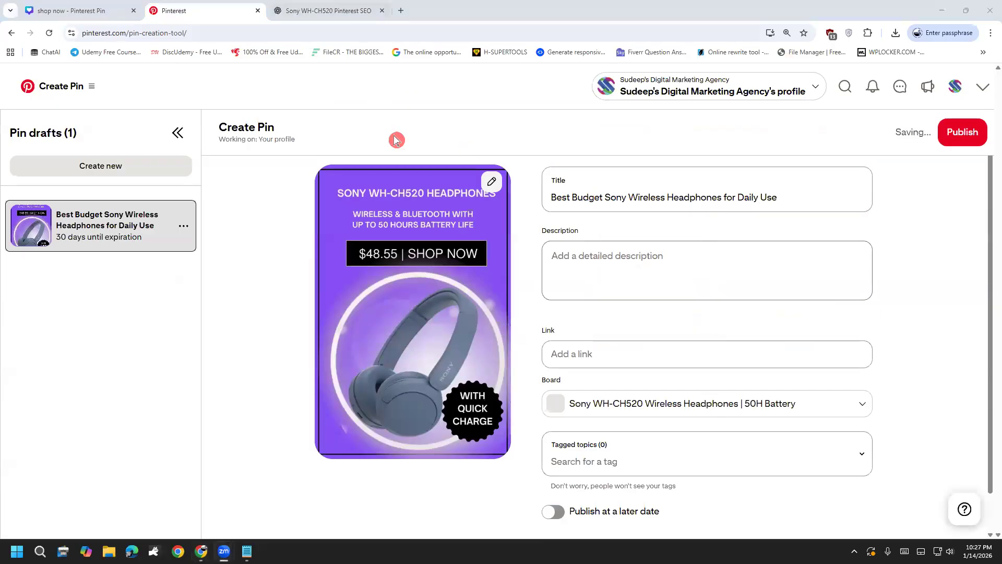
Copy the Pin 2 description with its hashtags from ChatGPT and paste it into the new pin's description.
click(328, 20)
drag(331, 300, 476, 425)
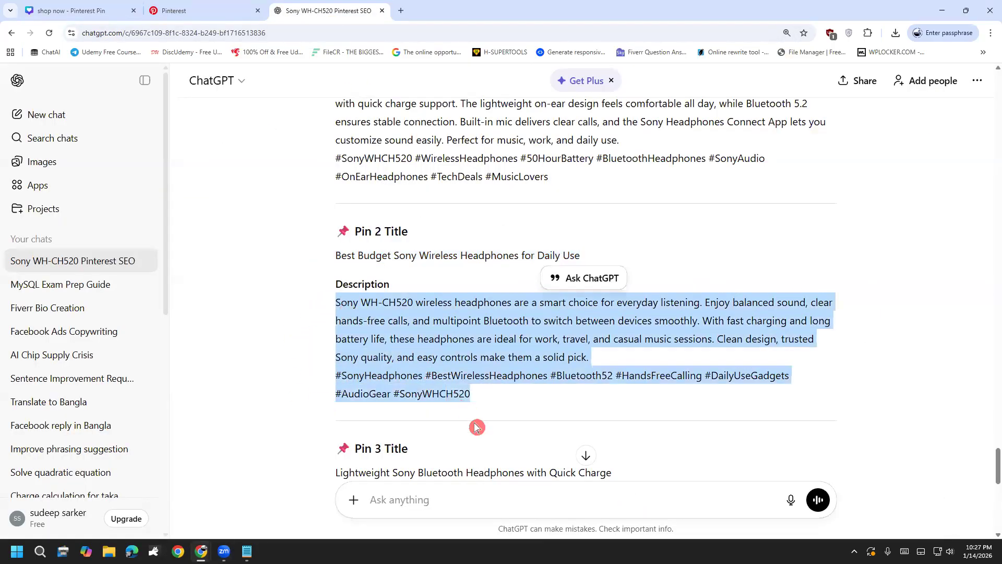
click(232, 10)
click(605, 273)
key(ctrl+v)
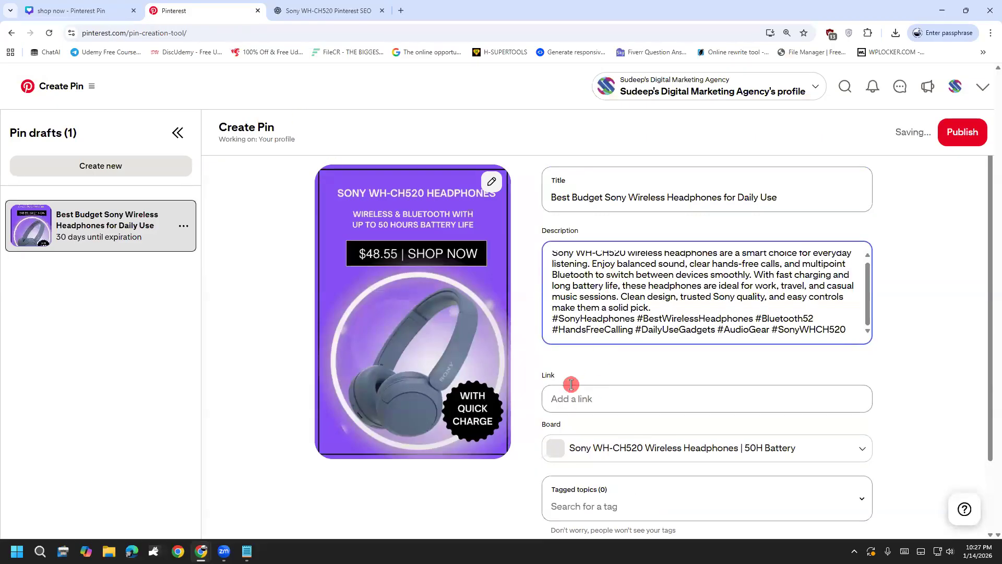
Copy the headphones' Amazon product URL again and paste it as the second pin's link.
click(594, 389)
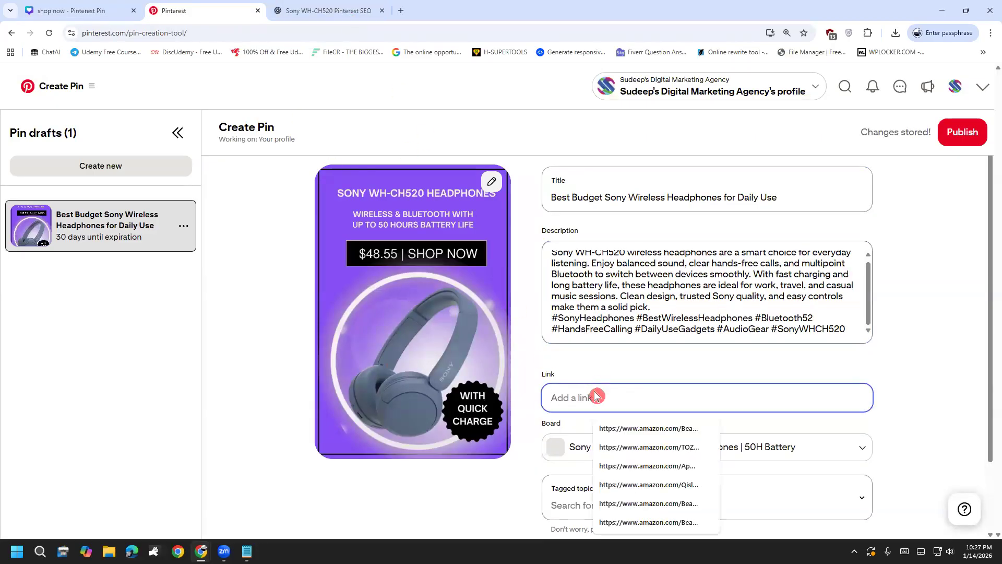
key(super+v)
scroll(607, 350, down, 5)
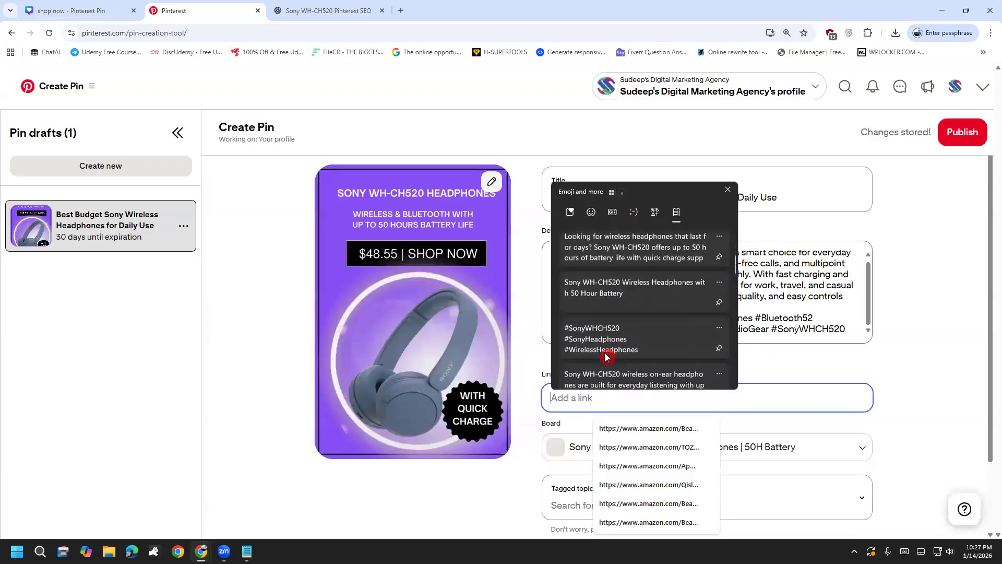
click(199, 552)
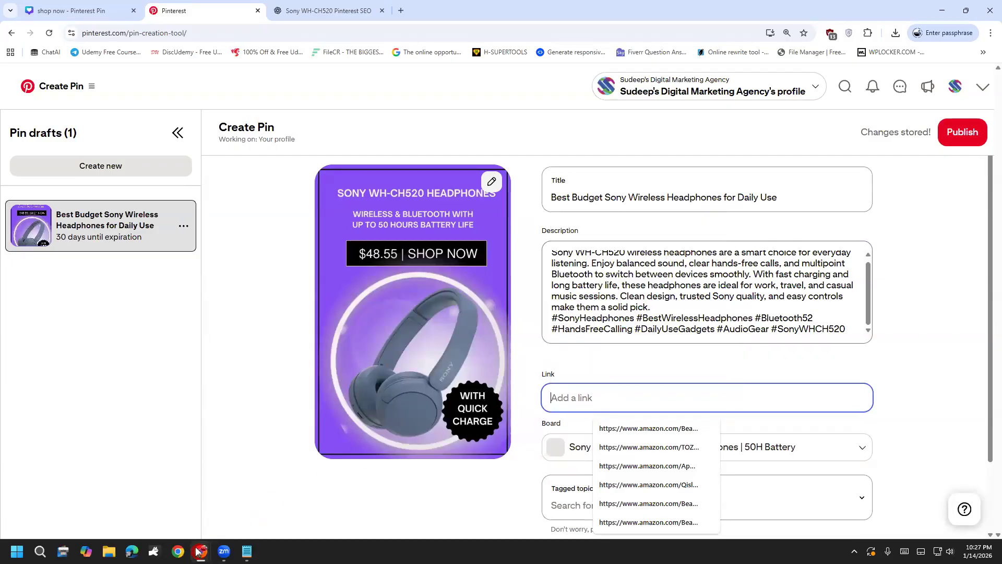
click(235, 454)
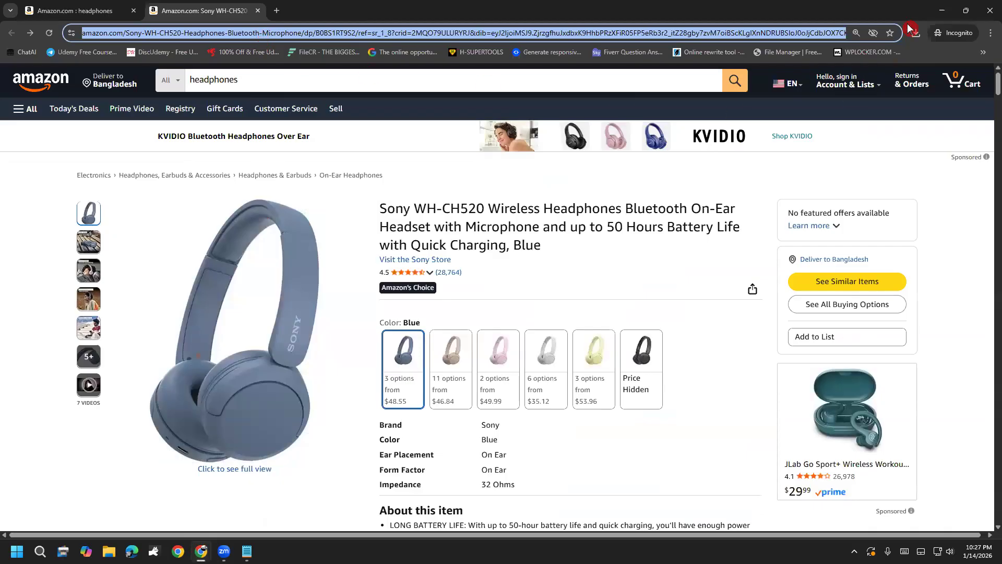
key(alt+Tab)
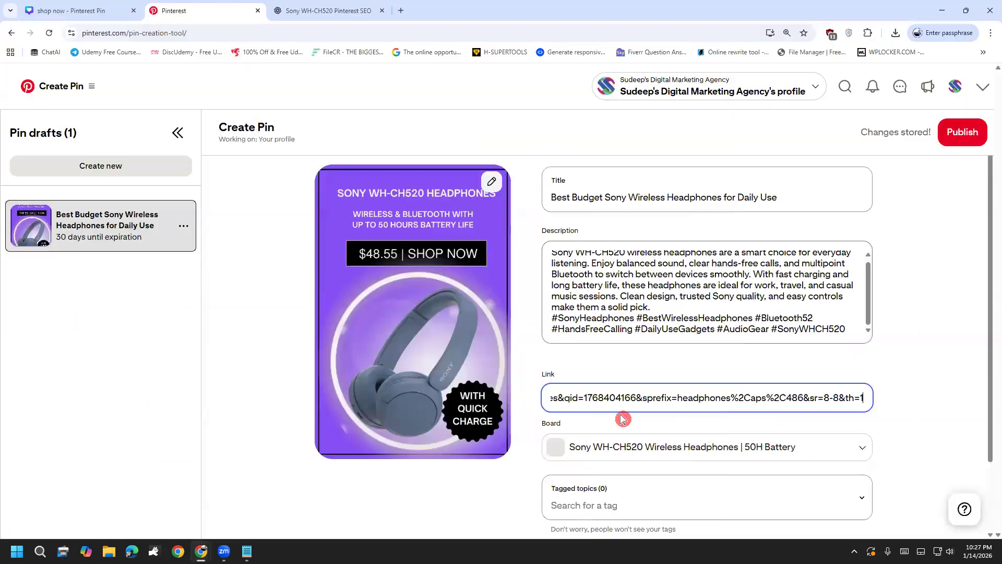
Tag the second pin with the topic Headphones.
click(626, 494)
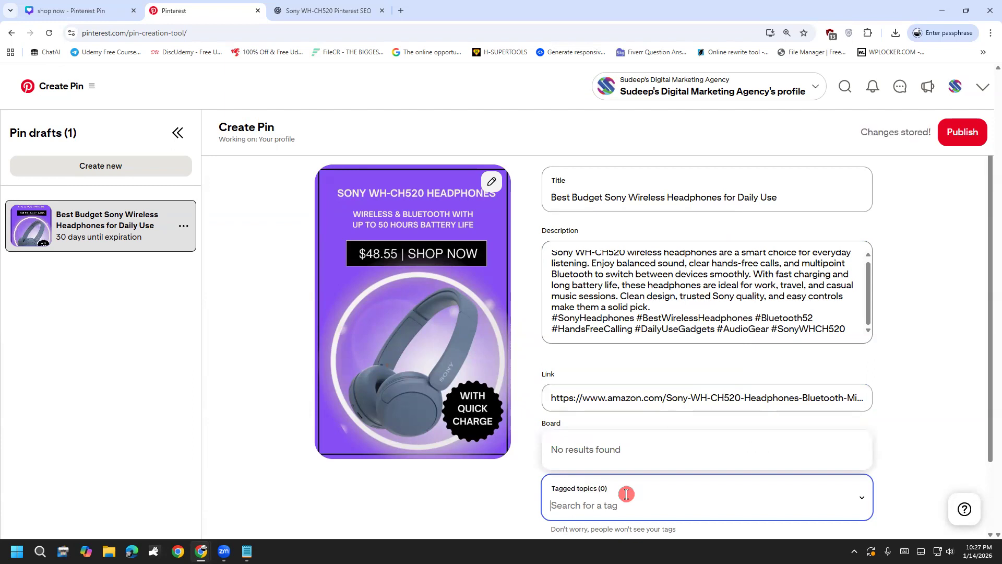
text(headp)
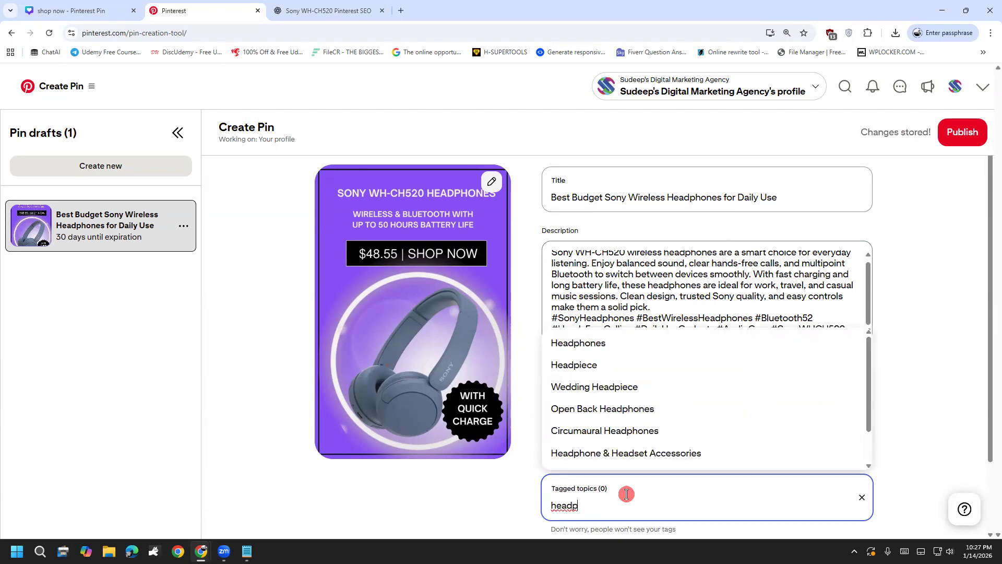
click(574, 343)
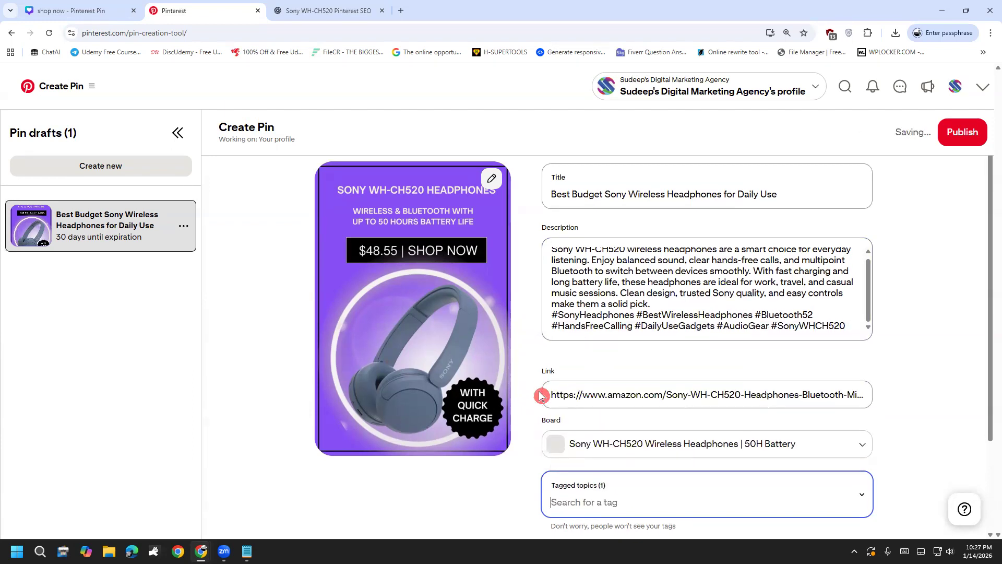
scroll(540, 395, down, 2)
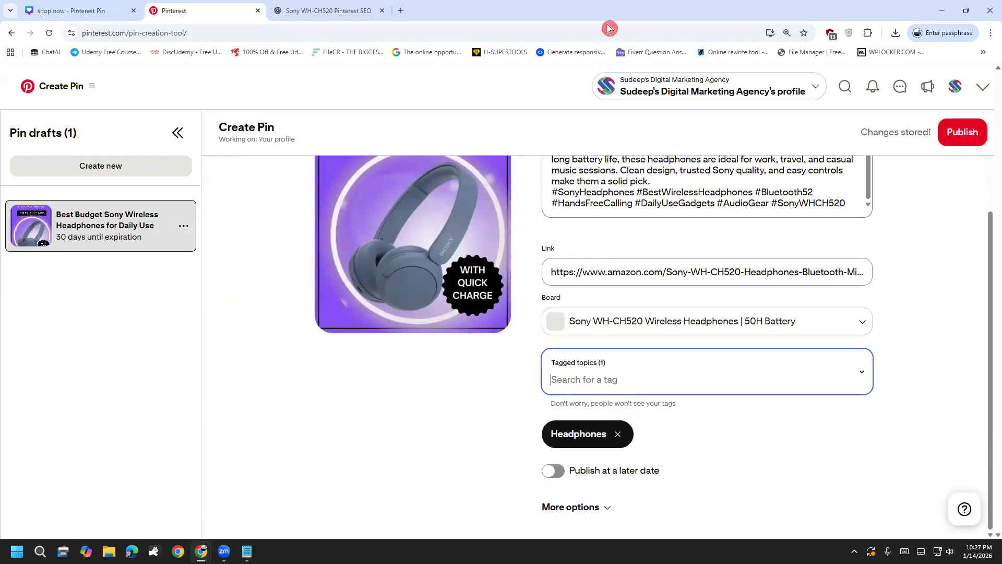
drag(584, 464, 643, 504)
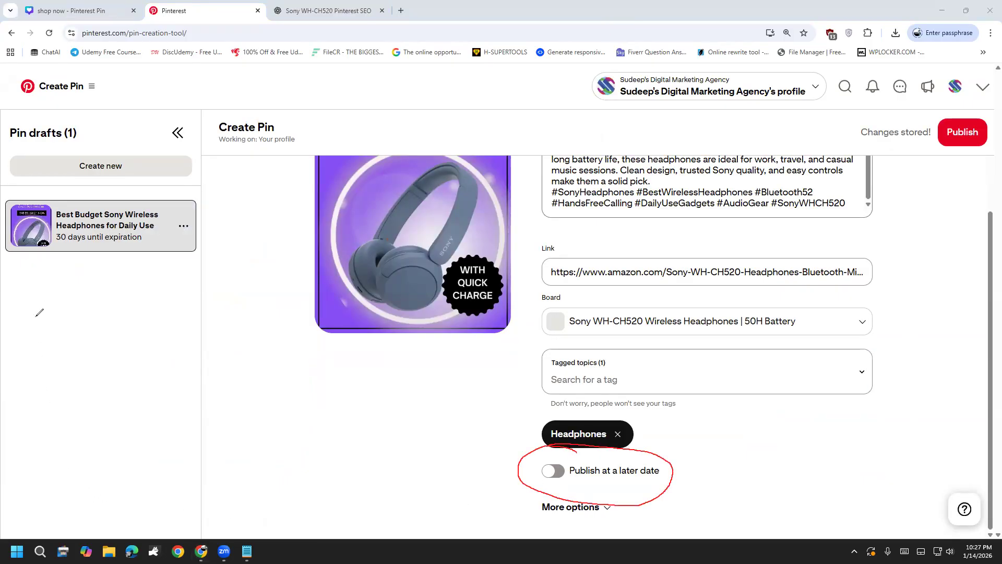
Turn on publishing at a later date for the second pin and set the date to 01/14/2026.
click(48, 355)
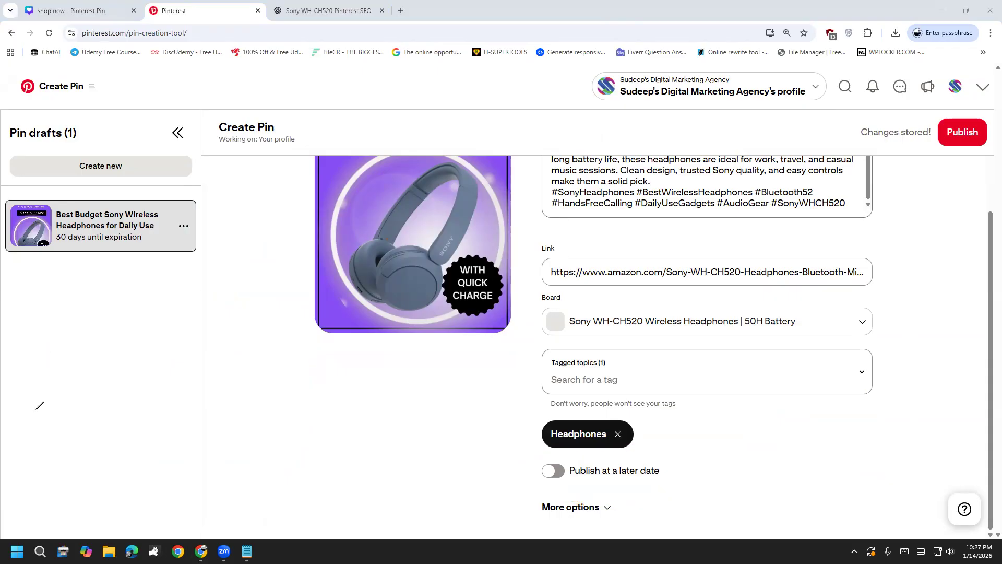
click(559, 473)
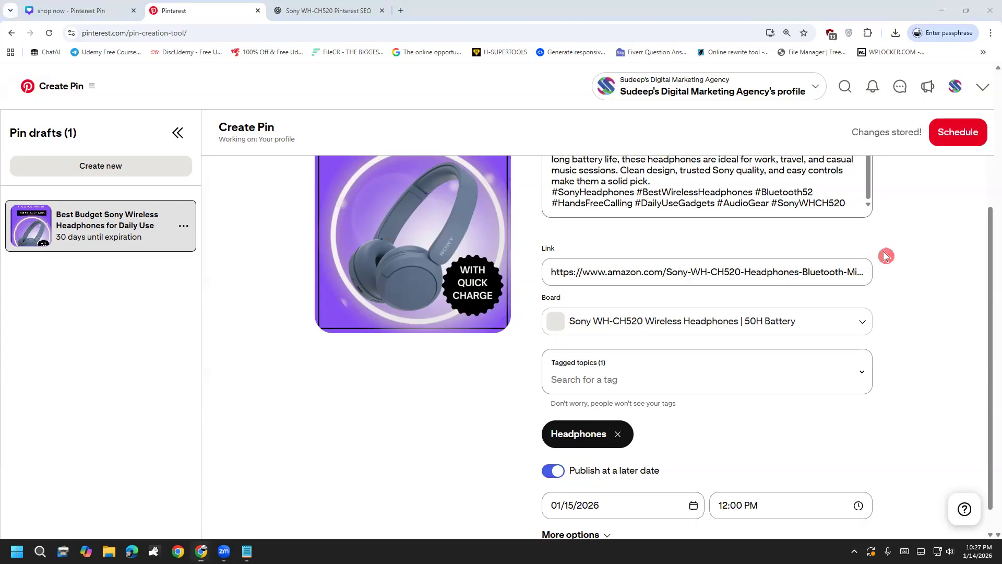
click(783, 511)
scroll(776, 463, down, 13)
scroll(776, 462, down, 3)
click(632, 493)
click(632, 493)
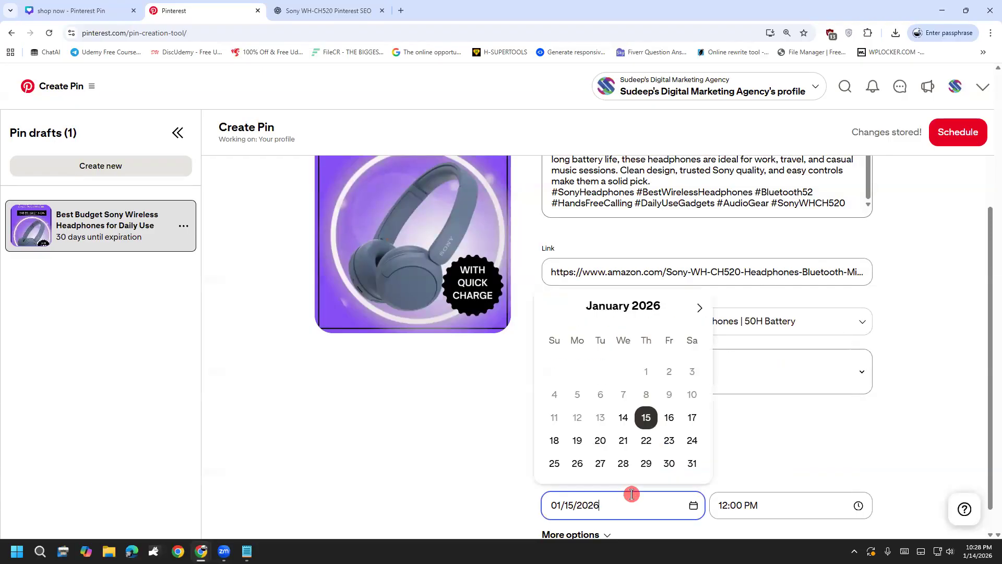
click(623, 417)
Set the publishing time to 10:30 PM and schedule the second pin.
click(738, 505)
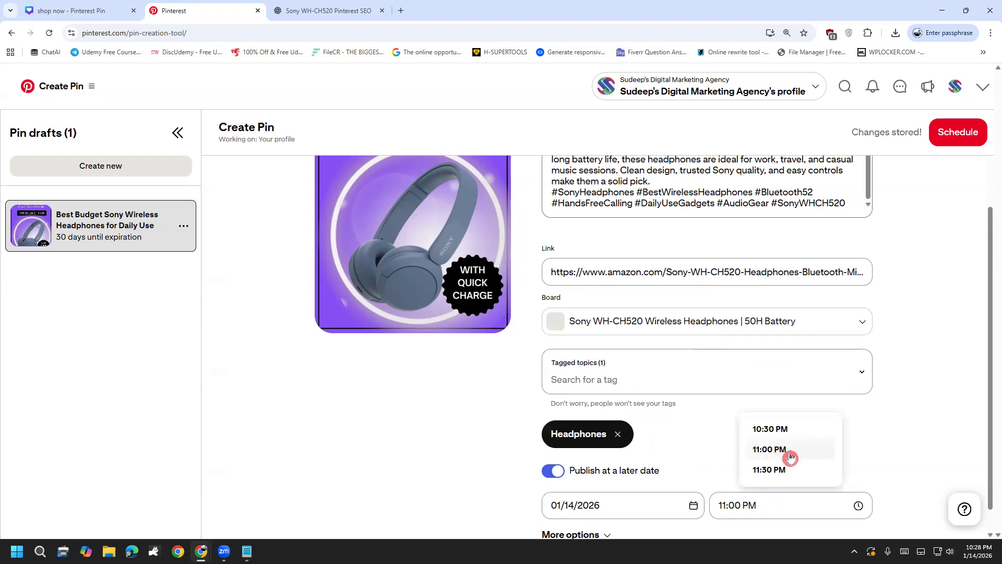
click(772, 429)
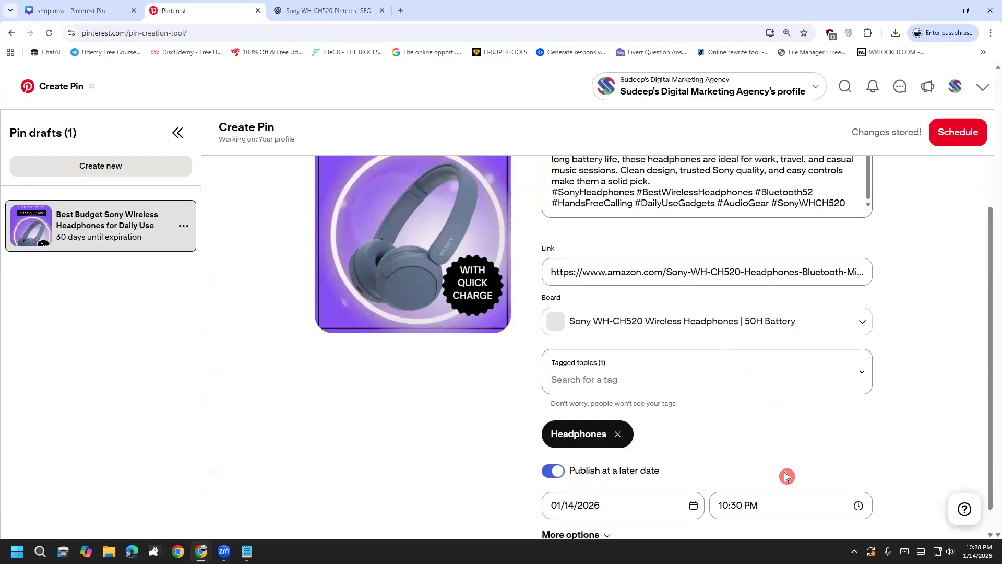
scroll(786, 476, down, 1)
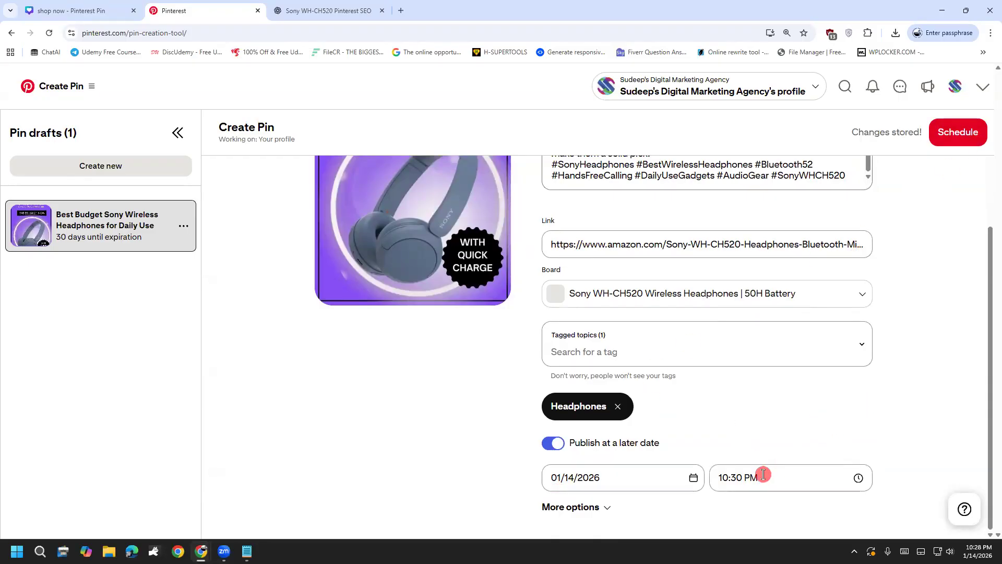
click(956, 133)
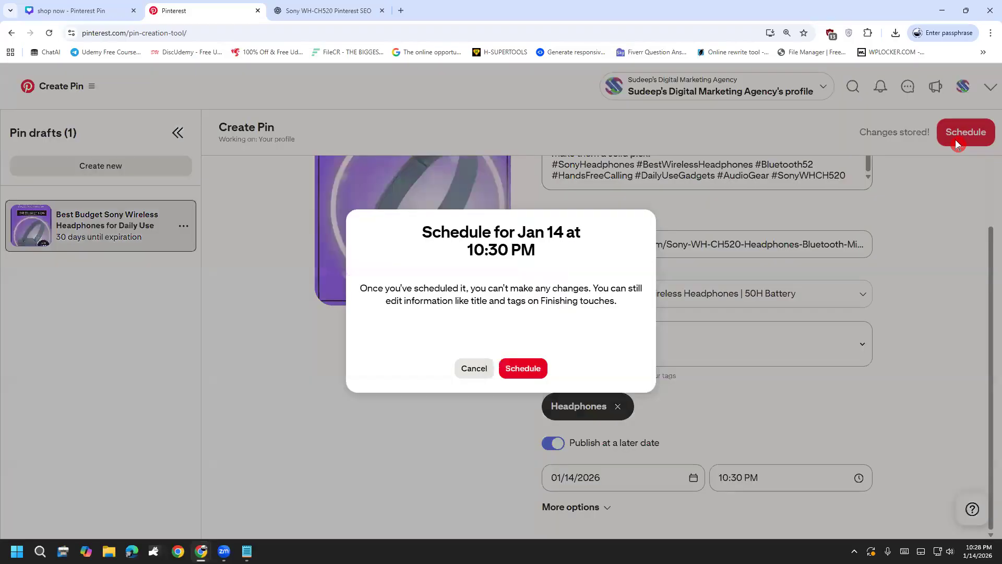
click(522, 369)
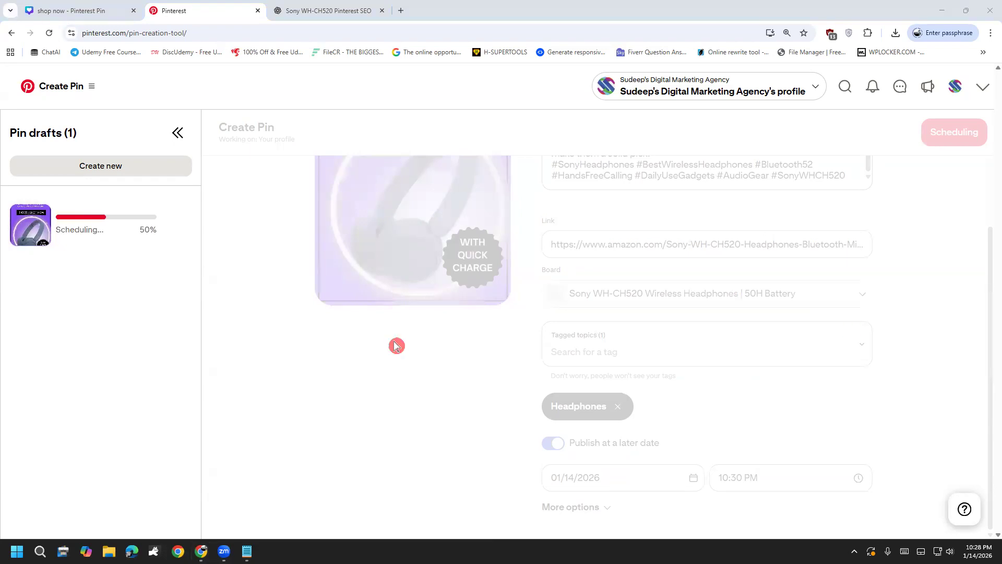
Start a new pin and upload the orange headphones image "shop now (2).jpg".
click(118, 175)
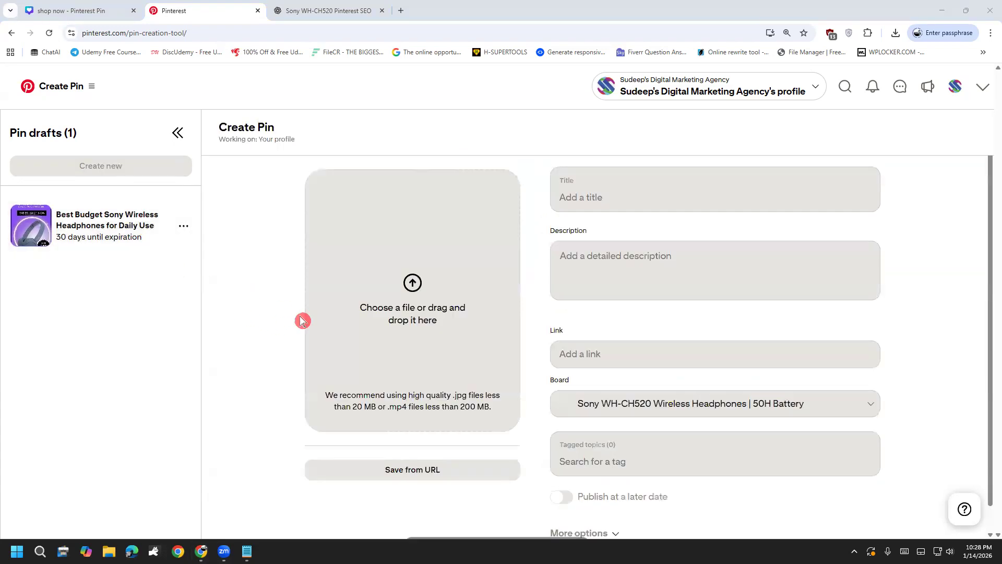
click(359, 298)
click(210, 178)
double_click(208, 174)
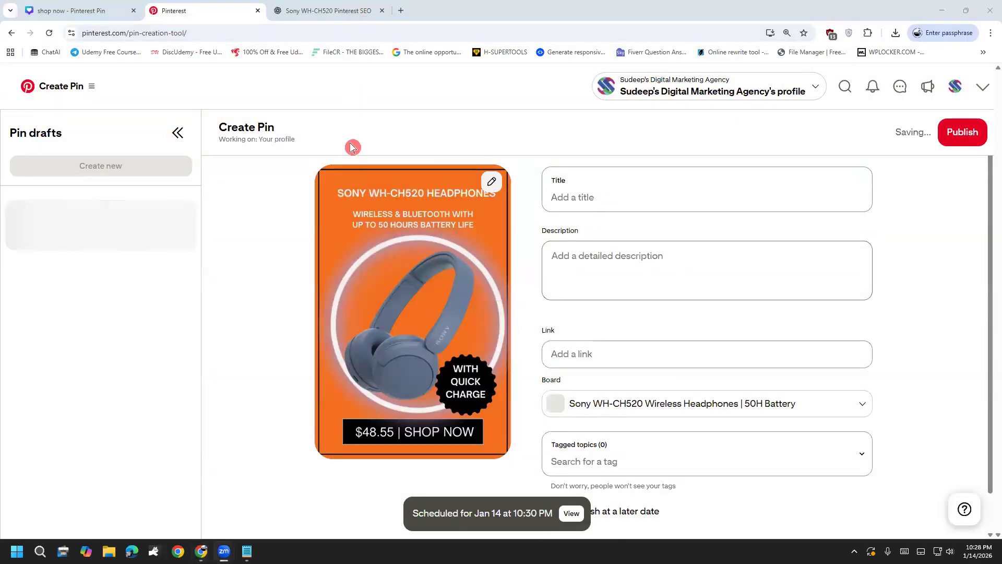
Copy the Pin 3 title, "Lightweight Sony Bluetooth Headphones with Quick Charge", from ChatGPT and paste it as the third pin's title.
click(313, 12)
scroll(320, 320, down, 5)
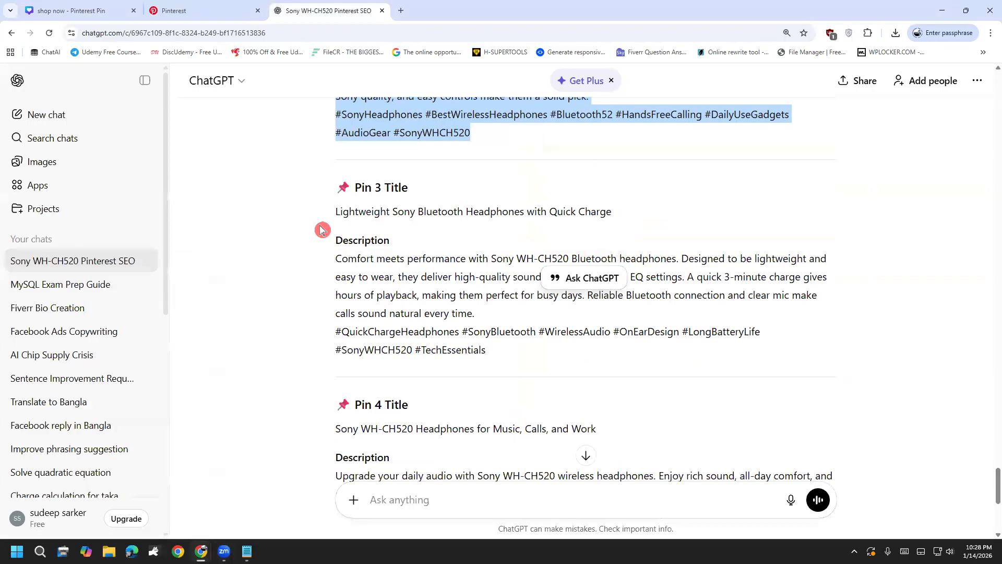
drag(358, 214, 574, 214)
right_click(574, 215)
click(601, 228)
click(174, 11)
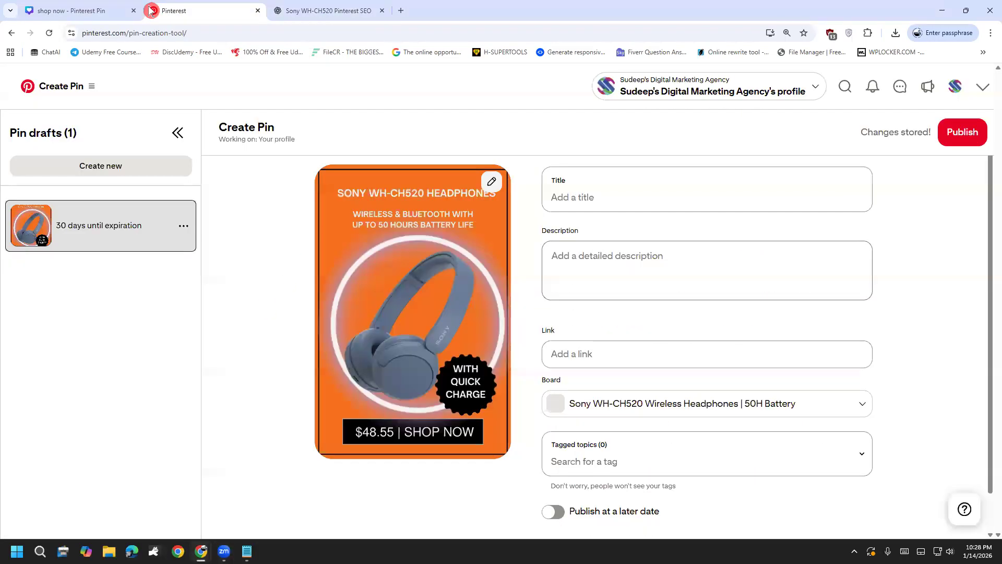
click(575, 190)
key(ctrl+v)
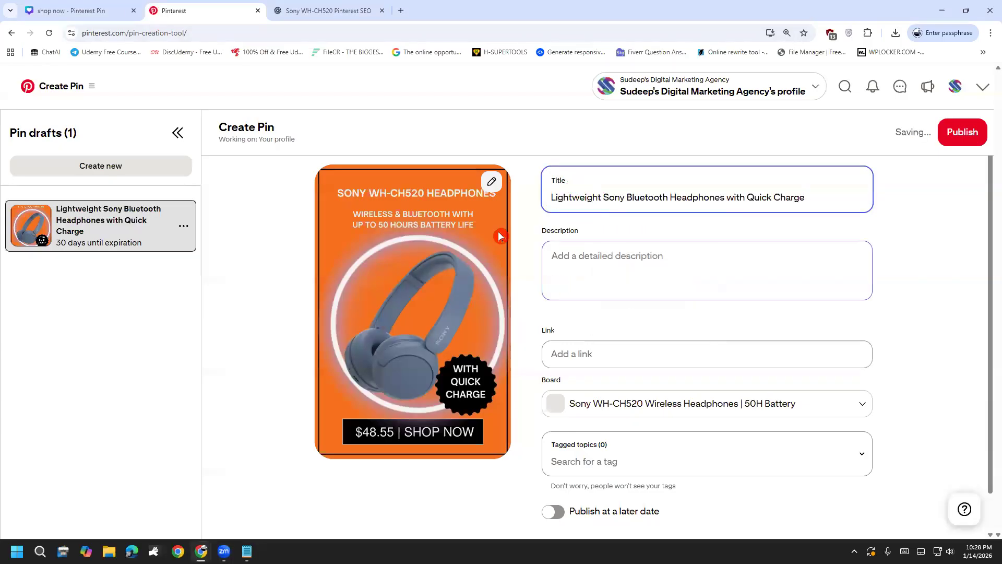
Copy the Pin 3 description with its hashtags from ChatGPT and paste it into the third pin's description.
click(316, 21)
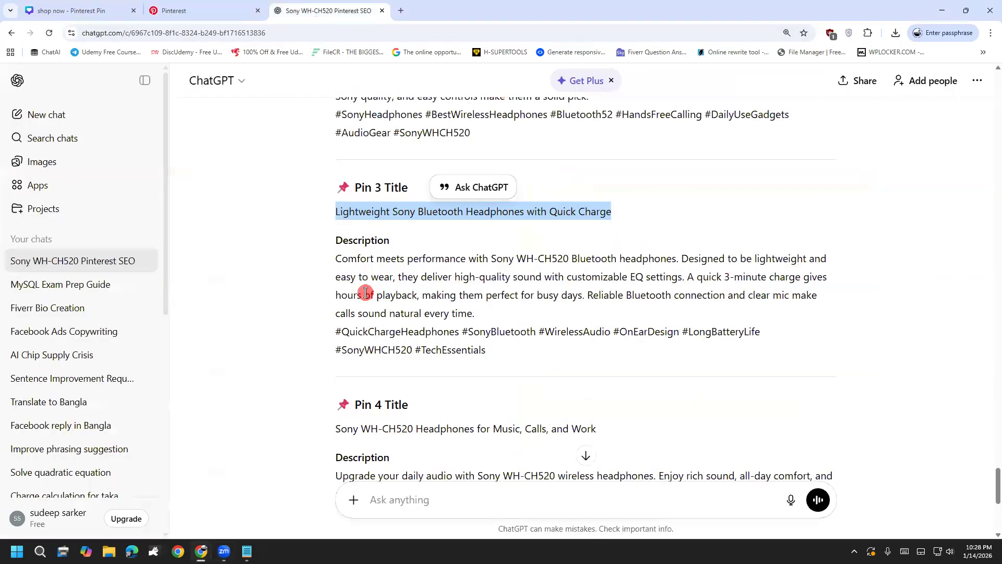
drag(340, 260, 423, 308)
click(452, 313)
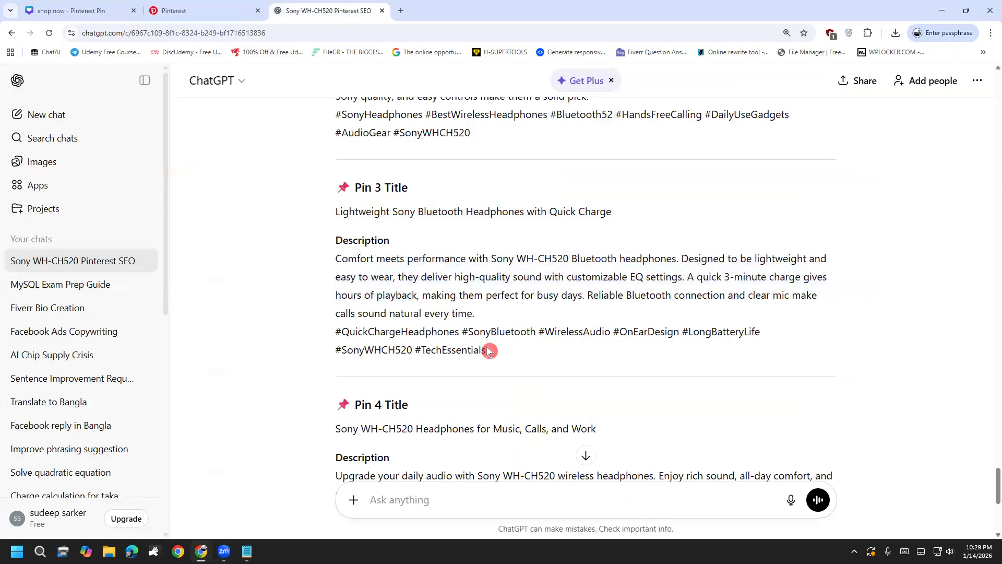
drag(487, 350, 319, 255)
key(ctrl+c)
click(201, 8)
click(570, 276)
key(ctrl+v)
Copy the headphones' product URL from the Amazon window and paste it as the third pin's link.
mouse_move(208, 550)
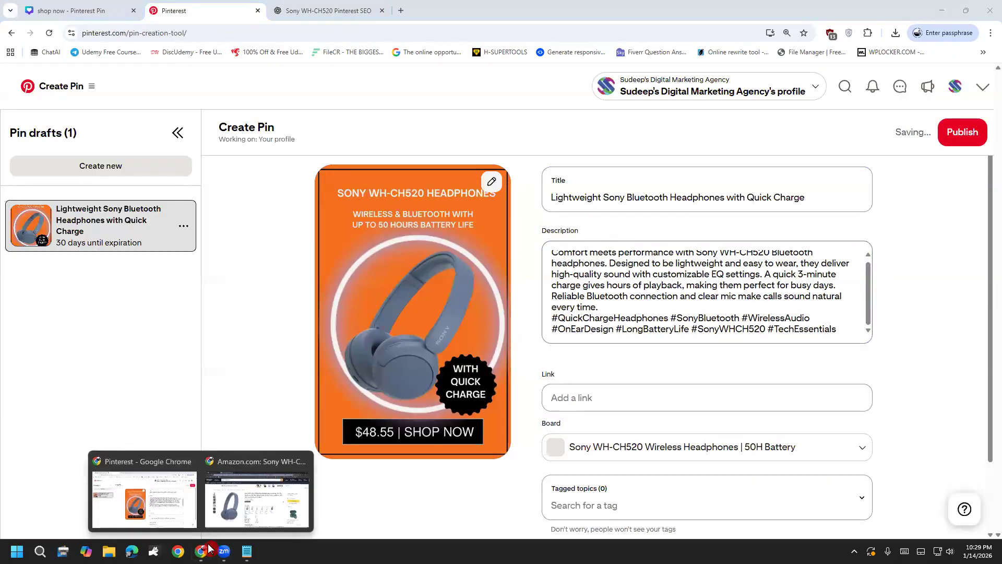
click(245, 501)
key(ctrl+c)
click(172, 496)
click(577, 398)
key(ctrl+v)
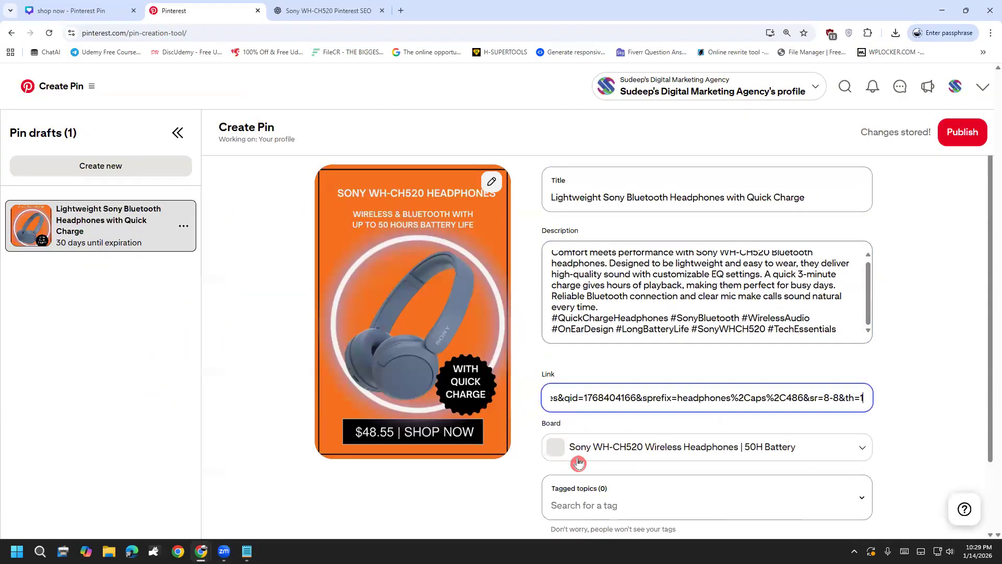
Tag the third pin with the topic Headphones and publish it immediately.
click(590, 502)
text(headph)
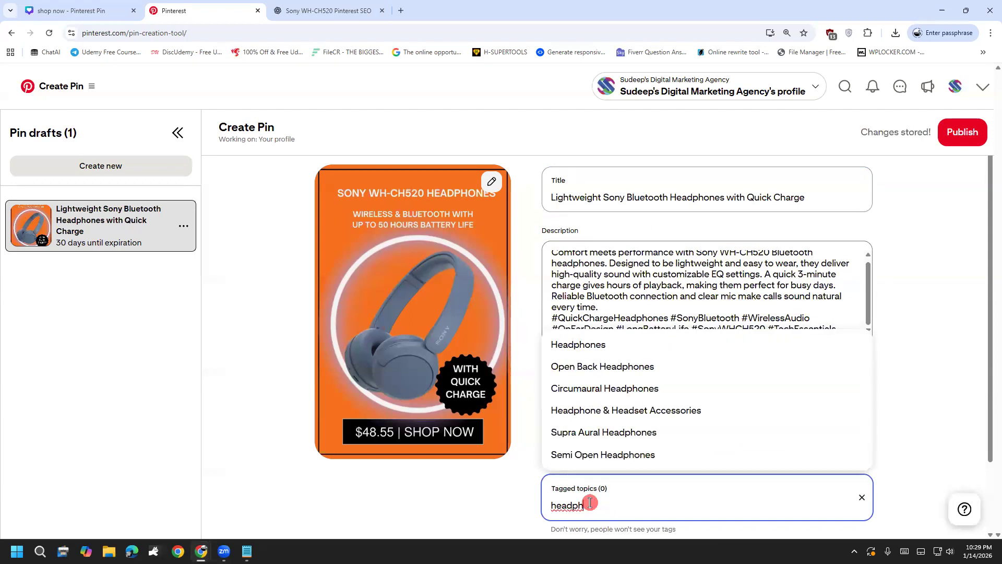
click(585, 345)
scroll(579, 352, down, 2)
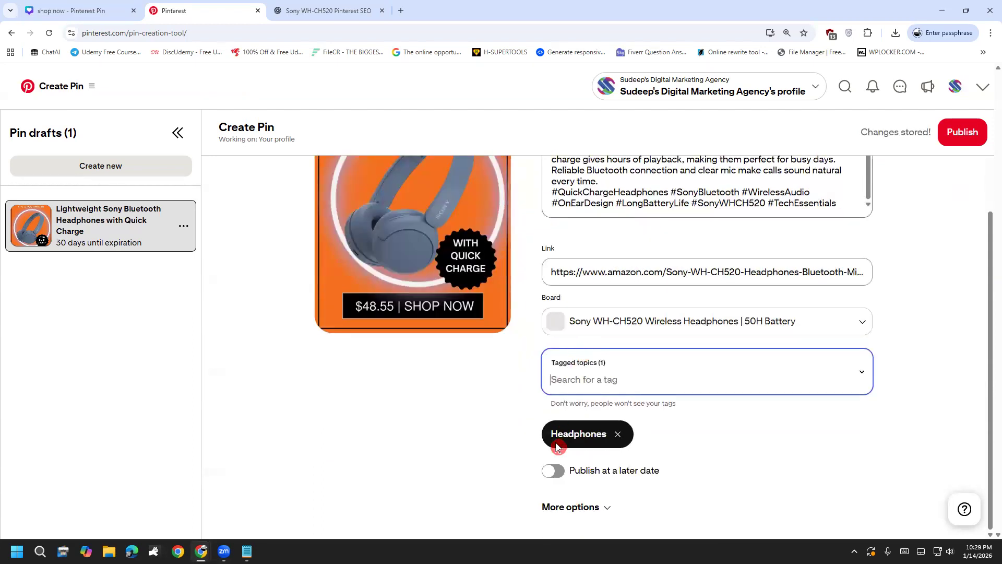
click(962, 132)
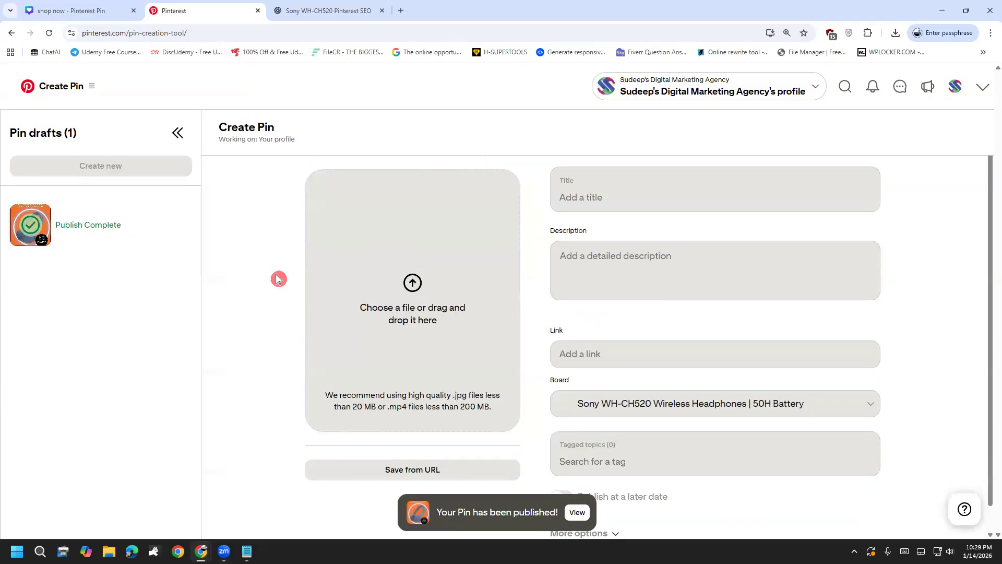
click(427, 293)
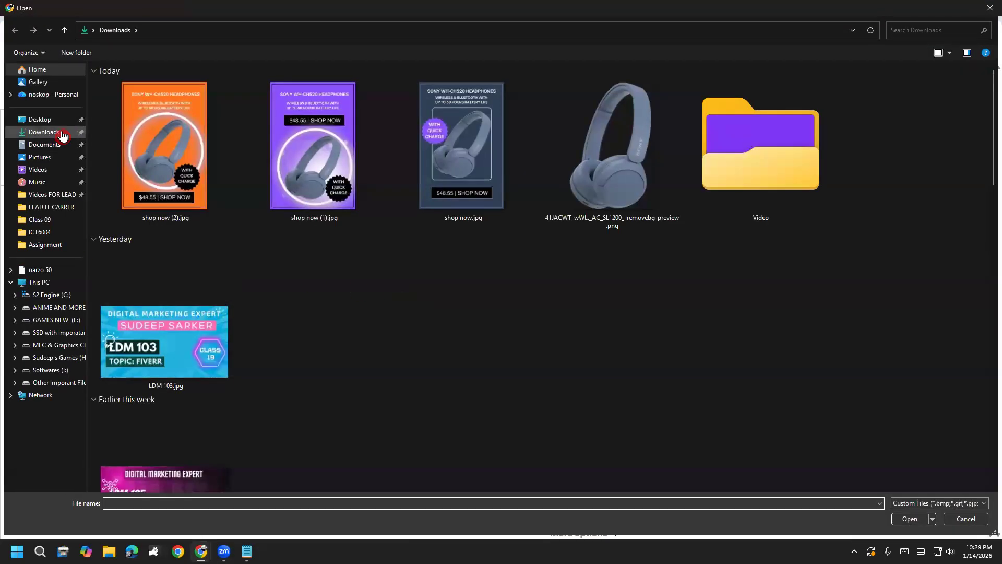
click(62, 135)
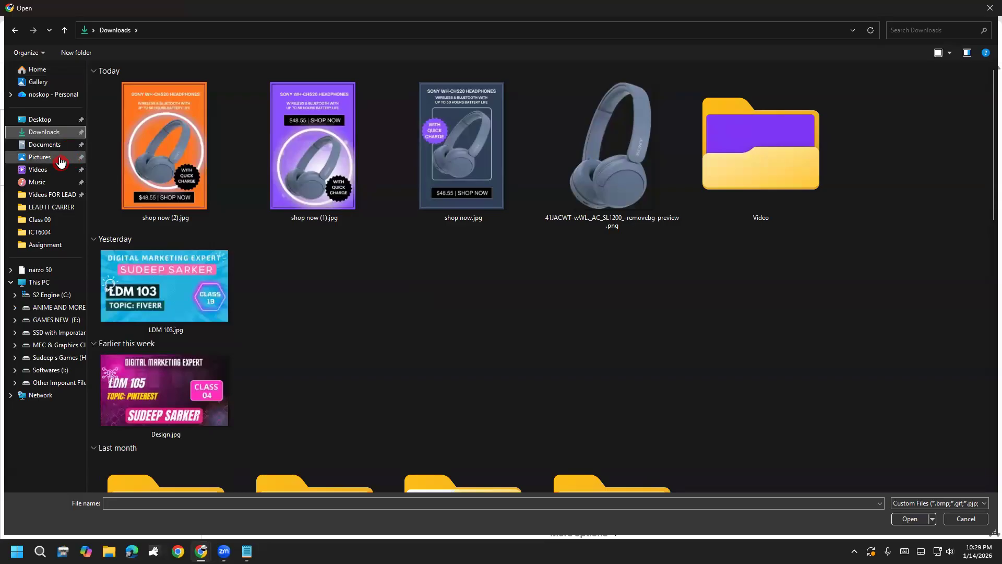
scroll(245, 276, down, 5)
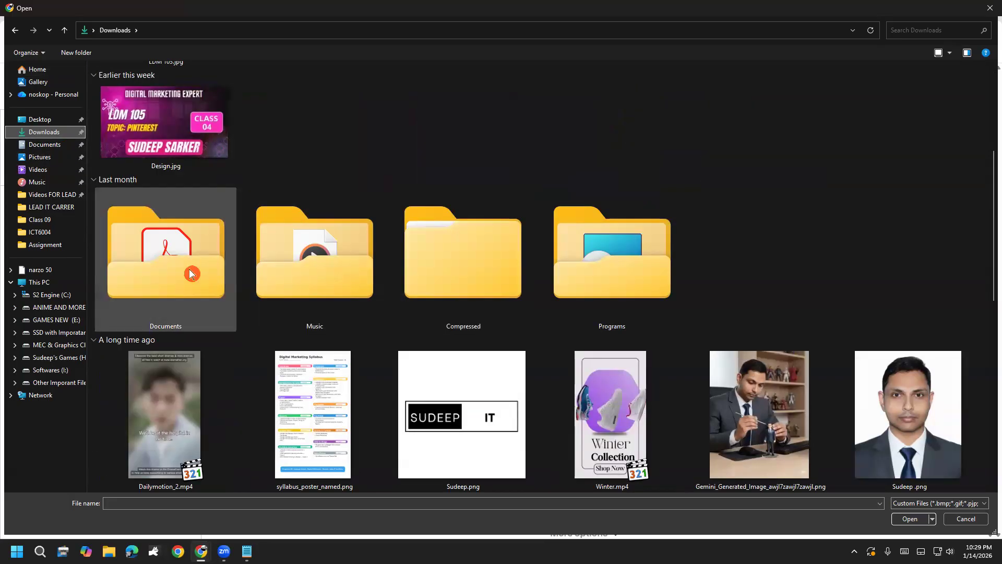
scroll(350, 346, up, 5)
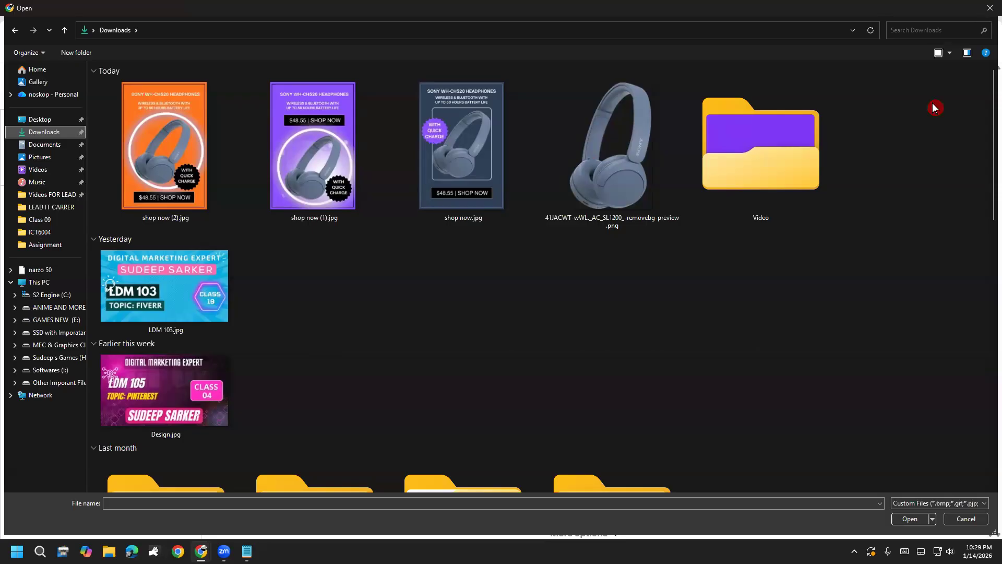
click(989, 8)
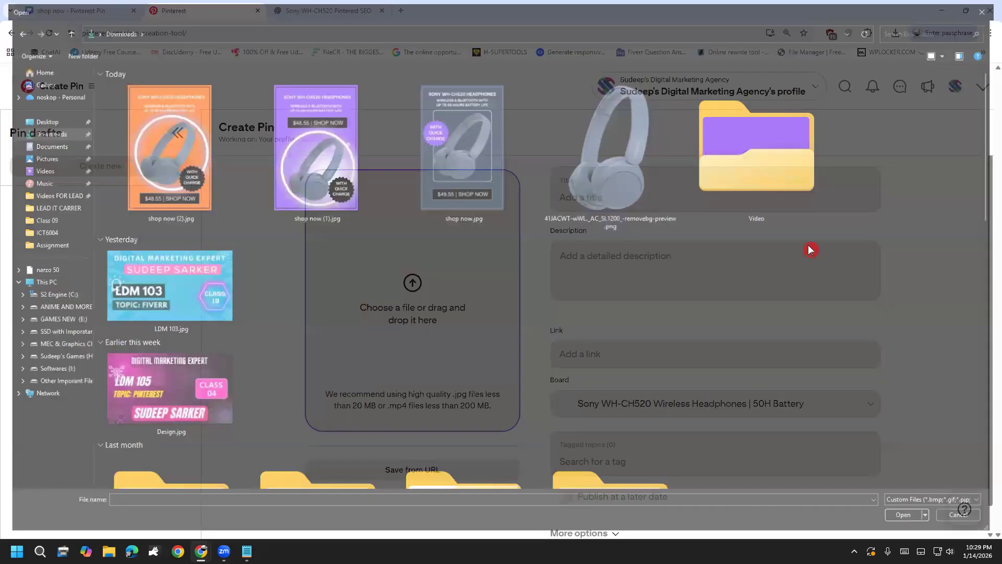
Locate "shop now.mp4" through Internet Download Manager's download folder, add it to the new pin as its video, and close the download manager.
click(854, 551)
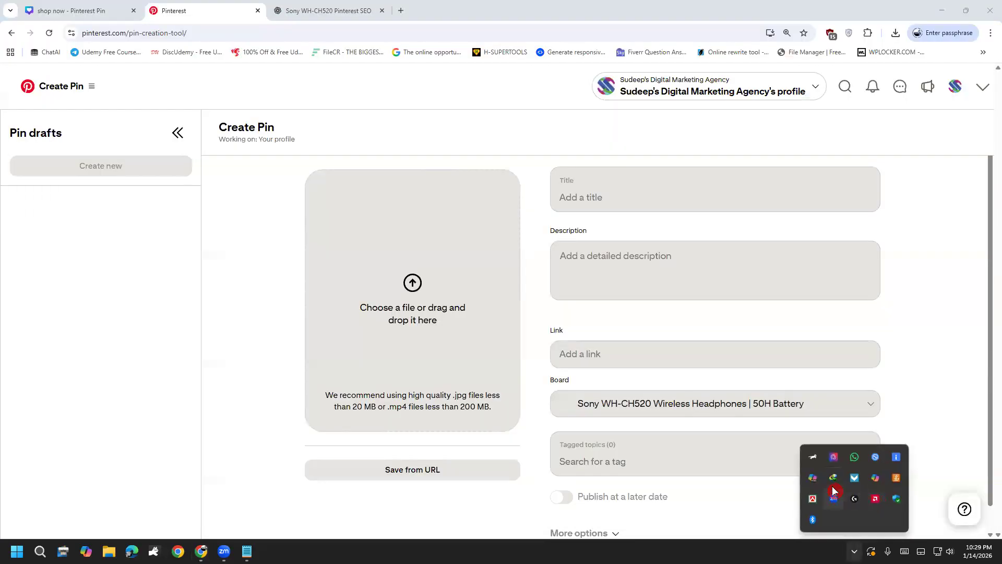
click(834, 477)
click(449, 344)
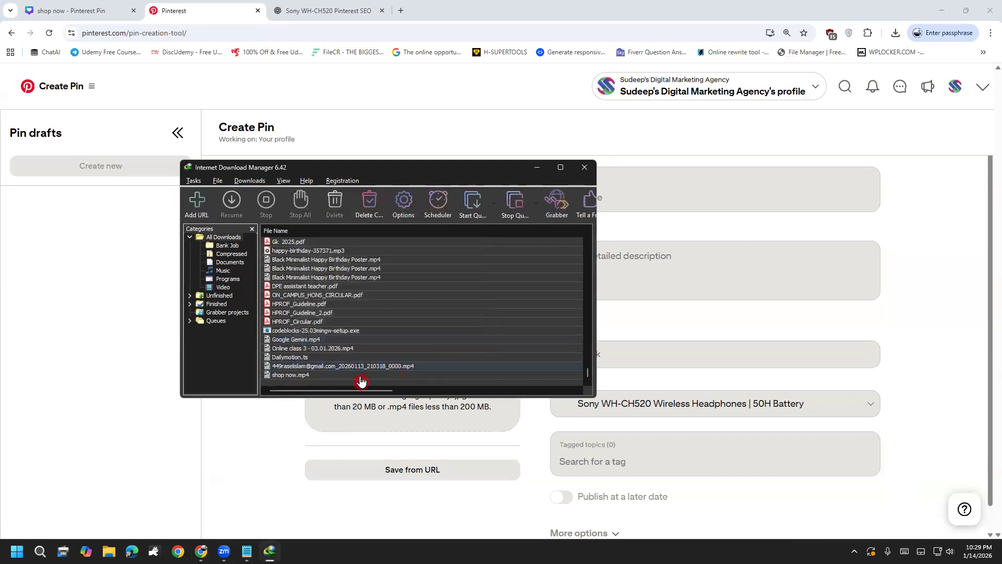
right_click(289, 376)
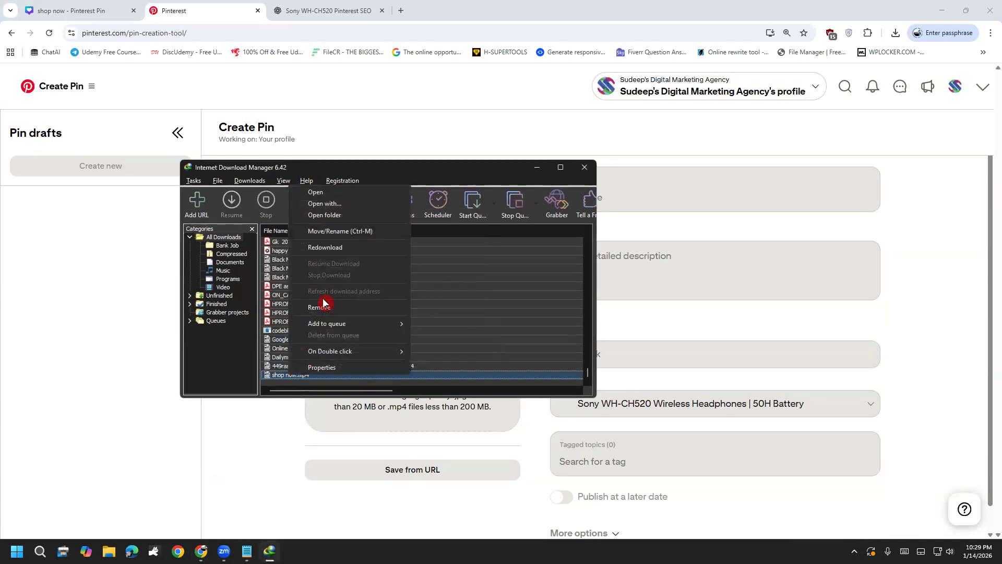
click(340, 214)
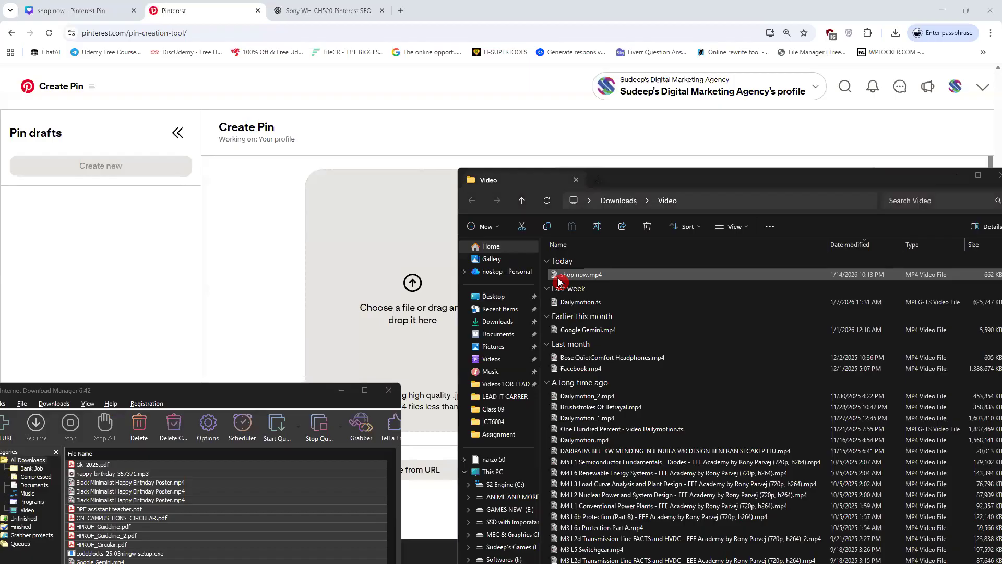
drag(558, 278, 393, 282)
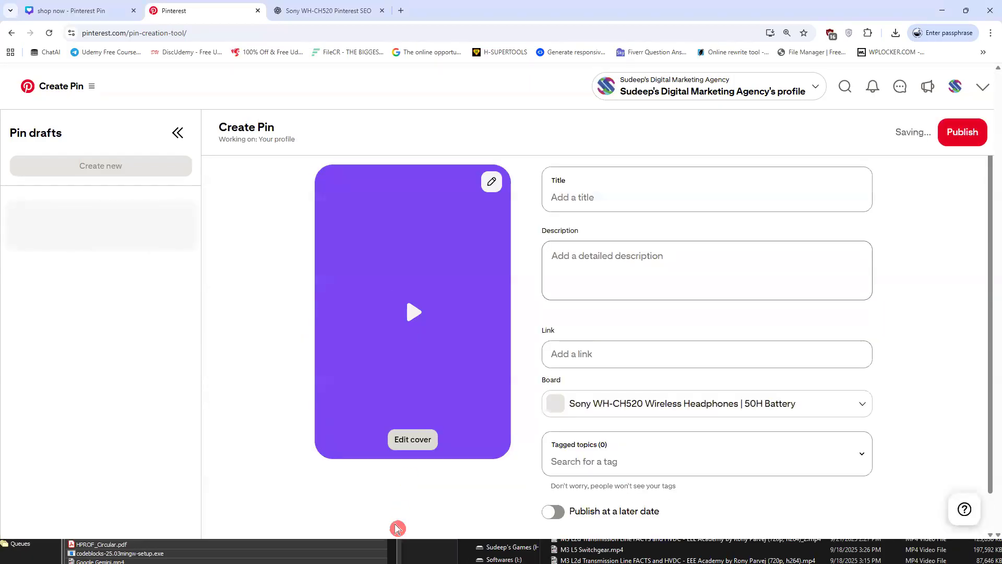
click(216, 543)
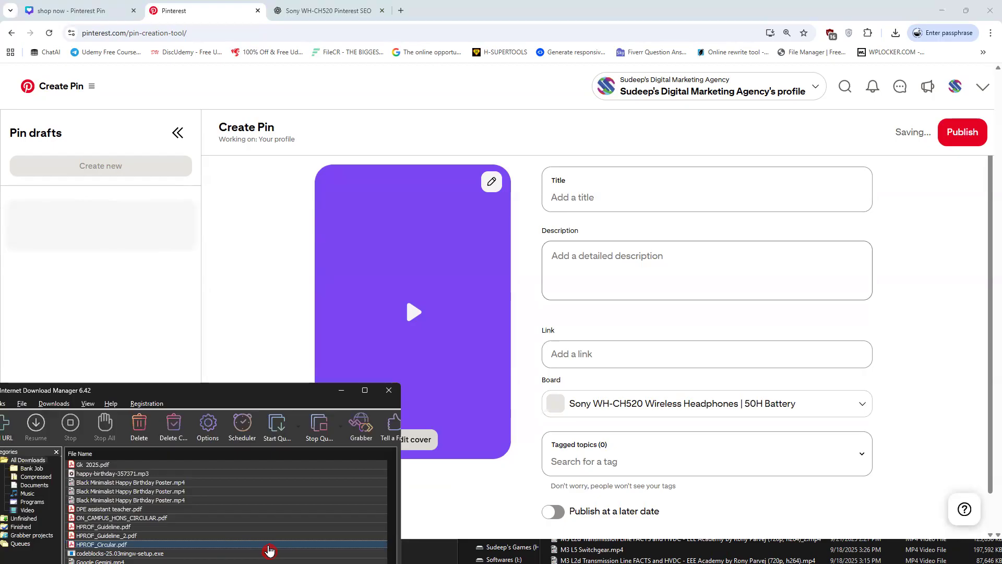
click(388, 390)
Copy the Pin 4 title, "Sony WH-CH520 Headphones for Music, Calls, and Work", from ChatGPT and paste it as the video pin's title.
click(329, 10)
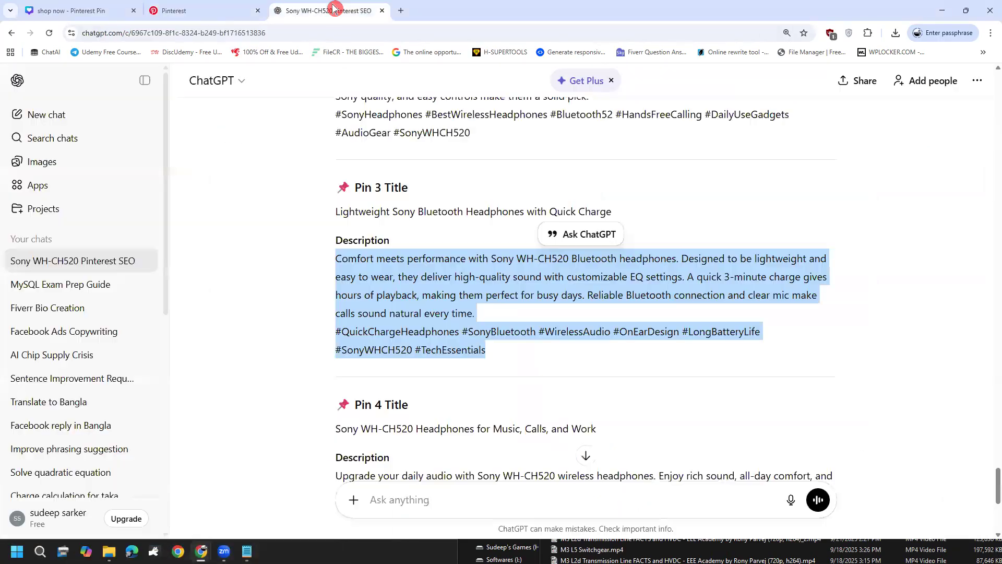
scroll(410, 441, down, 2)
drag(337, 324, 587, 319)
key(ctrl+c)
click(249, 9)
click(604, 199)
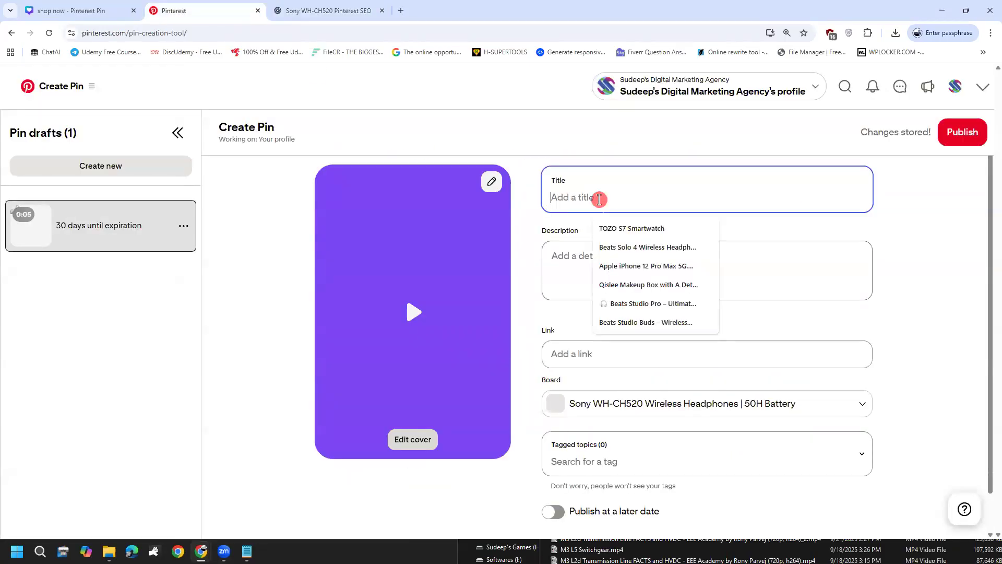
key(ctrl+v)
Copy the Pin 4 description with its hashtags from ChatGPT and paste it as the video pin's description.
click(305, 10)
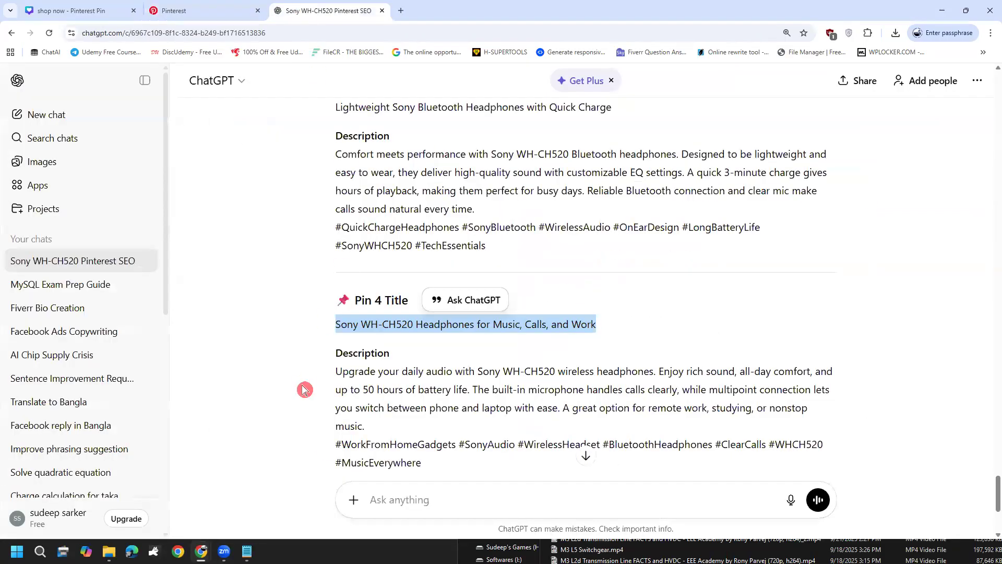
drag(337, 214, 496, 303)
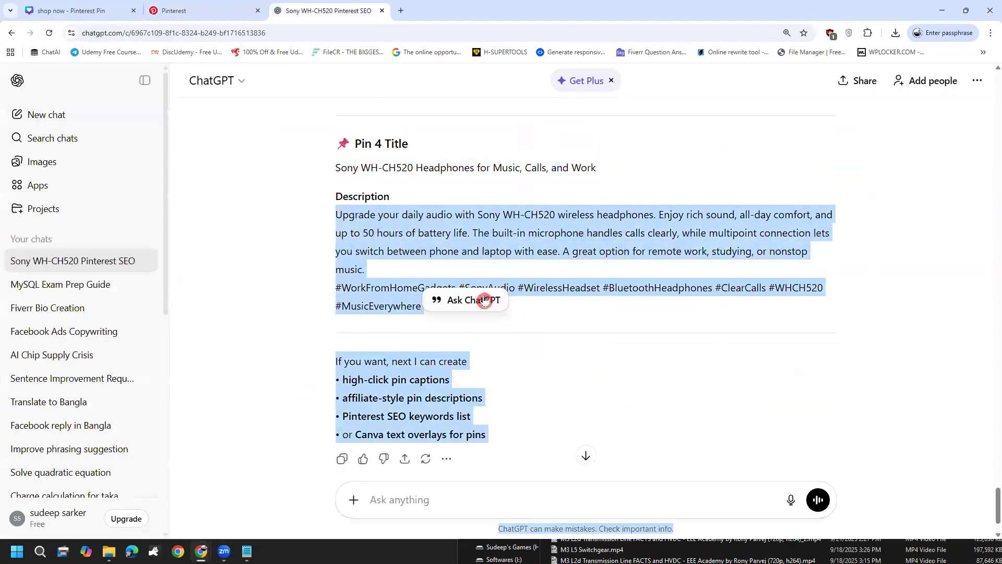
drag(423, 306, 412, 299)
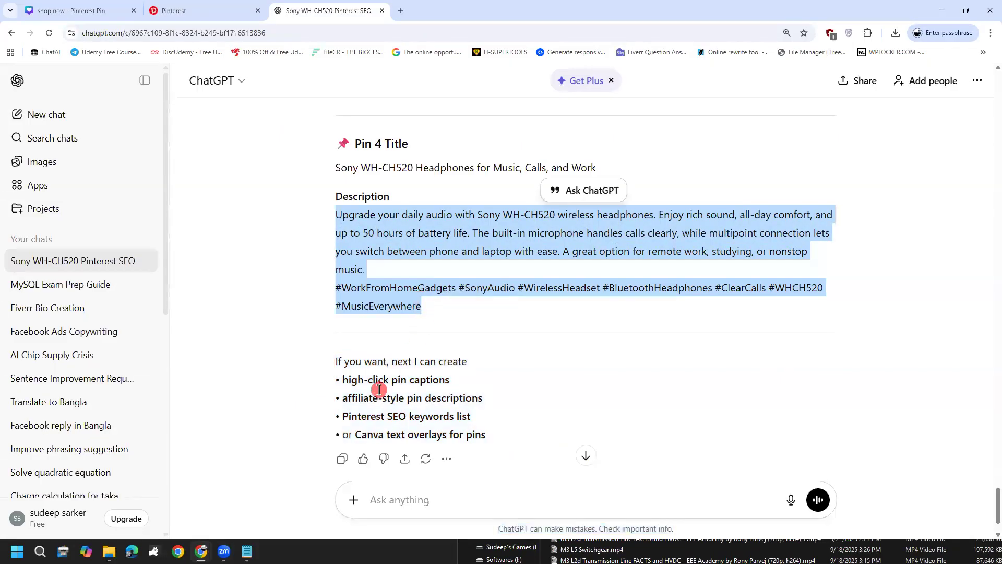
click(199, 12)
click(578, 273)
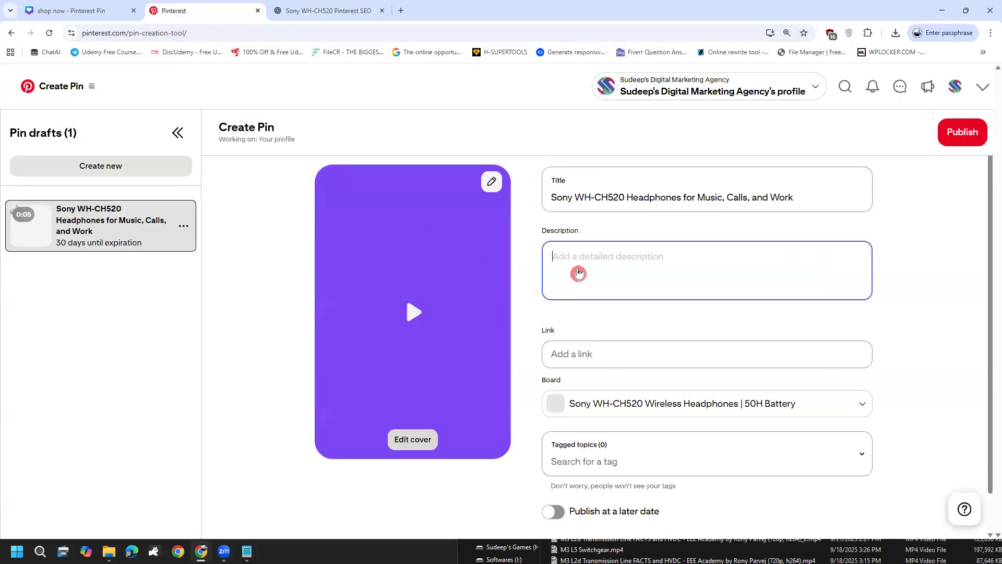
key(ctrl+v)
click(308, 9)
scroll(374, 337, down, 2)
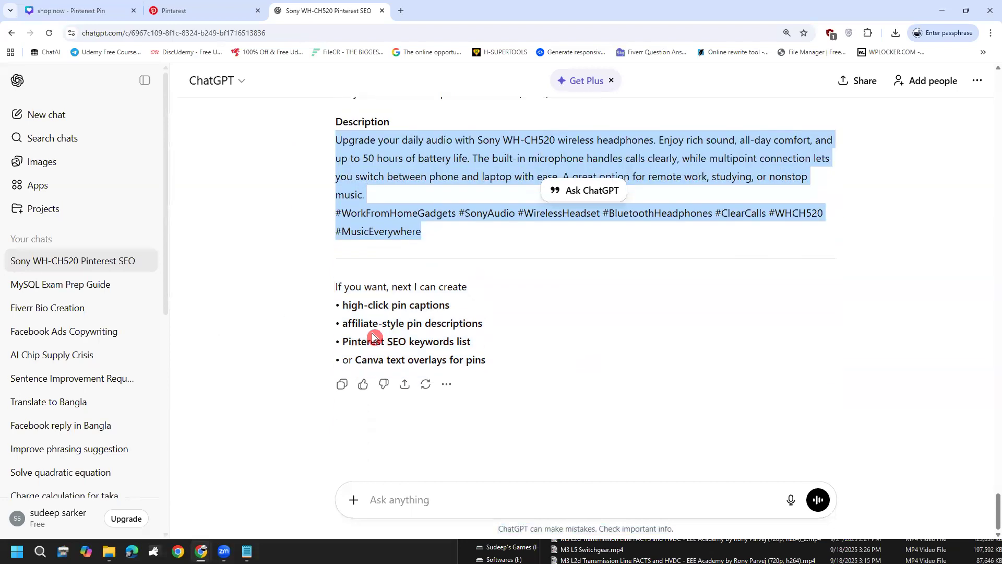
click(230, 8)
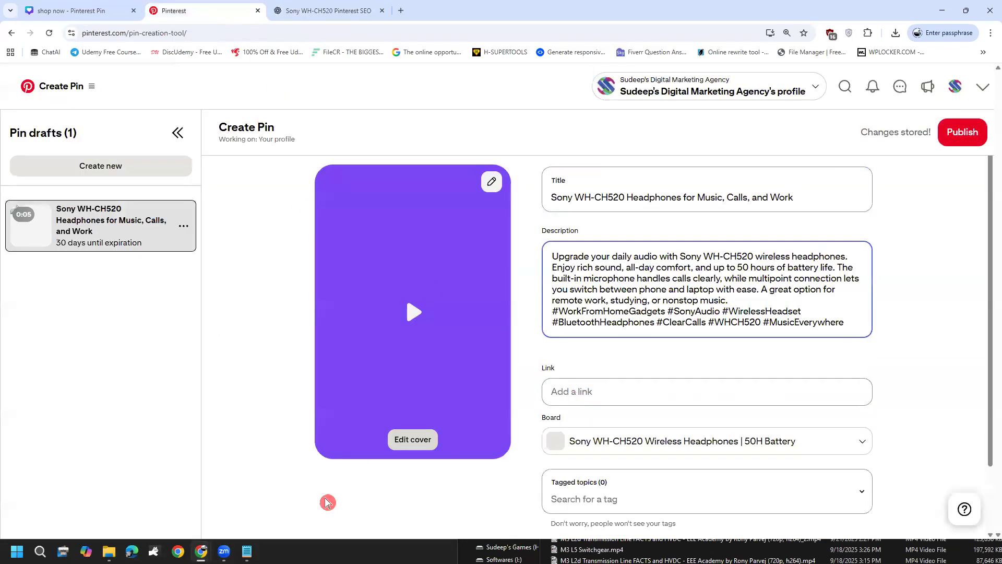
Copy the Sony WH-CH520 product URL from the Amazon window and paste it as the video pin's link.
mouse_move(201, 551)
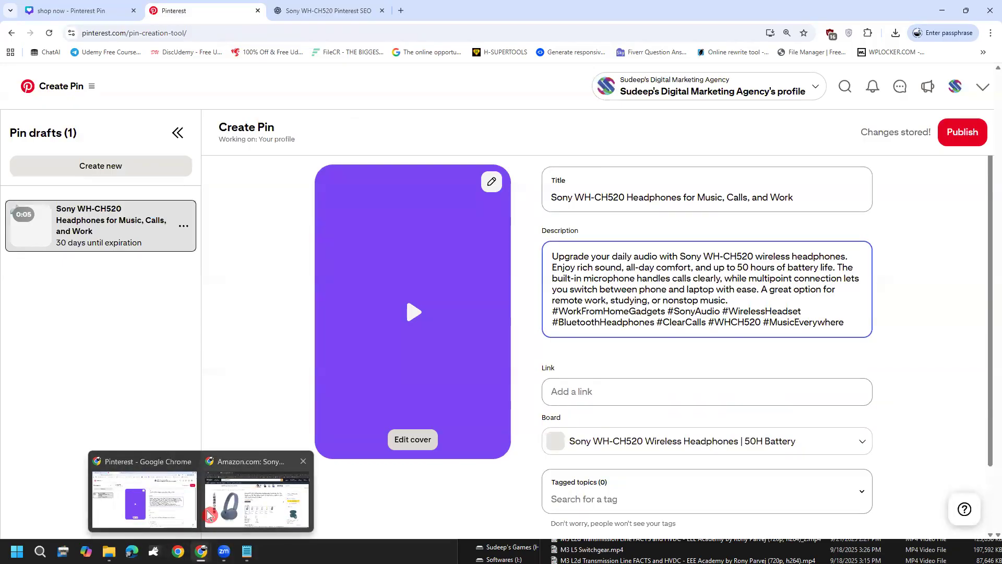
click(211, 514)
click(109, 9)
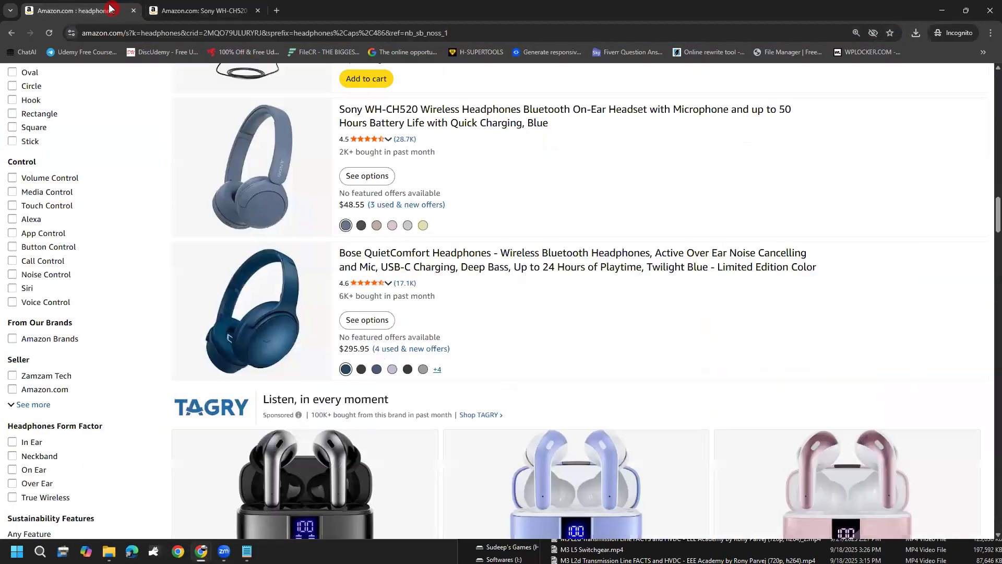
click(191, 10)
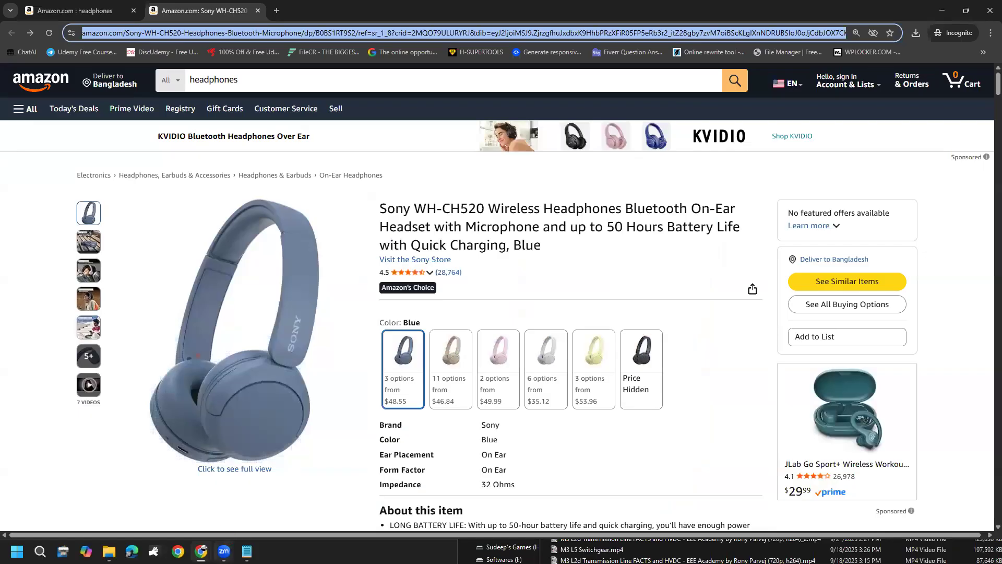
mouse_move(202, 551)
click(145, 517)
click(590, 394)
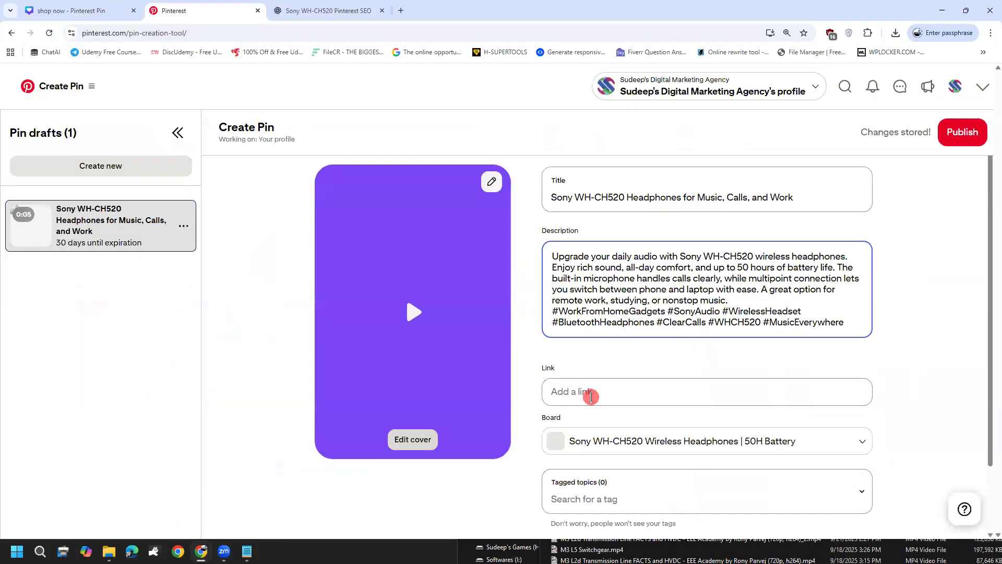
key(ctrl+v)
Tag the video pin with the topic Headphones and publish it immediately.
scroll(566, 444, down, 2)
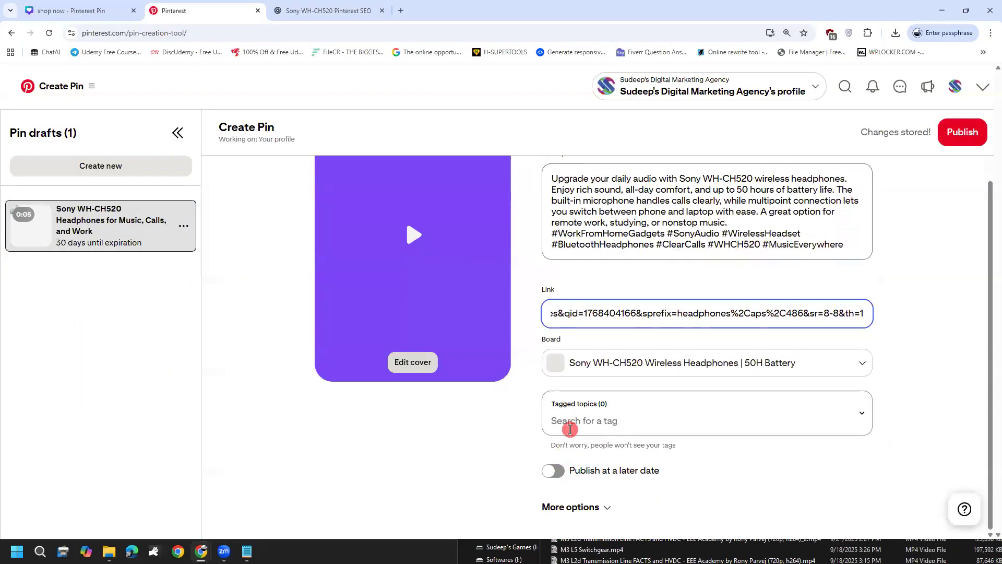
click(593, 428)
text(headph)
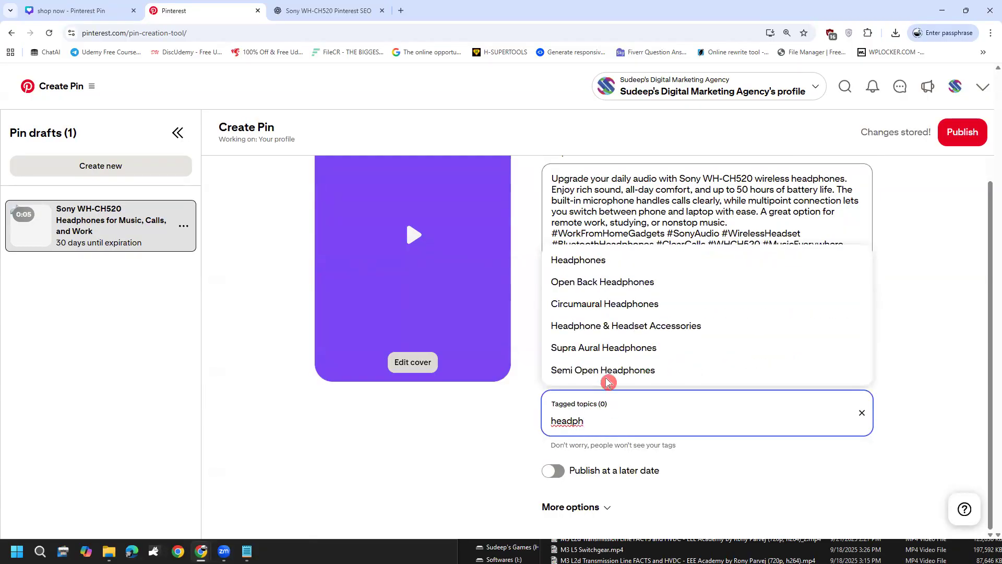
click(595, 269)
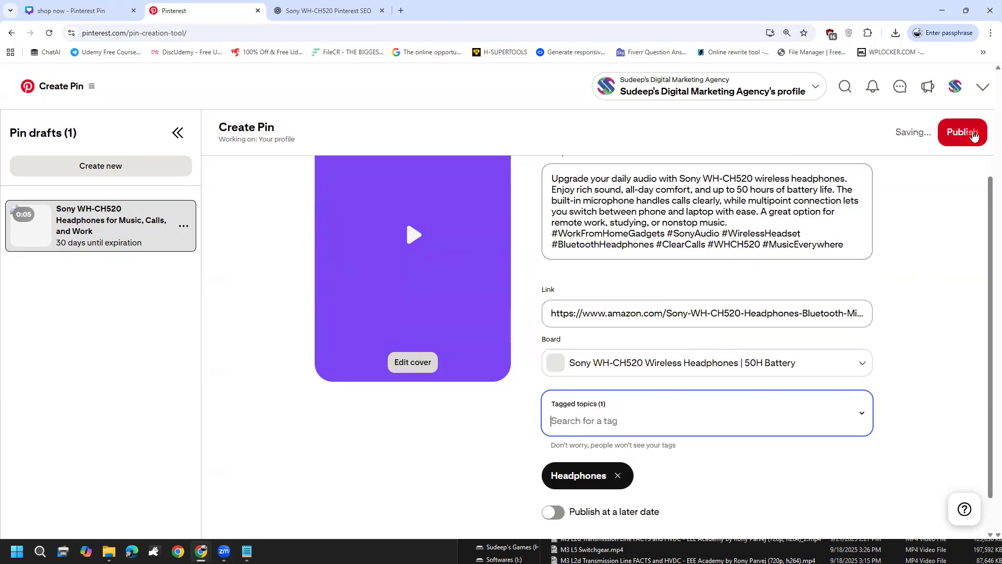
click(973, 134)
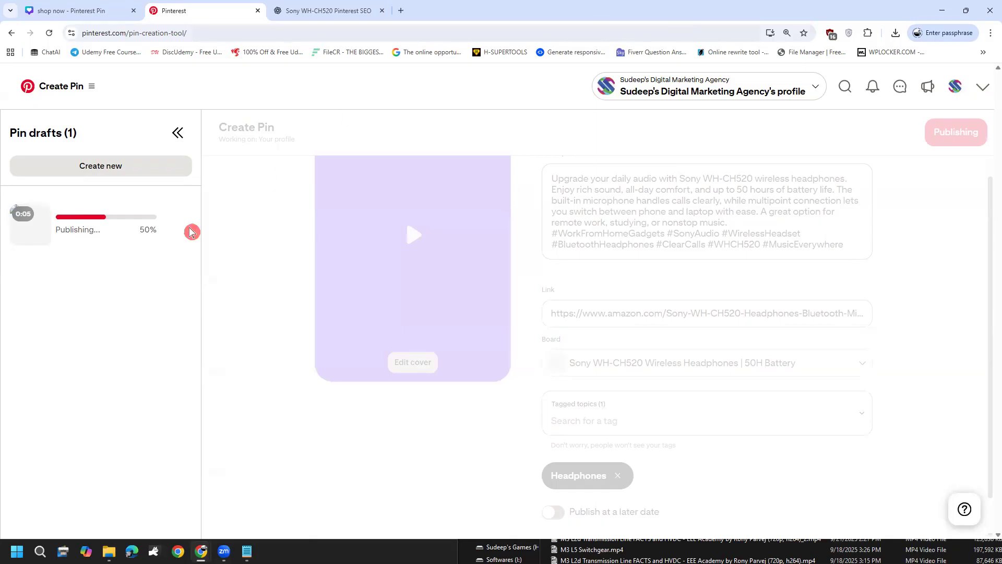
Open All Pins among the profile's saved boards and view the newly published headphones video pin.
click(955, 86)
click(531, 348)
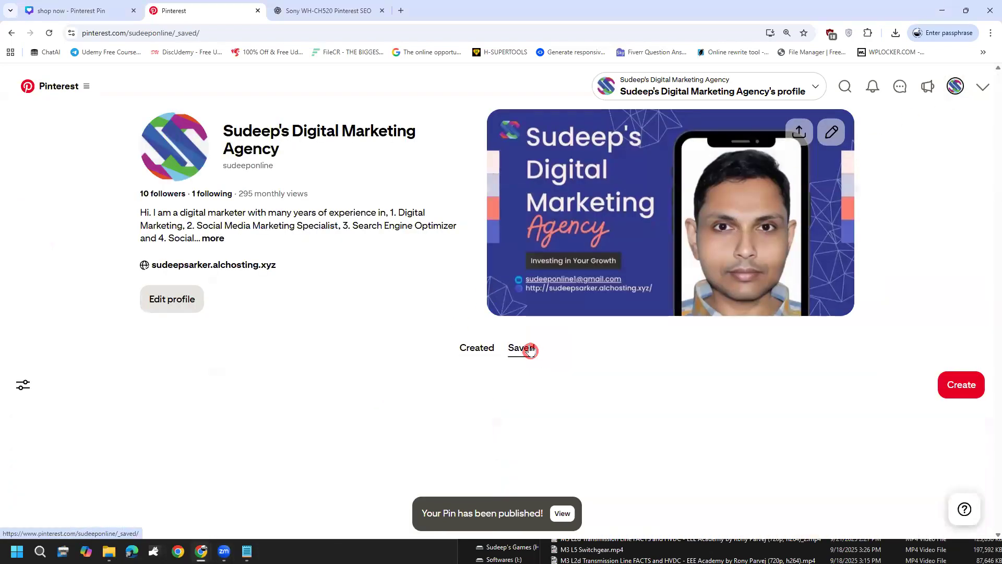
scroll(186, 402, down, 3)
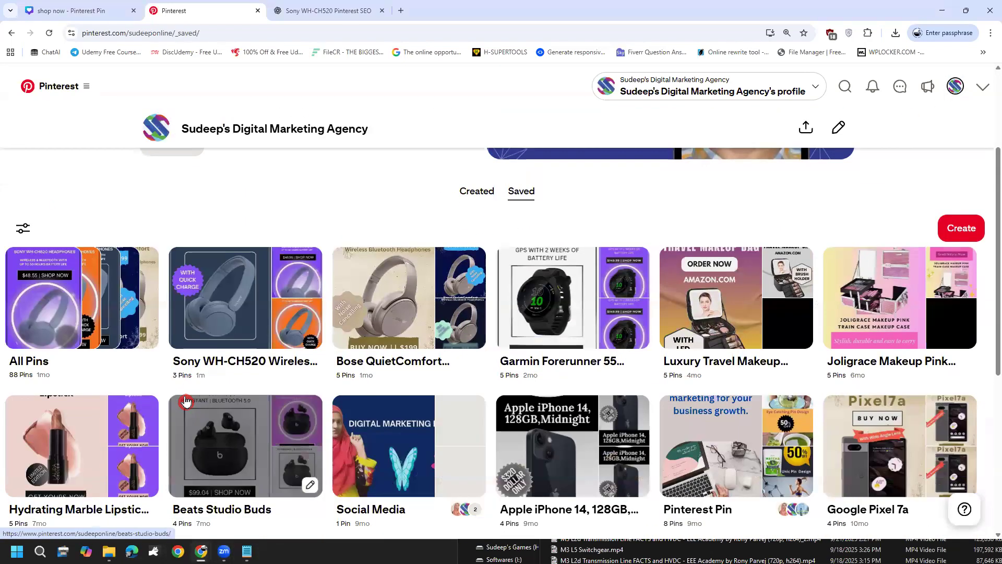
click(112, 326)
scroll(120, 339, down, 3)
scroll(130, 344, up, 3)
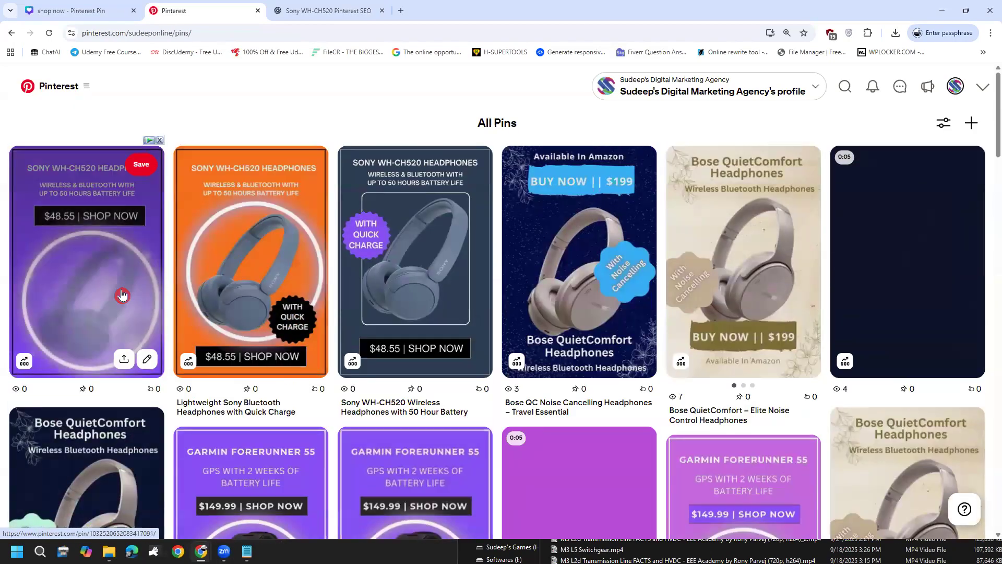
click(125, 287)
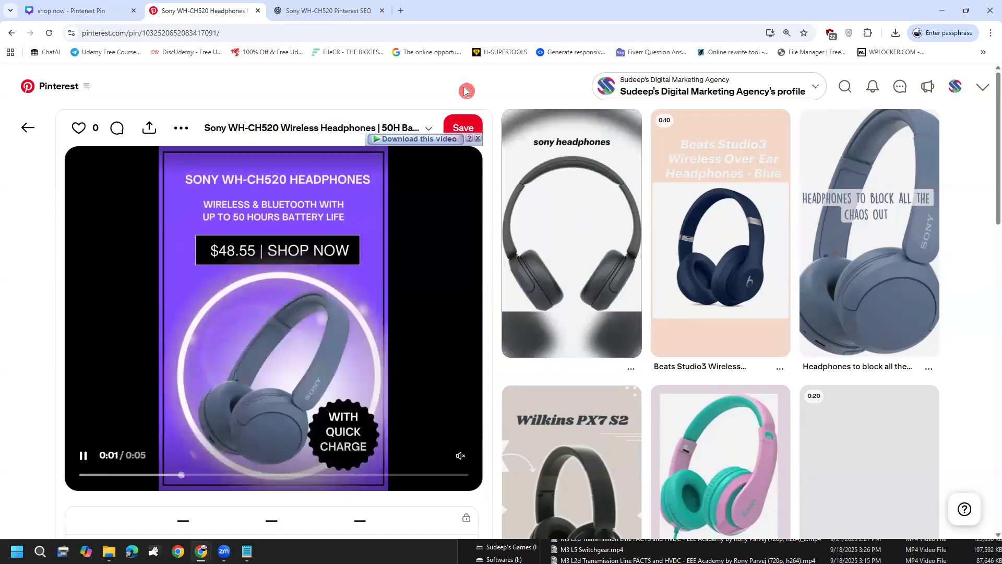
Leave the video pin's page and return to the All Pins overview.
mouse_move(111, 391)
mouse_down()
mouse_move(166, 413)
mouse_move(243, 384)
mouse_up()
mouse_move(132, 469)
mouse_down()
mouse_move(301, 382)
mouse_move(145, 312)
mouse_move(58, 365)
mouse_move(130, 458)
mouse_up()
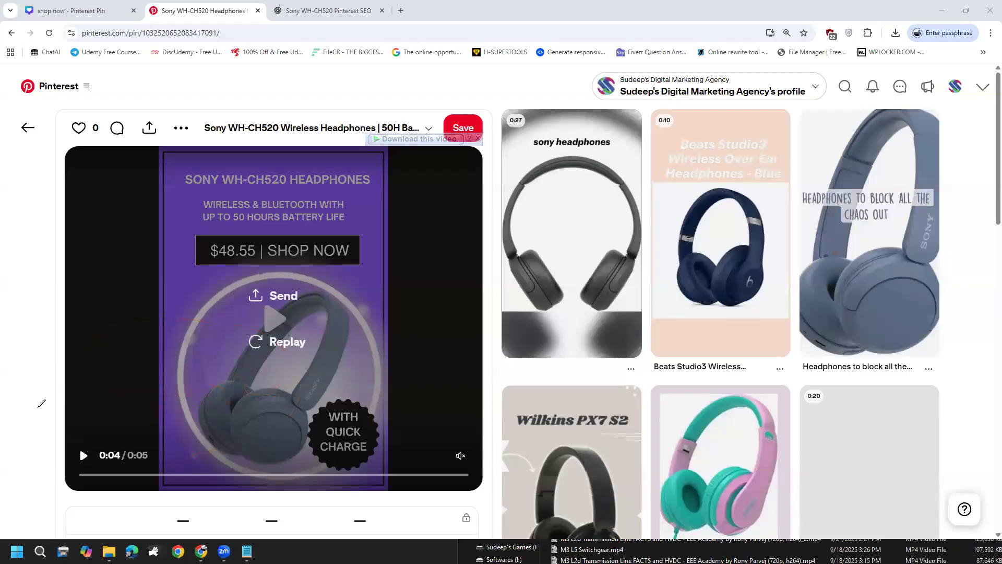
click(502, 68)
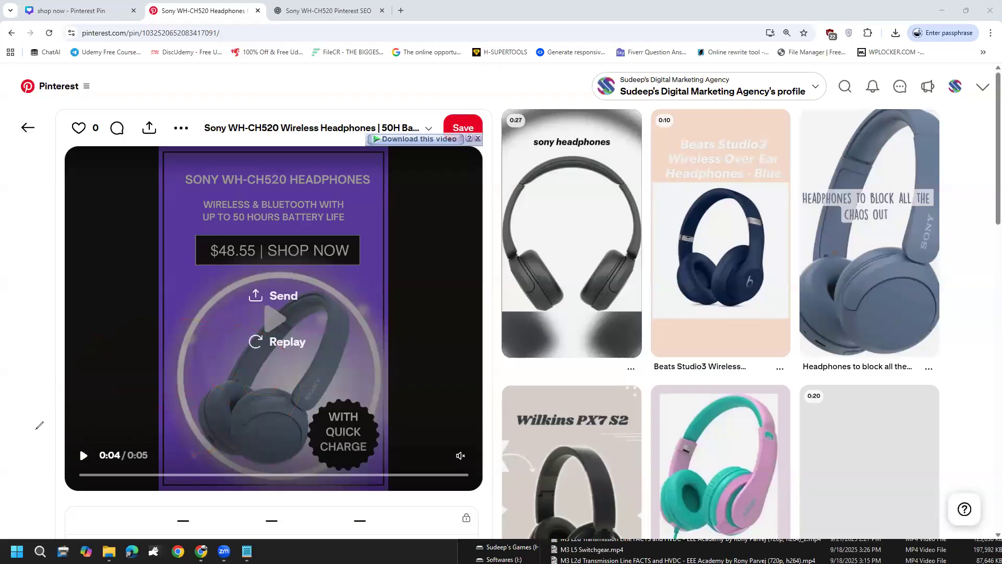
click(28, 127)
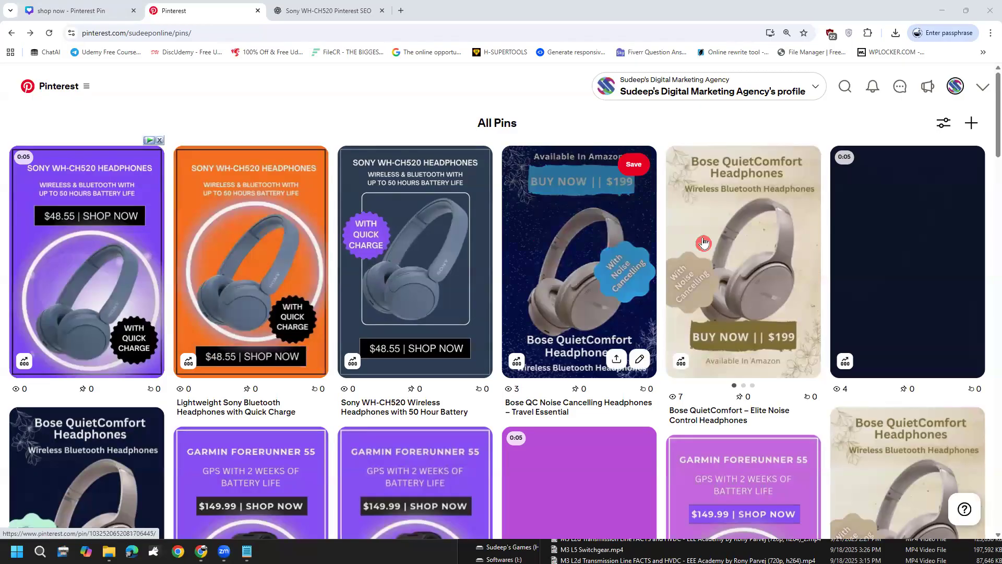
mouse_move(996, 131)
mouse_down()
mouse_move(996, 160)
mouse_move(995, 116)
mouse_up()
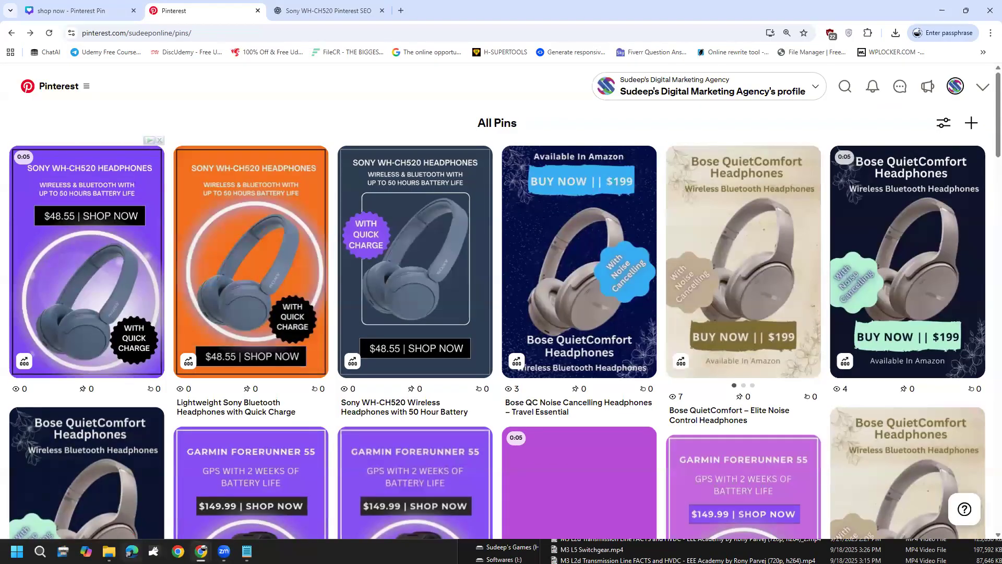
Minimize the Pinterest window and open a new Chrome window with the GamingSoup profile.
mouse_move(109, 551)
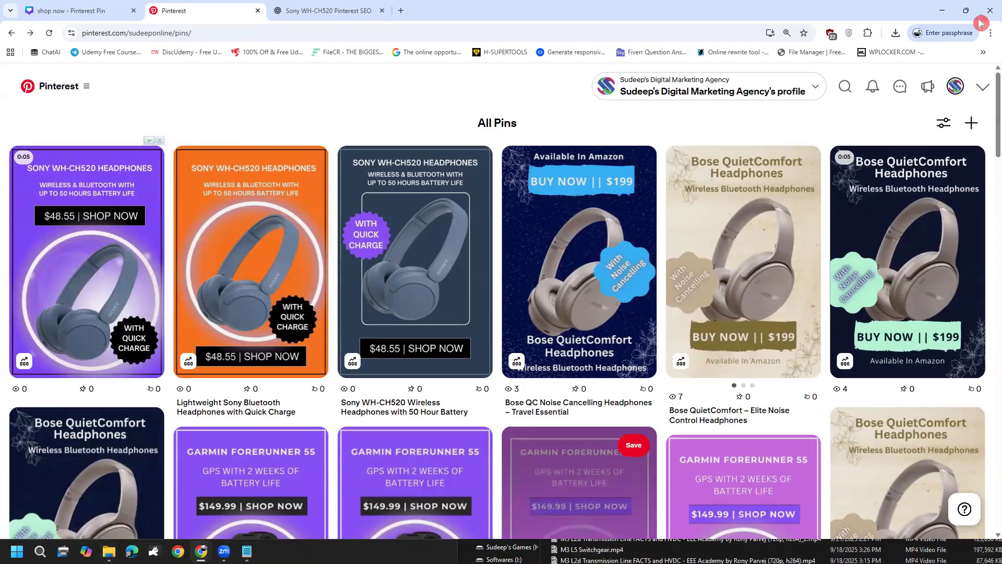
click(942, 10)
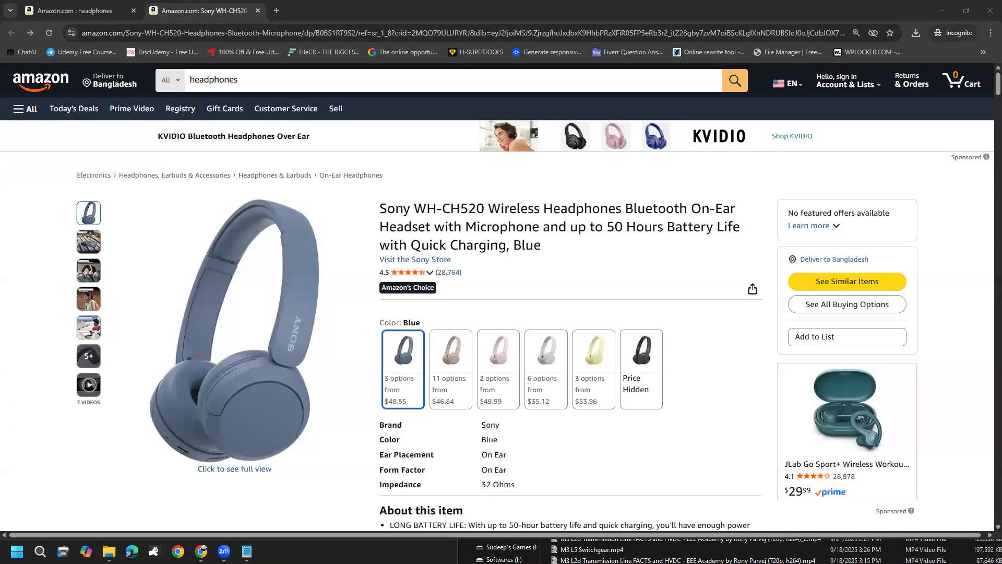
click(942, 11)
click(200, 551)
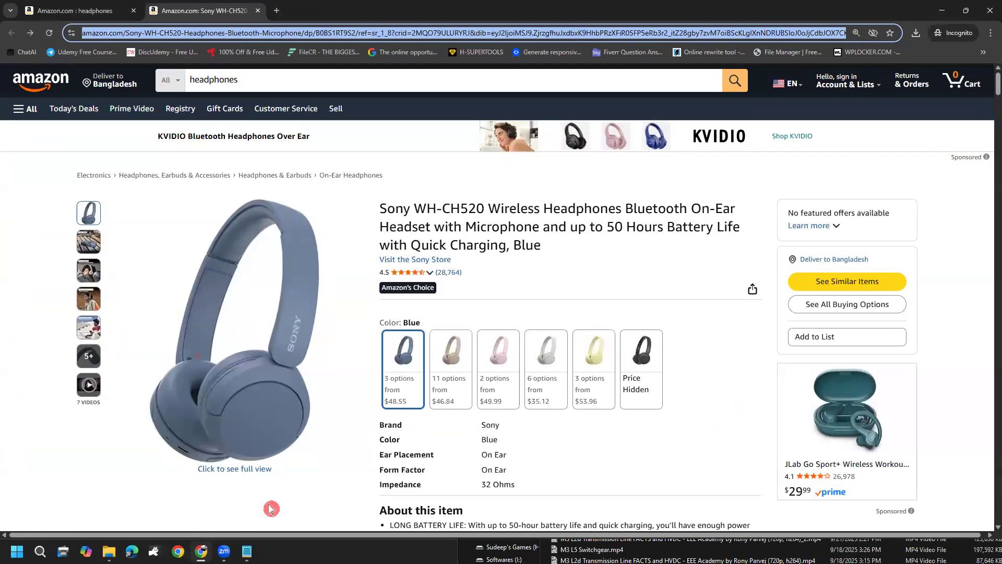
click(178, 551)
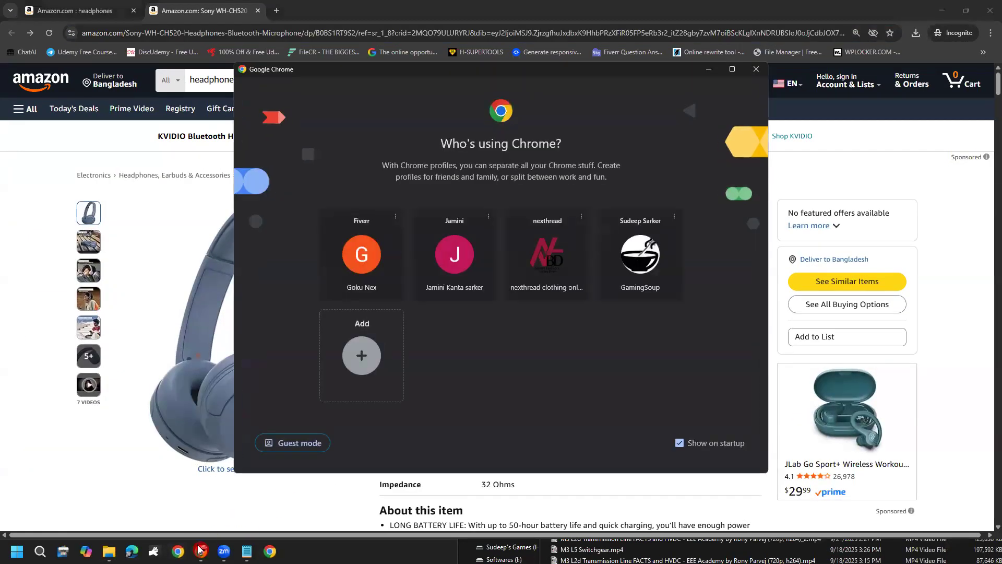
click(638, 249)
Load Pinterest in the new window, open the agency's profile and look over its created pins.
text(c)
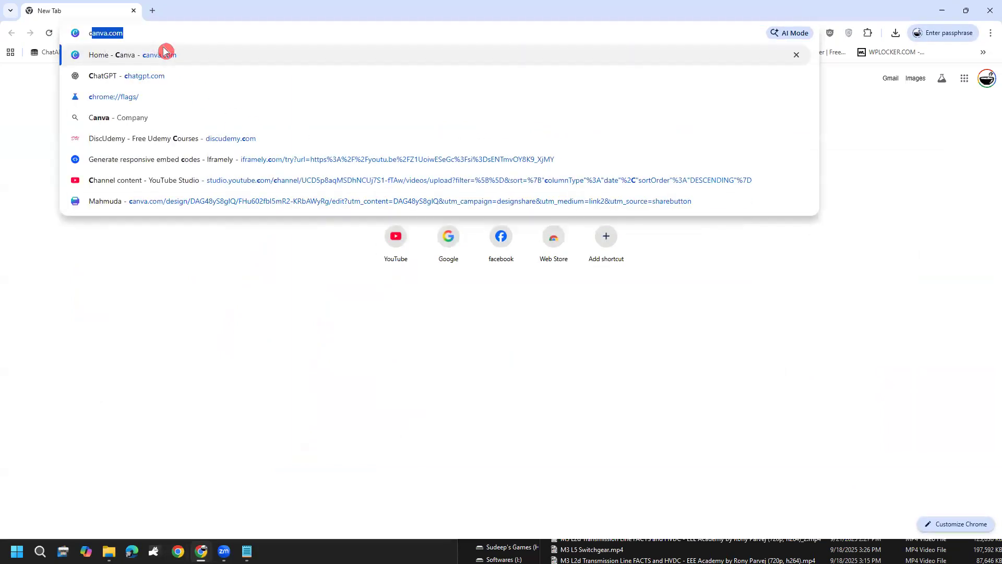
drag(154, 31, 11, 65)
text(p)
key(Return)
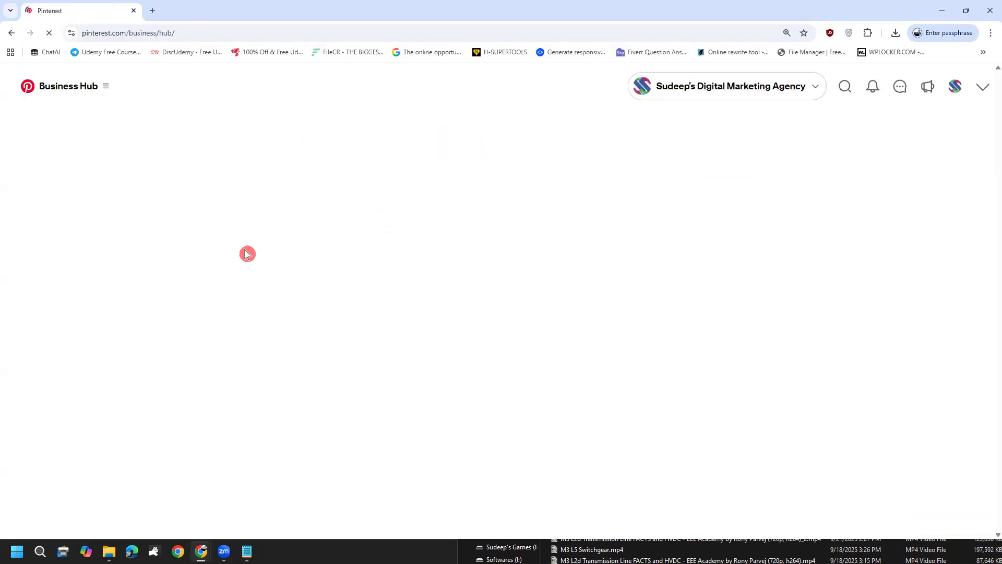
click(951, 87)
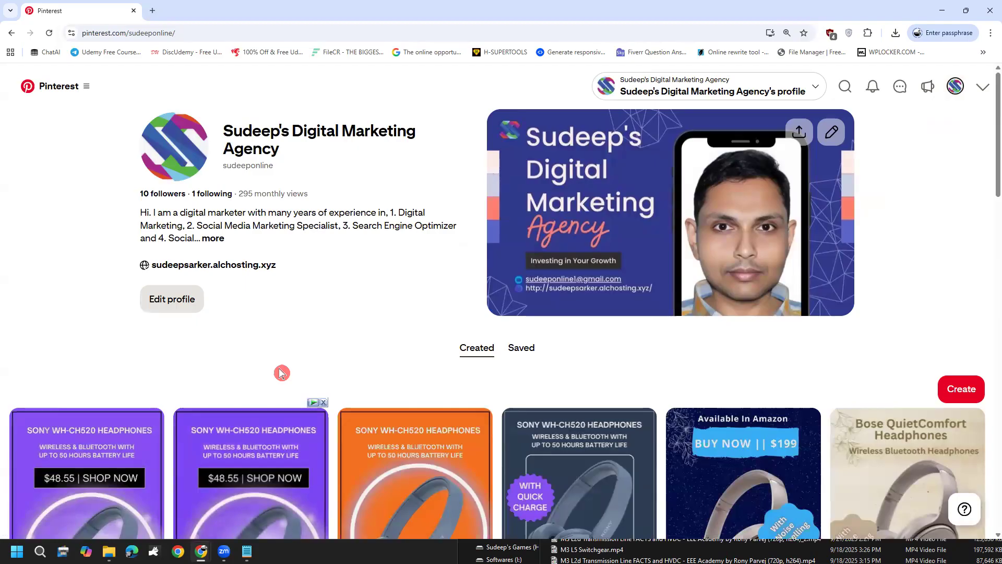
scroll(282, 371, down, 5)
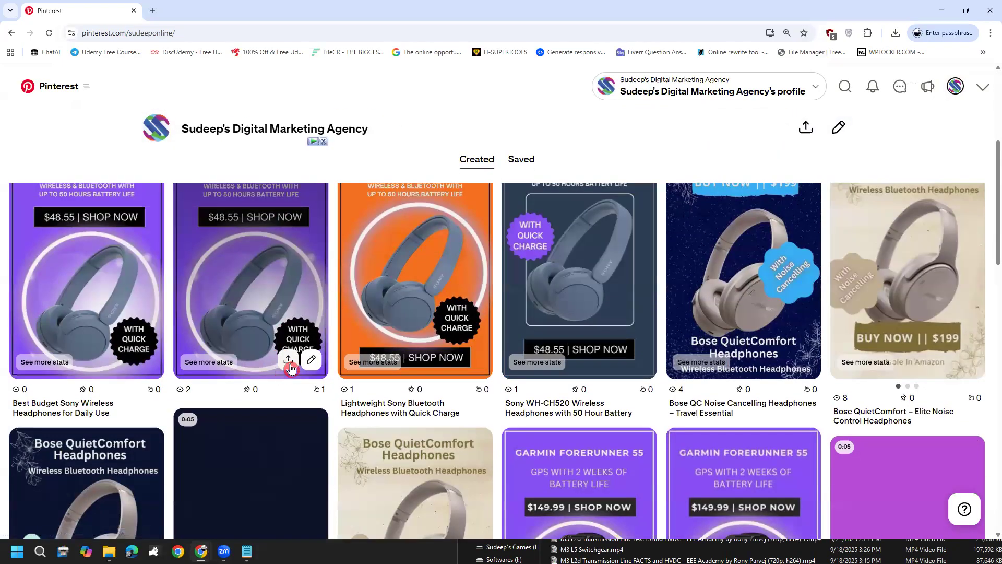
Bring up the Video downloads folder window, move it fully into view and close it.
click(109, 551)
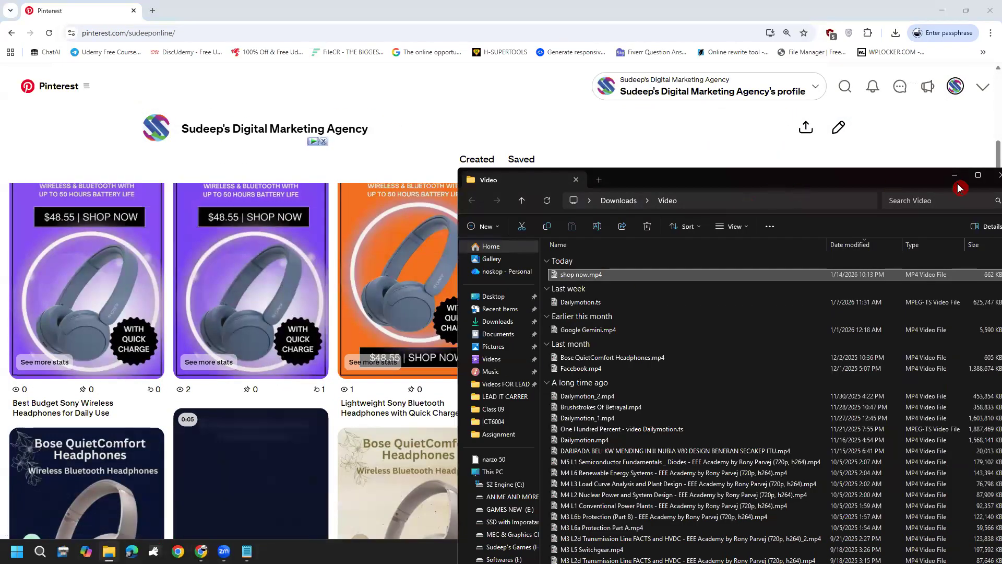
drag(907, 178, 710, 168)
click(804, 167)
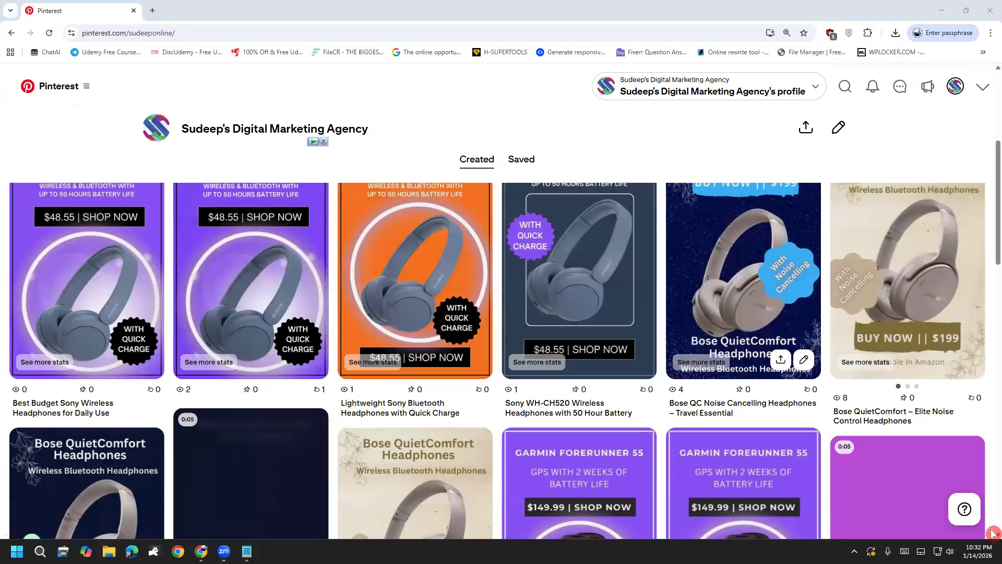
Show the desktop, open the Presentations folder and maximize its window.
scroll(806, 360, down, 1)
click(1001, 560)
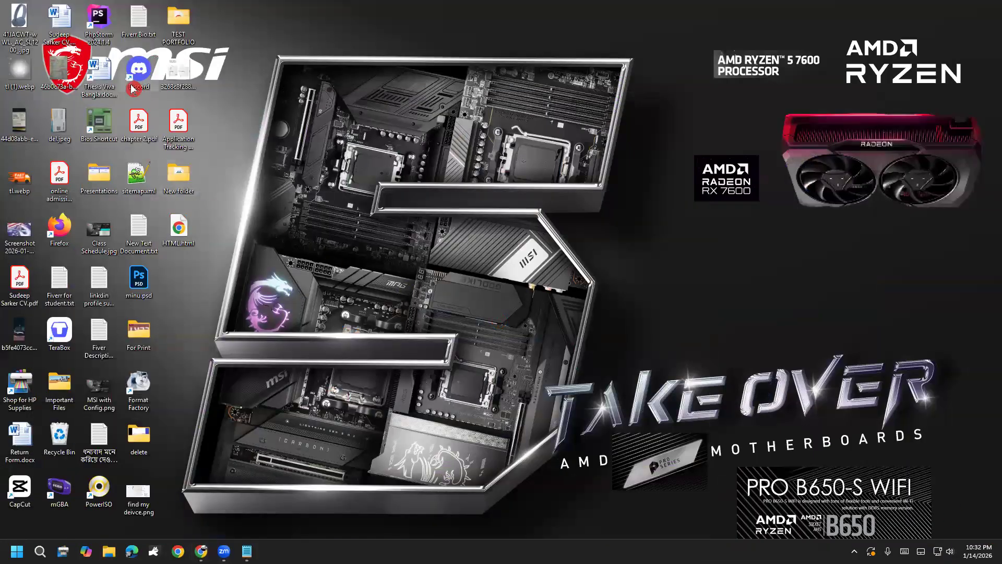
double_click(97, 175)
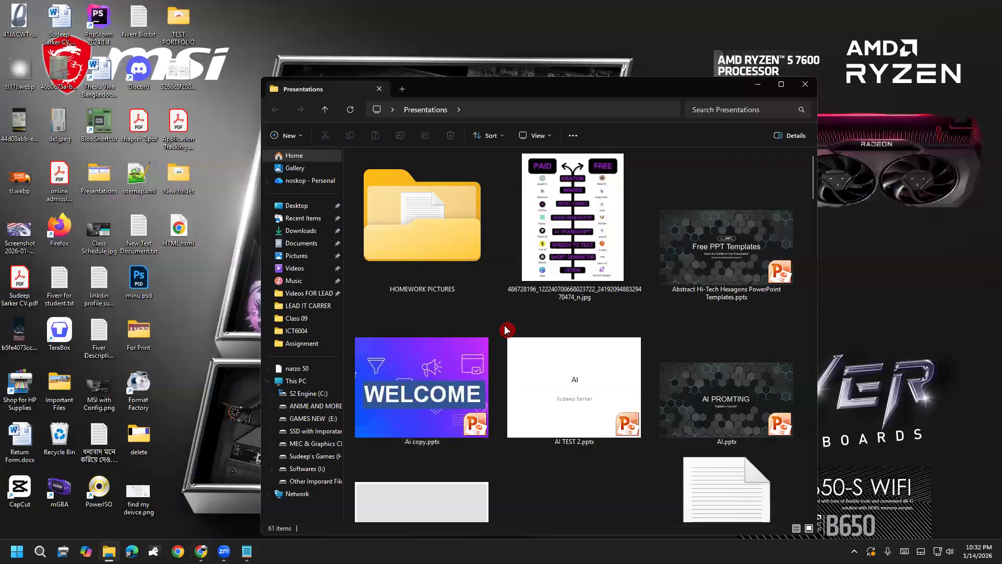
click(788, 93)
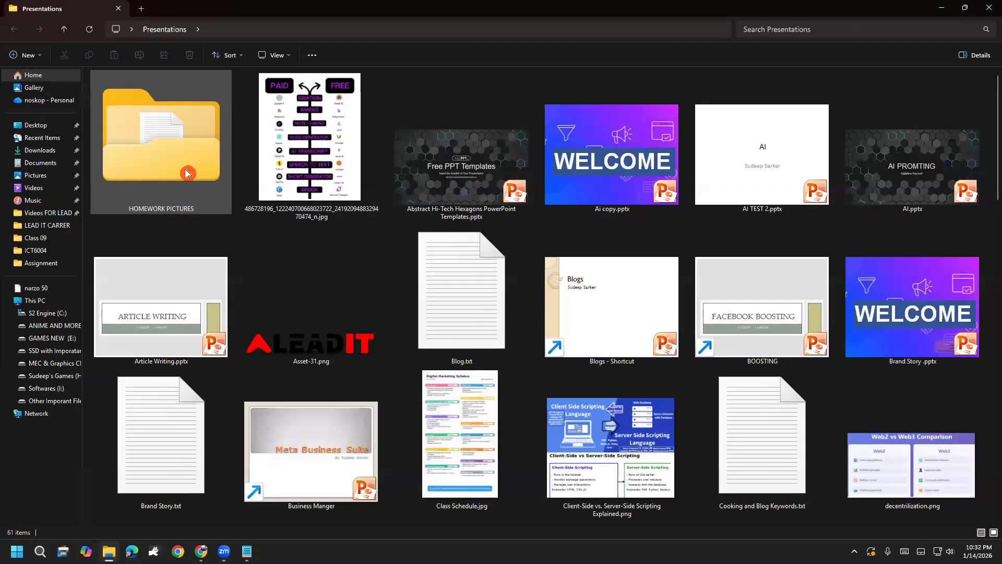
Open the Introduction To Pinterest presentation from the Presentations folder and look through its slides.
scroll(291, 281, down, 5)
click(290, 281)
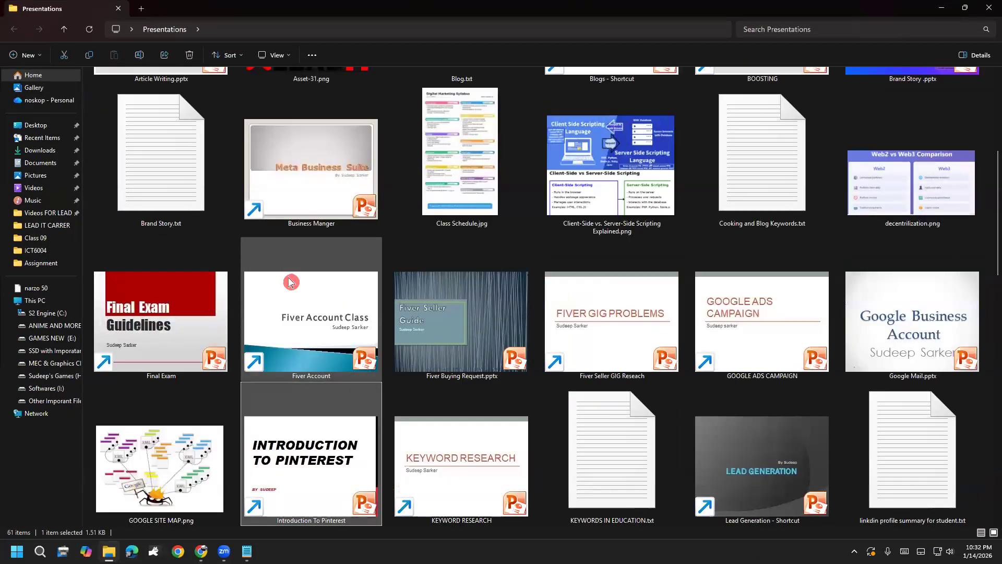
click(369, 473)
double_click(369, 474)
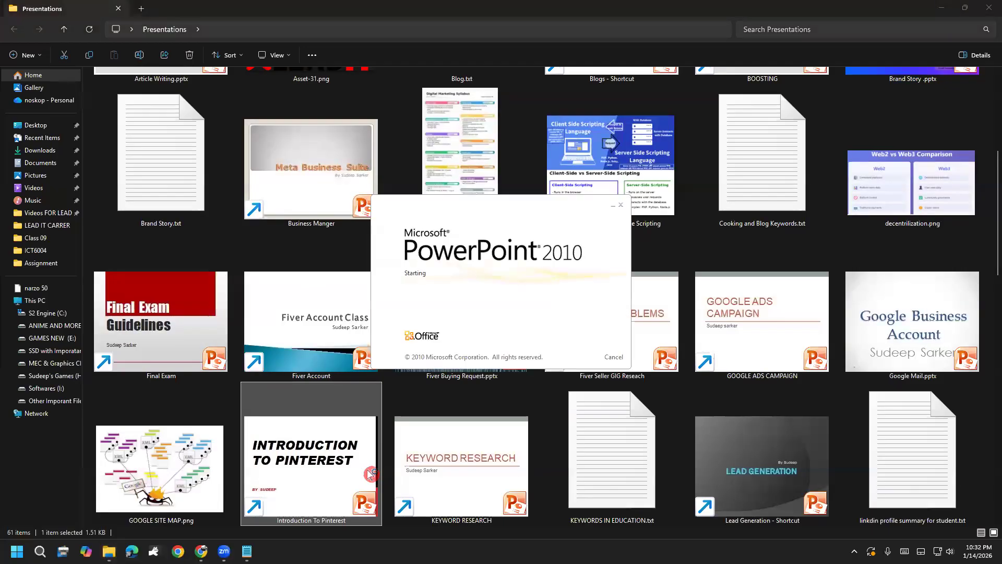
scroll(102, 367, down, 5)
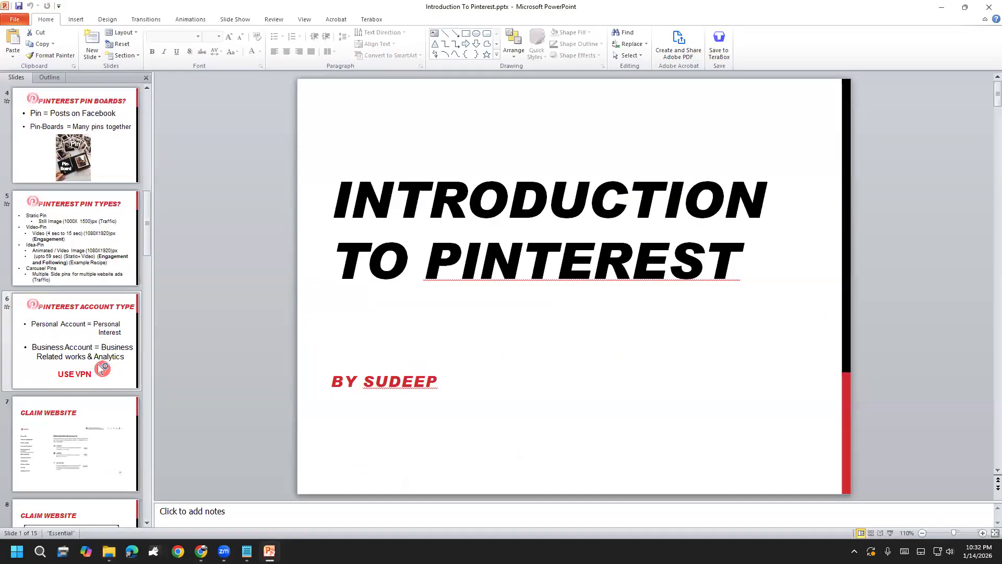
click(68, 271)
Close the presentation and the Presentations folder, and return to the agency's Pinterest profile in Chrome.
click(990, 7)
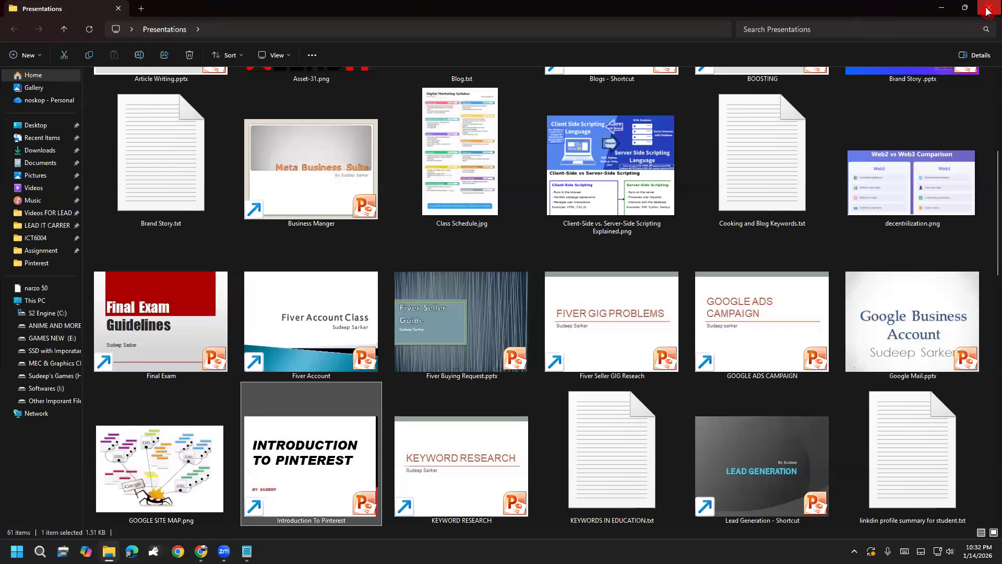
click(987, 10)
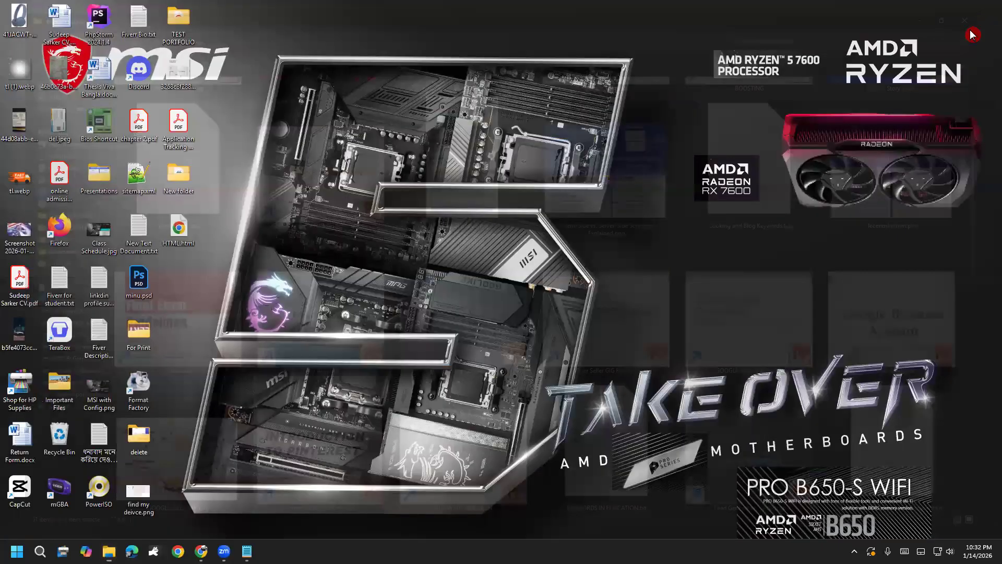
click(236, 522)
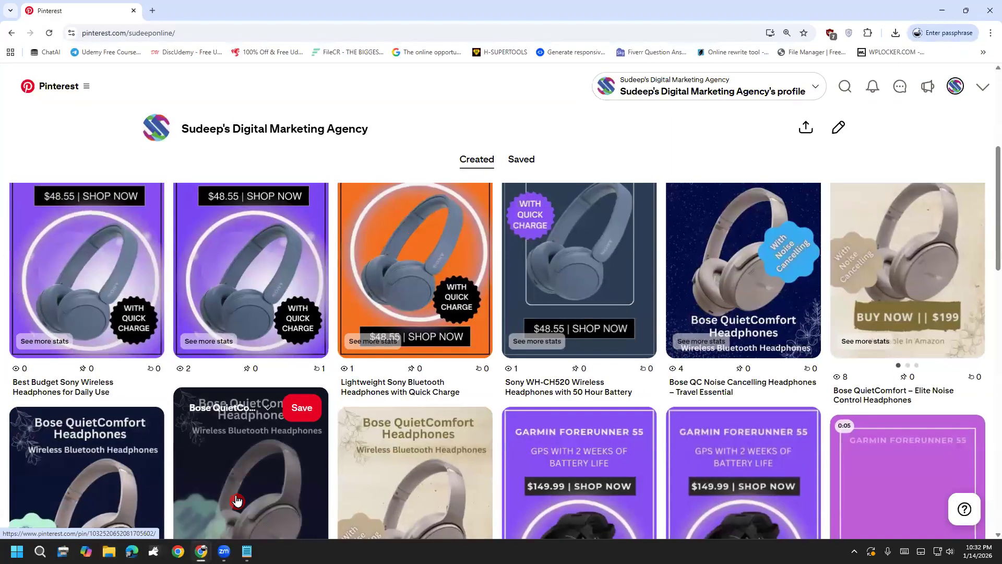
scroll(235, 501, up, 5)
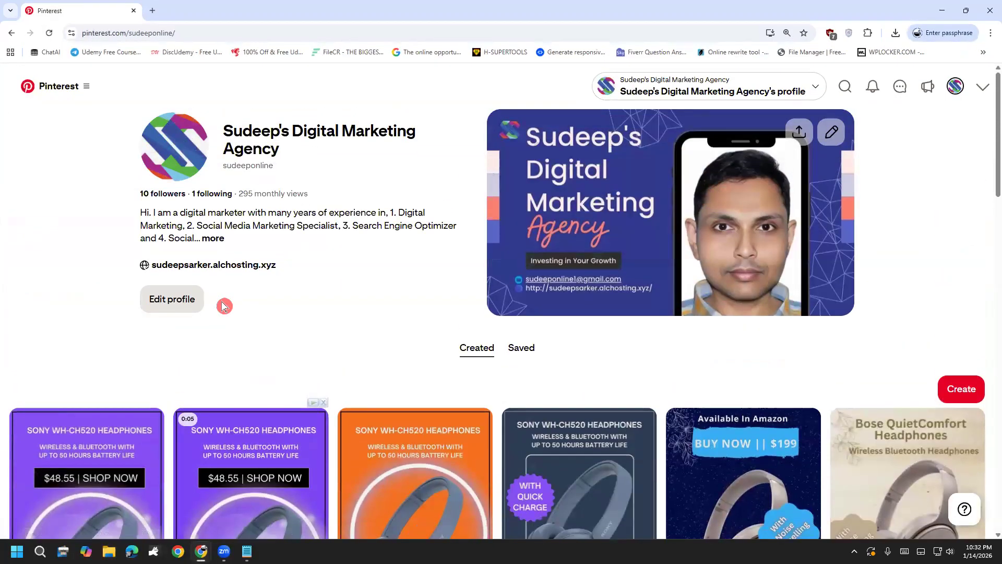
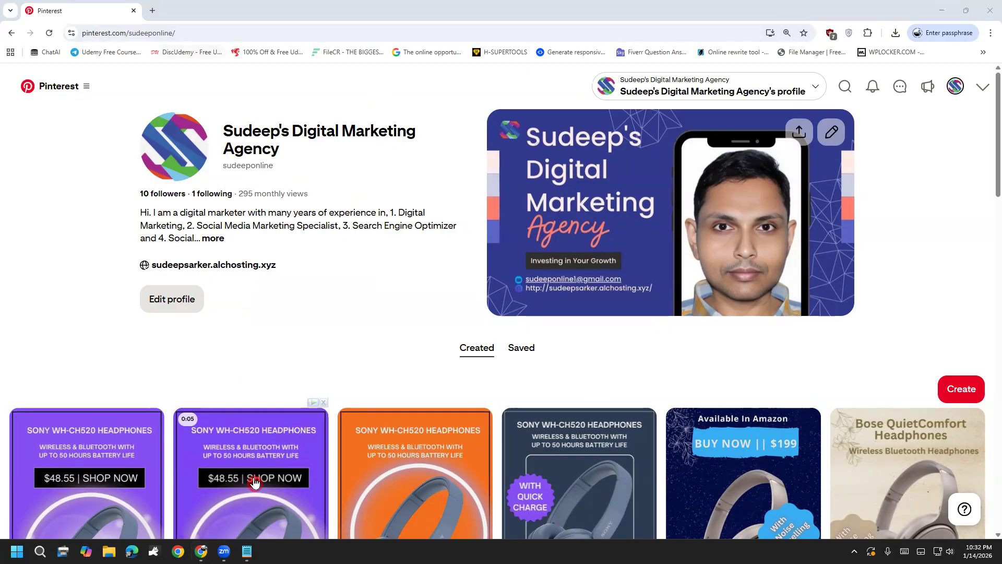
Load the Sony WH-CH520 Pinterest SEO chat of ChatGPT in a new tab and return to the Pinterest tab.
click(201, 552)
click(152, 11)
text(c)
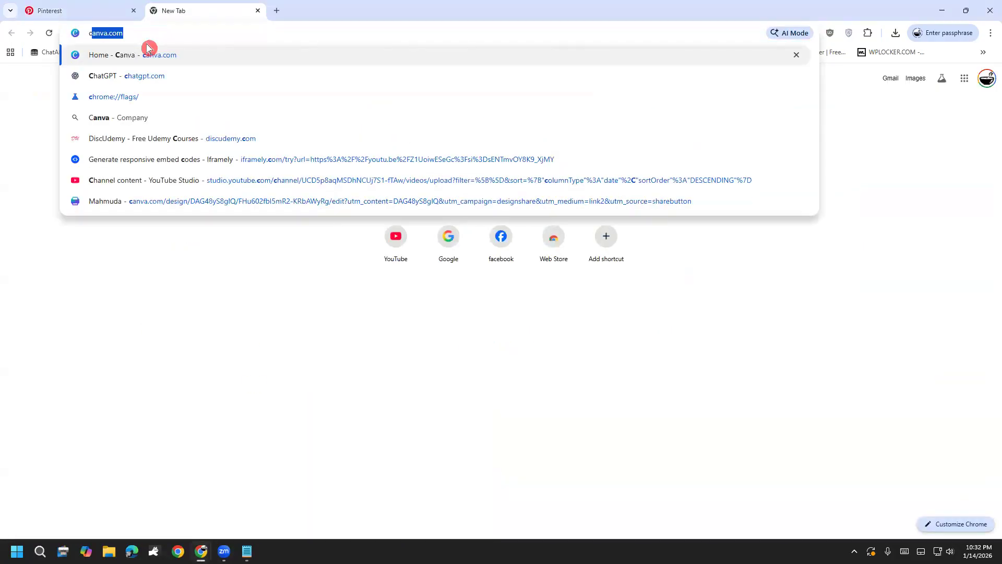
click(154, 75)
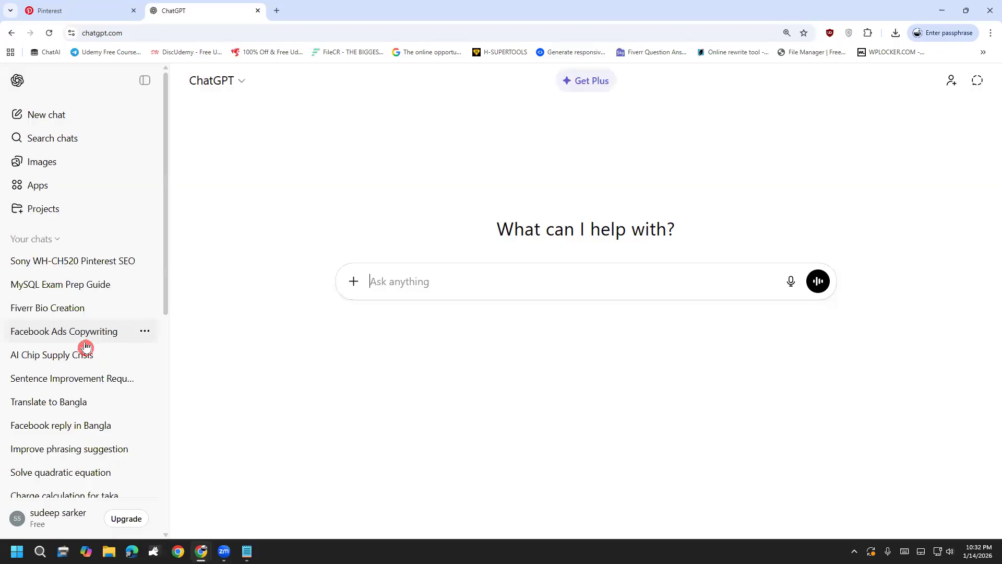
click(83, 9)
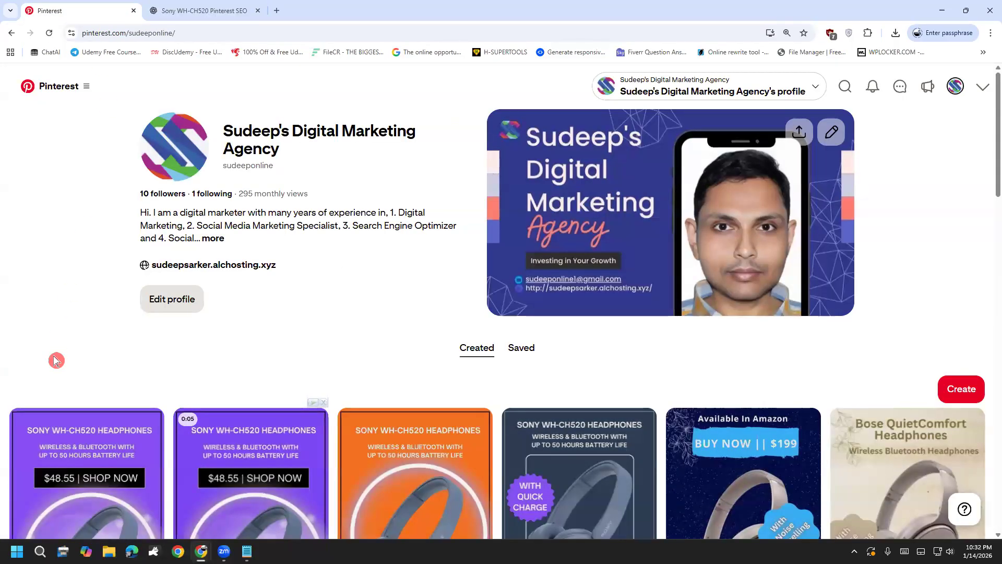
Look over the Pinterest main menu's options and the created pins on the agency's profile.
click(77, 93)
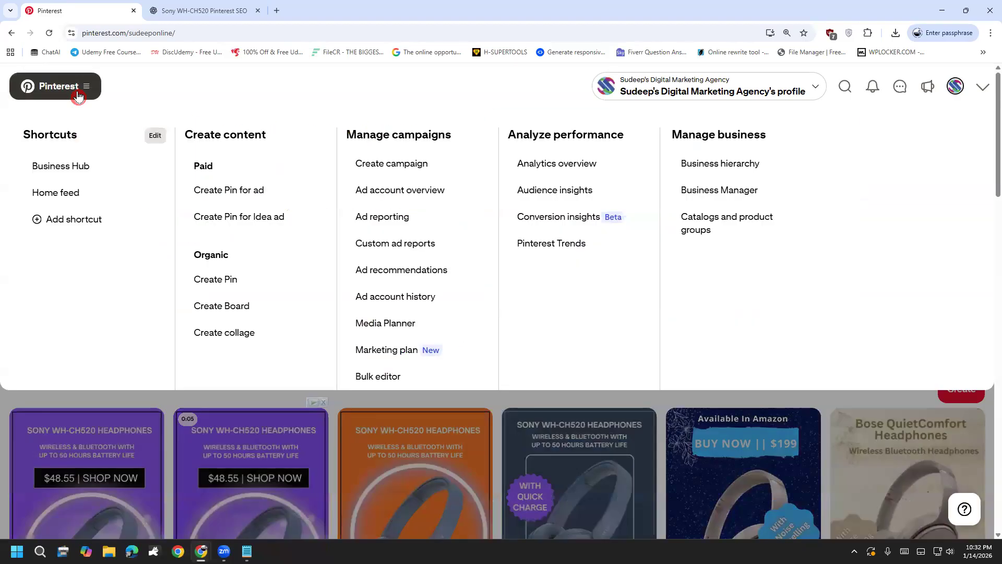
click(77, 97)
scroll(24, 339, down, 5)
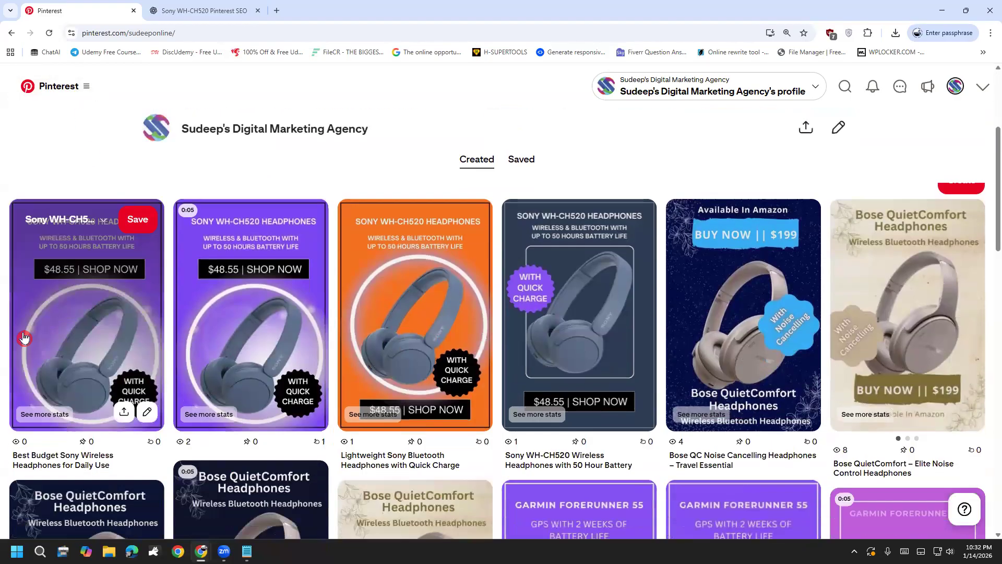
scroll(23, 337, up, 2)
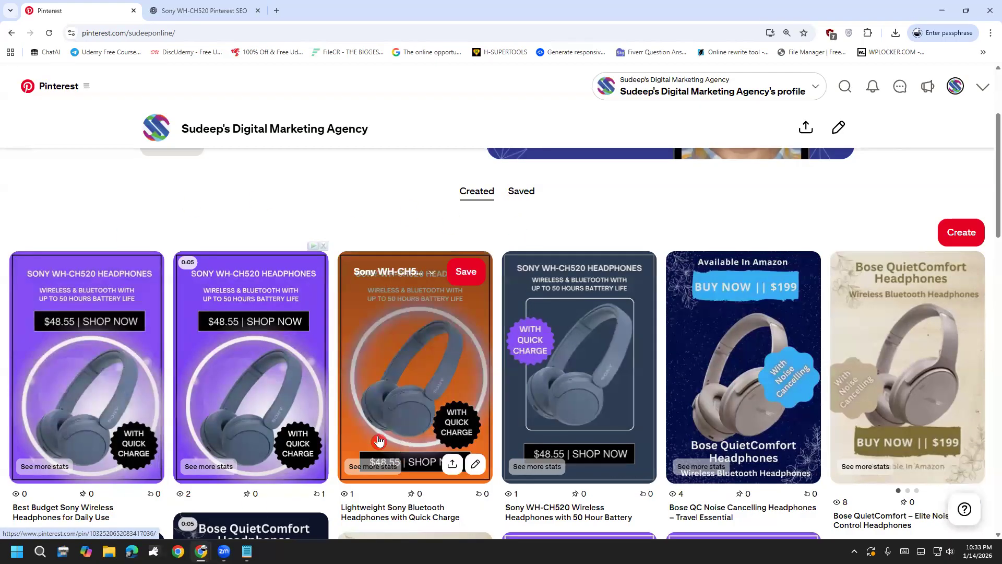
scroll(52, 329, down, 1)
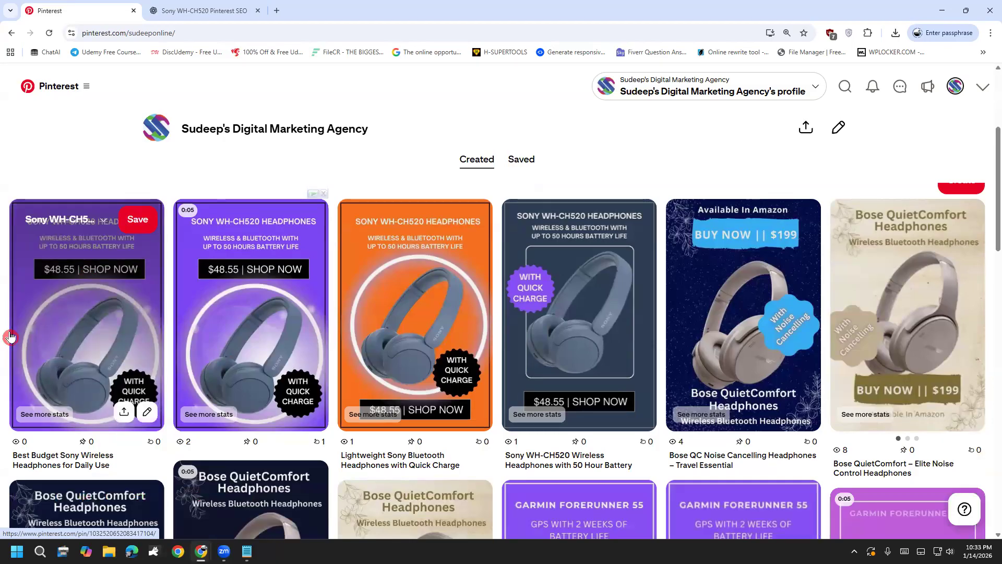
scroll(10, 337, up, 5)
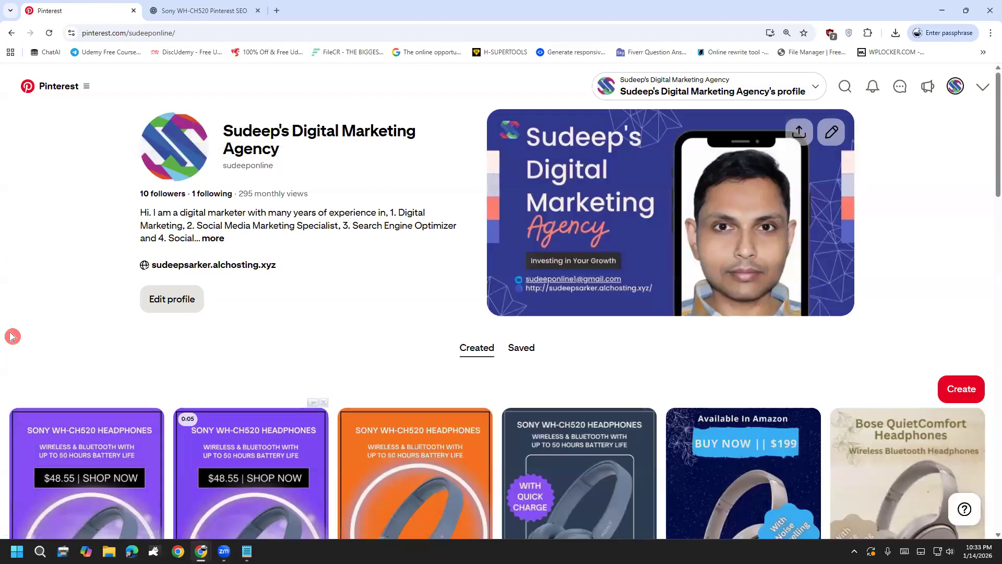
scroll(10, 337, down, 3)
scroll(10, 336, up, 3)
Mark the Pinterest main menu on screen with a freehand red box and check marks, and clear the markings.
mouse_move(109, 69)
mouse_down()
mouse_move(26, 67)
mouse_move(5, 121)
mouse_up()
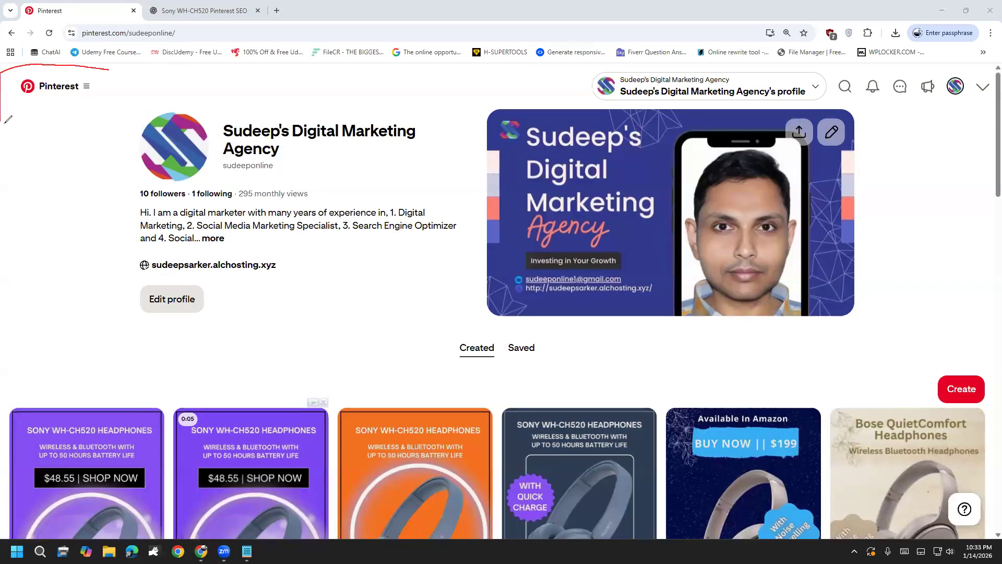
mouse_move(91, 90)
mouse_down()
mouse_move(107, 108)
mouse_move(218, 56)
mouse_up()
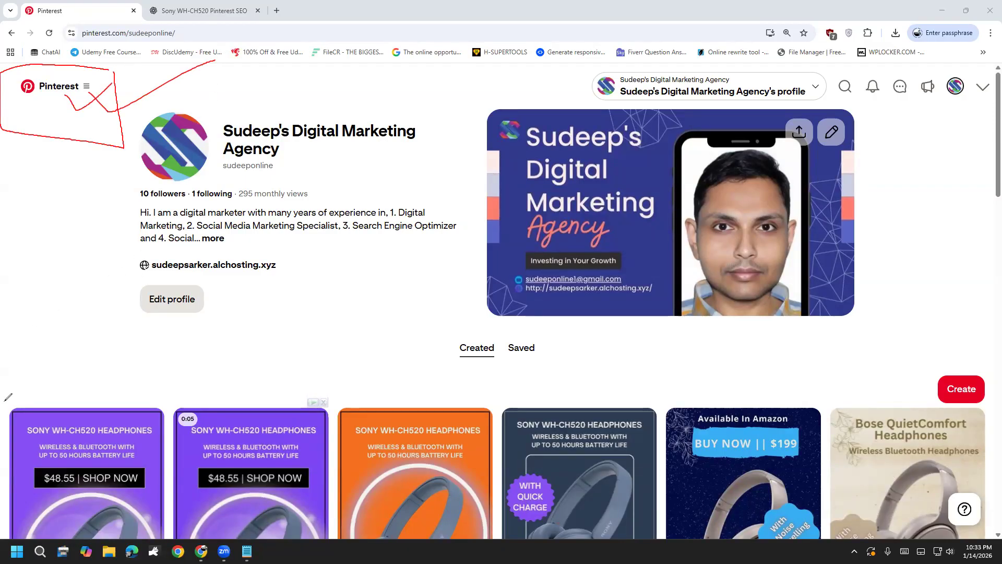
click(50, 360)
Start a new Pin for ad and upload shop now.jpg from Downloads as its image.
click(71, 92)
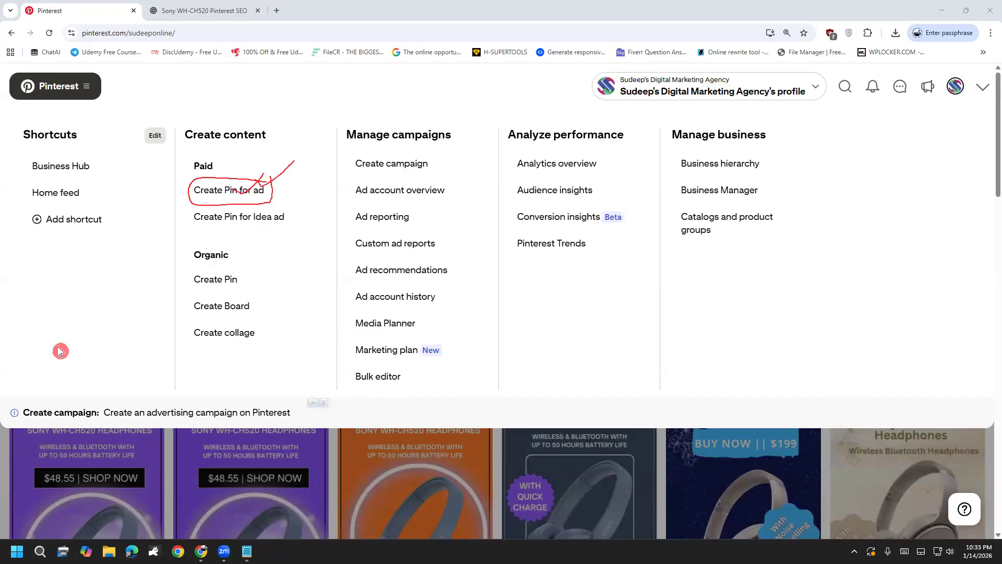
key(Escape)
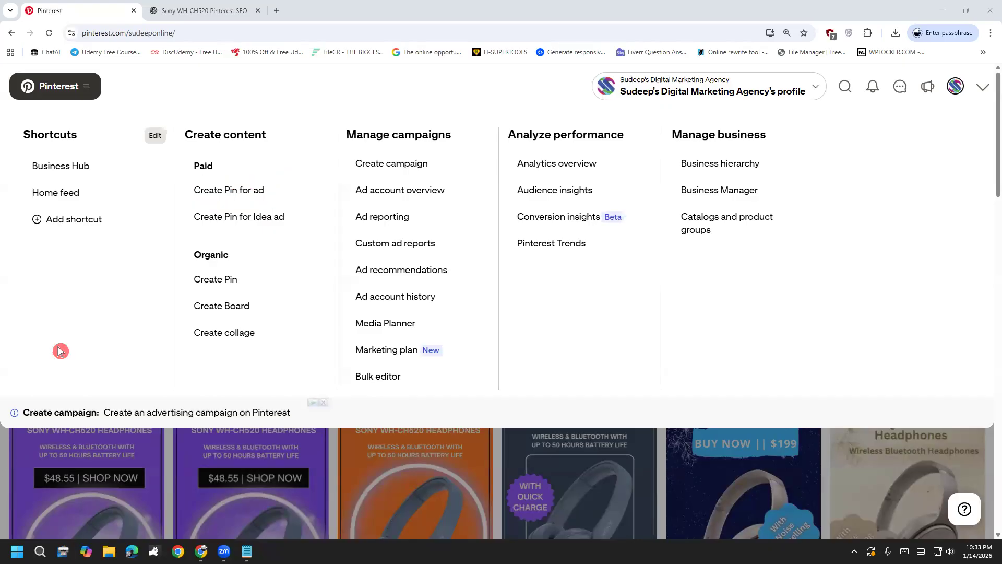
click(249, 190)
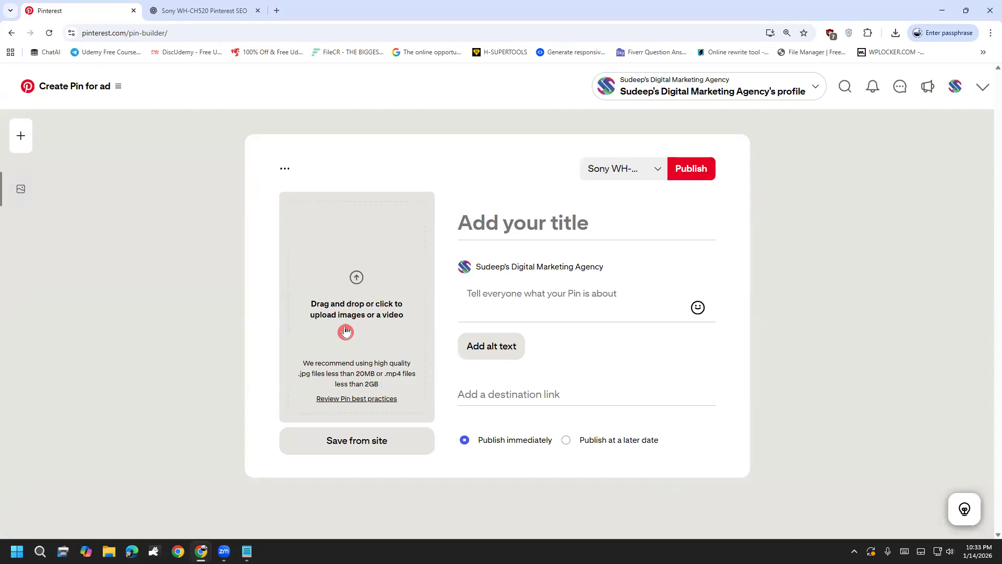
click(311, 361)
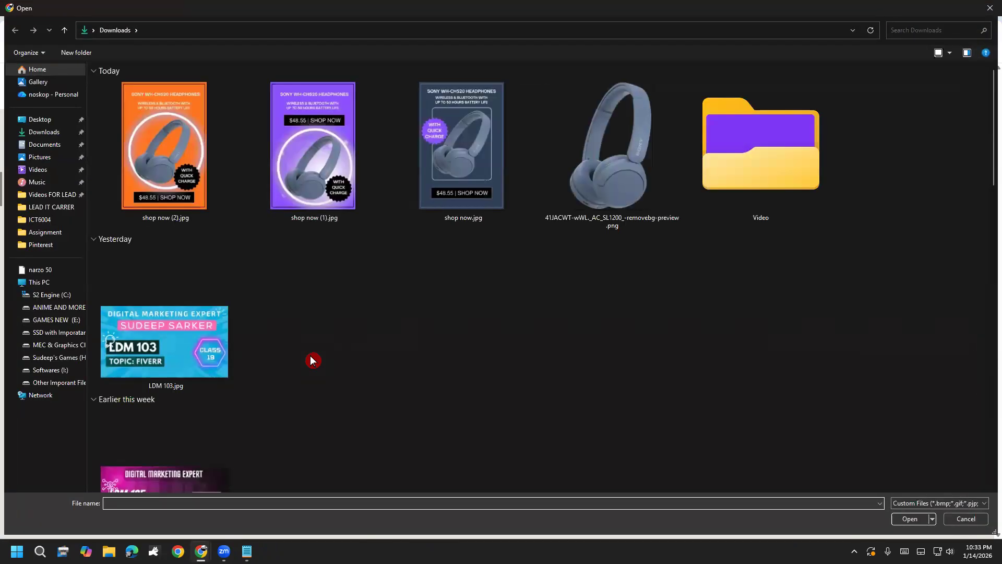
double_click(460, 173)
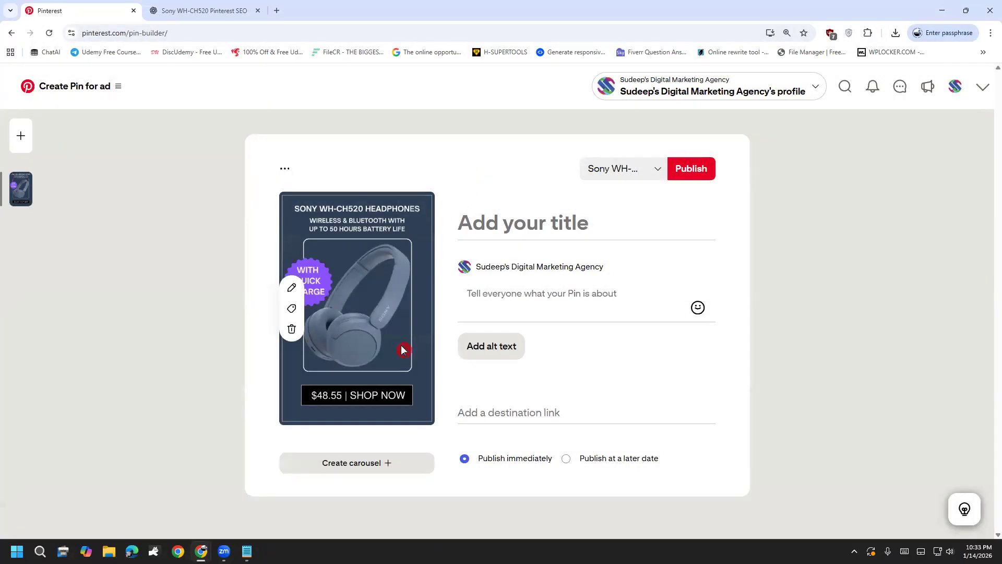
Ask ChatGPT in the Sony WH-CH520 Pinterest SEO chat for three more unique names and descriptions.
click(191, 23)
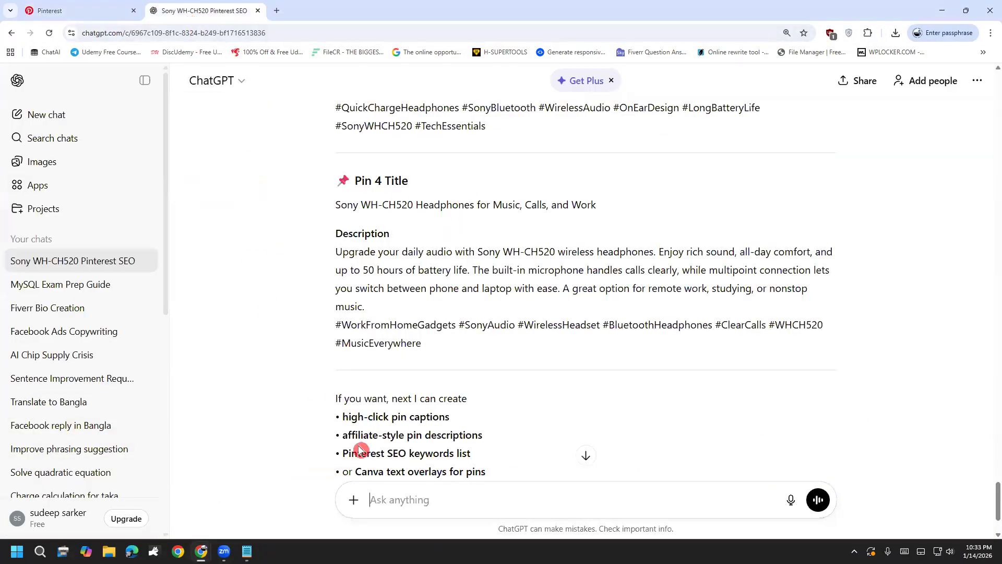
click(427, 503)
text(ma)
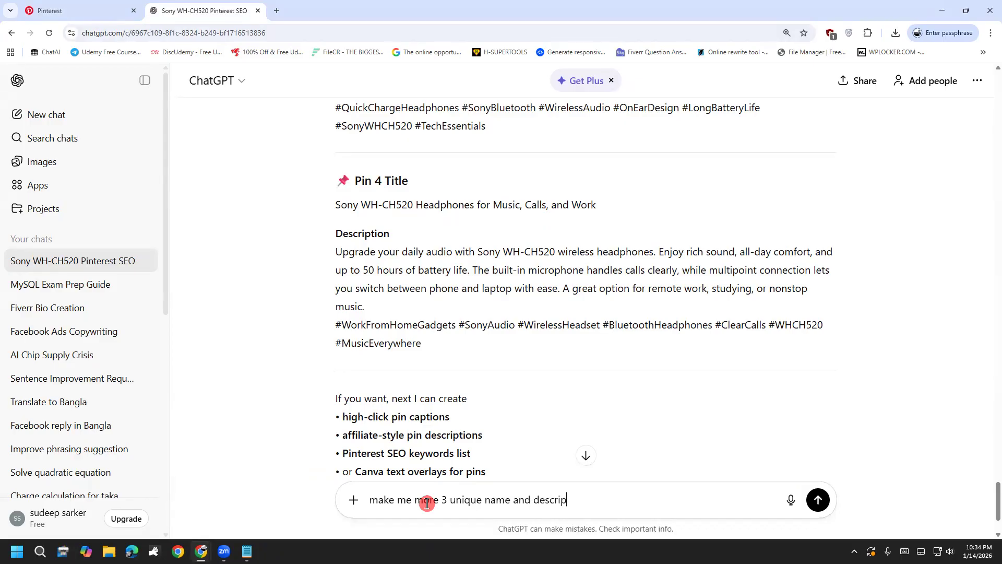
key(Return)
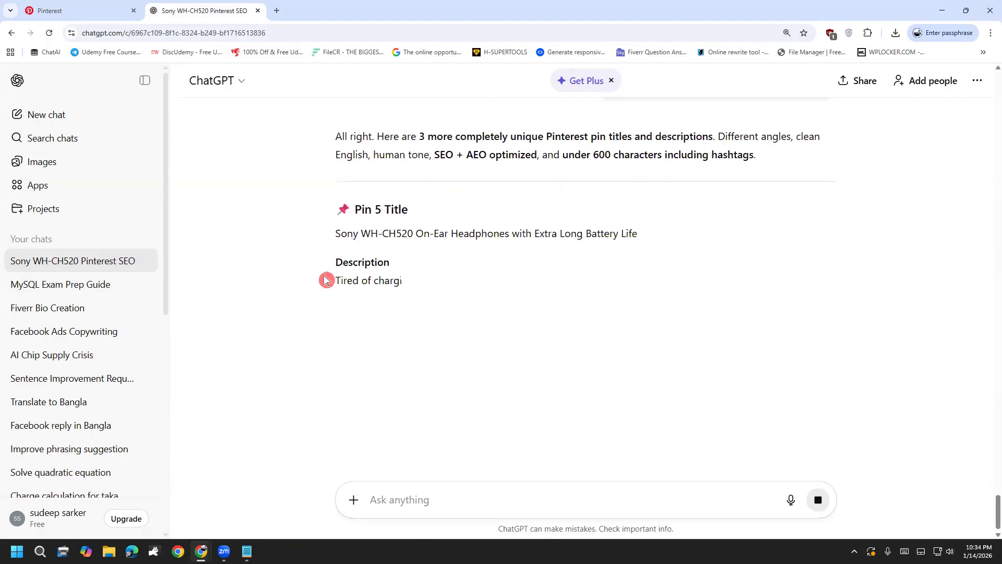
Copy the Pin 5 title from ChatGPT, "Sony WH-CH520 On-Ear Headphones with Extra Long Battery Life", into the pin's title.
drag(335, 238, 635, 233)
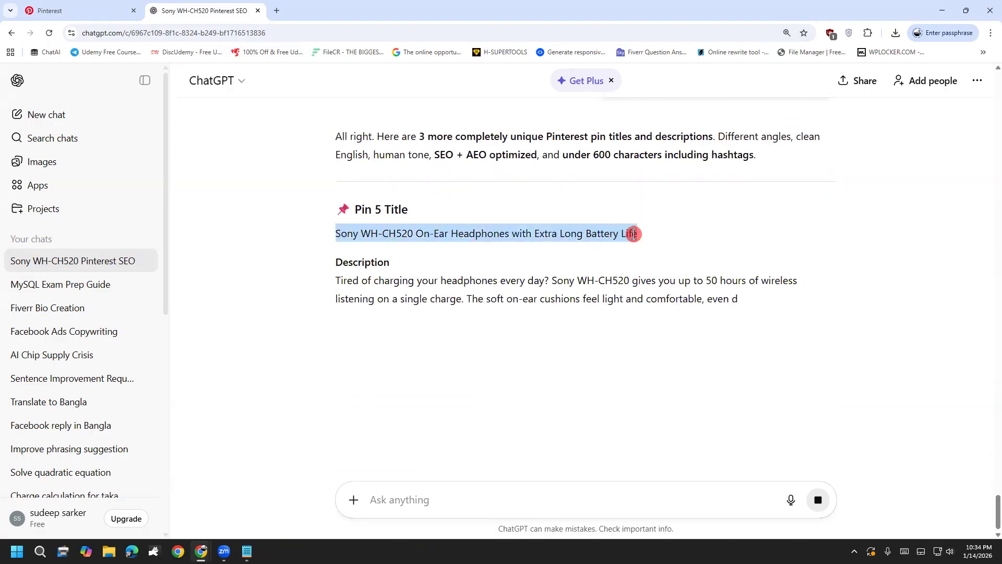
right_click(613, 233)
click(626, 250)
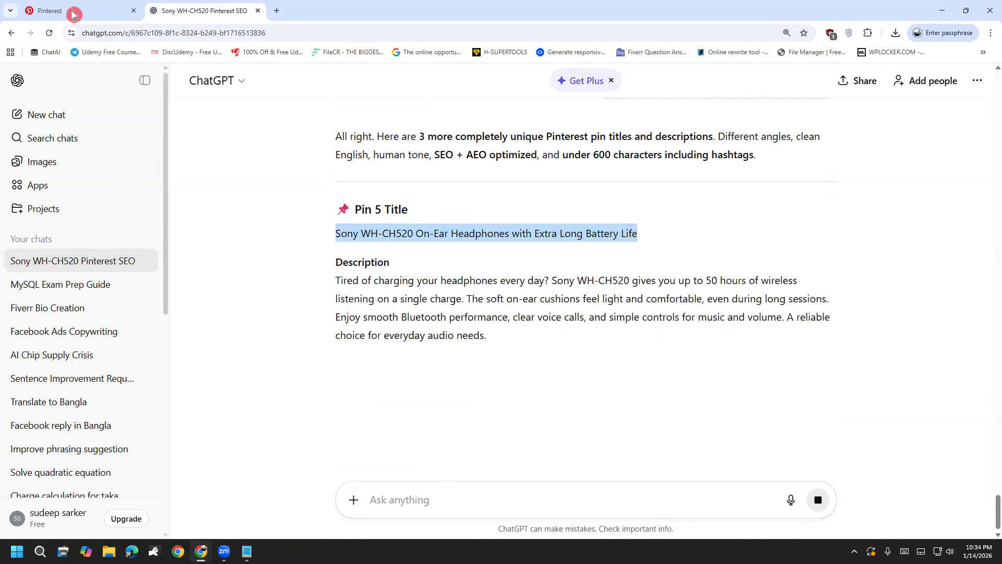
click(75, 8)
click(466, 226)
key(ctrl+v)
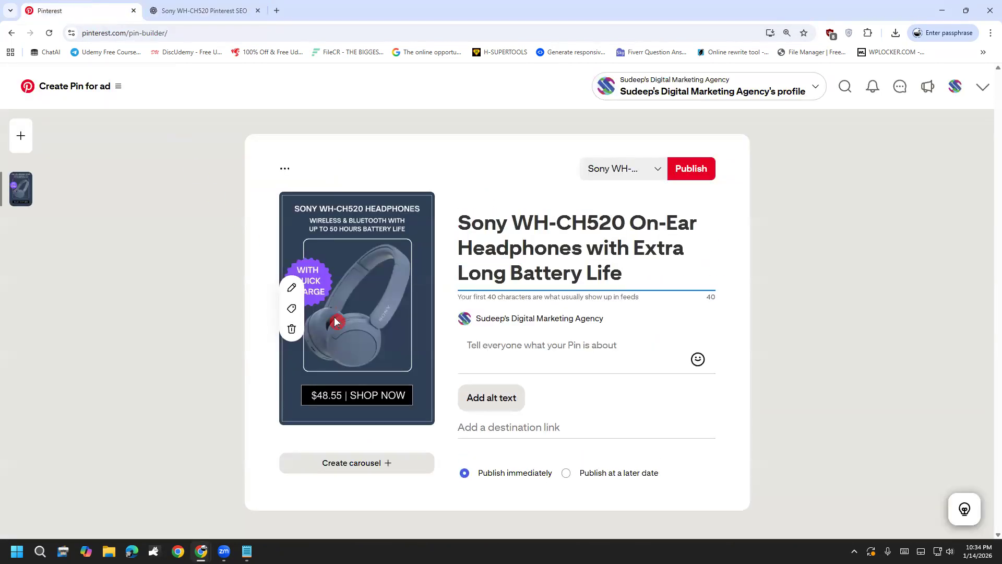
Copy the address of the Amazon Sony WH-CH520 product page into the pin's destination link.
click(524, 433)
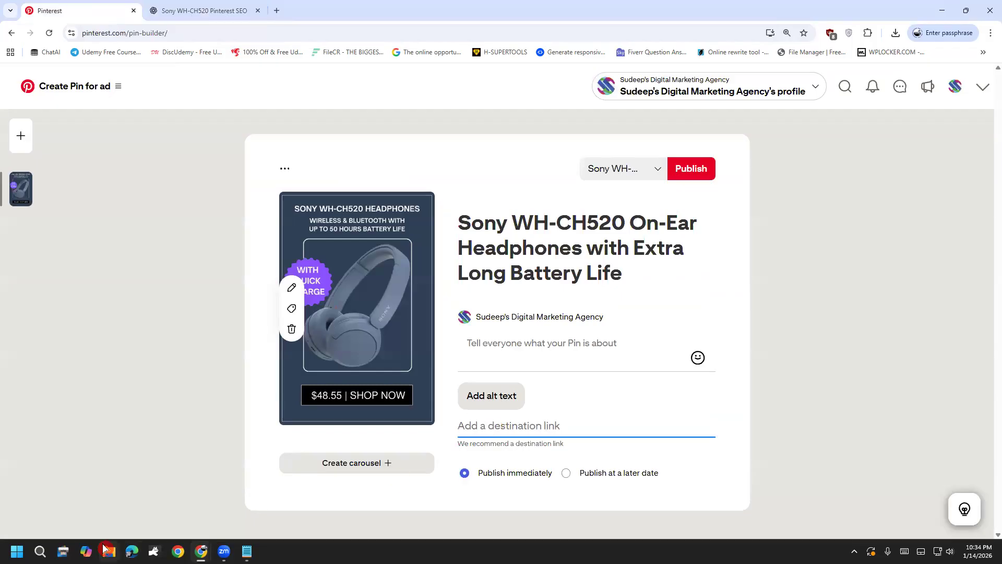
mouse_move(201, 551)
click(144, 493)
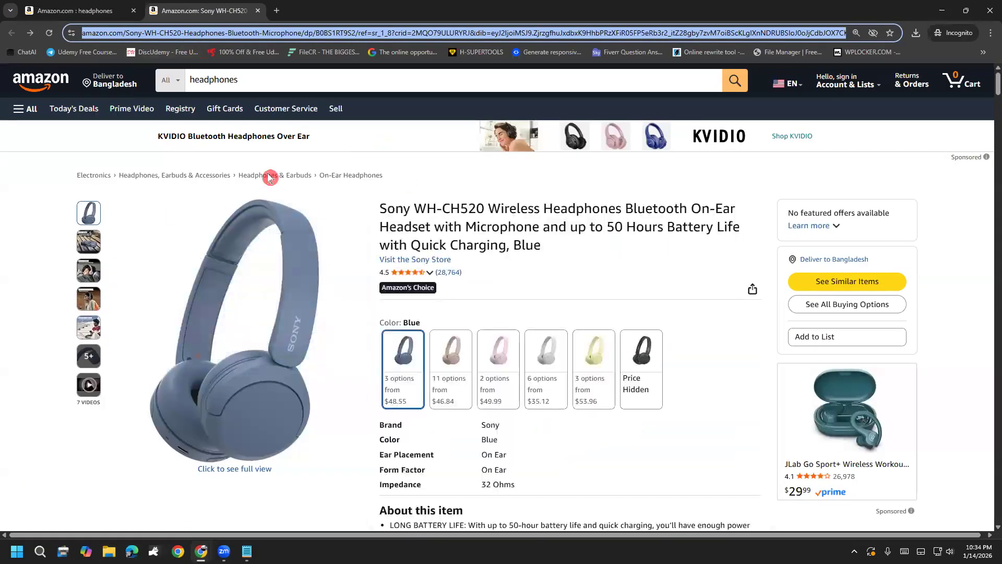
mouse_move(201, 552)
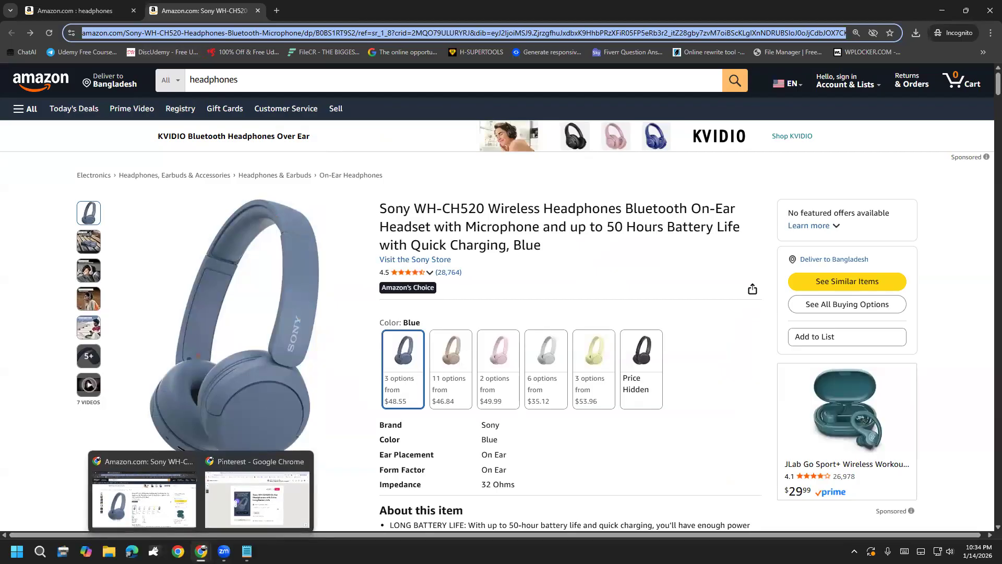
click(226, 512)
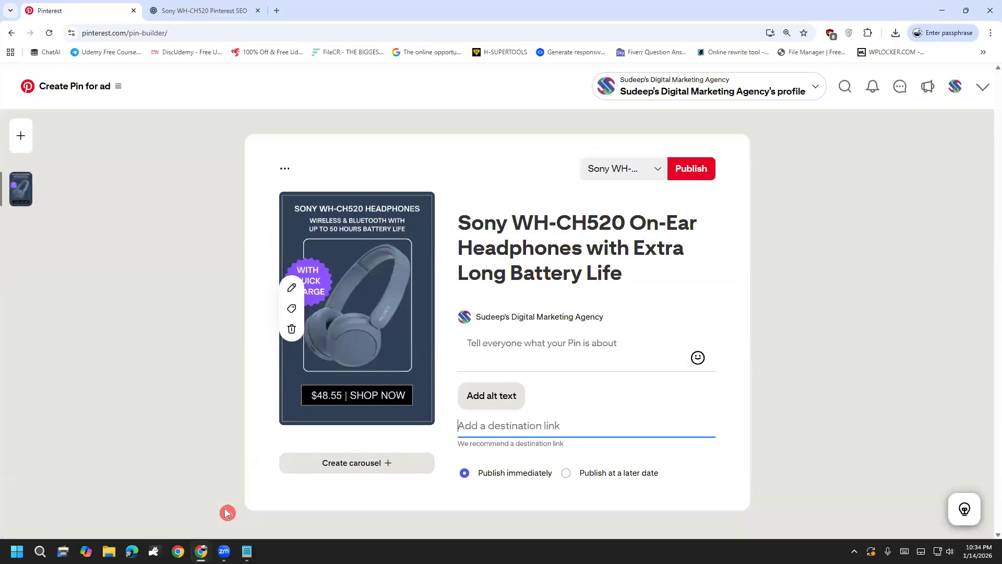
key(ctrl+v)
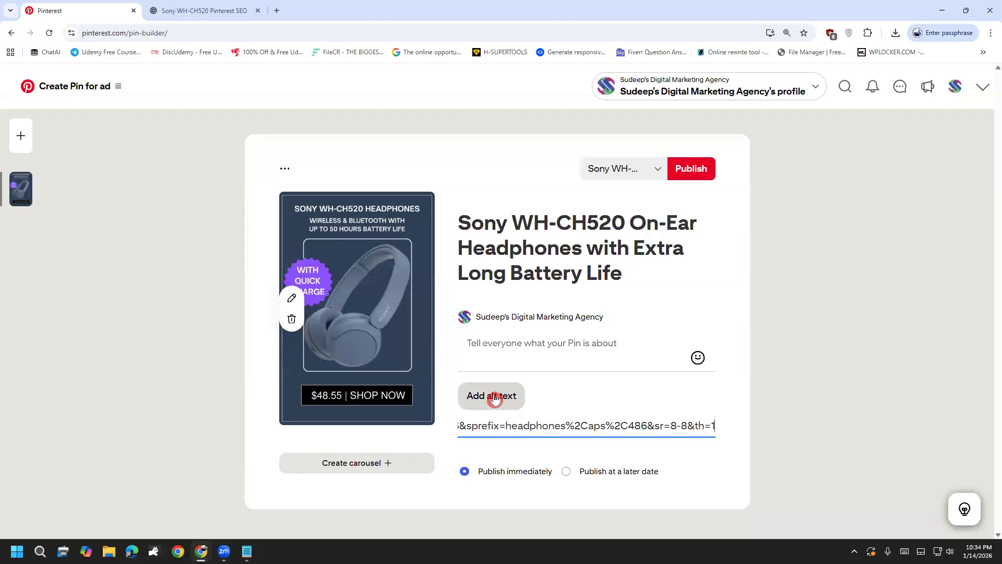
Add alt text to the pin by copying in its title, "Sony WH-CH520 On-Ear Headphones with Extra Long Battery Life".
drag(624, 273, 482, 229)
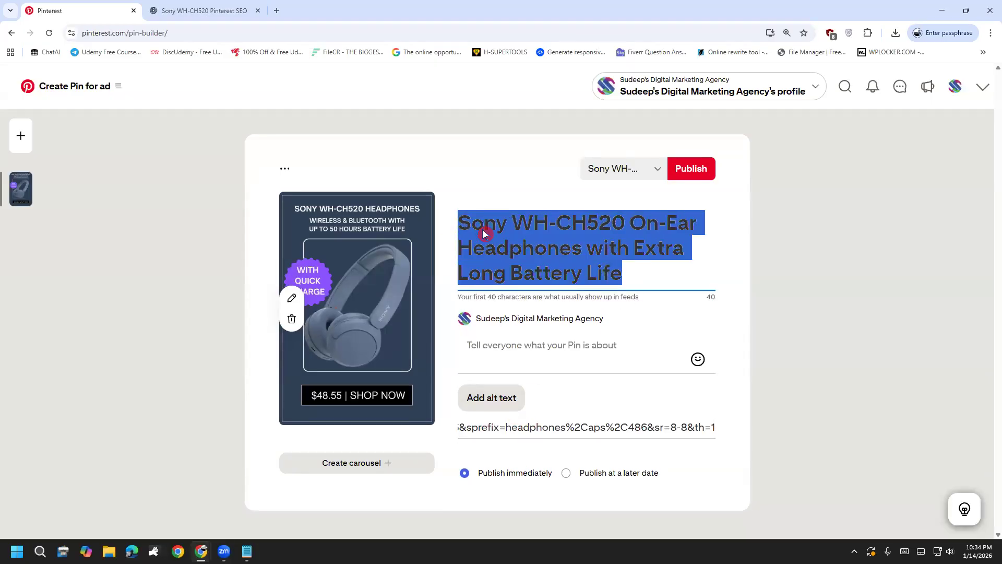
right_click(484, 233)
click(519, 291)
click(489, 396)
click(485, 396)
right_click(492, 388)
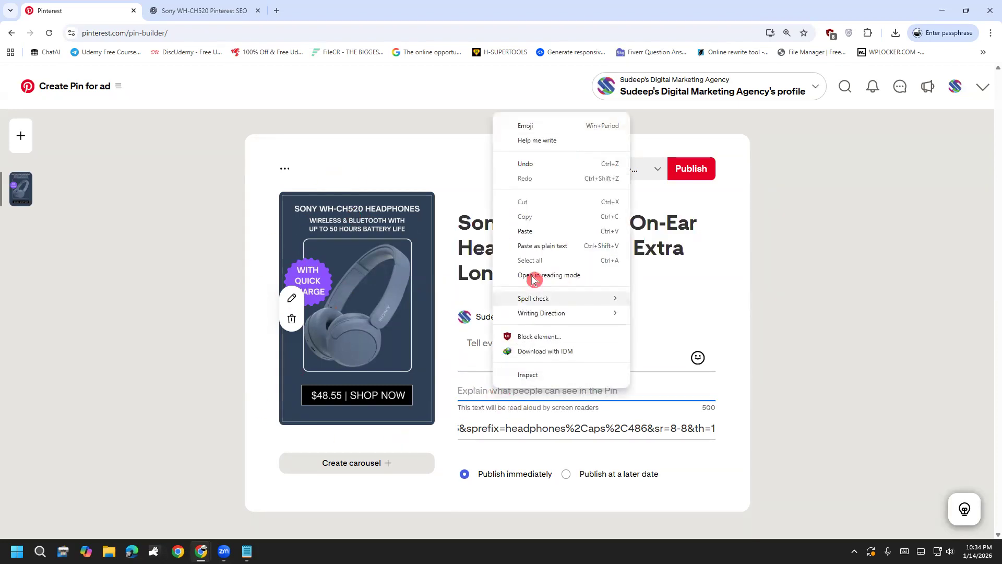
click(533, 231)
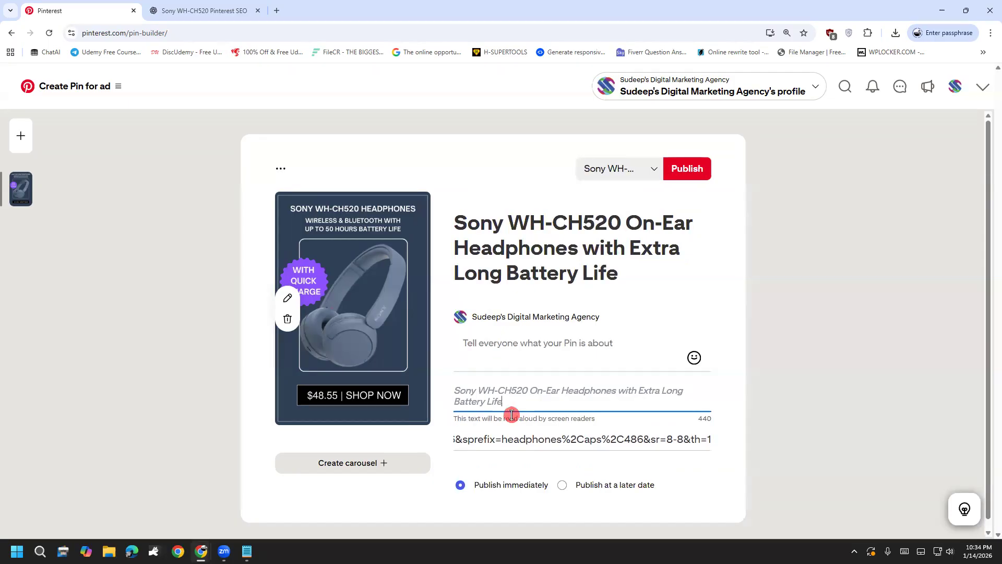
Copy the Pin 5 description with its hashtags from the ChatGPT chat into the pin's description.
click(476, 345)
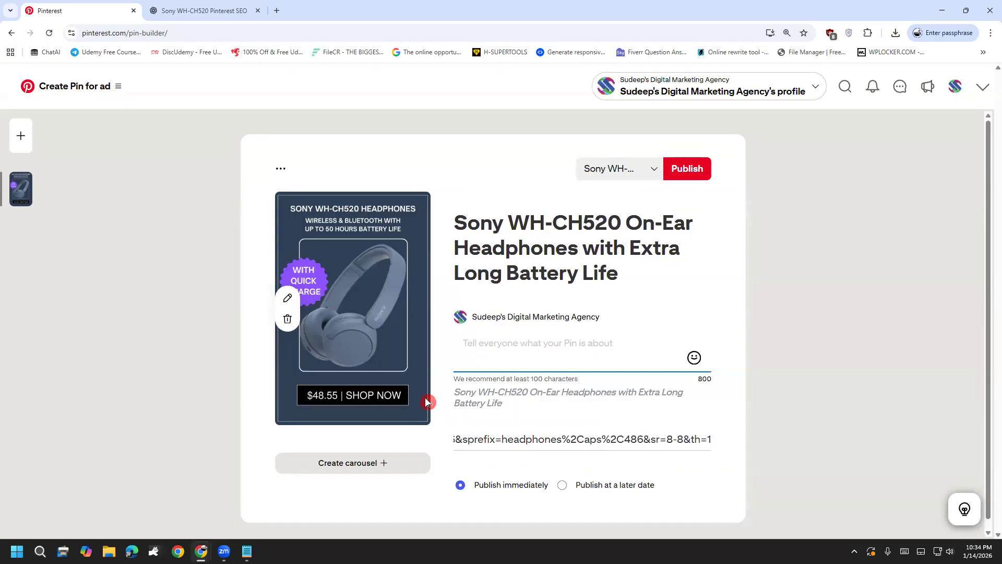
click(192, 16)
scroll(317, 369, up, 2)
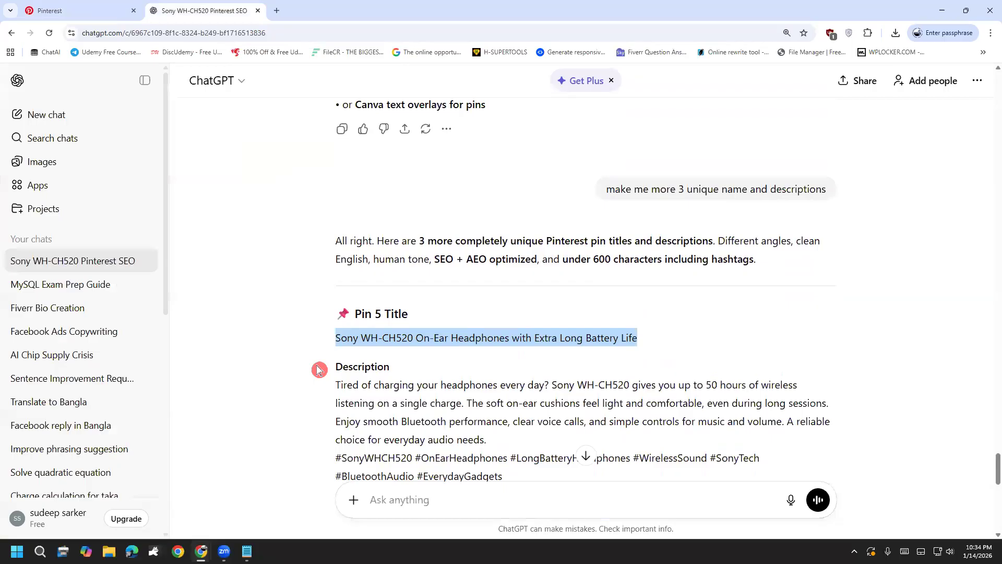
scroll(317, 369, down, 2)
drag(335, 280, 514, 382)
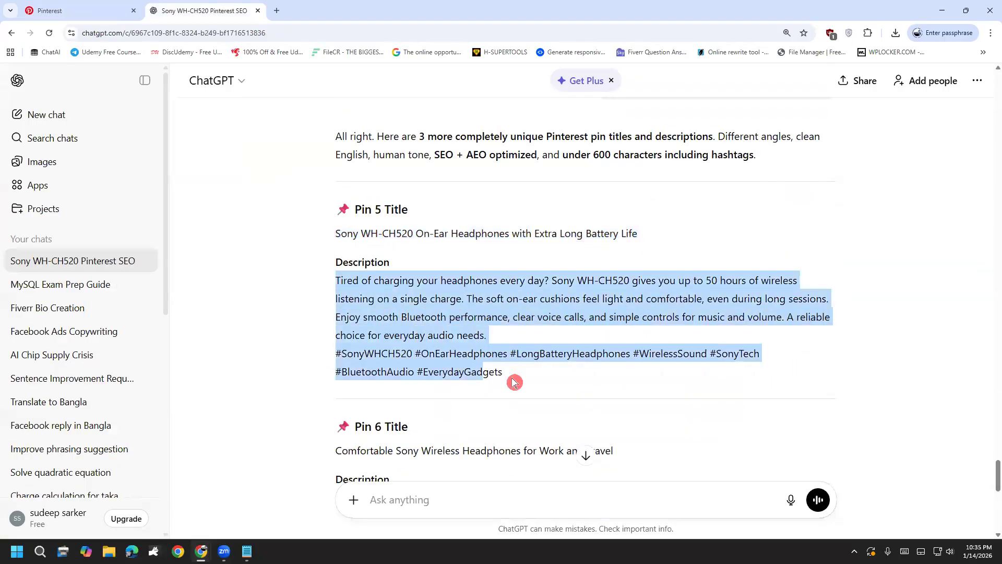
right_click(424, 316)
click(454, 327)
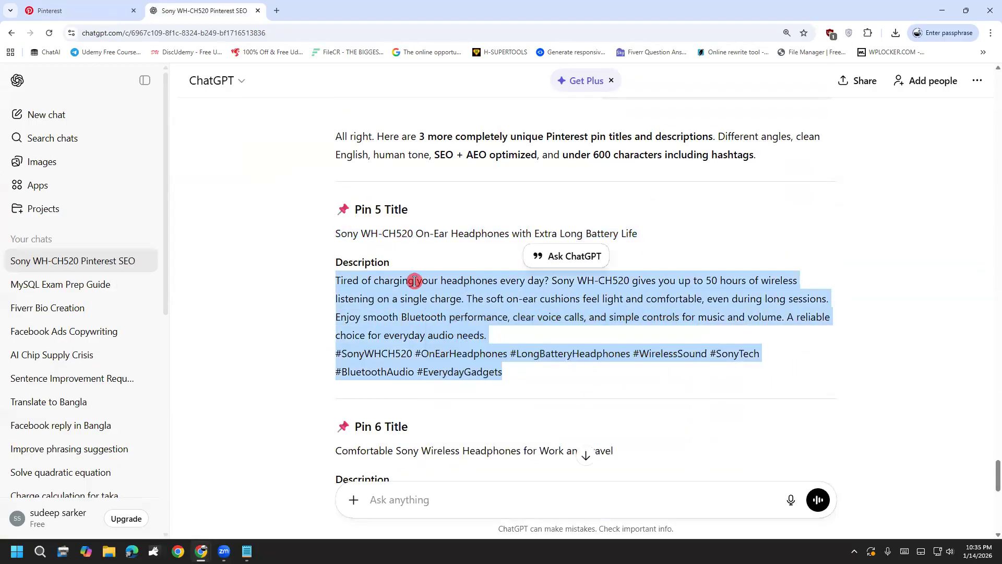
click(109, 15)
click(506, 342)
key(ctrl+v)
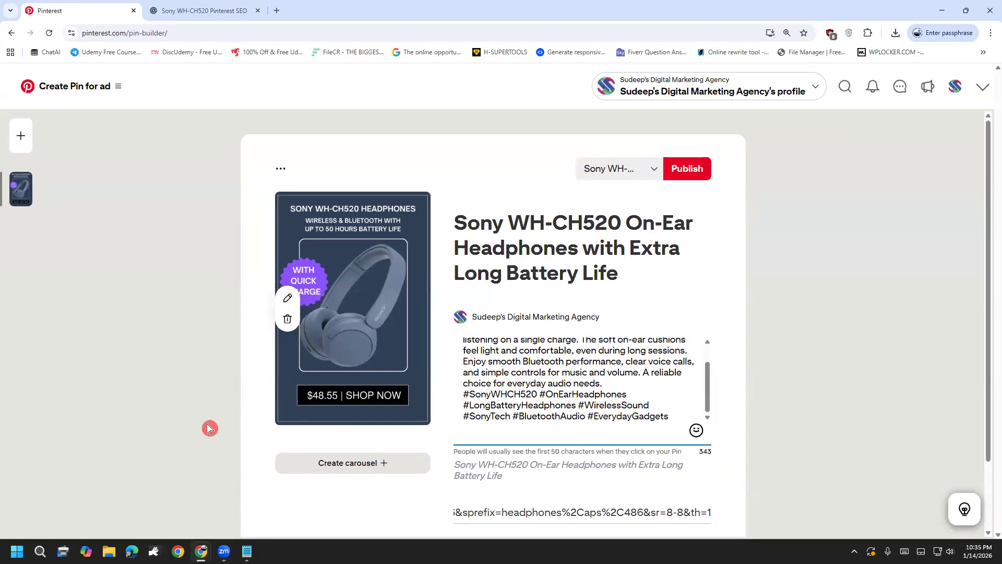
Turn the pin into a carousel with separate text and URL per image, and upload shop now (2).jpg from Downloads as the second image.
click(347, 463)
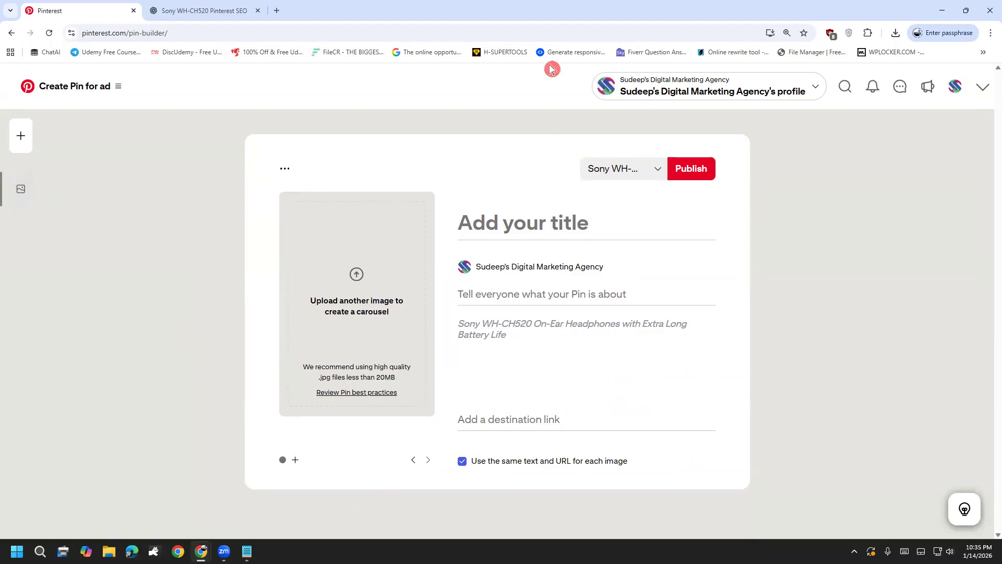
drag(458, 457, 486, 472)
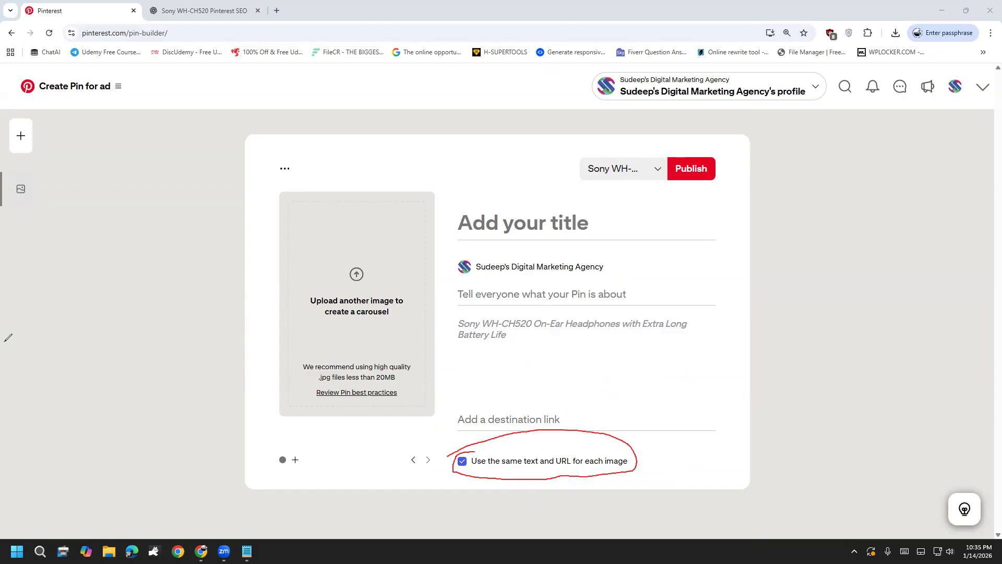
key(ctrl+z)
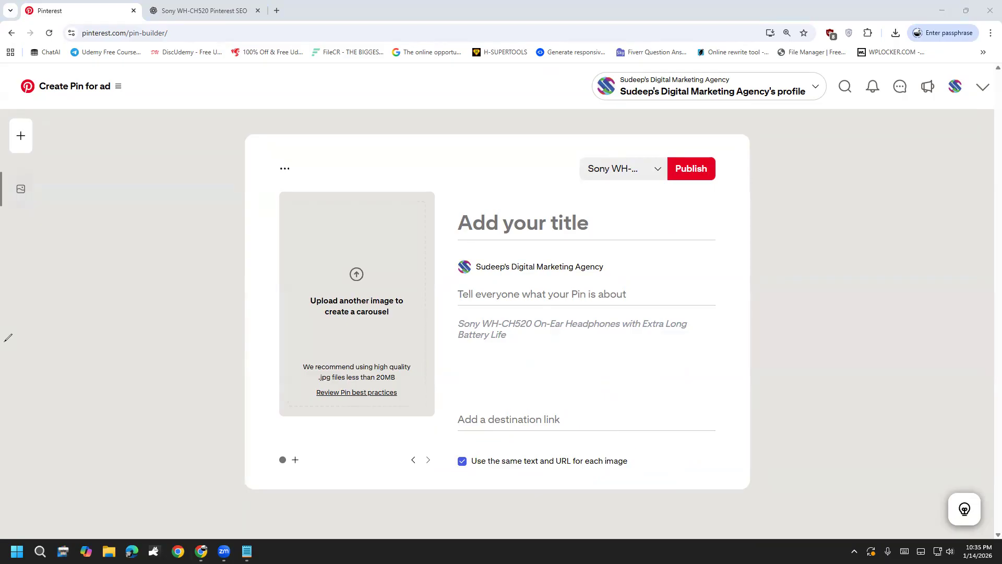
click(438, 521)
click(462, 462)
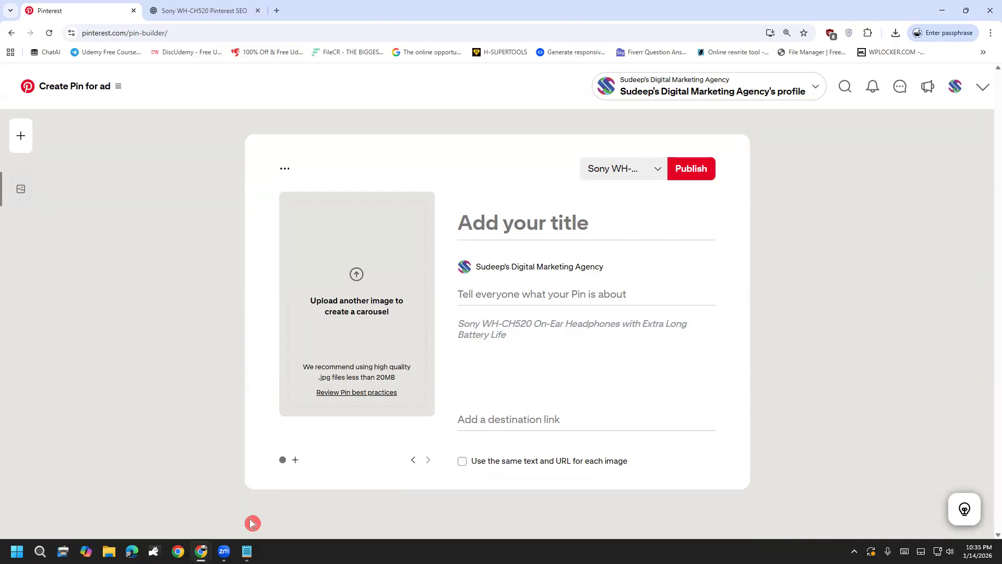
click(328, 270)
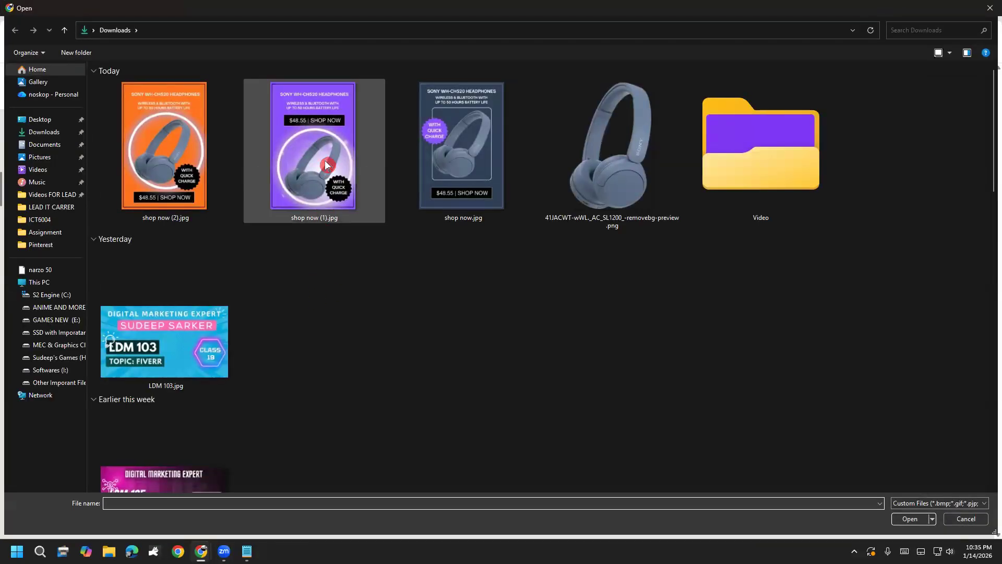
double_click(205, 151)
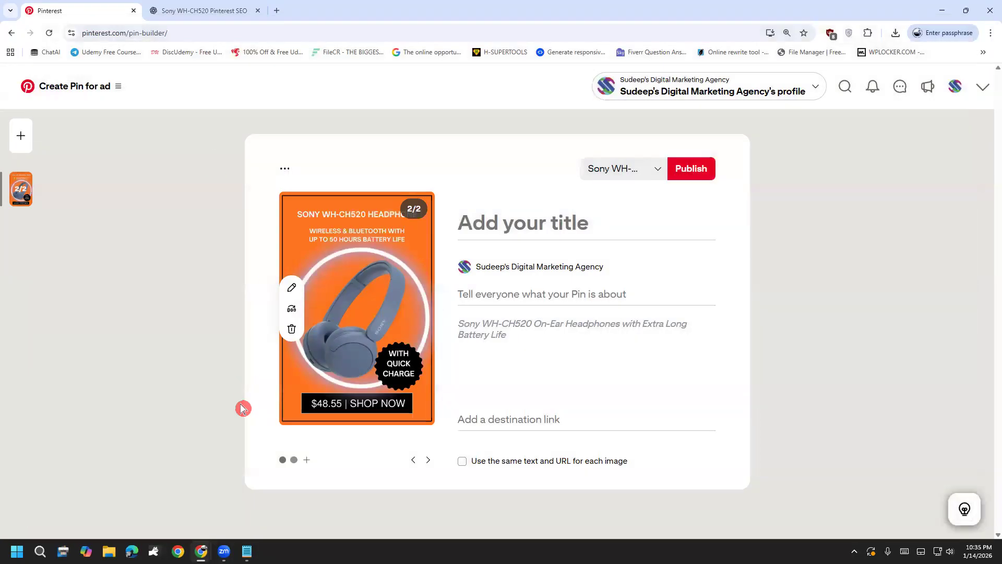
Copy the Pin 6 title from ChatGPT, "Comfortable Sony Wireless Headphones for Work and Travel", into the second carousel image's title.
click(200, 10)
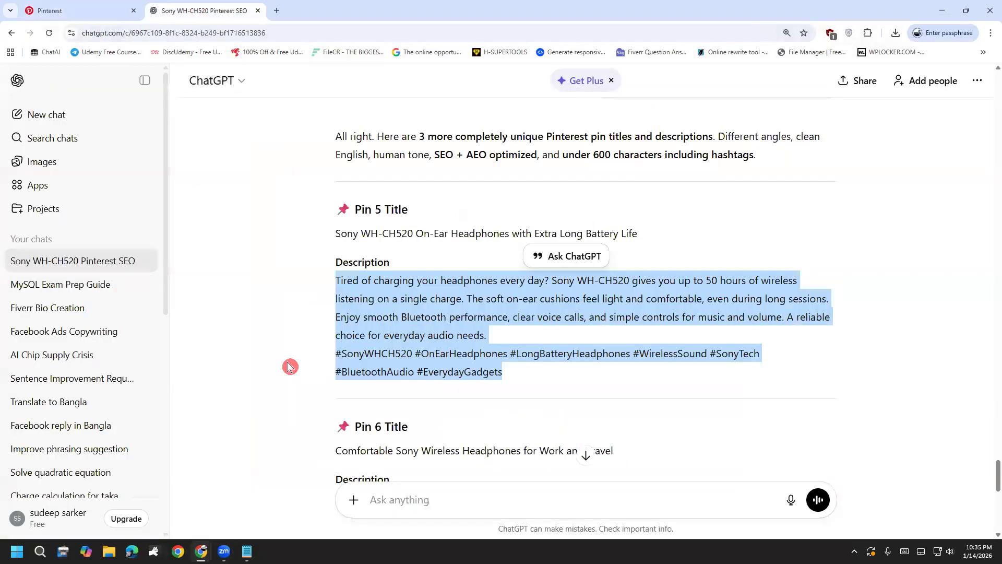
scroll(289, 366, down, 2)
scroll(290, 367, down, 2)
drag(334, 242, 621, 242)
right_click(529, 238)
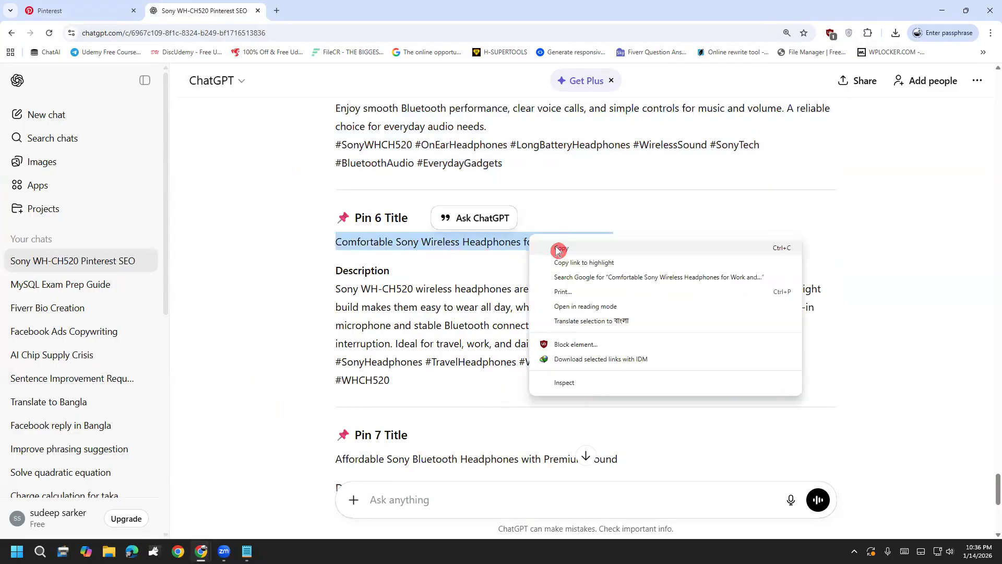
click(557, 249)
click(78, 11)
click(485, 228)
key(ctrl+v)
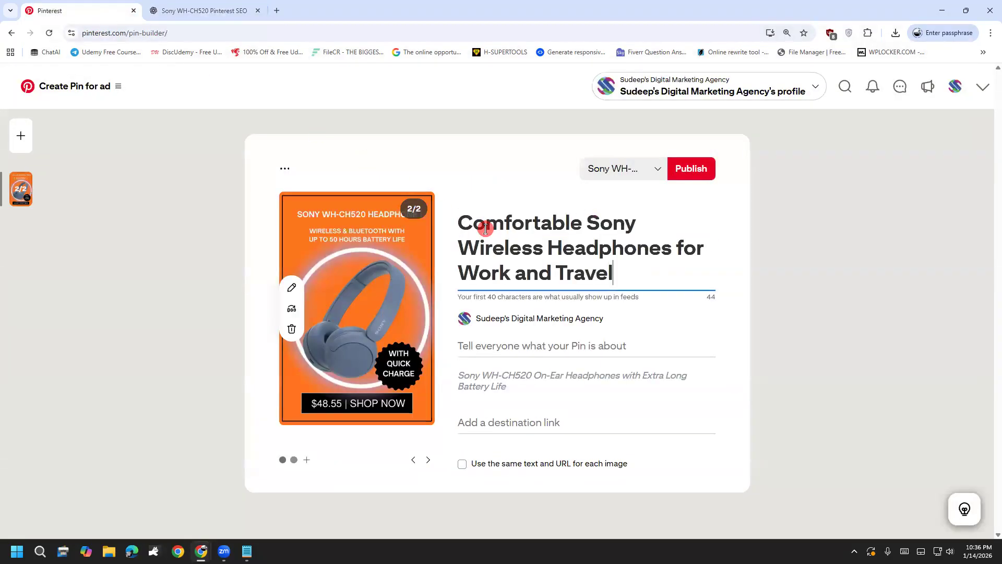
Paste the Amazon Sony WH-CH520 product page address into the second carousel image's destination link.
click(490, 396)
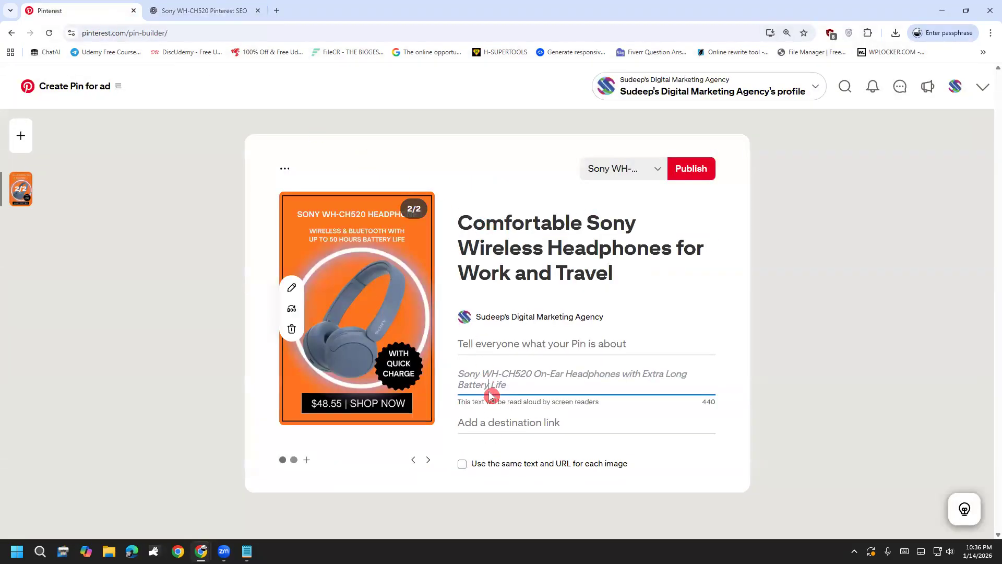
click(477, 360)
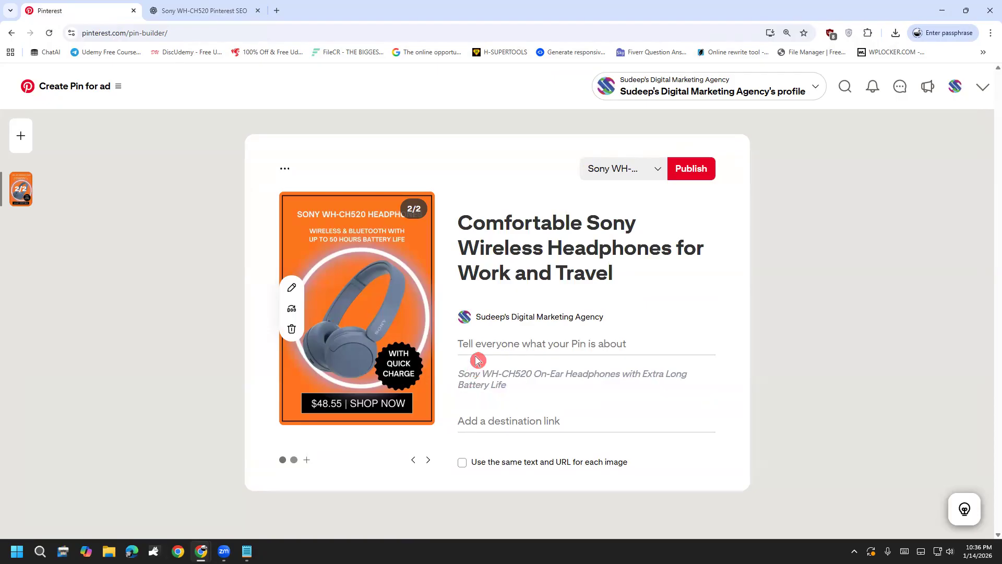
click(482, 419)
key(super)
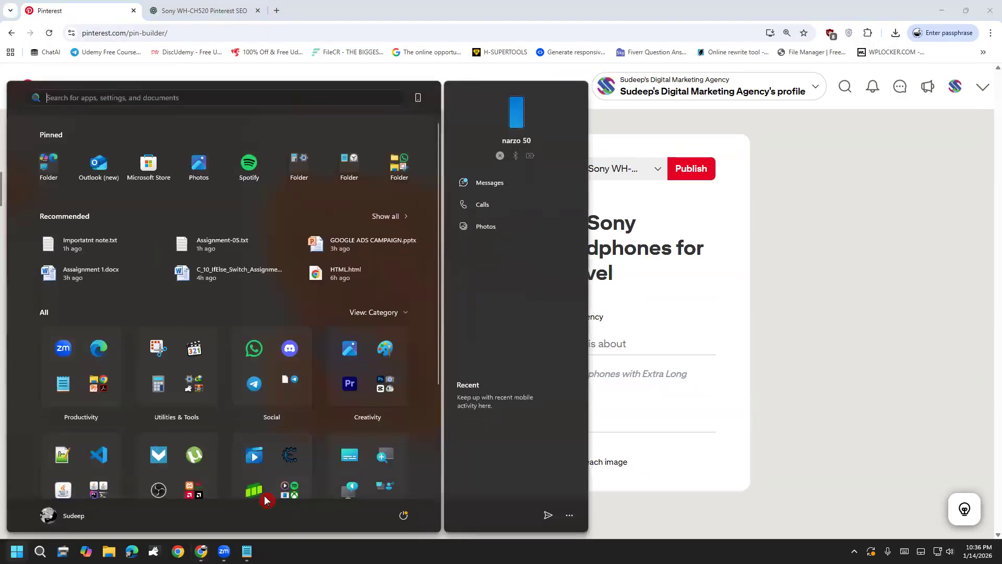
mouse_move(201, 551)
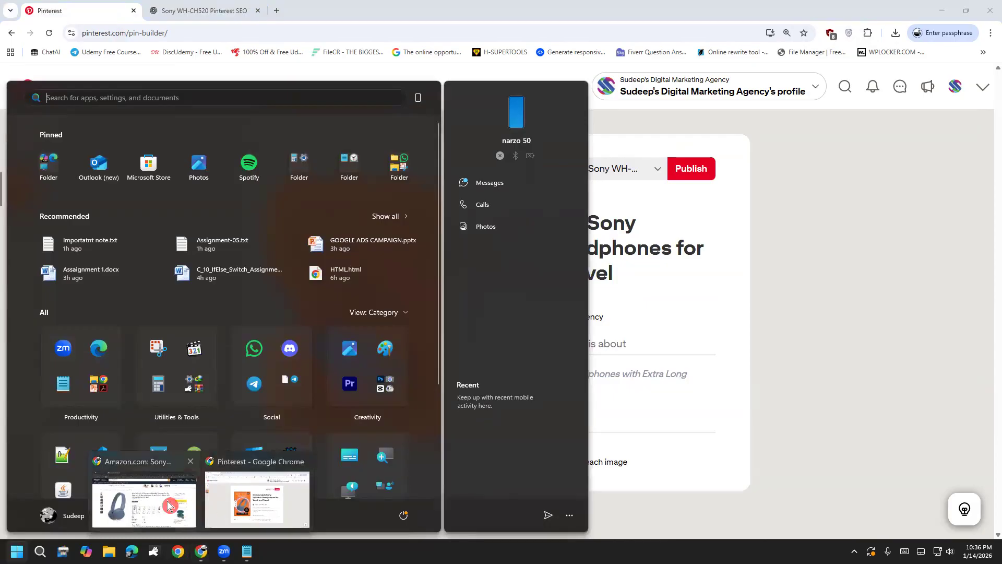
click(139, 509)
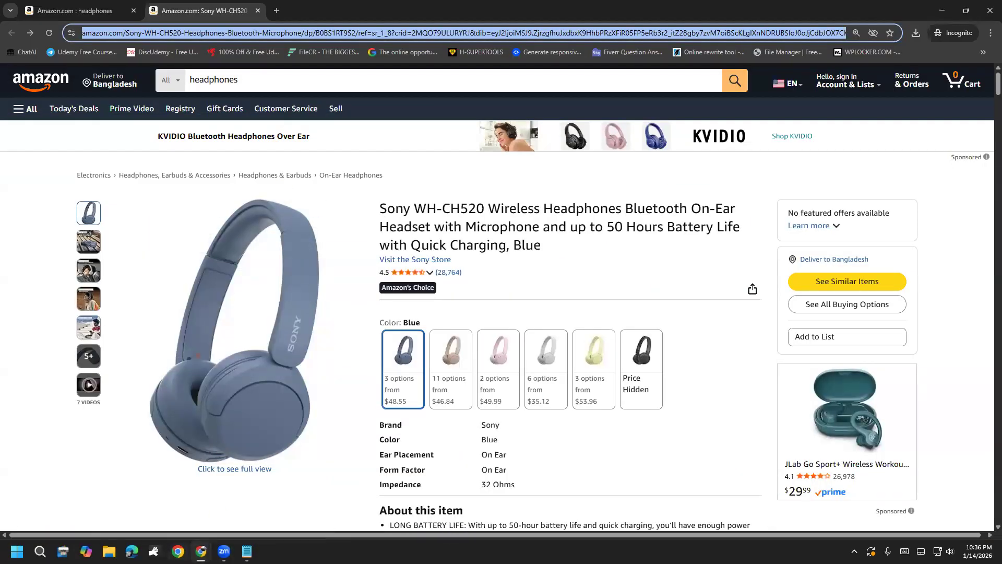
click(201, 550)
click(255, 498)
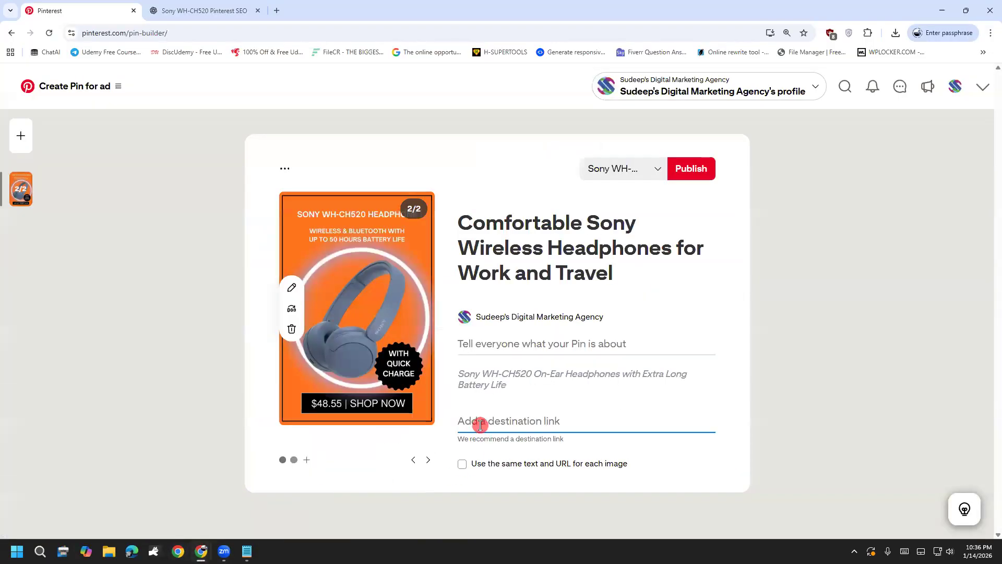
key(ctrl+v)
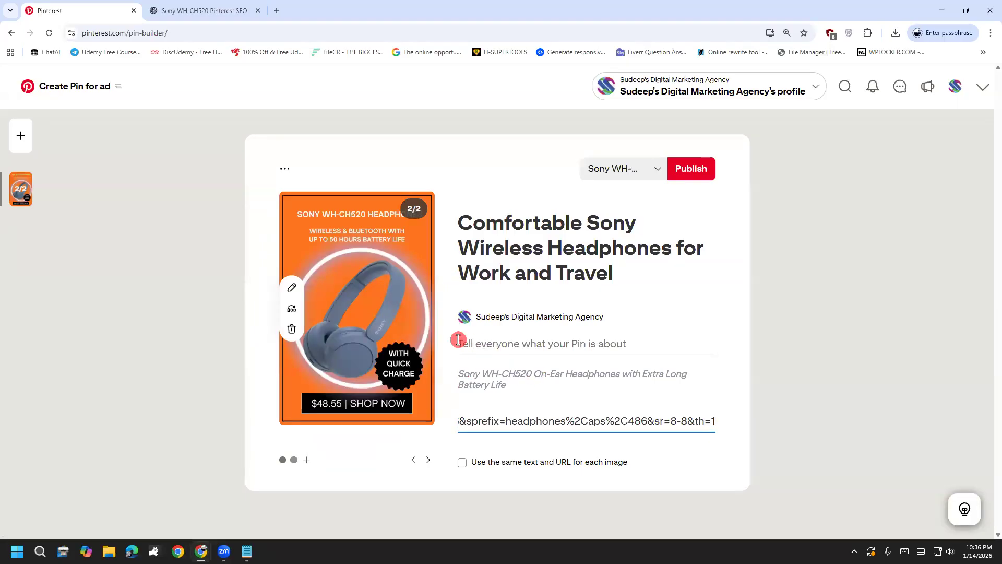
Copy the Pin 6 description with its hashtags from ChatGPT into the second carousel image's description.
click(175, 9)
drag(412, 386, 326, 289)
click(102, 7)
click(470, 345)
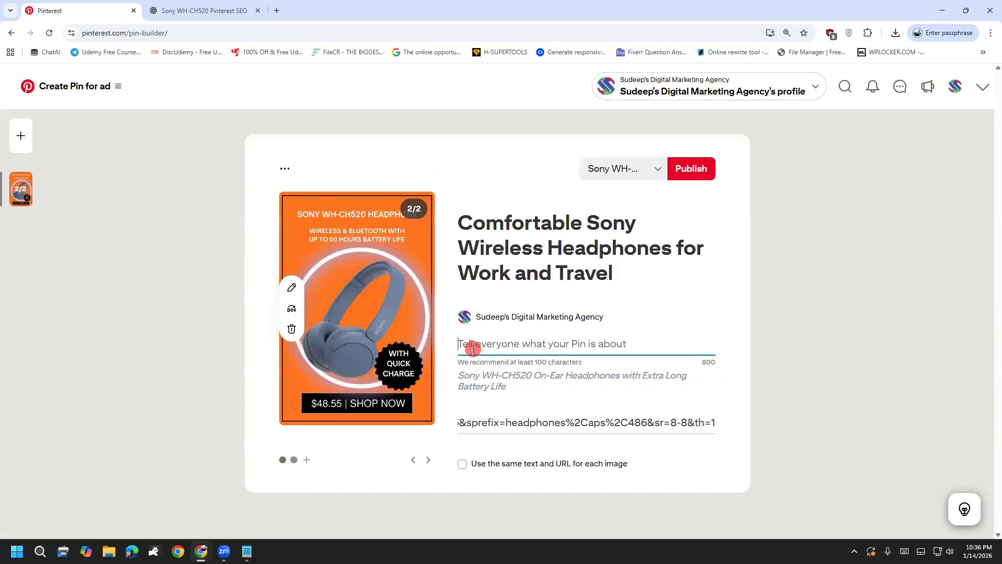
key(ctrl+v)
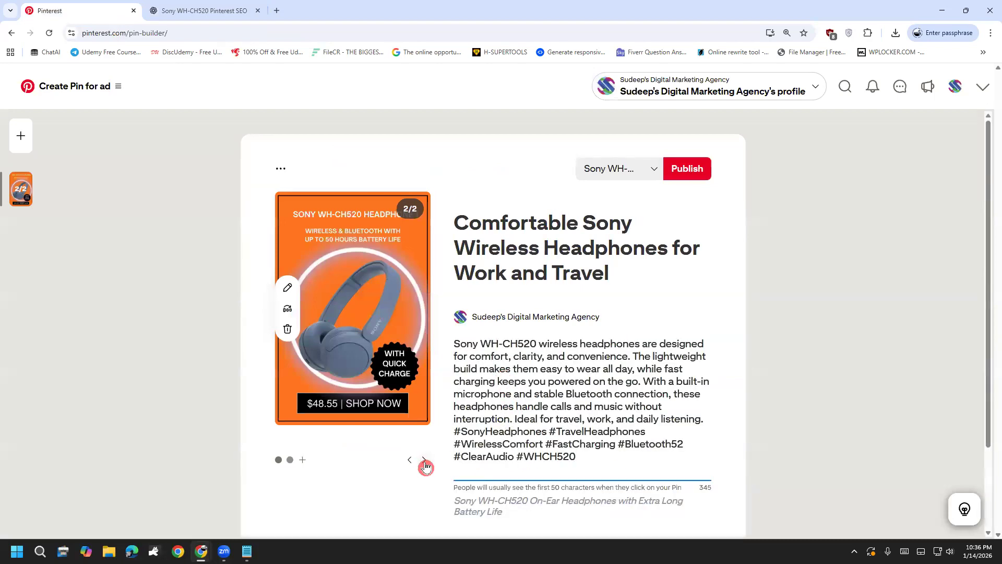
Delete the whole description of the second carousel image.
click(489, 504)
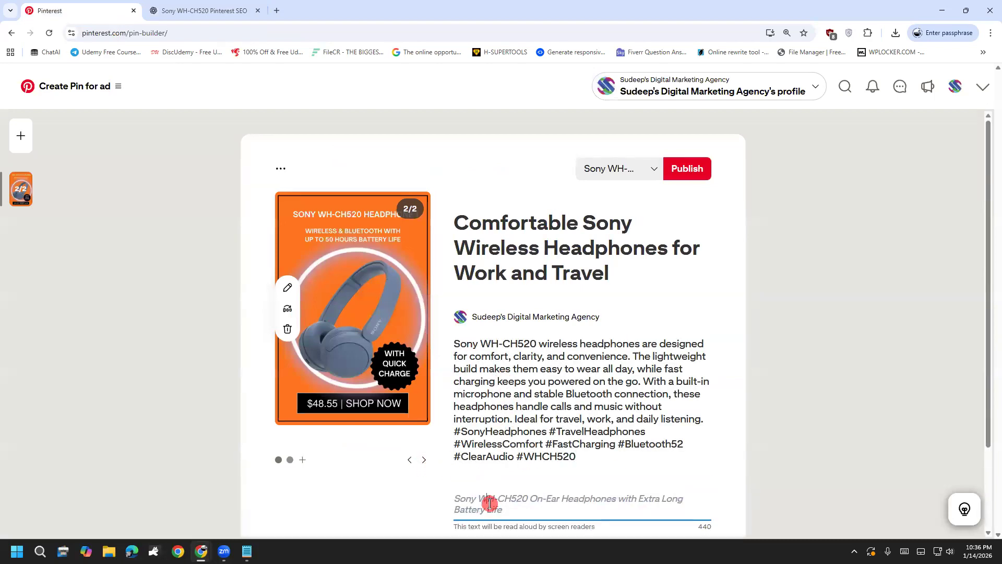
drag(517, 511, 452, 493)
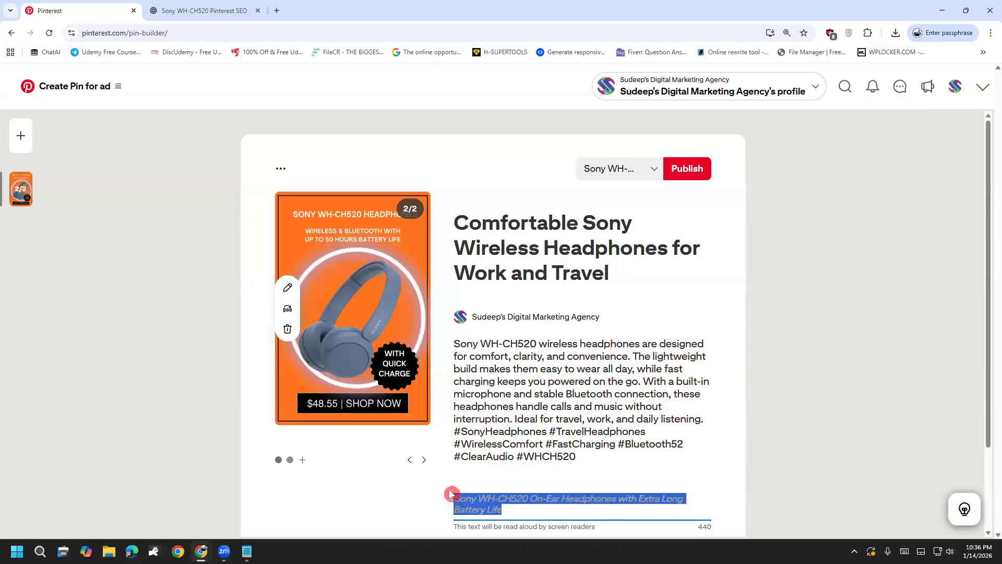
click(519, 505)
drag(576, 457, 412, 312)
key(BackSpace)
Replace the second carousel image's destination link with the account owner's LinkedIn profile address, copied from a temporary new browser tab.
click(536, 422)
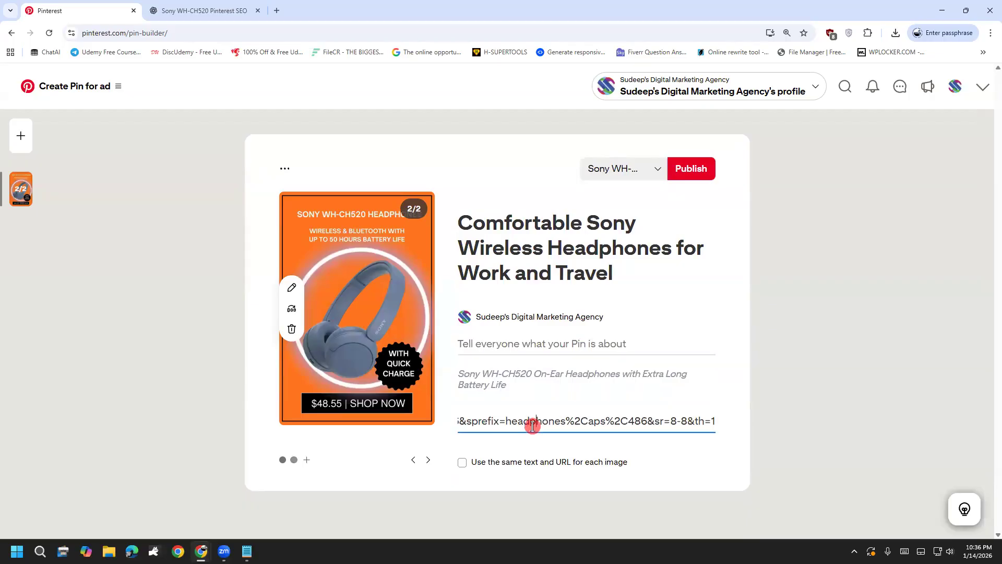
triple_click(580, 422)
key(ctrl+t)
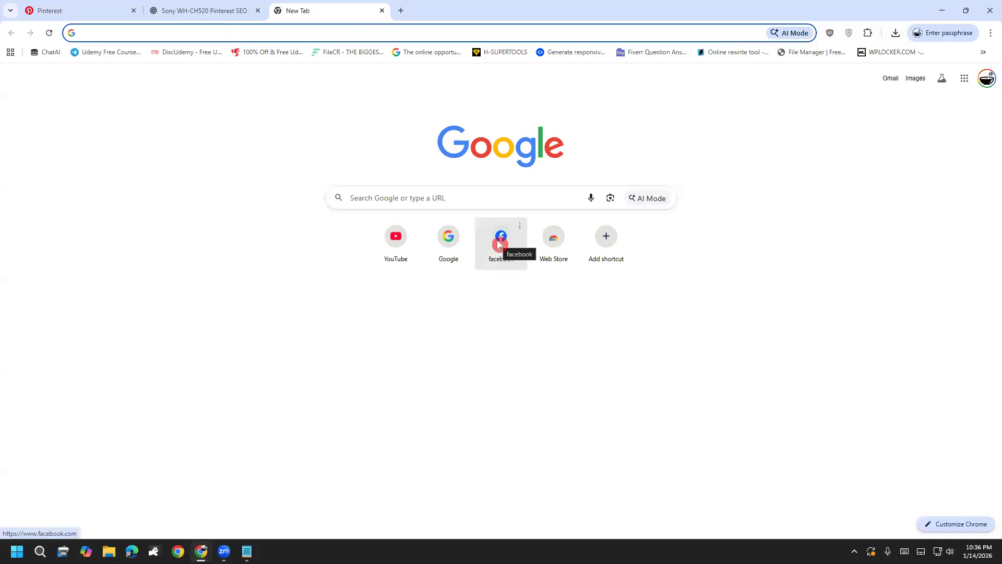
click(167, 31)
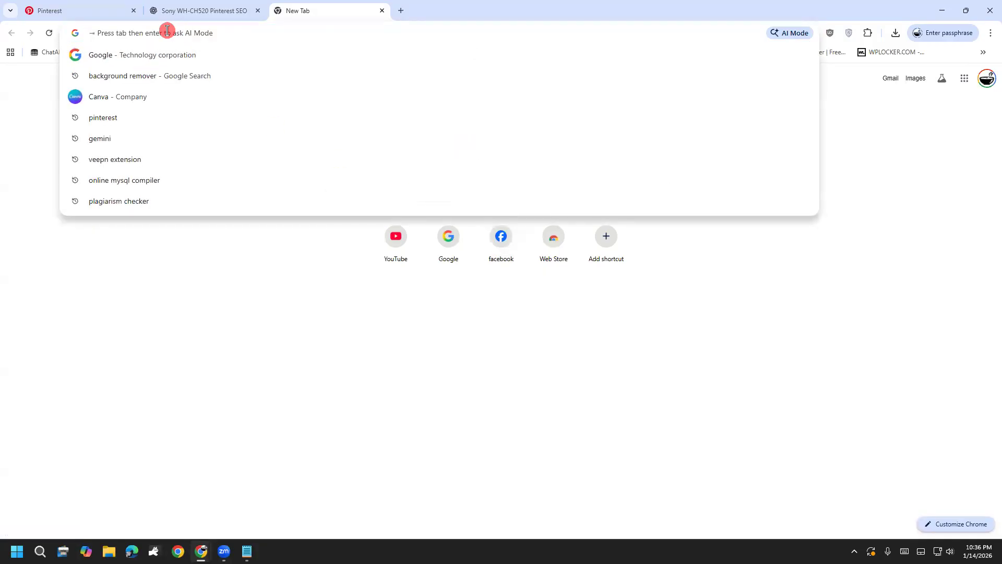
text(linkedin.com/in/sudeep-sarker/)
key(Return)
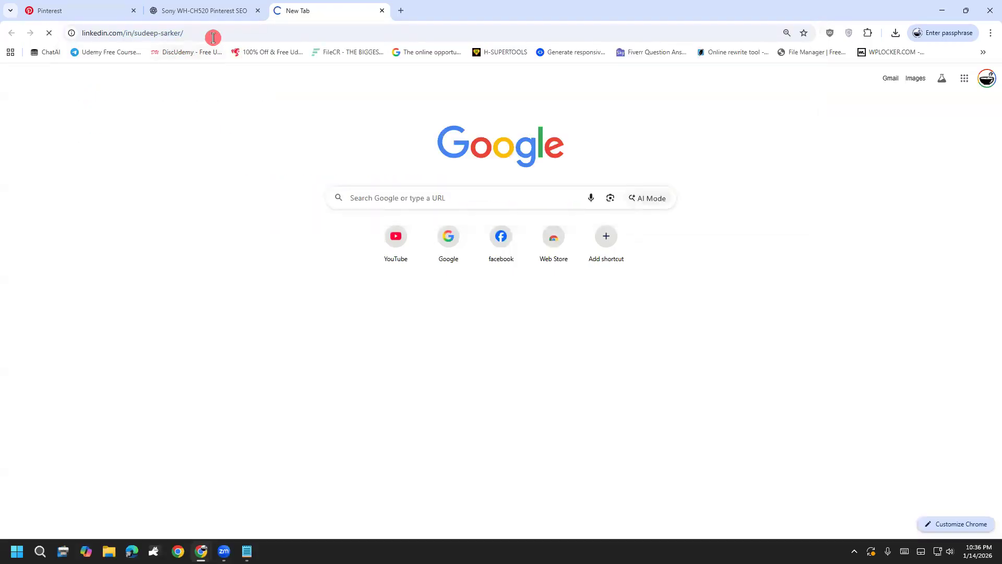
click(227, 33)
key(ctrl+c)
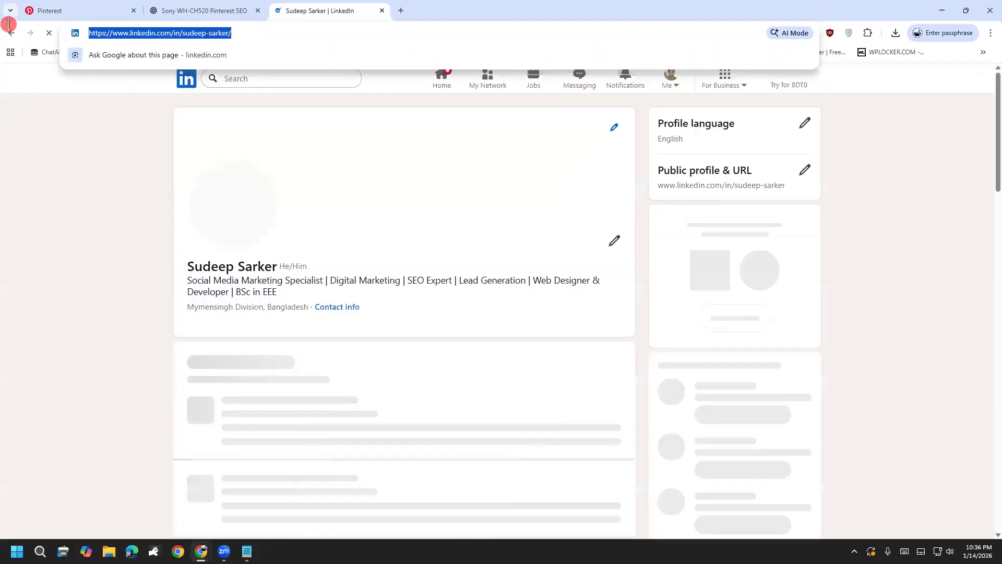
click(99, 8)
key(ctrl+v)
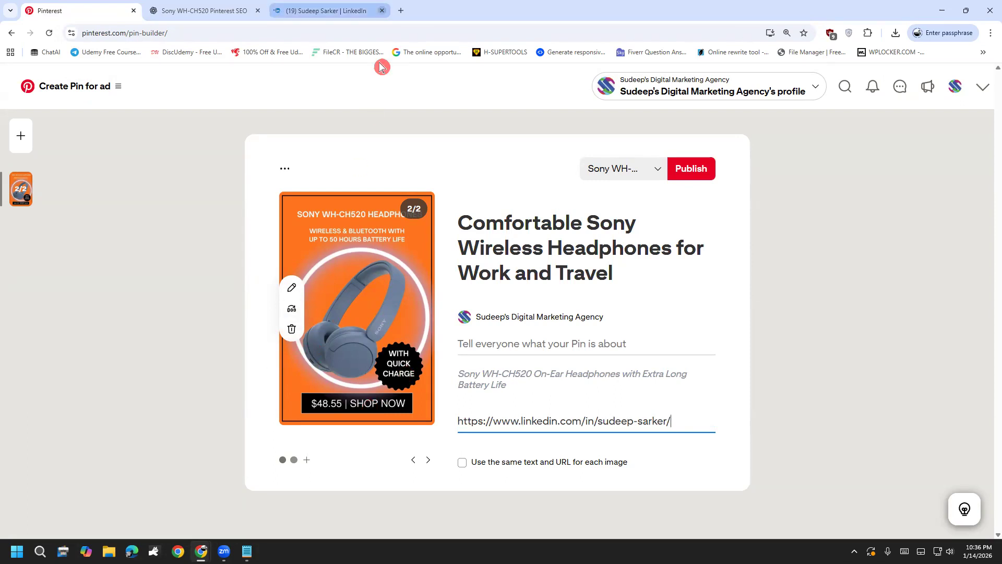
click(382, 10)
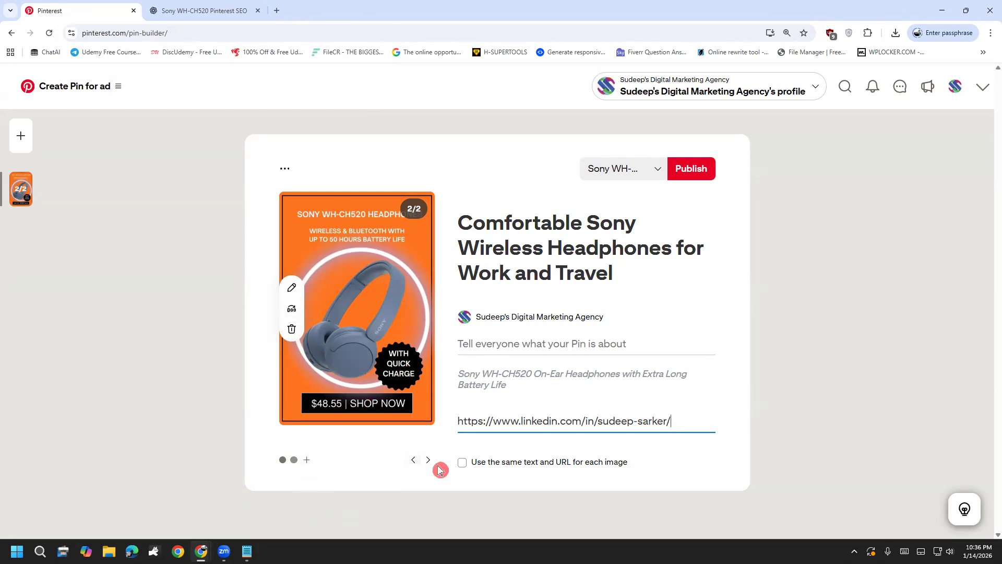
Paste the copied Pin 6 description with its hashtags back into the second carousel image's description.
click(516, 339)
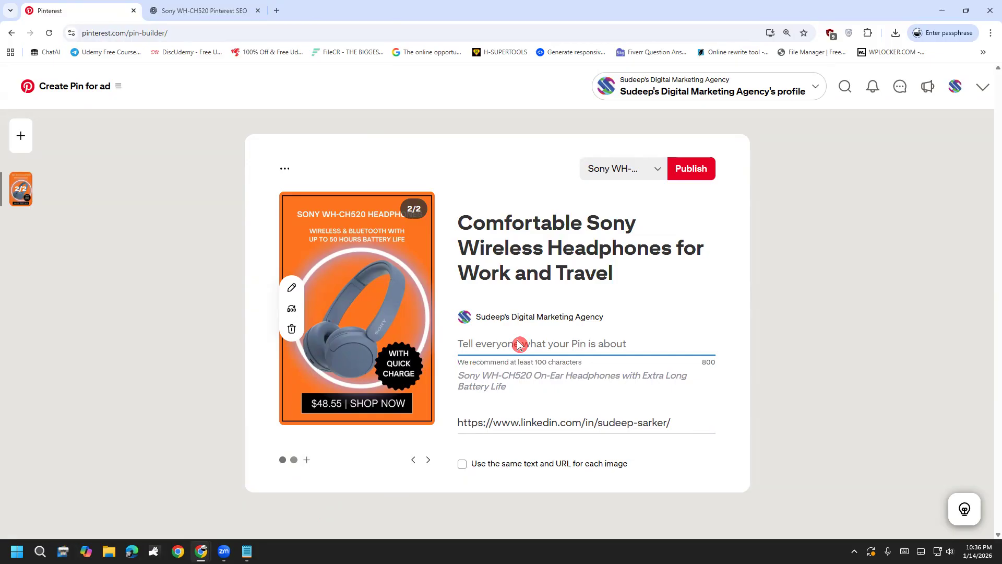
key(super+v)
click(516, 492)
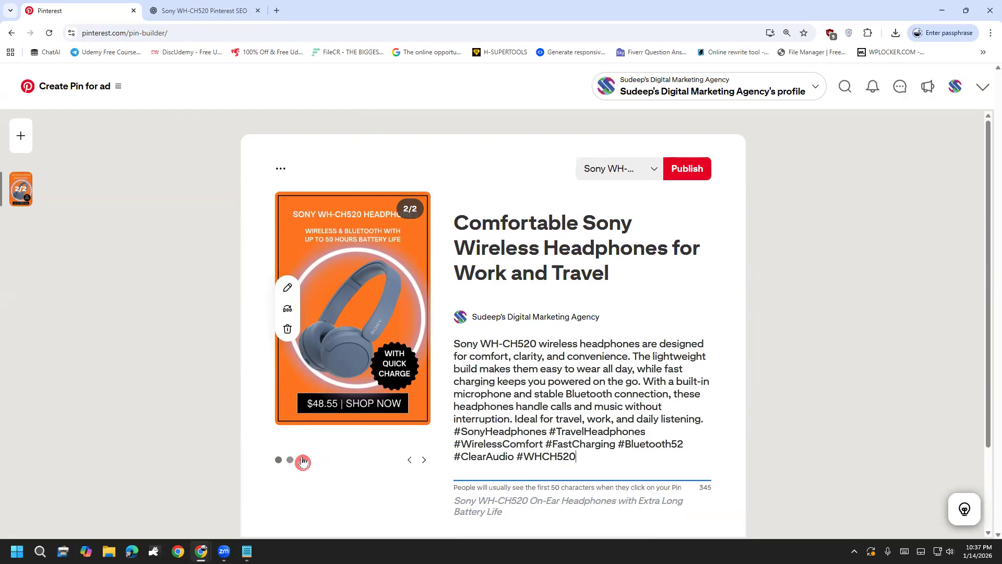
Add a third slide to the carousel and open the Fiverr gigs page in the Fiverr browser profile.
click(303, 461)
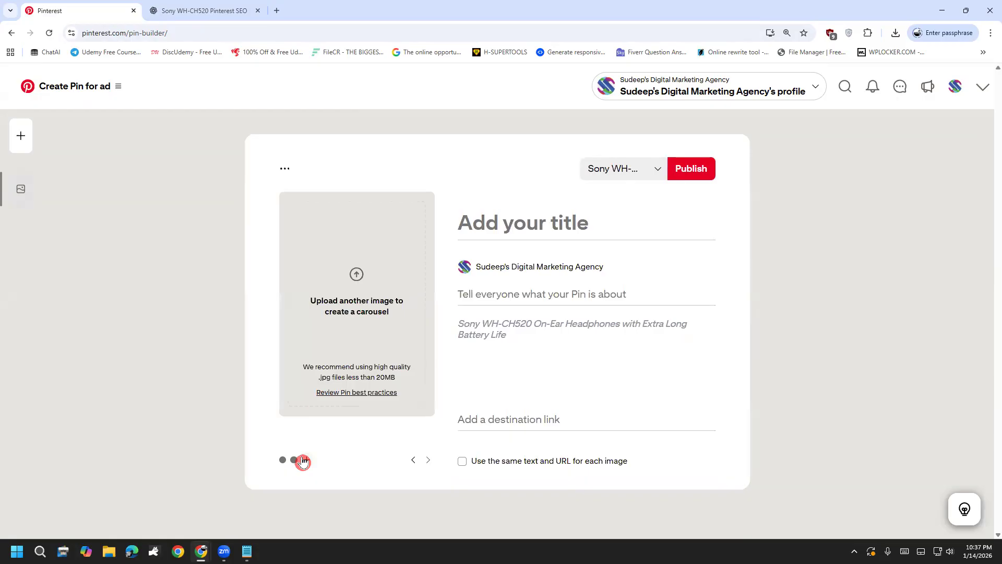
click(488, 419)
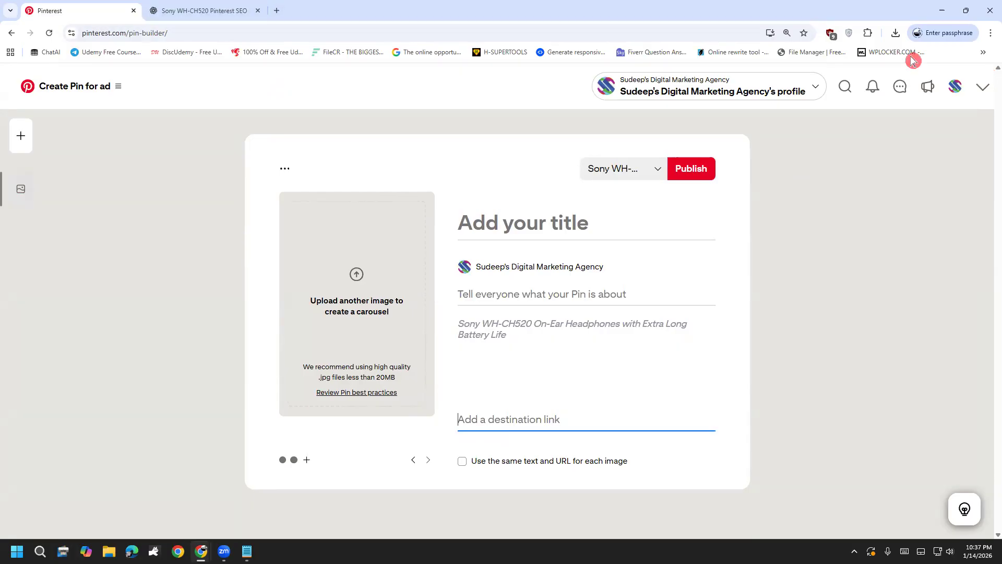
click(201, 551)
click(256, 527)
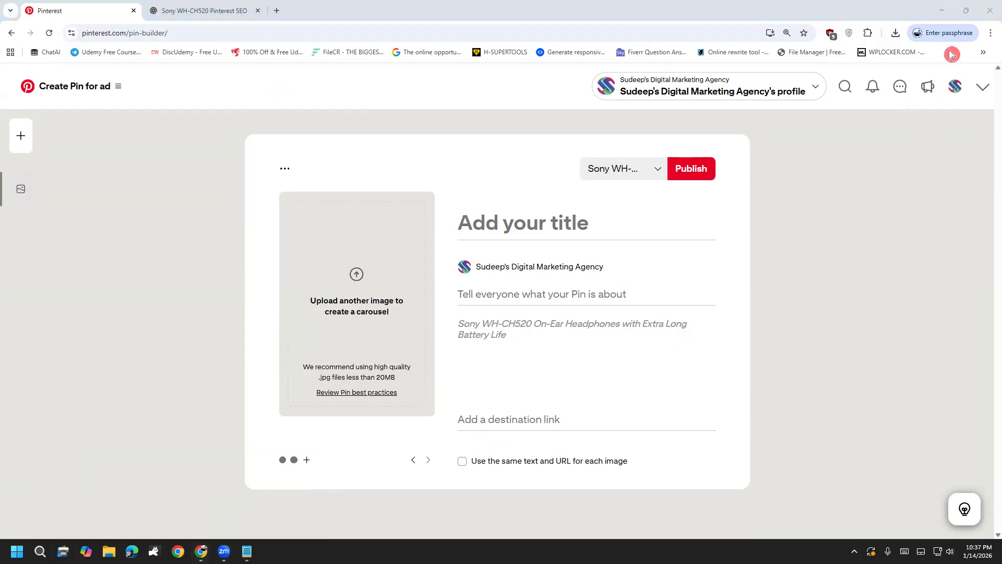
click(947, 33)
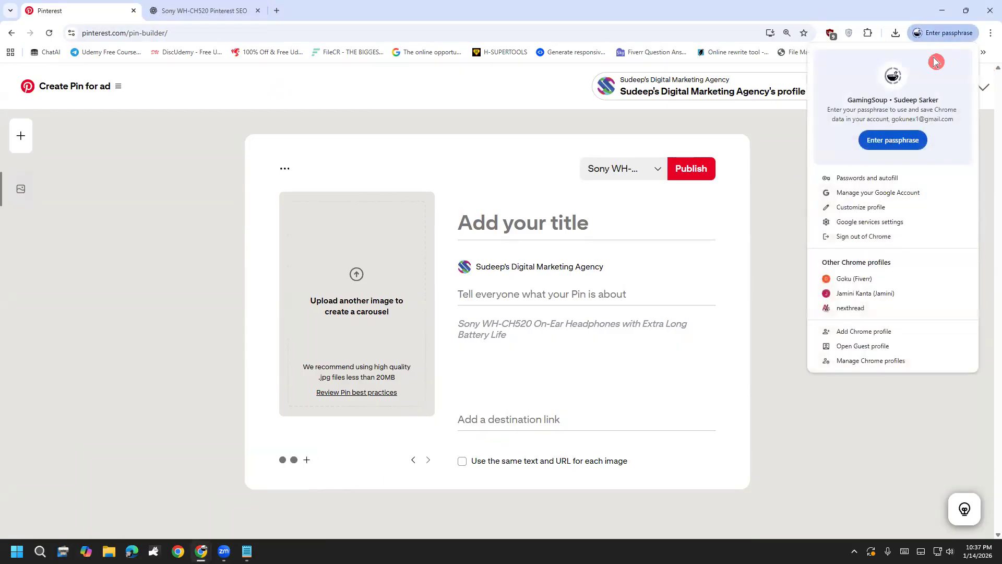
click(855, 278)
click(424, 271)
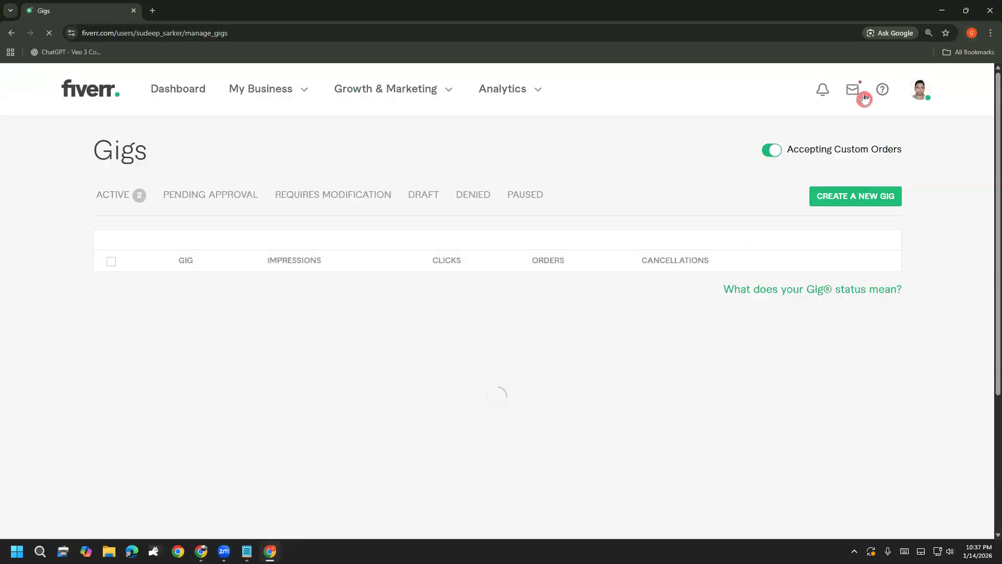
click(916, 90)
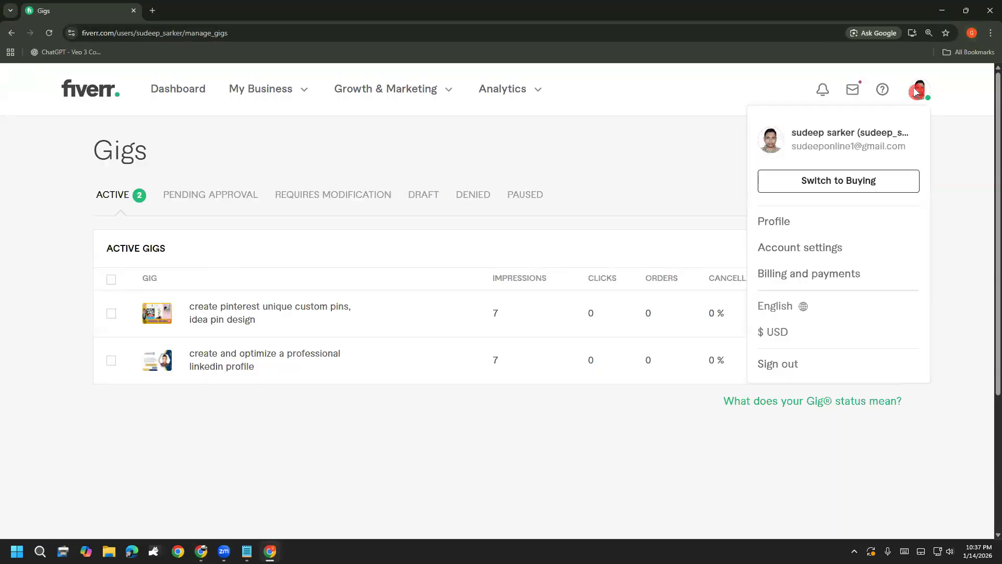
click(780, 221)
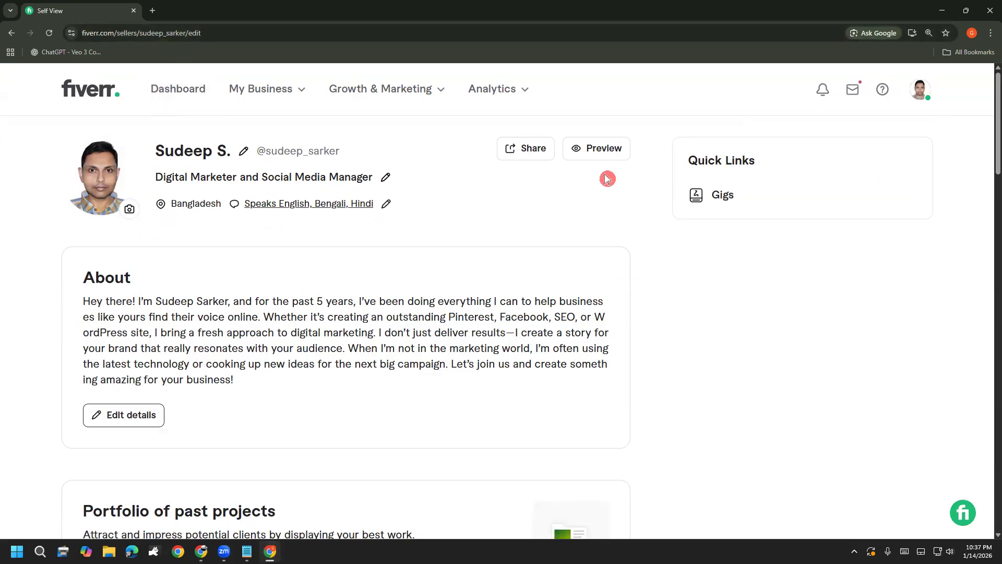
click(588, 156)
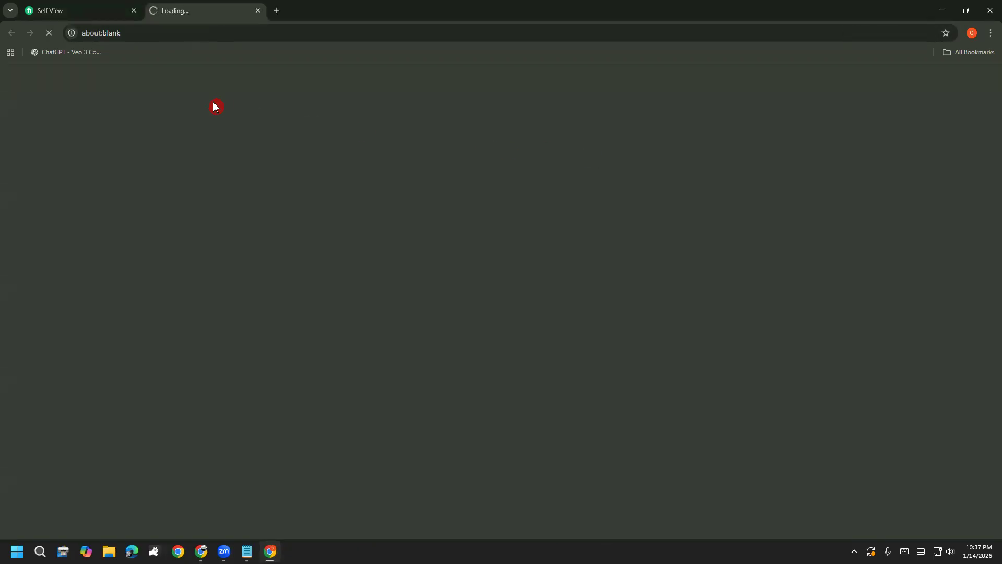
click(230, 35)
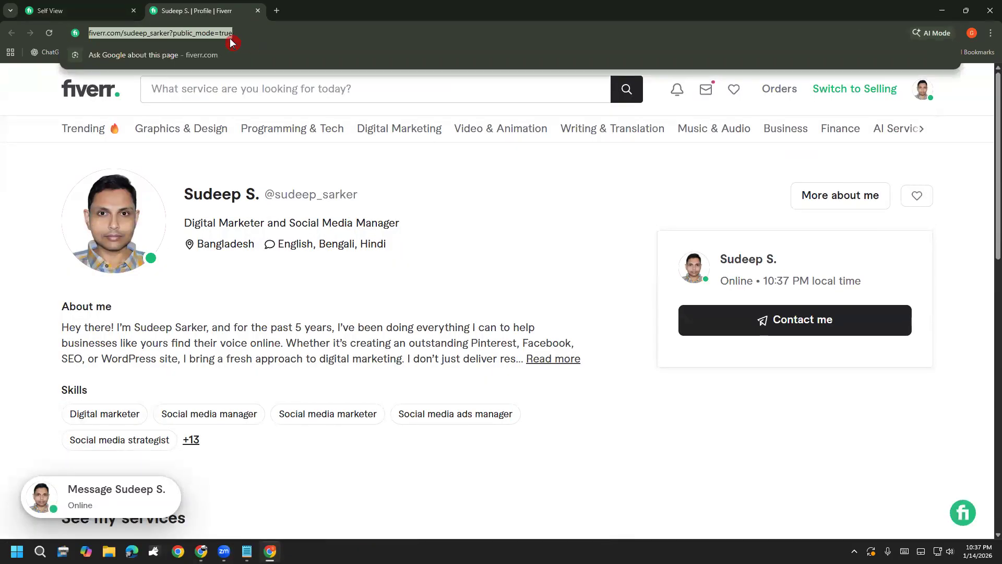
click(169, 35)
drag(211, 33, 196, 32)
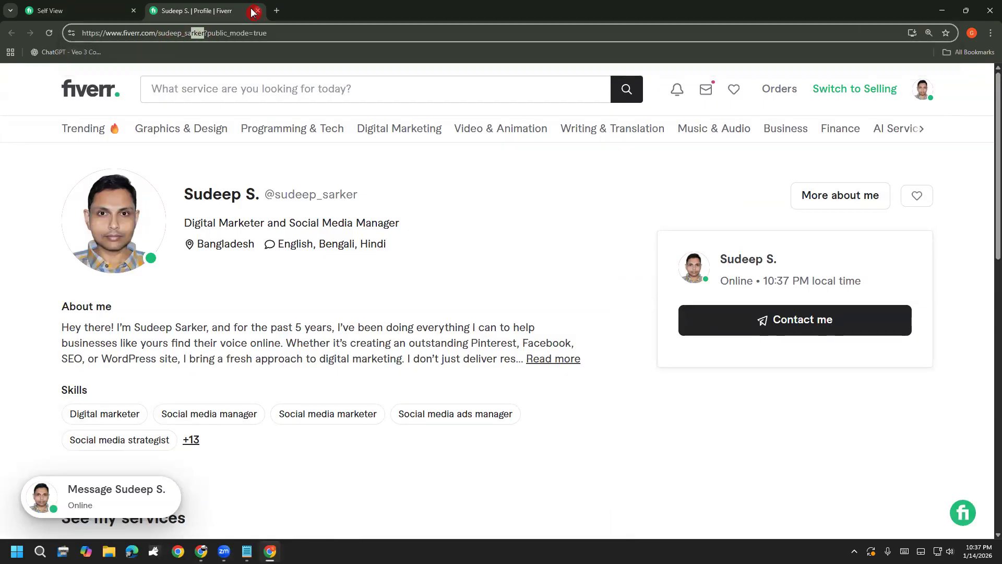
click(256, 10)
scroll(637, 211, down, 4)
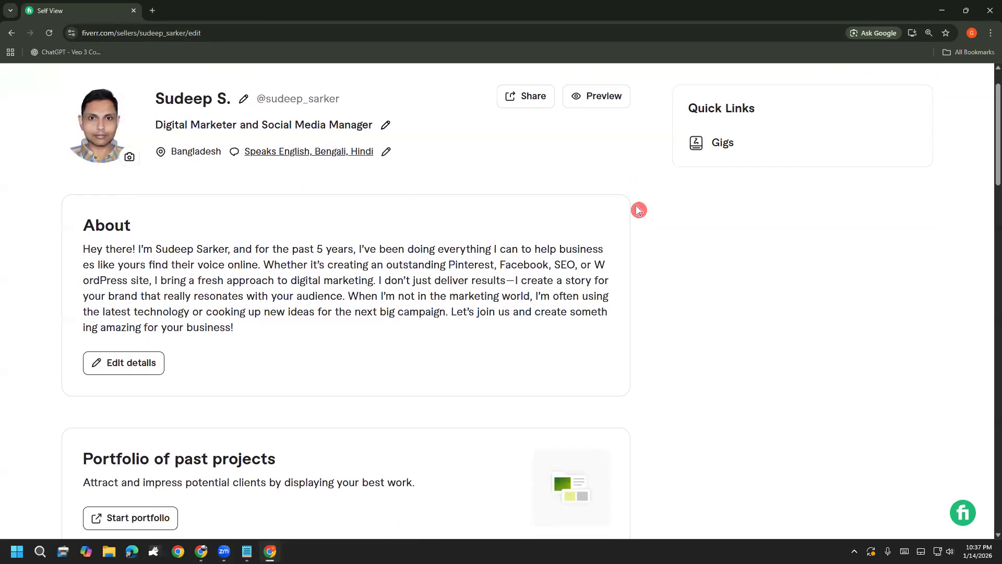
scroll(638, 209, up, 2)
click(10, 33)
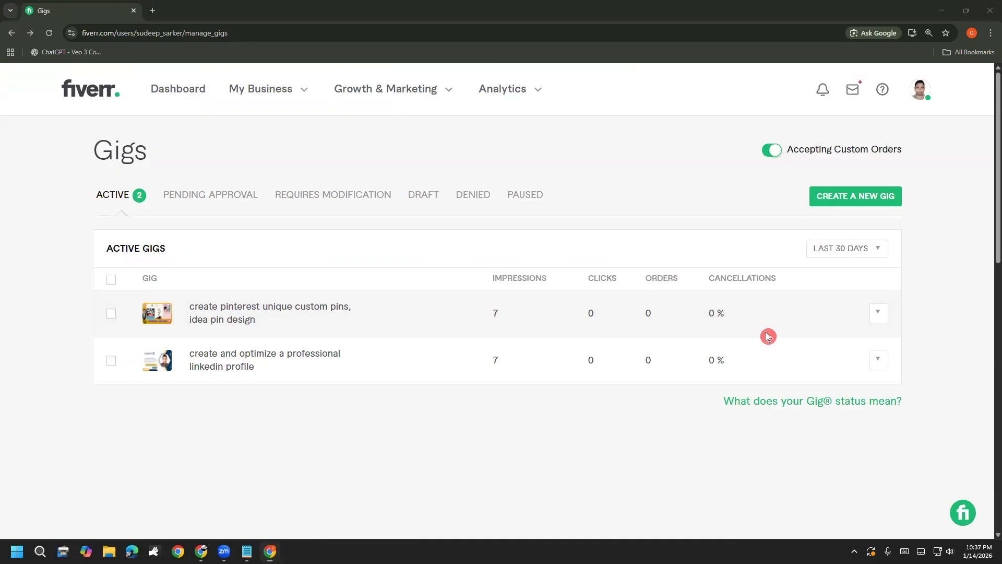
Copy the share link of the Fiverr gig for custom Pinterest pins into the third carousel slide's destination link on Pinterest.
click(879, 312)
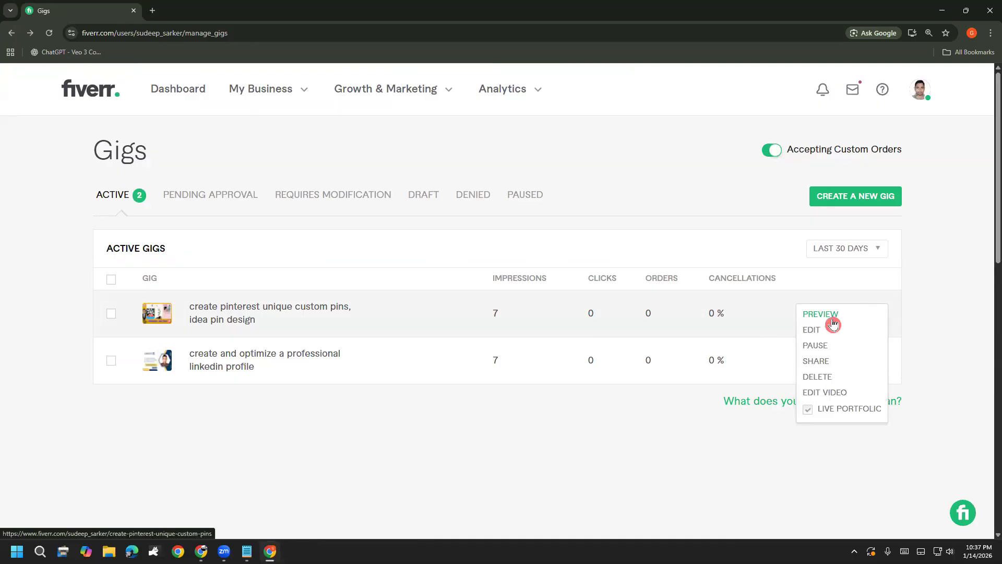
click(826, 360)
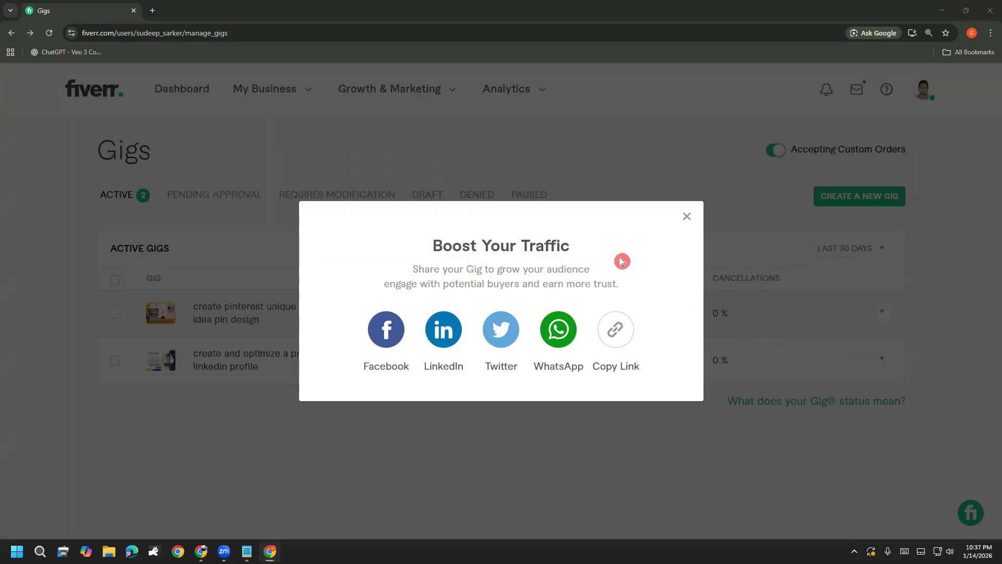
click(616, 330)
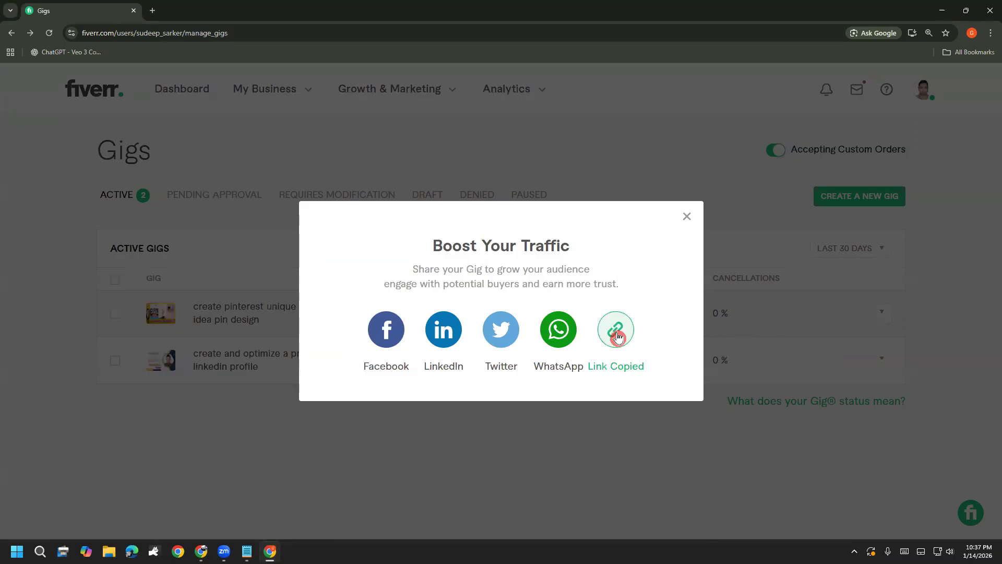
click(992, 13)
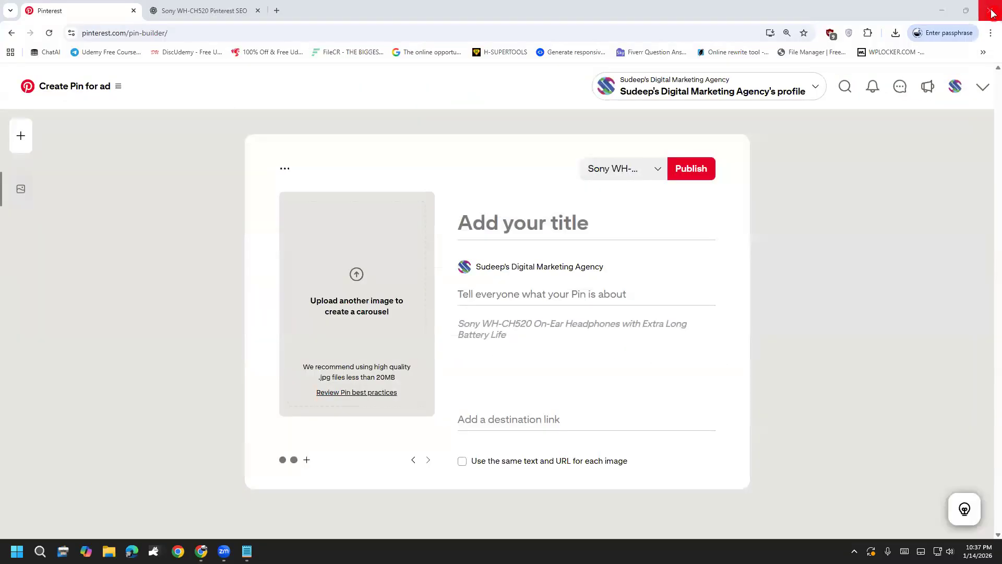
click(525, 416)
text(https://www.fiverr.com/s/jjQ4mew)
key(alt+Tab)
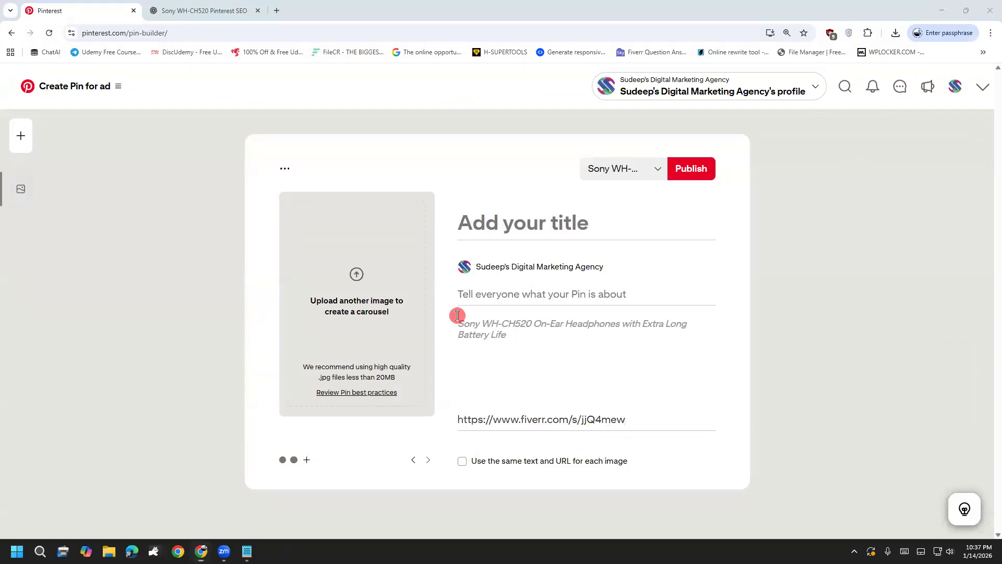
Copy the Pin 6 title "Comfortable Sony Wireless Headphones for Work and Travel" from ChatGPT into the third carousel slide's title.
click(530, 294)
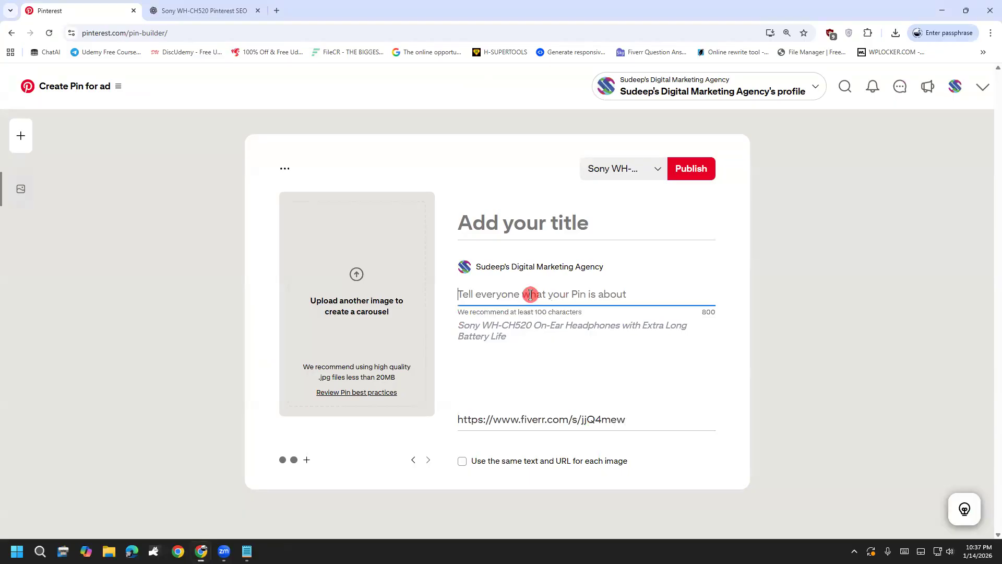
click(524, 233)
click(176, 10)
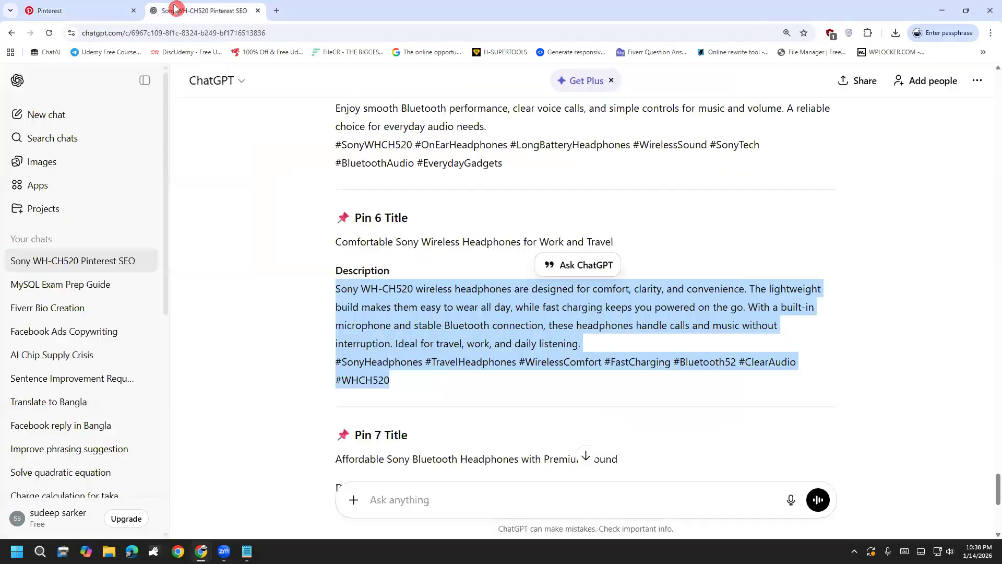
drag(335, 242, 615, 244)
key(ctrl+c)
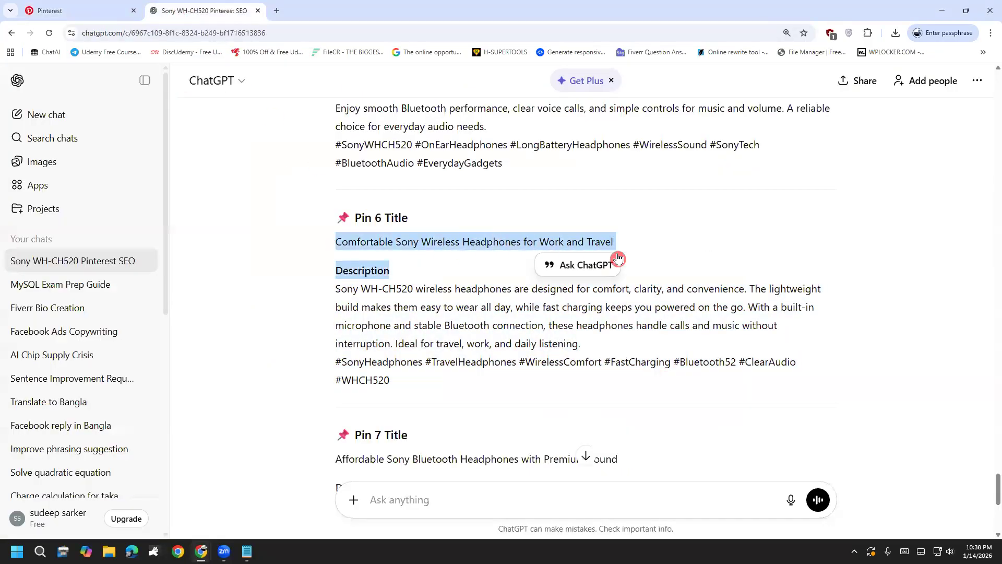
click(128, 8)
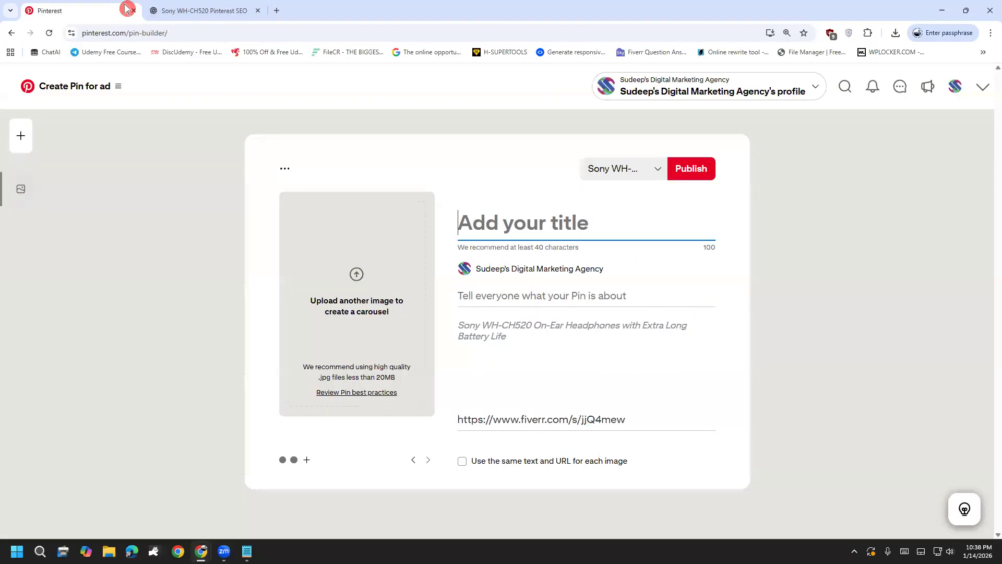
click(496, 222)
key(ctrl+v)
Copy the Pin 6 description with its hashtags from ChatGPT into the third carousel slide's description.
click(228, 11)
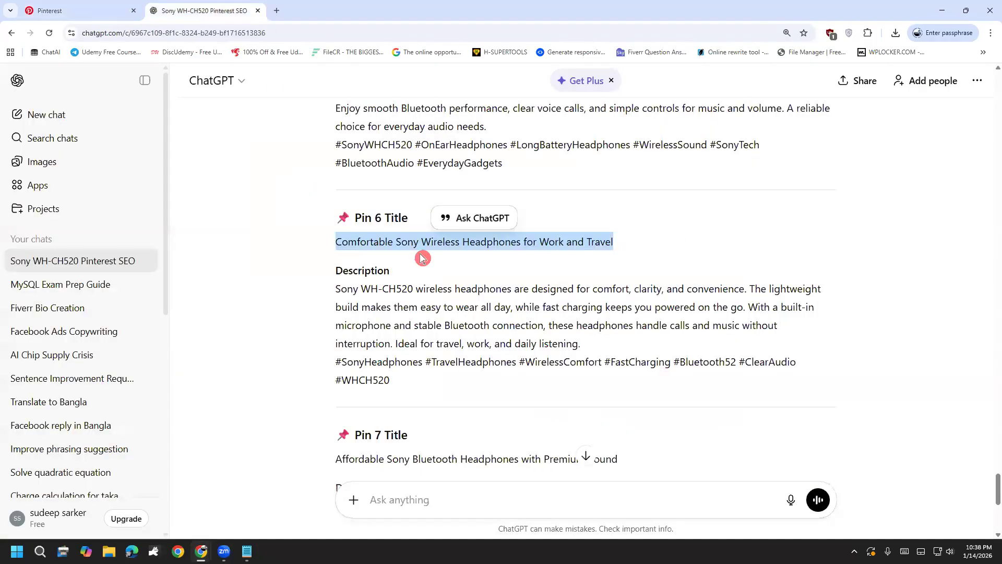
drag(396, 379, 315, 292)
key(ctrl+c)
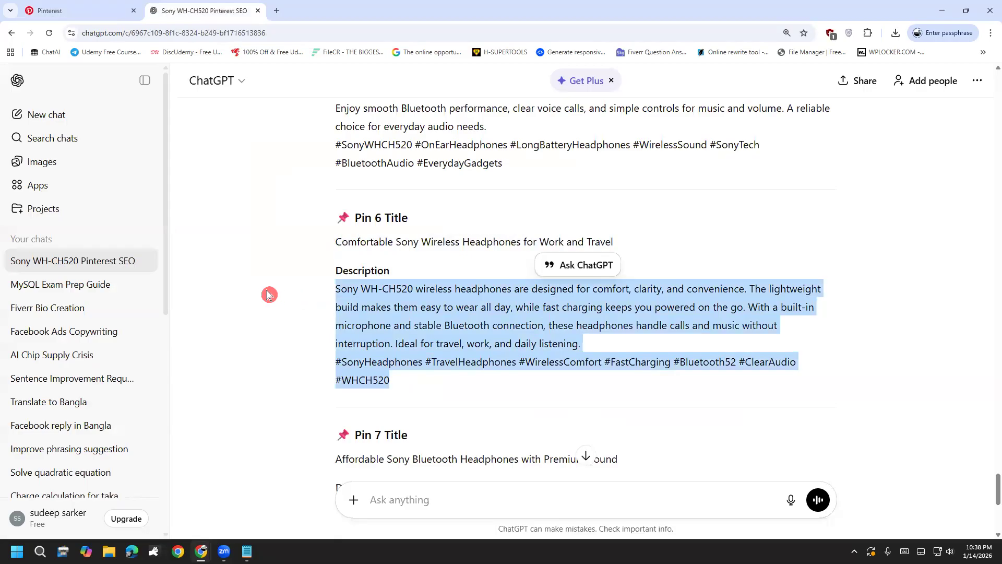
click(78, 10)
click(476, 343)
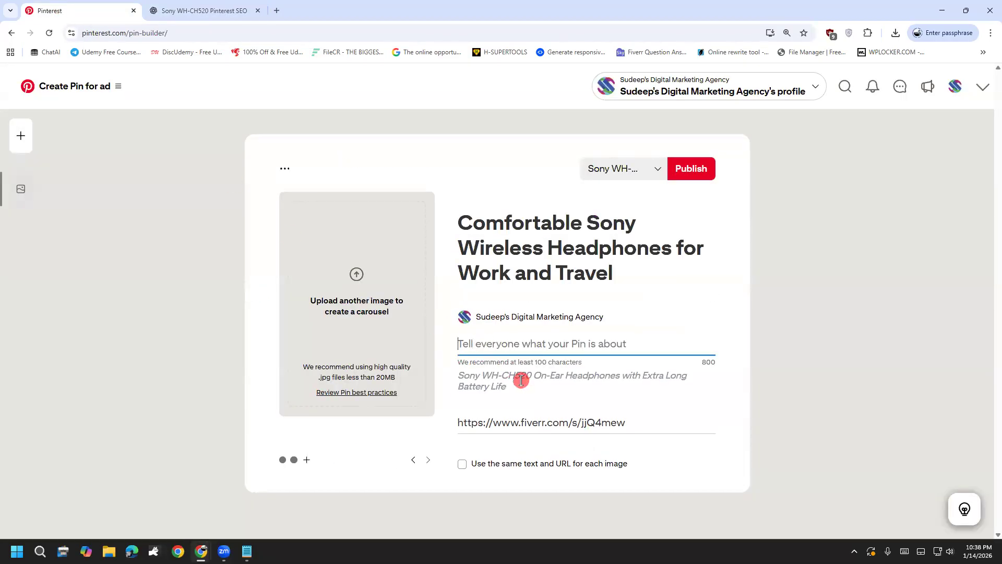
click(505, 342)
key(ctrl+v)
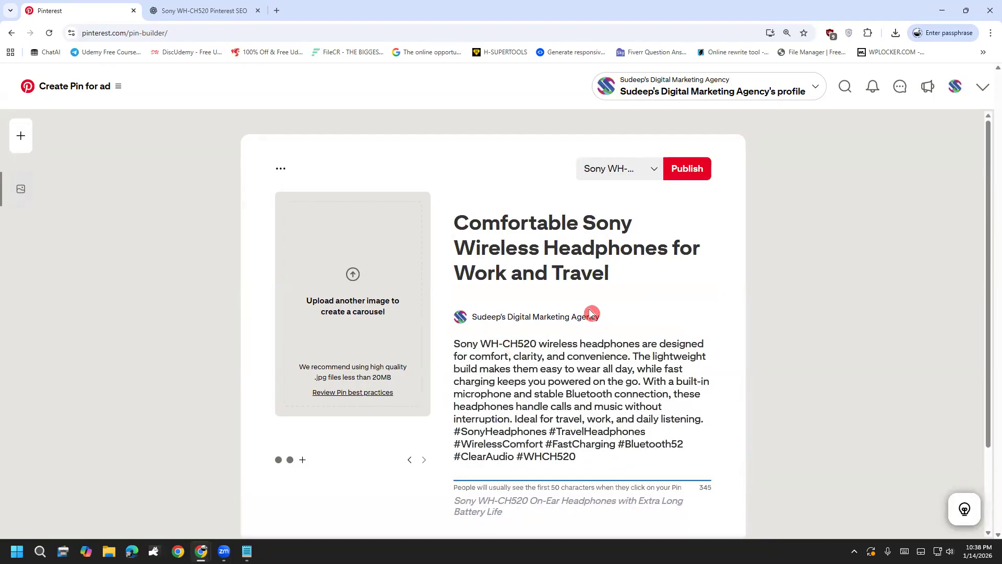
Upload "shop now (1).jpg" from Downloads as the third carousel image.
click(347, 263)
click(327, 204)
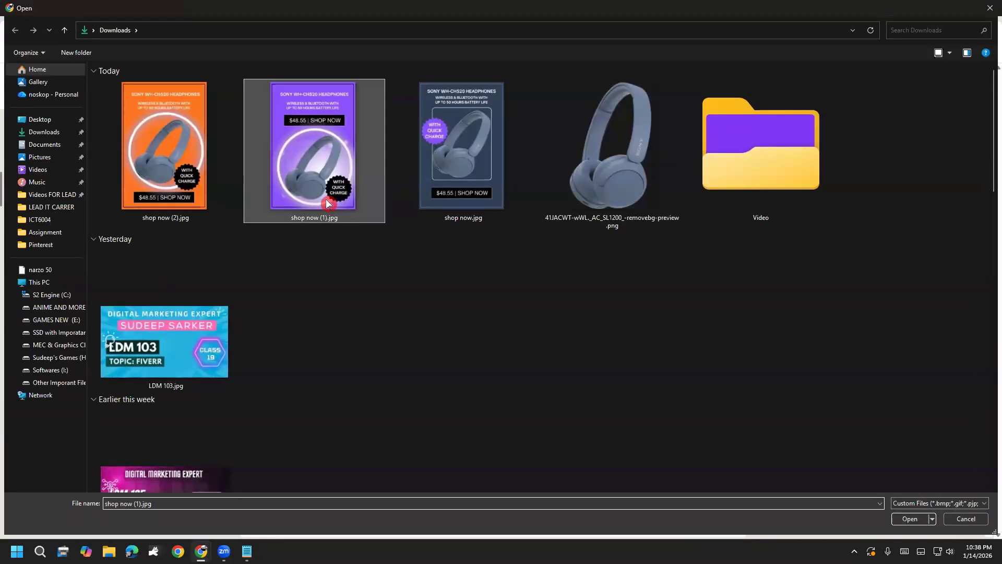
double_click(327, 204)
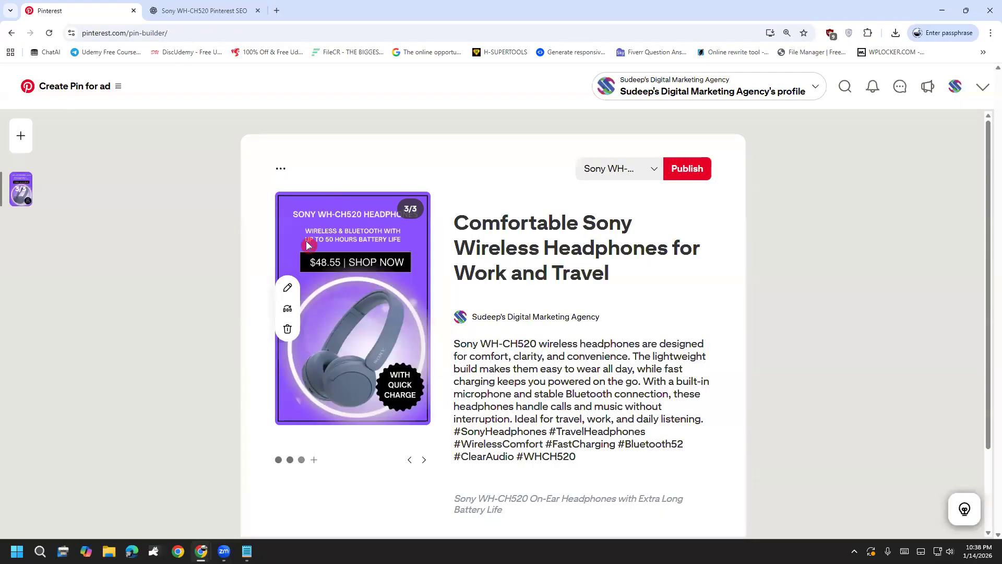
Check each of the three carousel slides and publish the carousel pin.
click(290, 461)
click(300, 463)
click(279, 466)
click(278, 465)
click(290, 462)
click(301, 462)
click(678, 176)
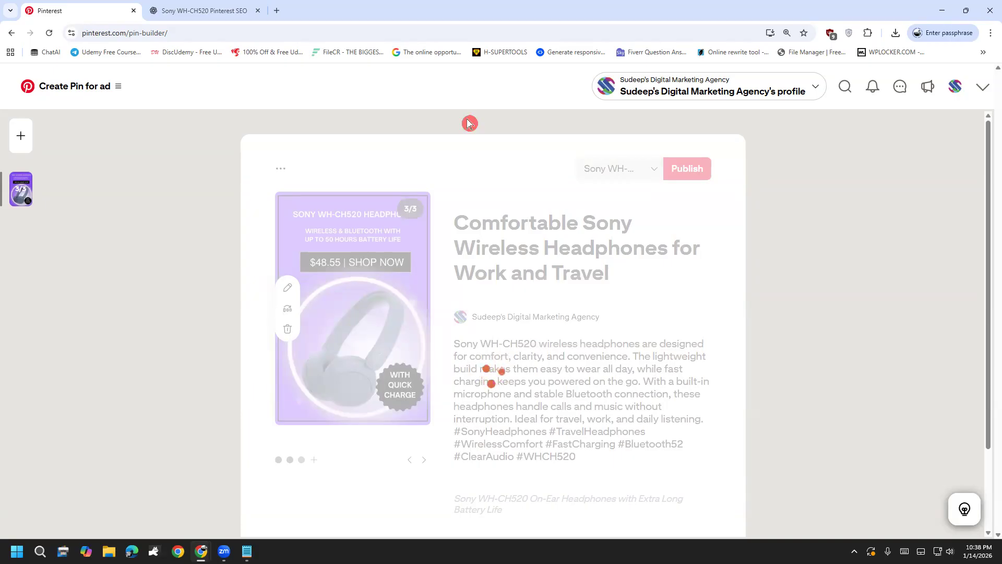
key(ctrl+alt+d)
mouse_move(297, 158)
mouse_down()
mouse_move(320, 204)
mouse_move(303, 144)
mouse_move(314, 177)
mouse_up()
drag(344, 144, 360, 180)
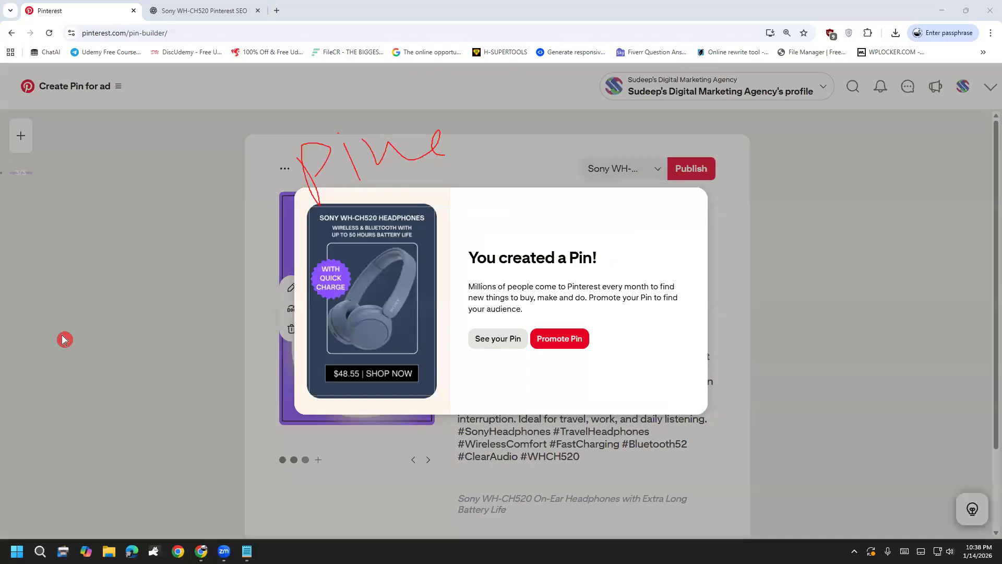
Open the published carousel pin and page back and forth through its three images.
click(501, 340)
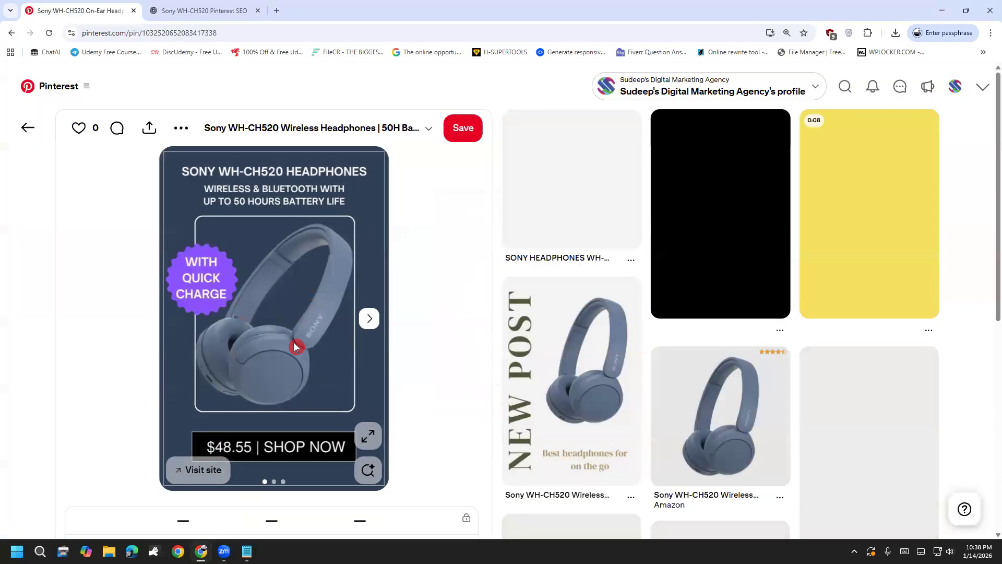
click(369, 320)
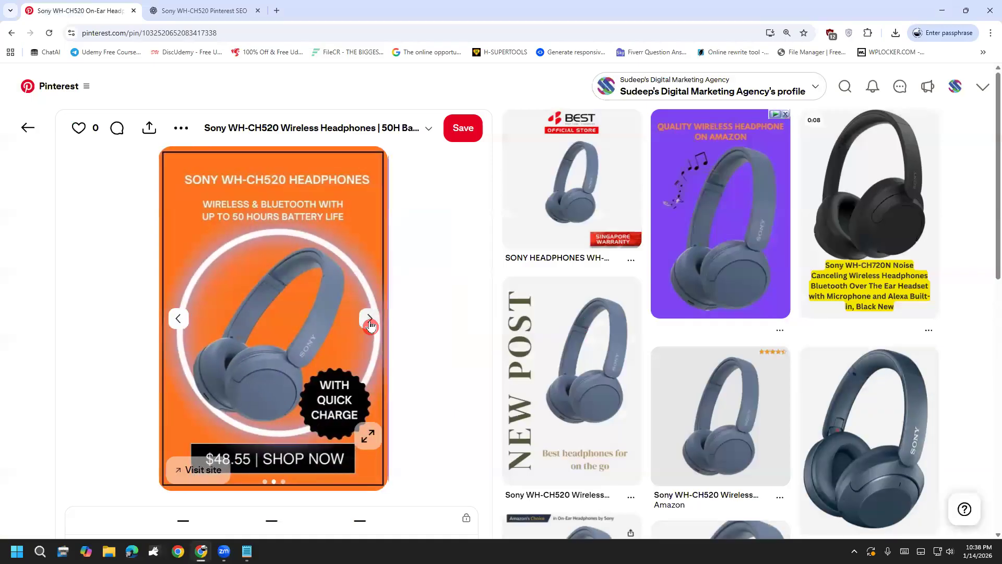
click(369, 321)
click(178, 318)
click(170, 320)
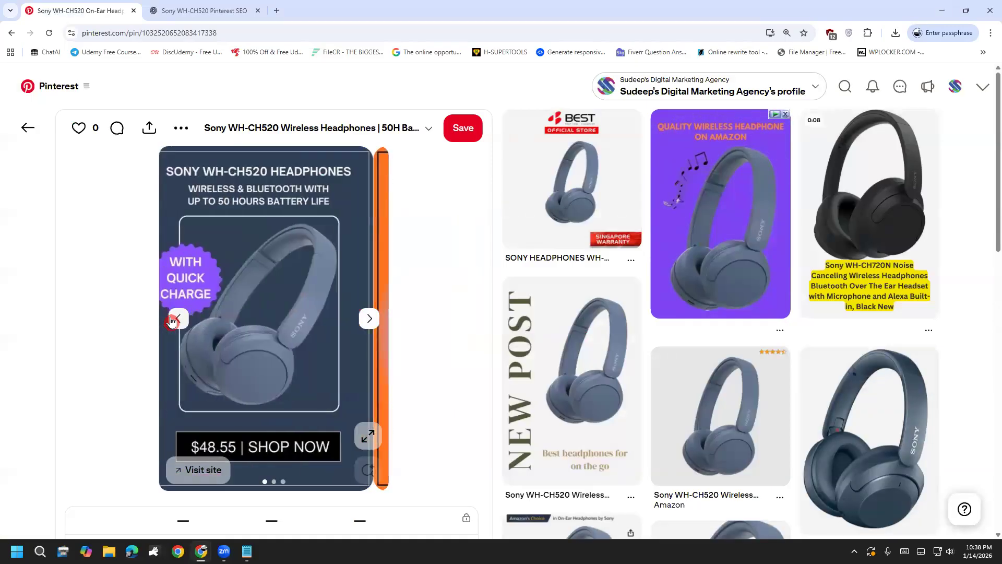
click(369, 321)
click(369, 325)
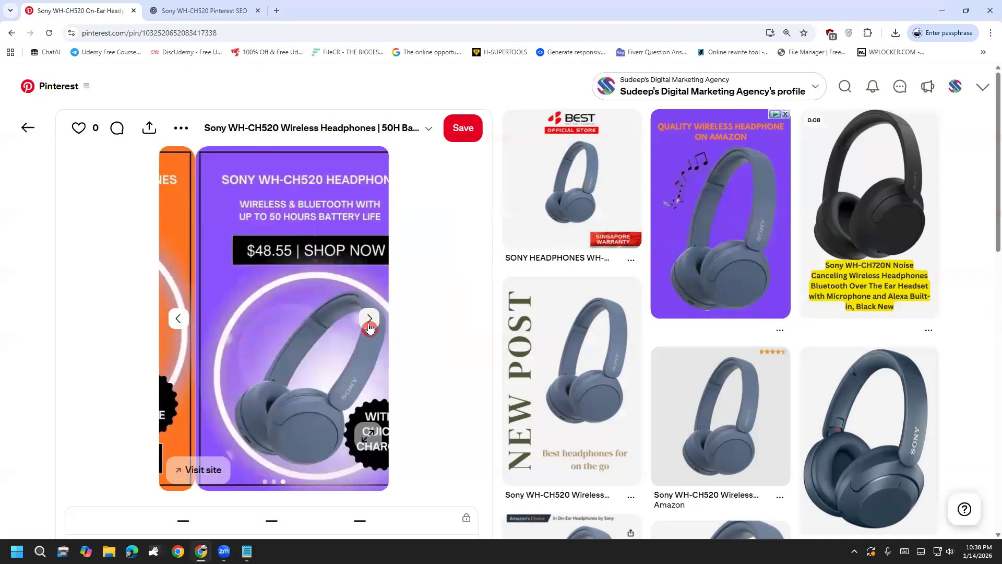
Visit the destination site of the third carousel image to check its link, and close the opened Fiverr page.
click(220, 478)
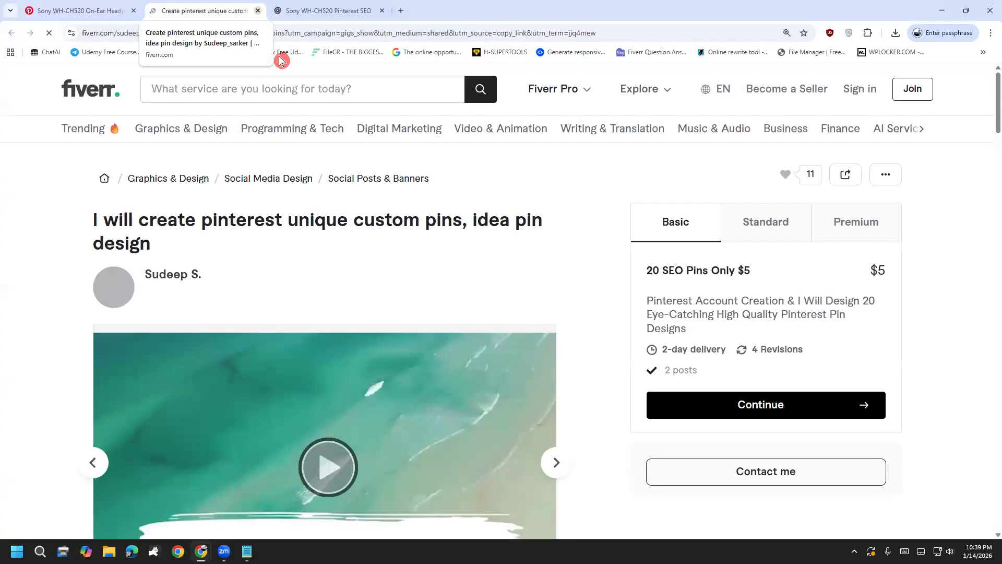
key(ctrl+w)
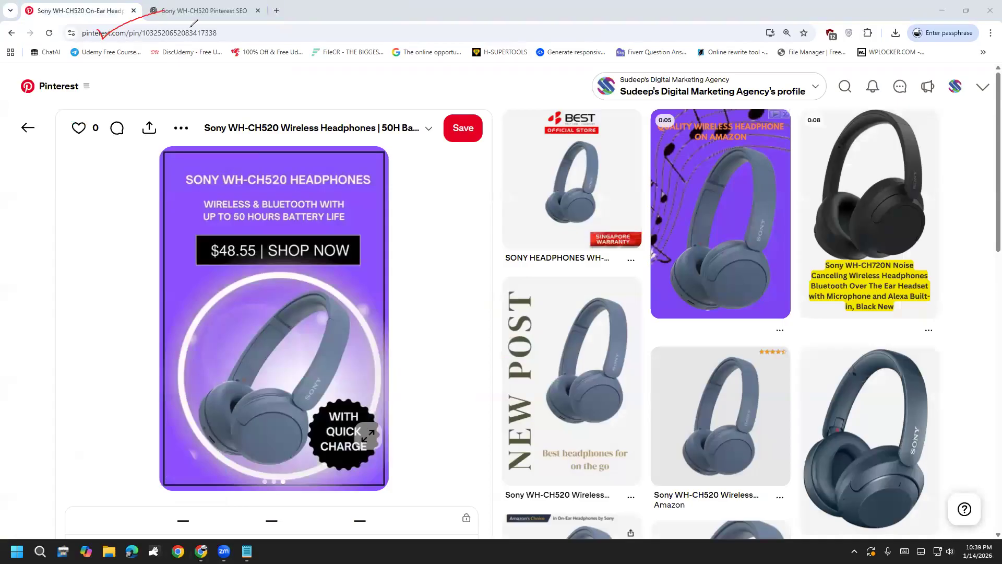
drag(271, 51, 361, 17)
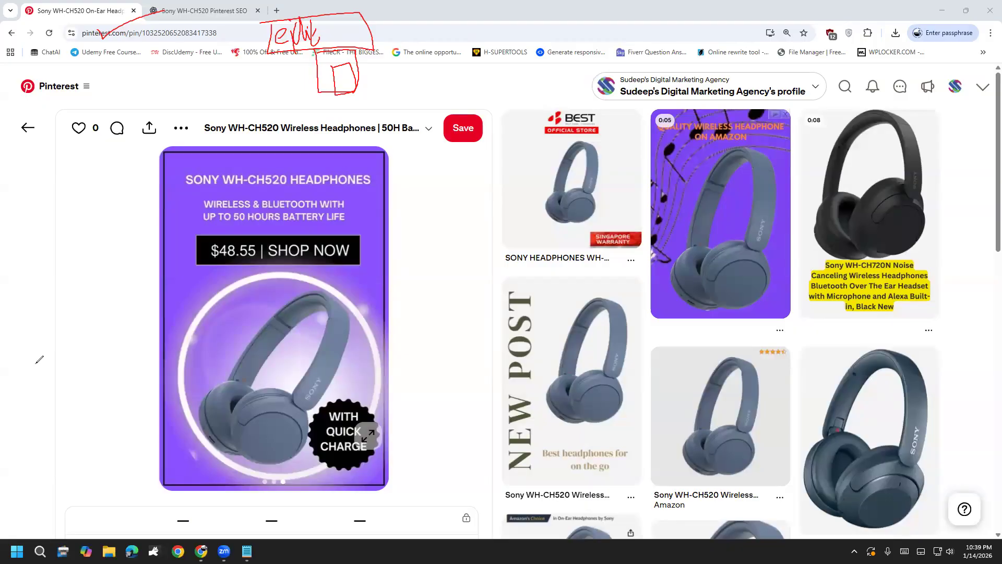
drag(408, 228, 406, 296)
drag(392, 277, 417, 257)
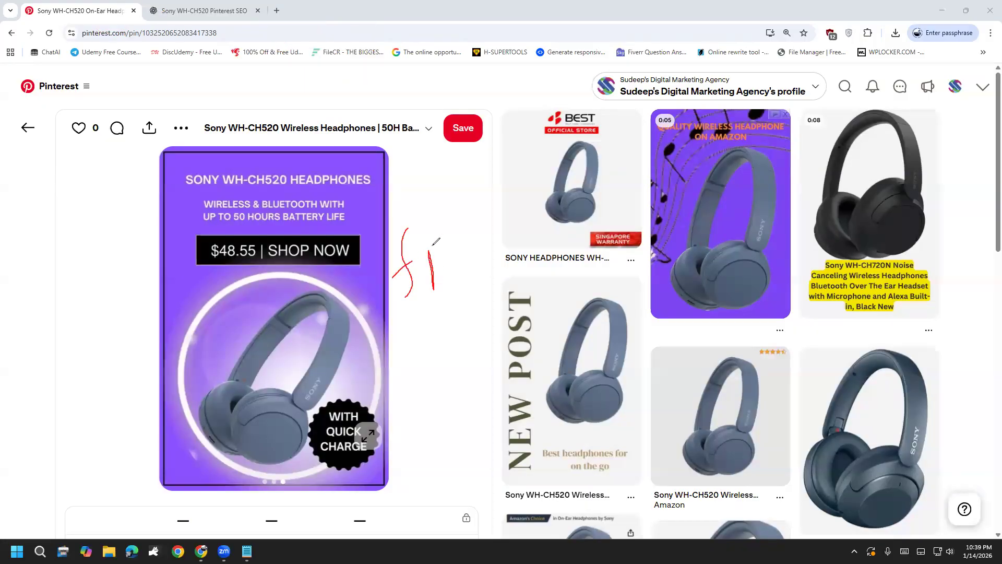
mouse_move(442, 306)
mouse_down()
mouse_move(461, 217)
mouse_move(386, 203)
mouse_up()
Review the published carousel pin's dark blue, orange and purple images once more, ending on the purple one.
click(179, 319)
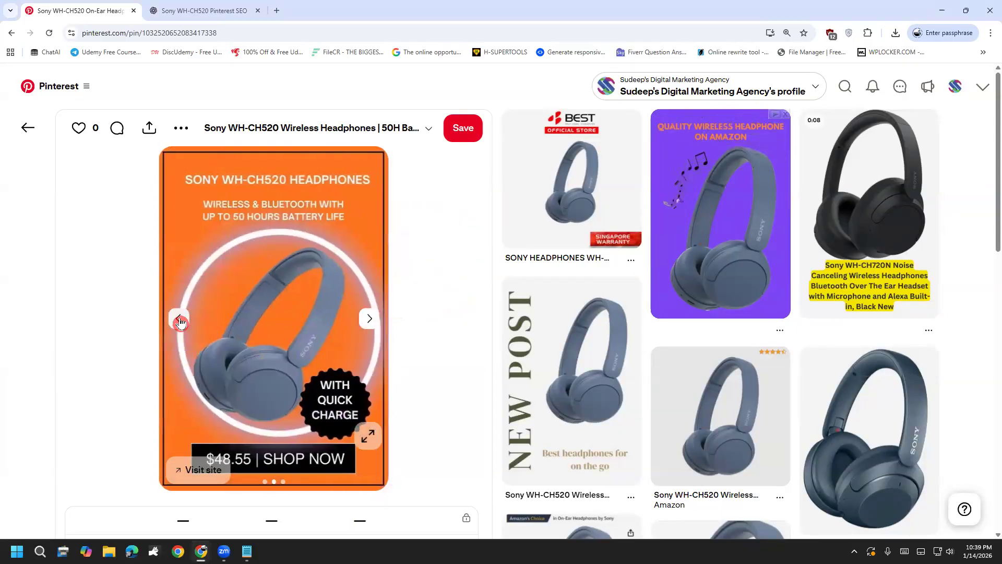
click(179, 320)
click(369, 319)
click(369, 319)
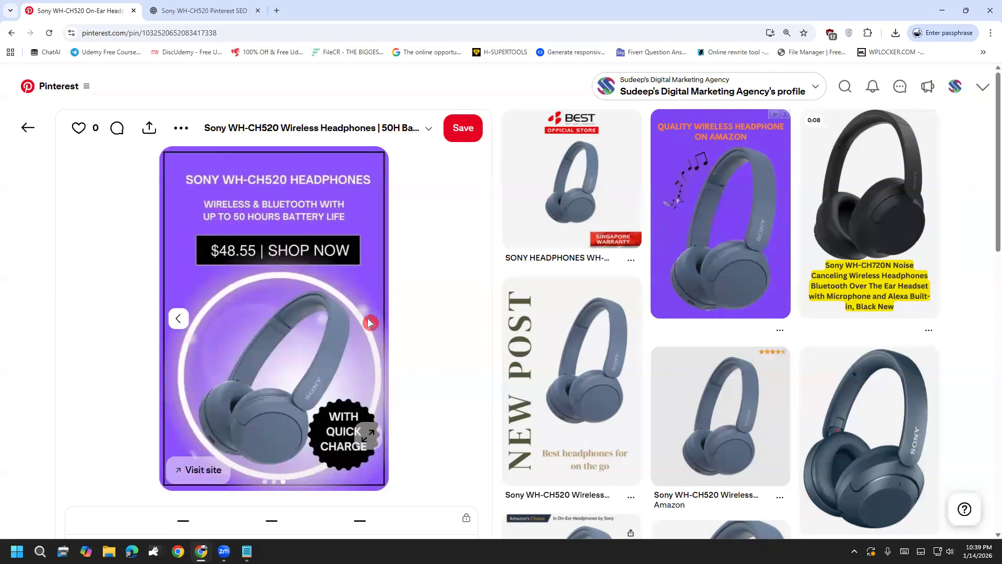
click(178, 319)
click(177, 320)
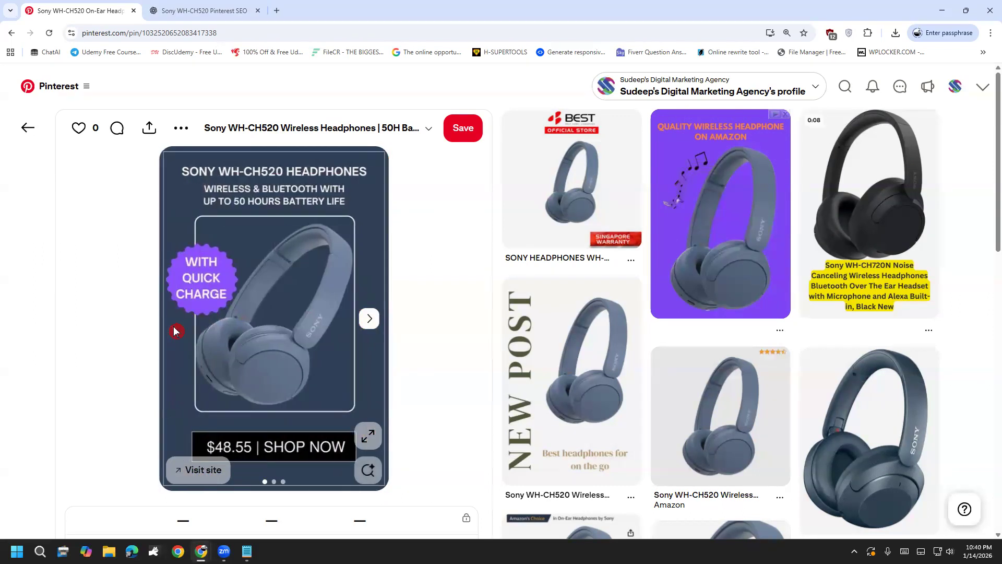
click(369, 318)
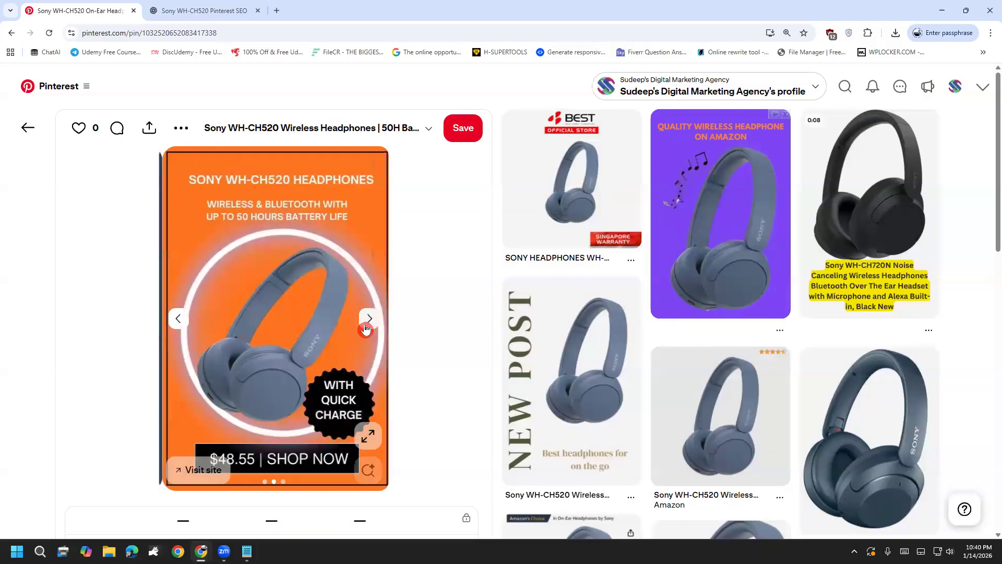
click(368, 319)
Leave the carousel pin and look through the created pins on the business profile.
click(29, 123)
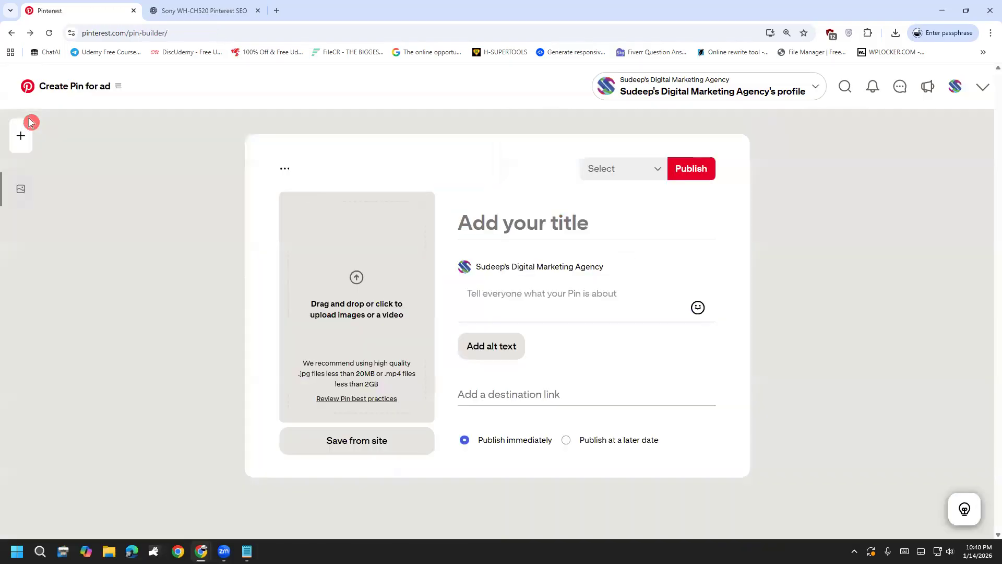
click(21, 89)
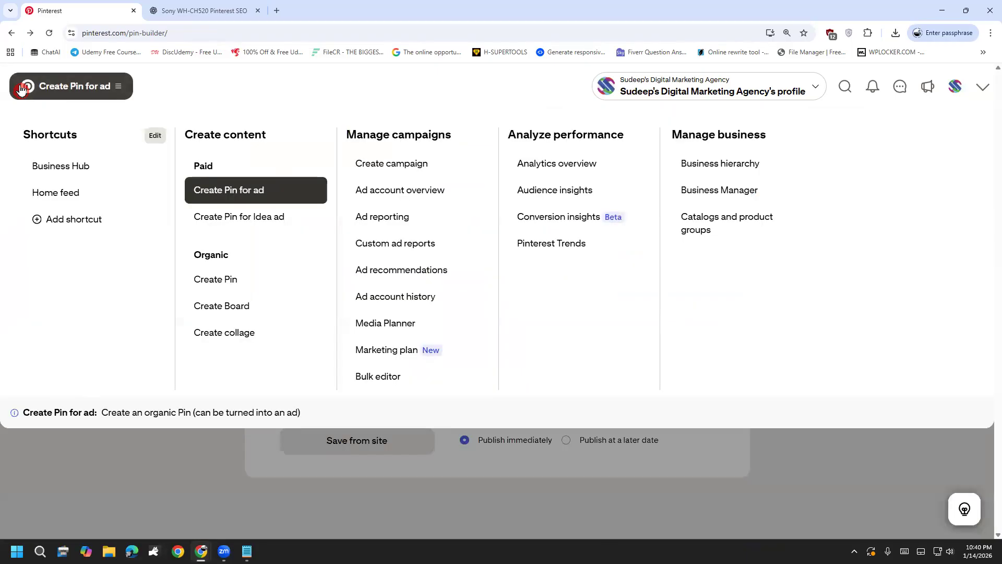
click(21, 90)
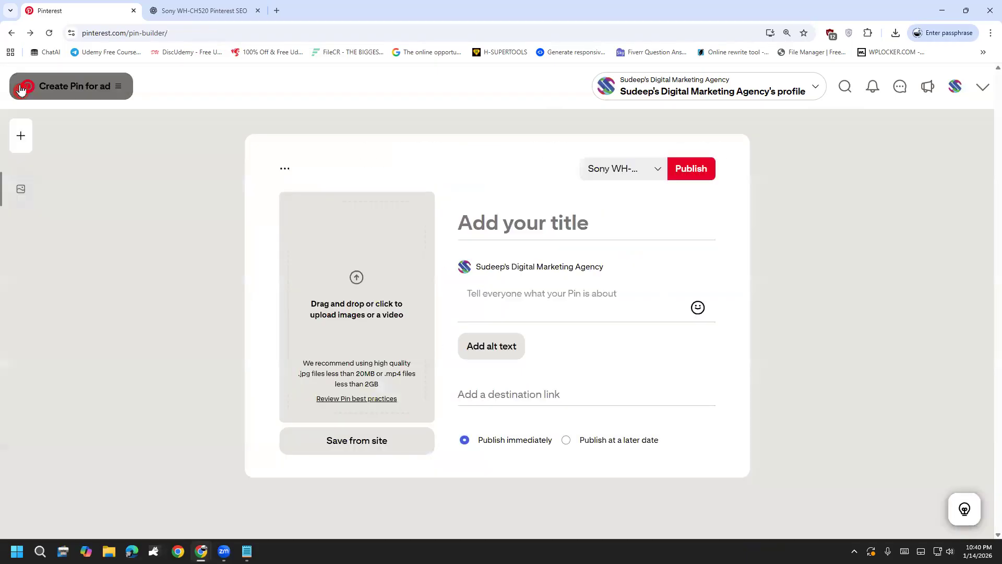
click(975, 89)
click(964, 90)
scroll(178, 402, down, 7)
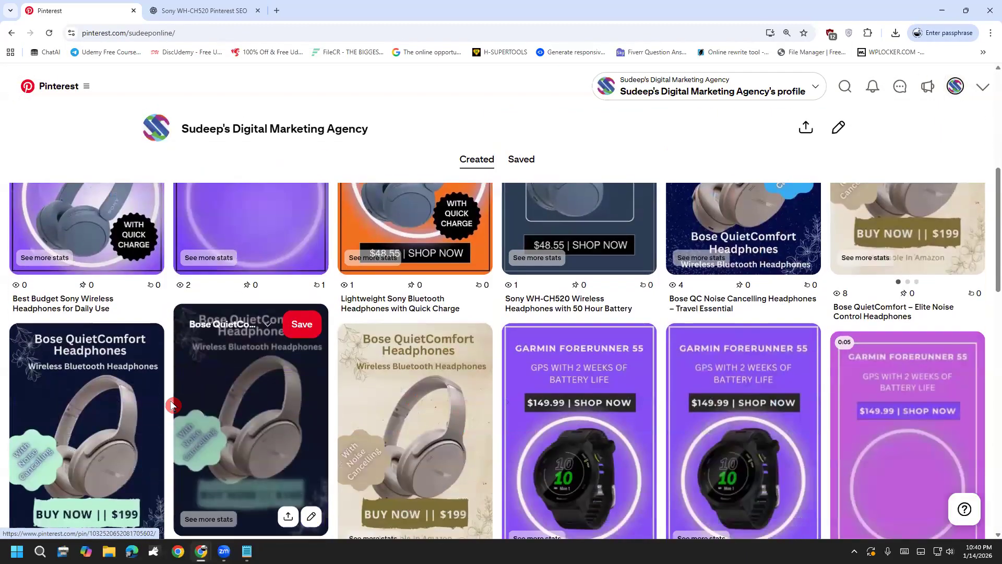
scroll(189, 402, up, 2)
scroll(189, 402, up, 3)
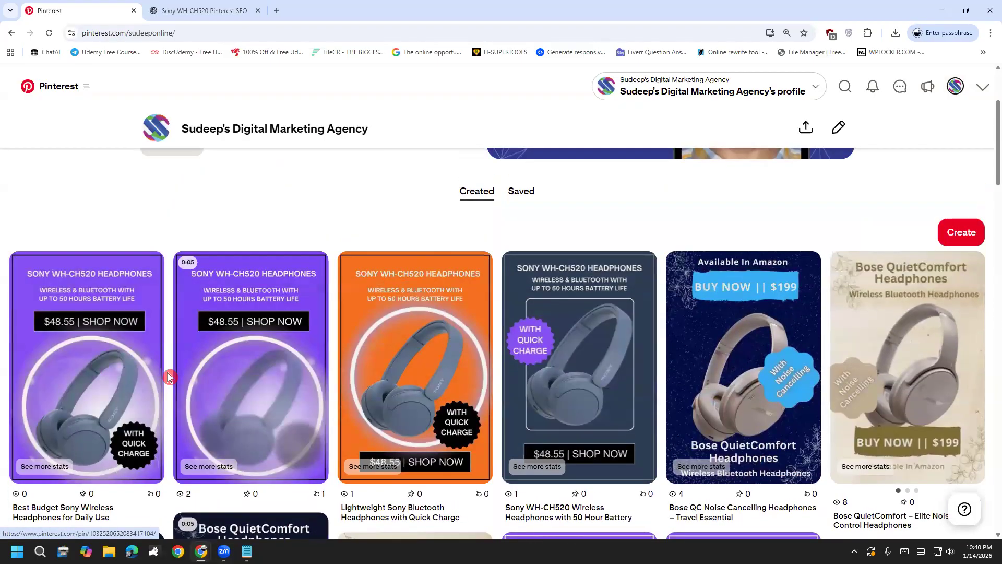
View the "Best Budget Sony Wireless Headphones for Daily Use" pin and return to the profile's created pins.
click(101, 387)
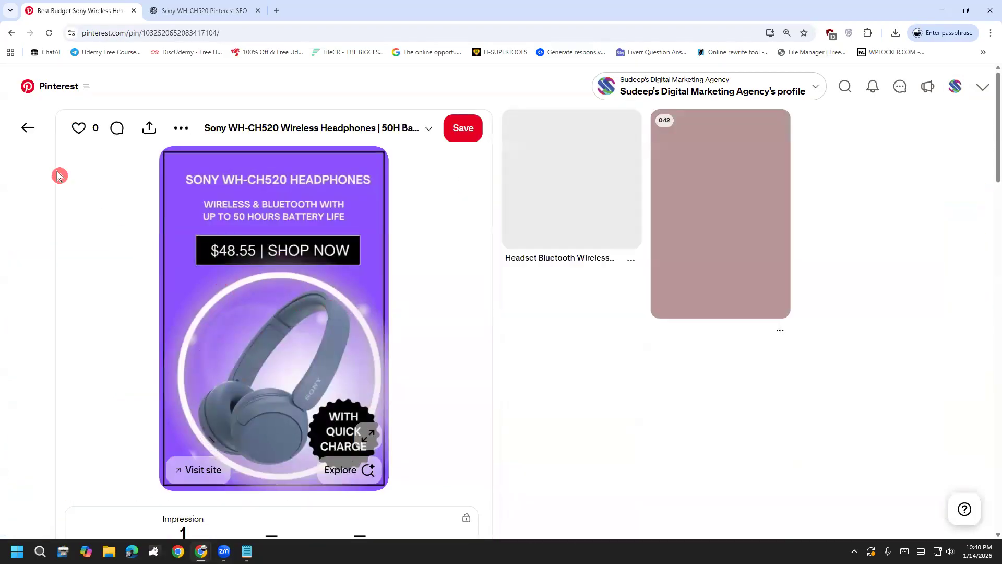
click(28, 128)
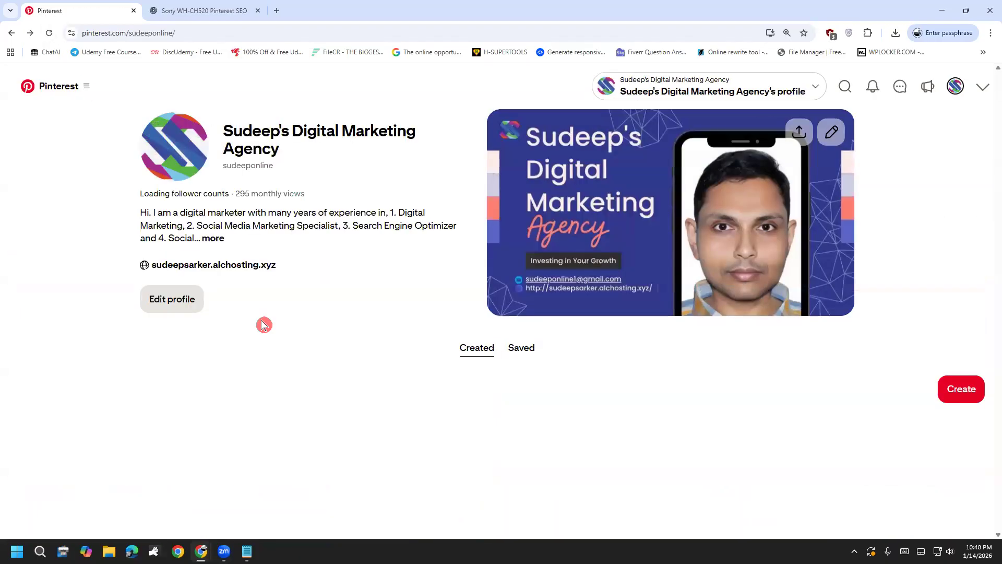
scroll(45, 371, down, 5)
scroll(193, 365, up, 3)
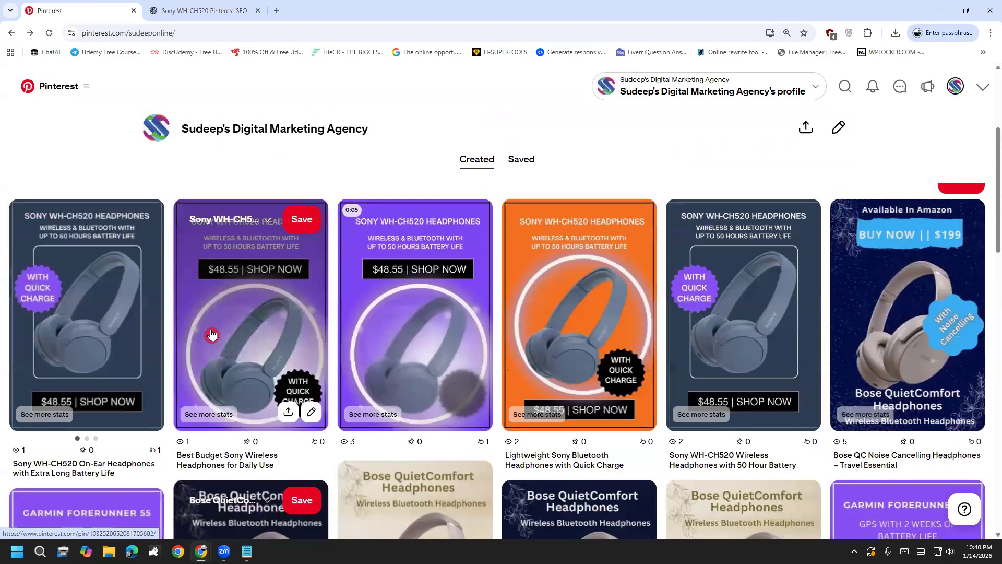
Page through the images of the "Sony WH-CH520 On-Ear Headphones with Extra Long Battery Life" carousel pin on the profile.
click(157, 316)
click(157, 317)
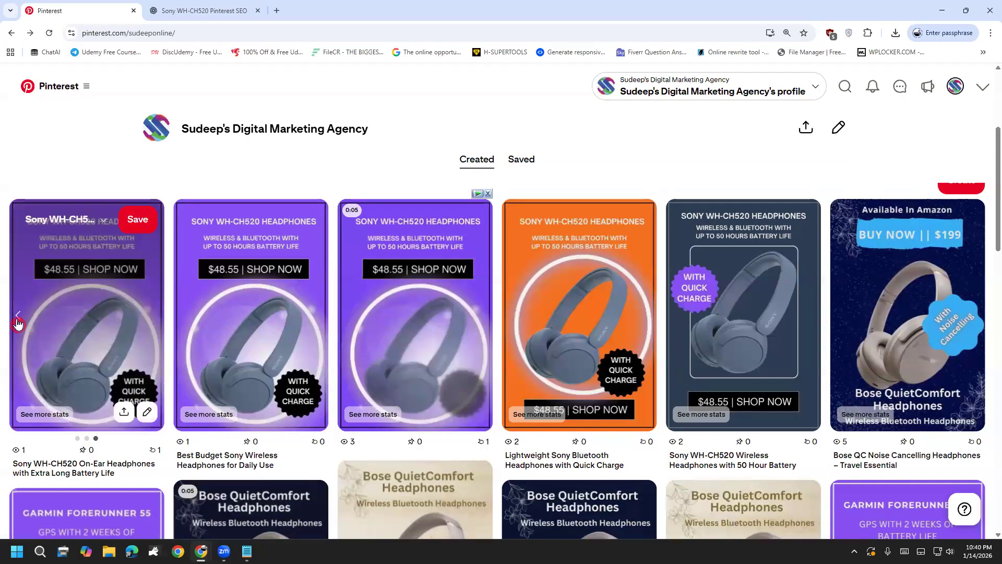
click(18, 316)
click(17, 316)
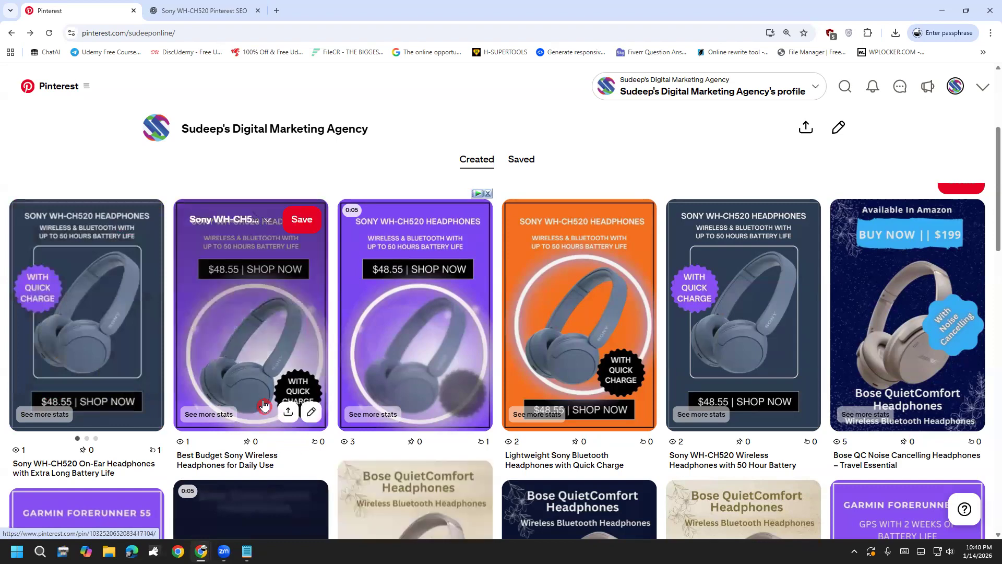
click(159, 323)
click(159, 323)
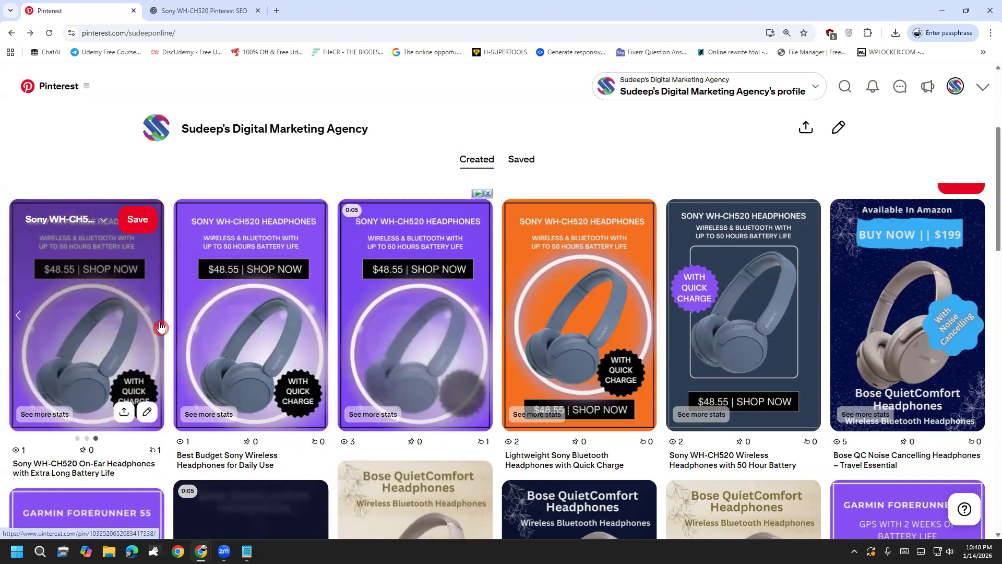
scroll(454, 125, up, 3)
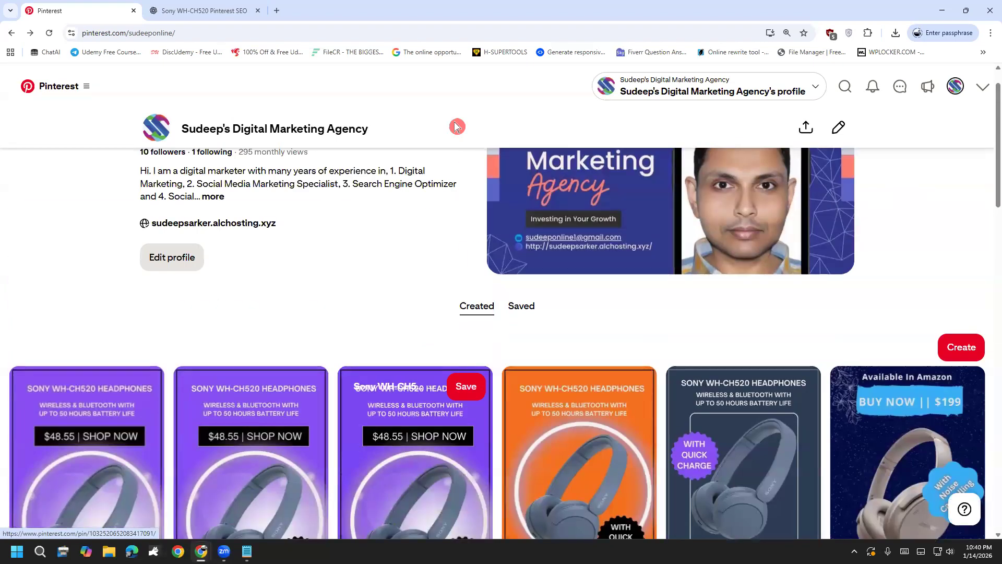
scroll(339, 240, up, 1)
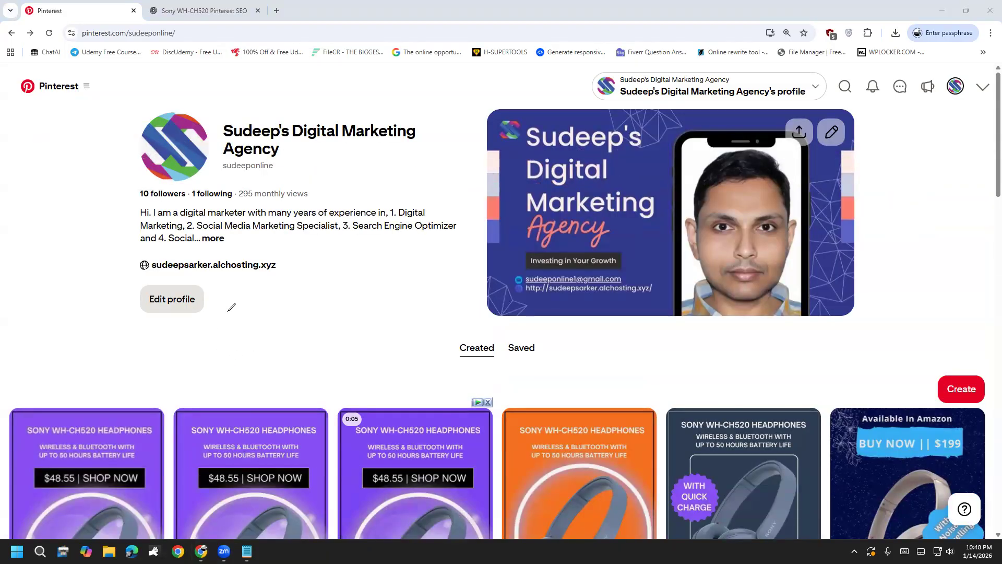
mouse_move(140, 276)
mouse_down()
mouse_move(385, 286)
mouse_move(465, 255)
mouse_move(487, 183)
mouse_move(454, 95)
mouse_move(268, 77)
mouse_move(156, 93)
mouse_move(108, 141)
mouse_move(102, 218)
mouse_move(119, 273)
mouse_move(175, 271)
mouse_up()
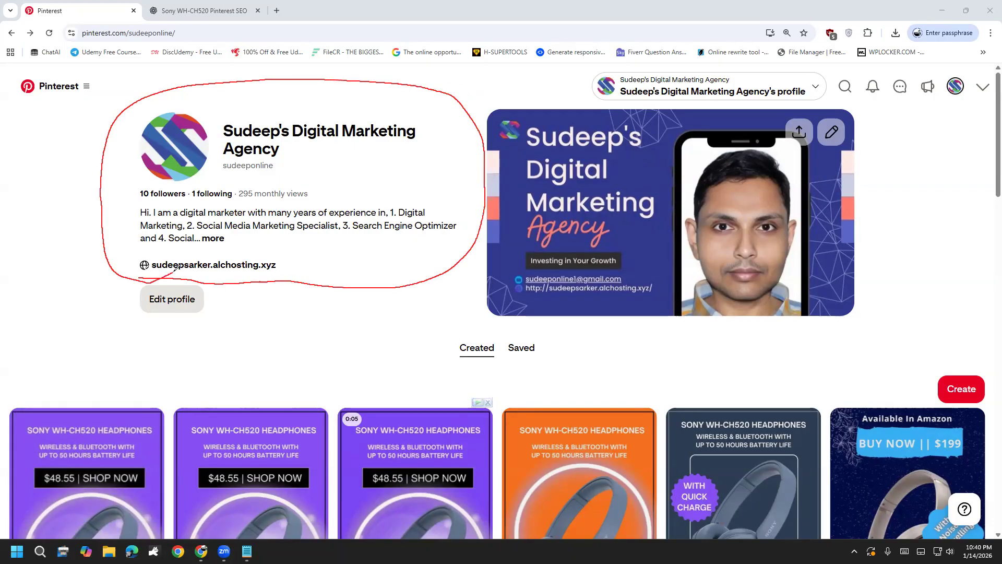
mouse_move(110, 251)
mouse_down()
mouse_move(272, 245)
mouse_move(291, 276)
mouse_move(261, 291)
mouse_move(130, 311)
mouse_move(95, 292)
mouse_move(125, 251)
mouse_up()
drag(194, 275, 291, 221)
mouse_move(239, 253)
mouse_down()
mouse_move(251, 276)
mouse_move(356, 216)
mouse_up()
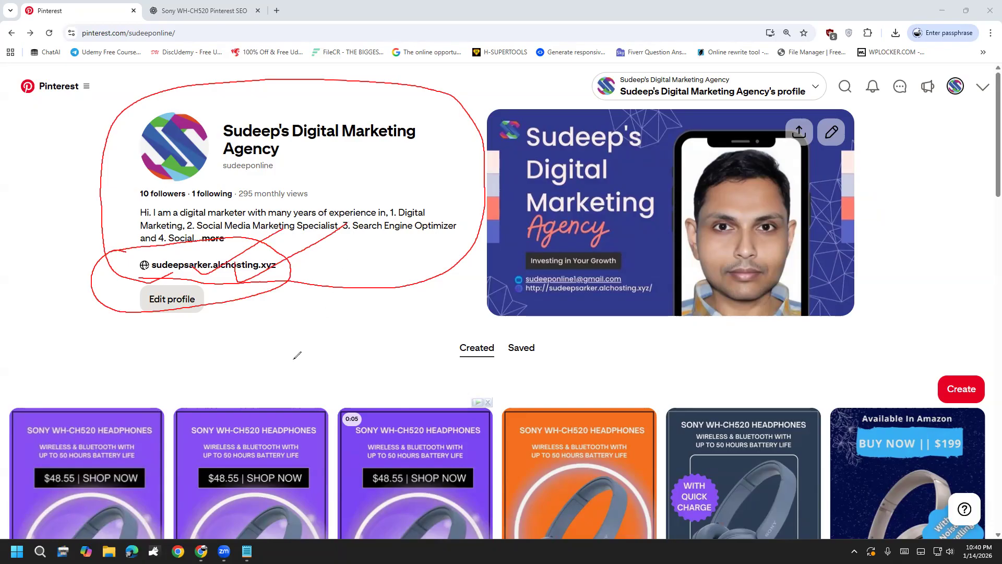
click(7, 456)
mouse_move(139, 276)
mouse_down()
mouse_move(267, 284)
mouse_move(332, 256)
mouse_move(203, 241)
mouse_move(120, 260)
mouse_move(129, 275)
mouse_move(177, 282)
mouse_move(246, 270)
mouse_move(251, 282)
mouse_move(284, 264)
mouse_up()
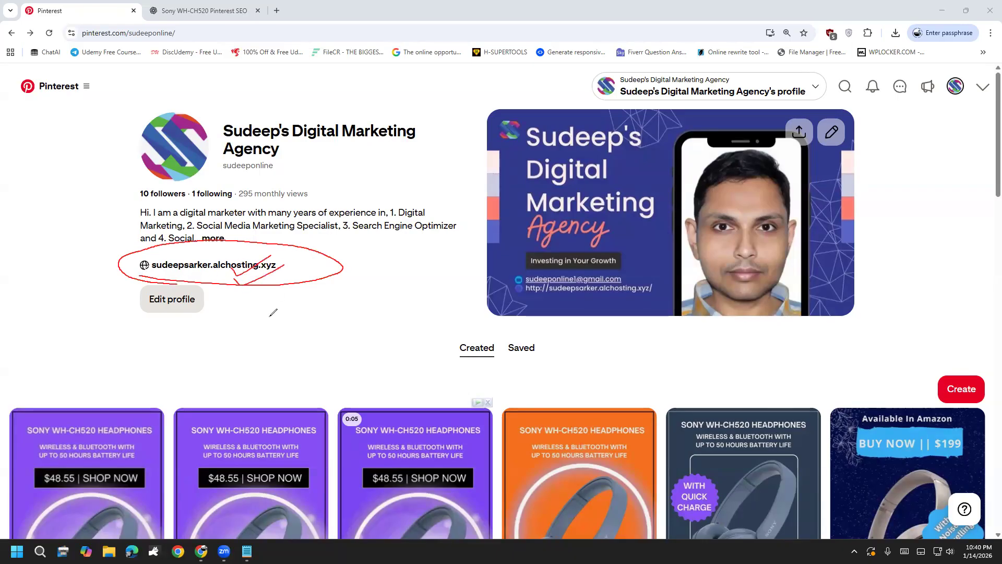
click(4, 356)
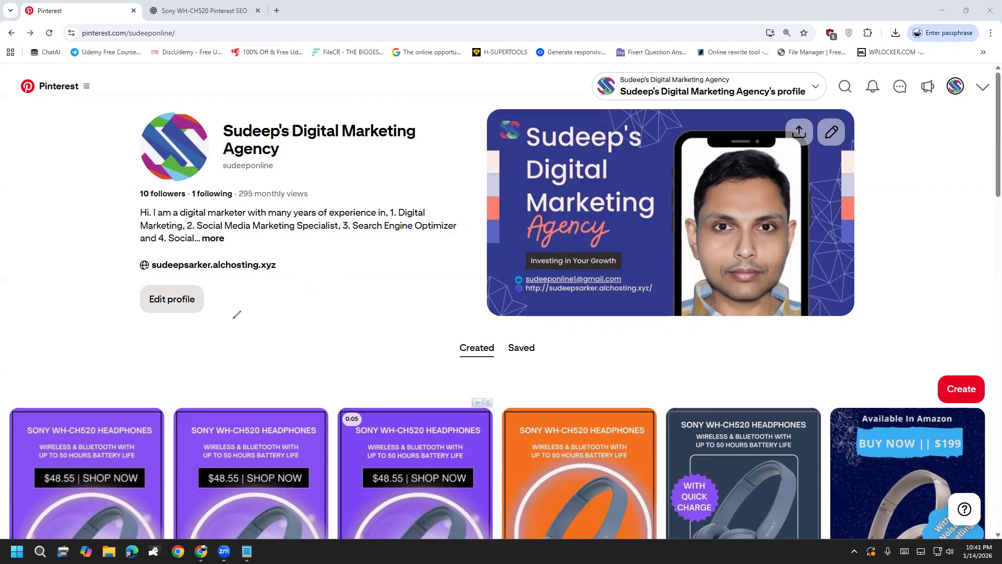
mouse_move(232, 316)
mouse_down()
mouse_move(180, 343)
mouse_move(221, 378)
mouse_move(261, 317)
mouse_move(268, 374)
mouse_move(287, 351)
mouse_move(287, 371)
mouse_move(283, 340)
mouse_move(304, 372)
mouse_move(326, 350)
mouse_move(374, 372)
mouse_move(420, 359)
mouse_move(407, 320)
mouse_move(434, 347)
mouse_move(441, 321)
mouse_up()
click(282, 339)
mouse_move(144, 389)
mouse_down()
mouse_move(465, 361)
mouse_move(181, 287)
mouse_move(181, 405)
mouse_up()
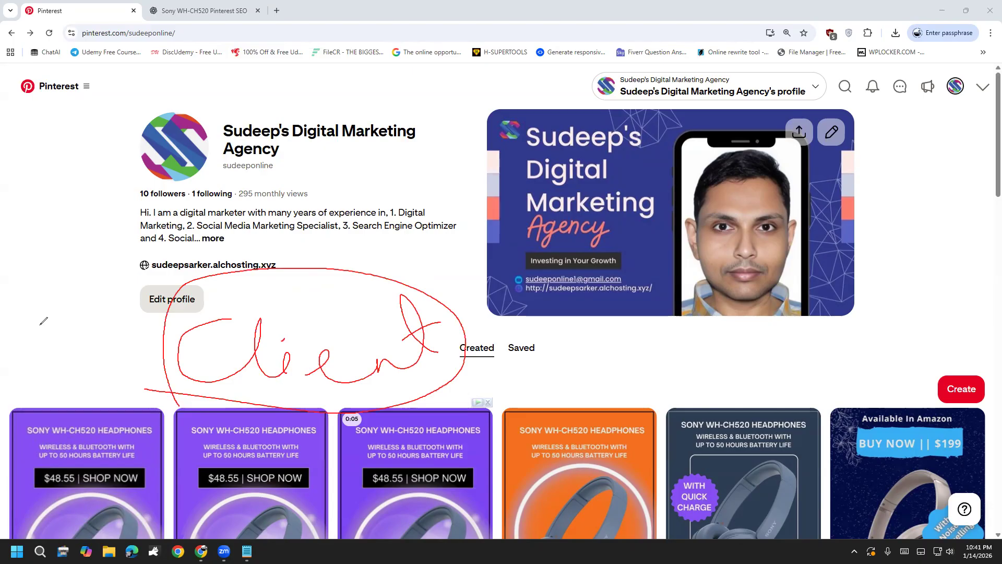
mouse_move(167, 333)
mouse_down()
mouse_move(189, 372)
mouse_move(193, 362)
mouse_move(266, 370)
mouse_move(304, 345)
mouse_up()
mouse_move(353, 322)
mouse_down()
mouse_move(338, 347)
mouse_move(342, 301)
mouse_move(383, 305)
mouse_move(402, 324)
mouse_move(432, 321)
mouse_up()
drag(445, 287, 466, 282)
mouse_move(459, 320)
mouse_down()
mouse_move(534, 316)
mouse_move(524, 307)
mouse_move(528, 335)
mouse_up()
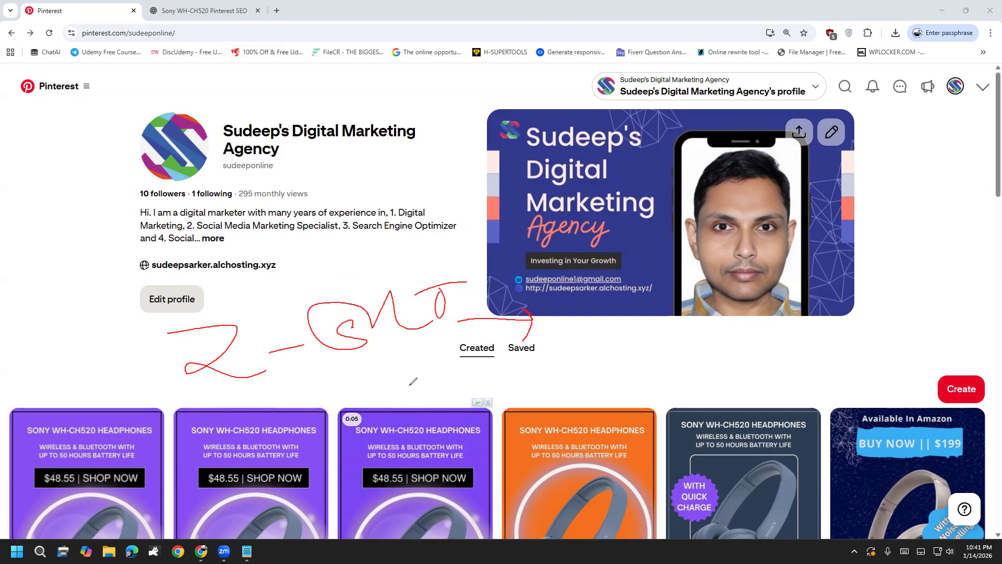
click(585, 338)
mouse_move(575, 320)
mouse_down()
mouse_move(558, 360)
mouse_move(582, 327)
mouse_move(599, 337)
mouse_move(610, 321)
mouse_move(607, 339)
mouse_move(622, 322)
mouse_move(625, 333)
mouse_move(628, 320)
mouse_move(640, 324)
mouse_move(639, 308)
mouse_move(644, 321)
mouse_move(651, 308)
mouse_move(680, 310)
mouse_move(683, 290)
mouse_move(684, 307)
mouse_move(714, 295)
mouse_up()
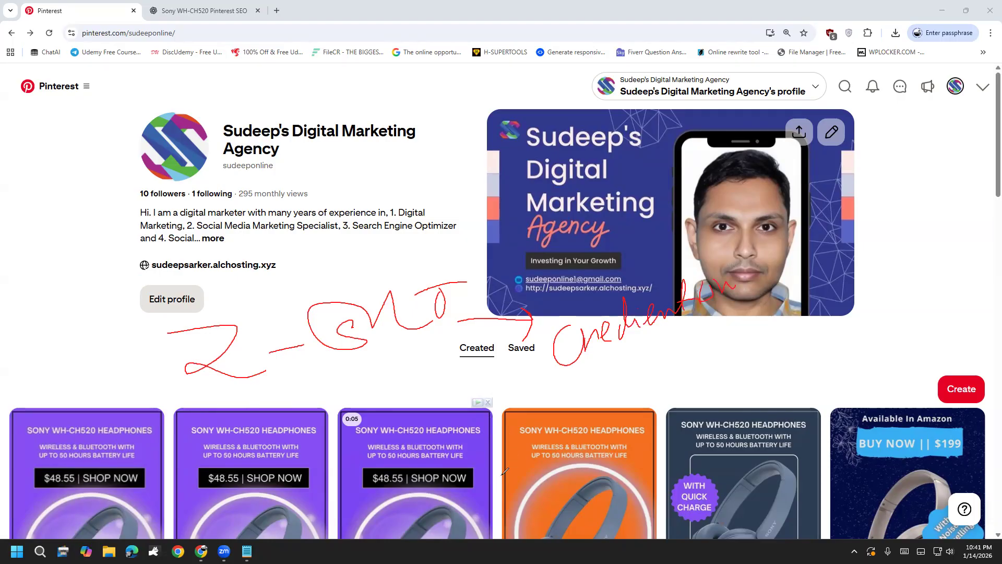
mouse_move(419, 355)
mouse_down()
mouse_move(418, 404)
mouse_move(524, 410)
mouse_move(513, 397)
mouse_move(522, 416)
mouse_move(509, 432)
mouse_up()
click(5, 322)
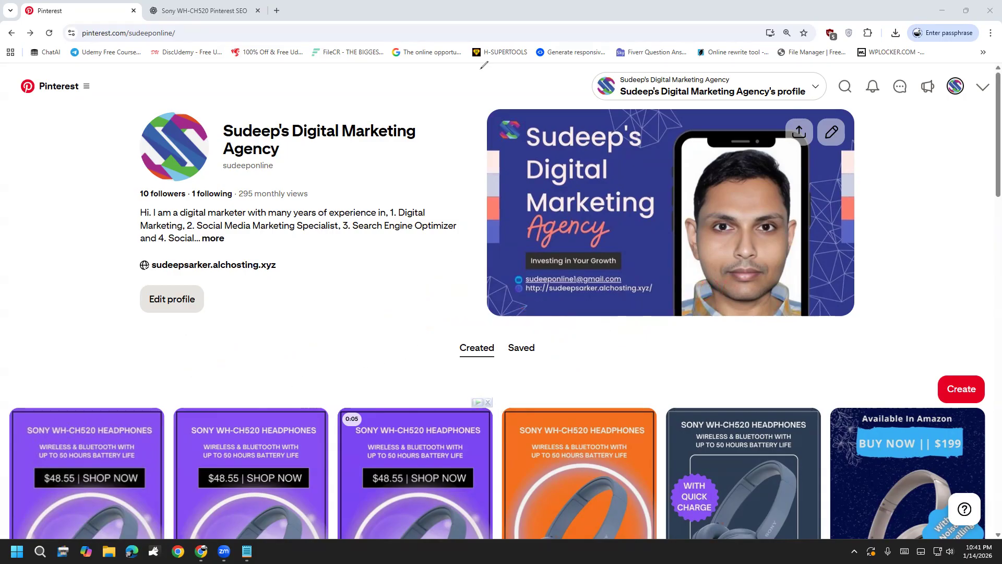
mouse_move(232, 291)
mouse_down()
mouse_move(233, 336)
mouse_move(236, 293)
mouse_move(265, 315)
mouse_move(236, 319)
mouse_move(280, 295)
mouse_move(275, 281)
mouse_move(277, 317)
mouse_move(275, 288)
mouse_move(301, 294)
mouse_move(284, 323)
mouse_up()
mouse_move(273, 282)
mouse_down()
mouse_move(301, 295)
mouse_move(285, 323)
mouse_up()
mouse_move(348, 284)
mouse_down()
mouse_move(350, 303)
mouse_move(393, 297)
mouse_move(407, 273)
mouse_move(450, 284)
mouse_move(461, 263)
mouse_up()
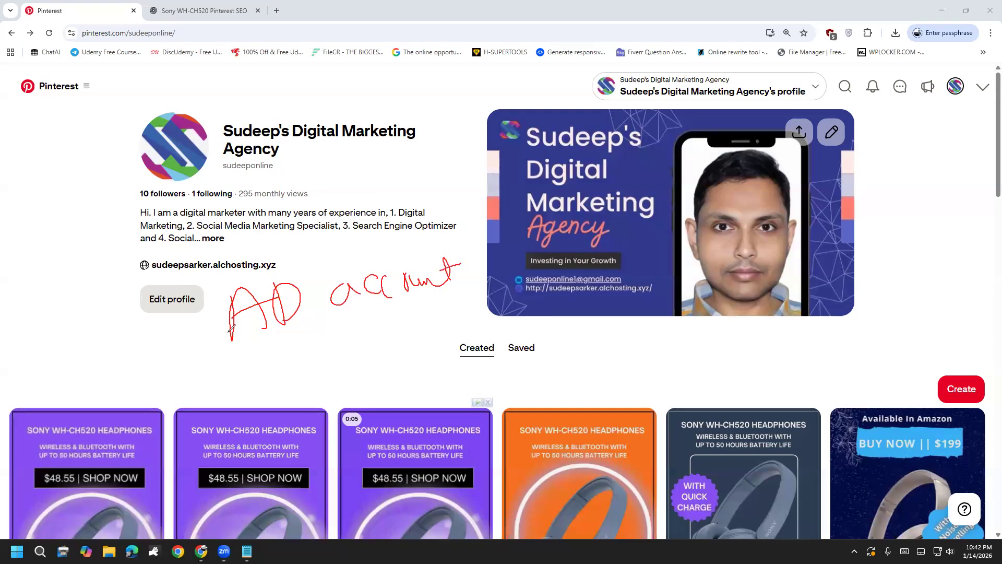
mouse_move(229, 324)
mouse_down()
mouse_move(189, 359)
mouse_move(312, 359)
mouse_up()
mouse_move(304, 344)
mouse_down()
mouse_move(313, 354)
mouse_move(301, 372)
mouse_up()
mouse_move(355, 333)
mouse_down()
mouse_move(351, 341)
mouse_move(391, 322)
mouse_move(431, 326)
mouse_move(444, 302)
mouse_move(440, 323)
mouse_up()
drag(265, 410, 402, 229)
mouse_move(332, 222)
mouse_down()
mouse_move(309, 406)
mouse_move(342, 372)
mouse_up()
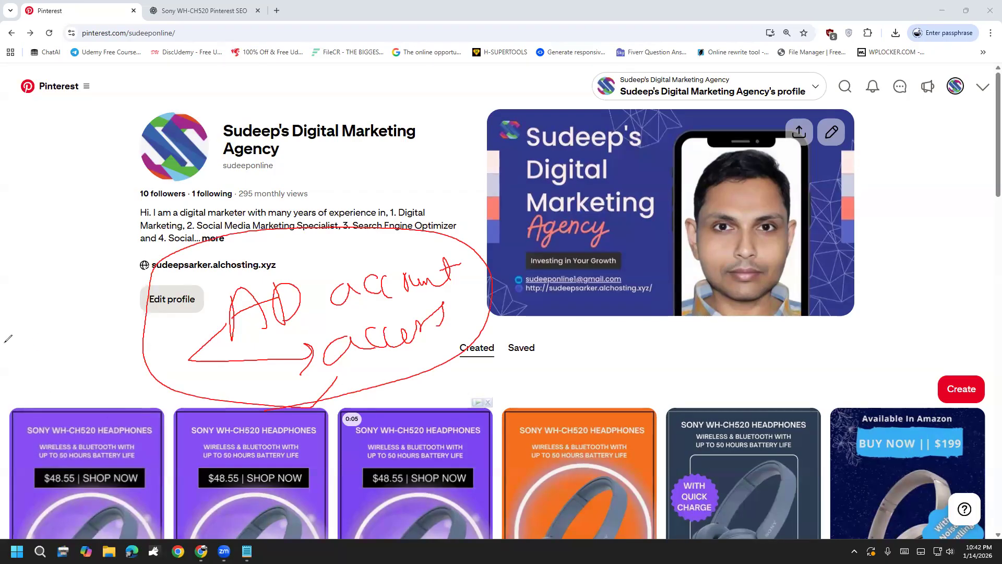
click(43, 342)
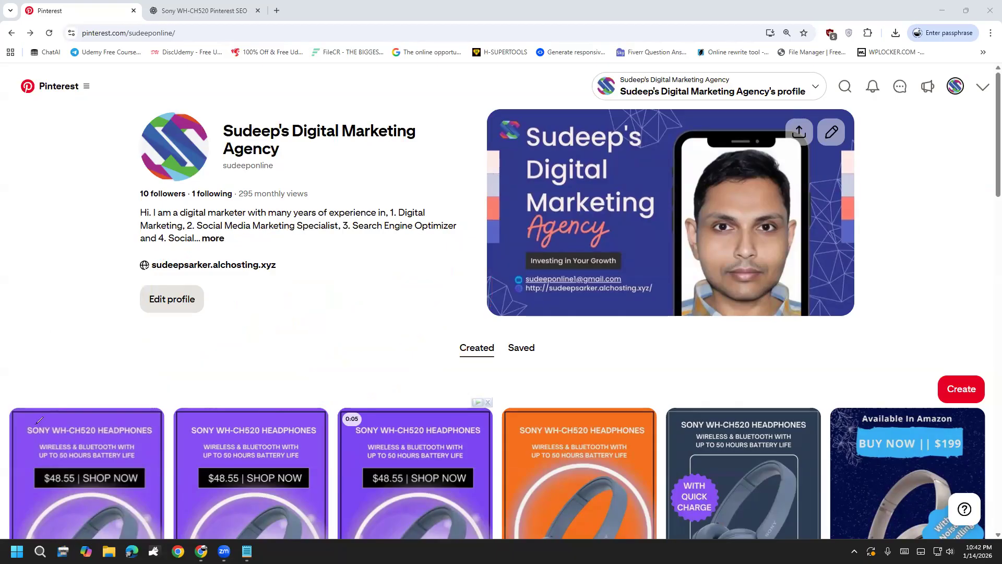
mouse_move(181, 374)
mouse_down()
mouse_move(293, 321)
mouse_move(286, 314)
mouse_move(285, 351)
mouse_up()
mouse_move(292, 315)
mouse_down()
mouse_move(249, 309)
mouse_move(288, 328)
mouse_move(272, 372)
mouse_move(291, 352)
mouse_move(273, 307)
mouse_up()
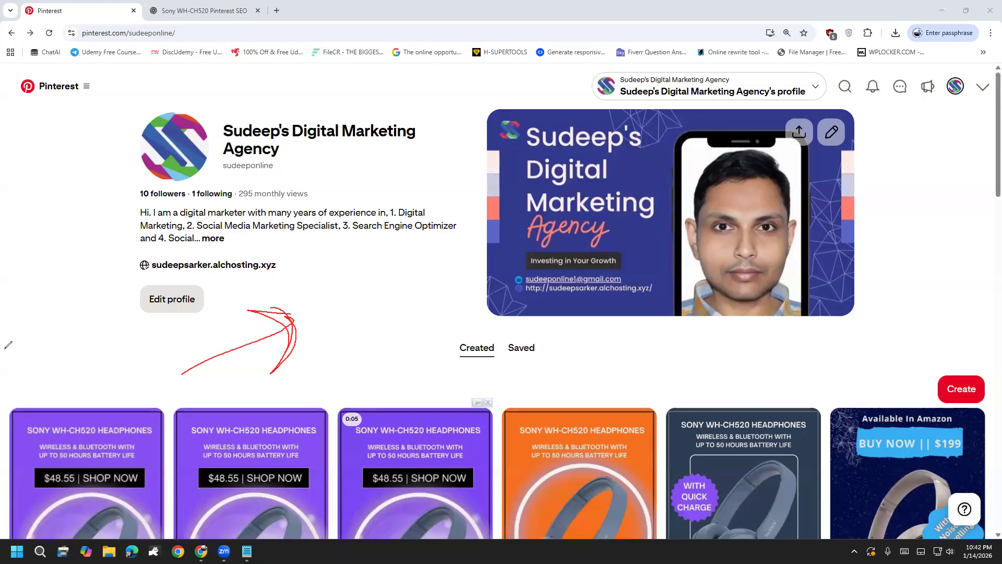
Open Business Manager for the agency's business account.
click(61, 89)
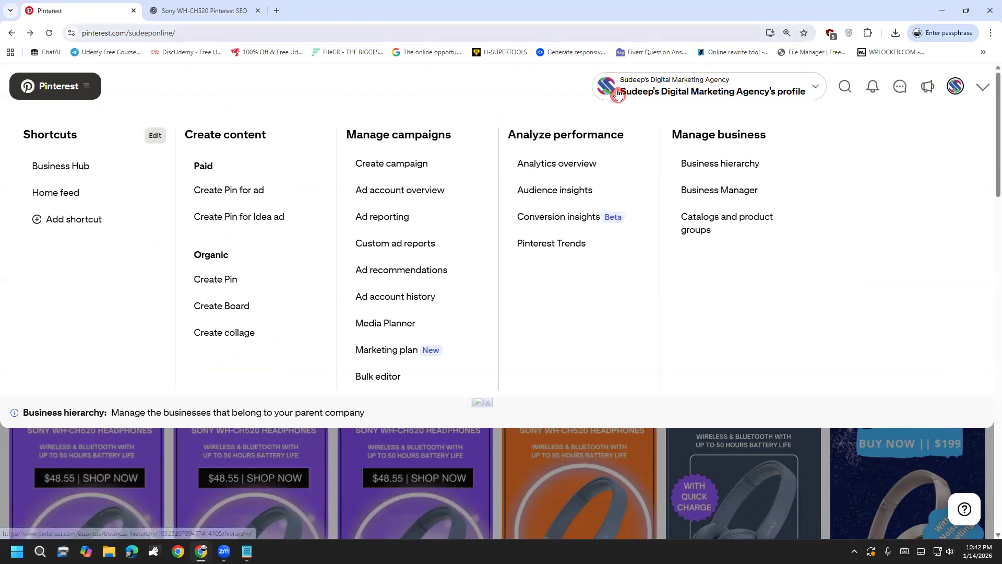
mouse_move(763, 176)
mouse_down()
mouse_move(677, 163)
mouse_move(699, 210)
mouse_move(764, 167)
mouse_move(676, 152)
mouse_move(686, 211)
mouse_move(751, 166)
mouse_move(672, 201)
mouse_move(754, 175)
mouse_move(682, 182)
mouse_up()
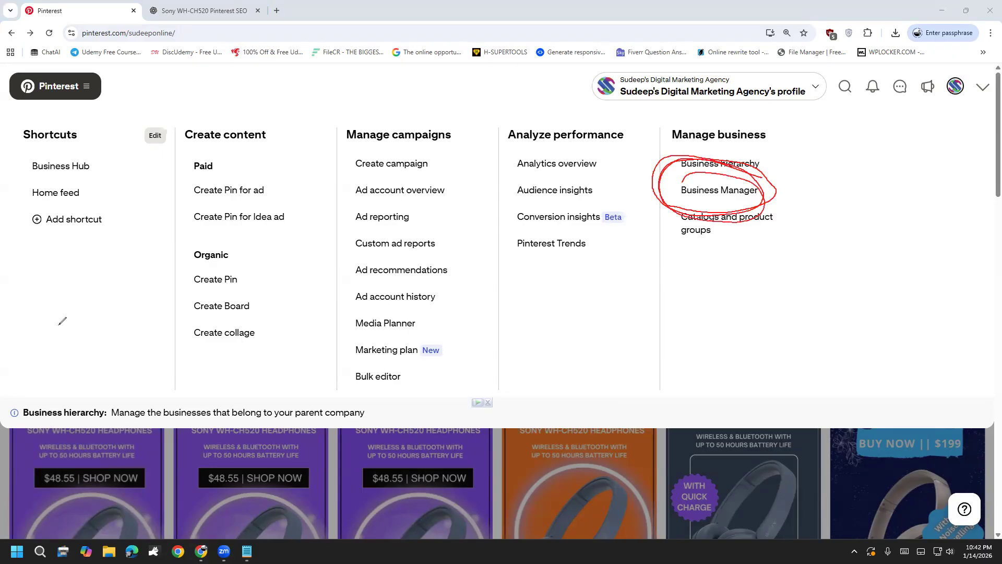
key(e)
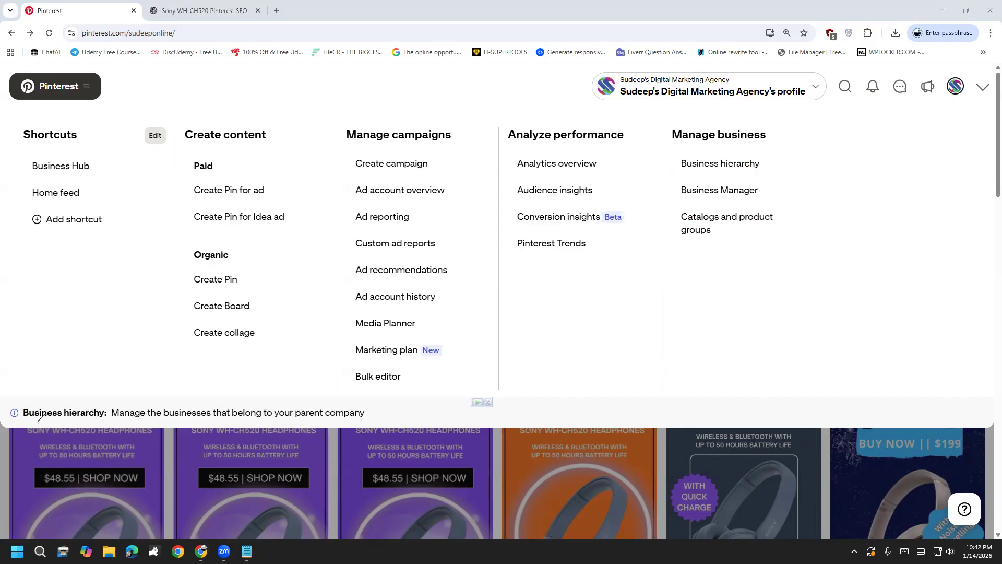
click(725, 189)
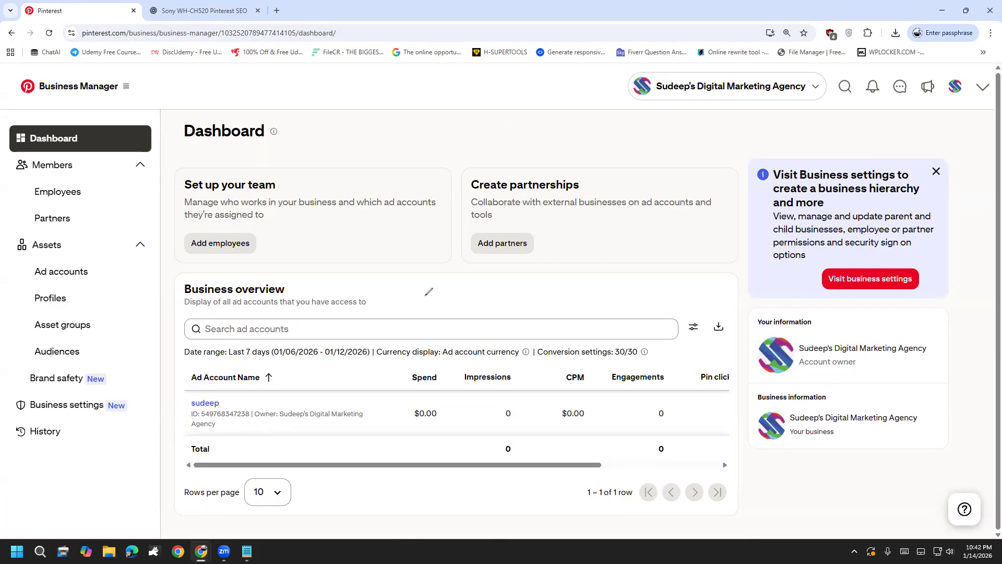
mouse_move(387, 243)
mouse_down()
mouse_move(394, 269)
mouse_move(392, 252)
mouse_move(411, 265)
mouse_move(412, 234)
mouse_move(419, 251)
mouse_move(455, 221)
mouse_move(507, 259)
mouse_move(512, 200)
mouse_move(525, 237)
mouse_move(549, 238)
mouse_up()
mouse_move(604, 198)
mouse_down()
mouse_move(616, 199)
mouse_move(611, 217)
mouse_move(654, 224)
mouse_up()
mouse_move(498, 328)
mouse_down()
mouse_move(290, 256)
mouse_move(600, 332)
mouse_up()
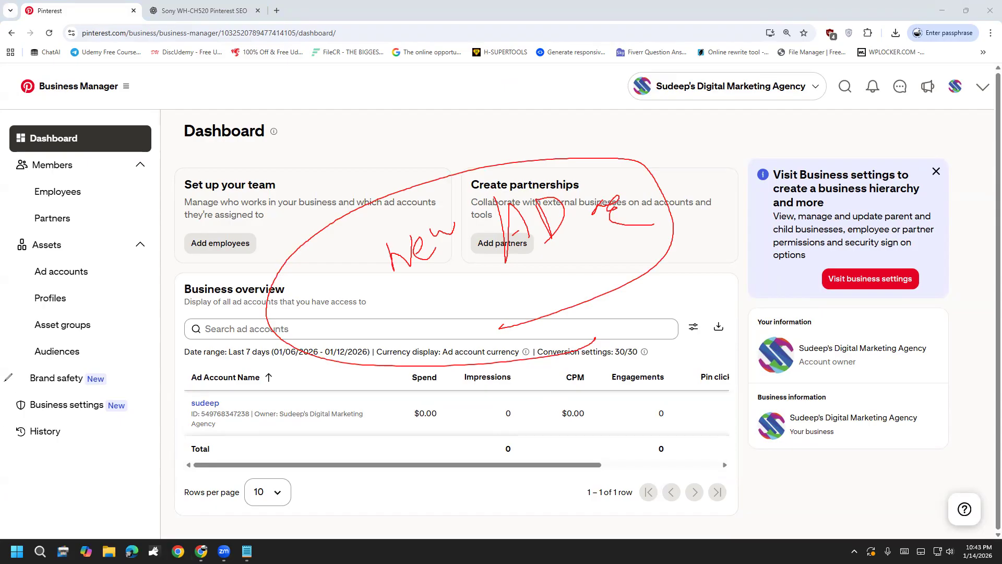
key(e)
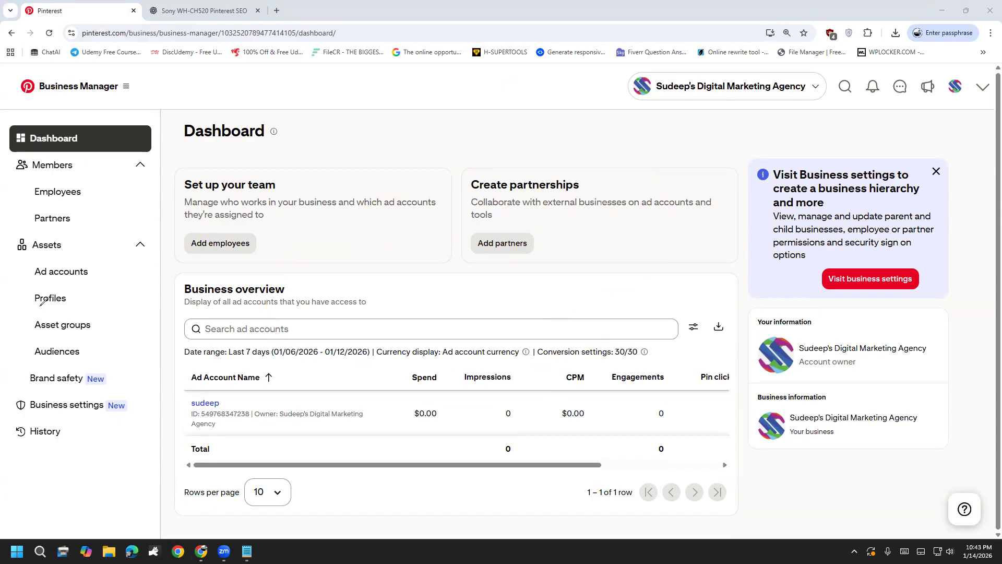
Look through the Employees and Partners pages and view the partner invitation form, leaving it without adding a partner.
click(67, 187)
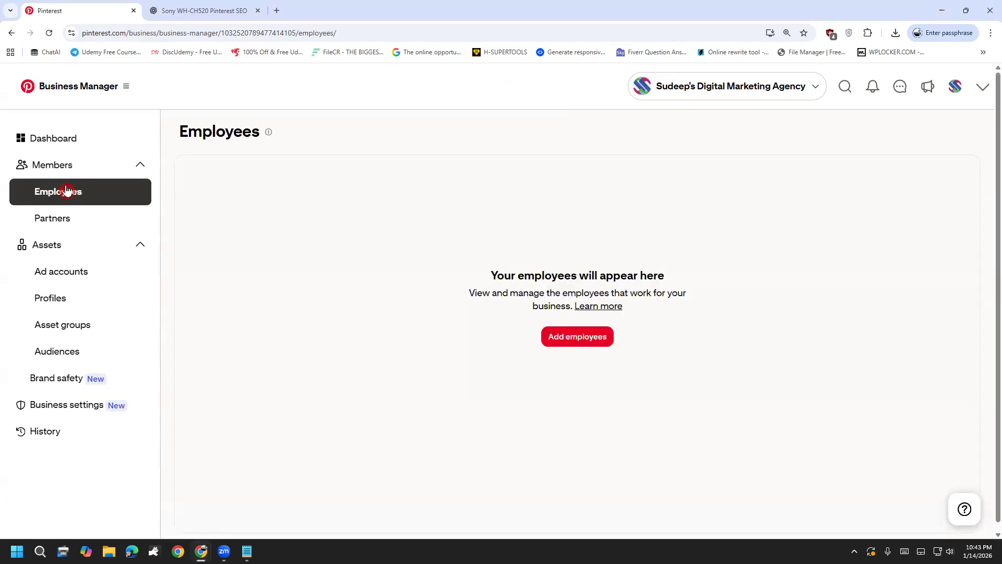
click(64, 213)
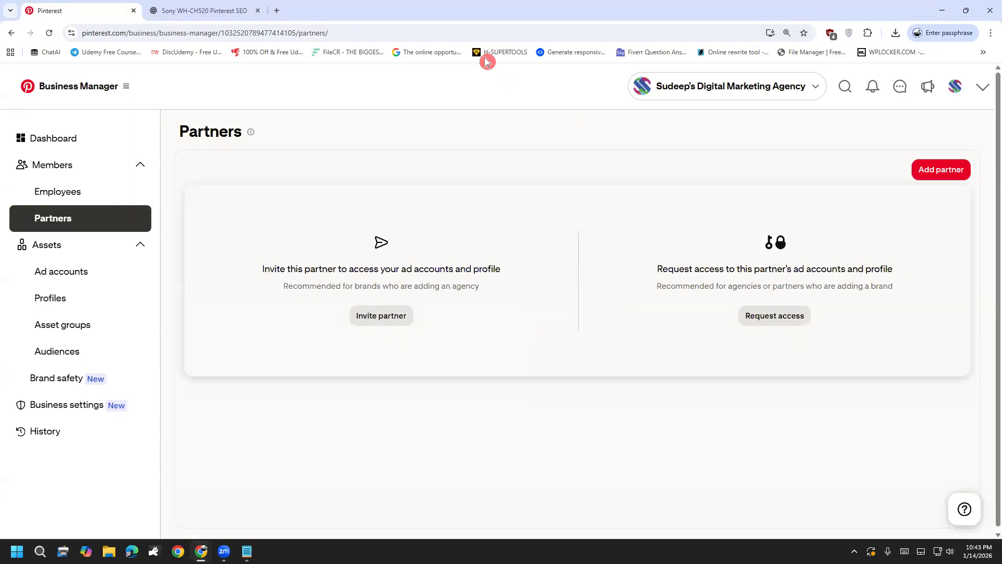
mouse_move(729, 322)
mouse_down()
mouse_move(741, 329)
mouse_move(779, 293)
mouse_up()
mouse_move(380, 327)
mouse_down()
mouse_move(389, 334)
mouse_move(406, 296)
mouse_up()
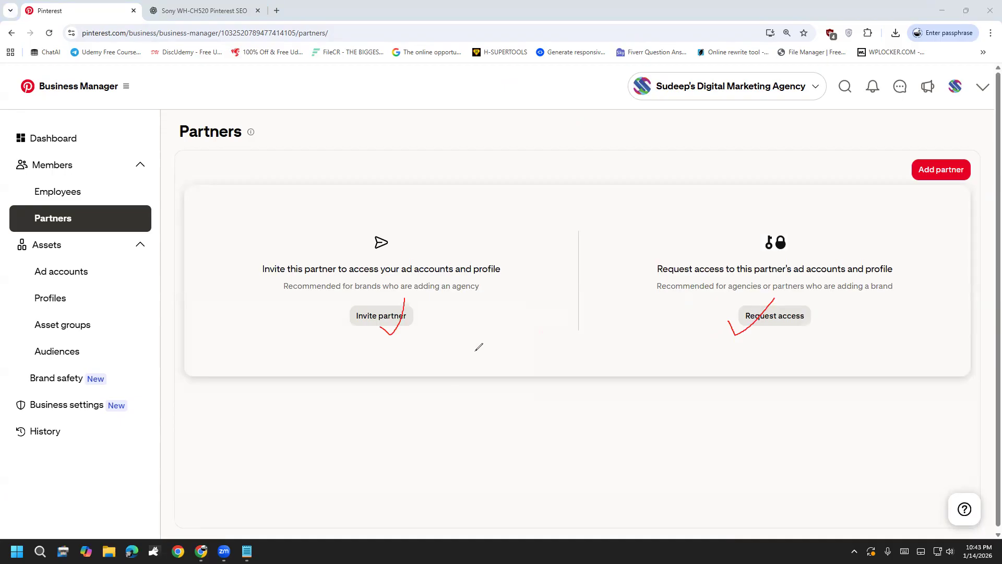
mouse_move(381, 327)
mouse_down()
mouse_move(387, 341)
mouse_move(409, 294)
mouse_move(416, 304)
mouse_up()
key(Escape)
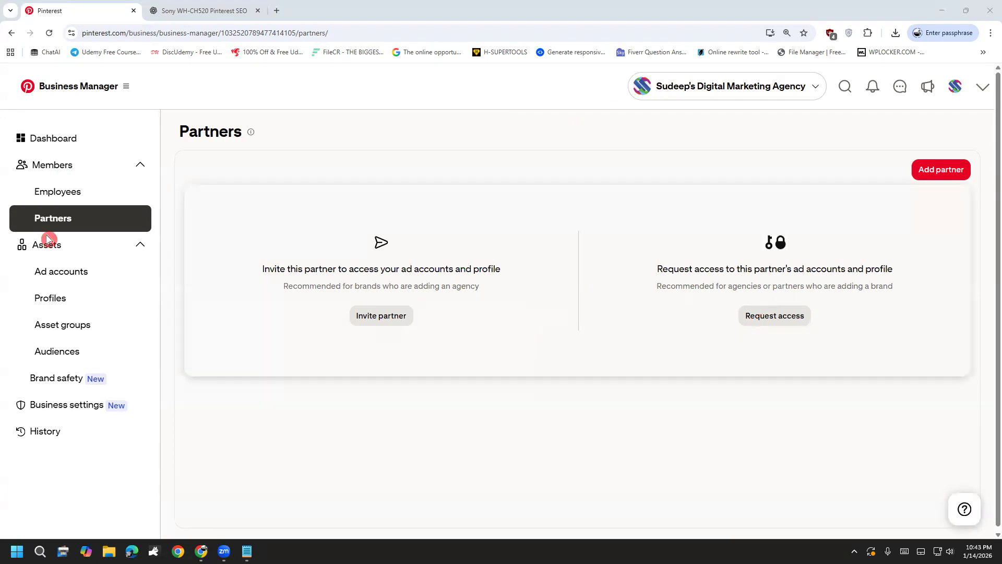
click(407, 322)
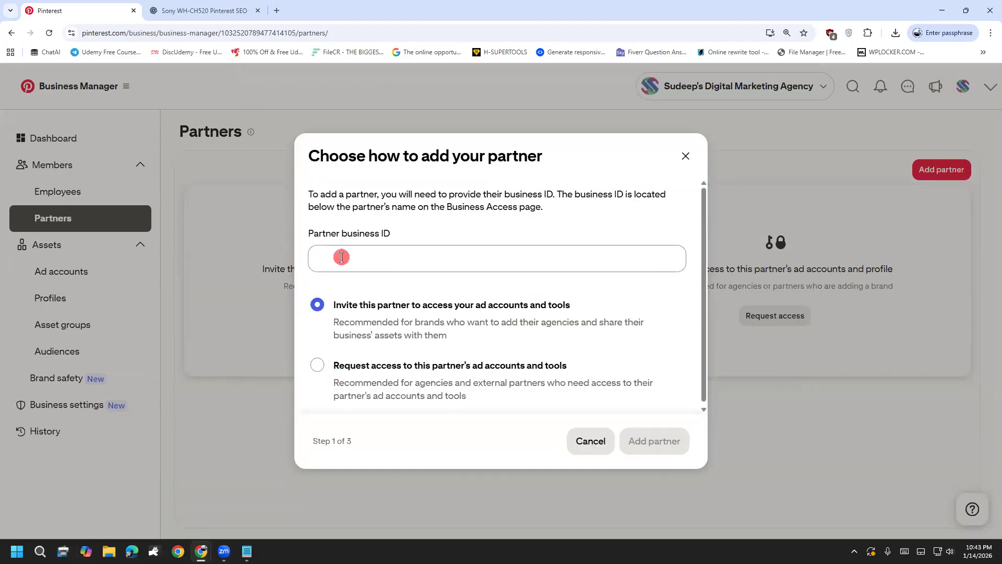
click(574, 441)
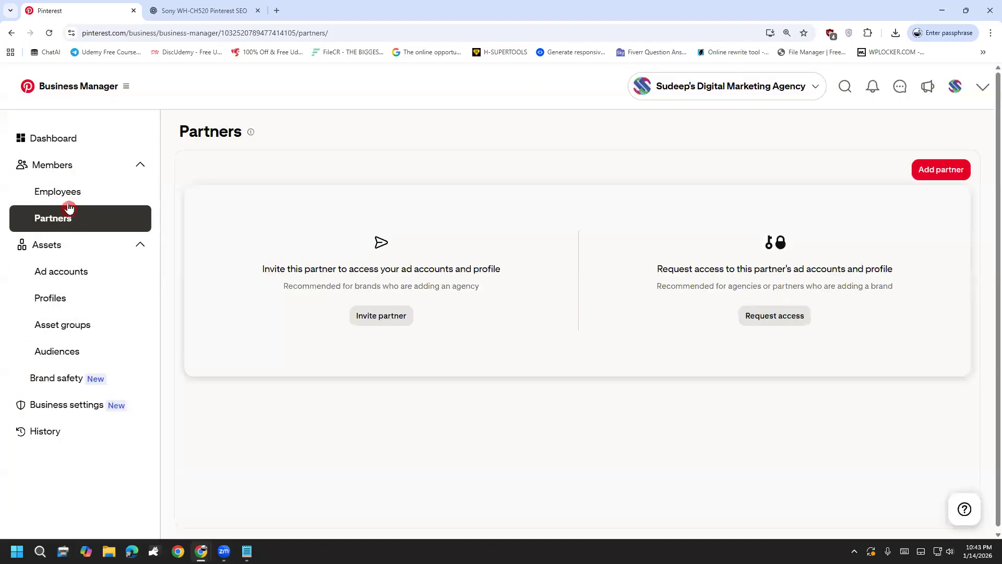
Select the business ID in the Partners page's web address to point out where it is found.
click(245, 35)
click(252, 36)
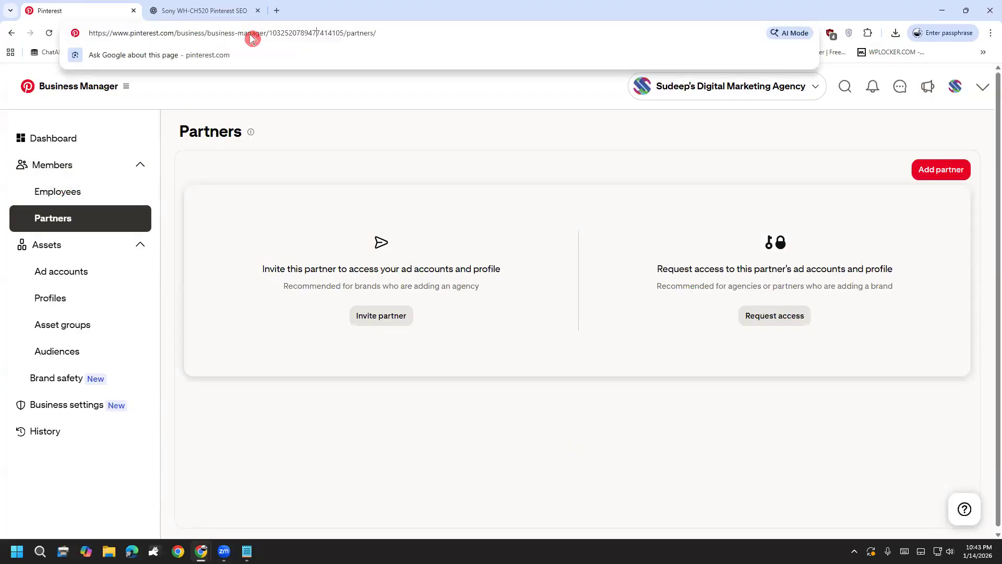
key(Right)
key(Right)
key(Right)
key(Right)
key(Right)
key(Right)
key(Right)
key(shift+Left)
key(shift+Left)
key(shift+Left)
key(shift+Left)
key(shift+Left)
key(shift+Left)
key(shift+Left)
key(shift+Left)
key(shift+Left)
key(shift+Left)
key(shift+Left)
key(shift+Left)
key(shift+Left)
key(shift+Left)
key(shift+Left)
key(shift+Left)
key(shift+Left)
key(shift+Left)
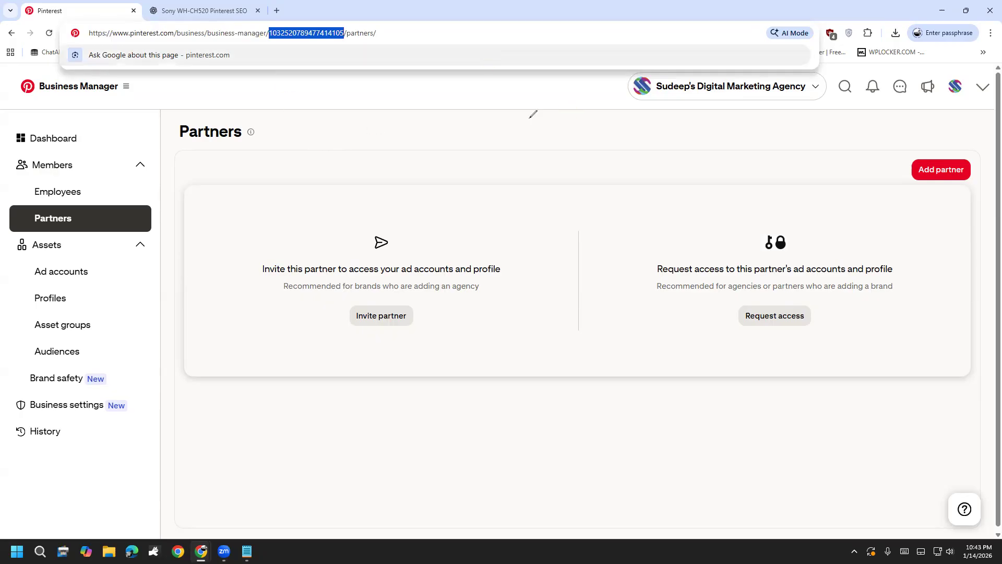
drag(232, 22, 299, 15)
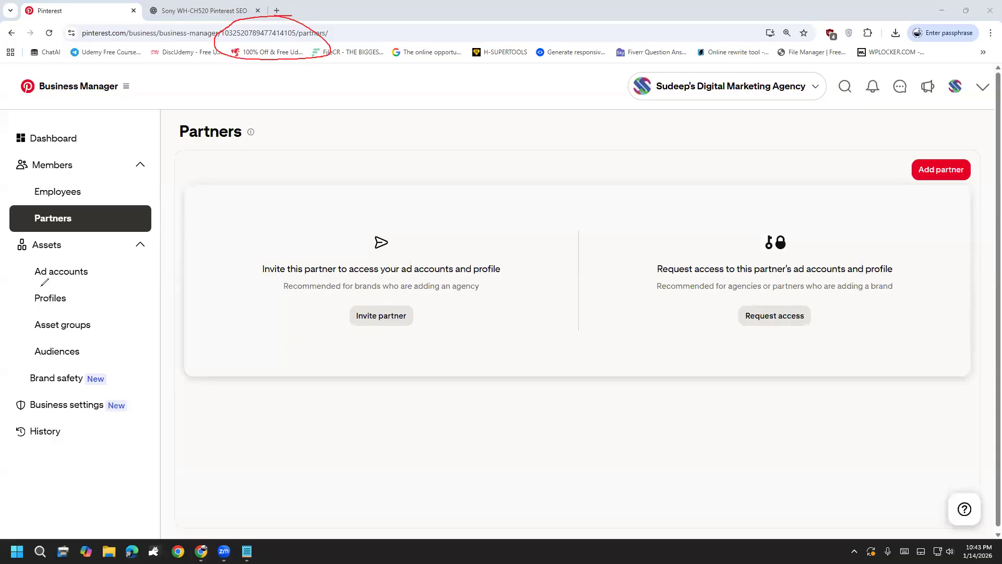
key(Escape)
Return to the Business Manager dashboard and highlight the ad account's ID in the business overview.
click(56, 178)
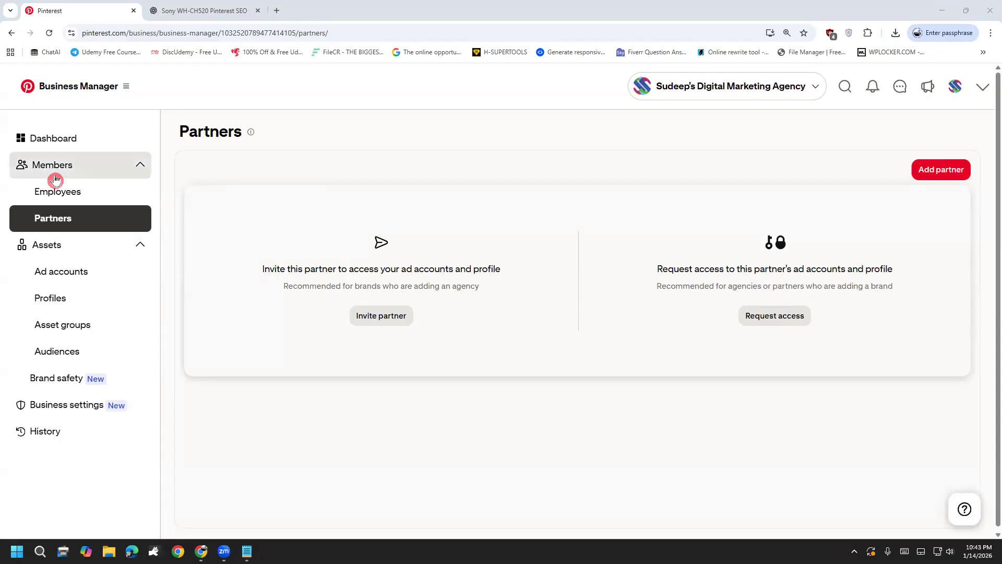
click(52, 149)
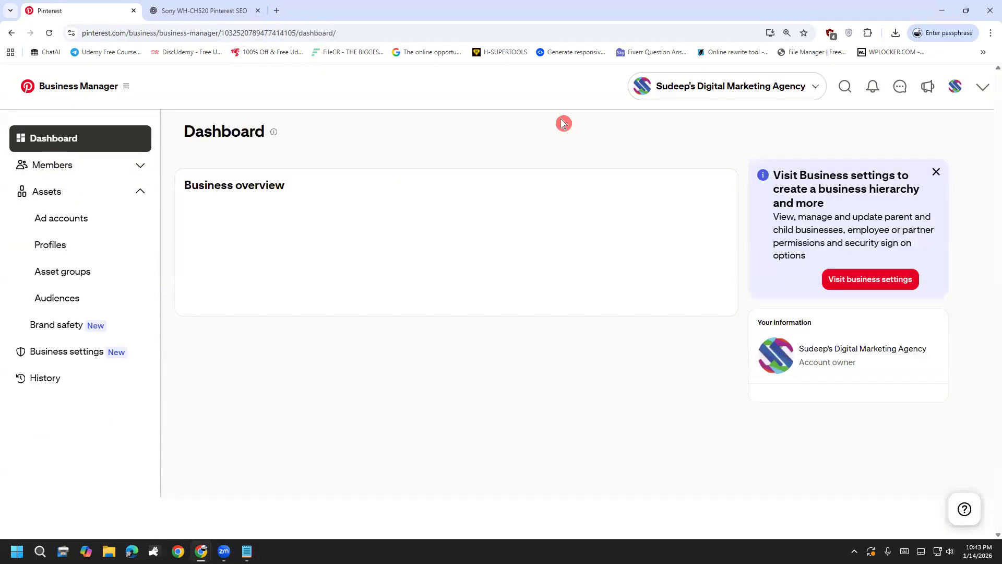
drag(197, 417, 242, 418)
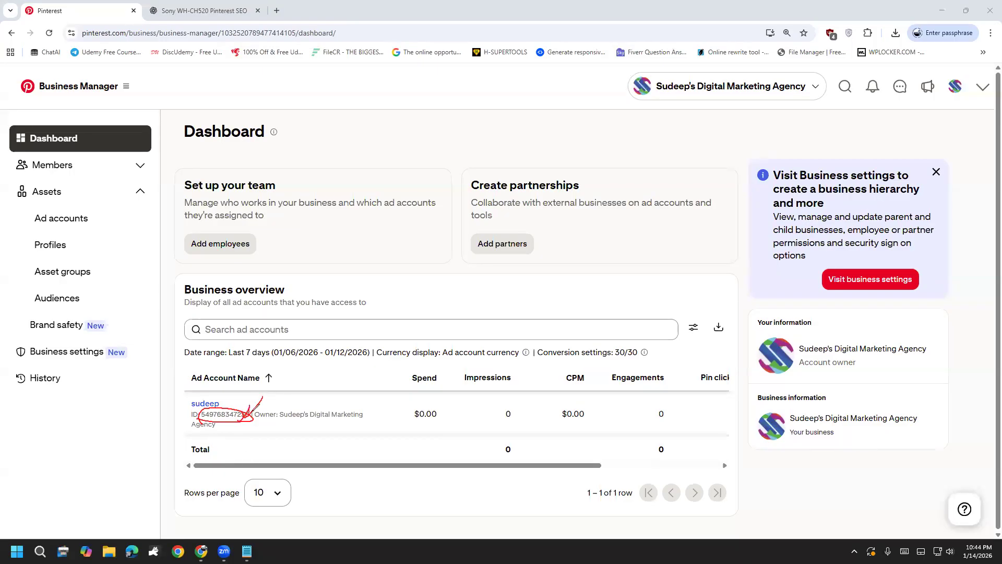
mouse_move(219, 413)
mouse_down()
mouse_move(249, 394)
mouse_move(263, 398)
mouse_up()
mouse_move(231, 398)
mouse_down()
mouse_move(183, 406)
mouse_move(256, 419)
mouse_move(214, 401)
mouse_up()
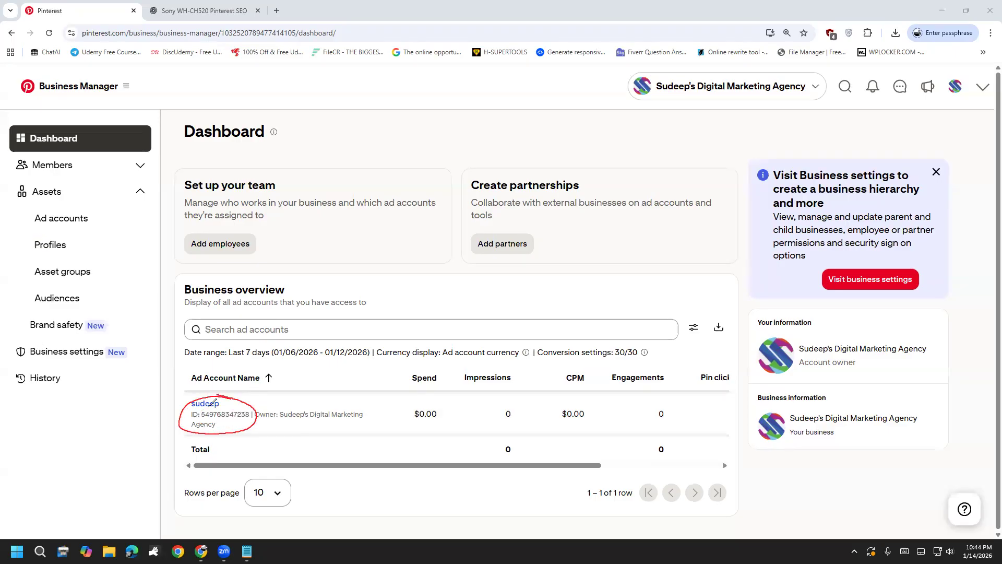
click(45, 245)
drag(202, 414, 251, 424)
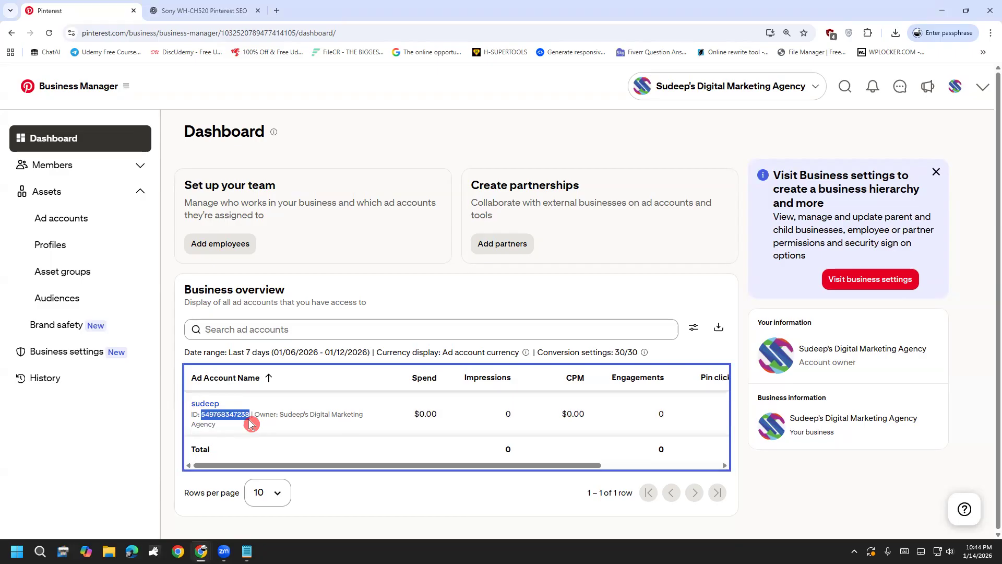
drag(251, 424, 255, 423)
View the Employees page and recheck the partner invitation form's business ID field and access options, closing it without an entry.
click(91, 173)
click(89, 191)
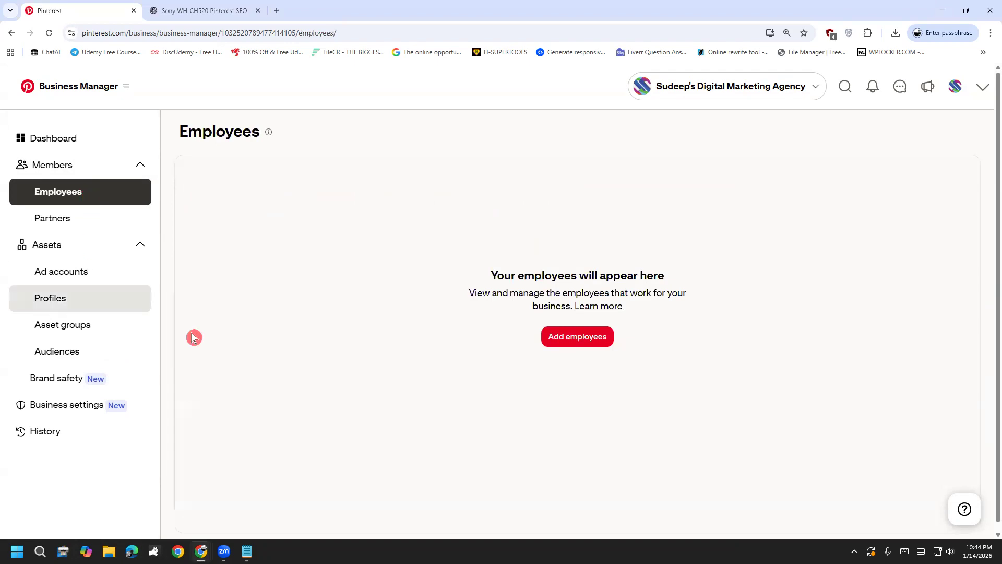
click(120, 220)
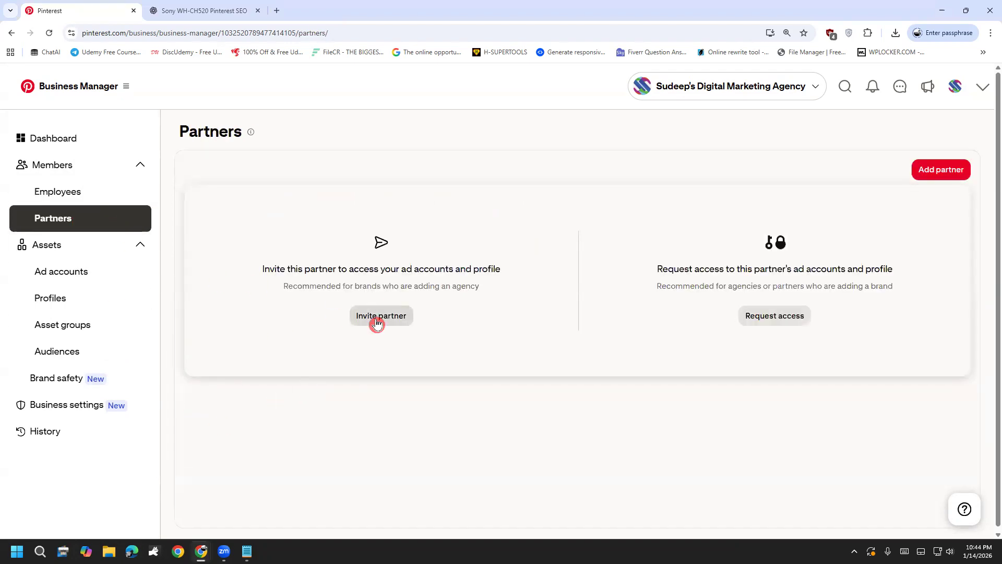
click(377, 323)
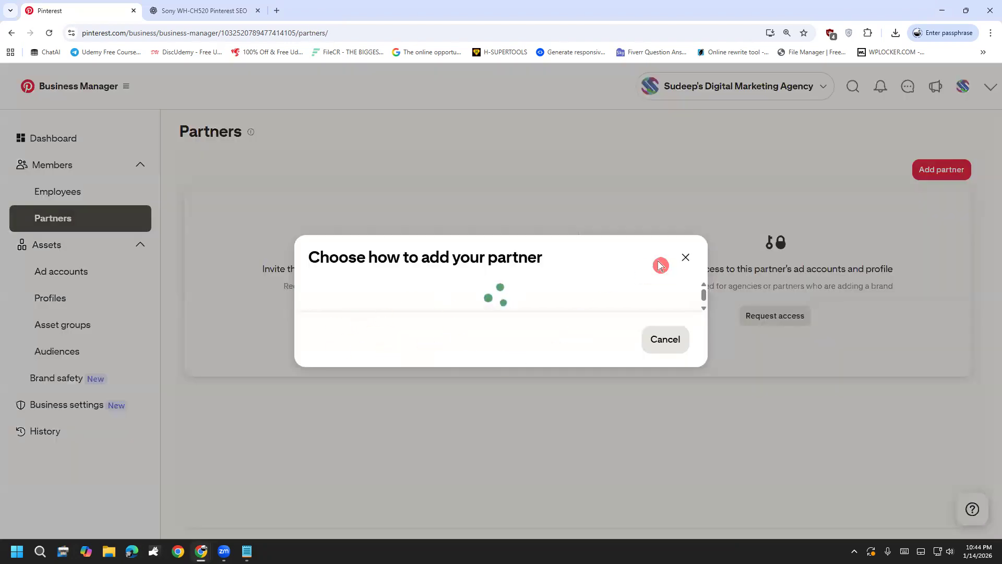
click(429, 266)
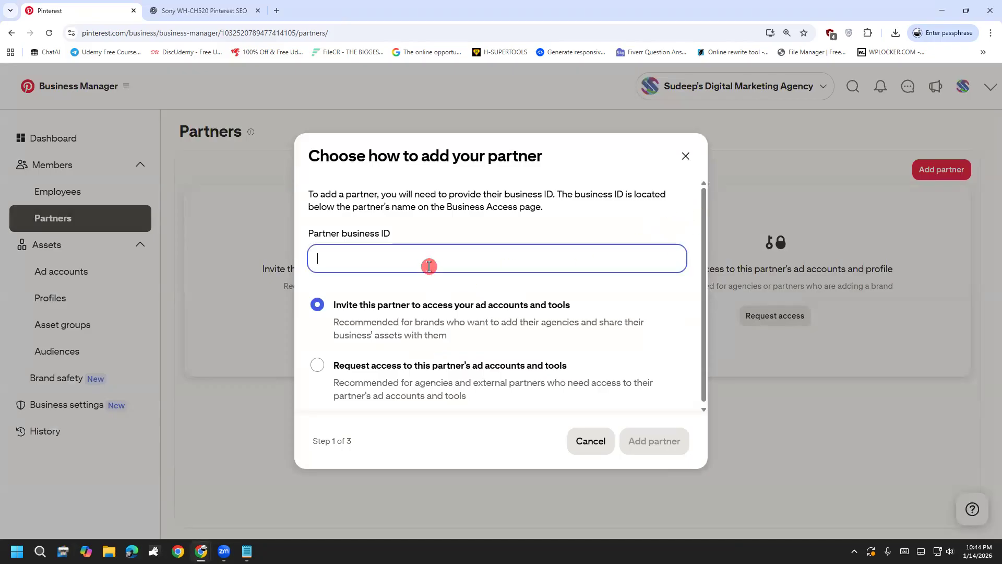
scroll(296, 395, down, 1)
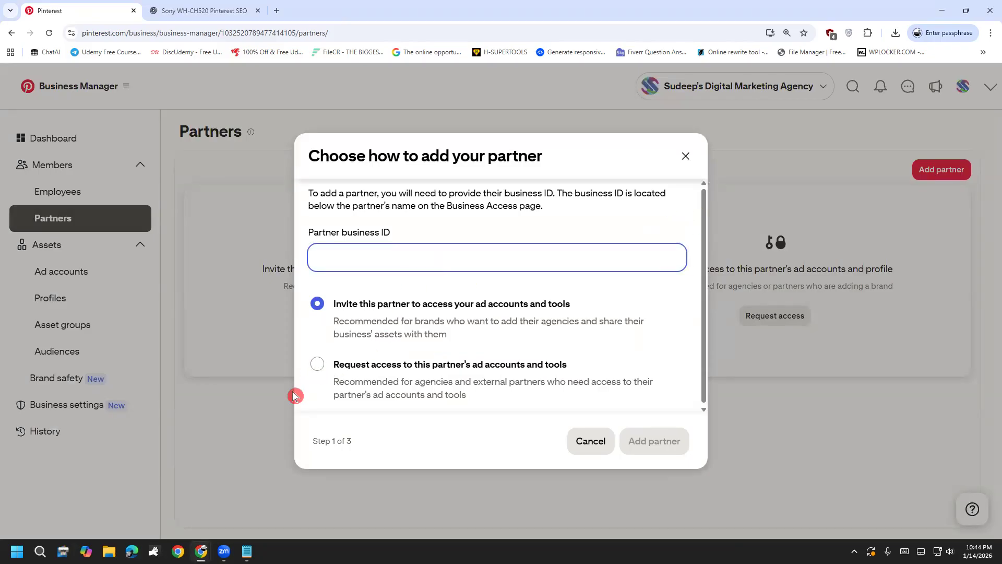
click(293, 395)
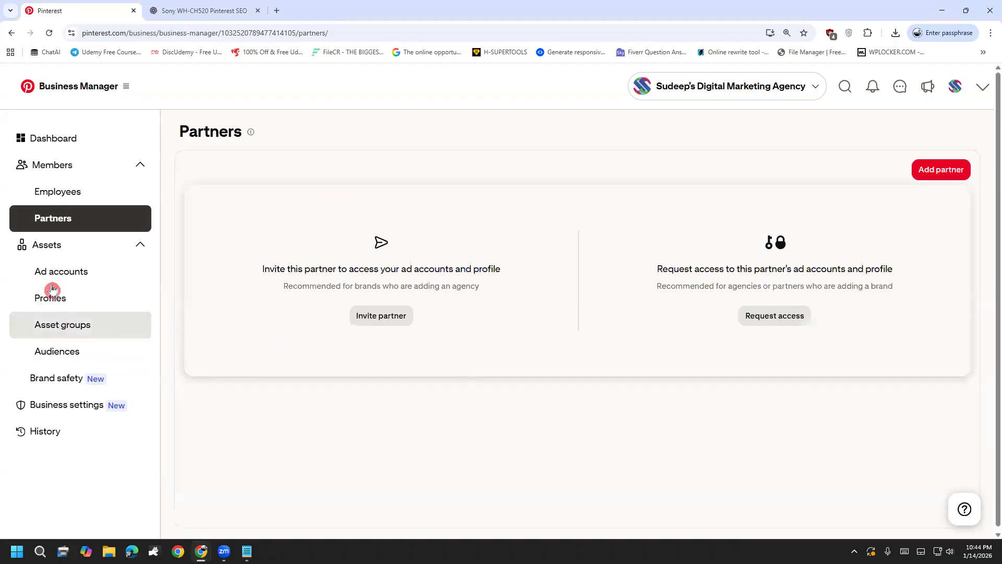
Return to the business profile, reload it and open the analytics overview.
click(32, 87)
click(169, 450)
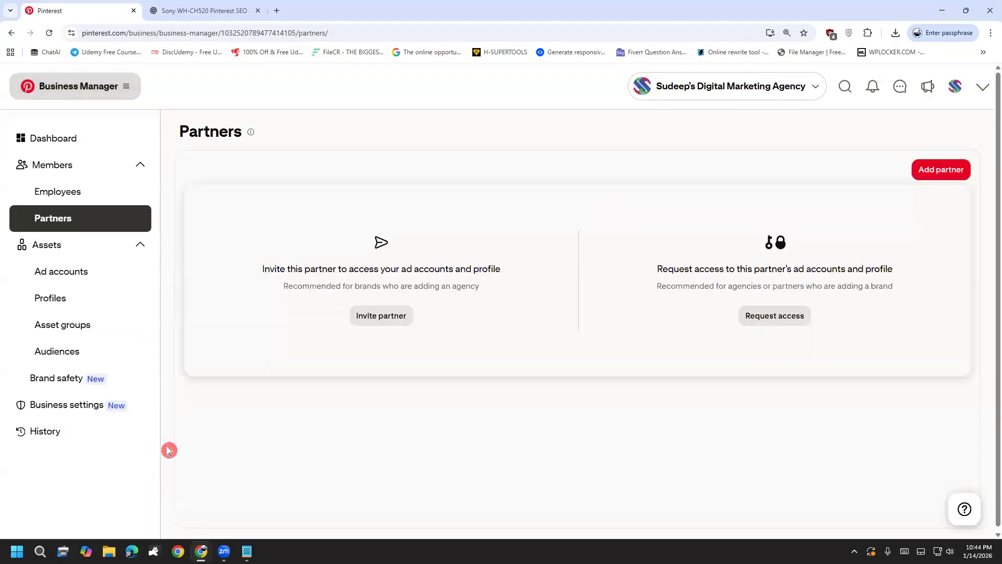
click(955, 86)
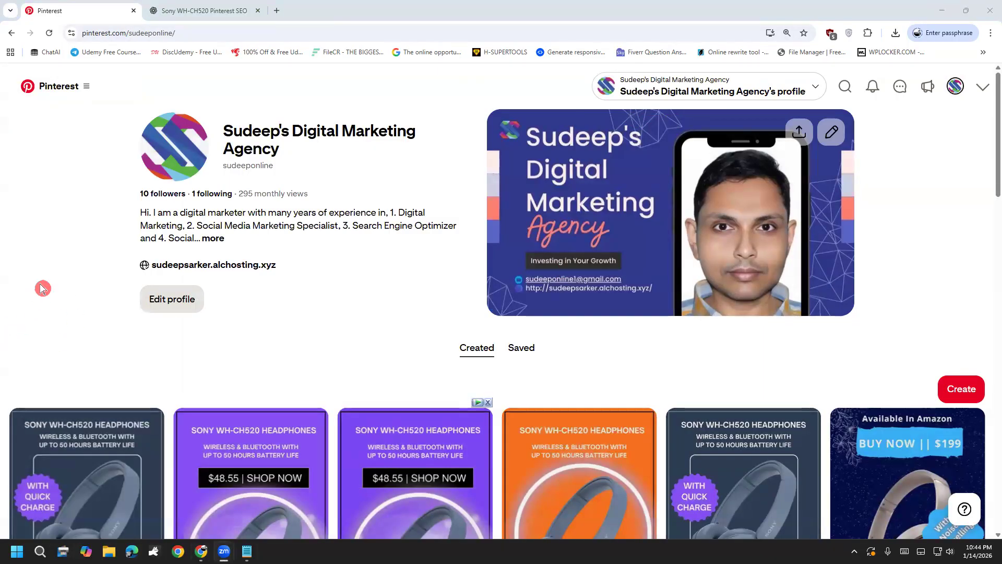
click(51, 34)
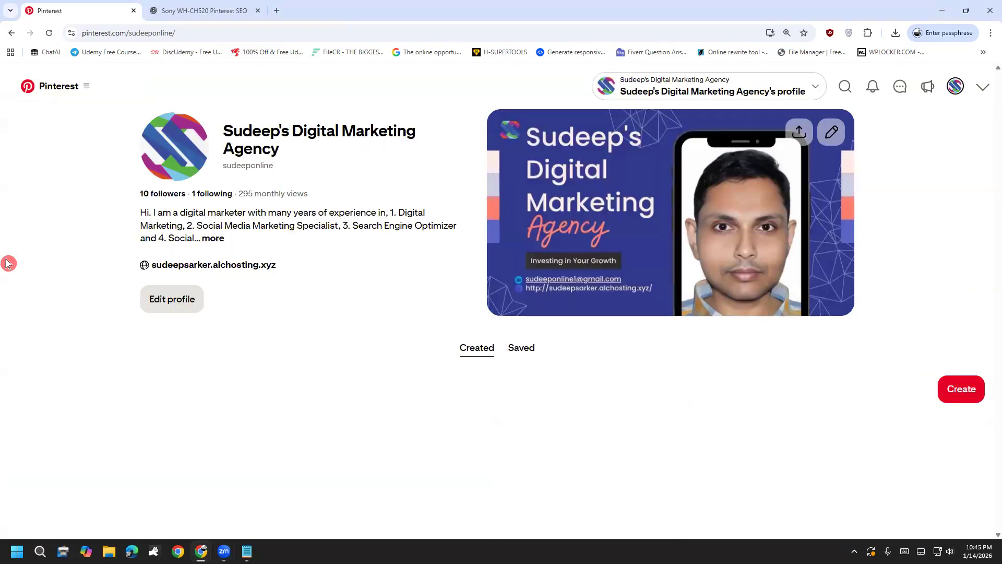
click(48, 88)
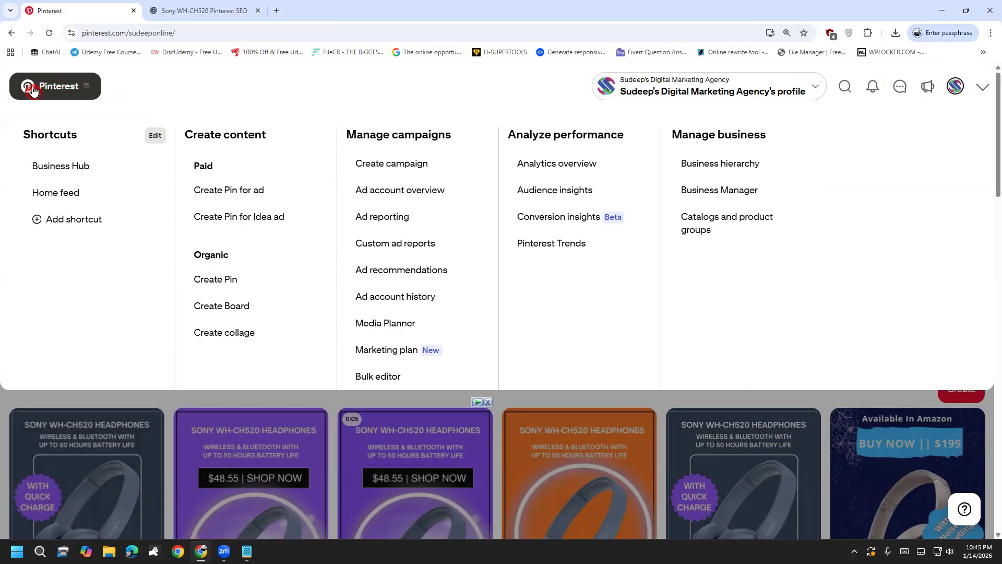
click(548, 158)
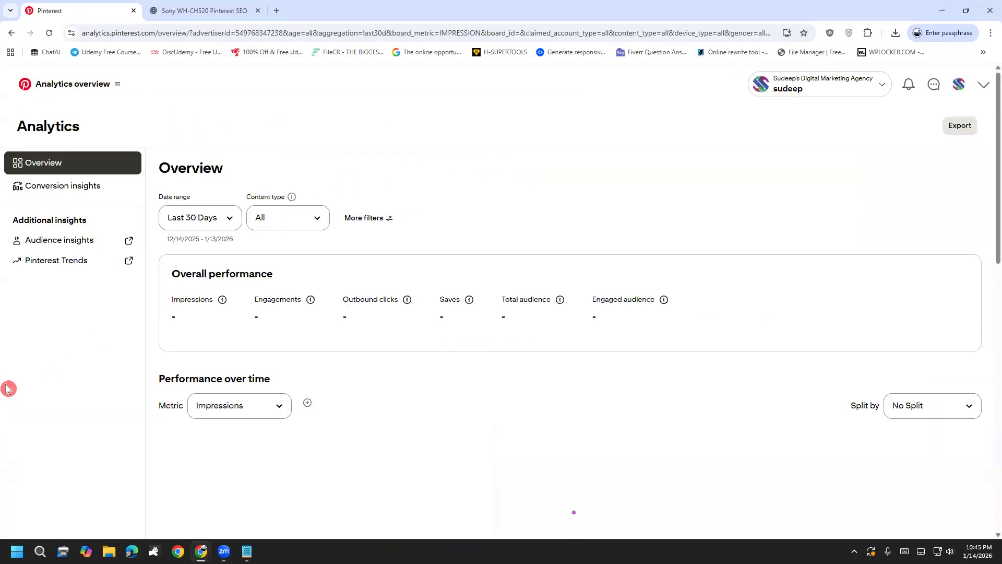
Check the overall performance figures and set the analytics date range to Last 7 Days.
scroll(8, 388, down, 2)
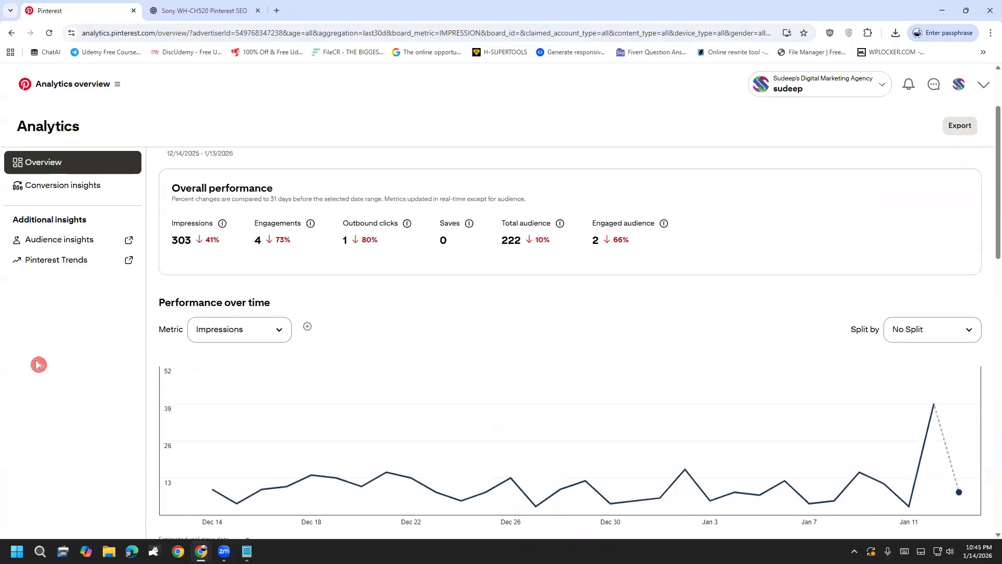
scroll(224, 168, up, 2)
click(224, 231)
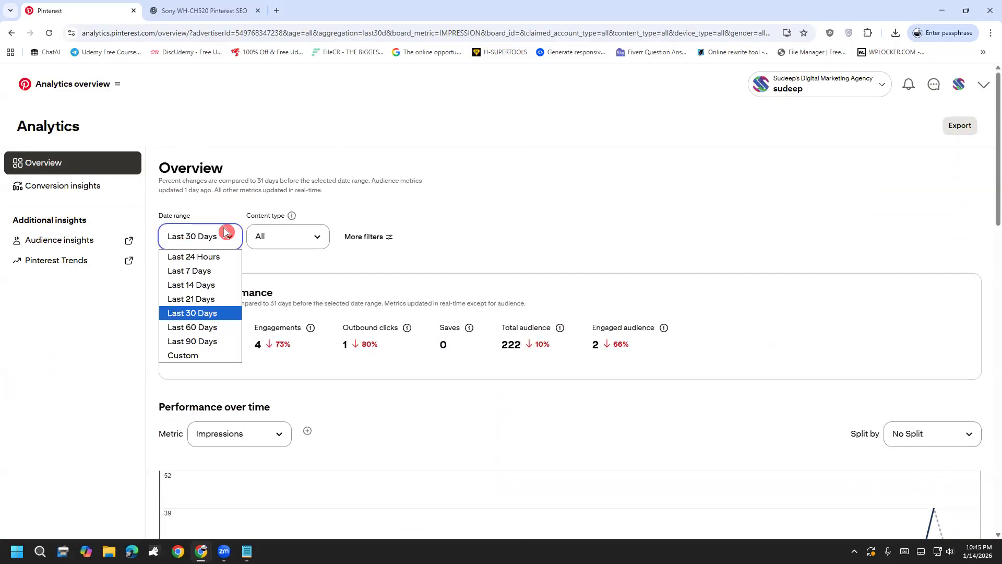
click(223, 257)
click(224, 244)
click(223, 260)
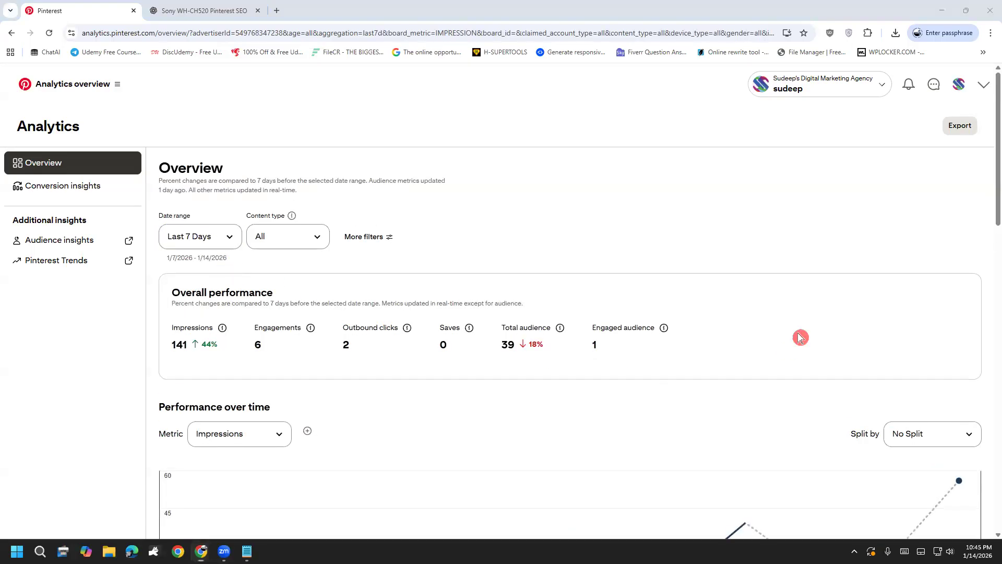
Examine the daily impressions for the last seven days in the Performance over time chart.
scroll(686, 316, down, 4)
mouse_move(861, 411)
mouse_move(967, 274)
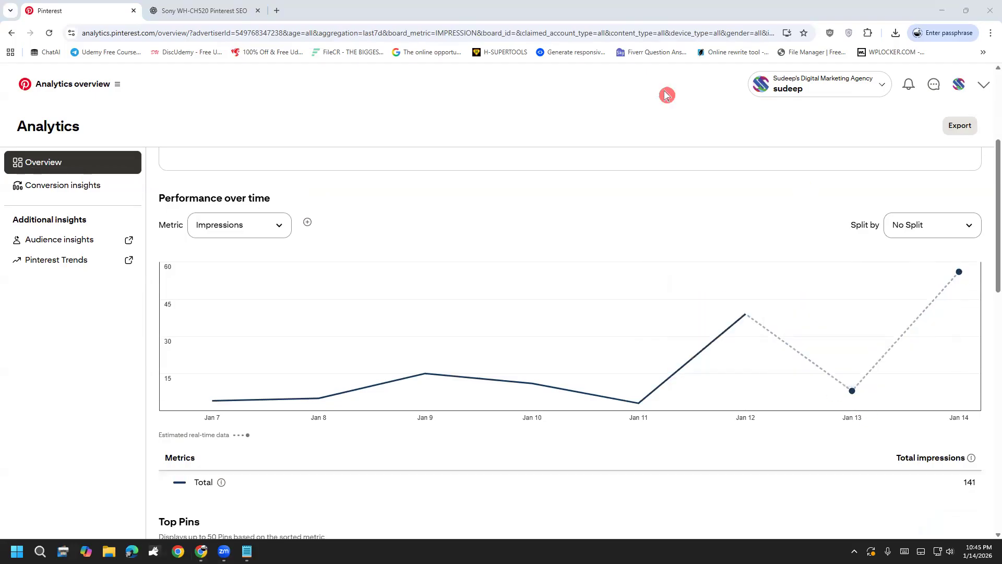
Examine the overall performance figures for impressions, engagements, outbound clicks and total audience, circling them temporarily with the annotation pen.
scroll(510, 79, up, 1)
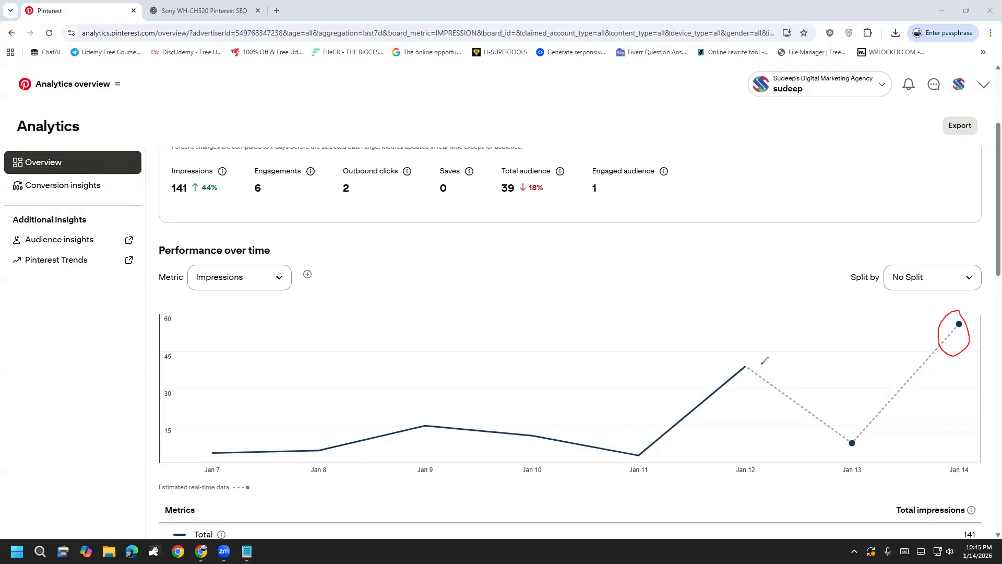
mouse_move(200, 159)
mouse_down()
mouse_move(164, 221)
mouse_move(218, 163)
mouse_up()
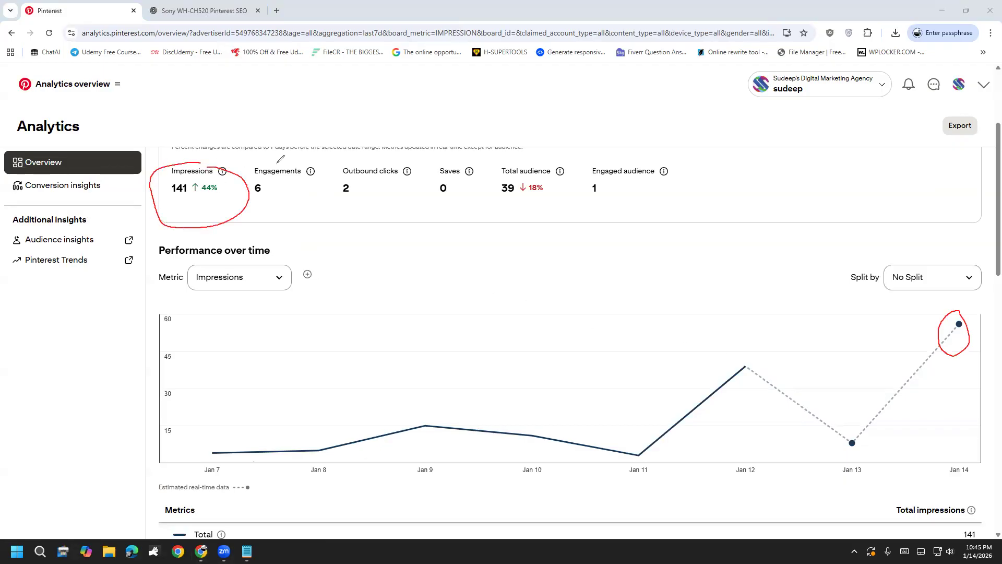
drag(270, 202, 363, 169)
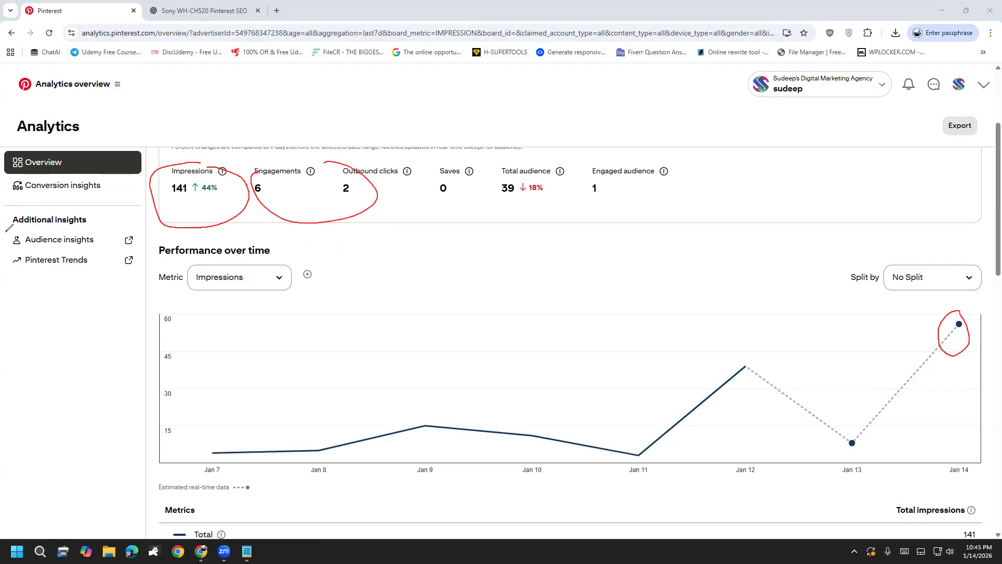
click(6, 232)
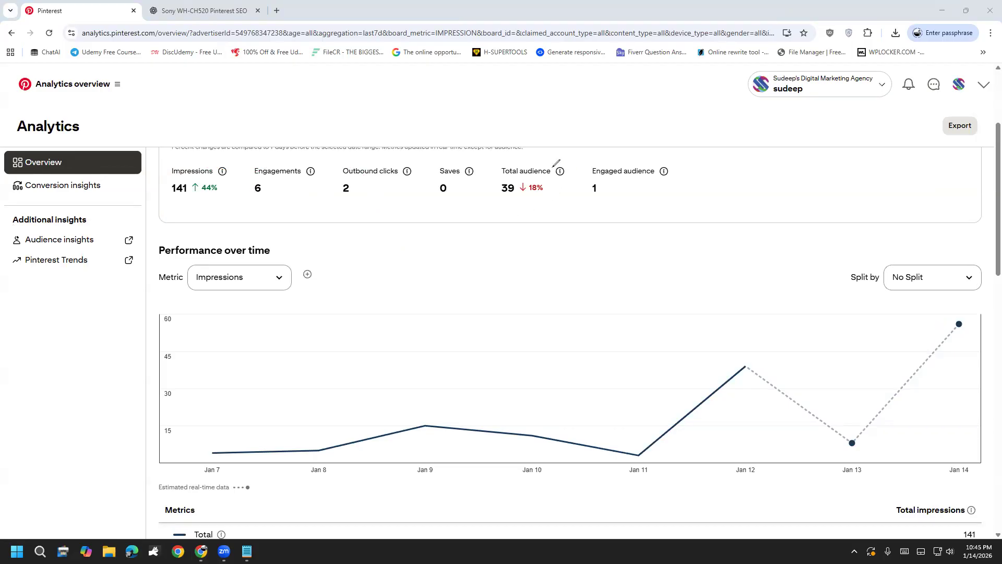
mouse_move(503, 168)
mouse_down()
mouse_move(506, 210)
mouse_move(522, 162)
mouse_up()
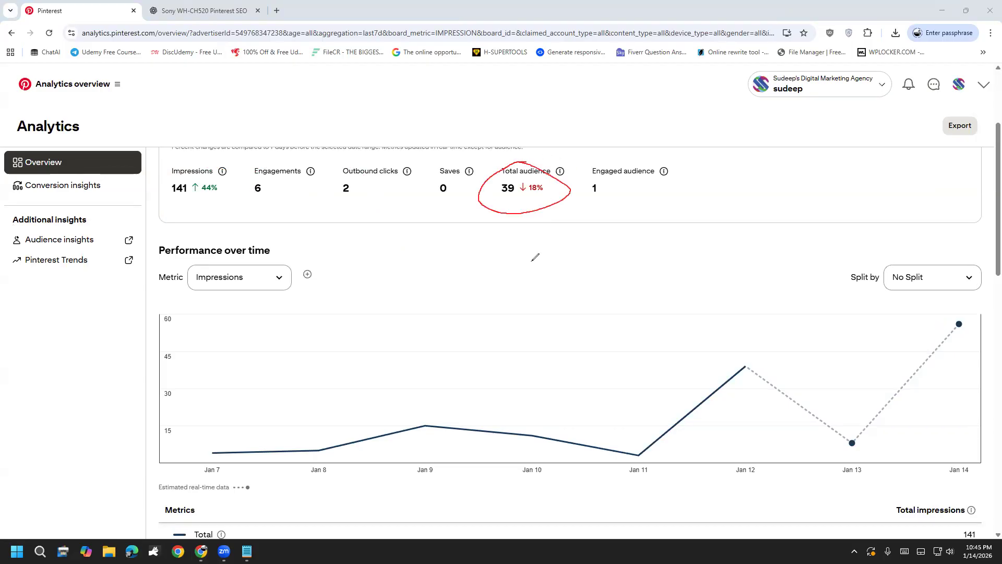
click(39, 232)
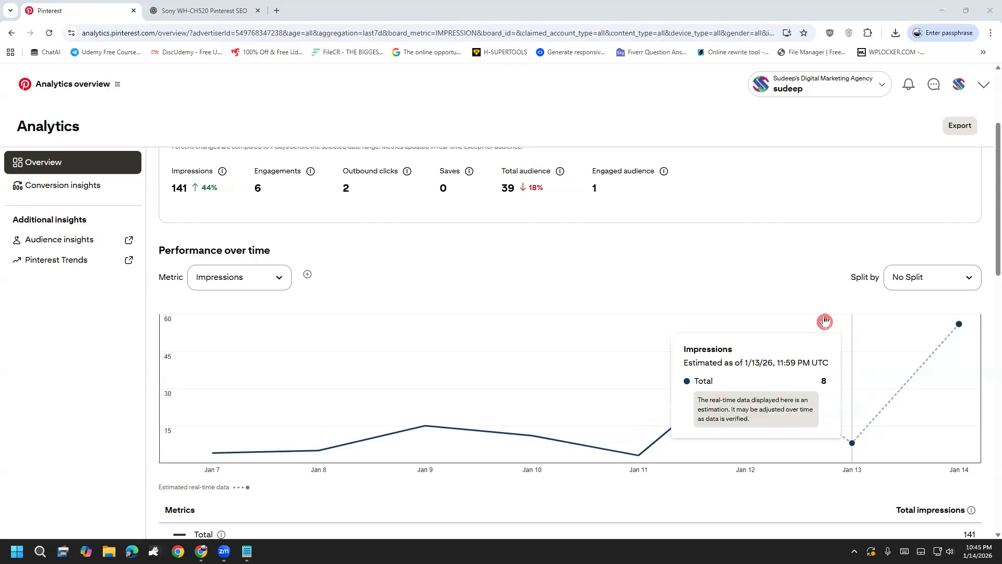
scroll(569, 367, up, 3)
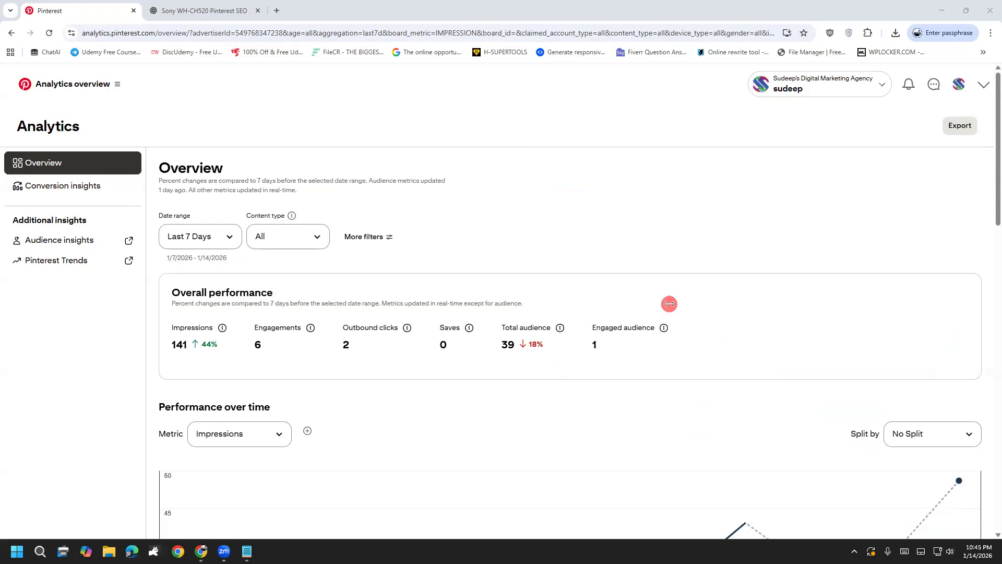
Return to the business profile and look through its created pins and their individual stats.
click(969, 84)
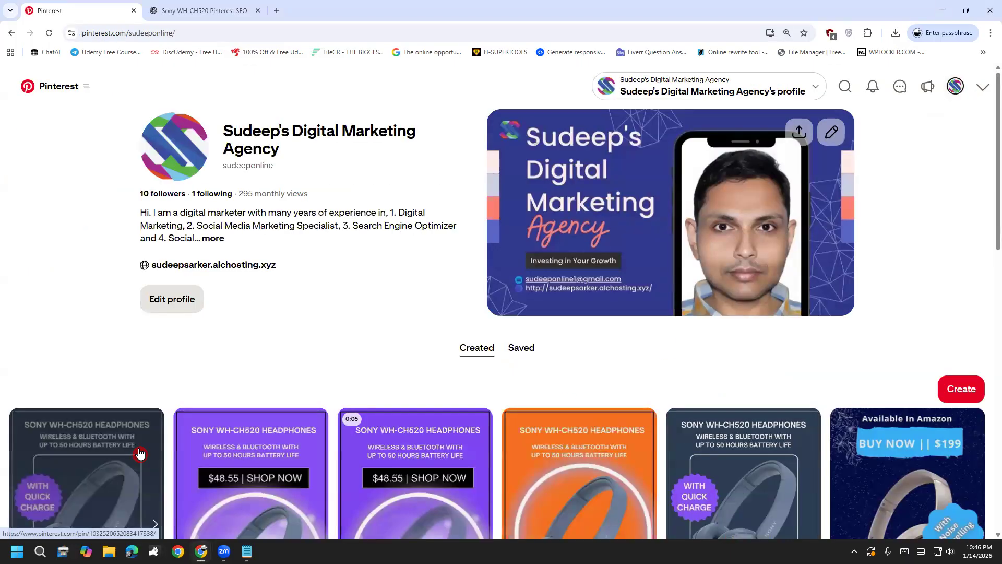
scroll(146, 463, down, 6)
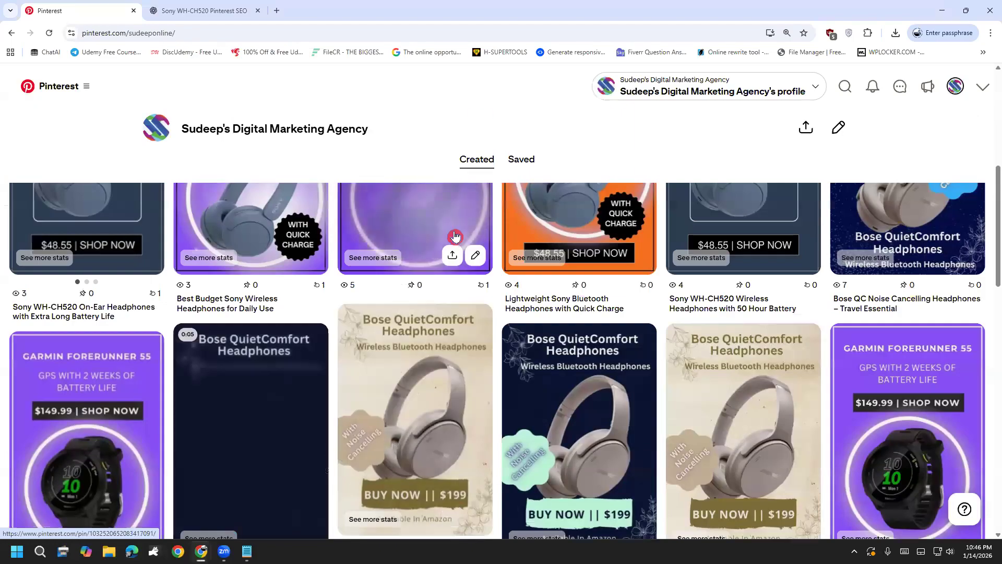
scroll(430, 485, up, 3)
scroll(430, 485, down, 4)
scroll(430, 483, down, 8)
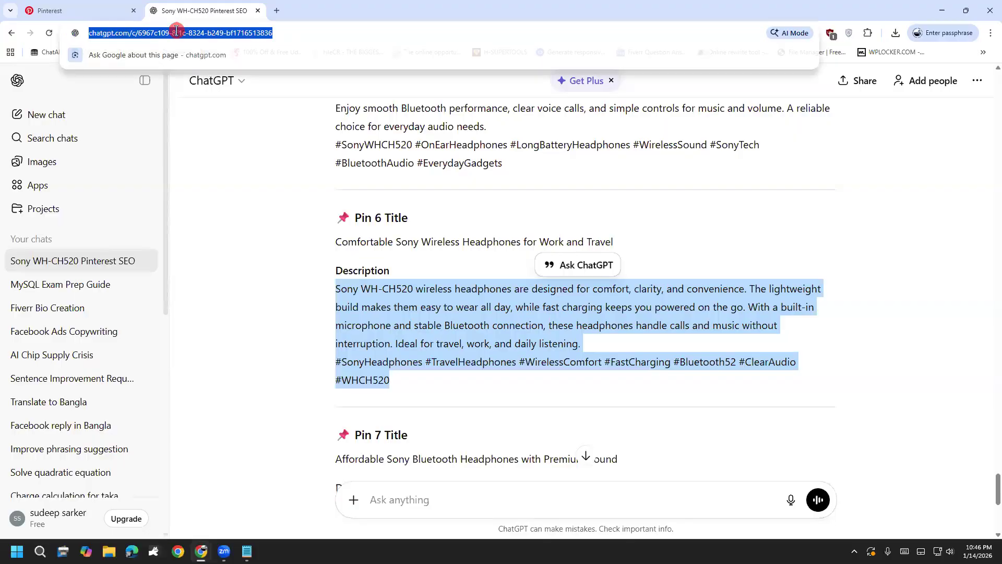
Switch from the ChatGPT conversation to the Facebook home page in the same browser tab.
click(179, 35)
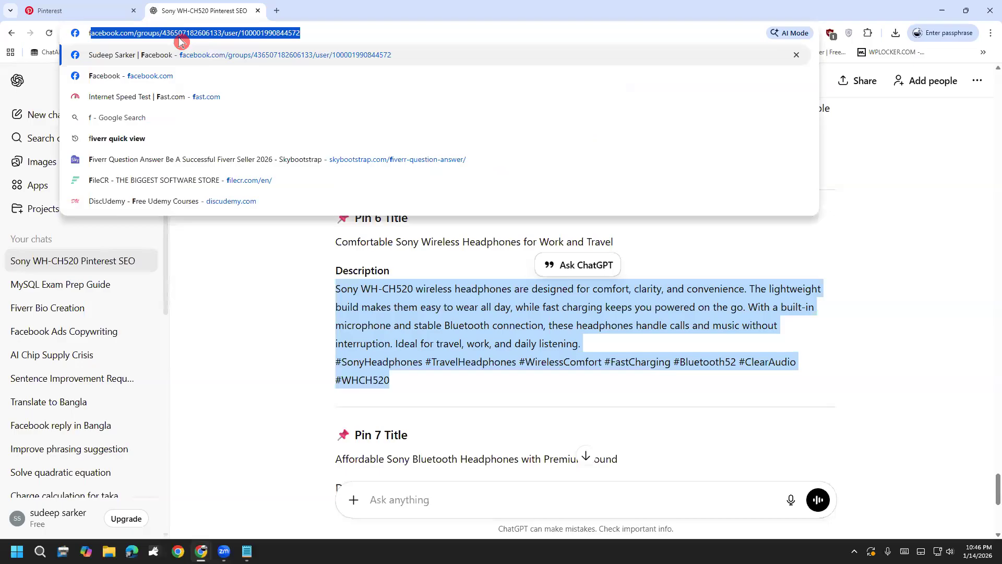
click(156, 78)
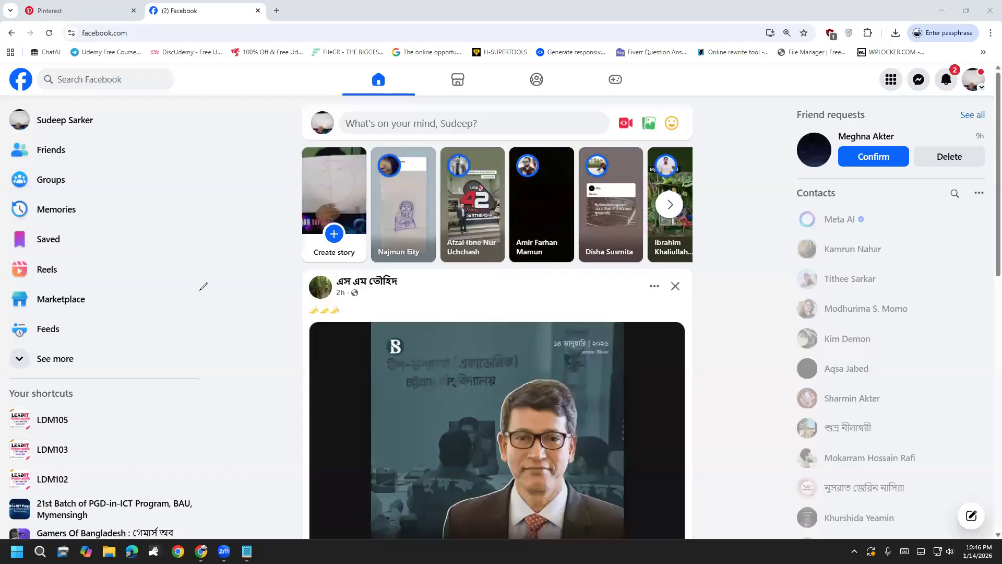
Handwrite the annotations "H.W" and "Pin" over the Facebook home page, clearing each one after writing it.
drag(206, 238, 219, 333)
drag(219, 291, 257, 267)
drag(240, 235, 263, 309)
mouse_move(260, 229)
mouse_down()
mouse_move(324, 232)
mouse_move(357, 201)
mouse_move(365, 237)
mouse_up()
drag(228, 350, 399, 222)
drag(270, 353, 401, 248)
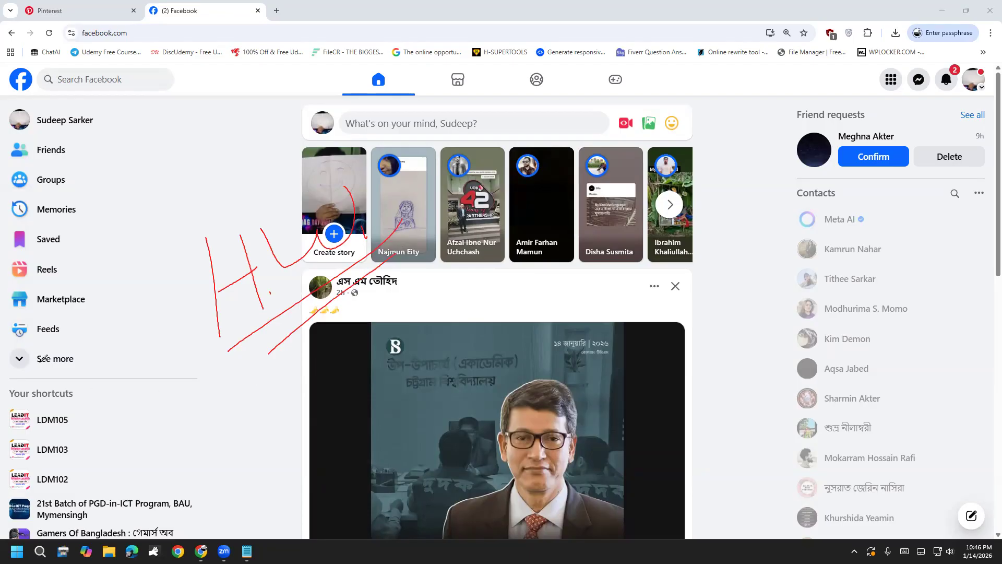
click(43, 359)
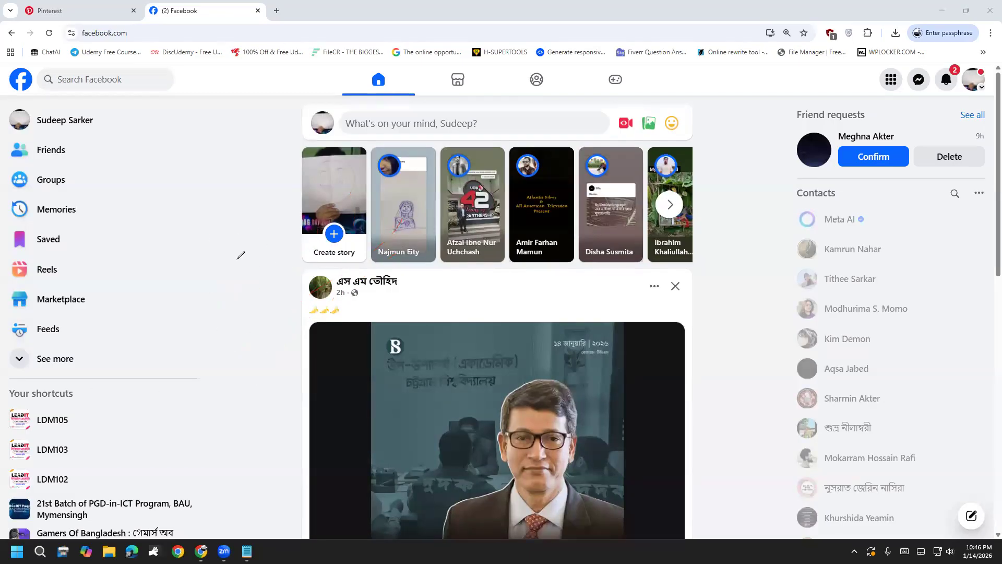
mouse_move(185, 235)
mouse_down()
mouse_move(196, 301)
mouse_move(221, 219)
mouse_move(172, 270)
mouse_up()
drag(256, 197, 263, 266)
drag(286, 224, 362, 236)
mouse_move(171, 358)
mouse_down()
mouse_move(257, 139)
mouse_move(129, 202)
mouse_move(173, 331)
mouse_move(246, 343)
mouse_up()
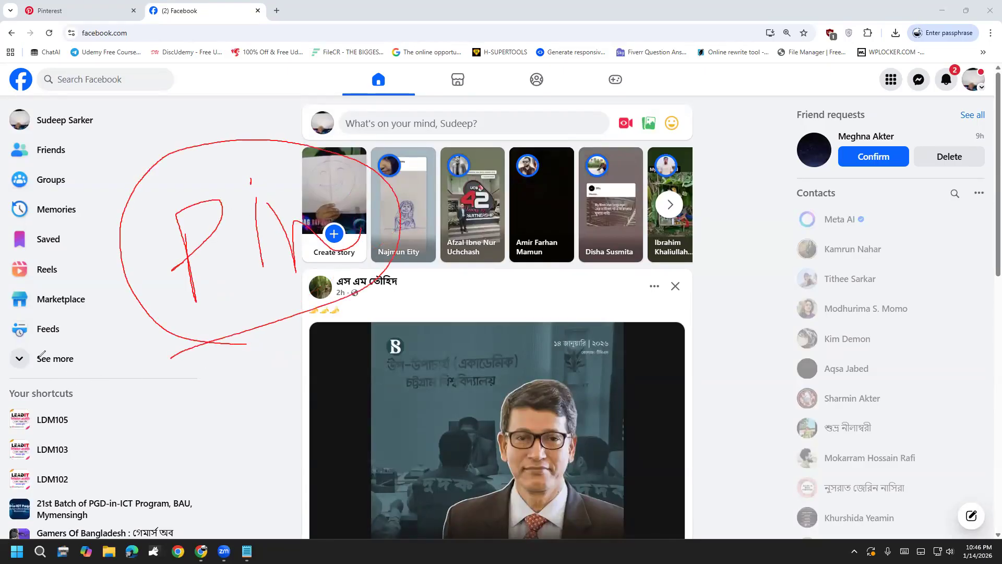
key(Escape)
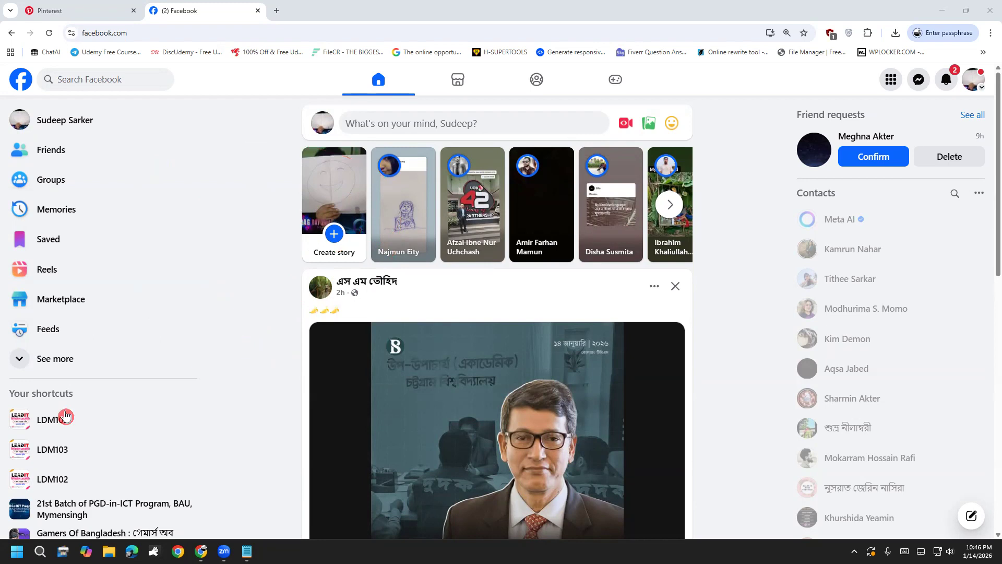
Open the LDM105 Facebook group and start a new post in its discussion.
click(65, 417)
scroll(233, 400, down, 3)
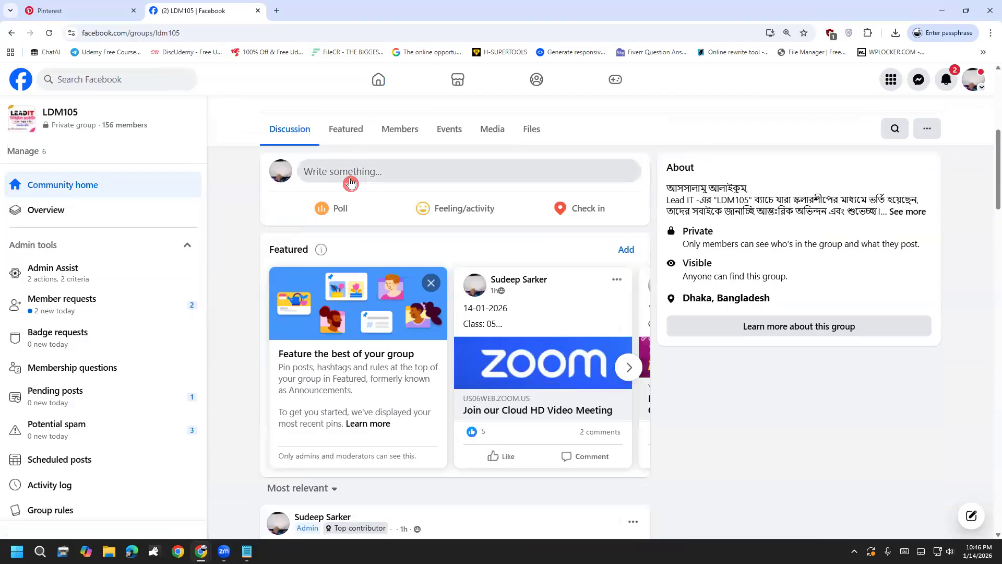
click(350, 182)
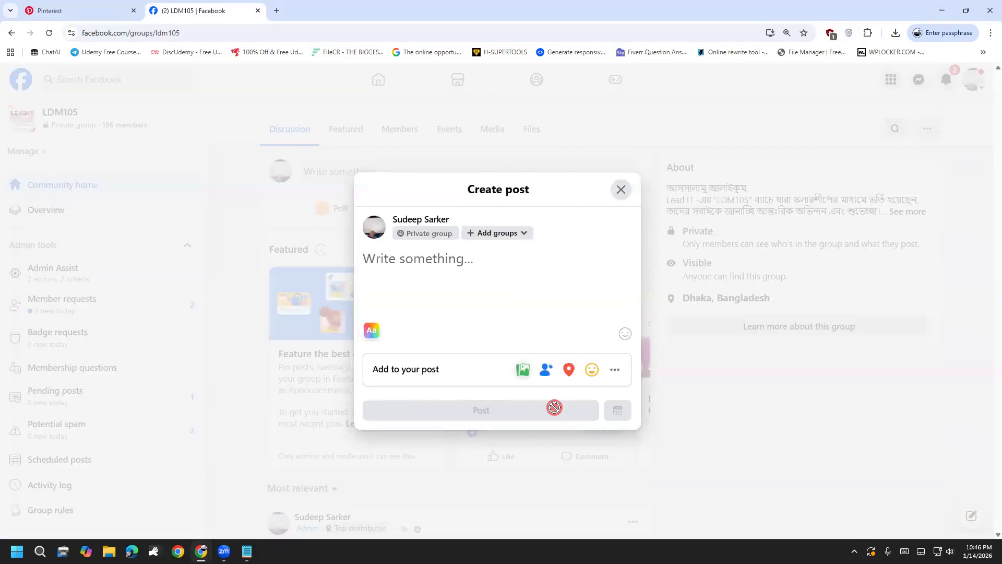
Go to the desktop's Presentations folder and open Pinerest Homework.png from HOMEWORK PICTURES in the image viewer.
key(super+d)
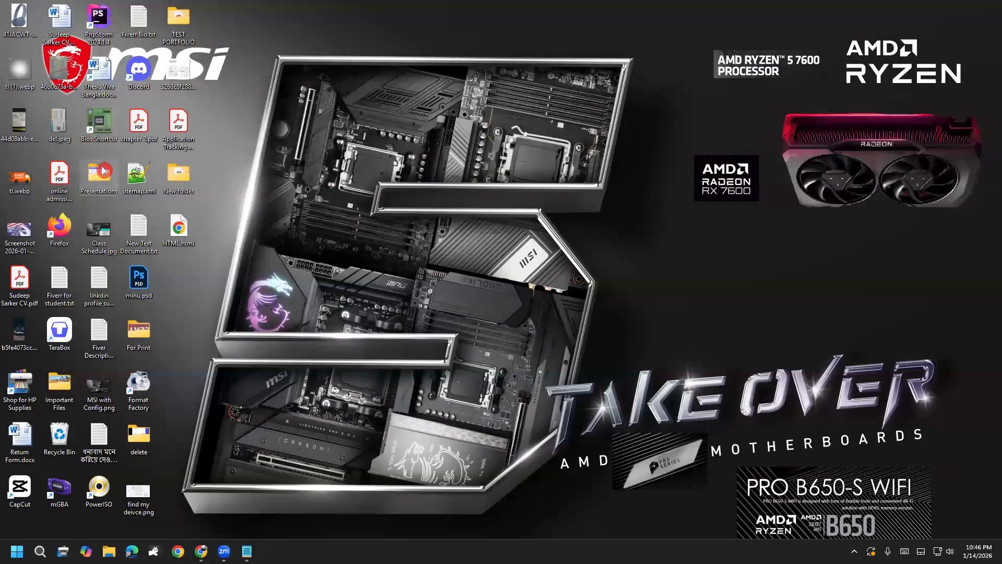
double_click(104, 171)
double_click(222, 194)
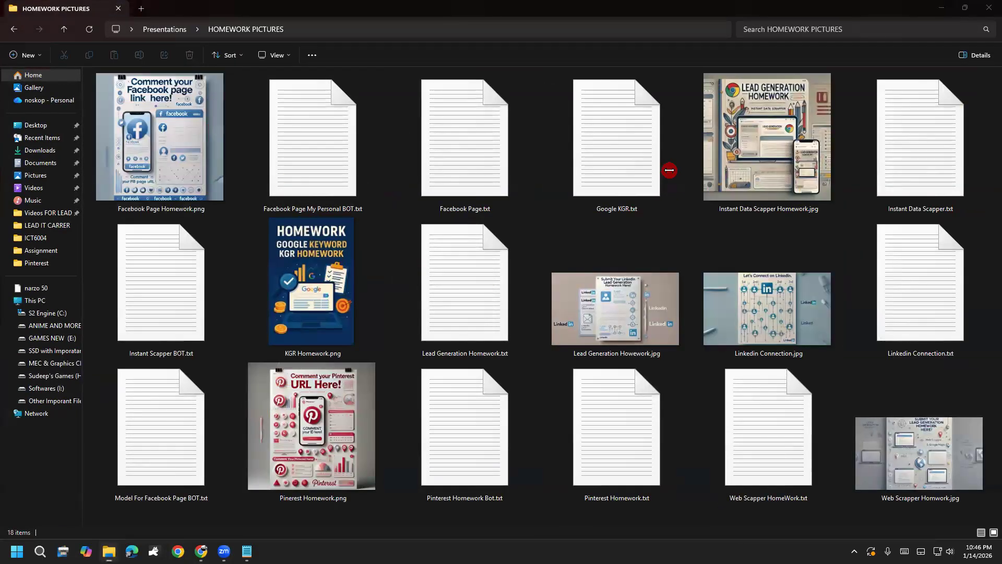
click(336, 411)
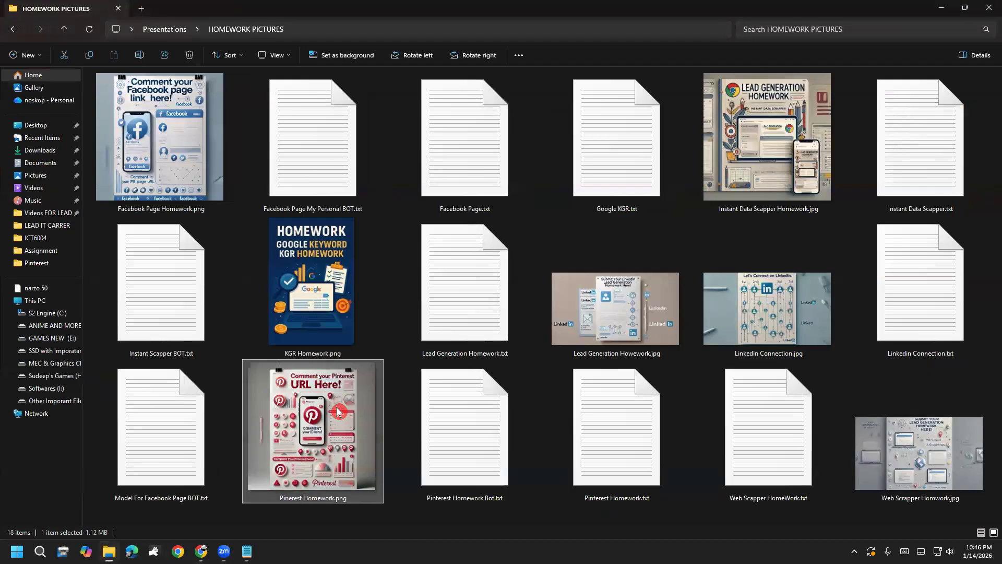
double_click(336, 411)
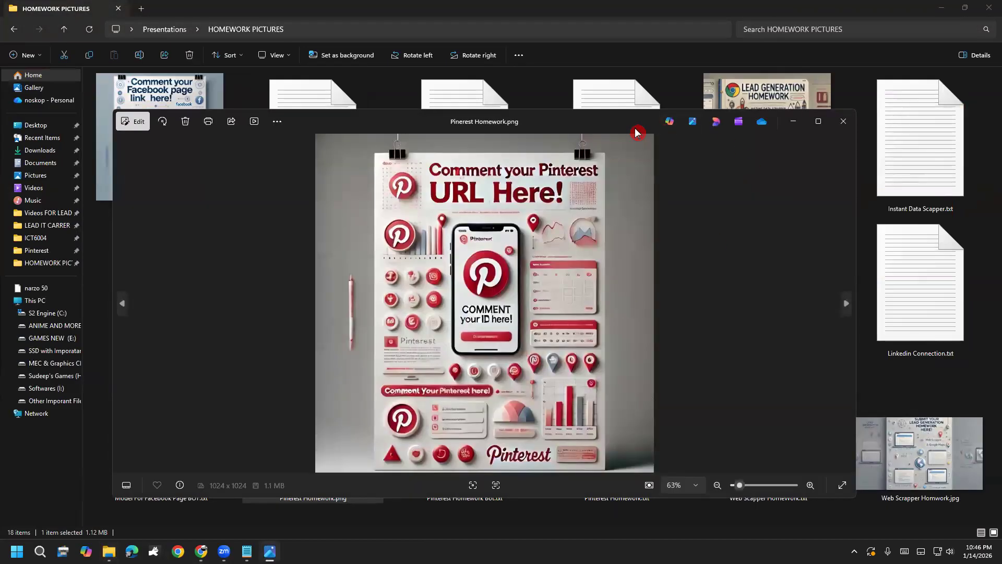
Enlarge and reposition the image viewer window and zoom in to examine the Pinterest homework picture.
drag(636, 129, 568, 113)
scroll(502, 368, up, 3)
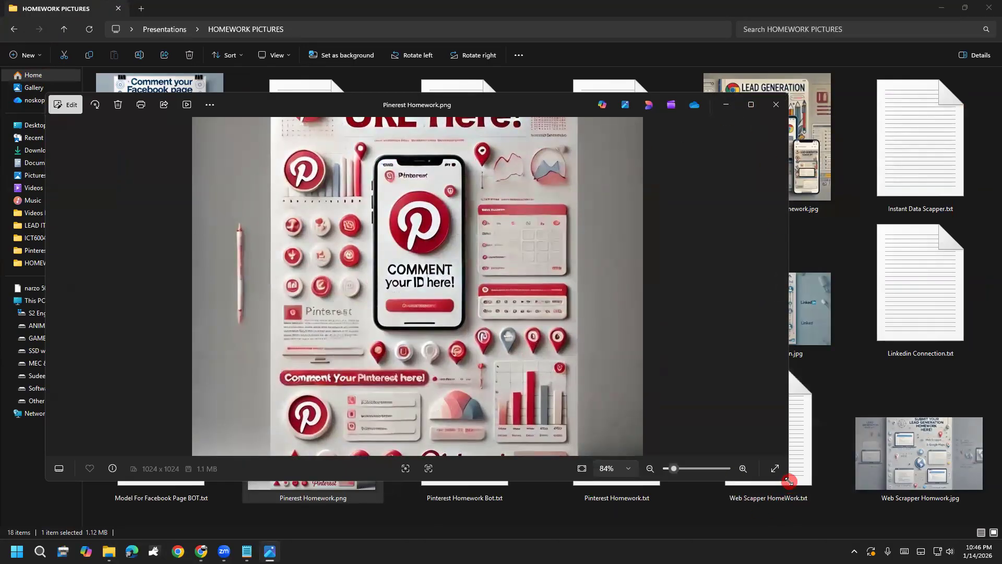
drag(788, 481, 841, 515)
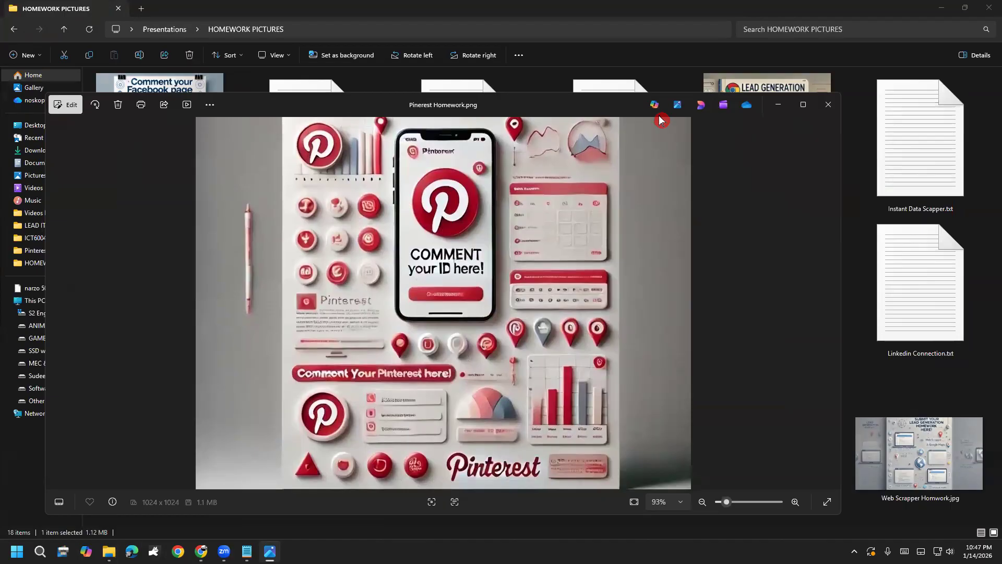
drag(603, 104, 483, 24)
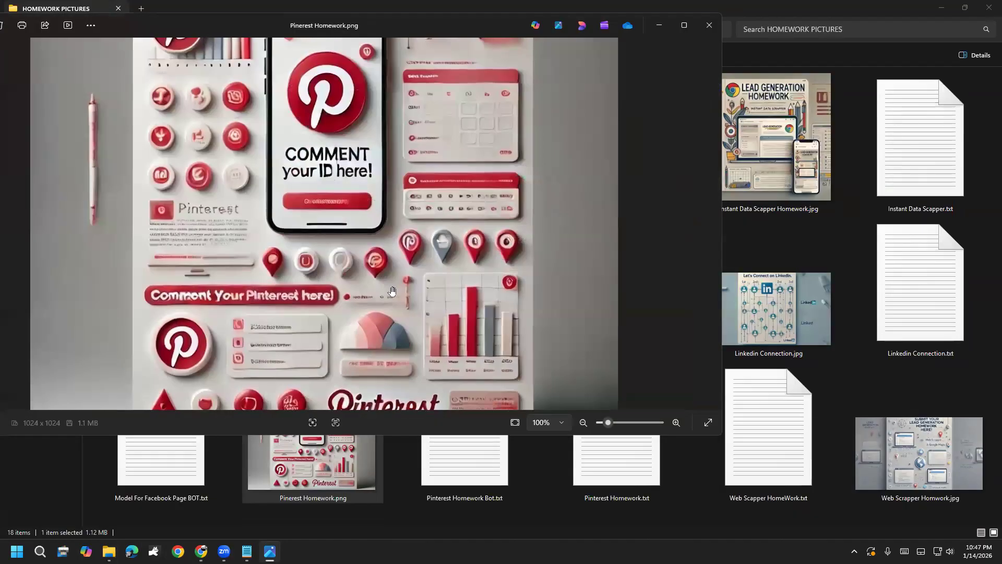